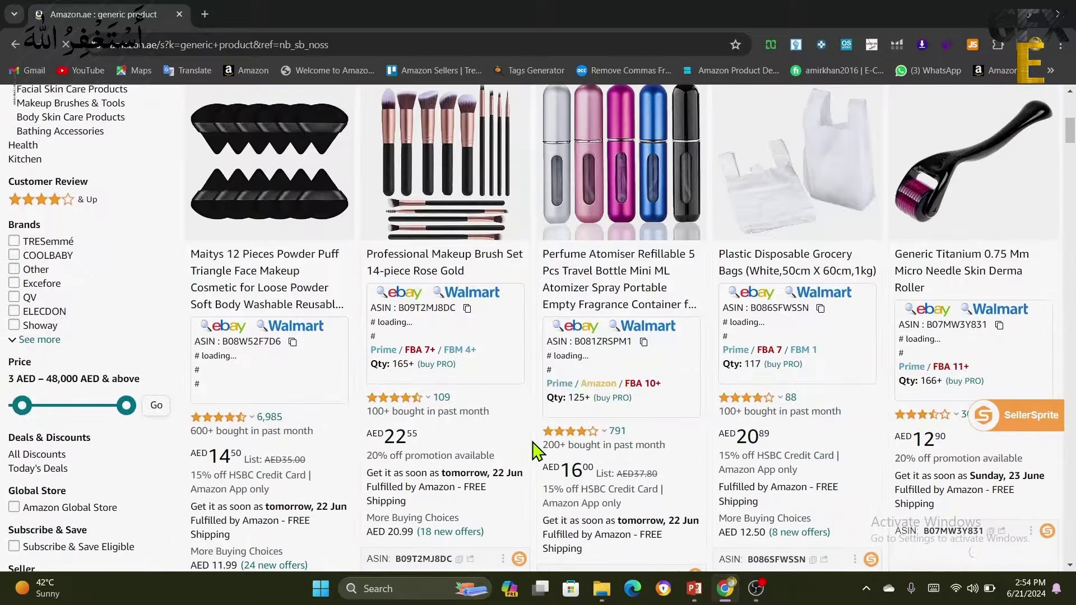
scroll(538, 445, up, 7)
scroll(539, 444, down, 6)
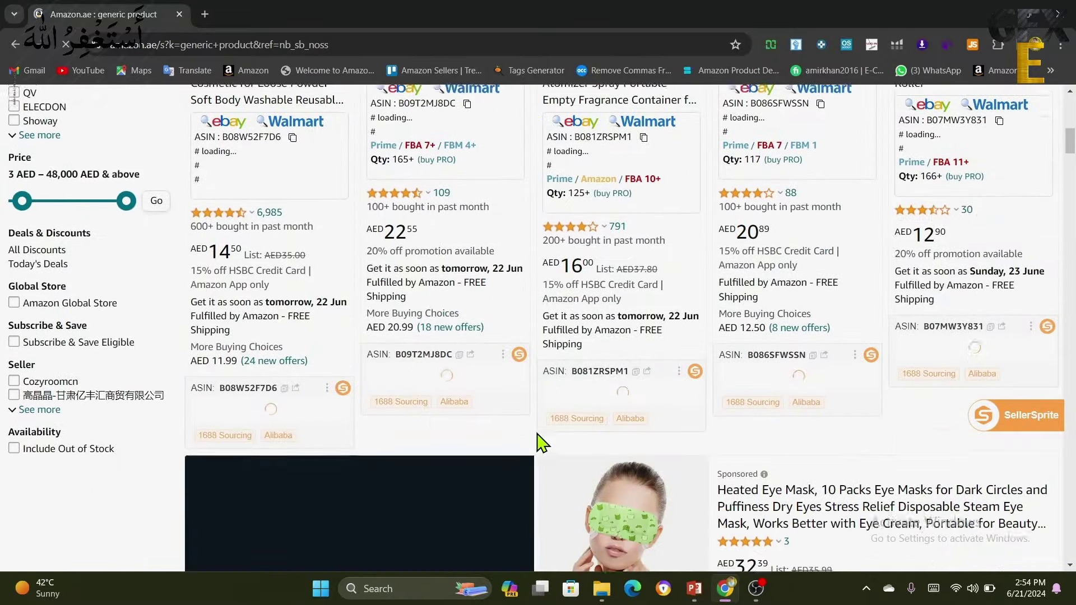
scroll(540, 441, up, 6)
scroll(540, 440, down, 2)
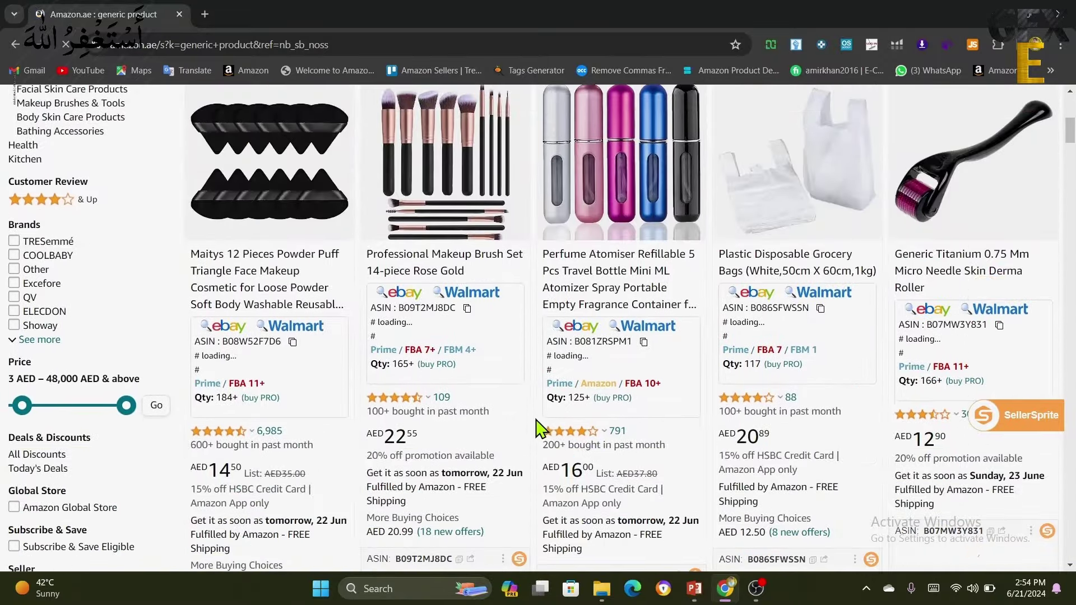
scroll(541, 437, up, 3)
scroll(540, 432, up, 5)
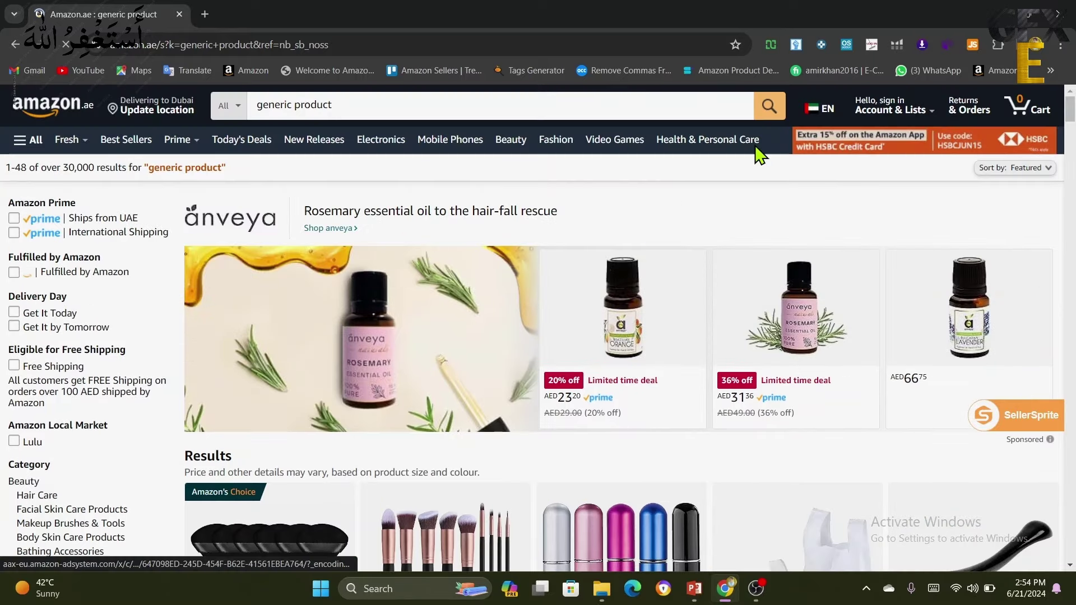
Step: Review the browser's full list of installed extensions, from those with full access to those needing no access, and close it
click(998, 46)
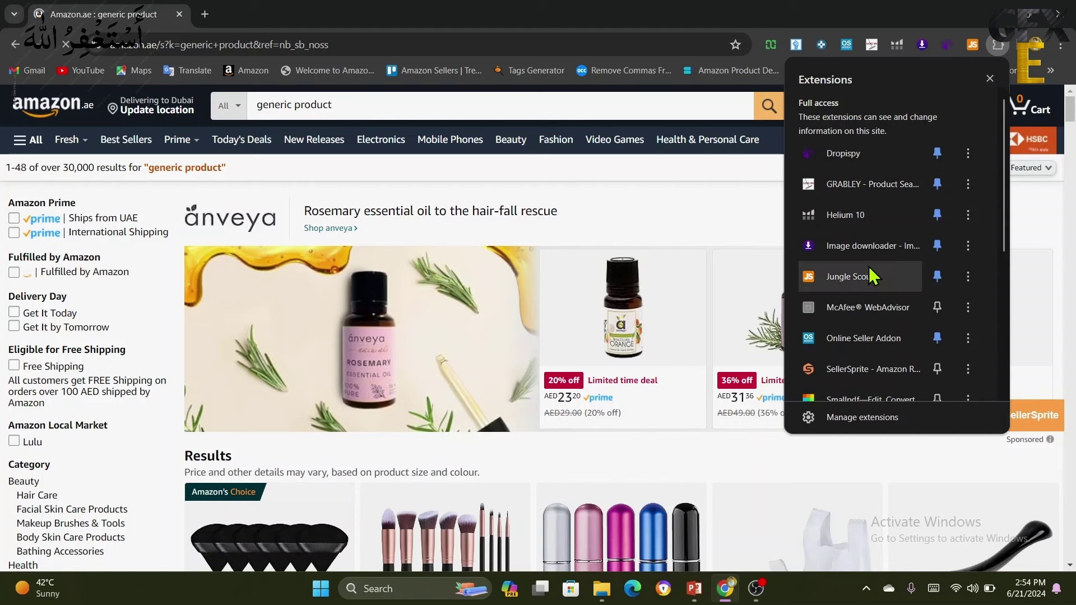
scroll(895, 383, down, 1)
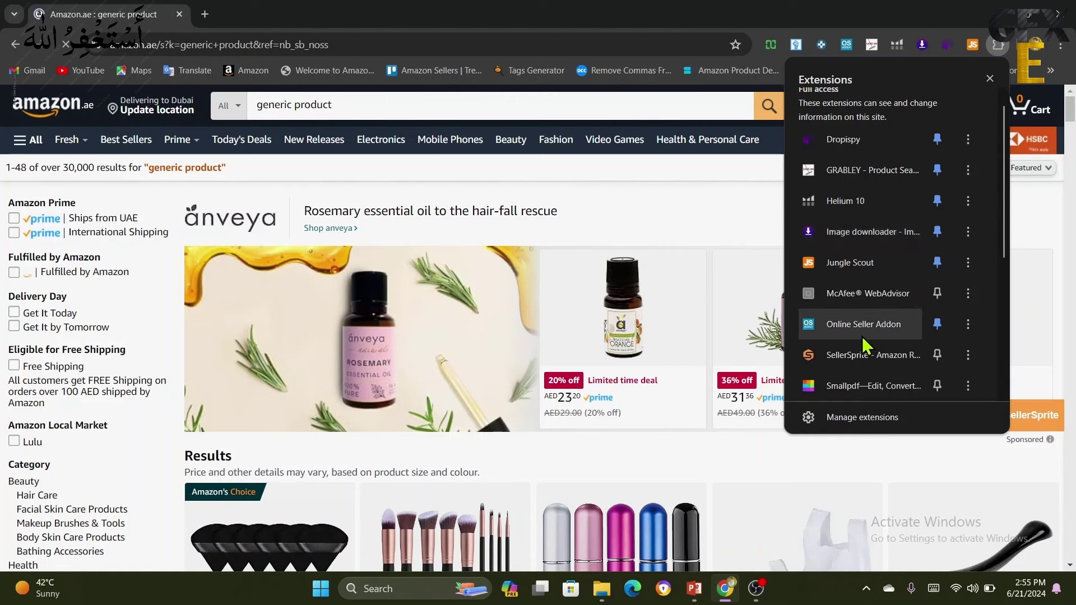
scroll(870, 343, down, 3)
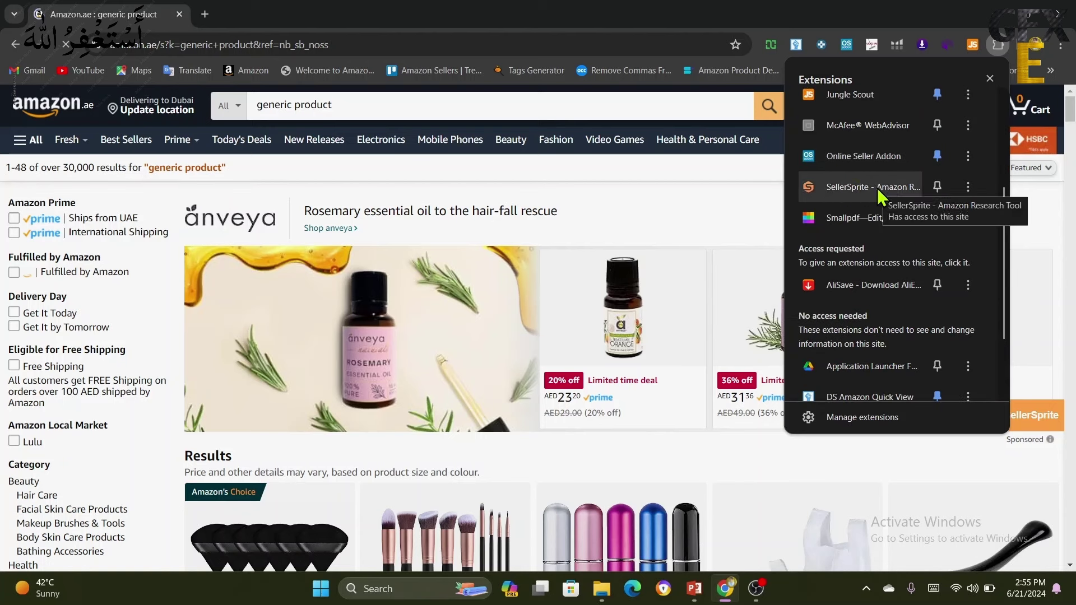
scroll(894, 325, down, 2)
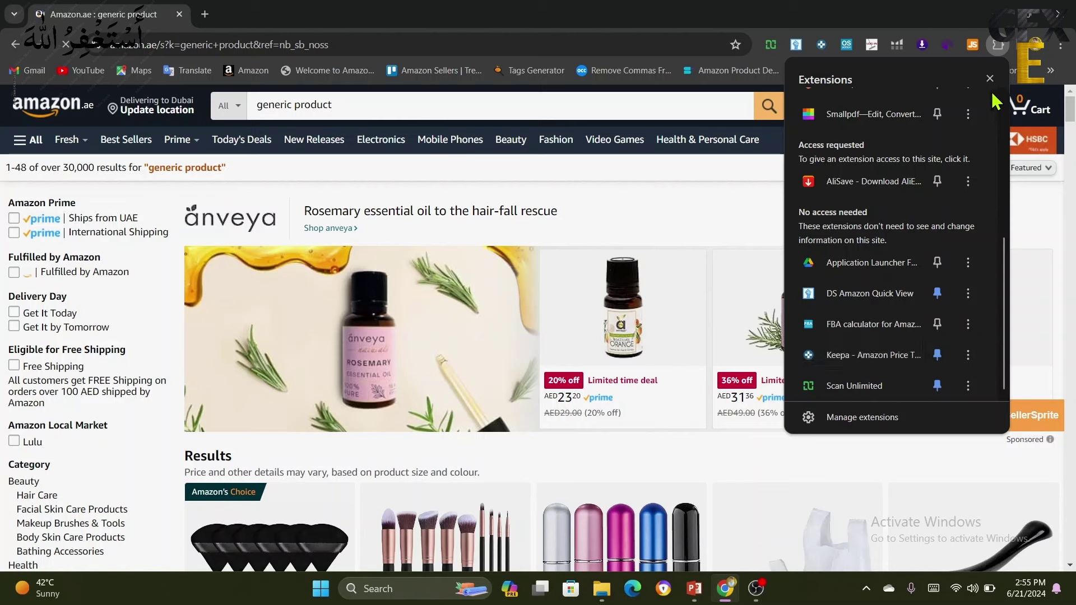
scroll(897, 303, up, 5)
scroll(892, 314, down, 5)
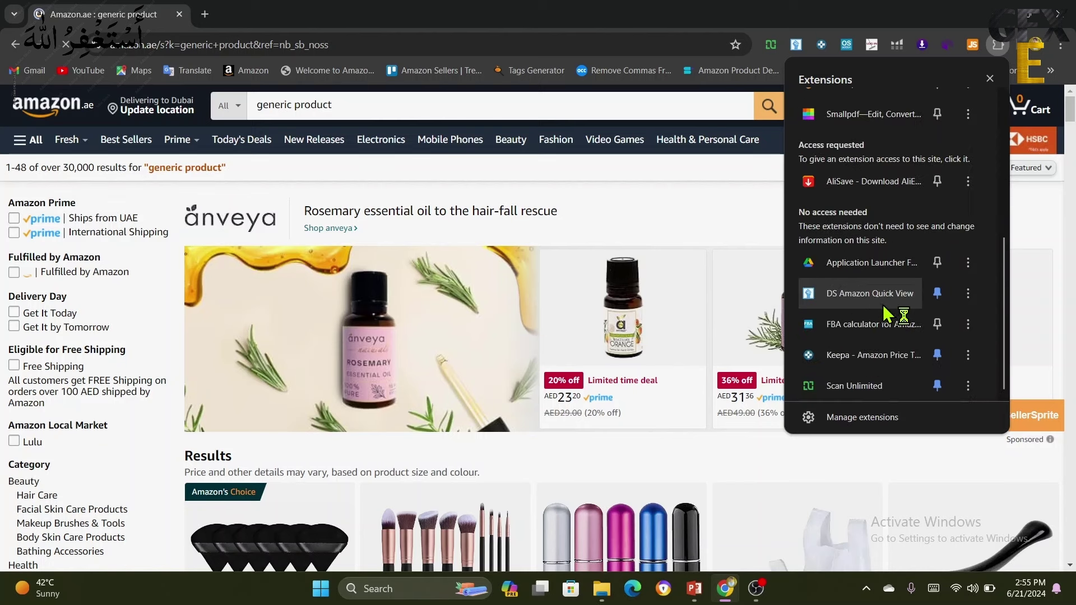
click(990, 78)
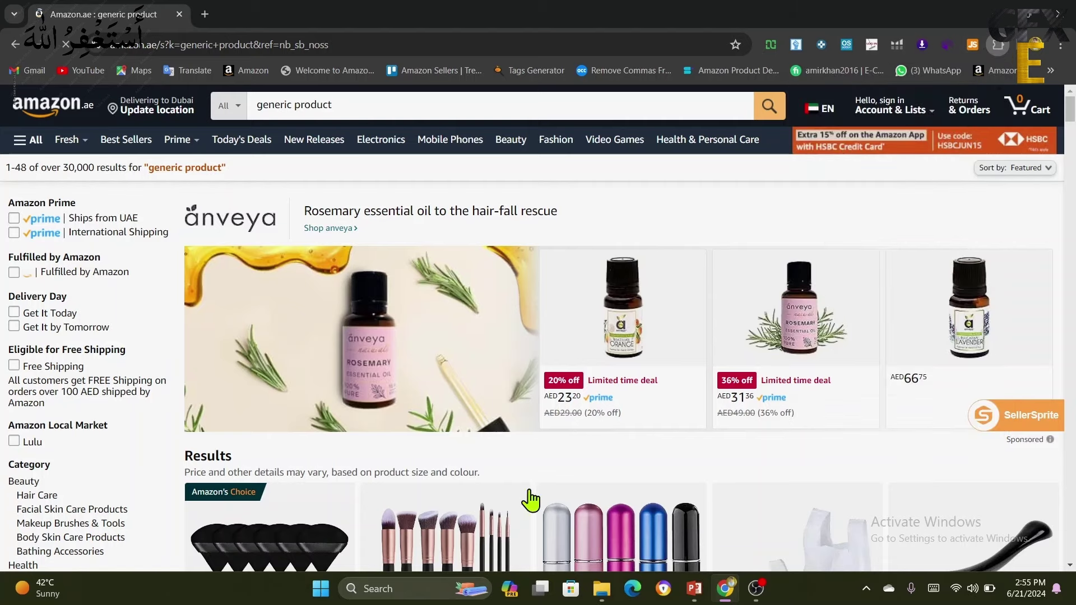
Step: Examine the product research data that the extensions add beneath the first row of "generic product" search results
scroll(530, 499, down, 8)
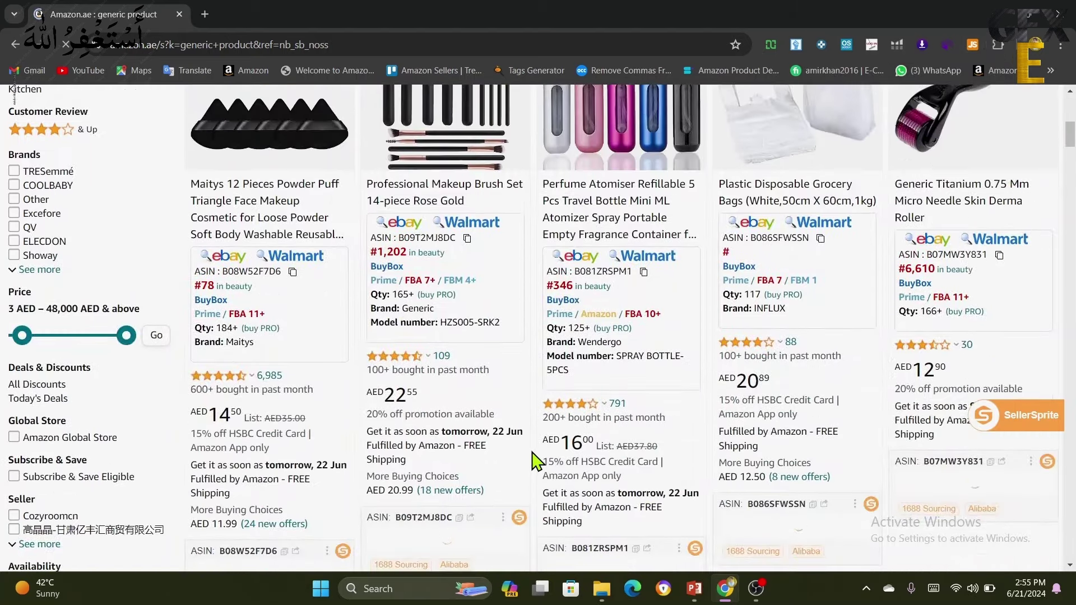
scroll(535, 461, up, 6)
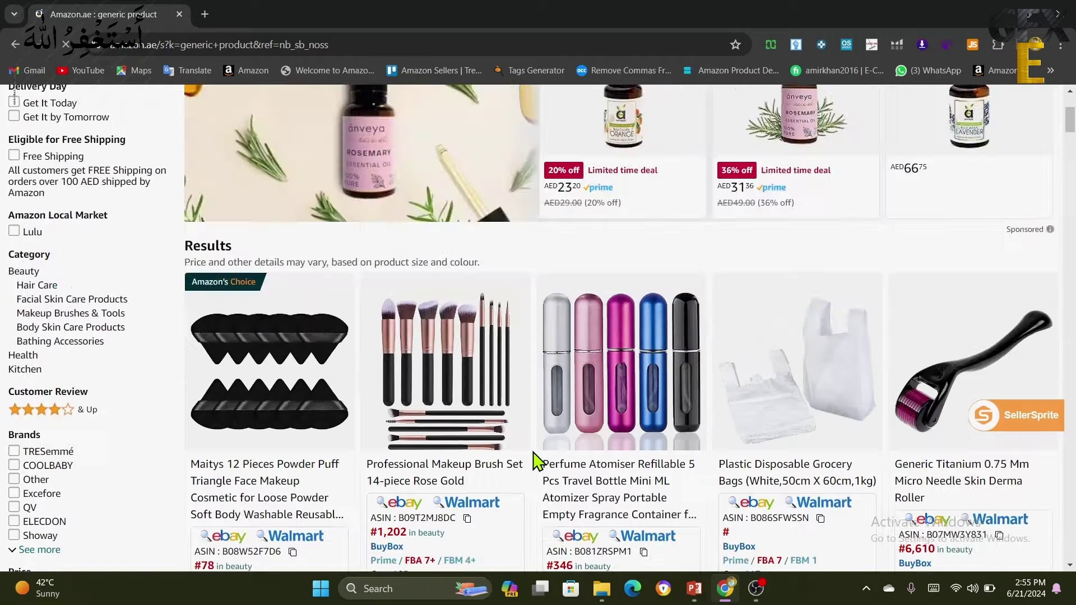
scroll(537, 461, down, 7)
scroll(537, 461, down, 8)
scroll(538, 461, up, 8)
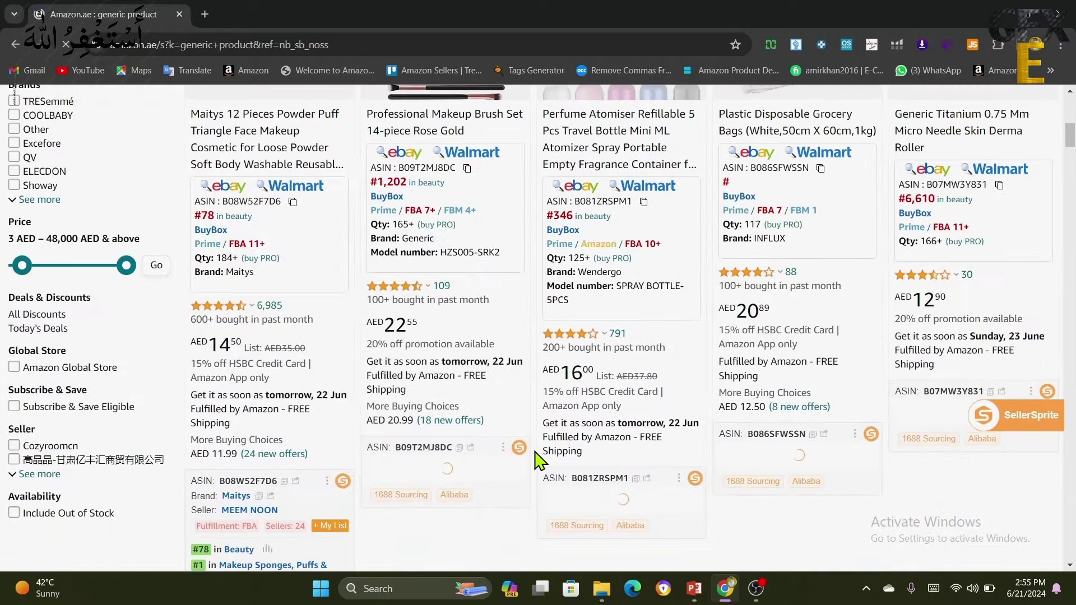
scroll(537, 461, down, 6)
scroll(537, 461, up, 10)
scroll(537, 461, down, 2)
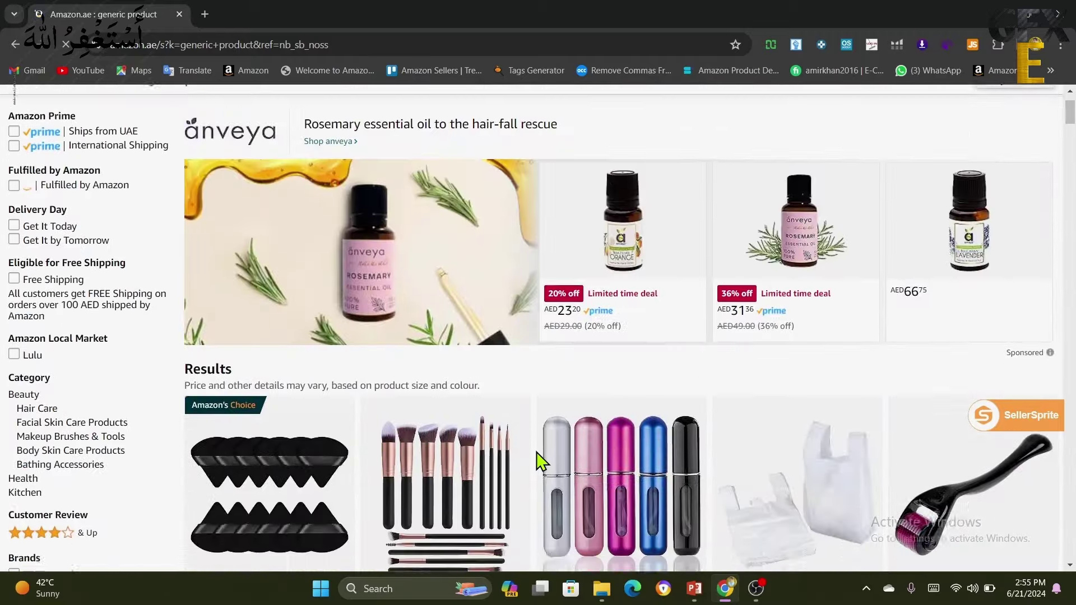
scroll(537, 461, up, 4)
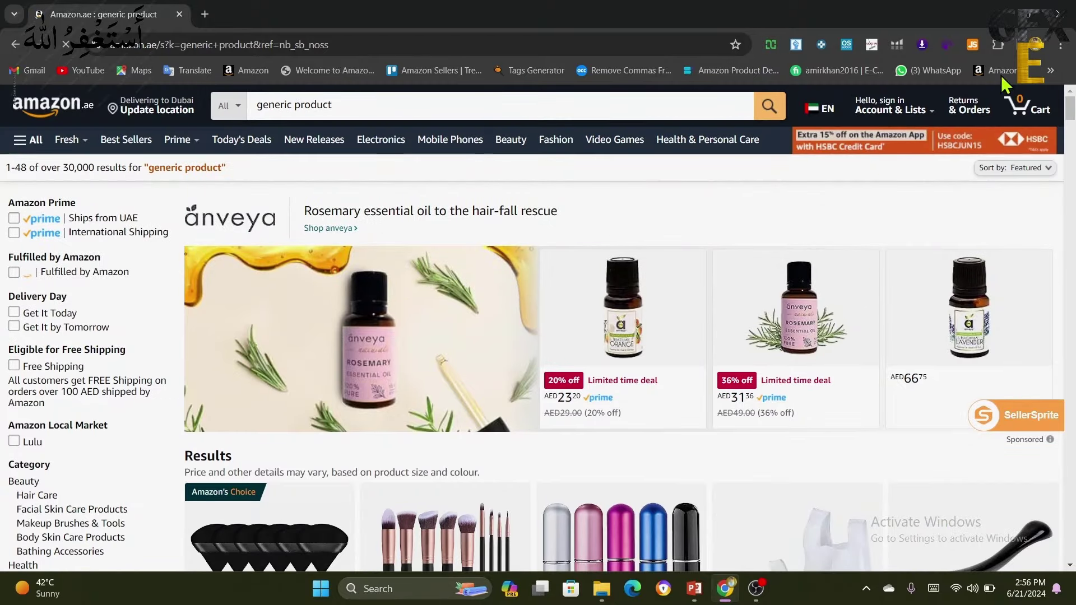
Step: Check the extensions that have full access to the Amazon page once more and close the list
click(998, 46)
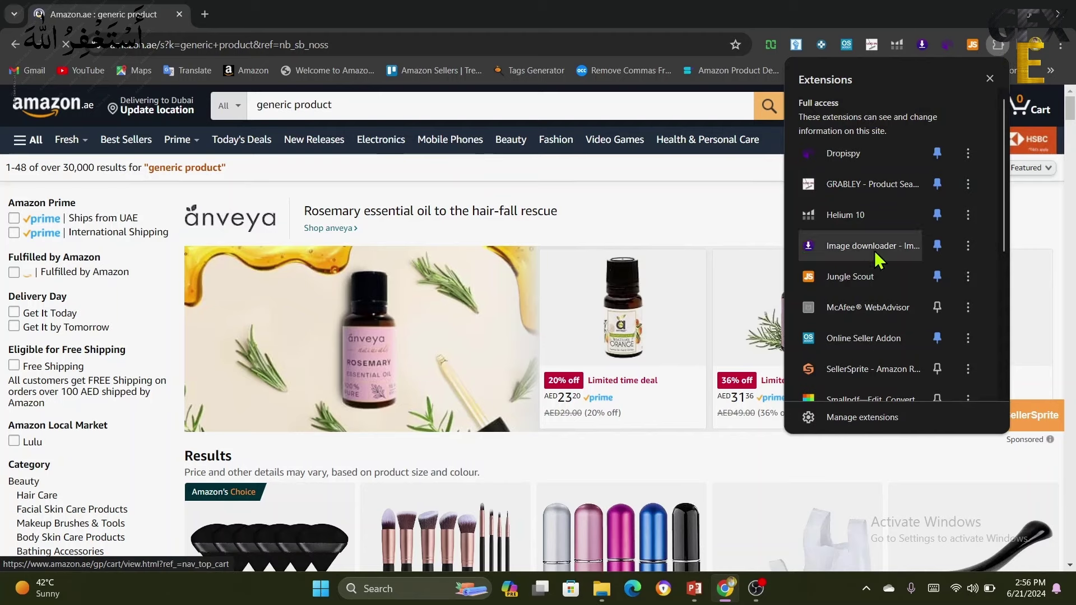
scroll(853, 285, down, 3)
scroll(852, 286, up, 5)
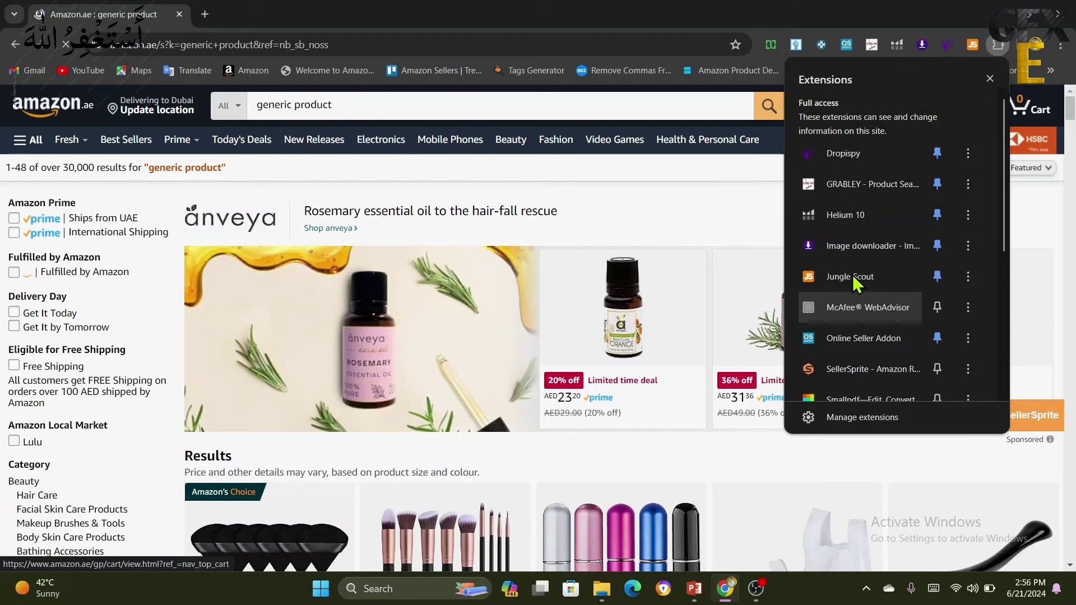
click(990, 80)
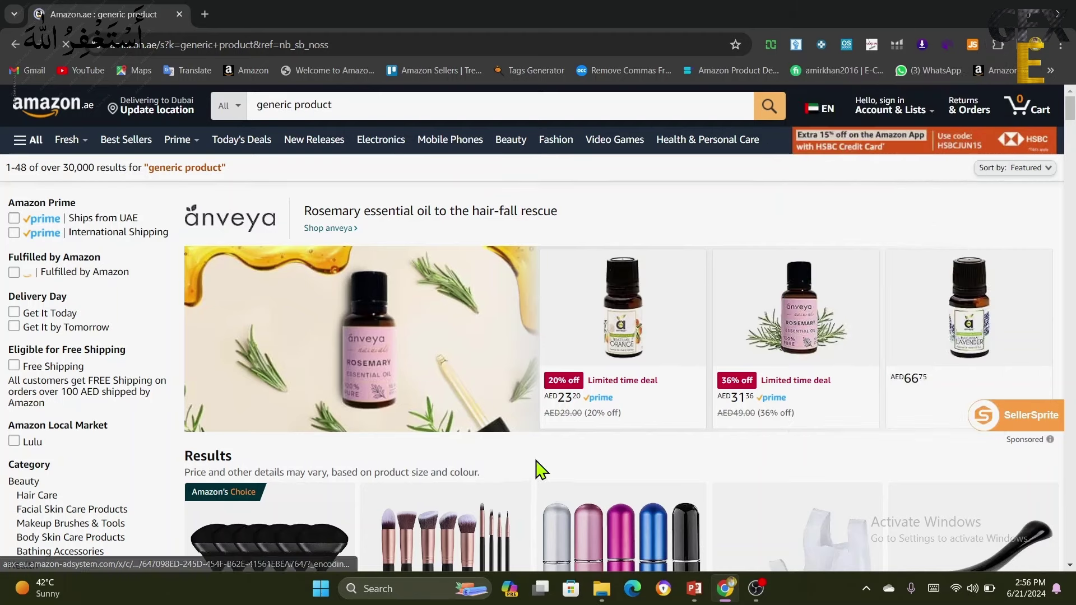
Step: Examine the Grabley details in the first row of results, including ASIN, sales rank, FBA and FBM sellers, quantity and brand
scroll(540, 466, down, 3)
scroll(539, 454, down, 2)
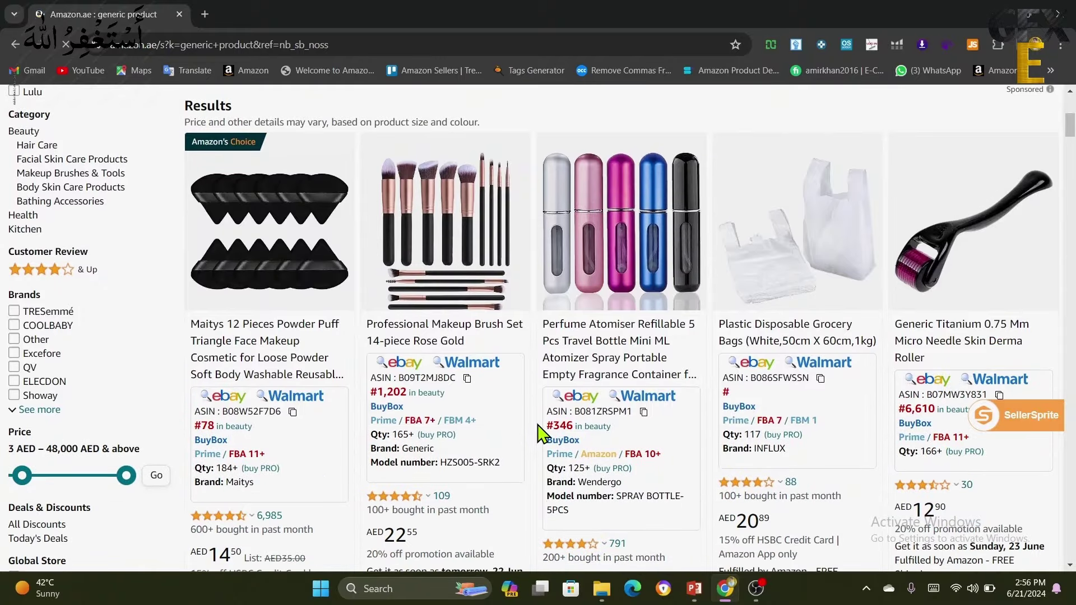
scroll(343, 452, down, 2)
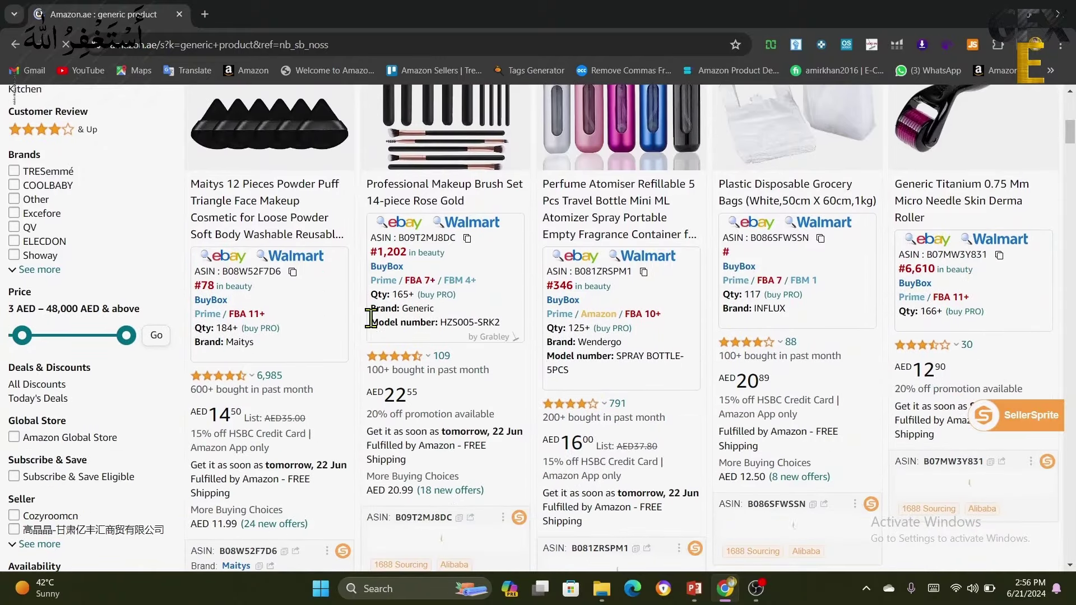
scroll(370, 343, up, 2)
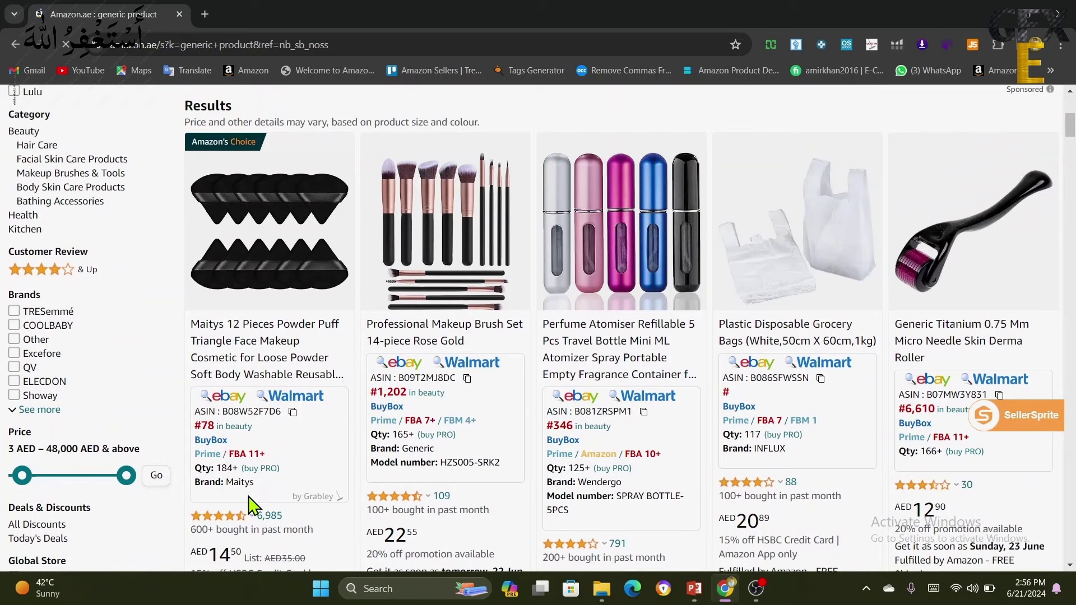
scroll(533, 432, down, 1)
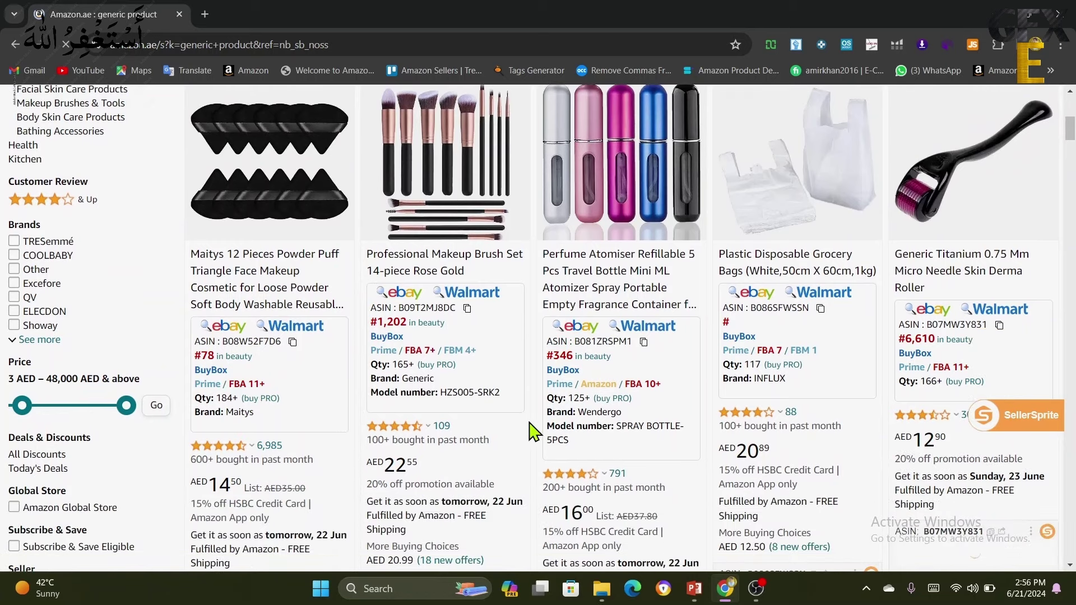
scroll(538, 412, up, 2)
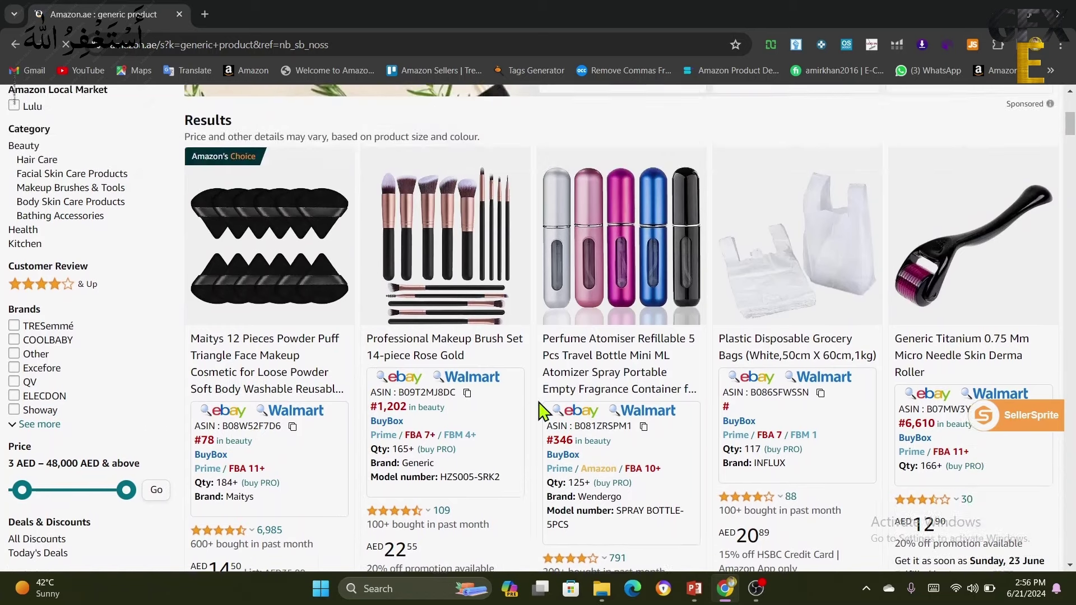
scroll(538, 412, down, 2)
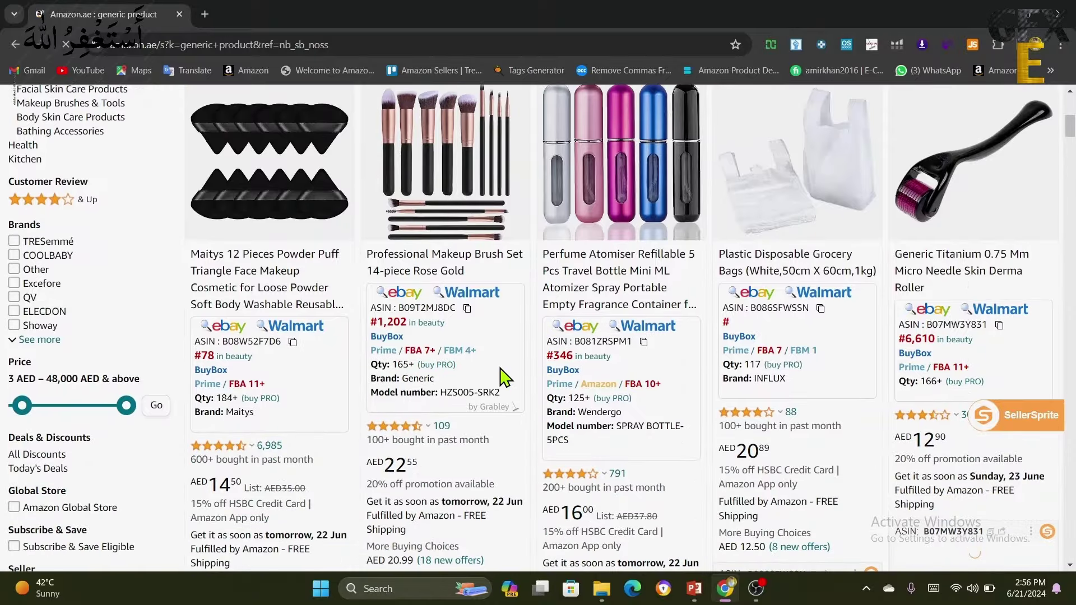
scroll(548, 393, up, 3)
scroll(539, 390, down, 3)
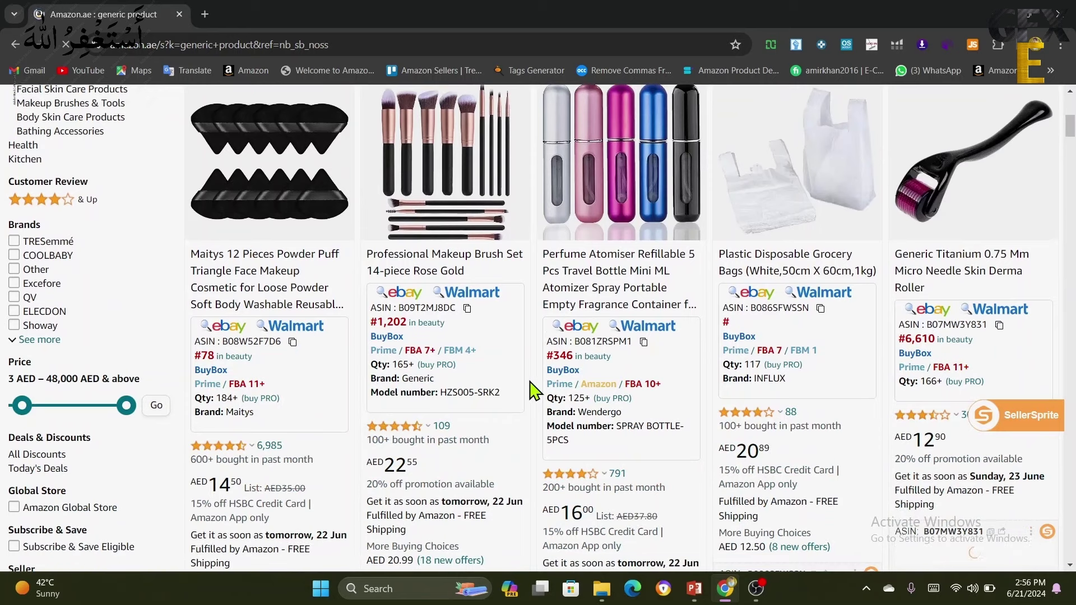
scroll(533, 390, up, 1)
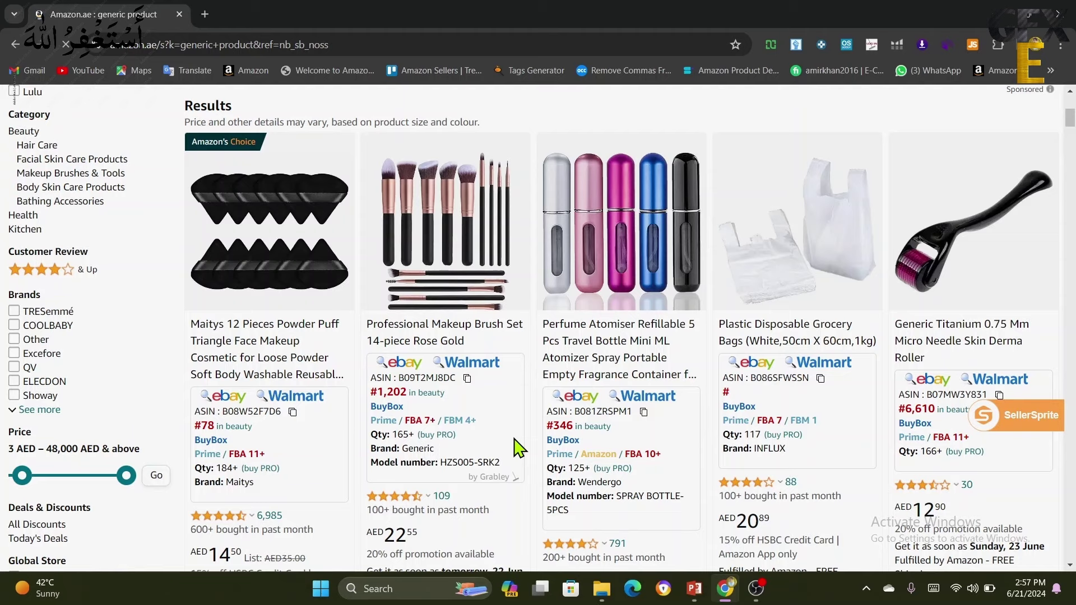
scroll(519, 446, down, 5)
scroll(520, 446, up, 4)
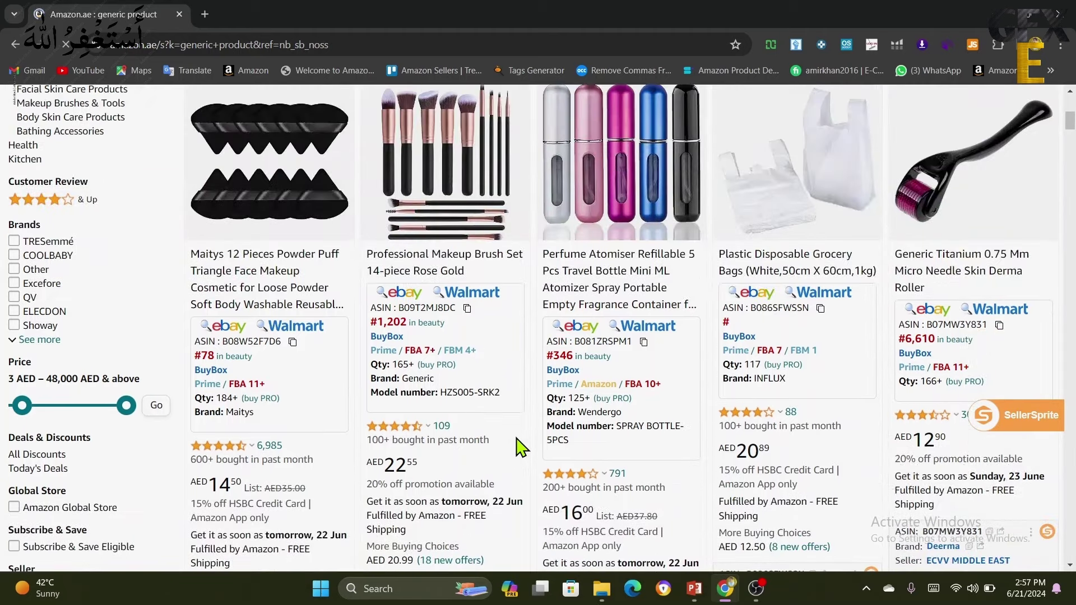
Step: Open the Professional Makeup Brush Set 14-piece Rose Gold listing and examine its SellerSprite data on brand, seller, rank, dimensions and stock
click(432, 203)
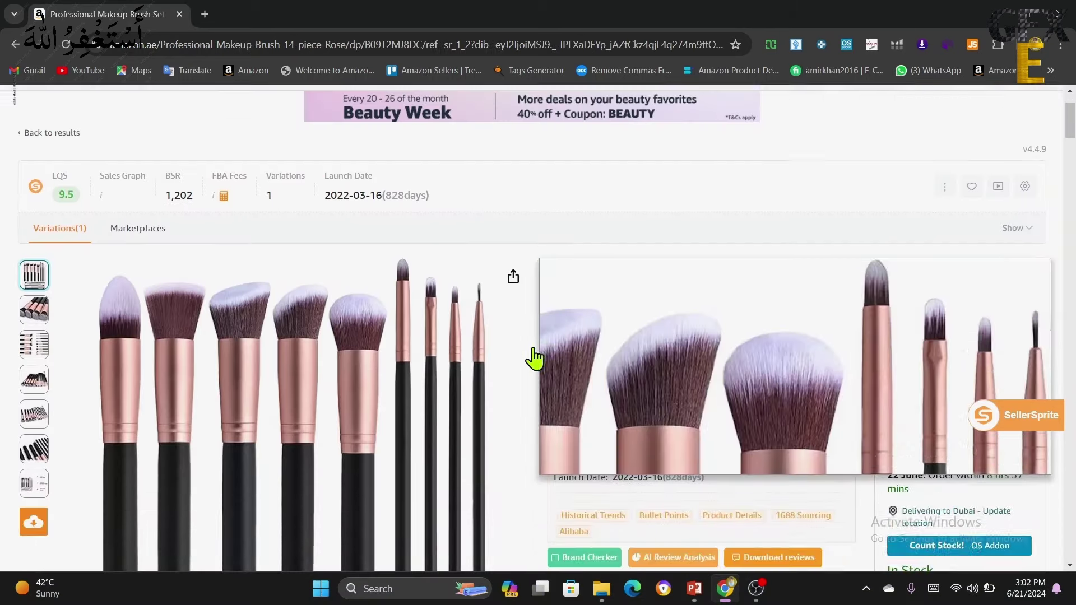
scroll(541, 336, down, 2)
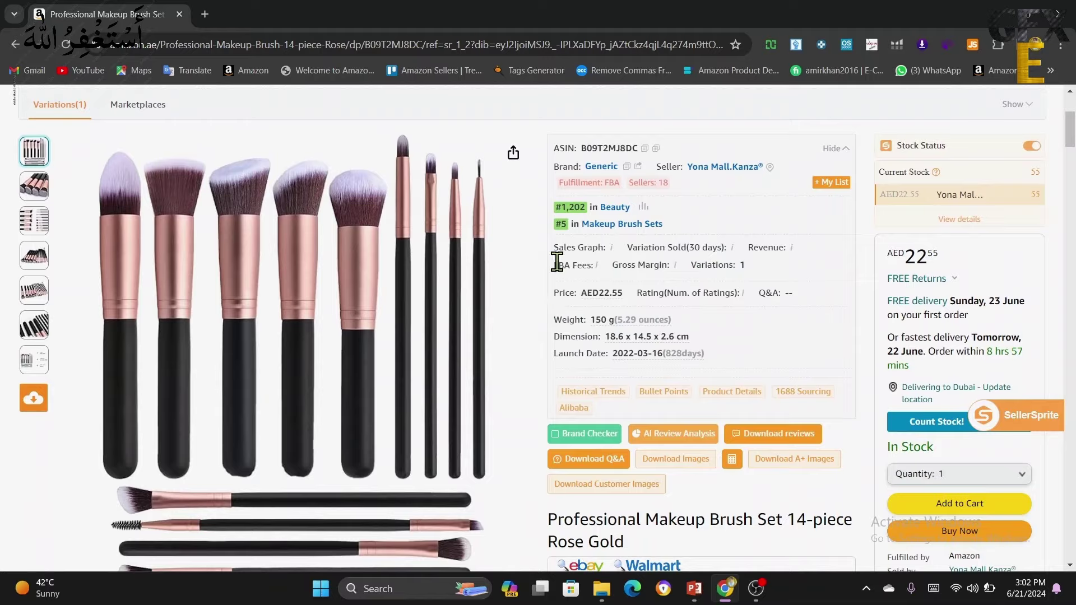
scroll(557, 263, up, 4)
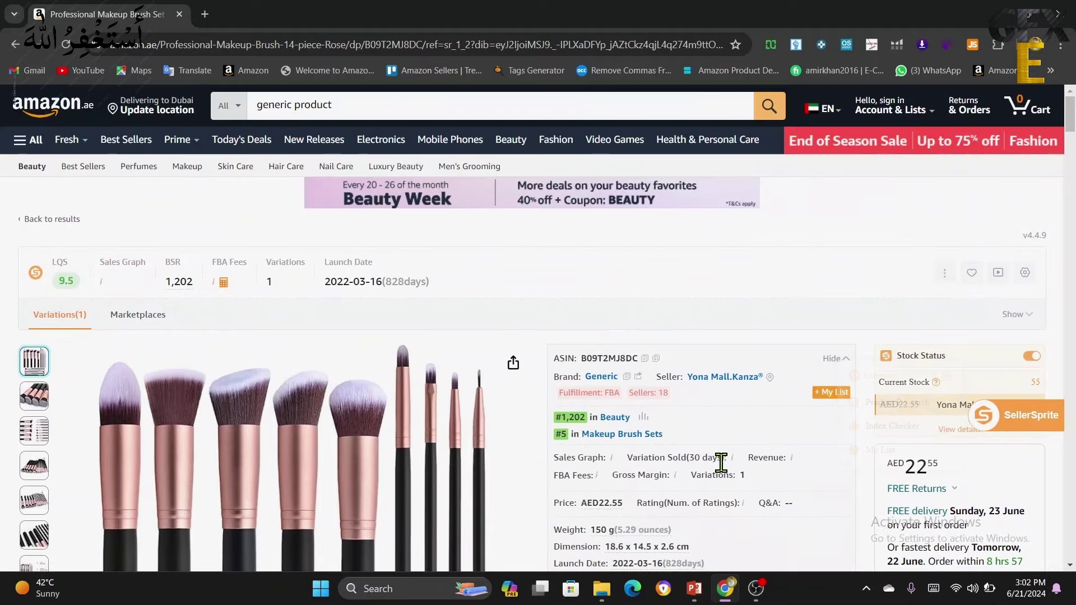
scroll(700, 443, down, 1)
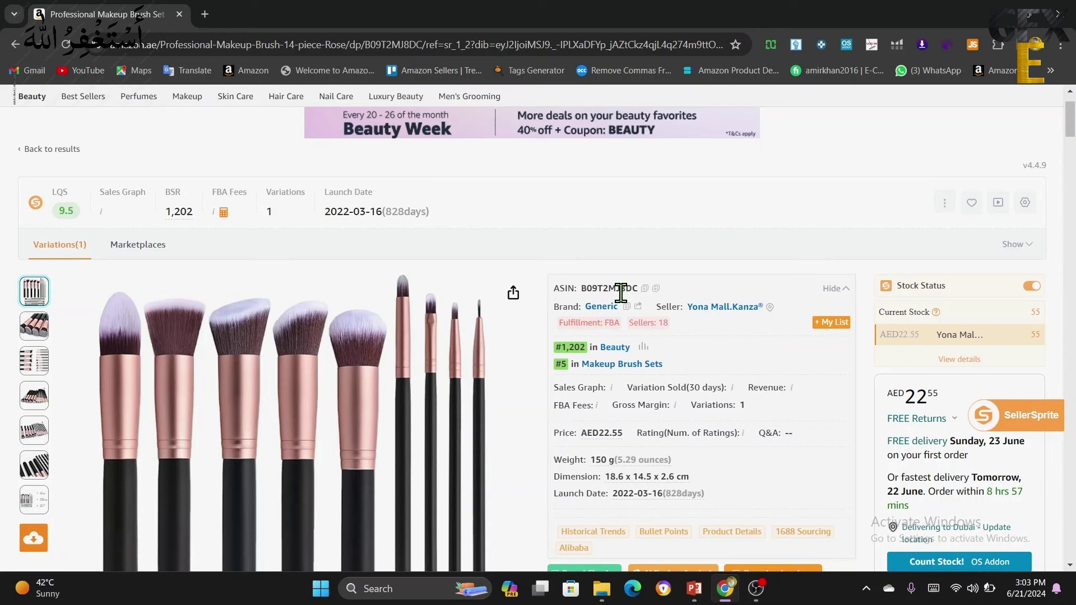
scroll(616, 291, down, 1)
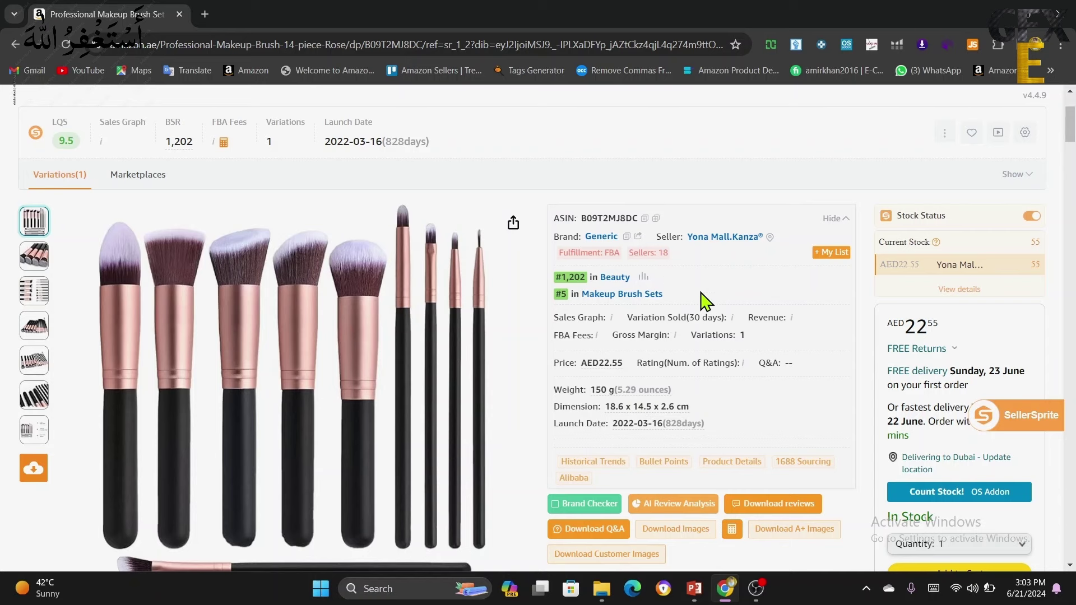
scroll(707, 306, down, 3)
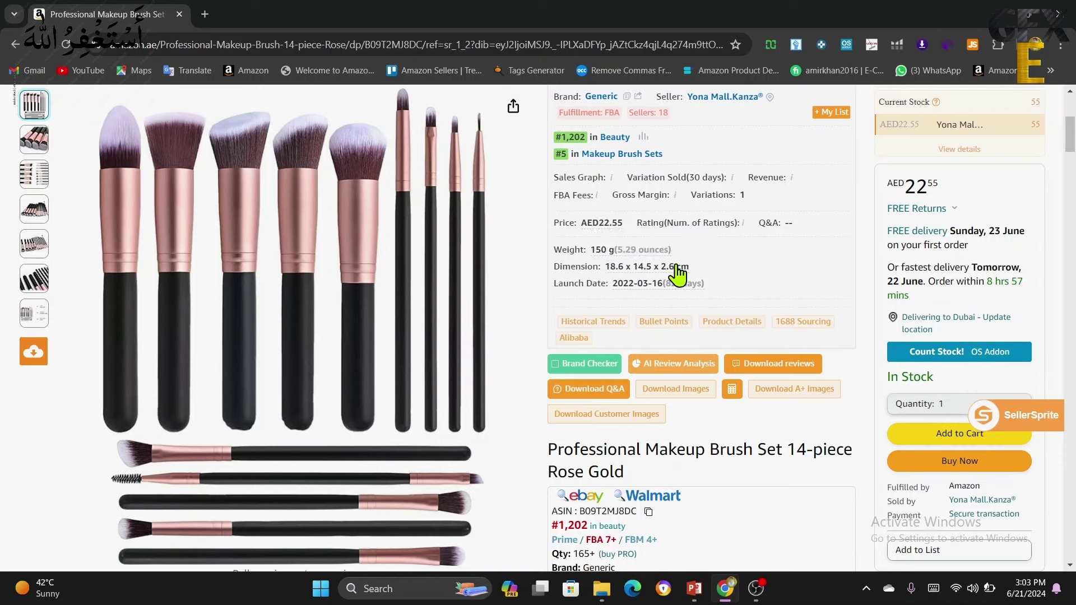
scroll(748, 310, down, 1)
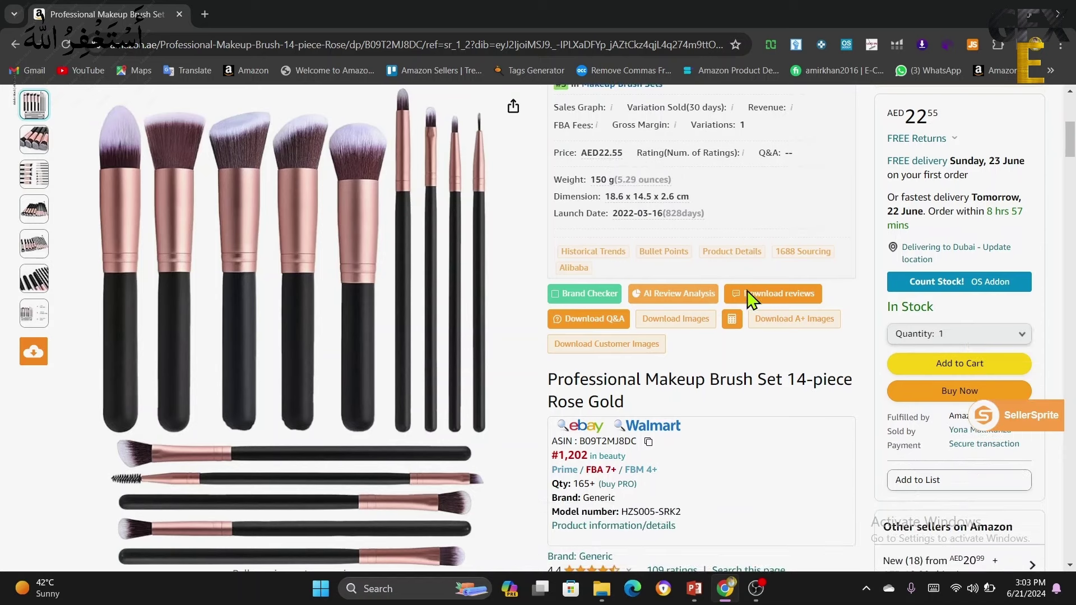
scroll(754, 223, up, 3)
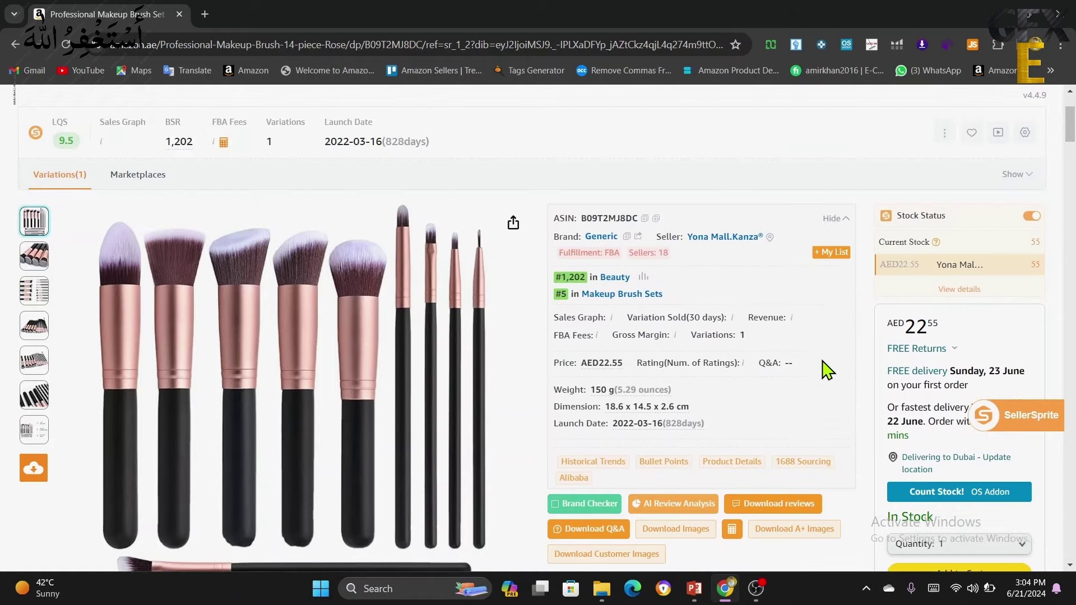
scroll(816, 352, down, 1)
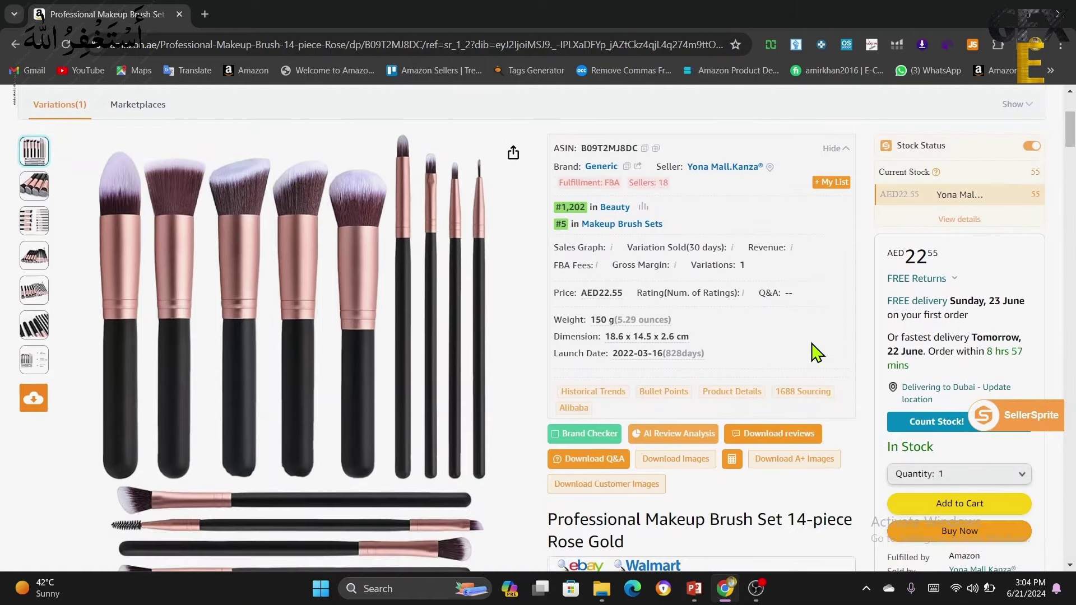
Step: Examine the Grabley data block under the brush set title, covering rank, FBA and FBM sellers, quantity, brand and model number
scroll(762, 365, down, 2)
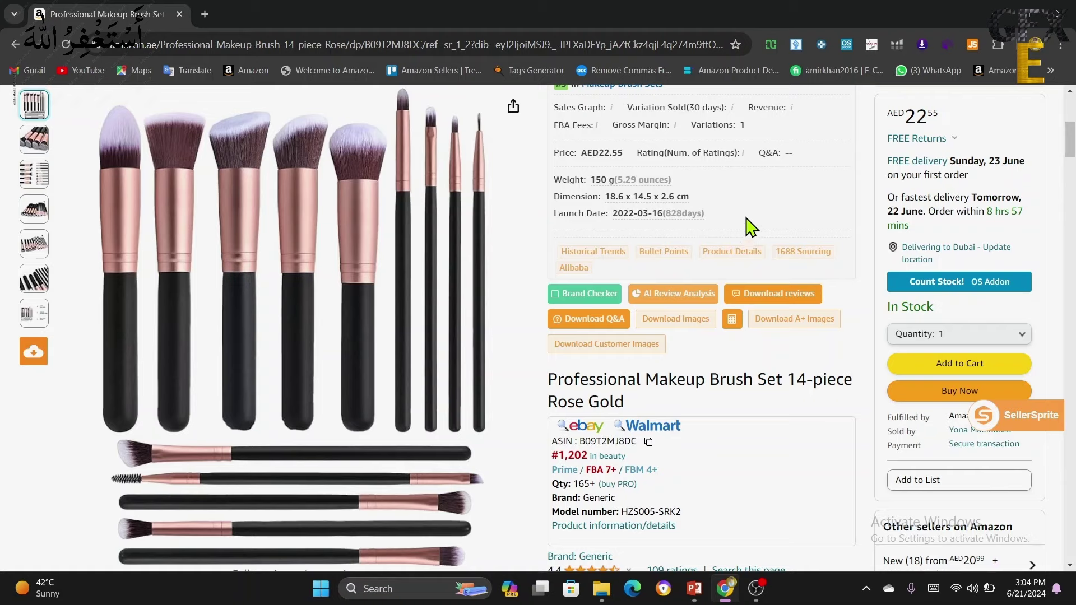
scroll(746, 231, down, 2)
scroll(749, 236, down, 2)
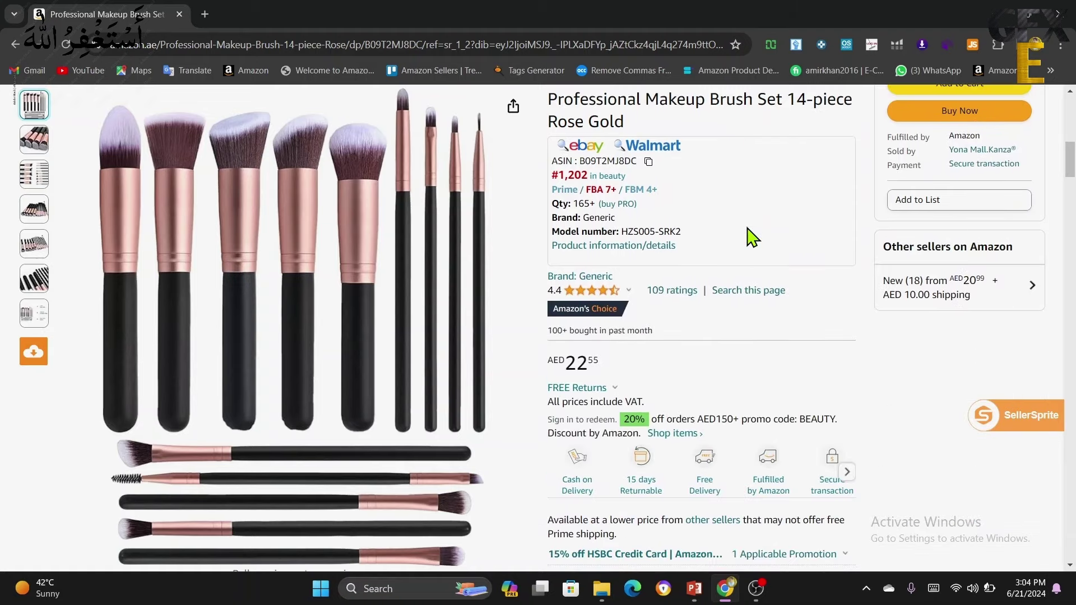
scroll(751, 236, up, 2)
scroll(757, 241, down, 2)
Step: Check Grabley in the list of extensions with full access, close the list and review its block on the listing
click(998, 45)
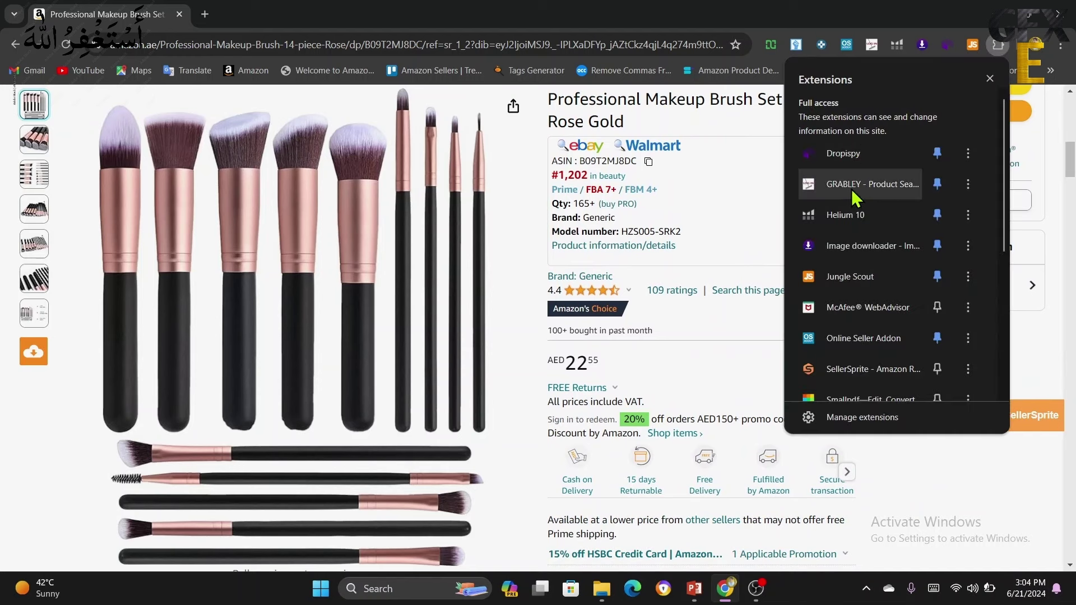
click(956, 470)
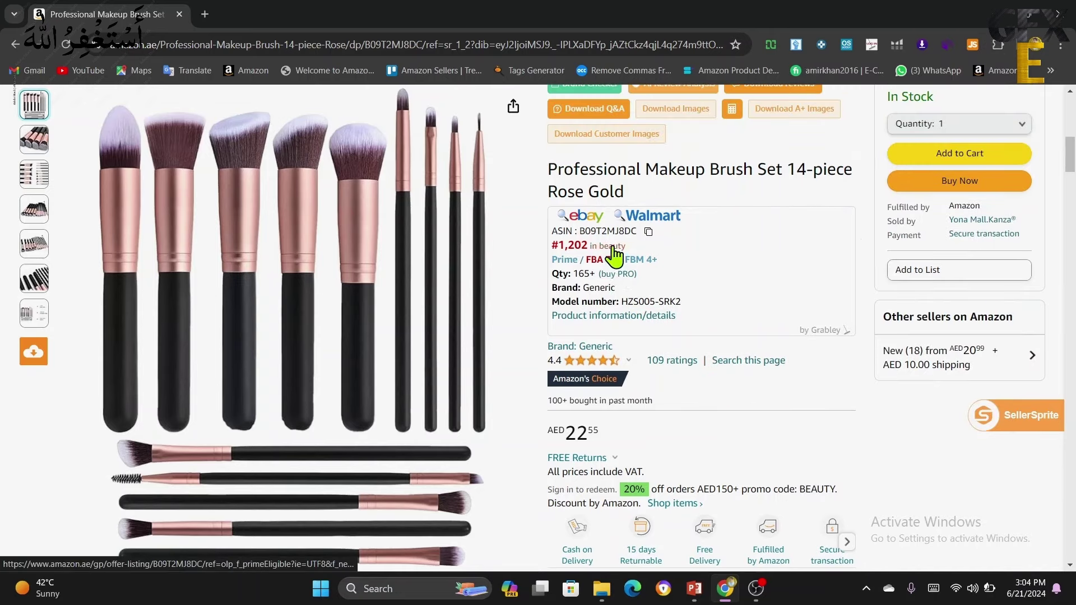
scroll(704, 288, up, 1)
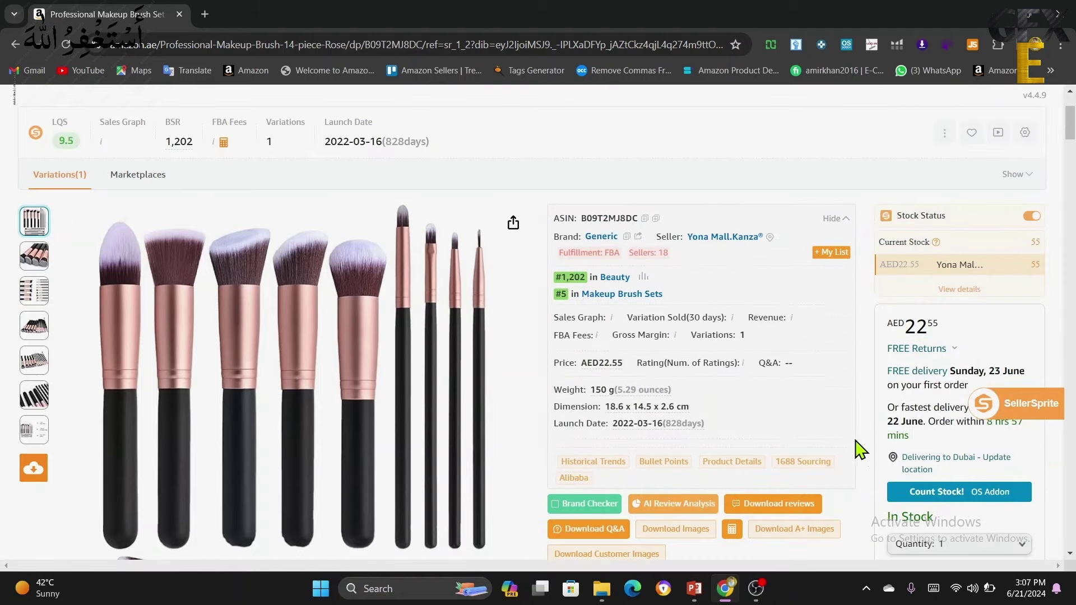
Step: Run the OS Addon's Count Stock on the makeup brush set listing and close its stock panel
click(946, 493)
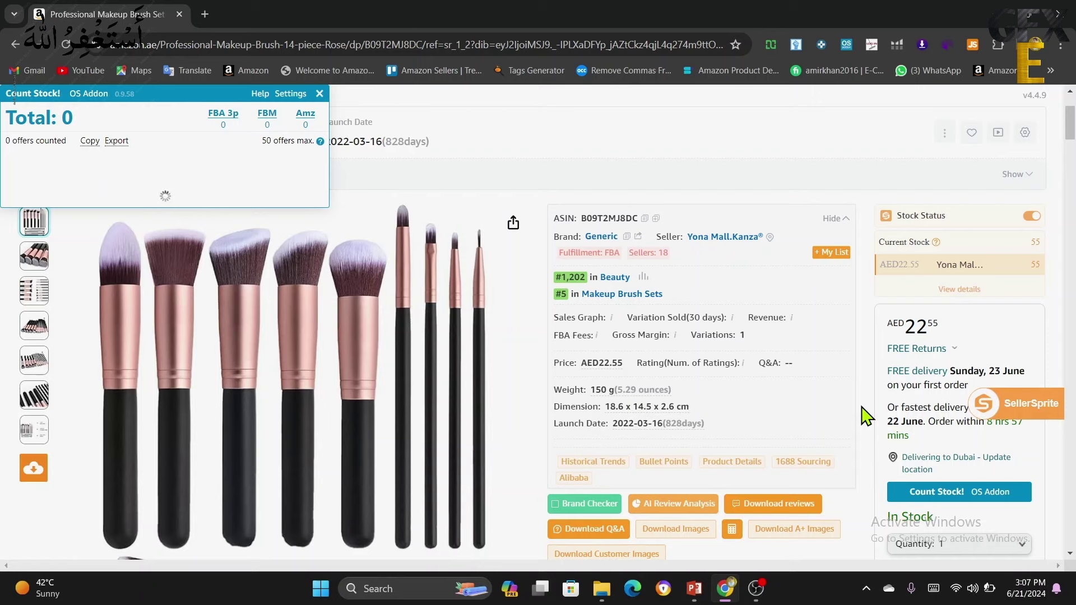
click(319, 94)
scroll(841, 455, down, 6)
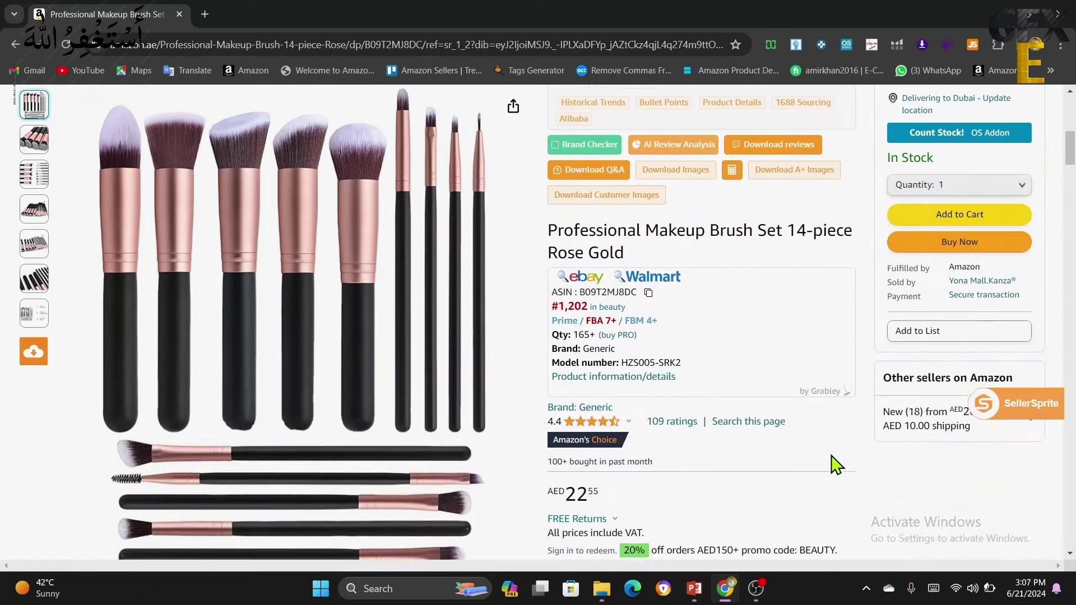
Step: Open the other sellers' offers for the makeup brush set and look through their prices, fulfilment and seller details
scroll(786, 446, up, 1)
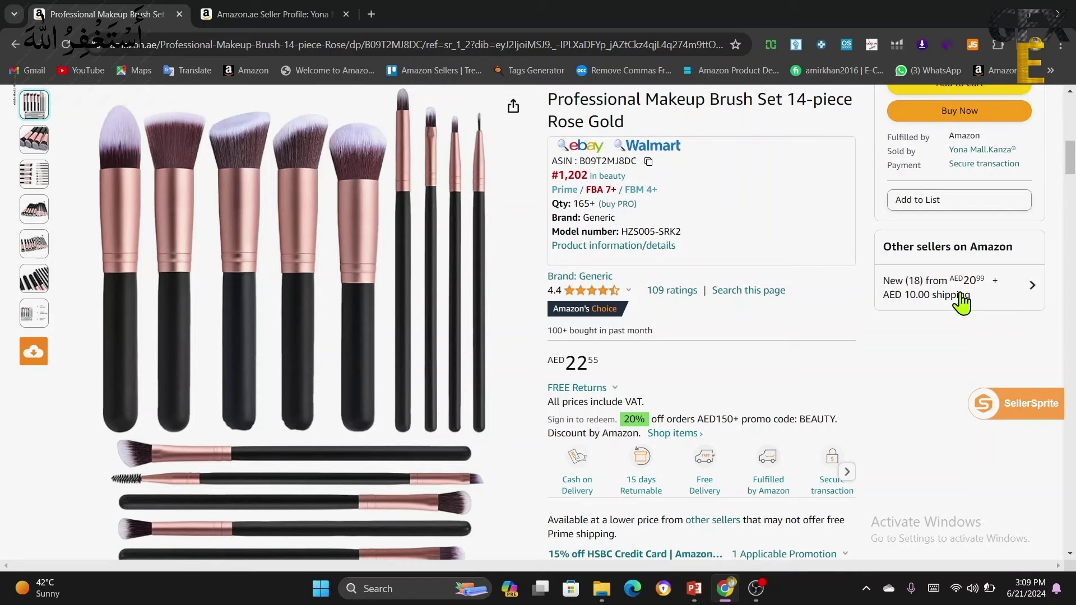
click(963, 297)
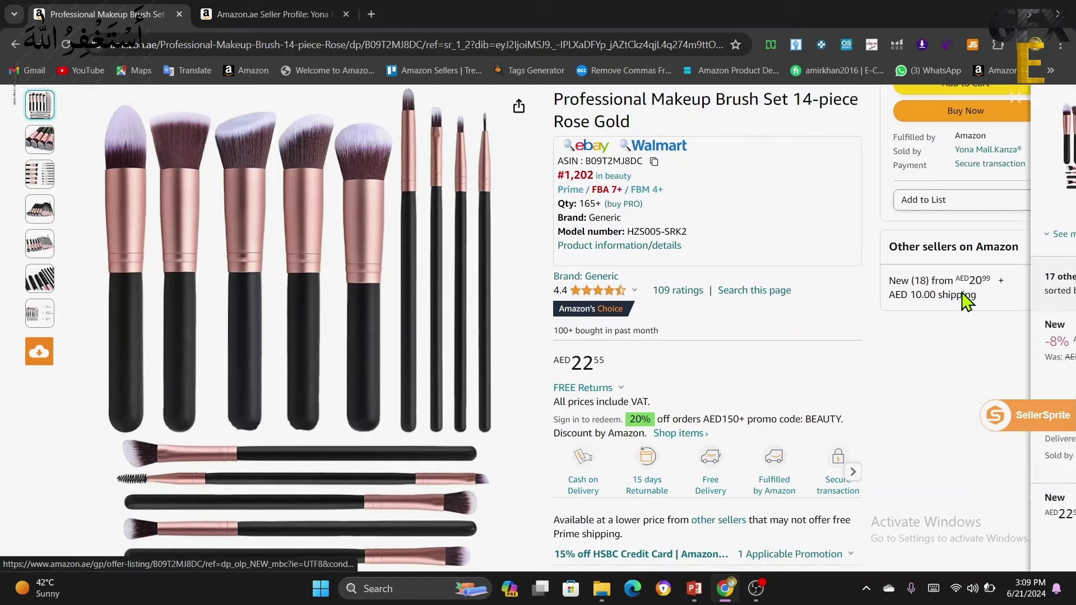
scroll(805, 429, down, 10)
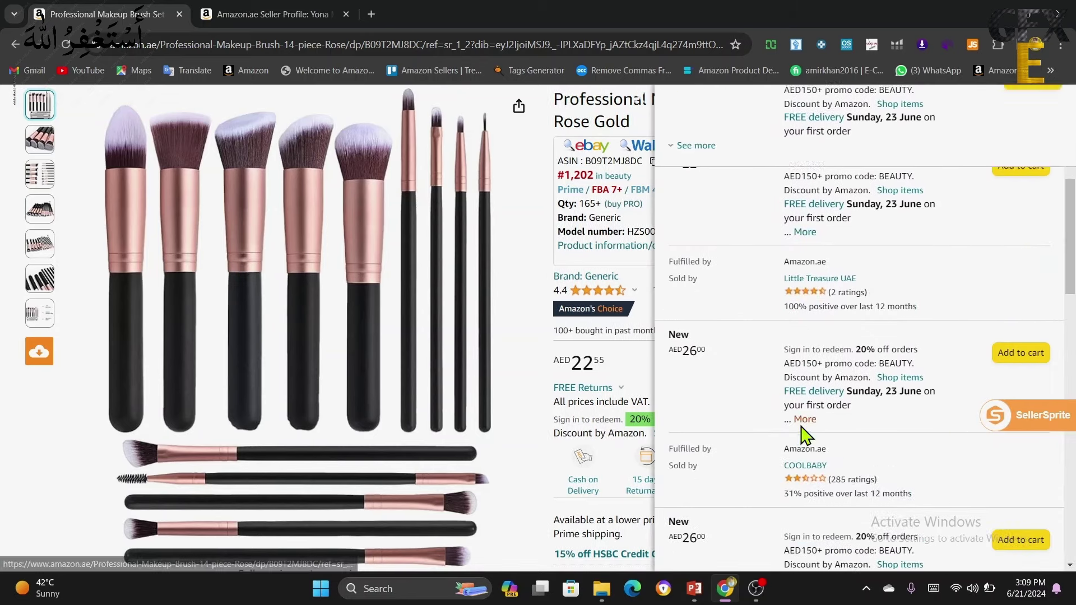
scroll(802, 425, down, 10)
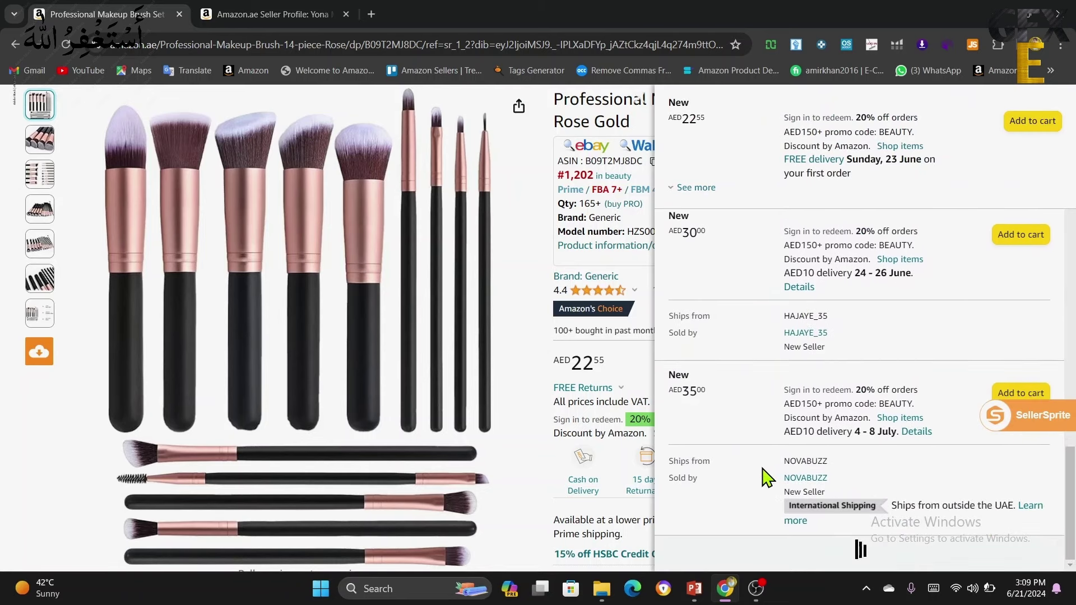
Step: Open the NOVABUZZ seller profile from its offer, visit its storefront and examine the extension data on its products
click(806, 480)
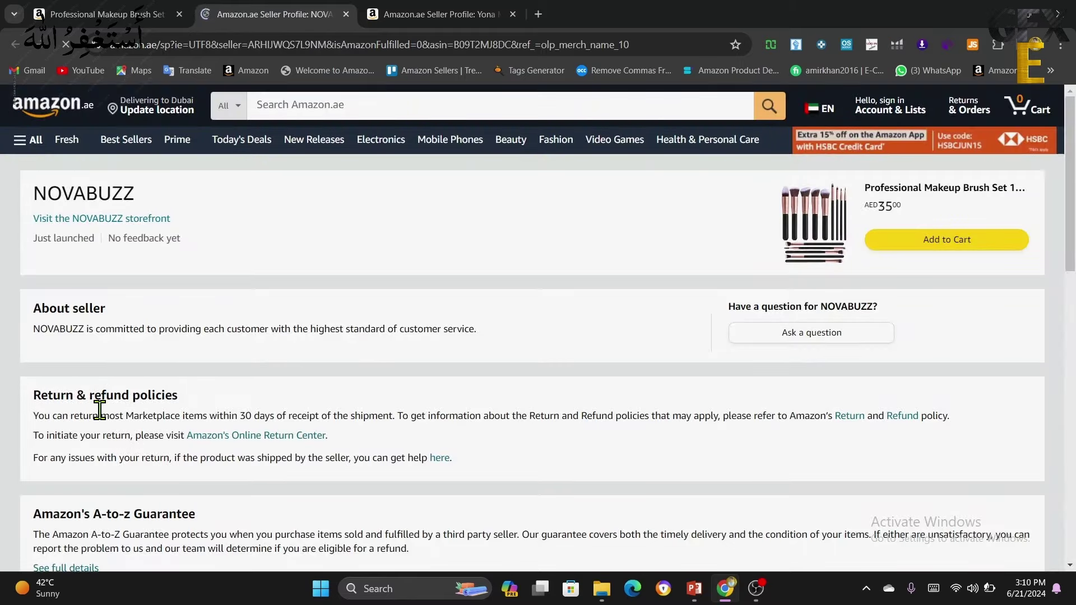
click(104, 221)
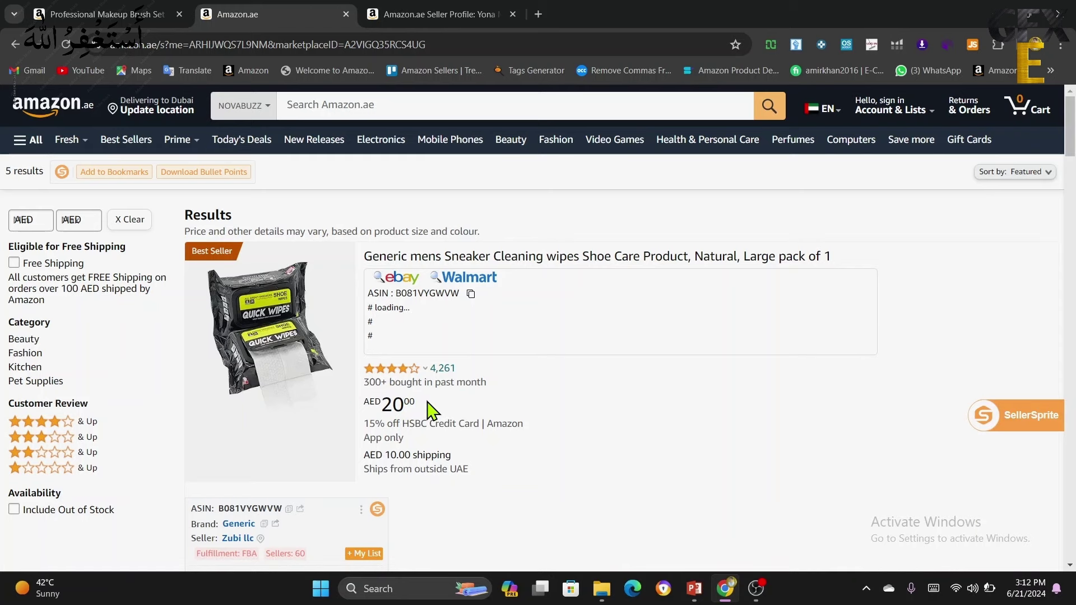
scroll(440, 418, down, 6)
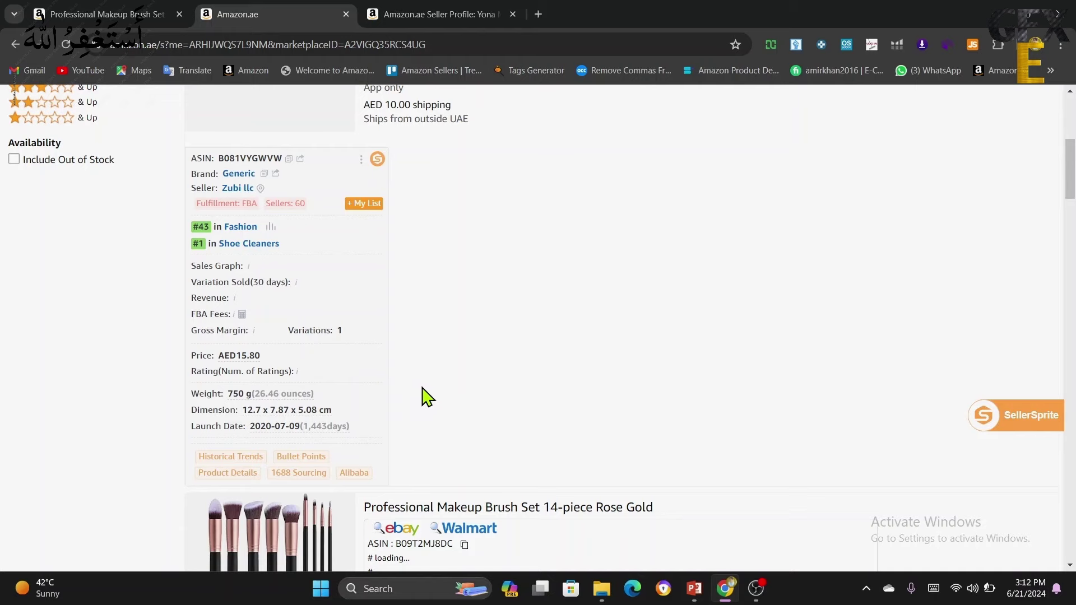
scroll(432, 400, down, 1)
scroll(432, 400, down, 12)
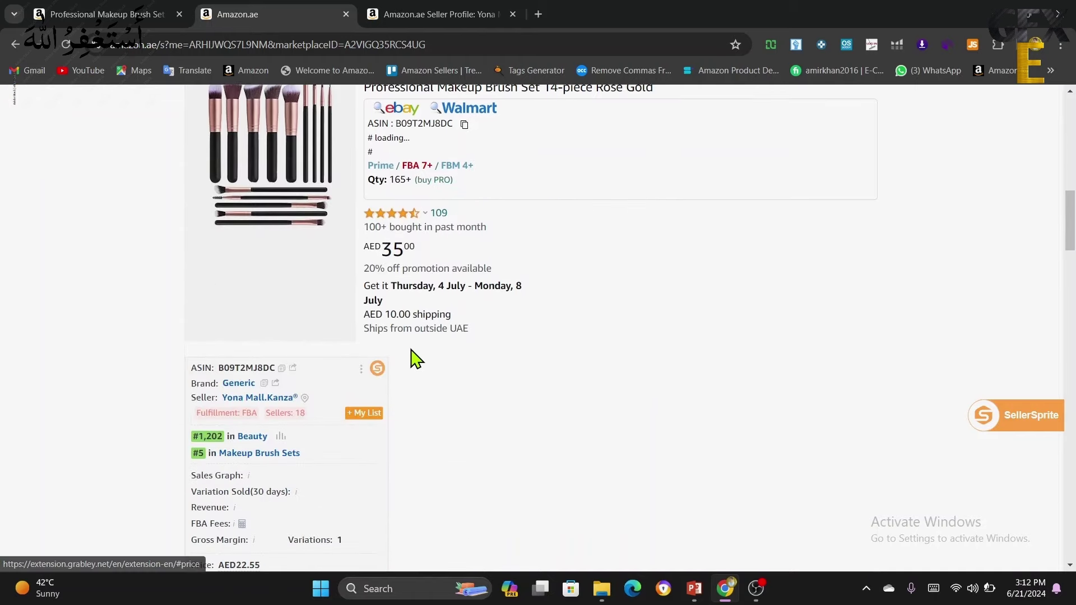
scroll(416, 359, down, 20)
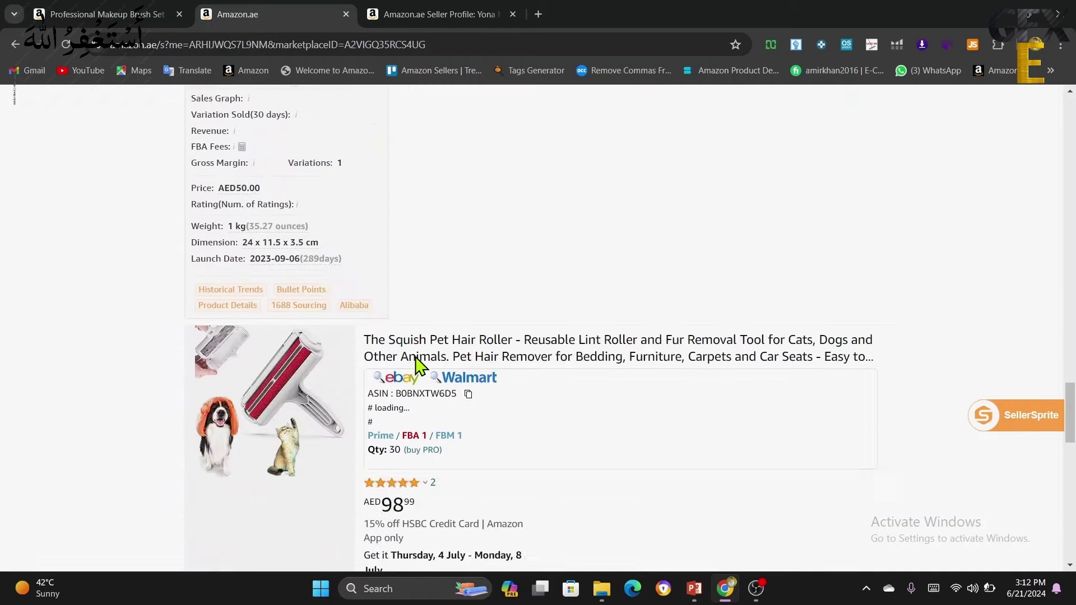
scroll(416, 365, down, 5)
scroll(416, 365, up, 20)
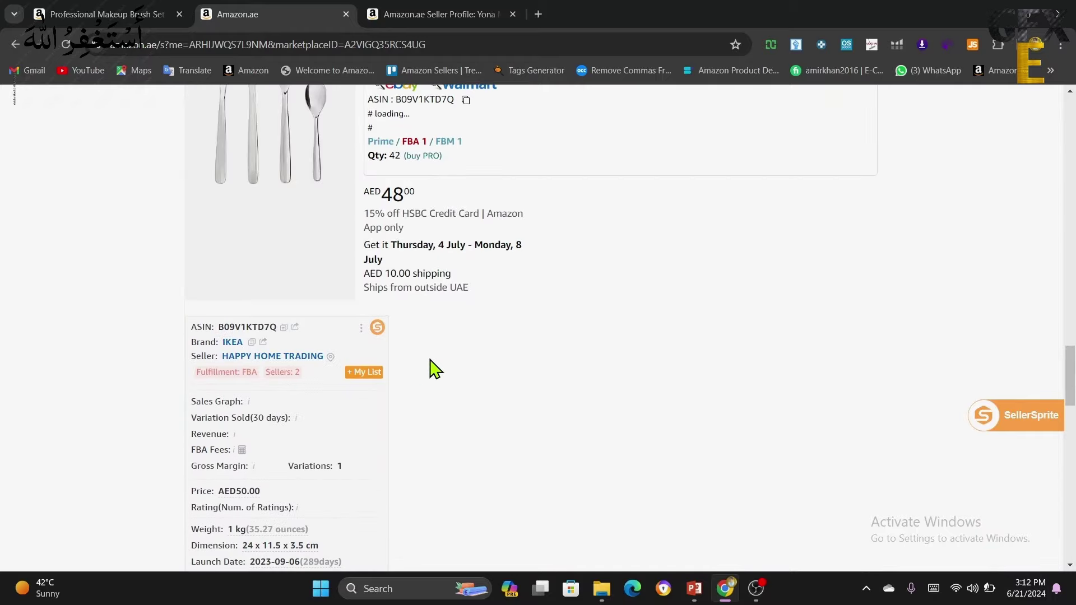
scroll(435, 369, up, 20)
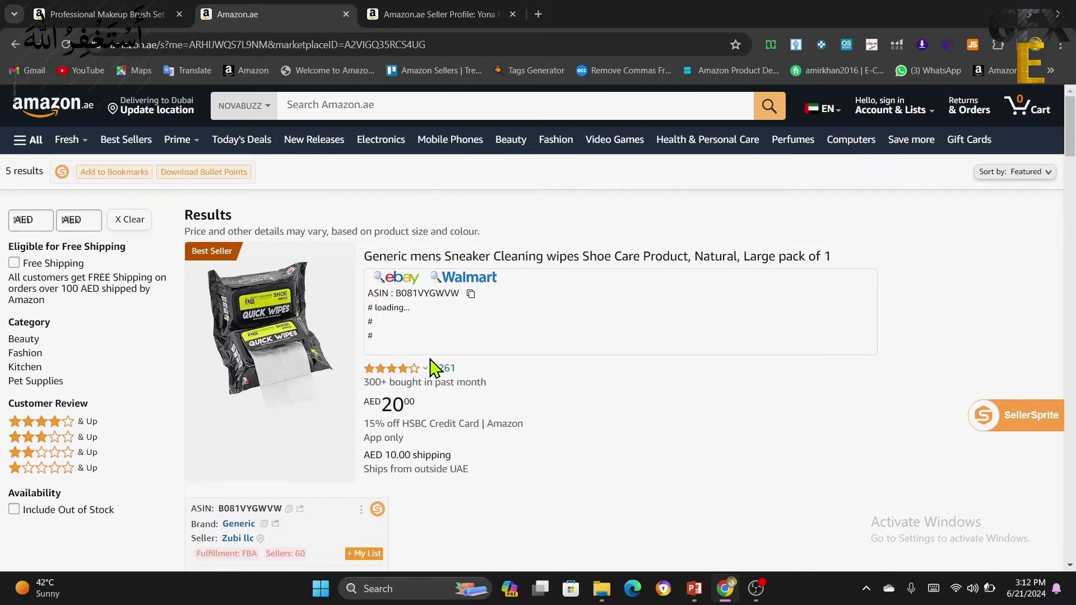
Step: Return to the makeup brush set listing and close the other sellers' offers
click(101, 14)
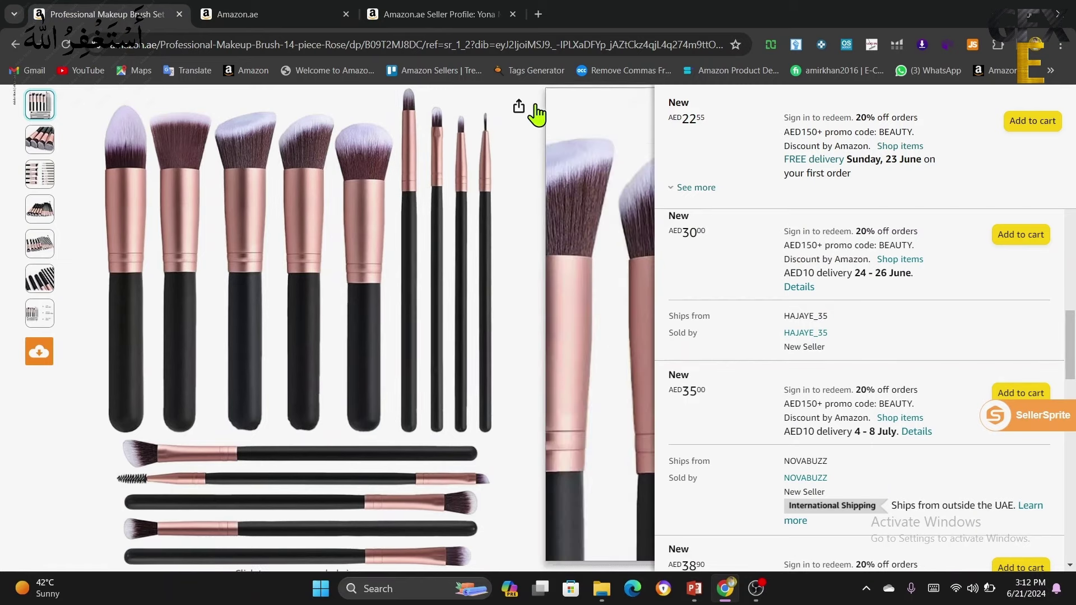
click(644, 112)
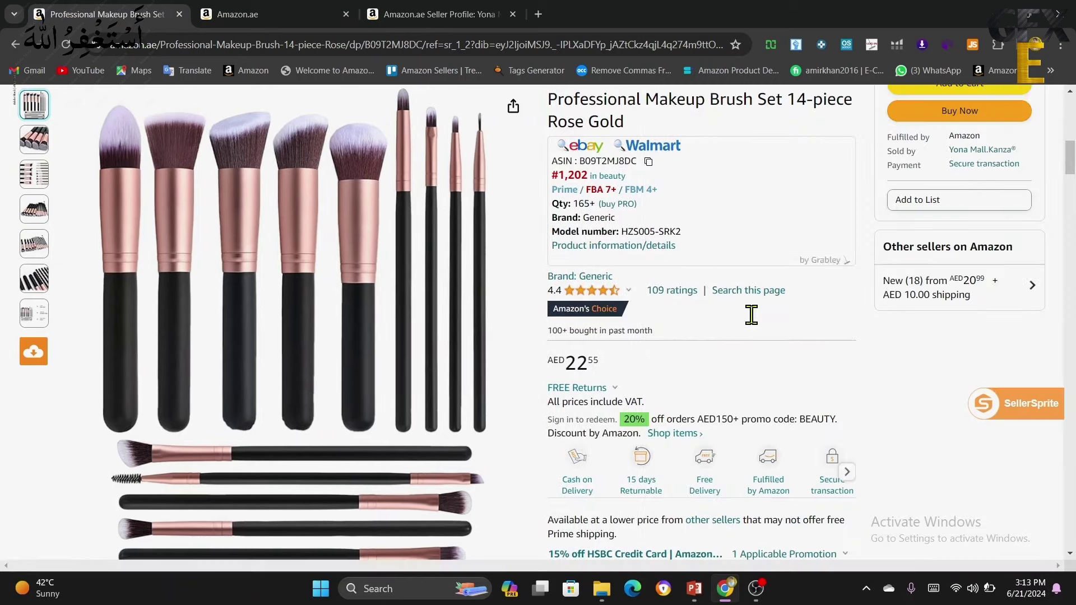
Step: Add three of the Professional Makeup Brush Set 14-piece Rose Gold to the cart and open the basket
scroll(799, 411, up, 3)
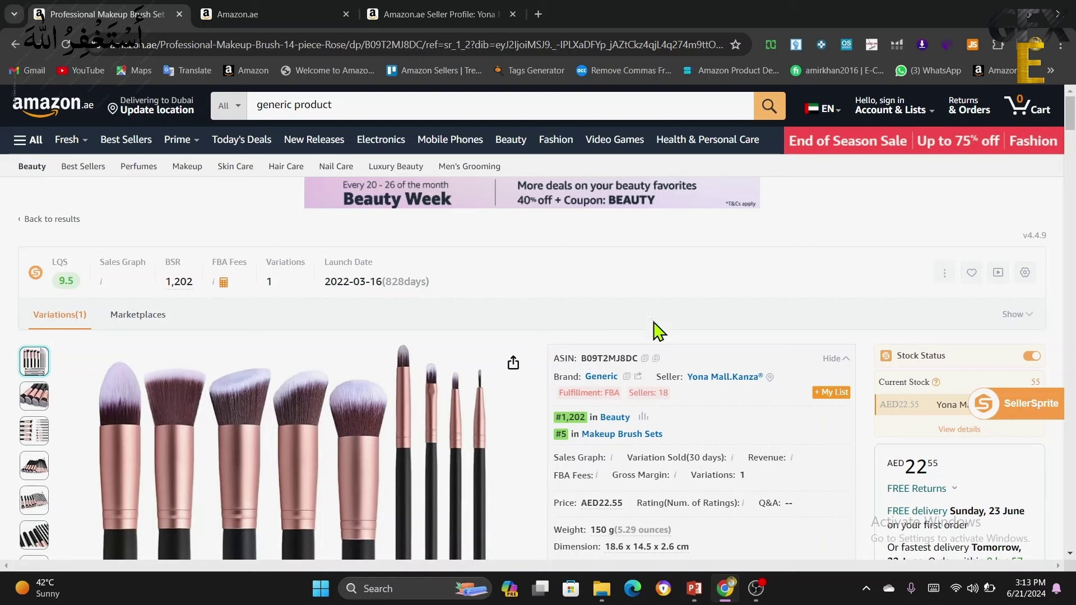
scroll(741, 371, down, 3)
scroll(741, 371, down, 3)
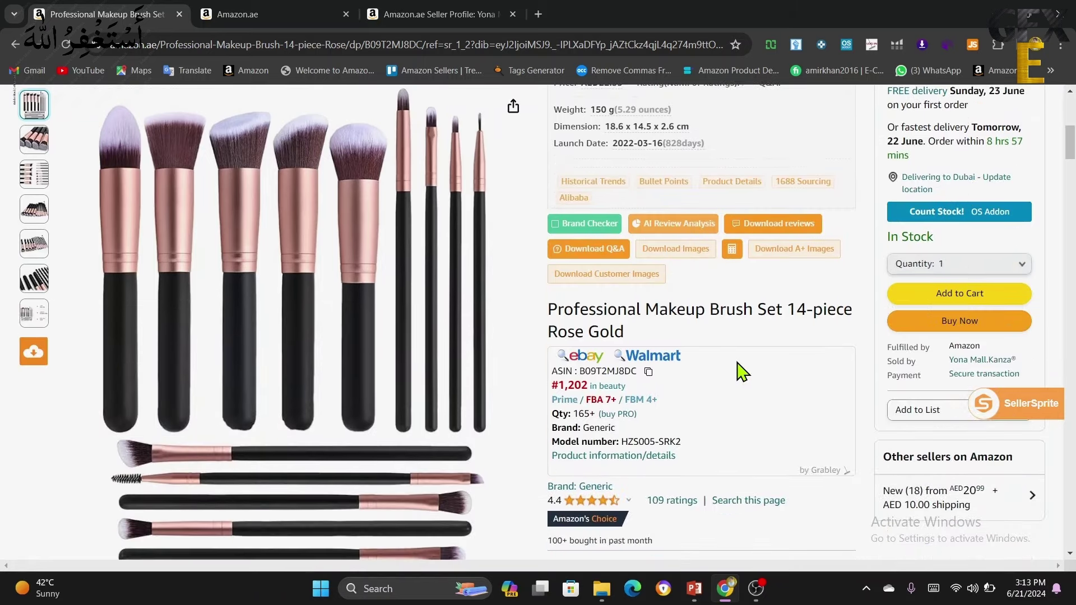
click(957, 293)
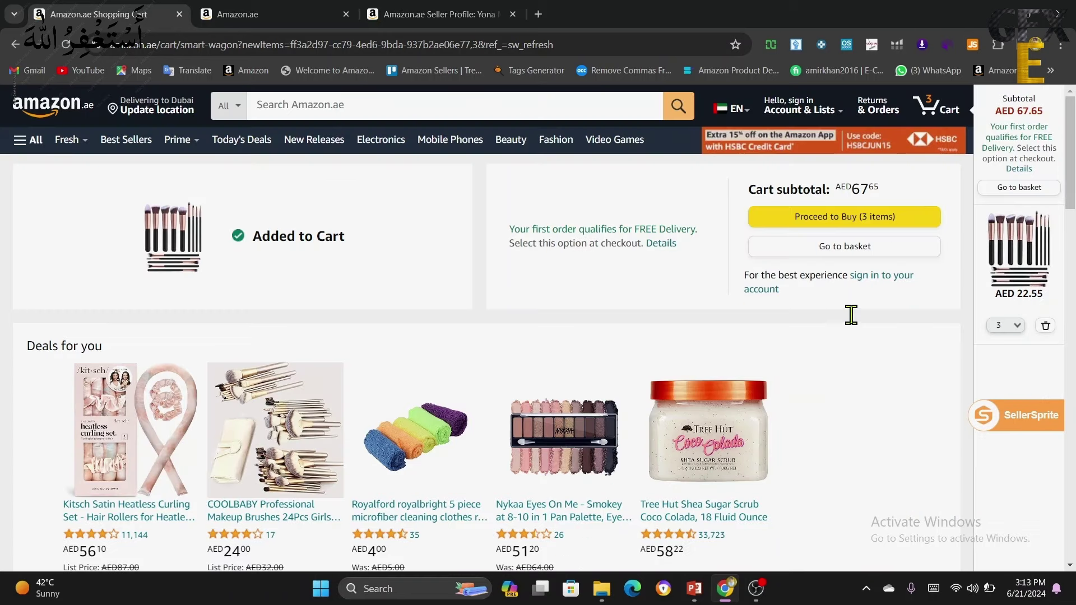
click(846, 252)
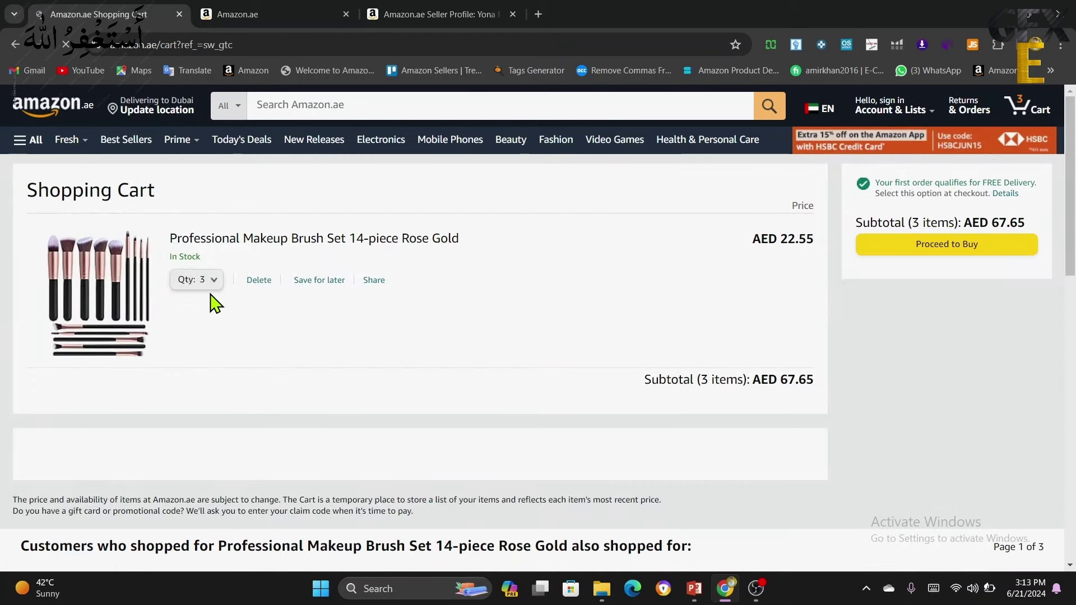
Step: Update the brush set's cart quantity to 999 using the 10+ option to test the seller's available stock
click(208, 286)
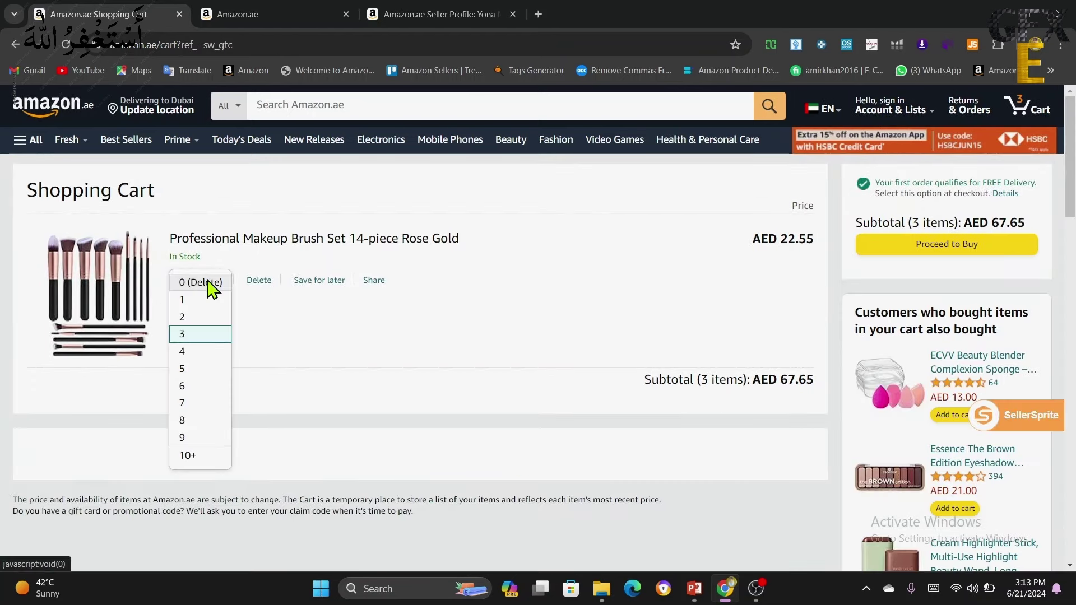
click(188, 456)
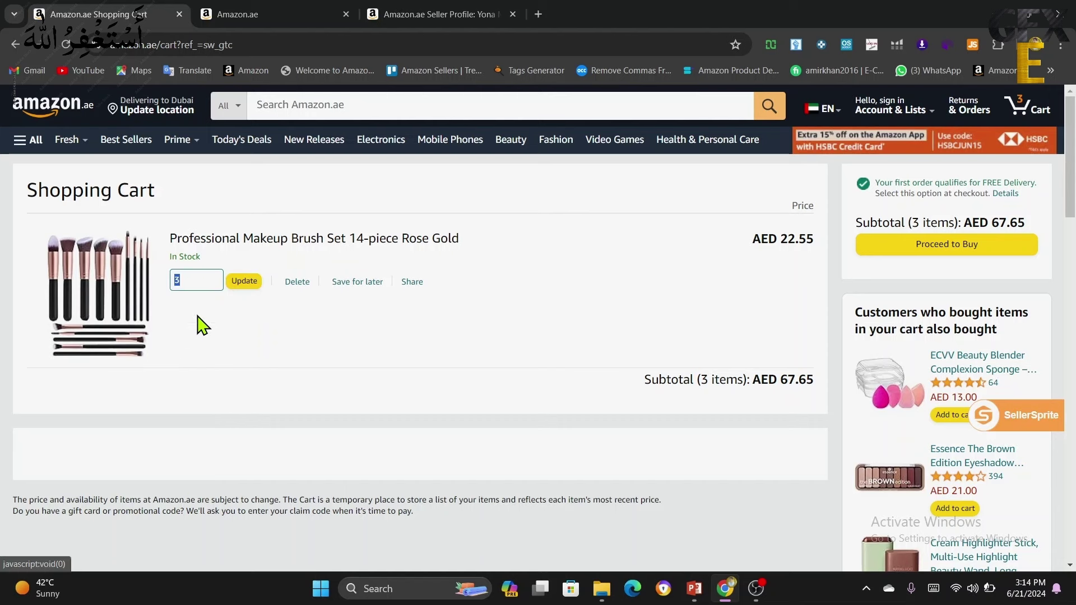
text(9)
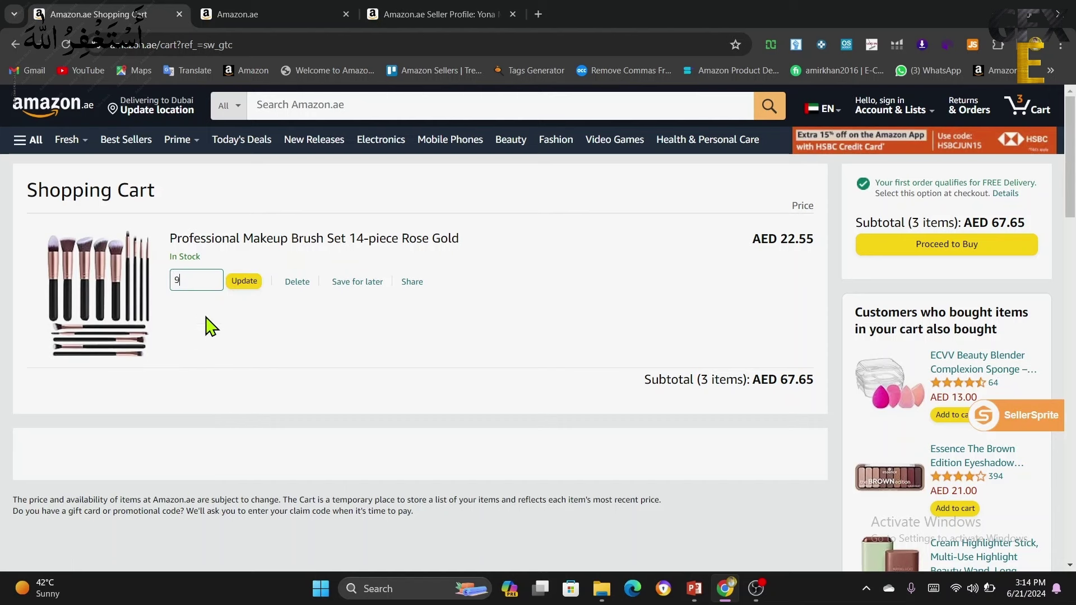
text(99)
click(247, 285)
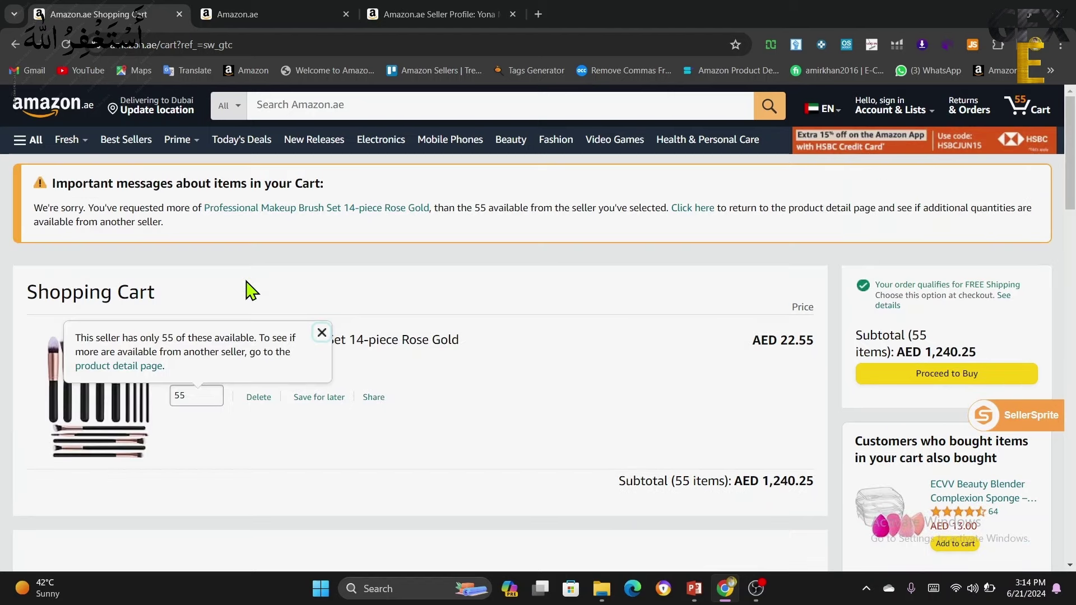
click(200, 397)
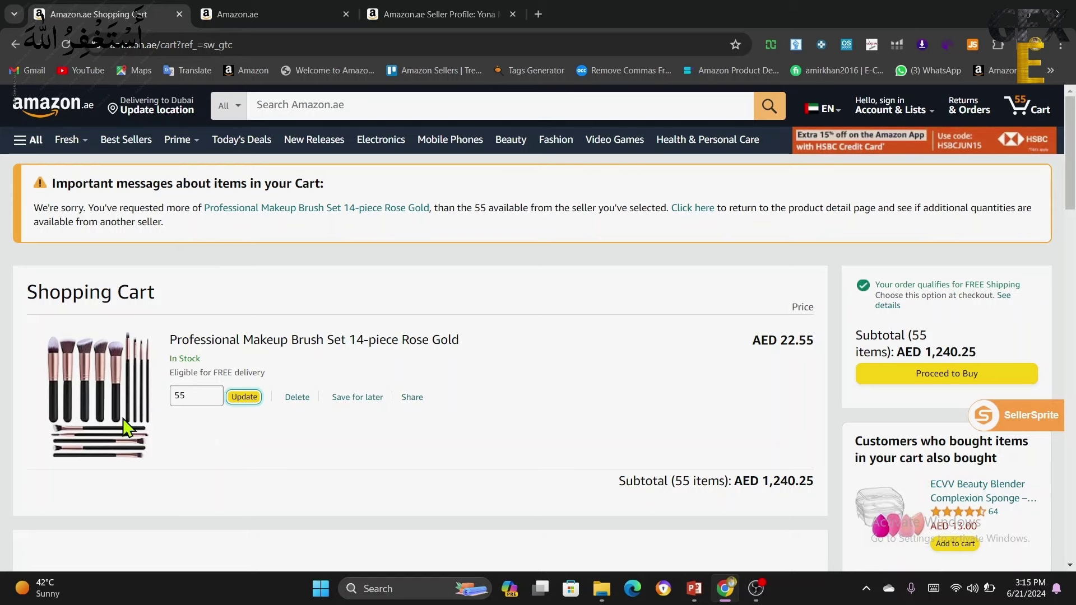
Step: Go back from the cart to the makeup brush set listing and review its SellerSprite data
click(14, 45)
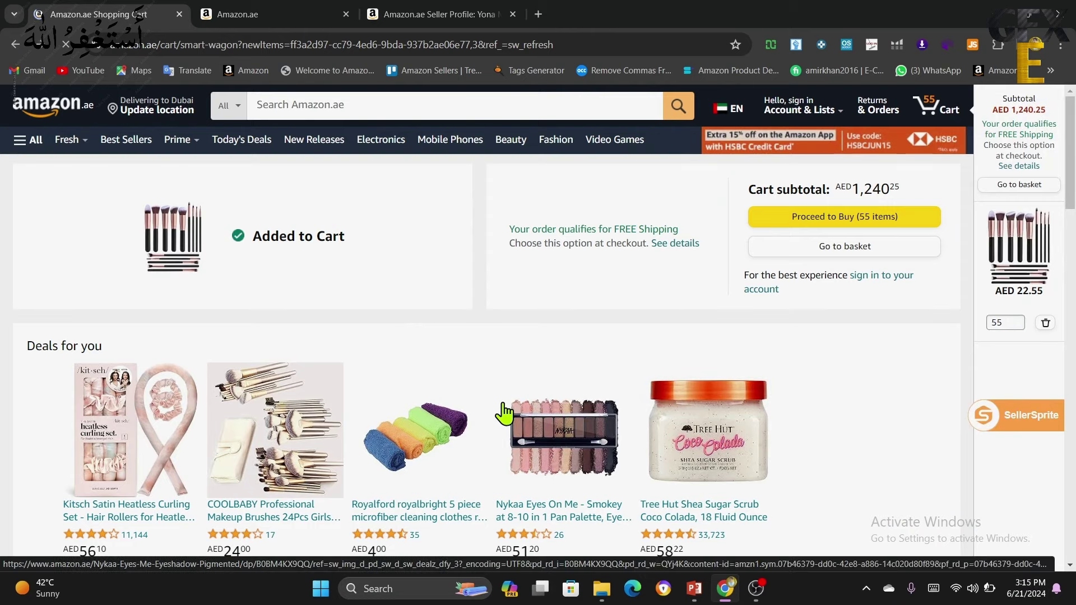
click(14, 45)
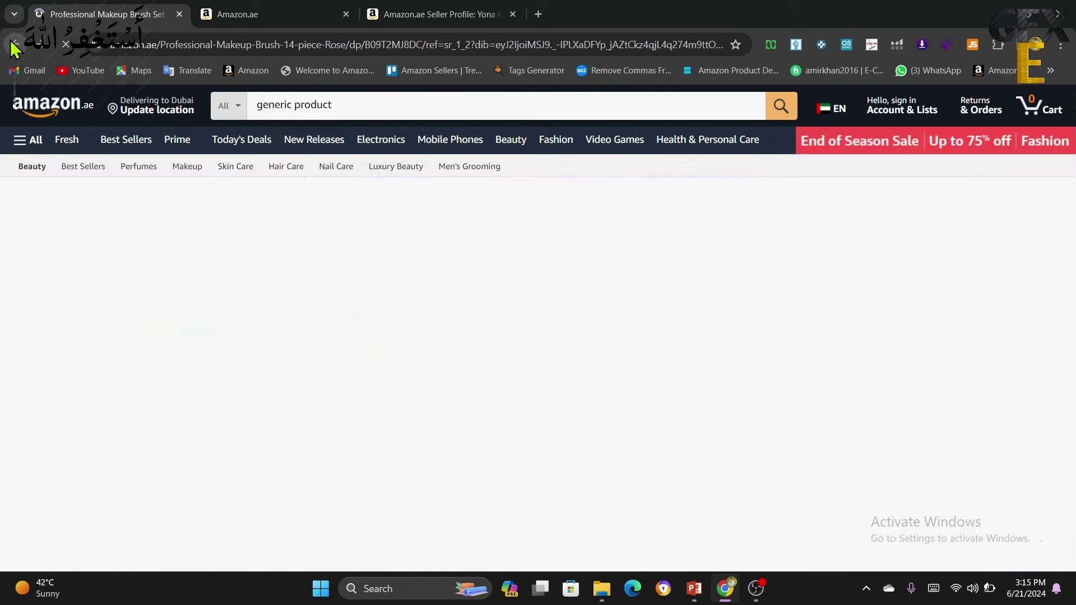
scroll(600, 443, up, 4)
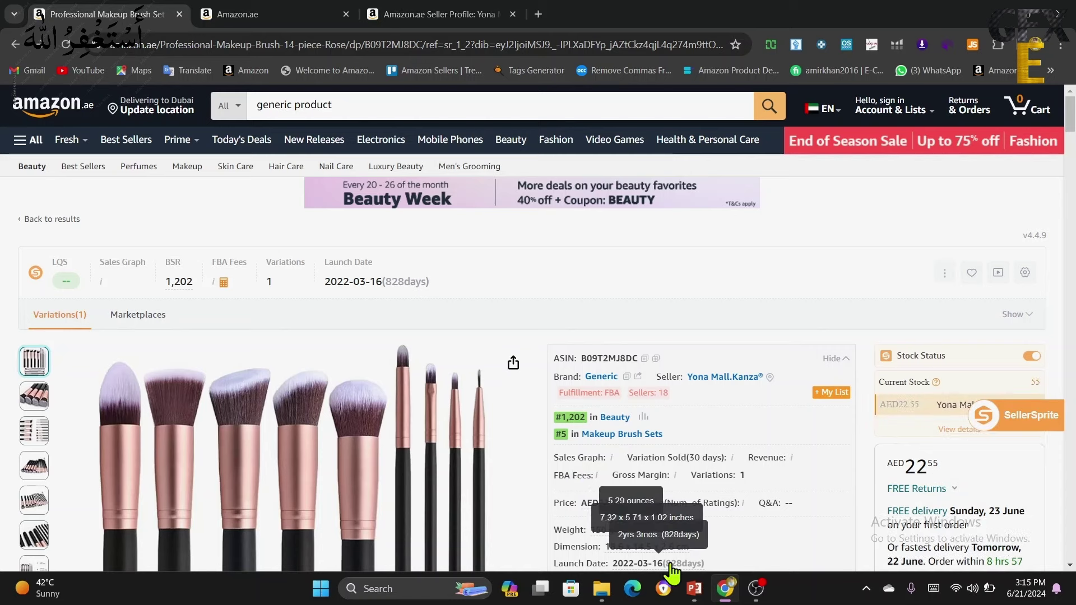
Step: Check the course outline slide in PowerPoint, switch back to Chrome and open the list of extensions
click(695, 590)
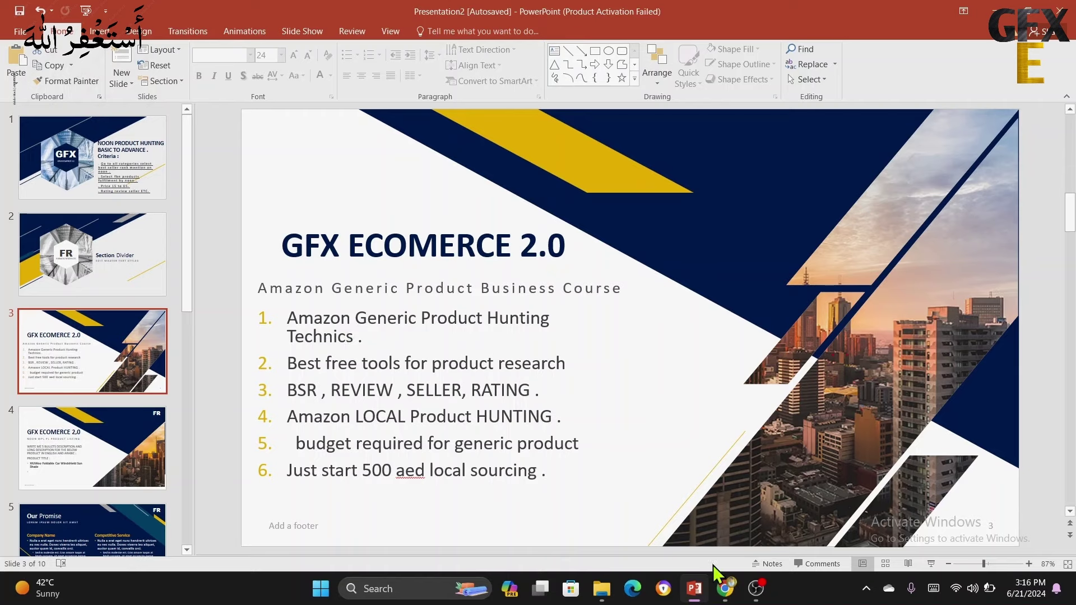
click(725, 589)
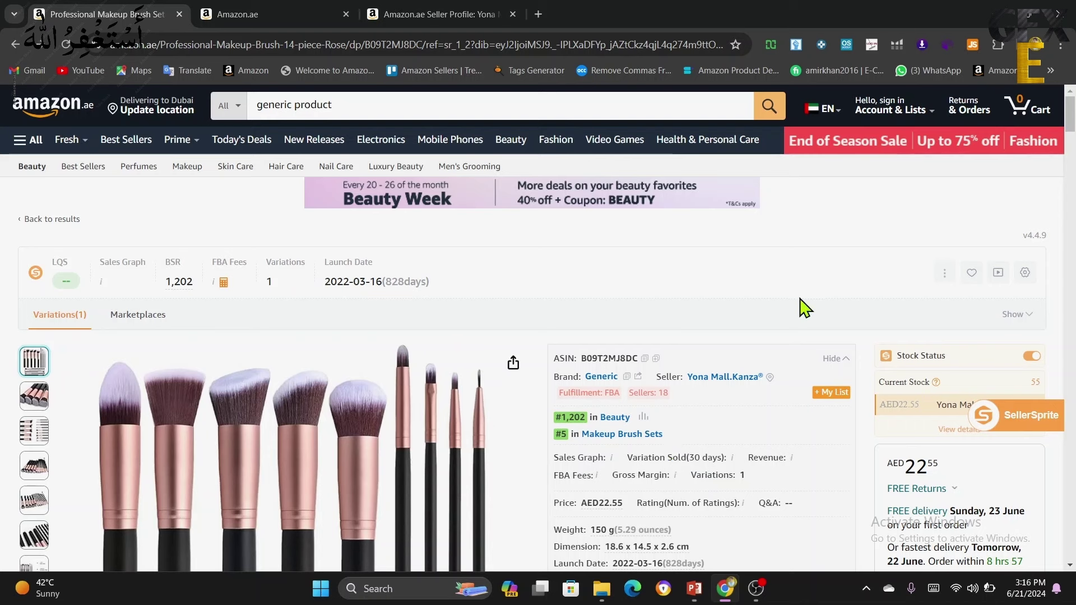
click(998, 45)
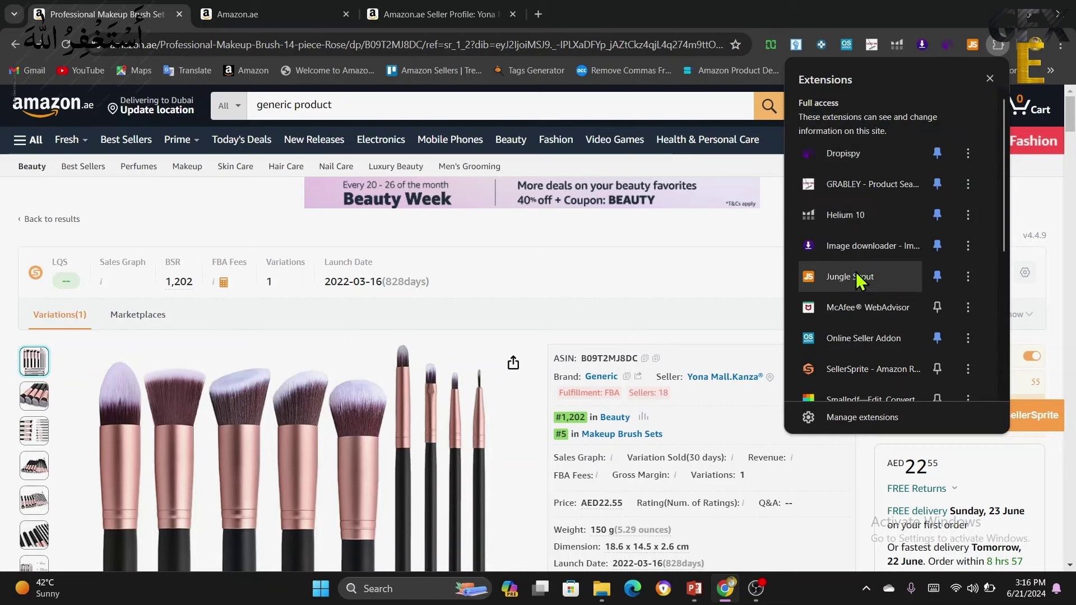
Step: Look through the full list of installed browser extensions, including those needing no site access, and close it
scroll(863, 337, down, 1)
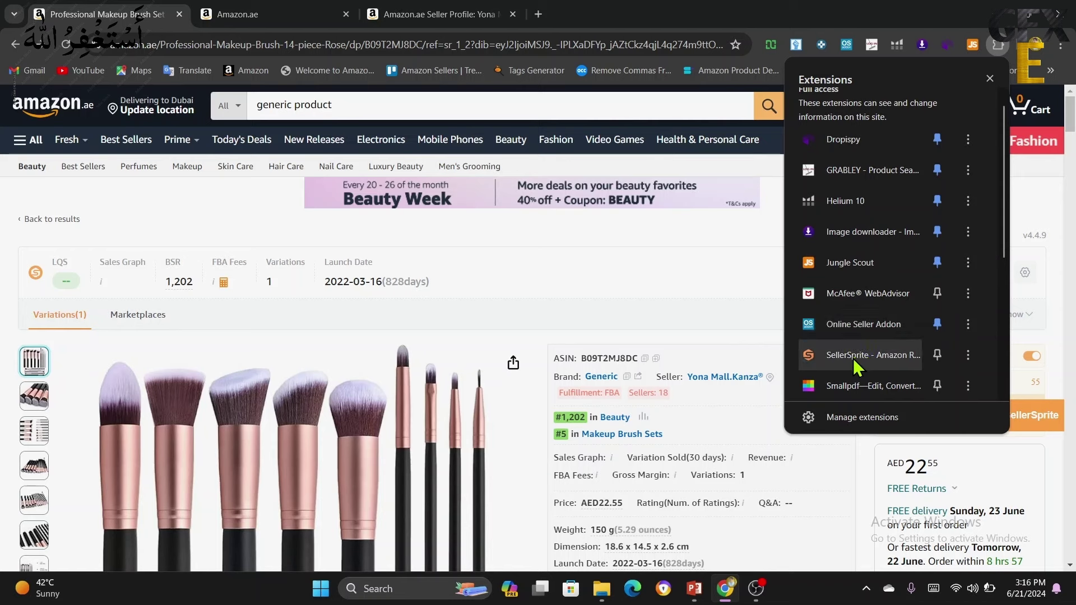
scroll(858, 364, down, 3)
scroll(869, 336, down, 4)
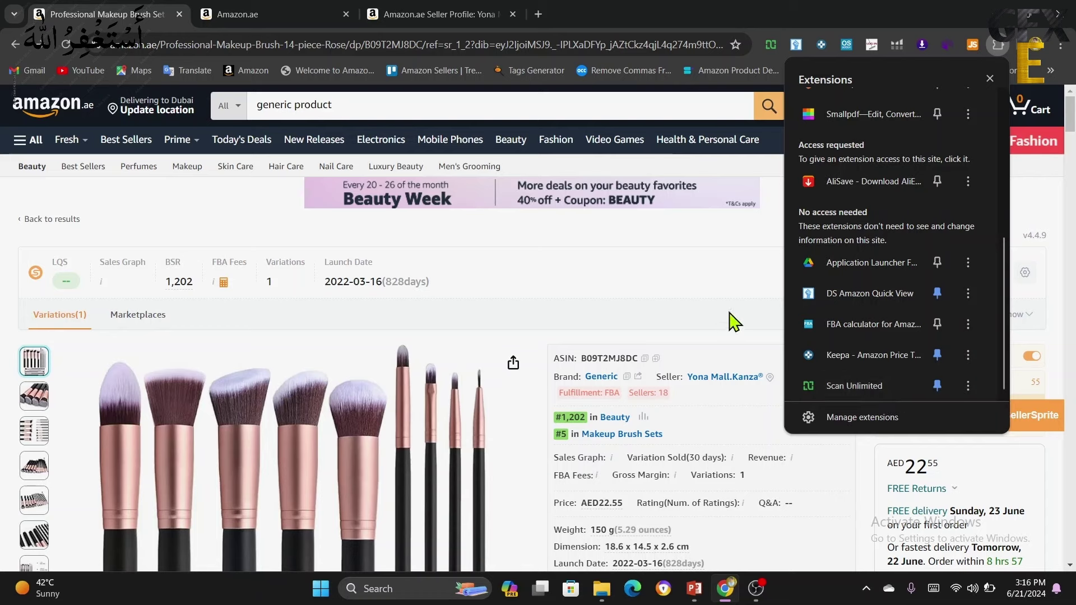
scroll(975, 224, up, 1)
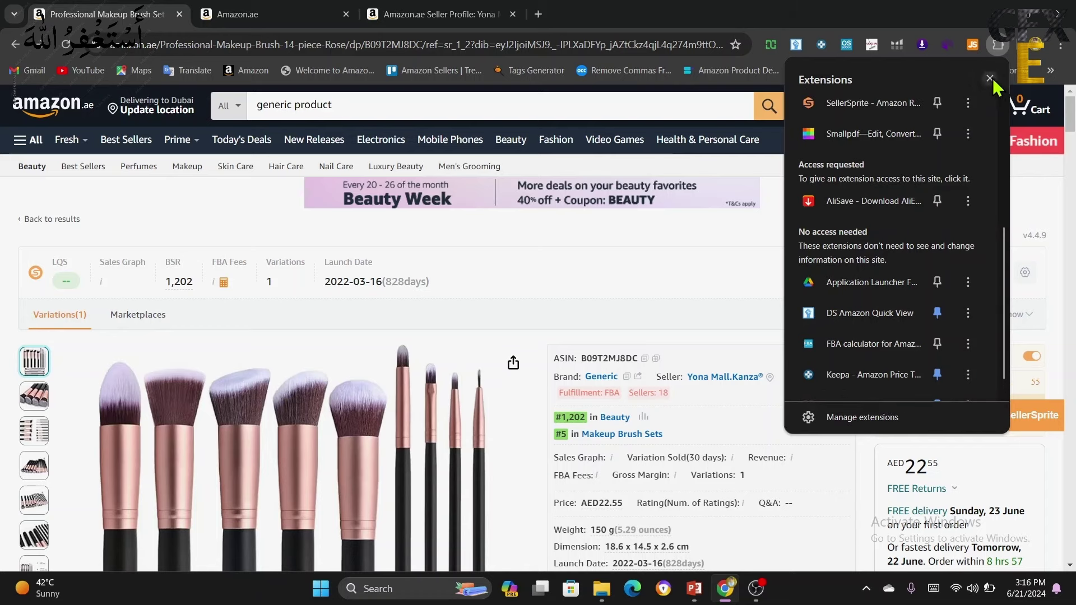
click(991, 79)
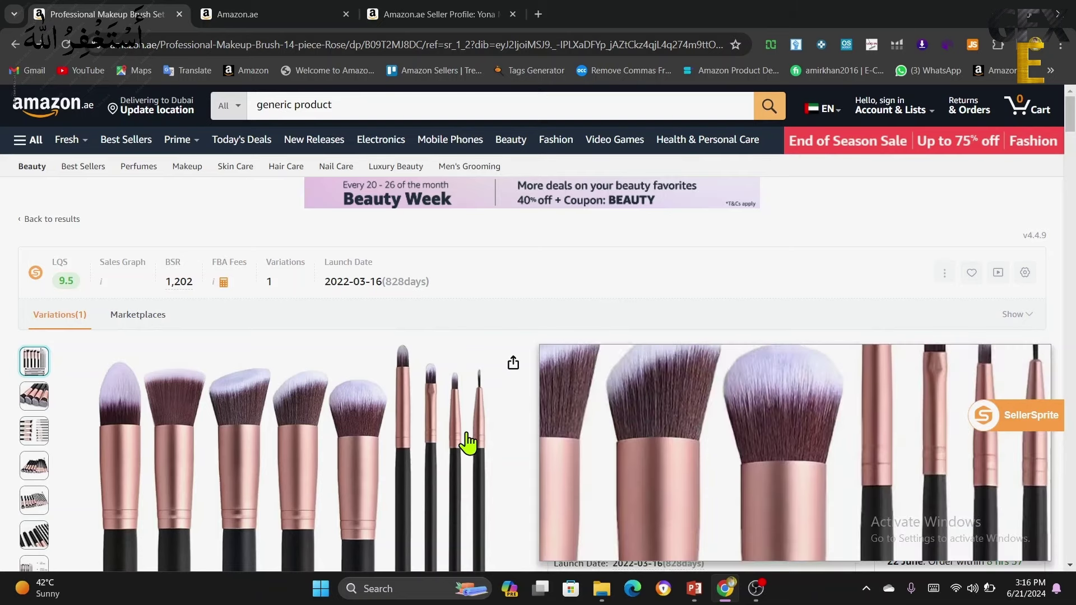
Step: Examine the makeup brush set's SellerSprite data, including category rank, weight, dimensions, launch date and stock status
scroll(546, 424, down, 3)
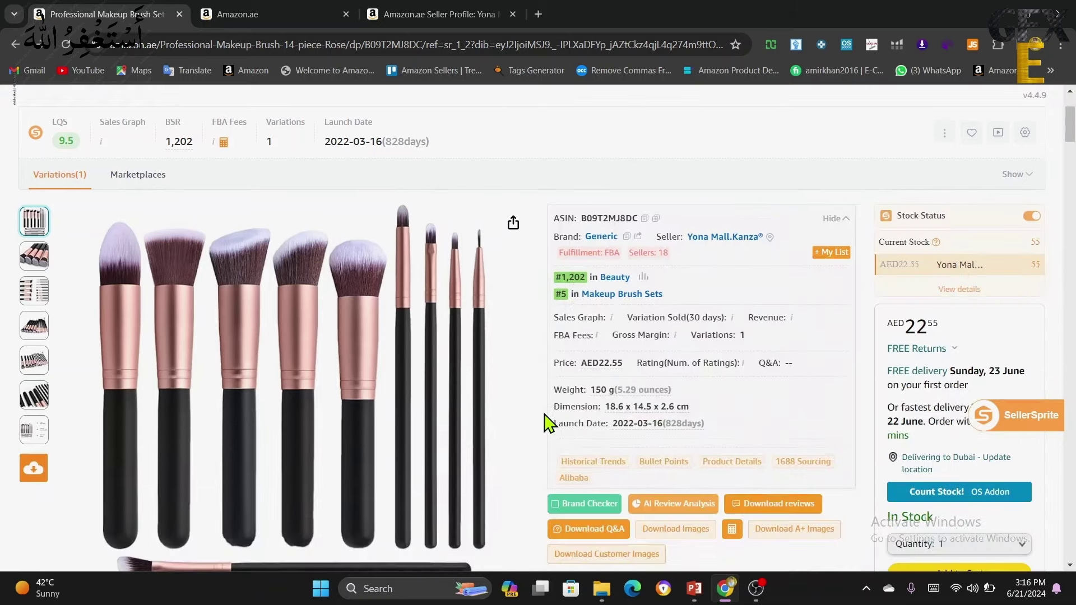
scroll(547, 423, up, 1)
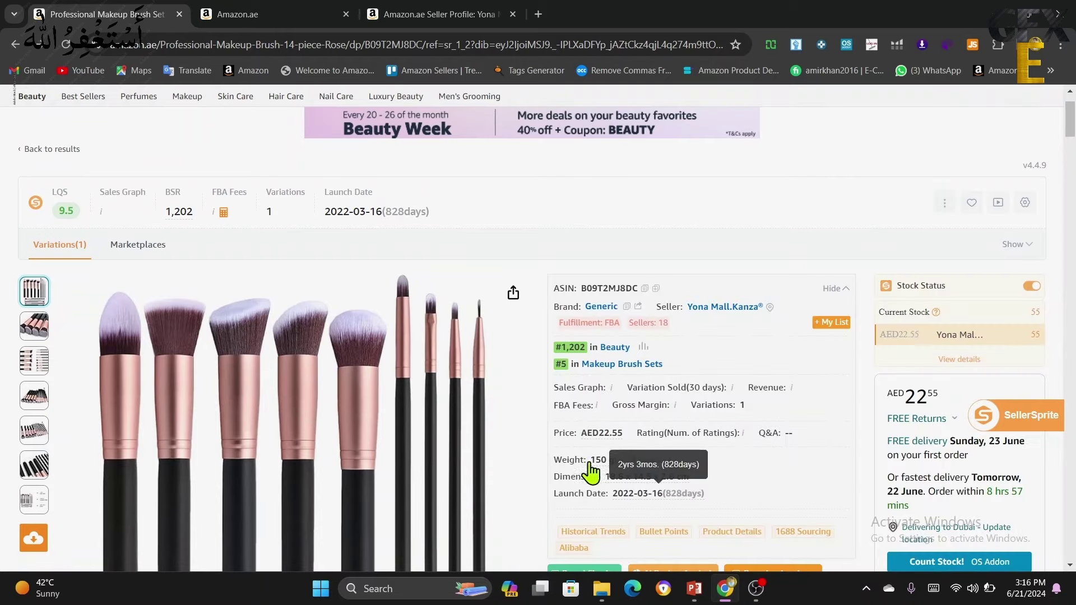
scroll(540, 457, down, 4)
scroll(540, 456, up, 5)
scroll(551, 448, down, 5)
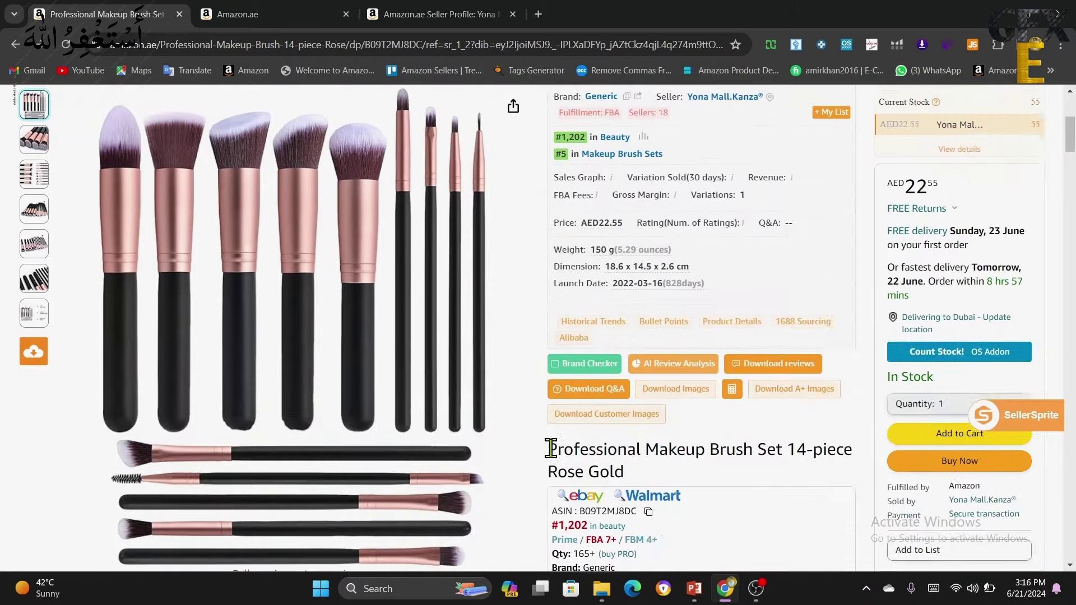
scroll(552, 449, down, 8)
scroll(562, 457, up, 12)
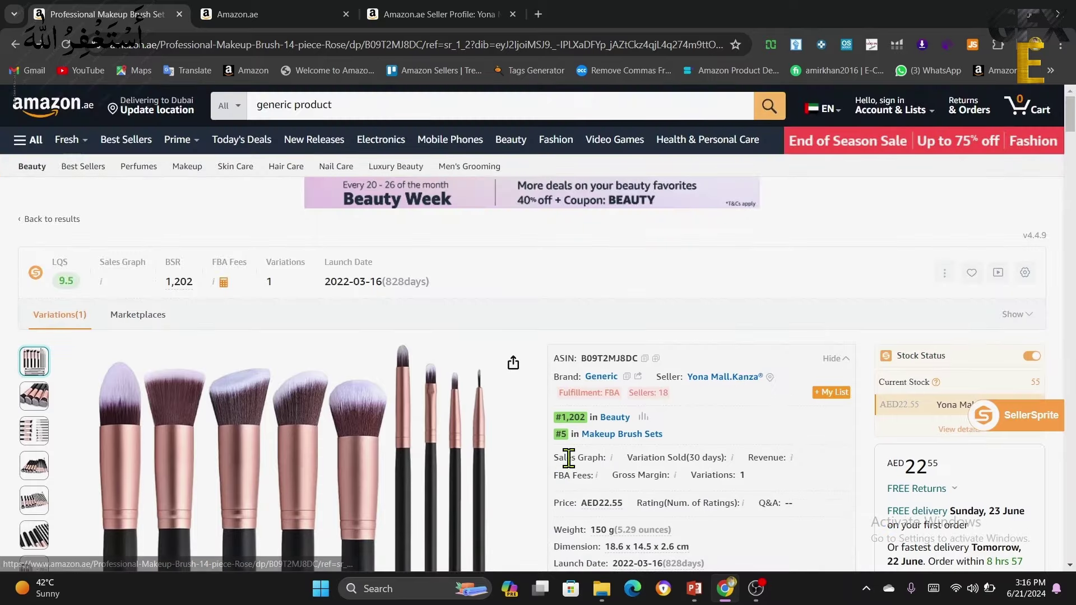
scroll(568, 458, down, 1)
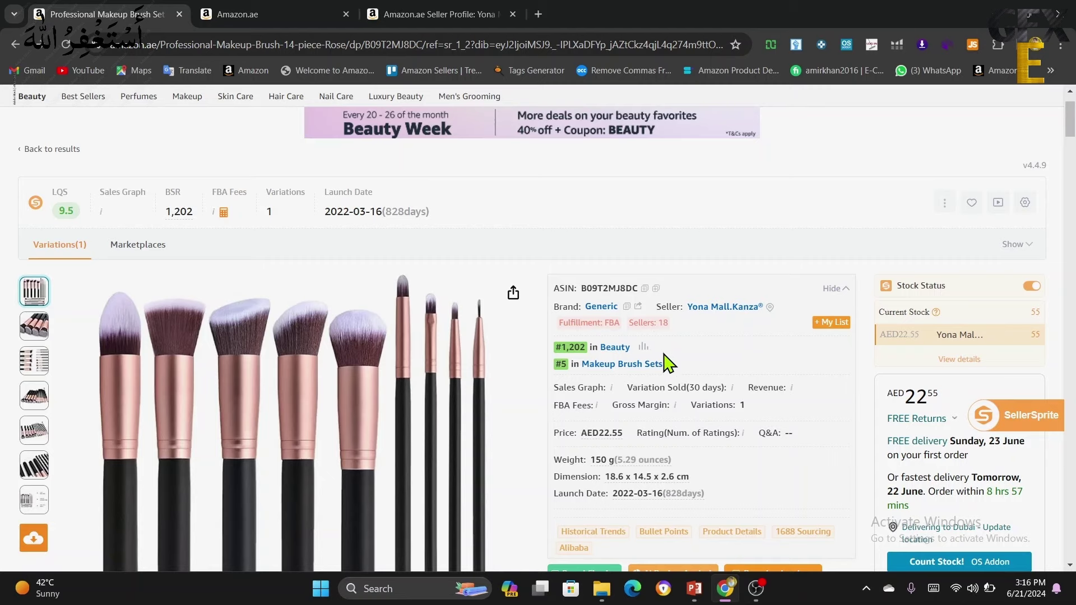
Step: Open the list of other sellers on the makeup brush set and review their prices, delivery and fulfilment
scroll(690, 336, down, 7)
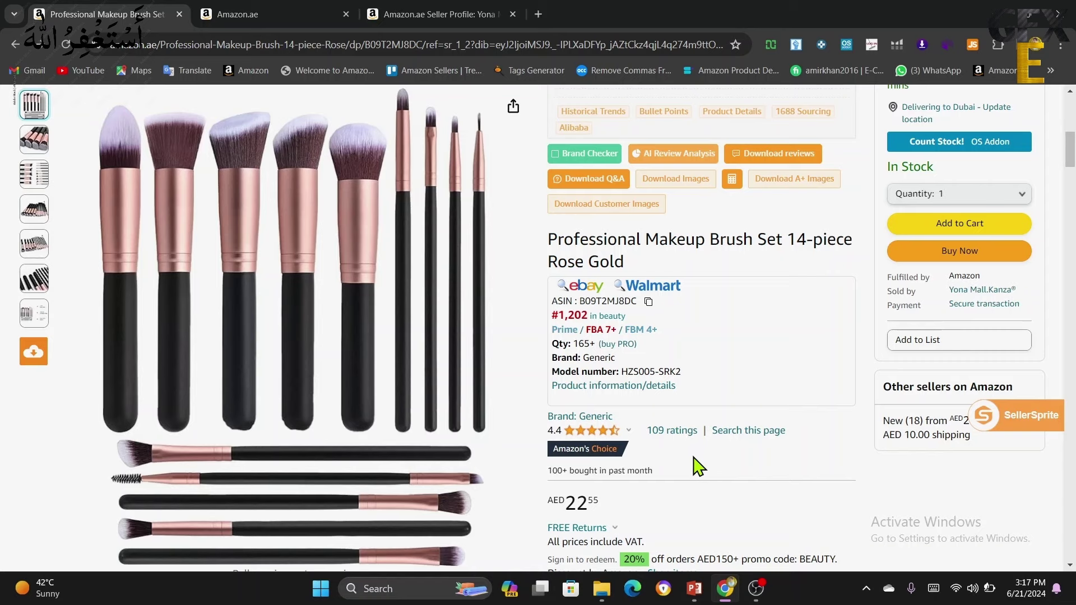
scroll(698, 471, down, 8)
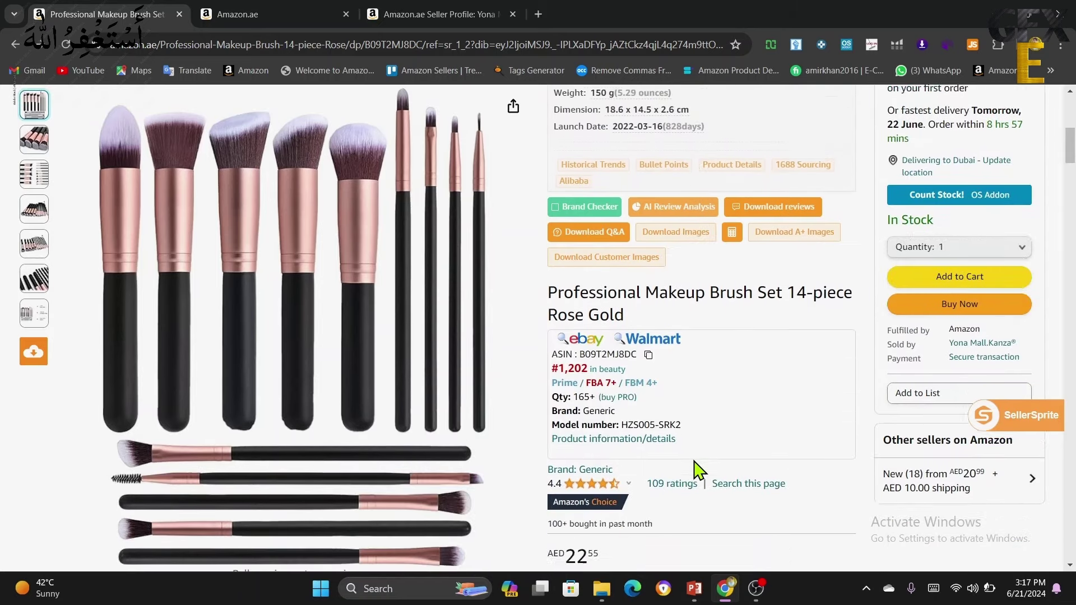
scroll(697, 471, up, 3)
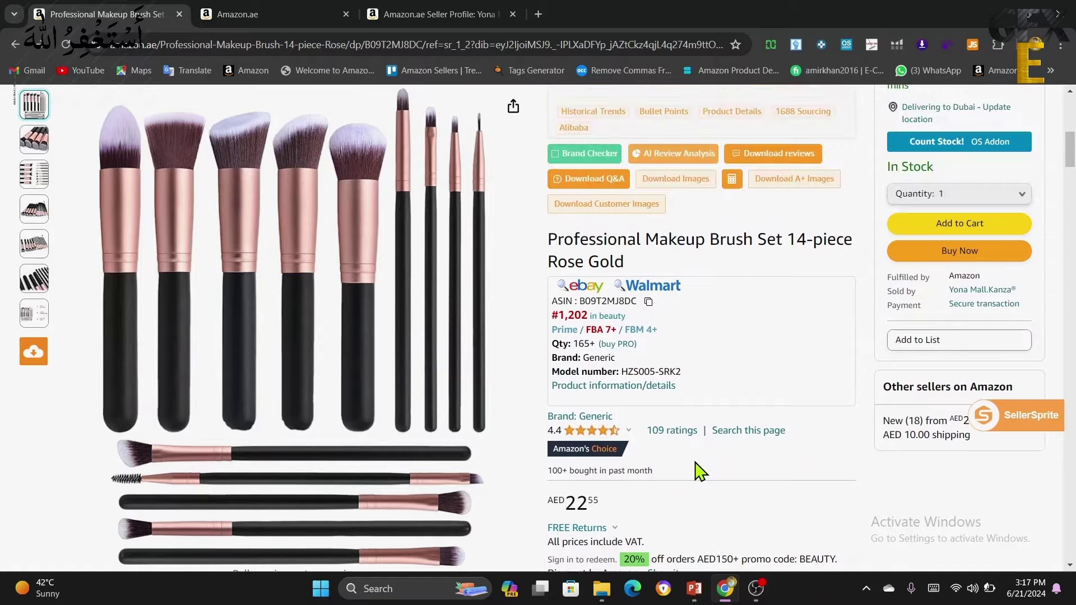
scroll(697, 471, down, 3)
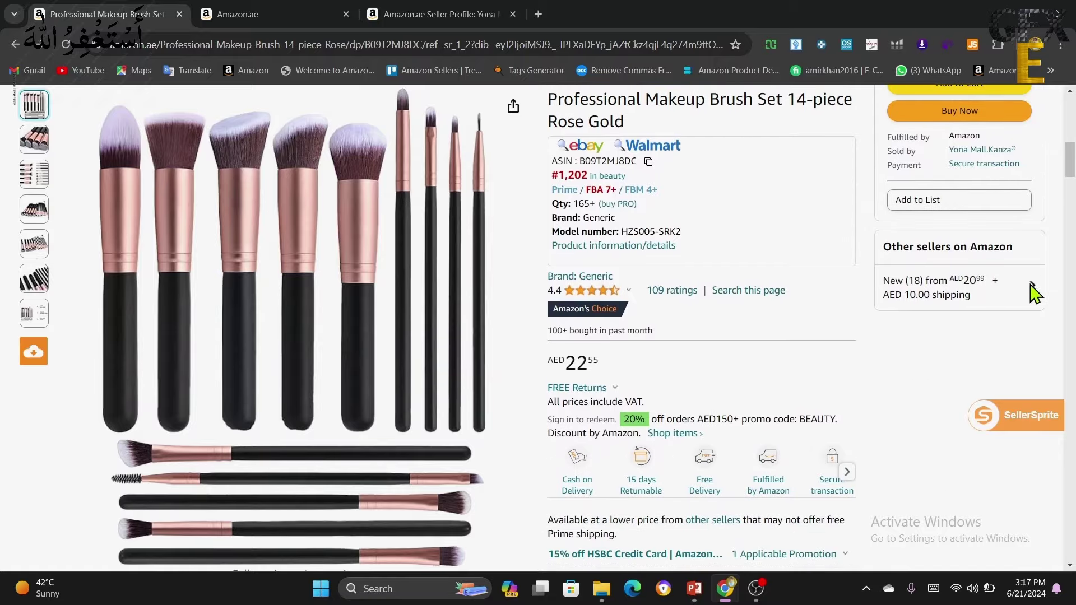
click(970, 297)
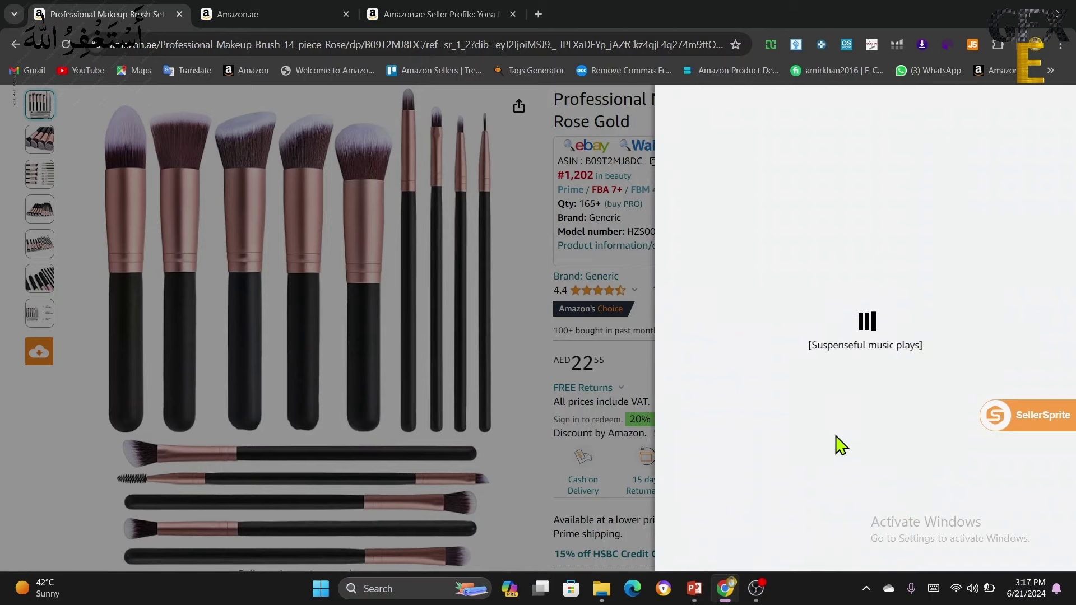
scroll(758, 459, down, 8)
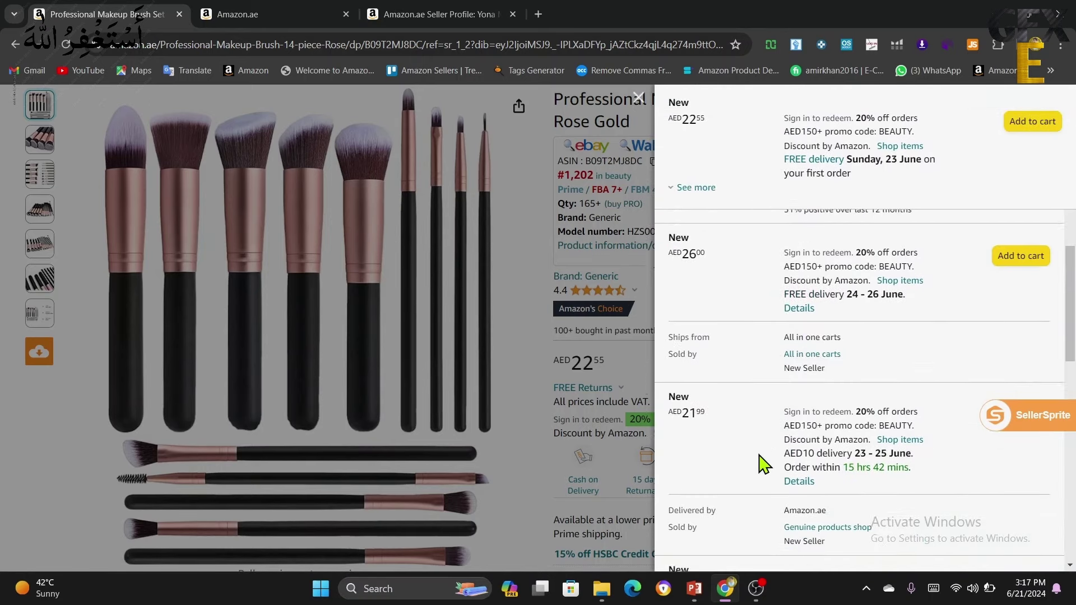
scroll(764, 465, down, 8)
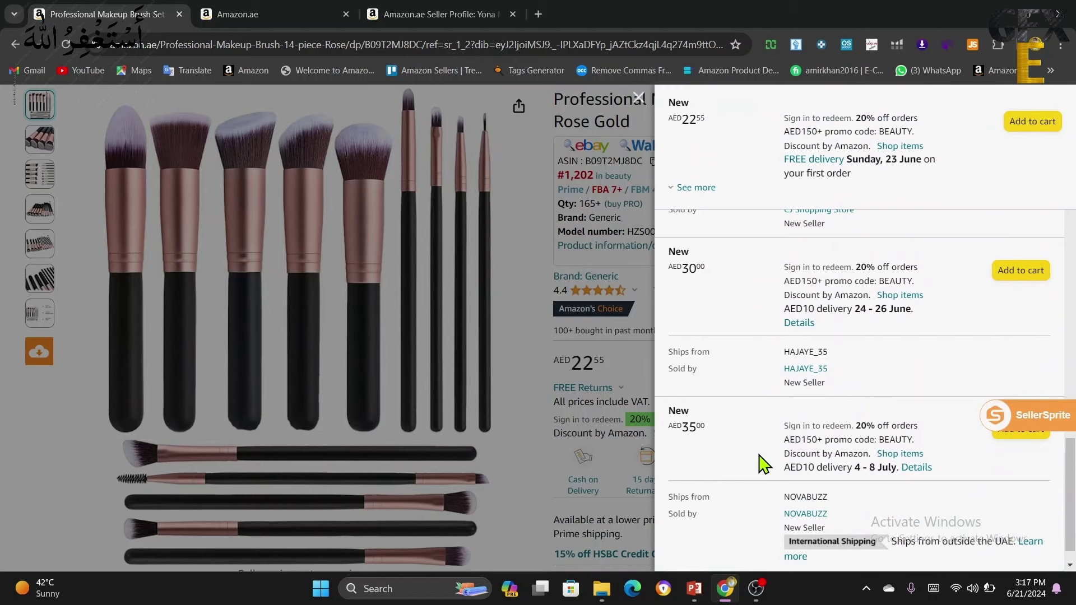
scroll(763, 465, up, 4)
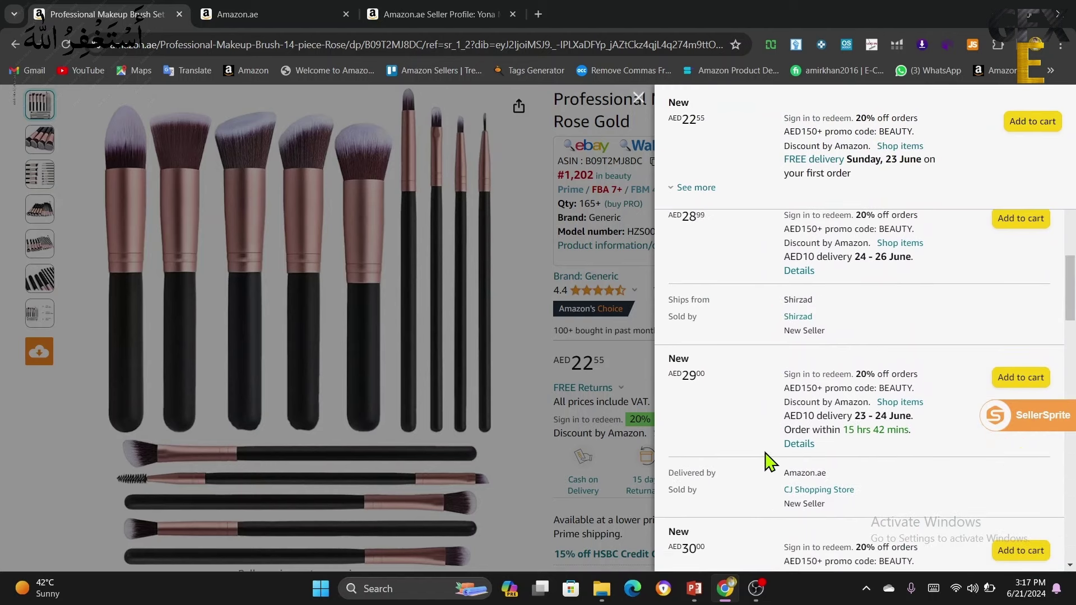
Step: Open the profile of the seller offering the brush set at AED 28.99, visit its storefront and browse its products
click(801, 319)
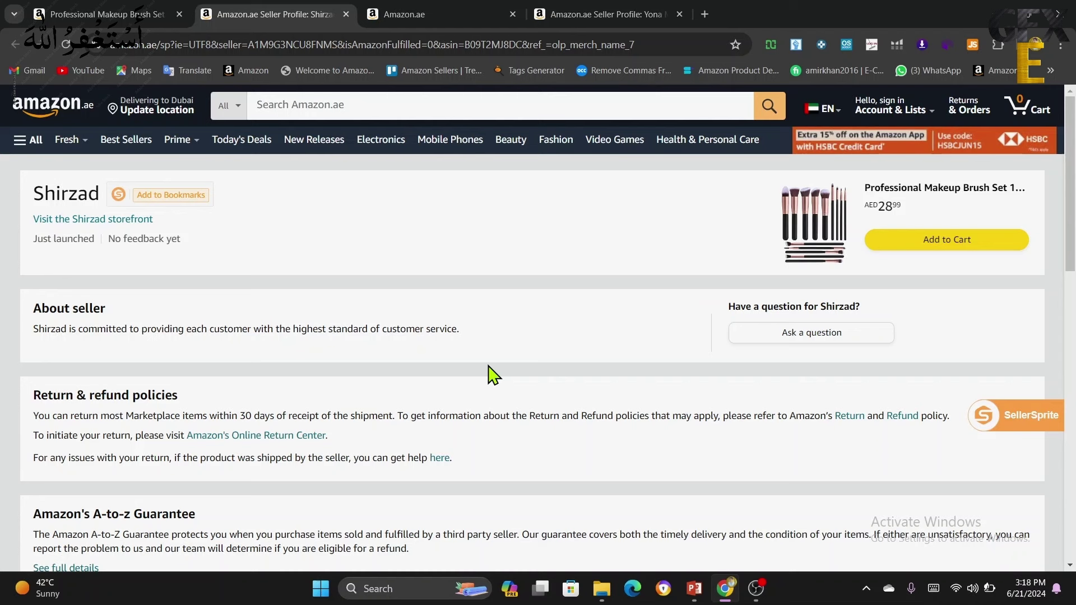
click(92, 220)
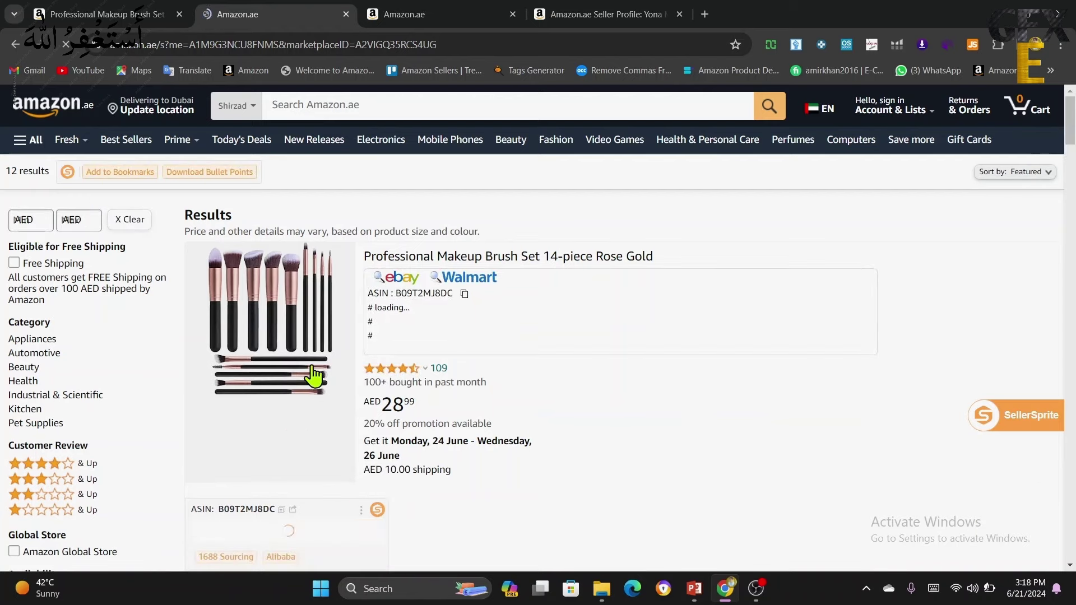
scroll(310, 375, down, 1)
scroll(306, 365, down, 4)
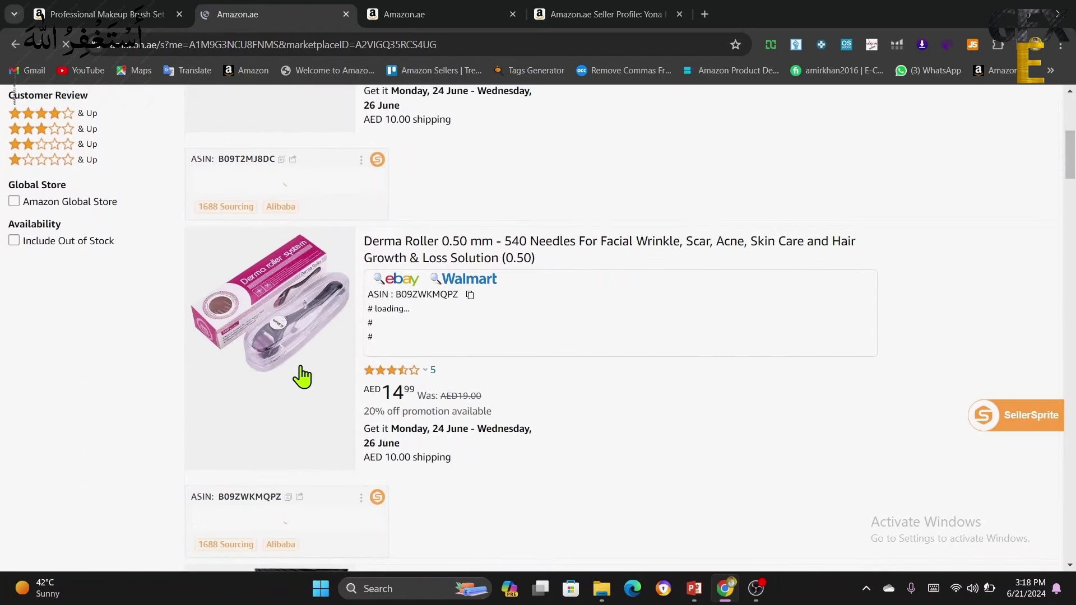
scroll(302, 400, down, 6)
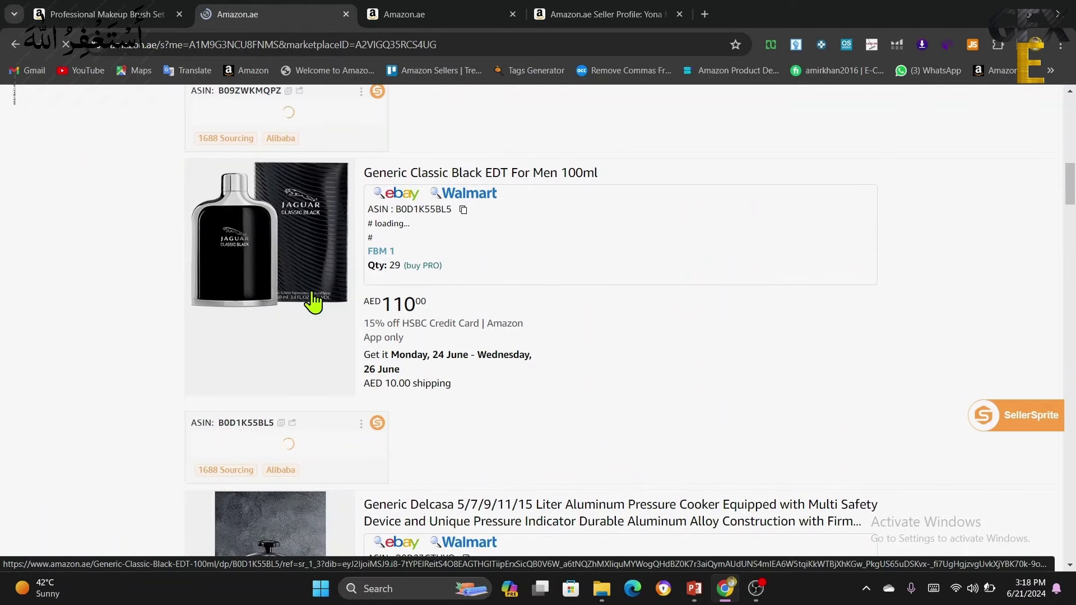
scroll(307, 314, down, 5)
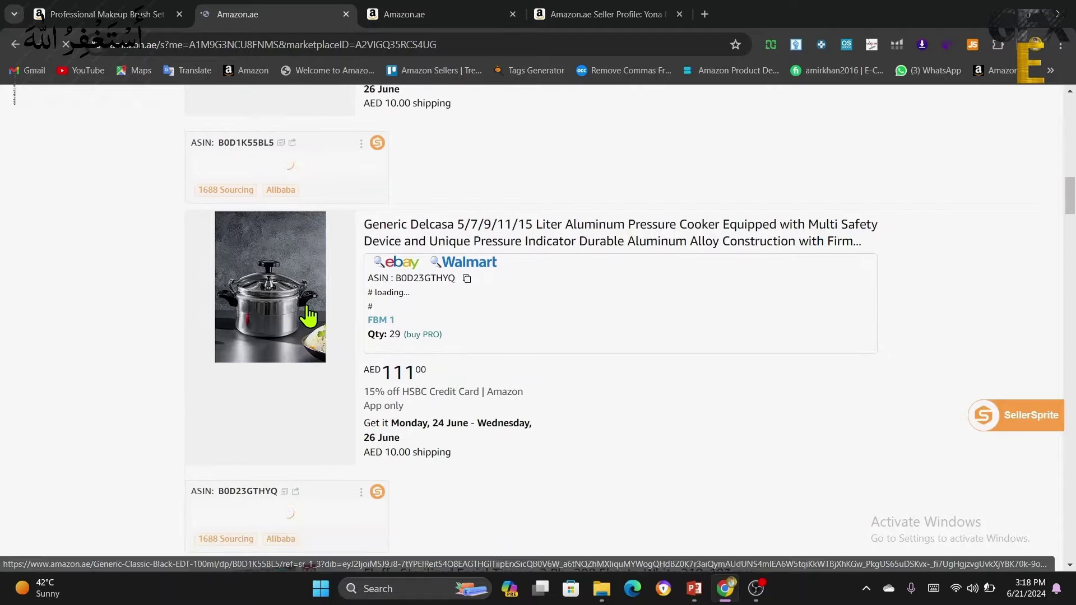
scroll(309, 349, down, 11)
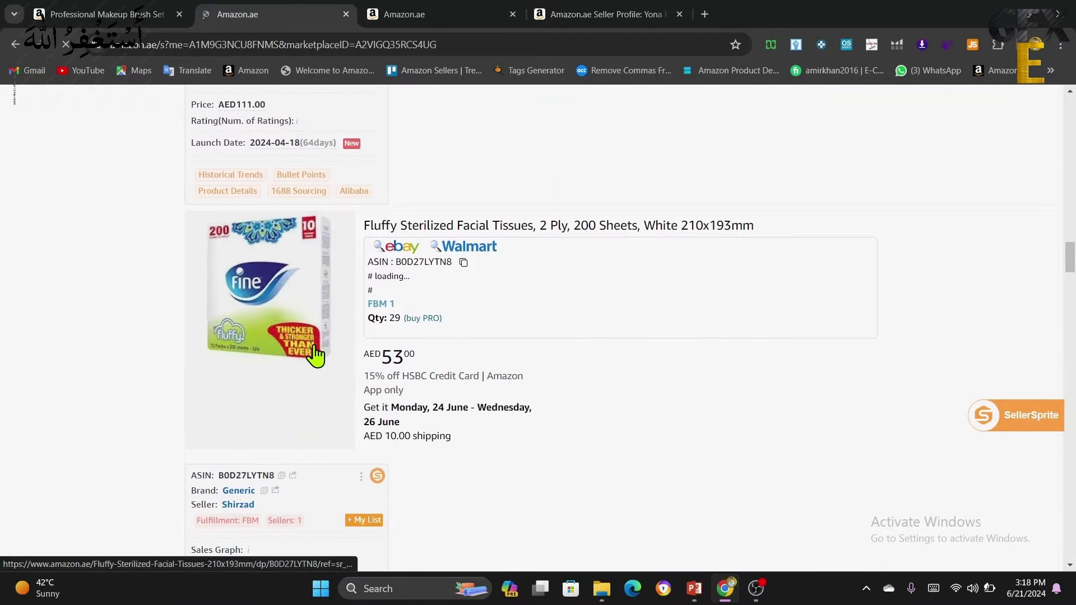
Step: Examine the SellerSprite and Quick View data of the storefront's generic listings, including the derma roller, pressure cooker, facial tissues and cutlery set
scroll(316, 355, up, 5)
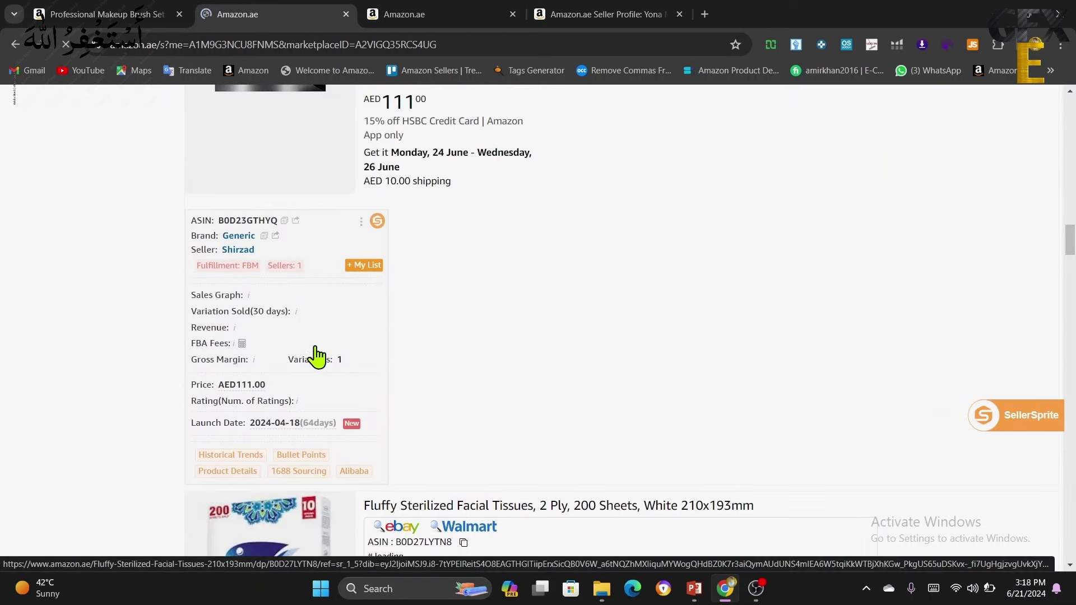
scroll(316, 356, down, 13)
scroll(318, 355, down, 4)
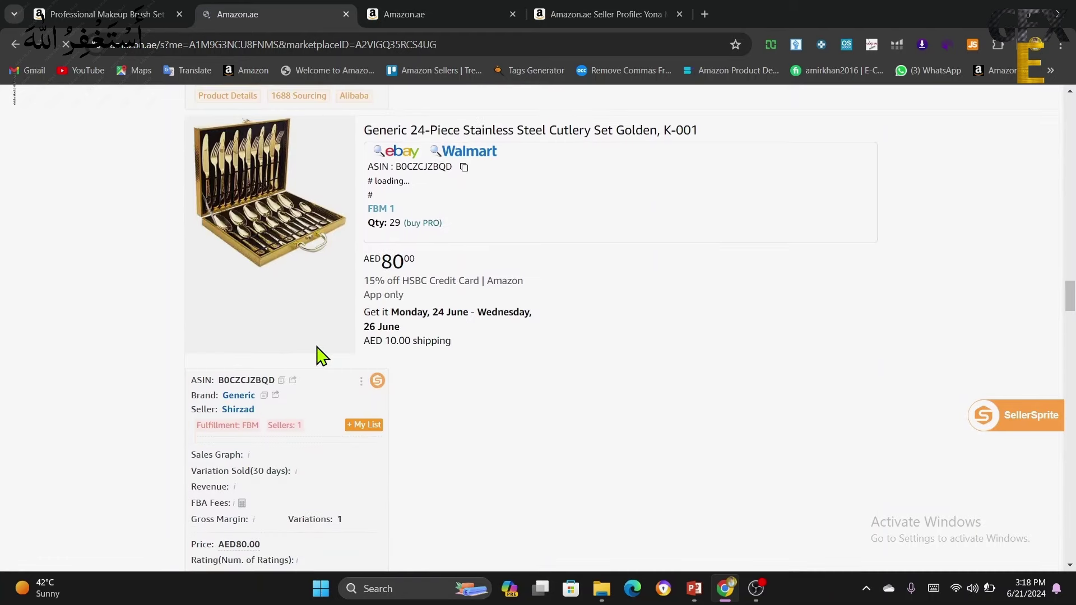
scroll(317, 356, up, 6)
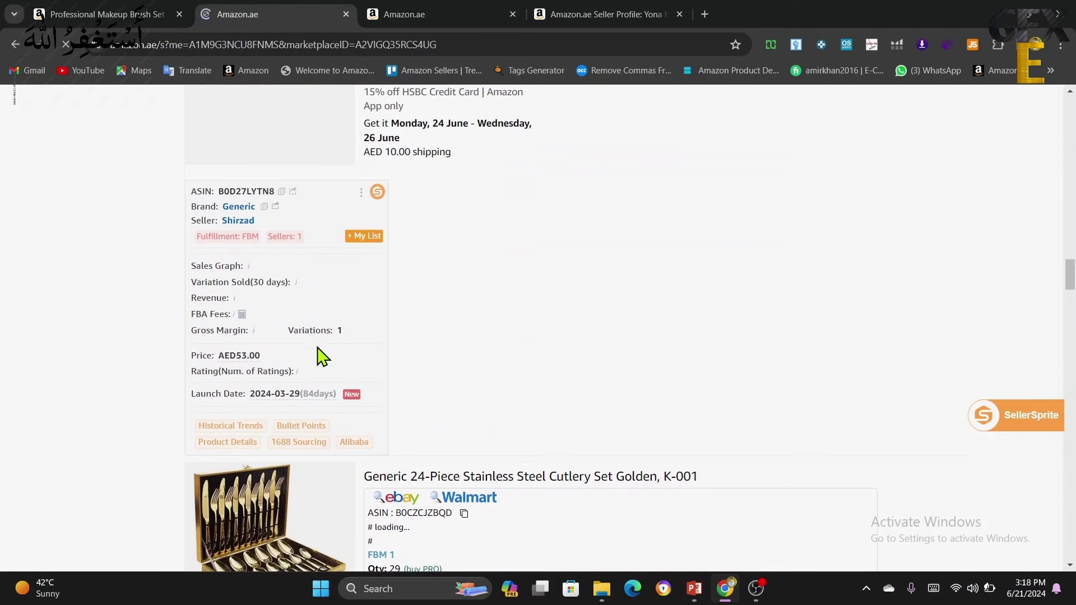
scroll(316, 355, down, 3)
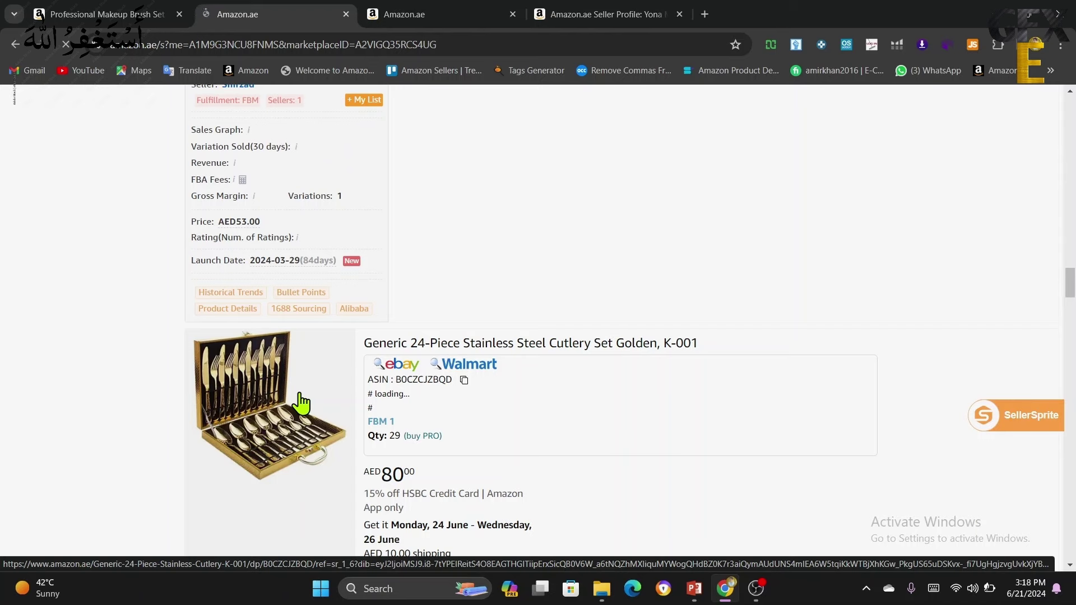
scroll(301, 402, up, 15)
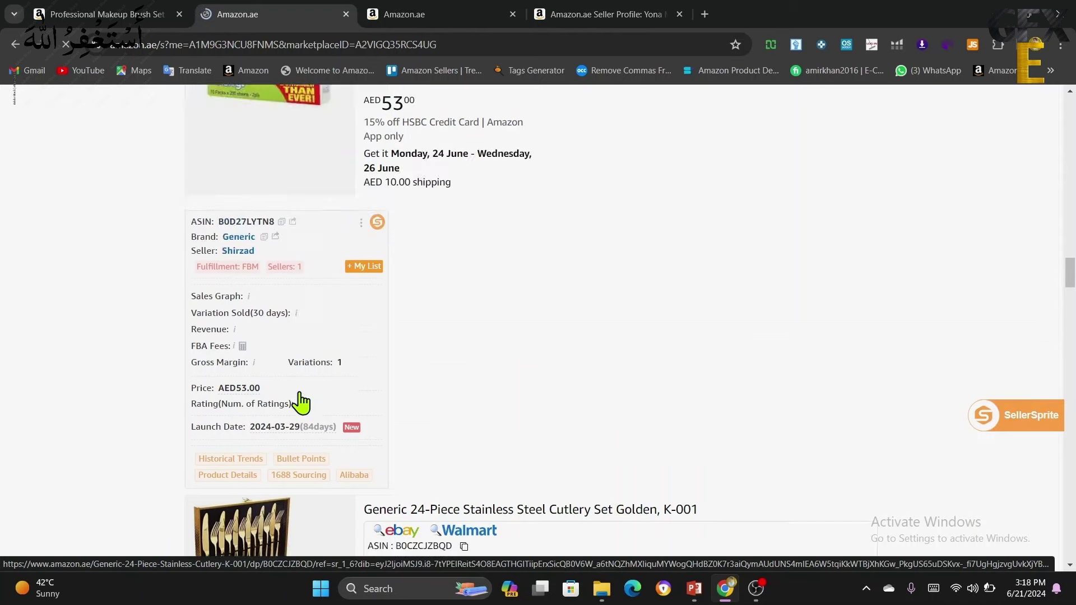
scroll(301, 395, up, 10)
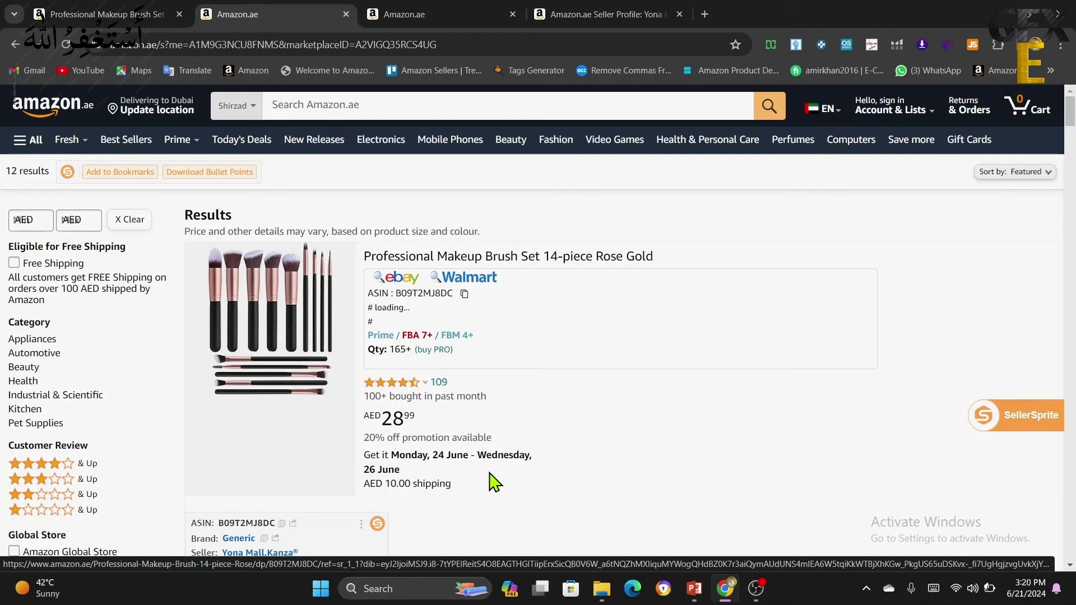
scroll(493, 484, down, 10)
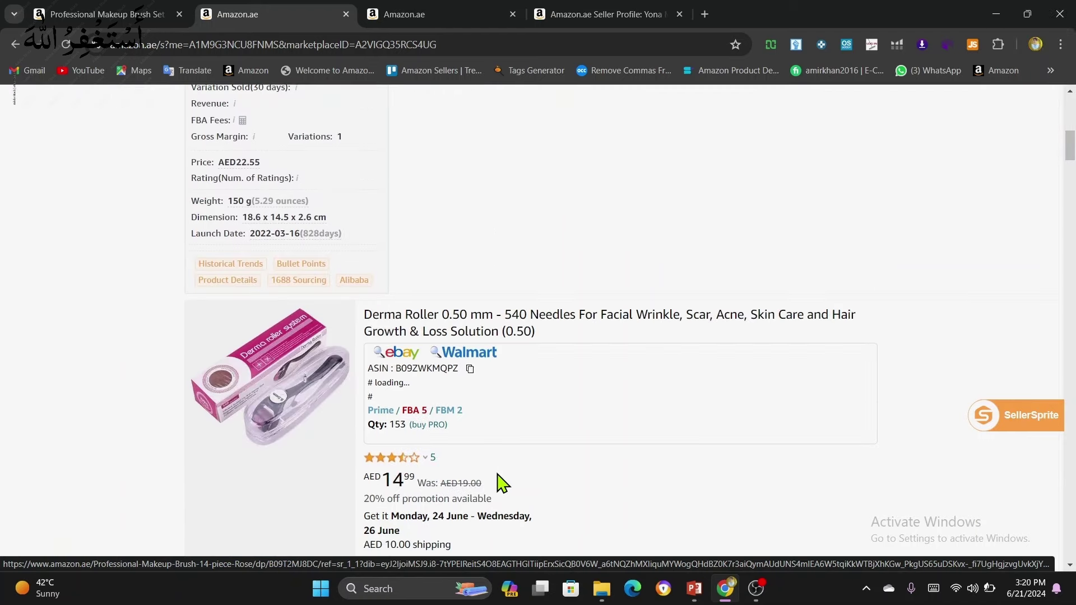
scroll(497, 474, down, 12)
scroll(501, 482, down, 12)
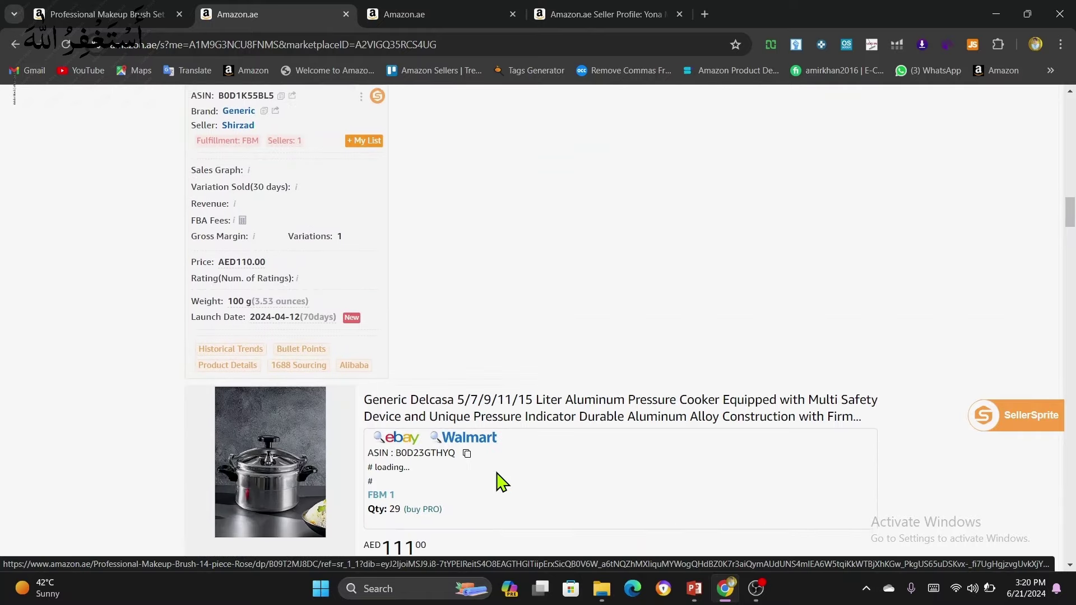
scroll(501, 482, up, 5)
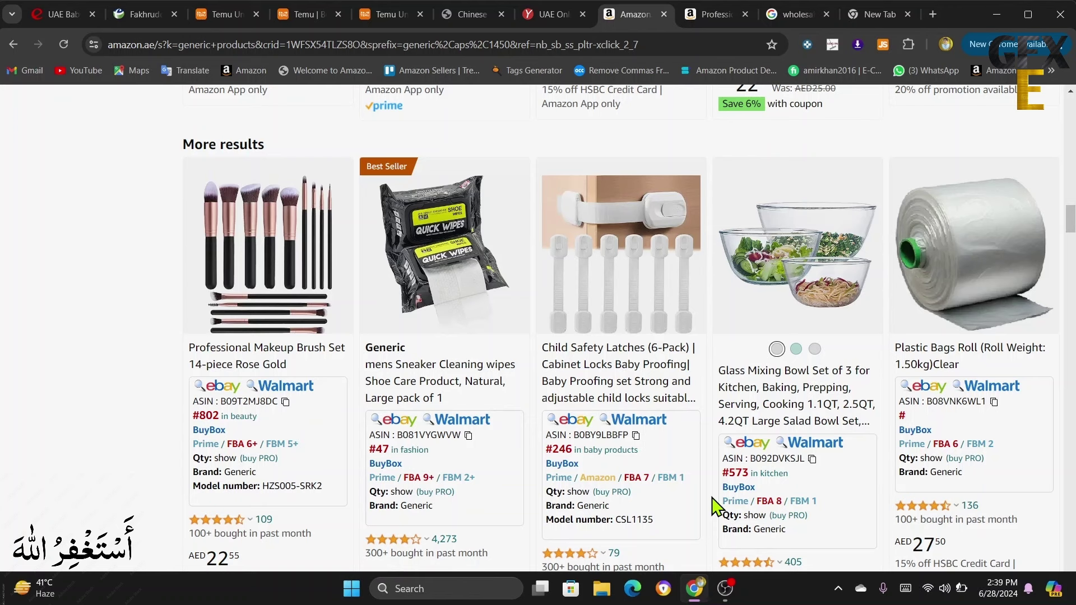
Step: Review the generic products search results, comparing ratings, sales ranks, FBA and FBM sellers, and prices
scroll(713, 499, down, 10)
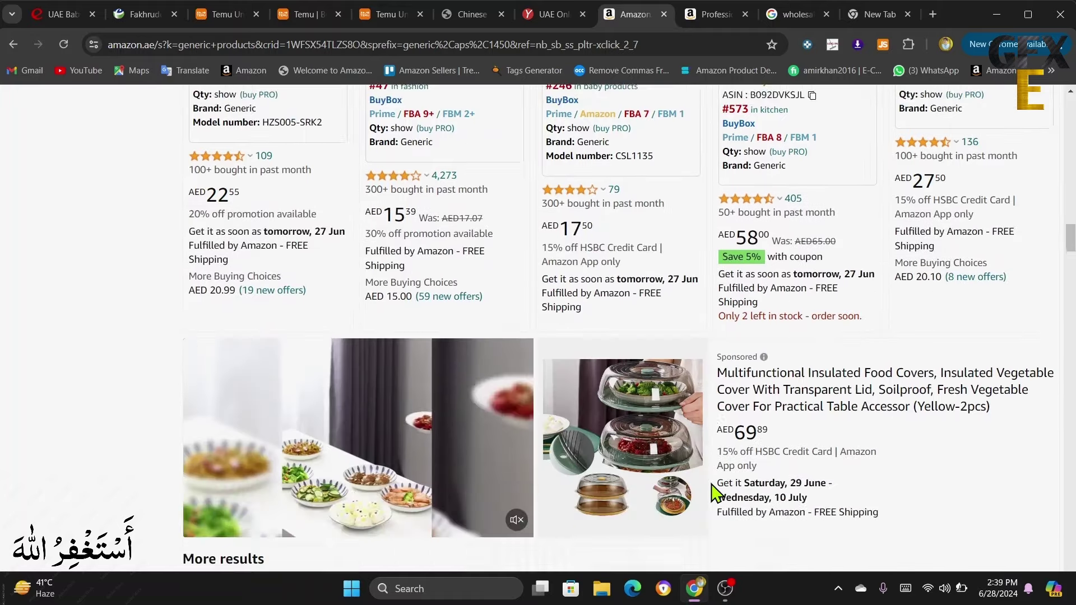
scroll(713, 493, down, 3)
scroll(713, 494, up, 12)
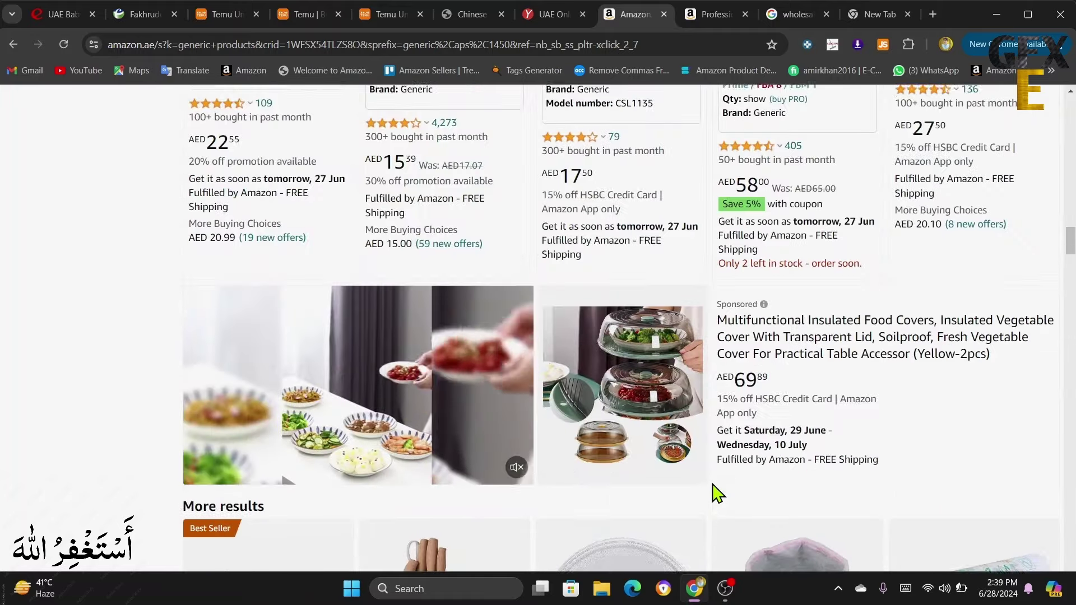
scroll(716, 493, up, 2)
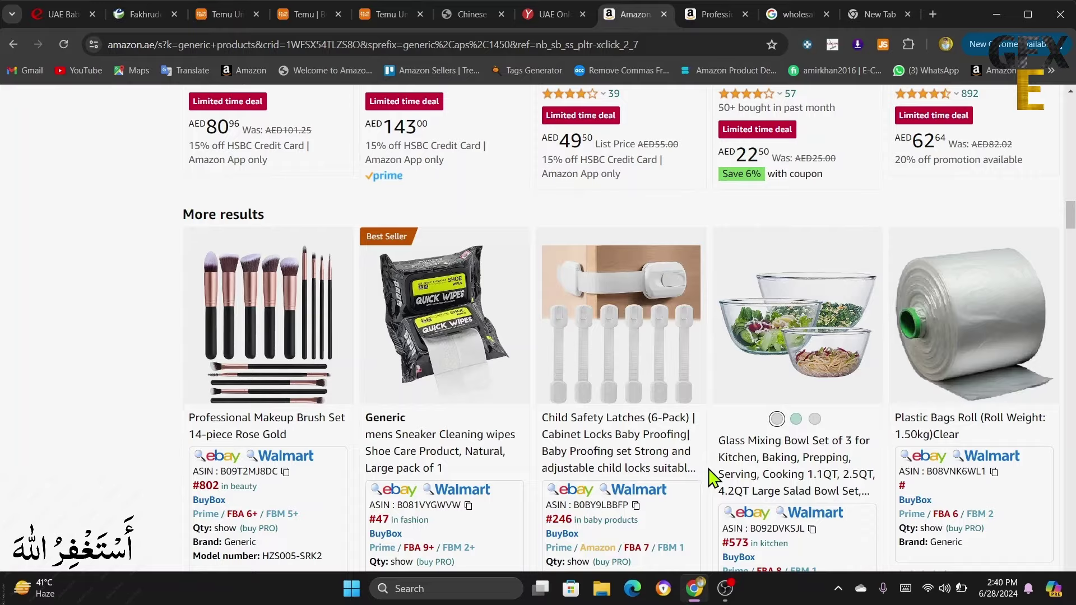
Step: Compare the generic listings among the further results, including the makeup brushes, sneaker wipes, safety latches and knife set, by rank, rating and offers
scroll(714, 478, down, 5)
scroll(713, 479, down, 12)
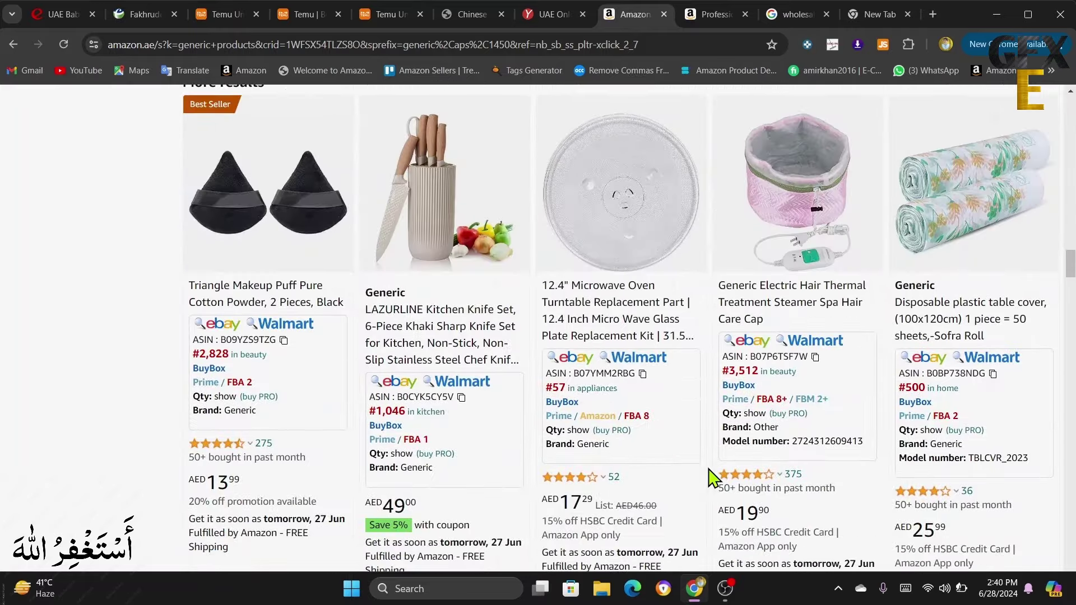
scroll(713, 478, up, 7)
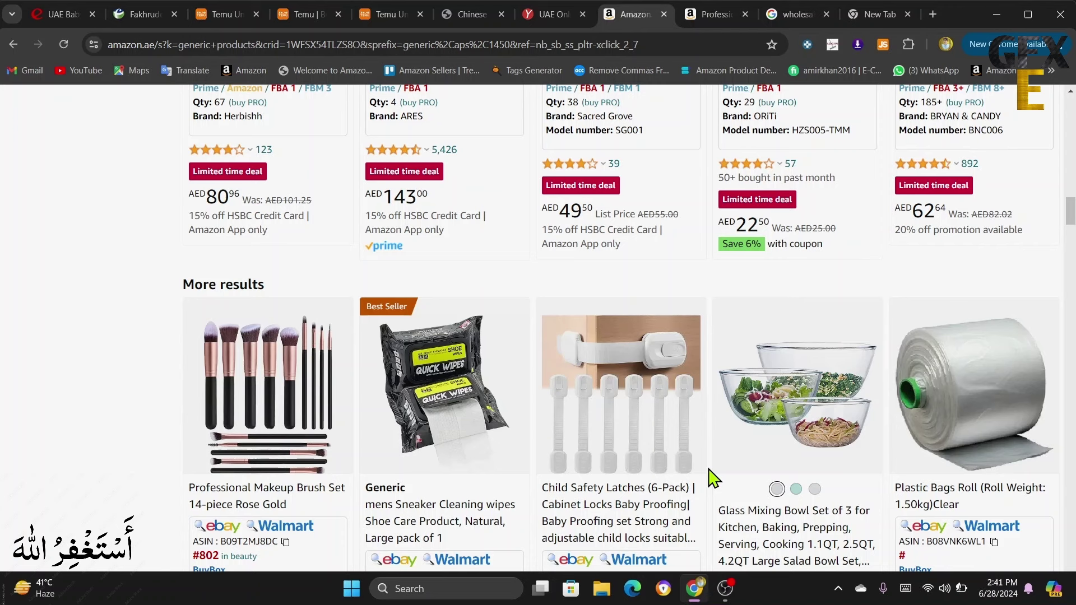
scroll(712, 479, down, 10)
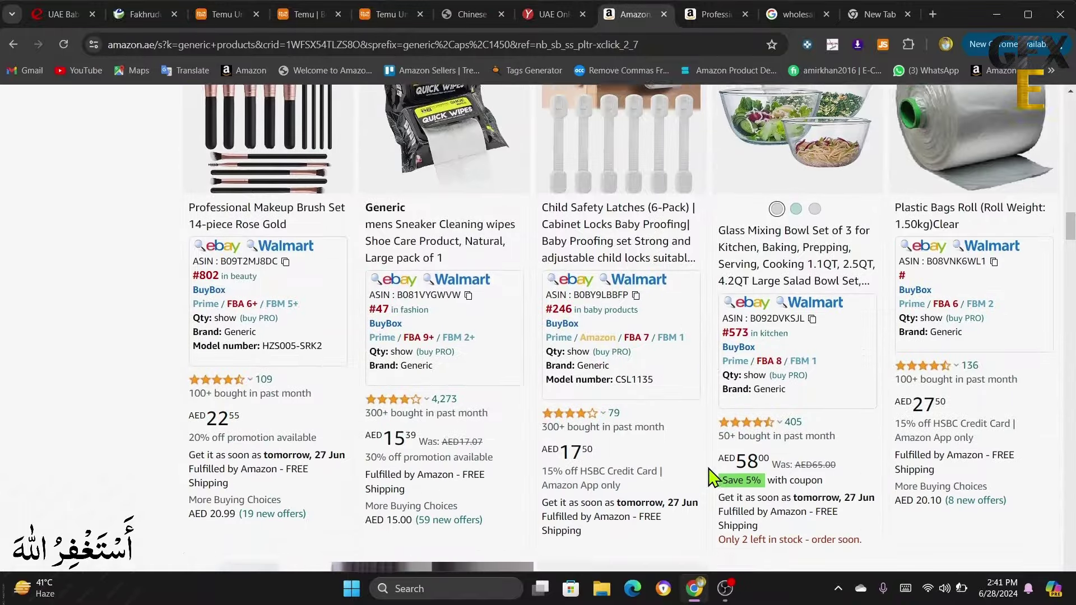
scroll(712, 480, up, 5)
scroll(712, 480, down, 15)
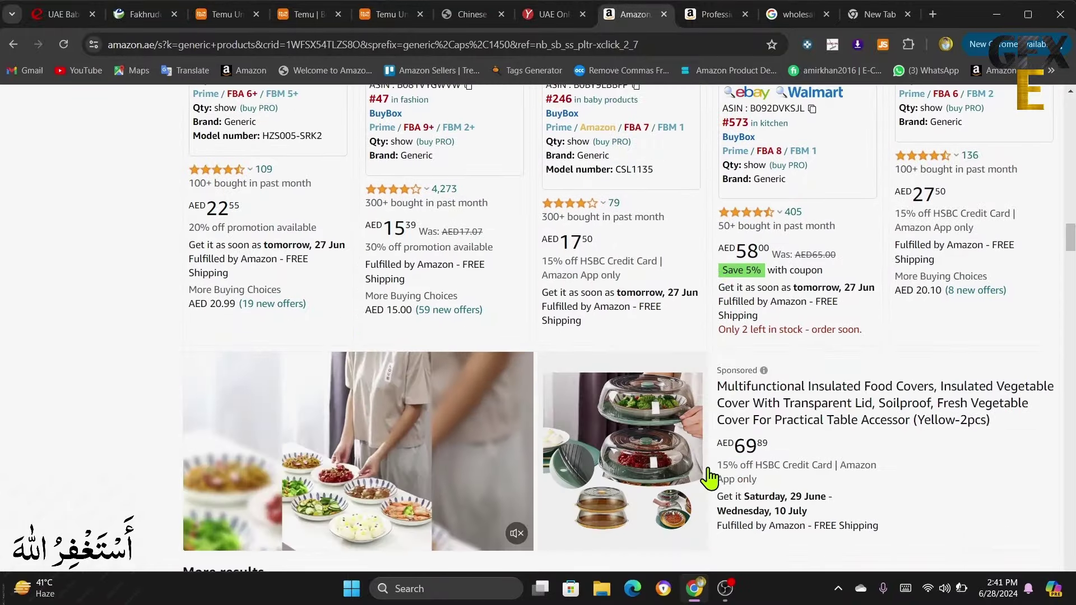
scroll(712, 477, down, 7)
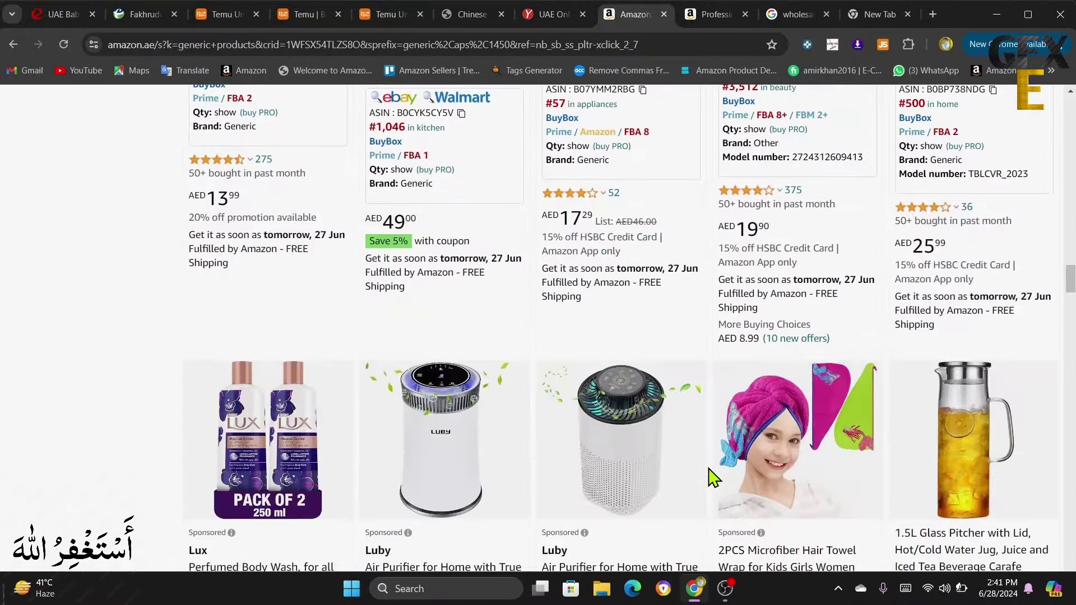
scroll(712, 478, down, 15)
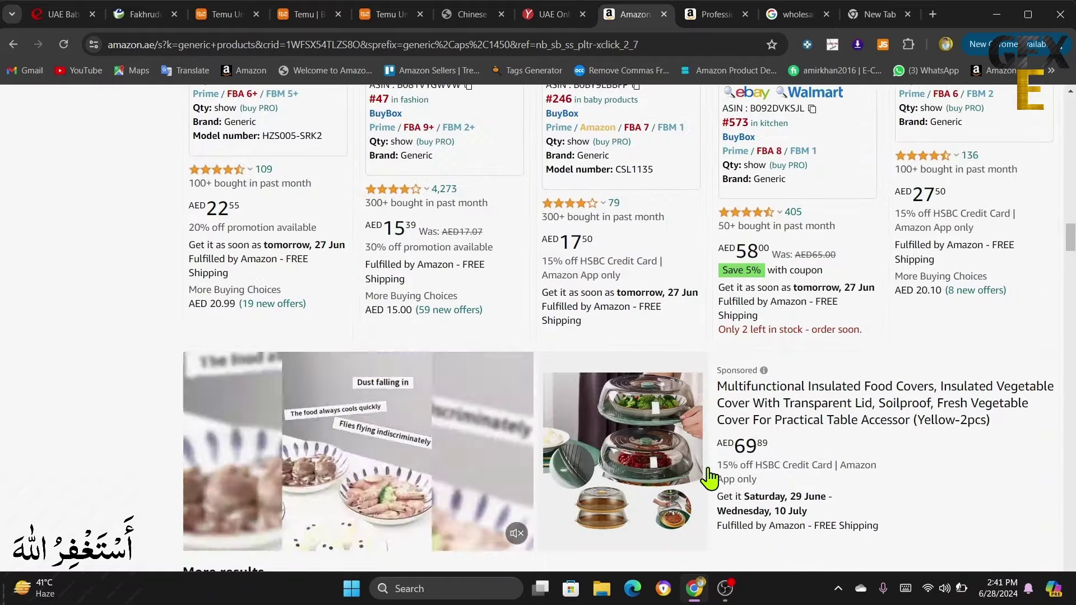
scroll(712, 478, down, 9)
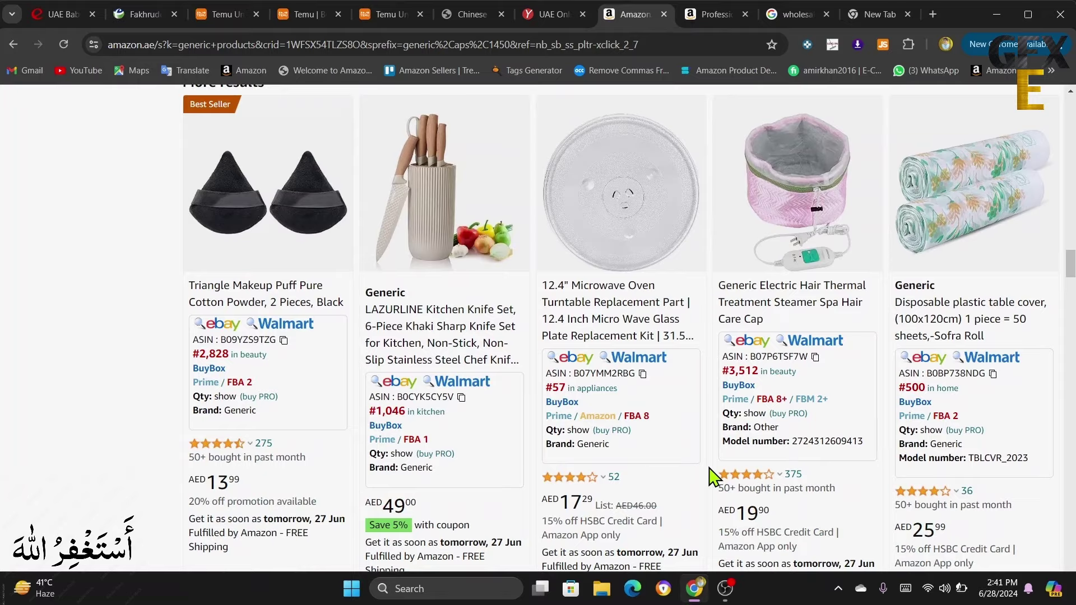
scroll(712, 477, down, 10)
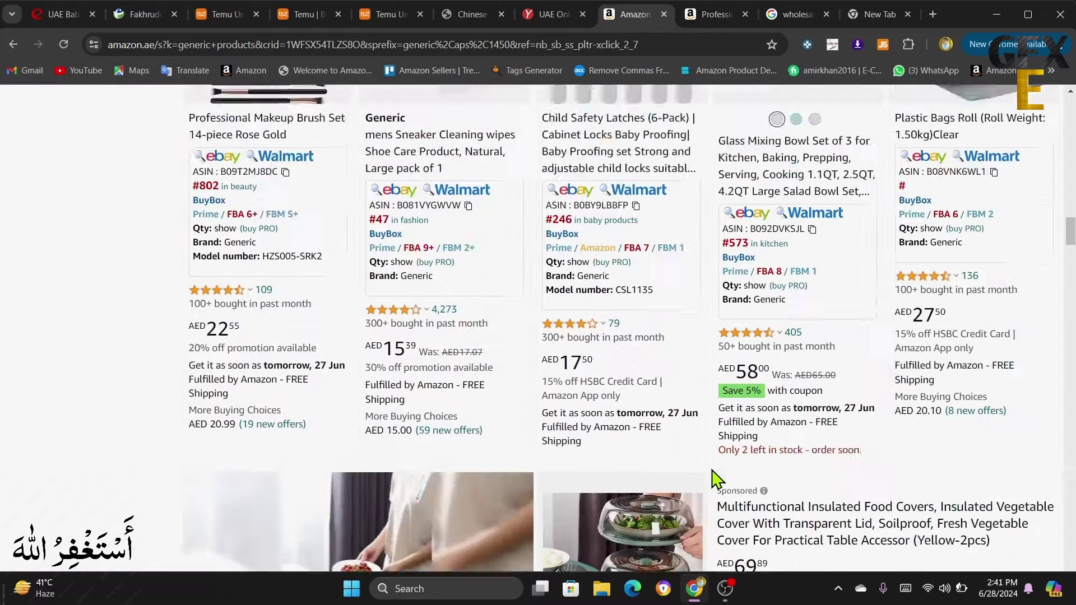
Step: Return to the first results and examine seller, stock and price data, from the sponsored items down to the bubble wrap roll and burger press
scroll(712, 478, up, 20)
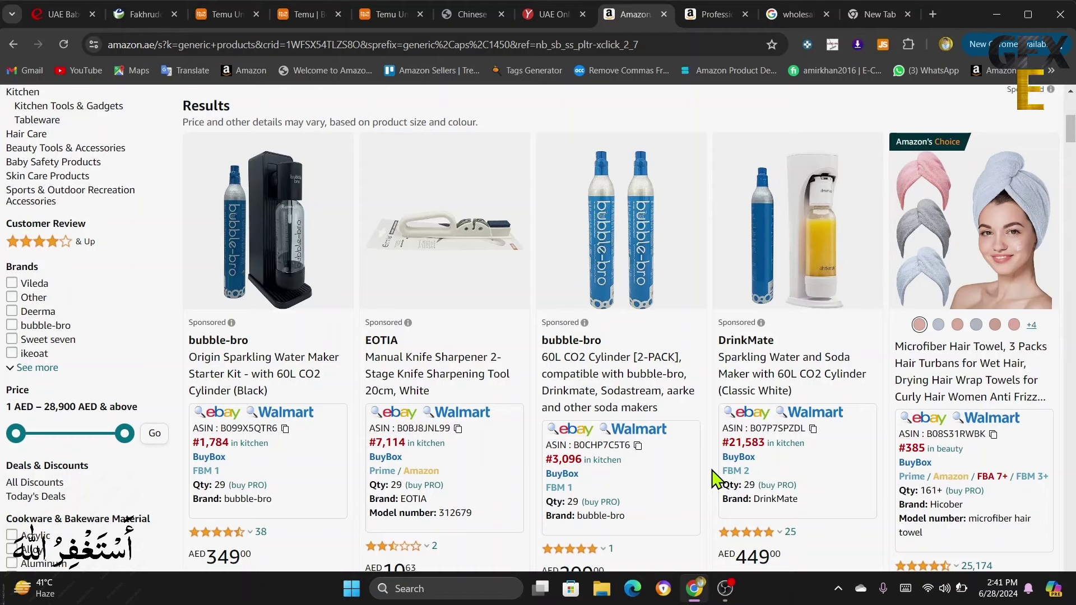
scroll(715, 479, down, 5)
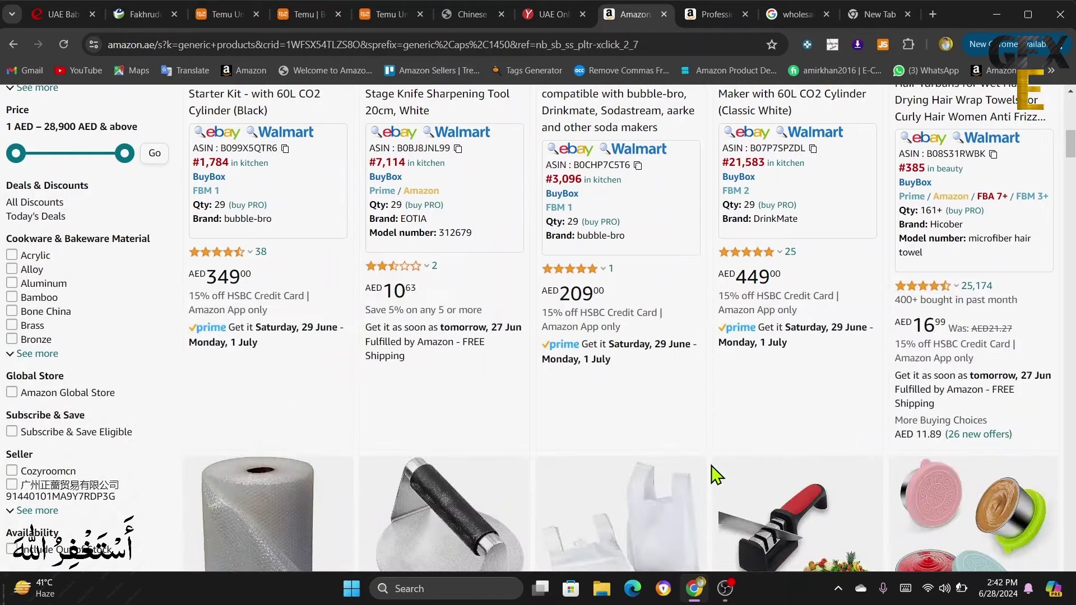
scroll(717, 476, up, 8)
scroll(716, 476, down, 5)
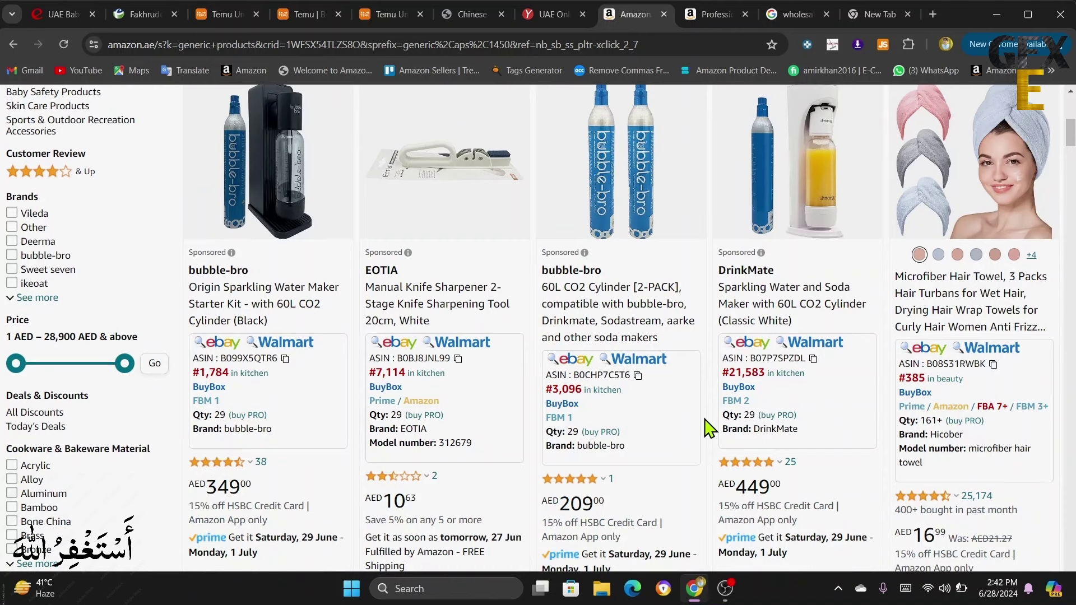
scroll(709, 429, down, 10)
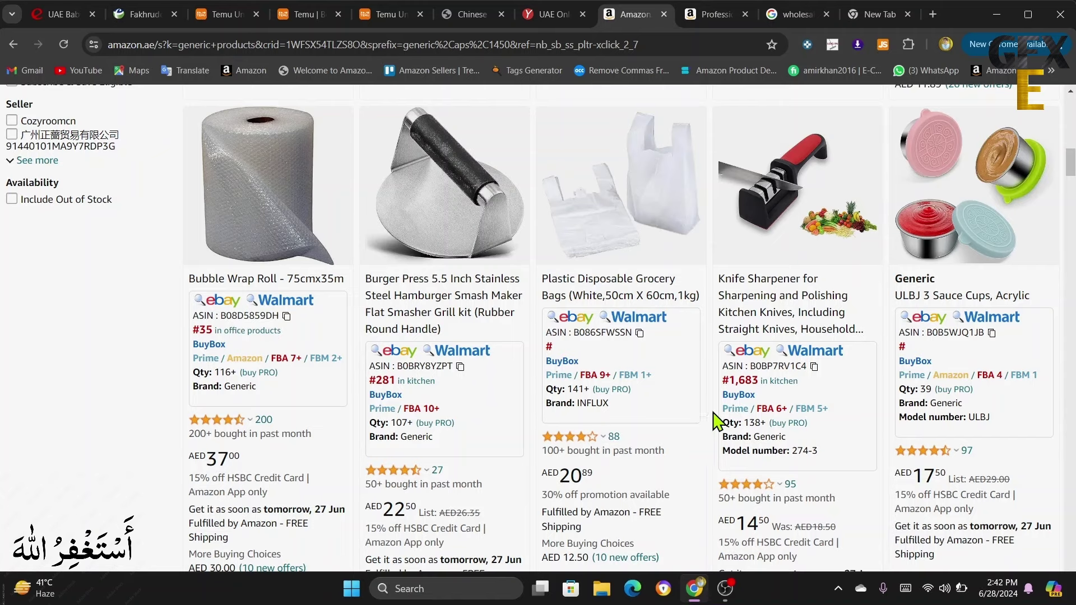
Step: Look through the open supplier sites for sourcing: TradeFord, Fakhruddin Souq, Temu, Dragon Mart and Yello
click(142, 20)
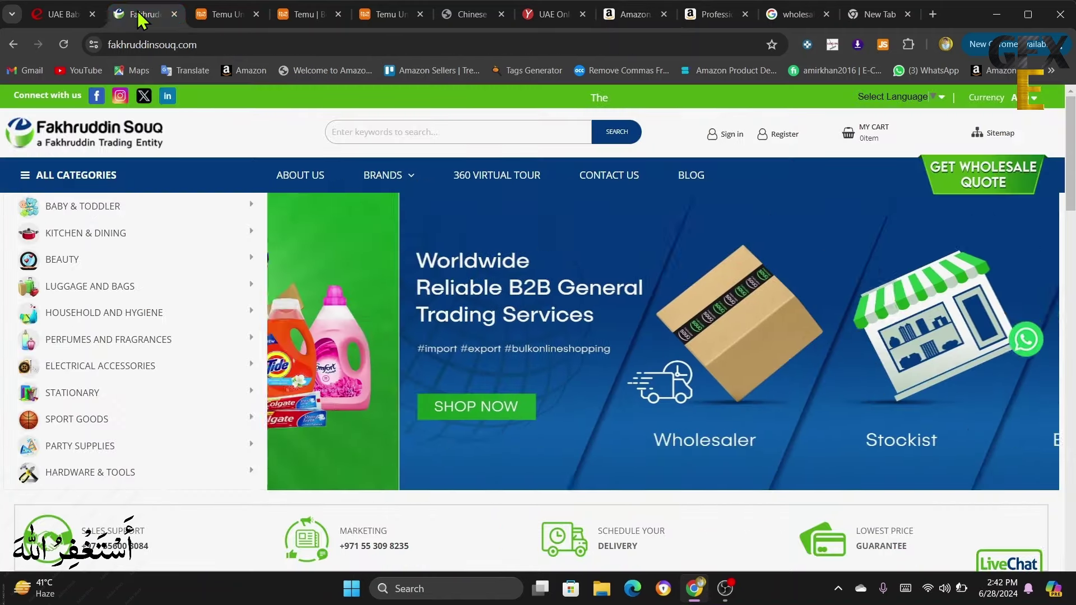
click(51, 18)
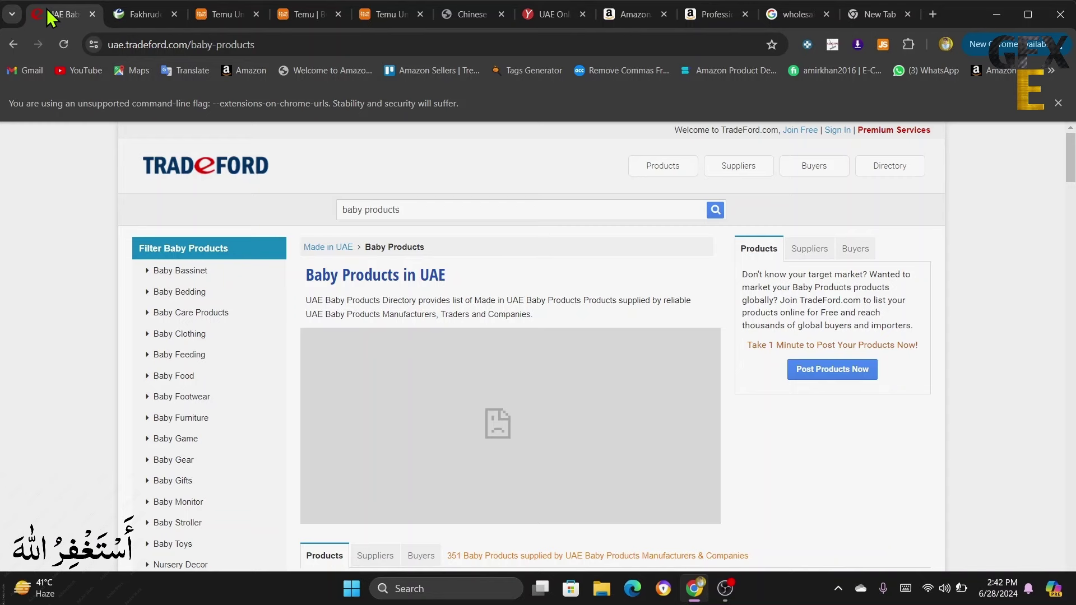
click(137, 23)
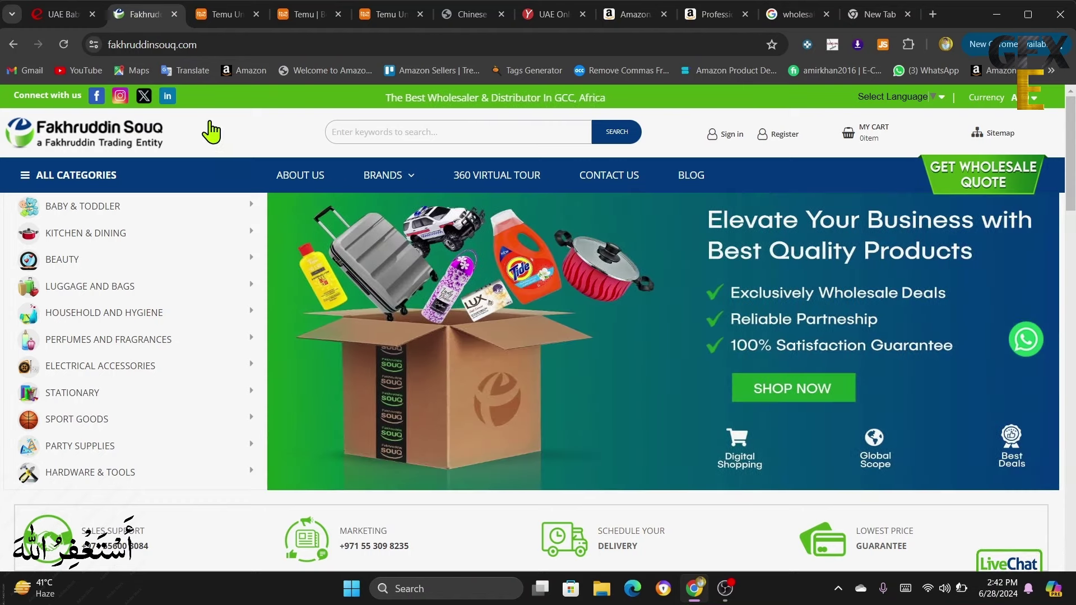
click(227, 16)
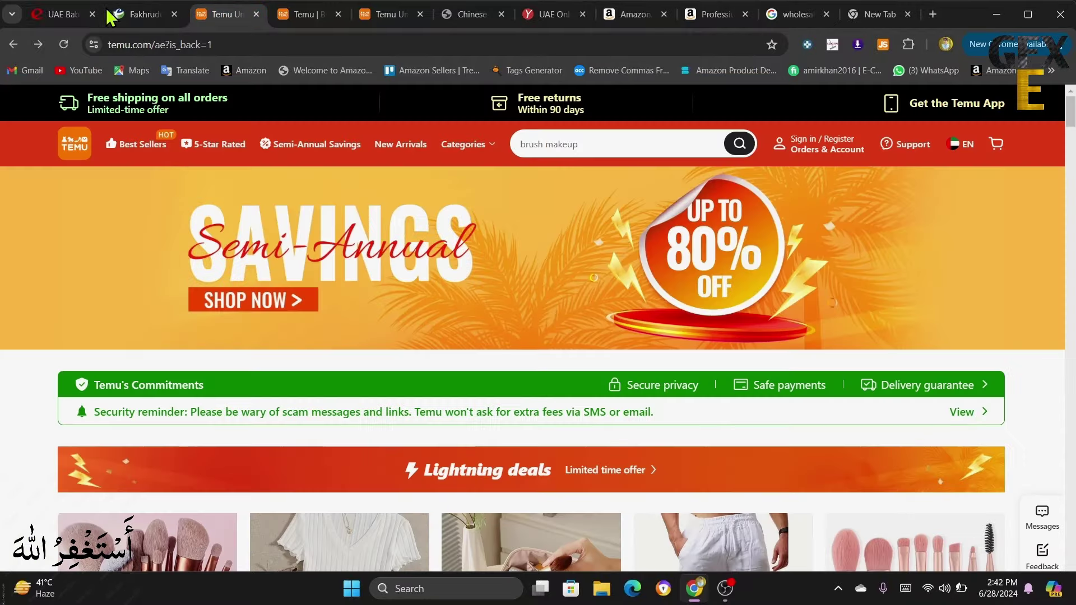
click(55, 16)
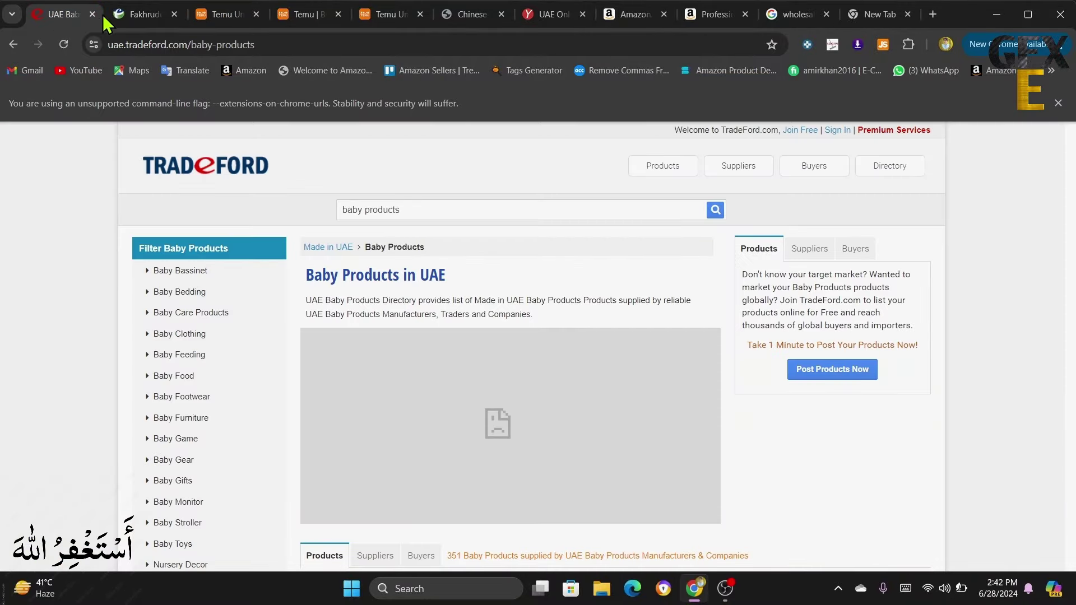
click(137, 11)
click(219, 20)
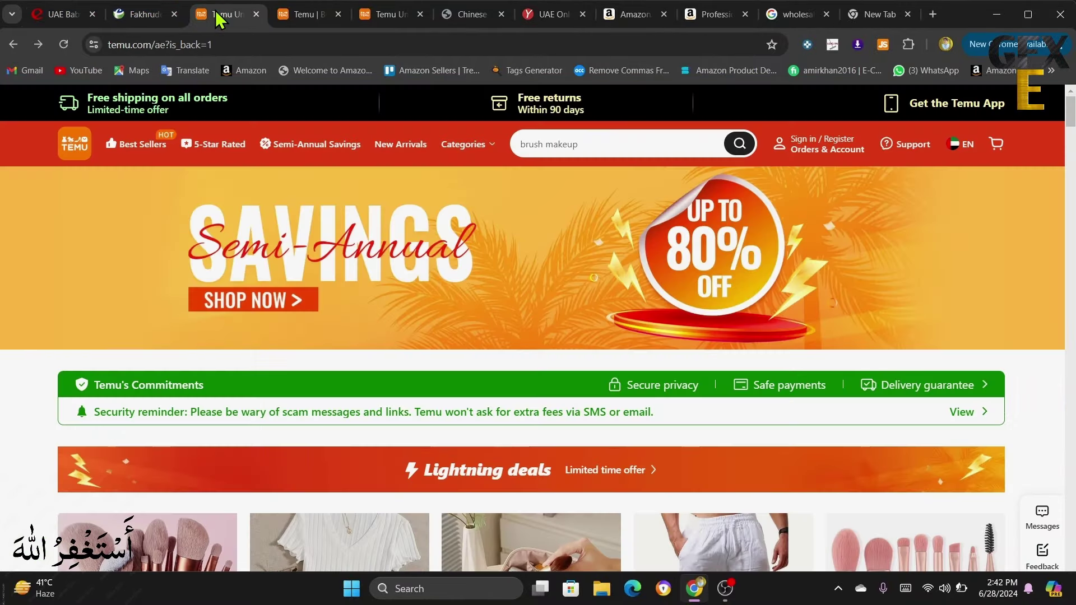
click(463, 22)
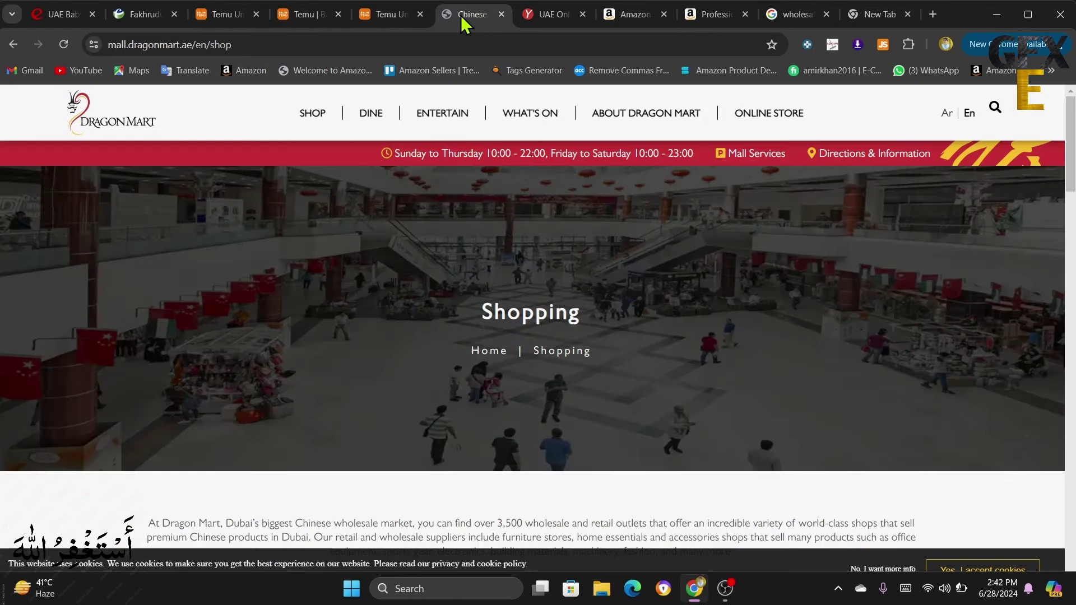
click(542, 18)
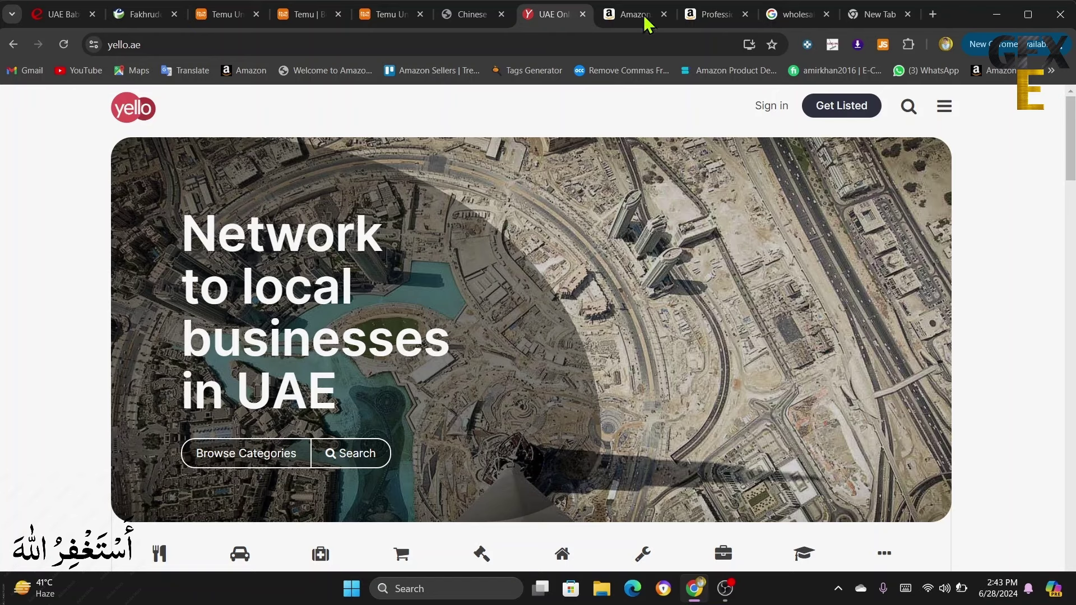
click(879, 19)
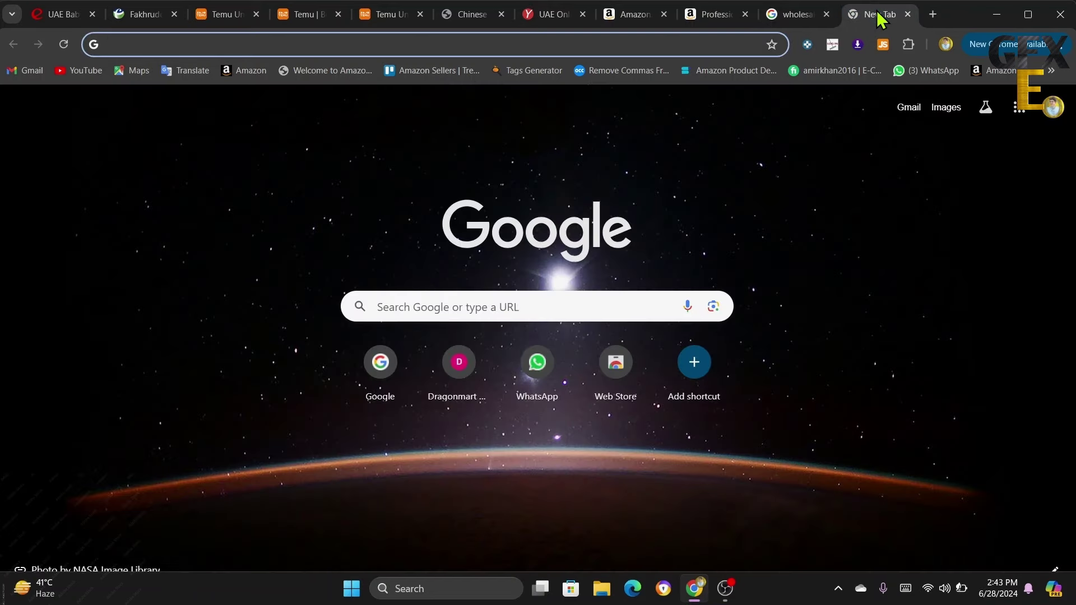
click(53, 19)
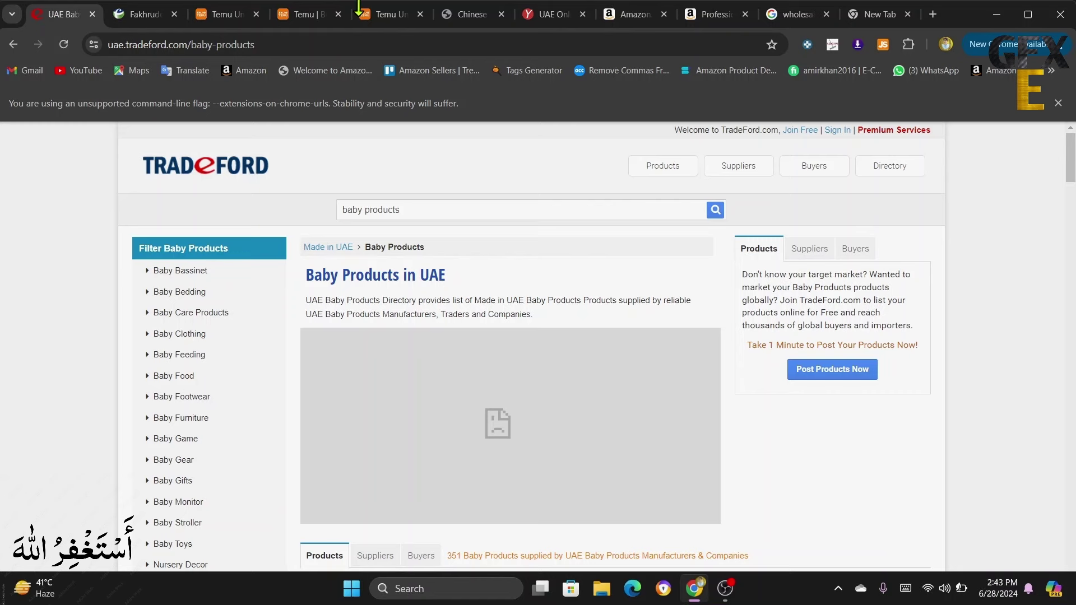
Step: Search Google for "google search settings" from the blank tab and open the google.co.in preferences result
click(866, 17)
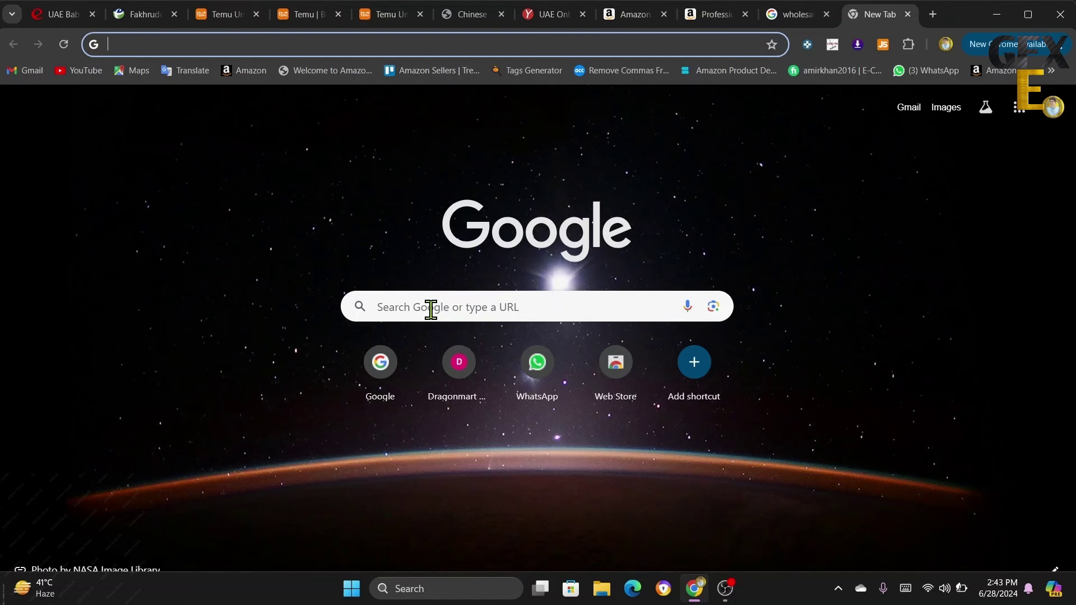
click(452, 308)
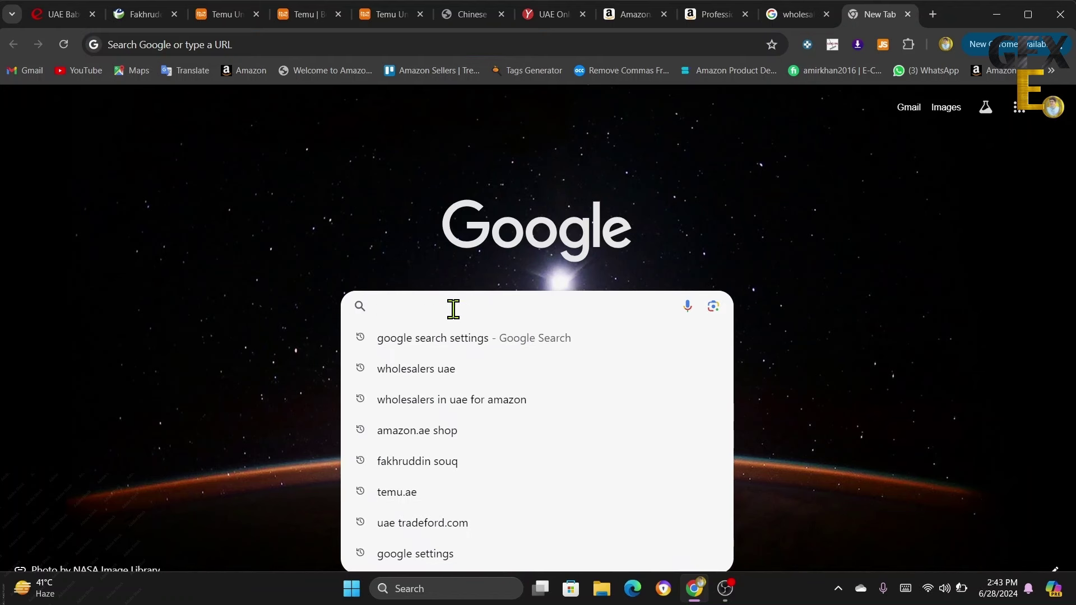
click(461, 341)
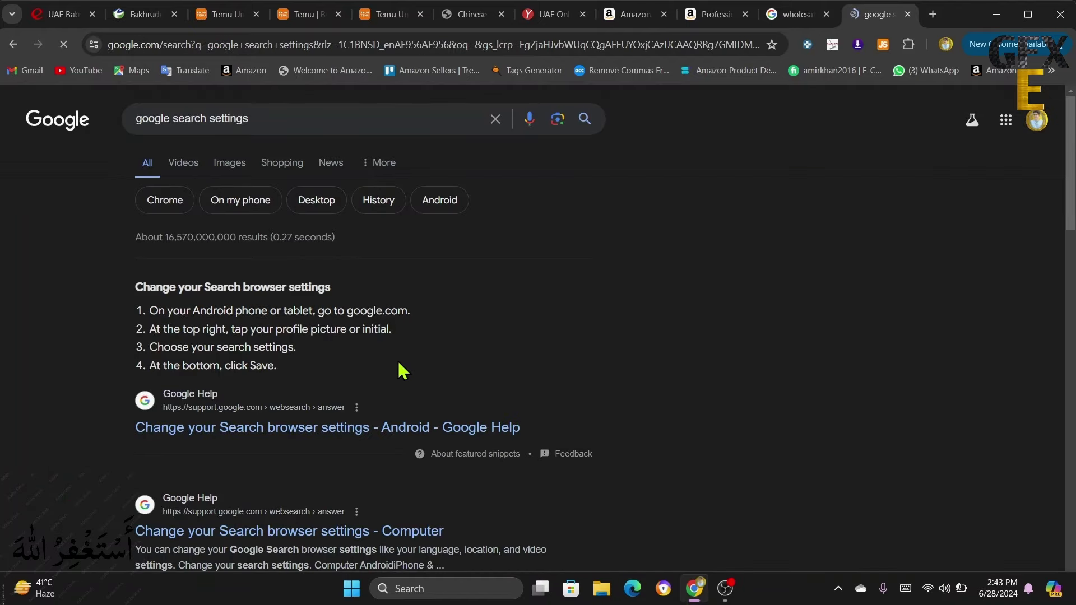
scroll(399, 368, down, 5)
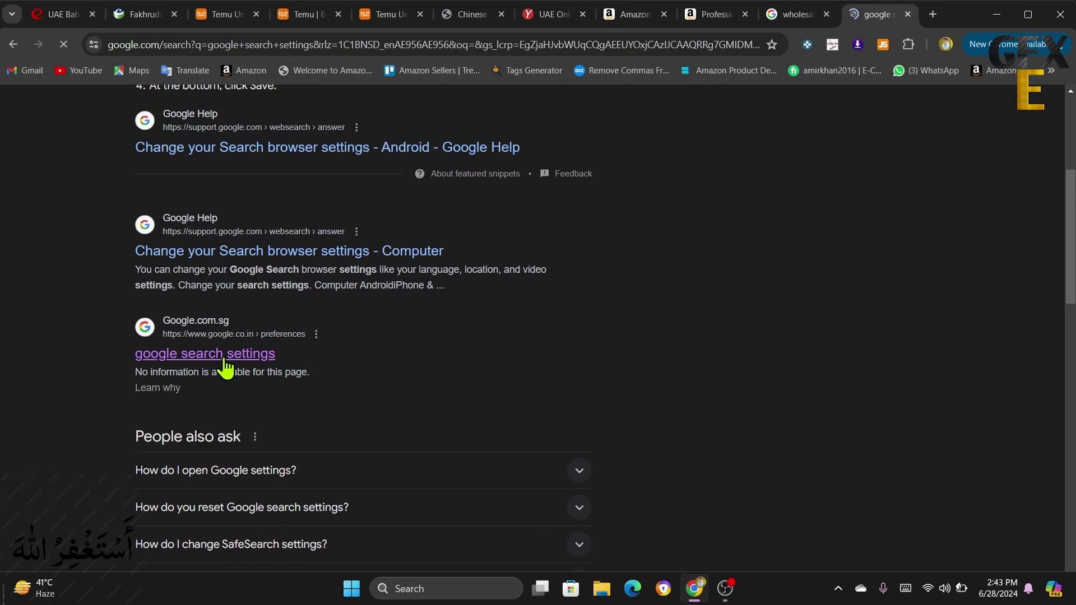
click(226, 366)
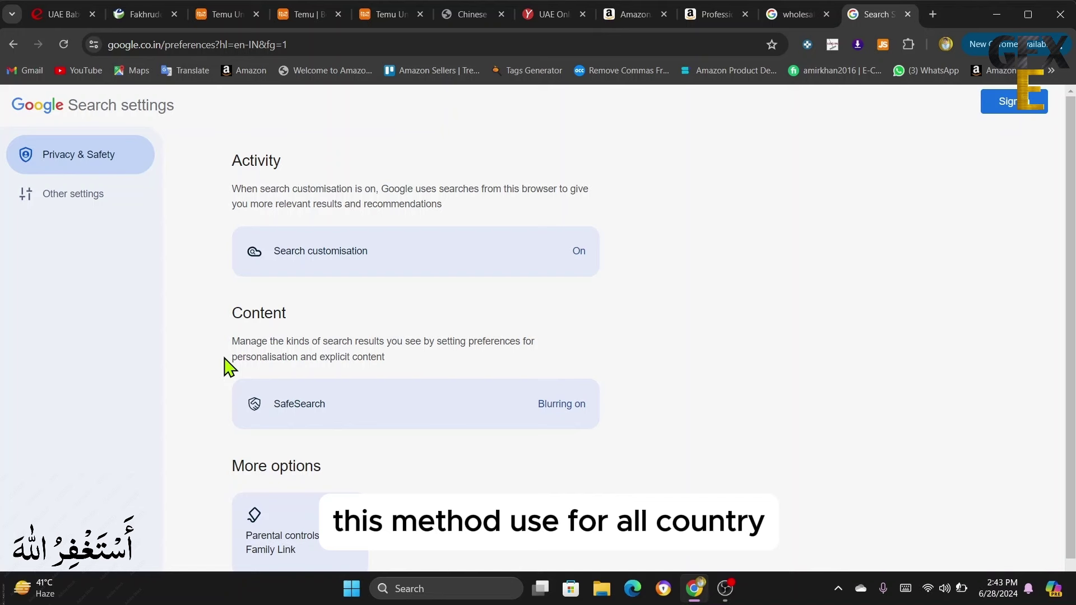
Step: Open the language and region search settings, inspect the results region choices and cancel without changing the region
click(72, 201)
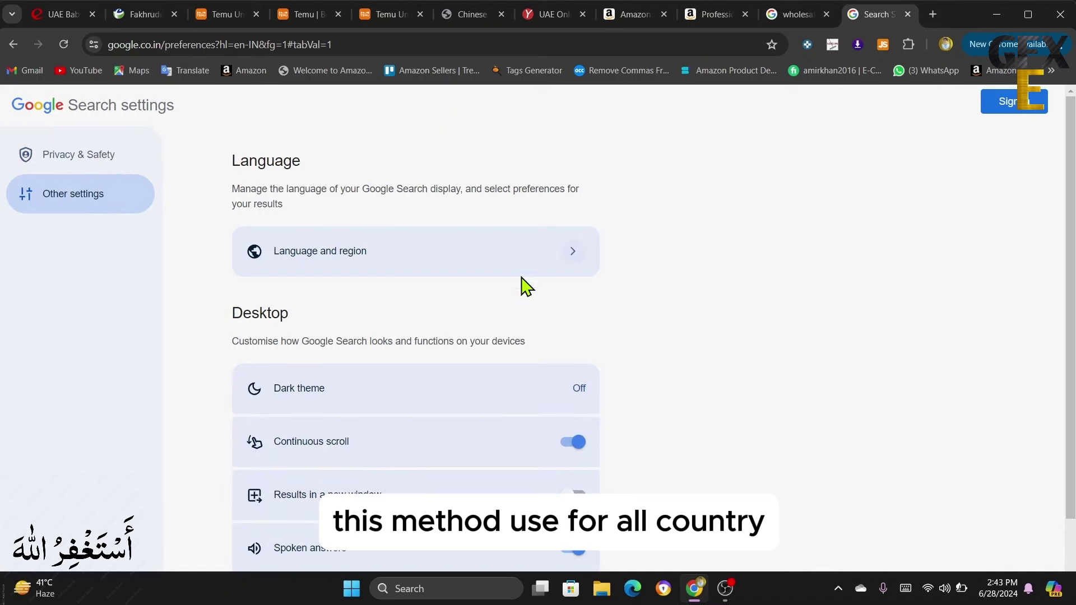
click(535, 258)
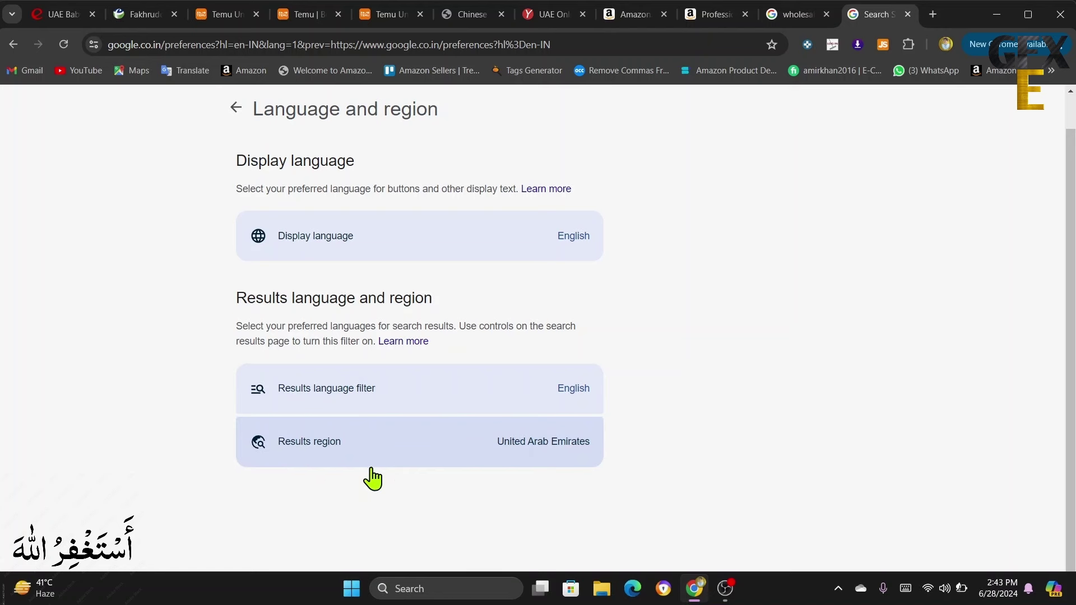
click(542, 452)
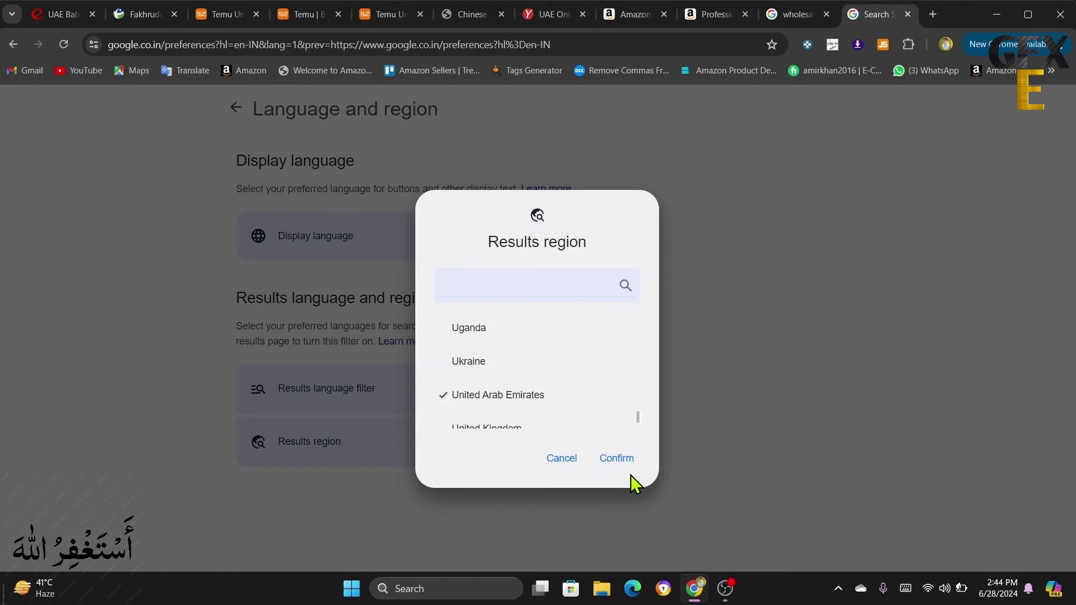
click(558, 464)
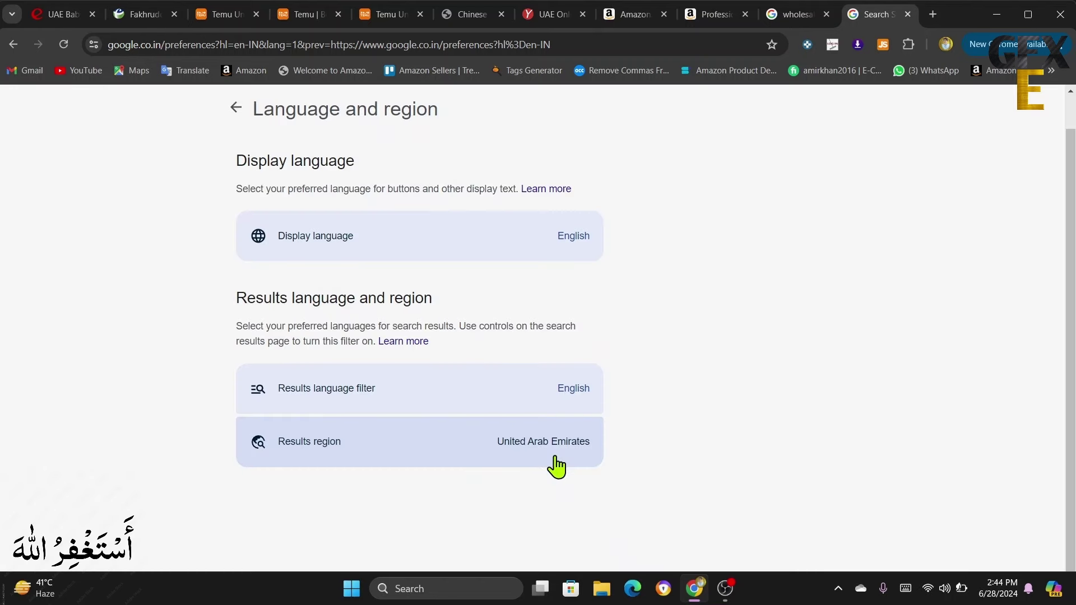
Step: Leave the search settings and go back through the search results to Google's start page
click(11, 44)
click(10, 46)
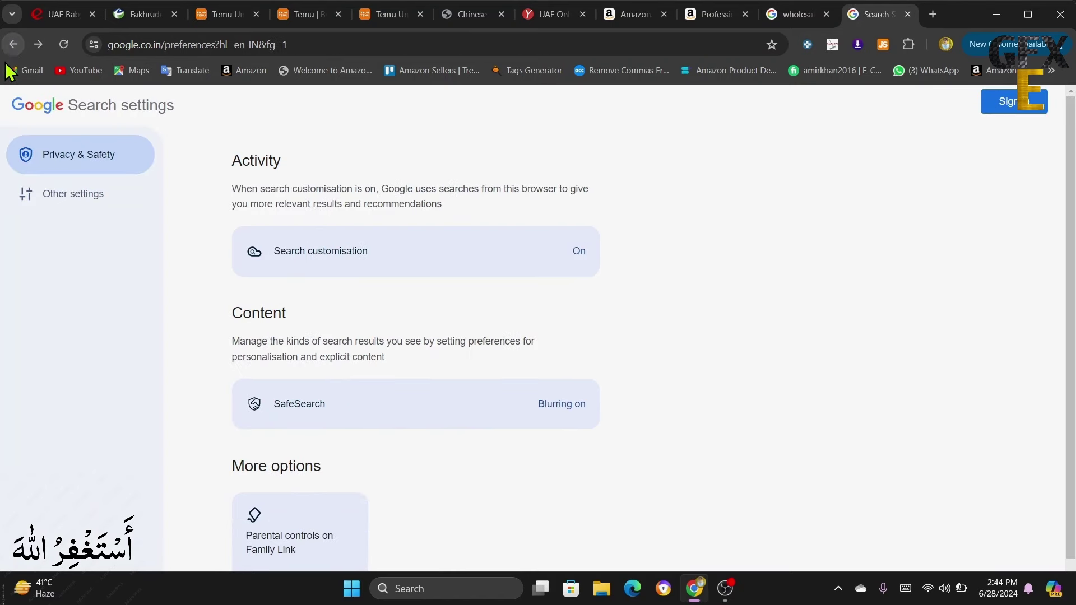
click(14, 45)
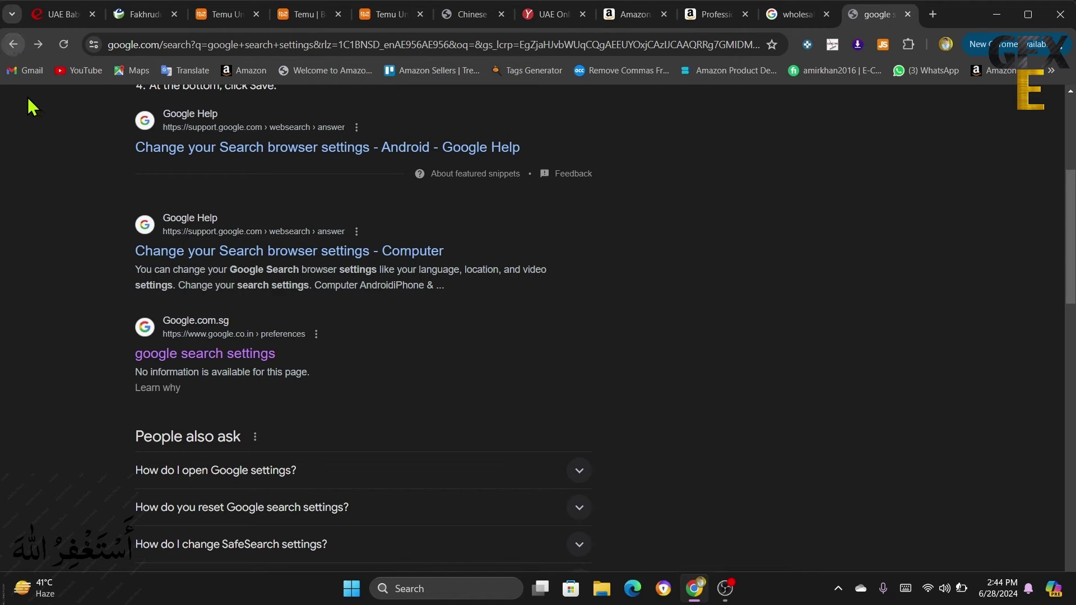
scroll(140, 161, up, 5)
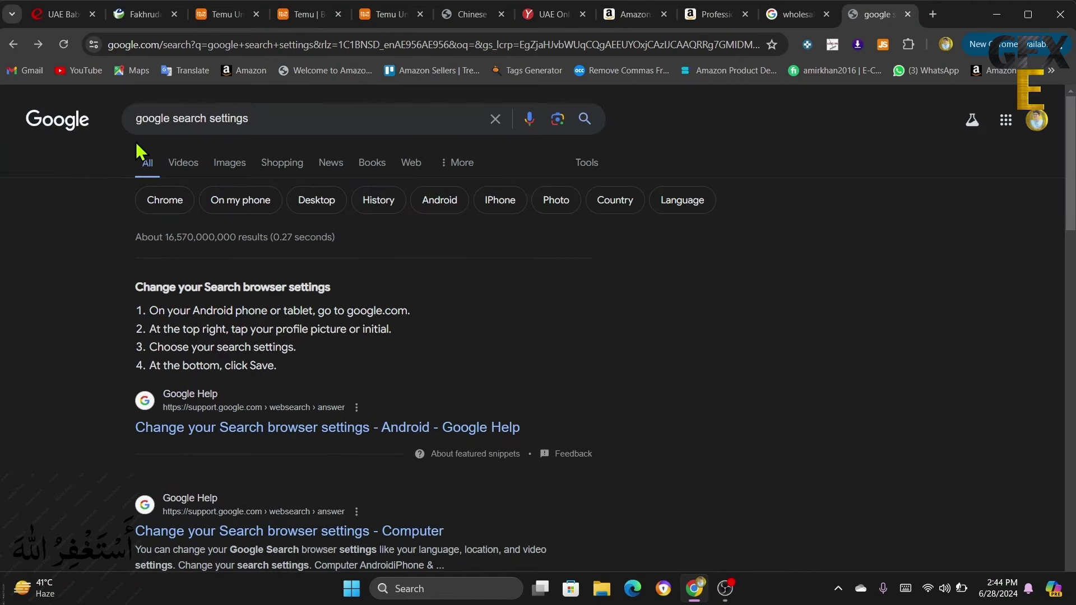
click(13, 43)
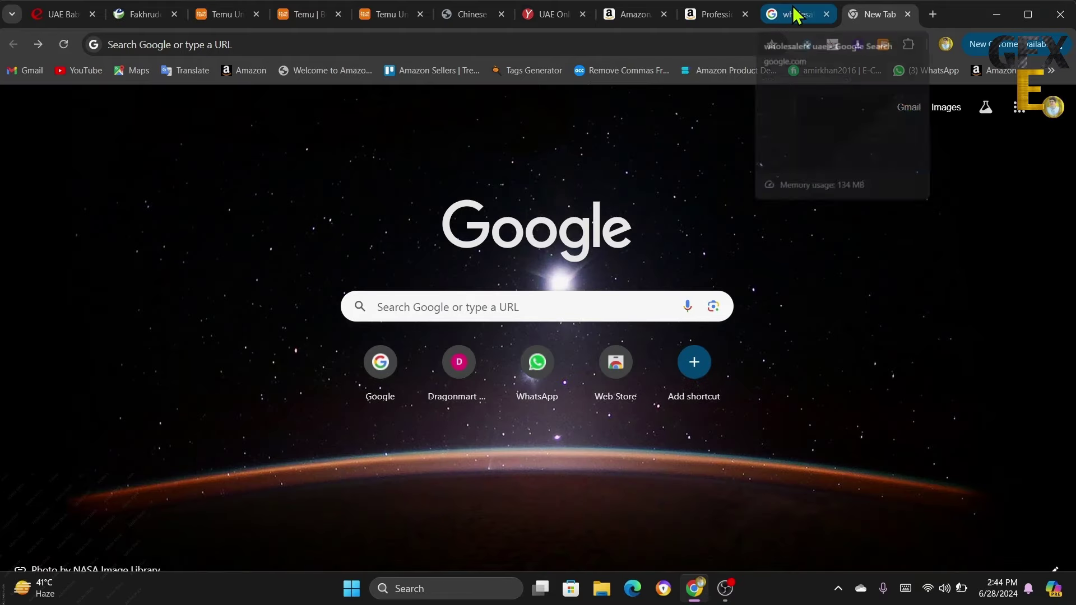
Step: Look over the wholesaler places listed in the Google results for "wholesalers uae"
click(796, 15)
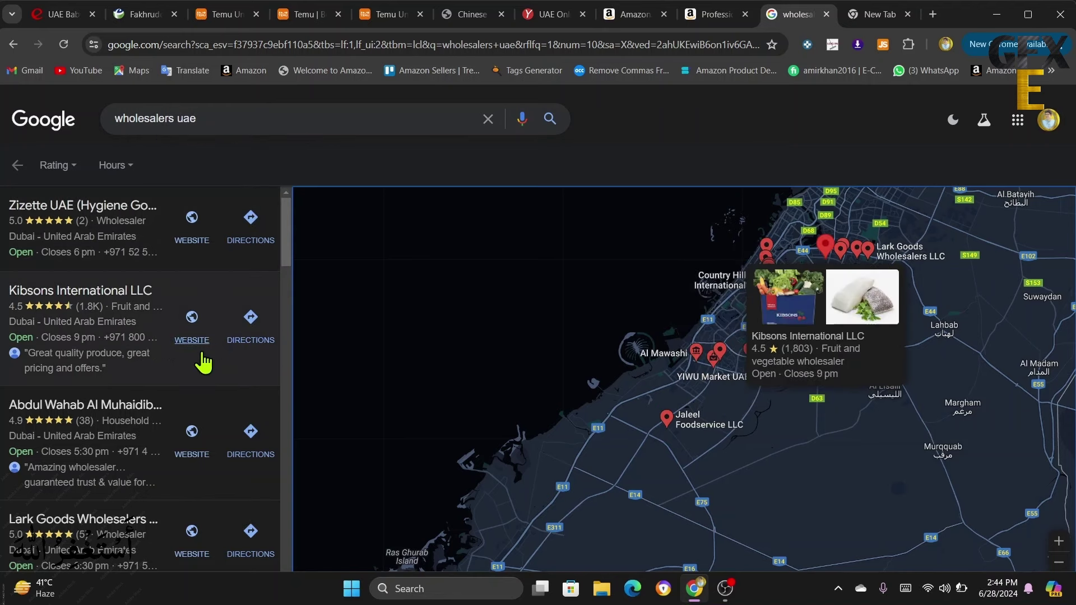
scroll(204, 360, down, 9)
scroll(204, 362, up, 9)
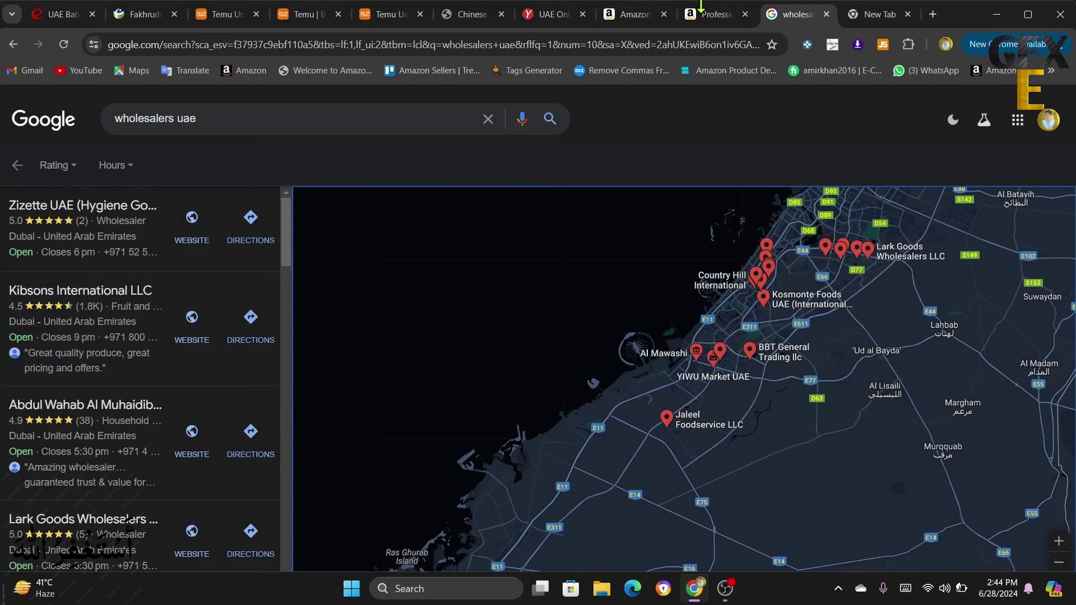
Step: Review the Professional Makeup Brush Set 14-piece Rose Gold listing on Amazon.ae as the product to source
click(711, 15)
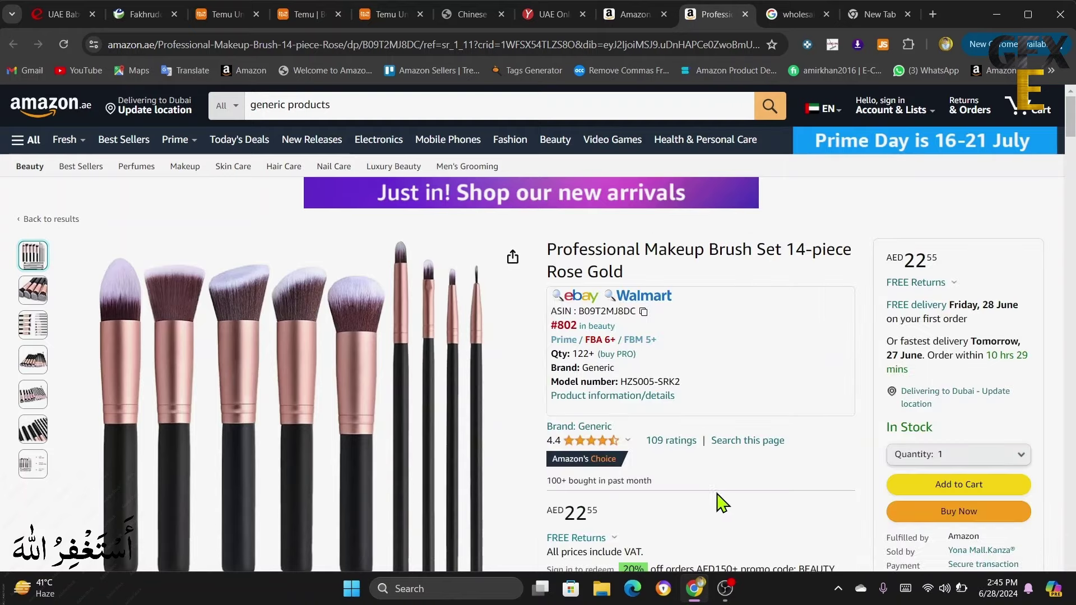
scroll(716, 497, down, 3)
scroll(713, 497, up, 3)
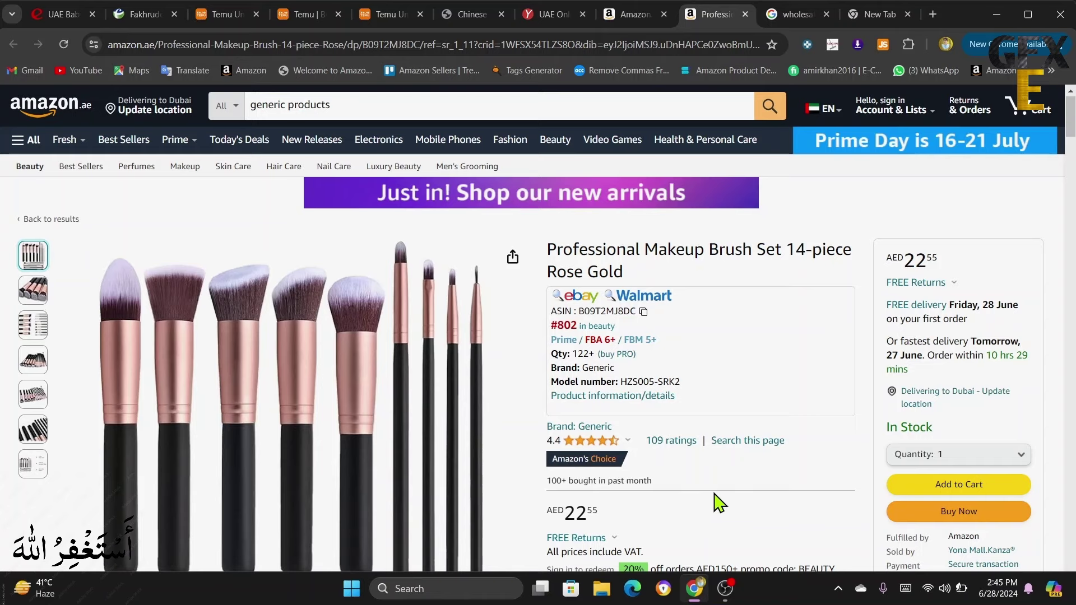
scroll(720, 501, down, 5)
scroll(723, 502, up, 5)
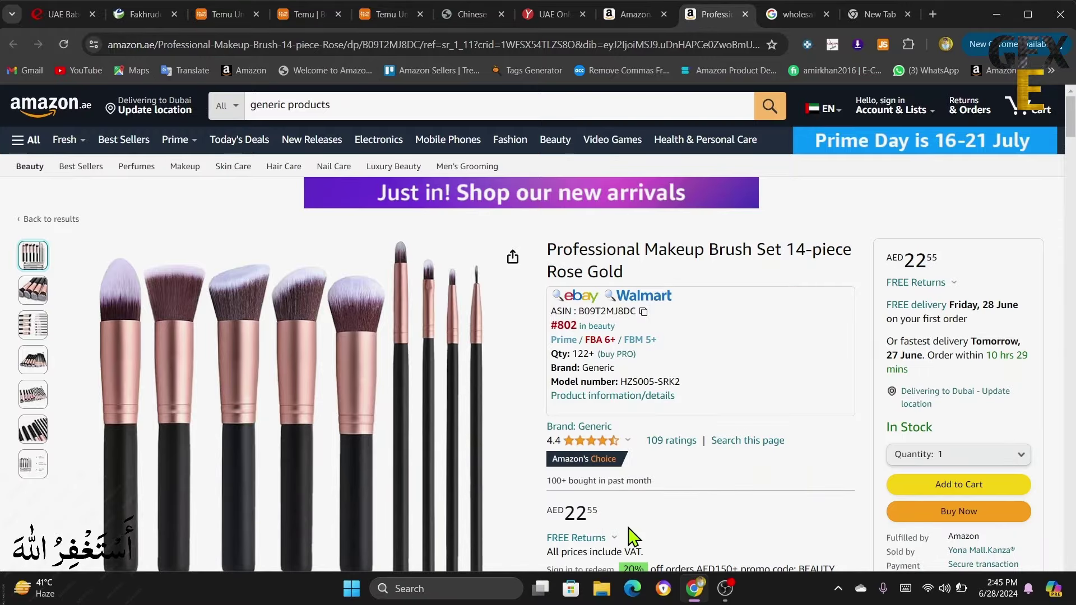
Step: Return to the "wholesalers uae" places list and skim the businesses as possible sources for the brush set
click(792, 11)
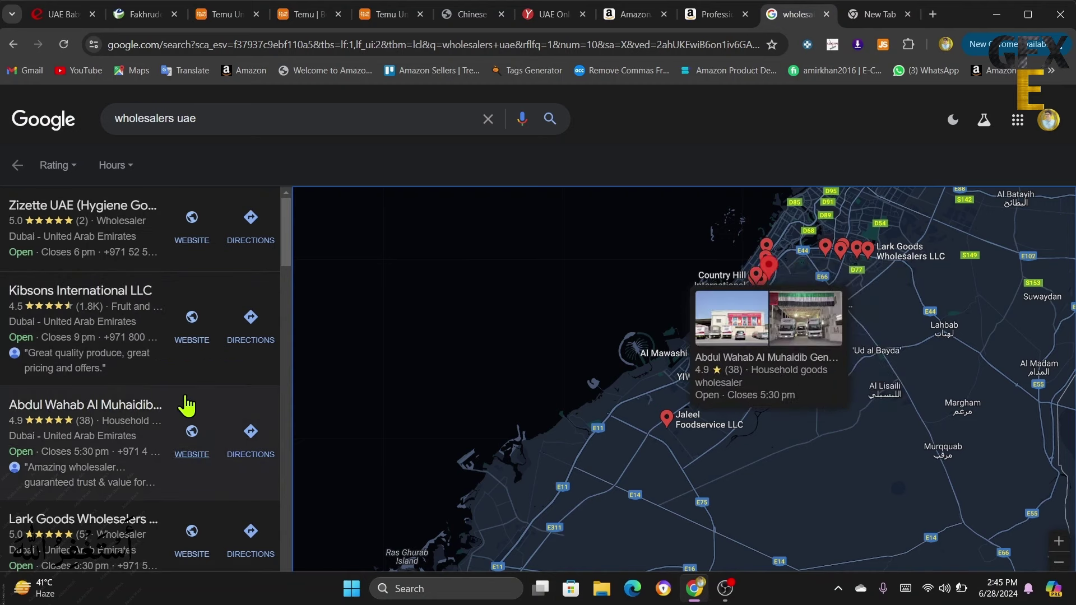
scroll(191, 409, down, 7)
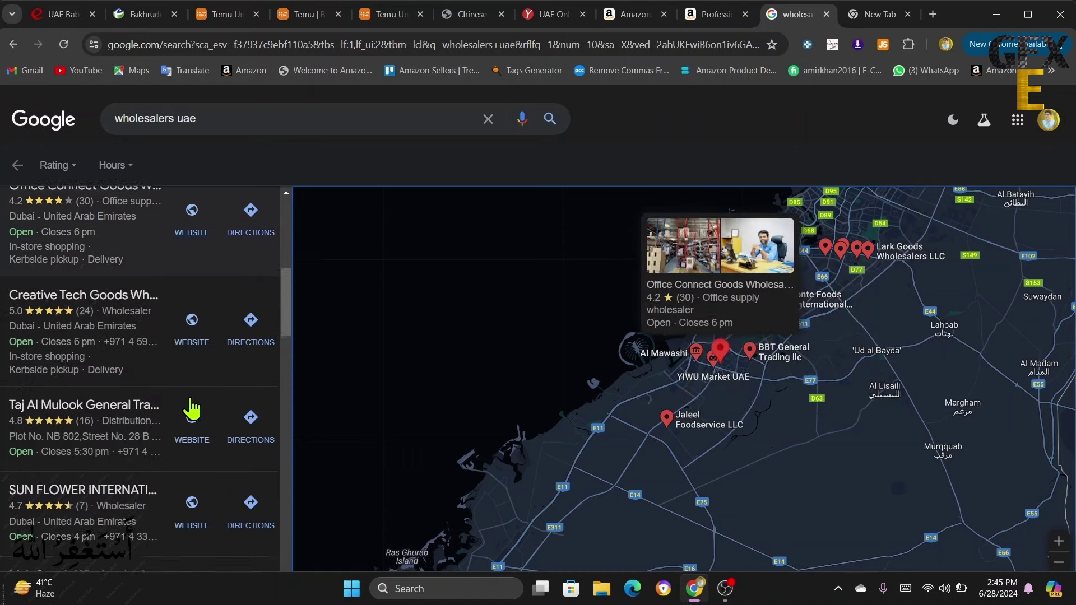
scroll(191, 409, up, 7)
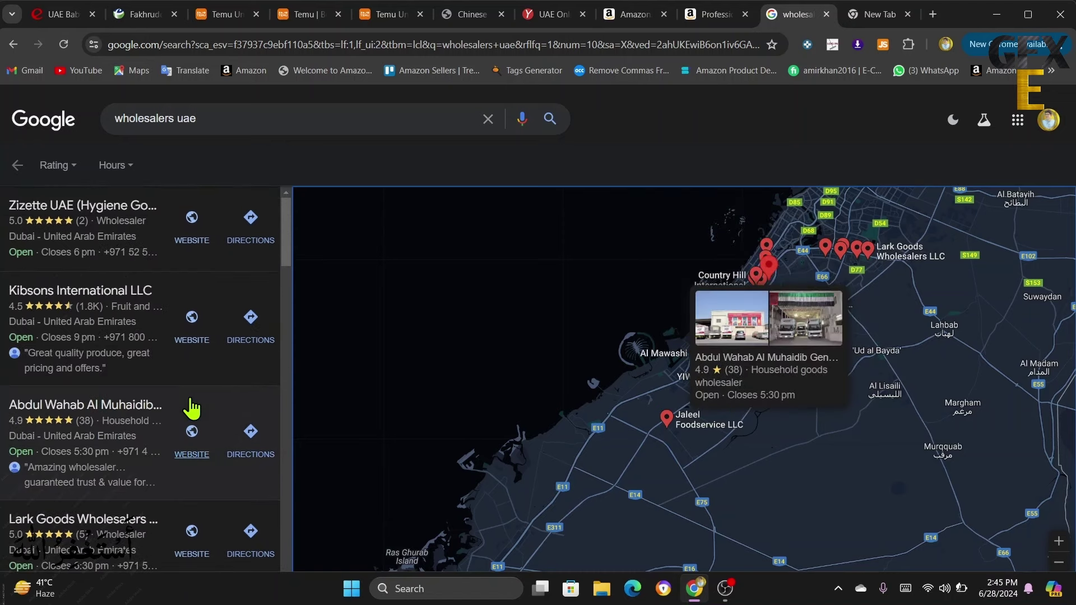
Step: Examine the makeup brush set's images, price, other sellers and item details on its Amazon.ae page
click(711, 15)
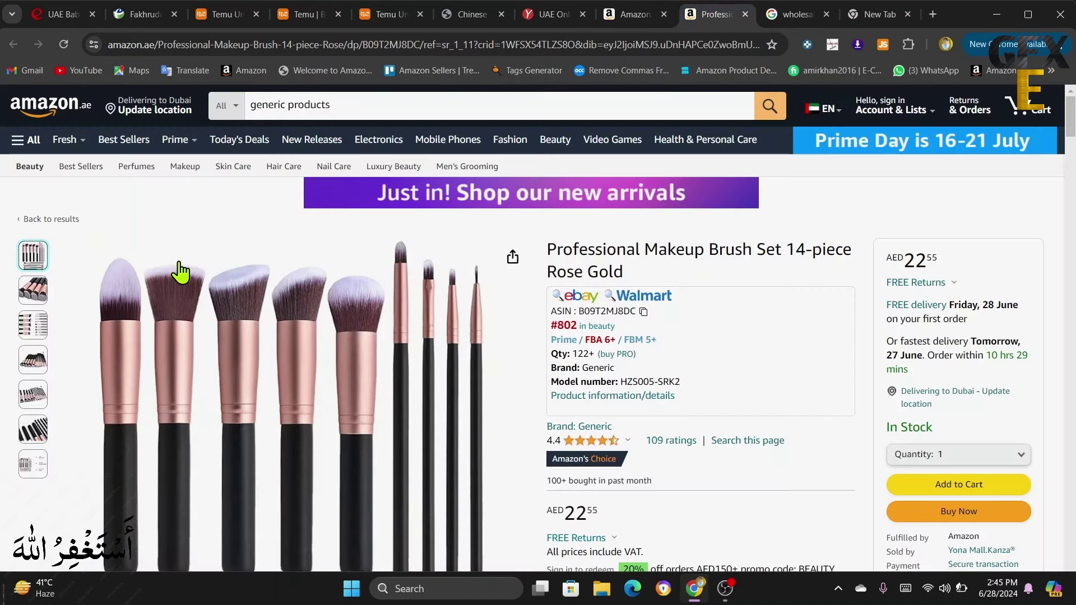
mouse_move(329, 490)
scroll(371, 510, down, 4)
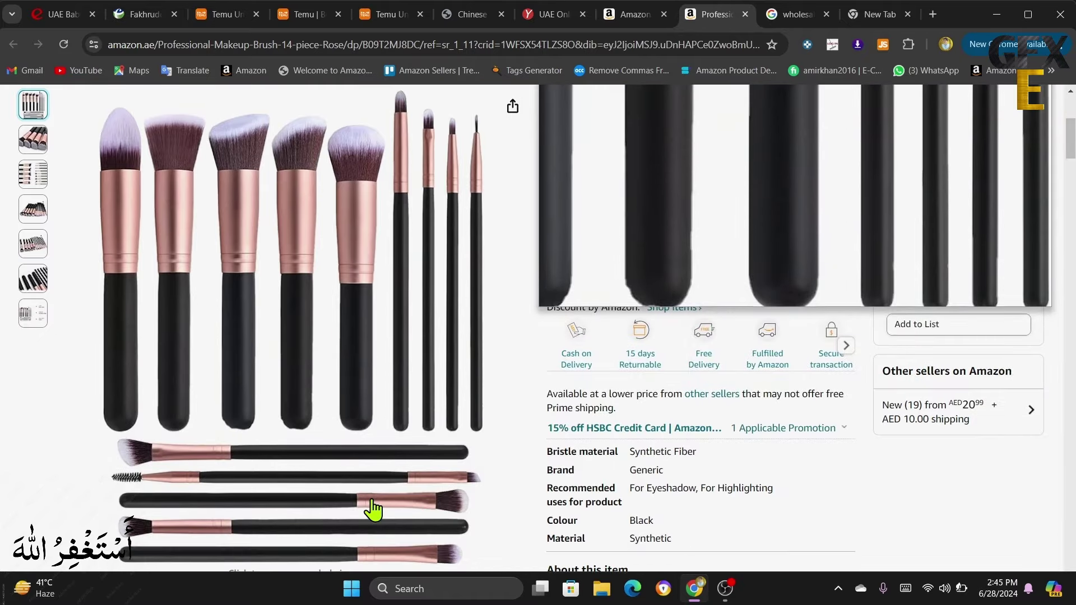
scroll(731, 512, up, 4)
scroll(712, 510, down, 1)
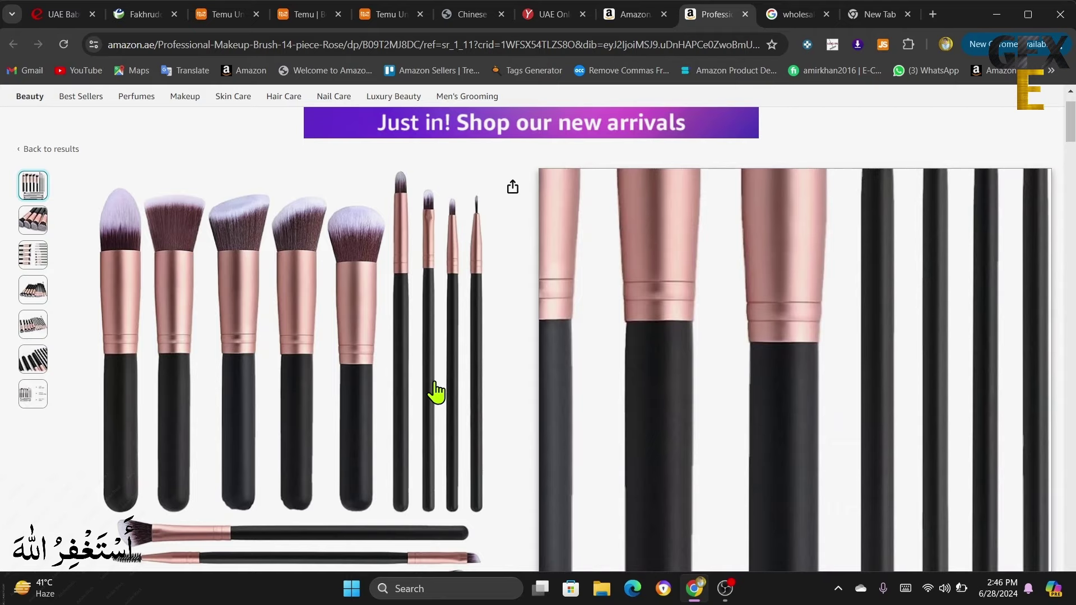
scroll(701, 437, down, 2)
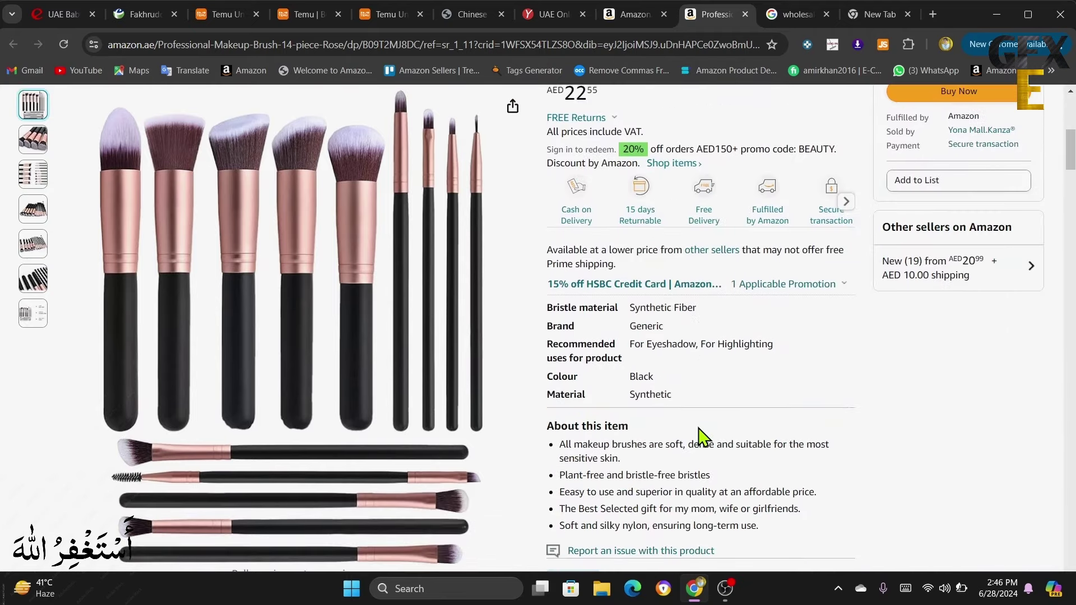
scroll(701, 437, up, 6)
scroll(701, 437, down, 5)
scroll(703, 440, up, 5)
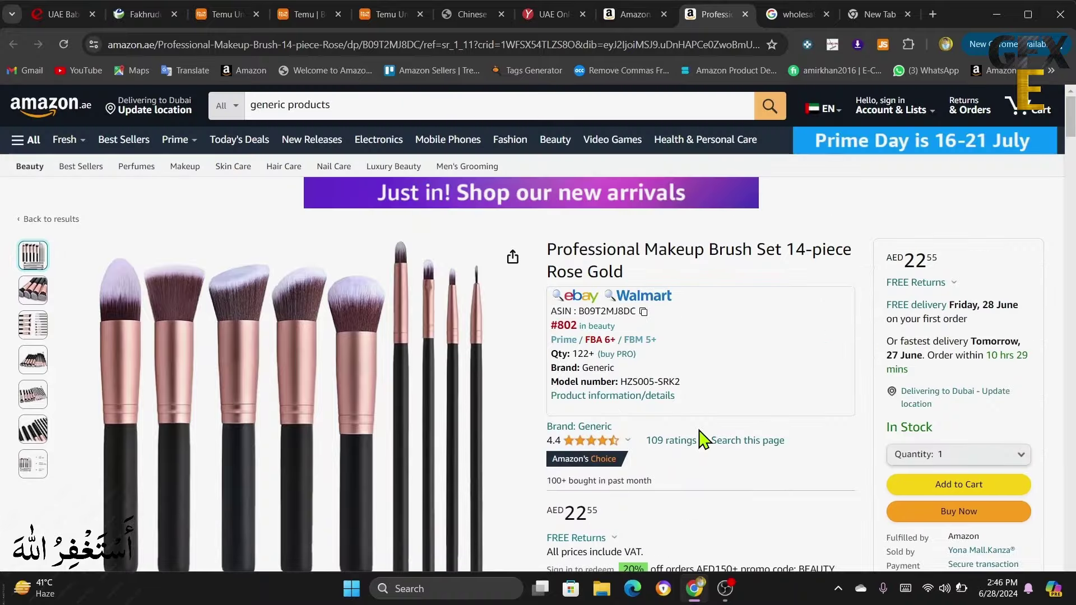
scroll(698, 439, down, 3)
scroll(702, 403, up, 2)
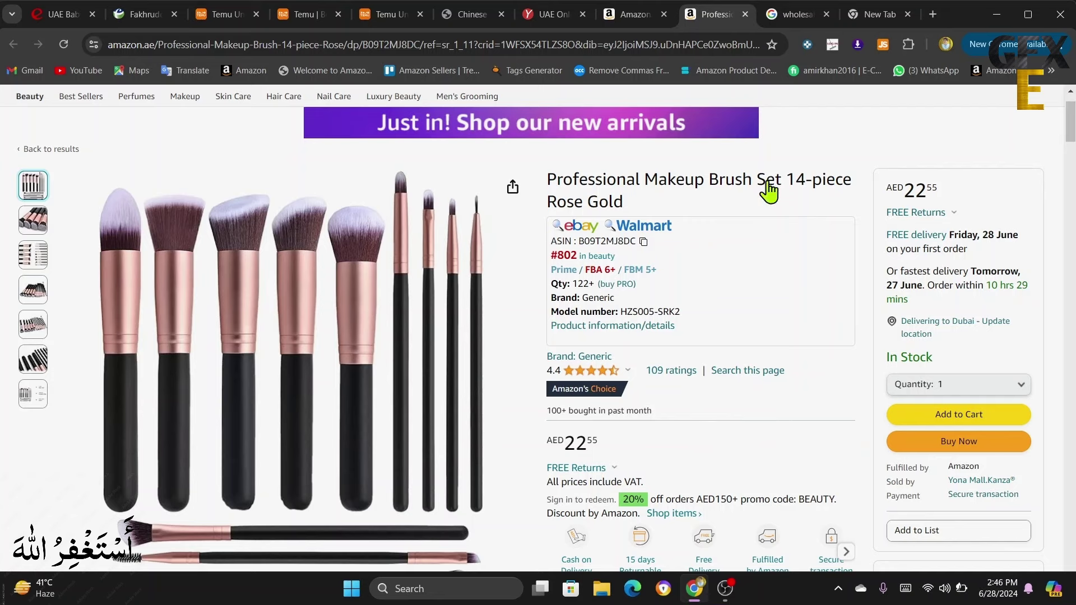
Step: Go through the "wholesalers uae" places list down to its end and view the wholesalers' locations on the map
click(791, 14)
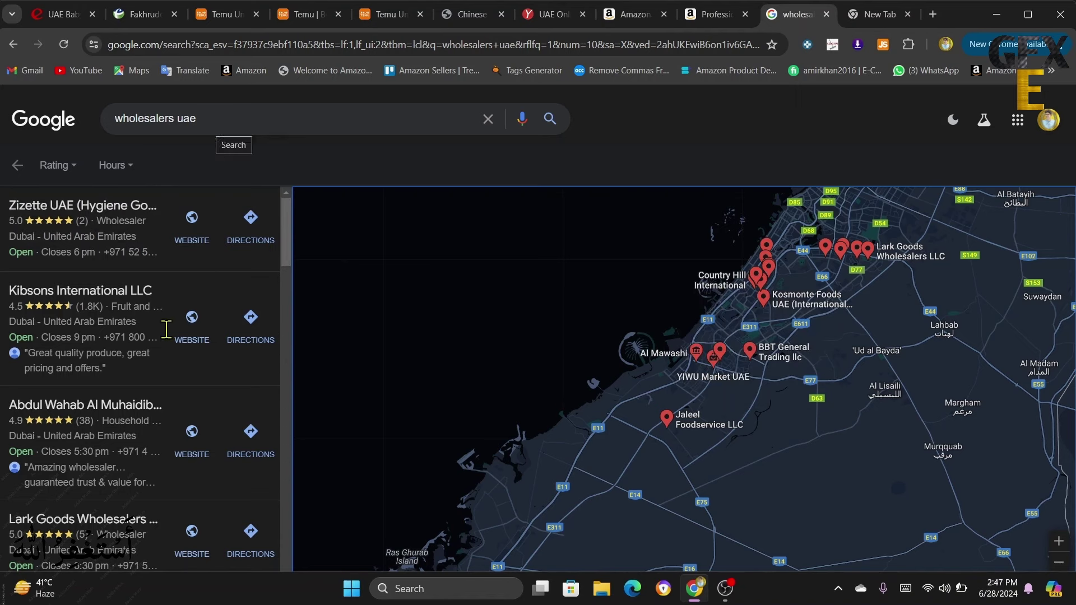
scroll(144, 435, down, 10)
scroll(146, 436, down, 15)
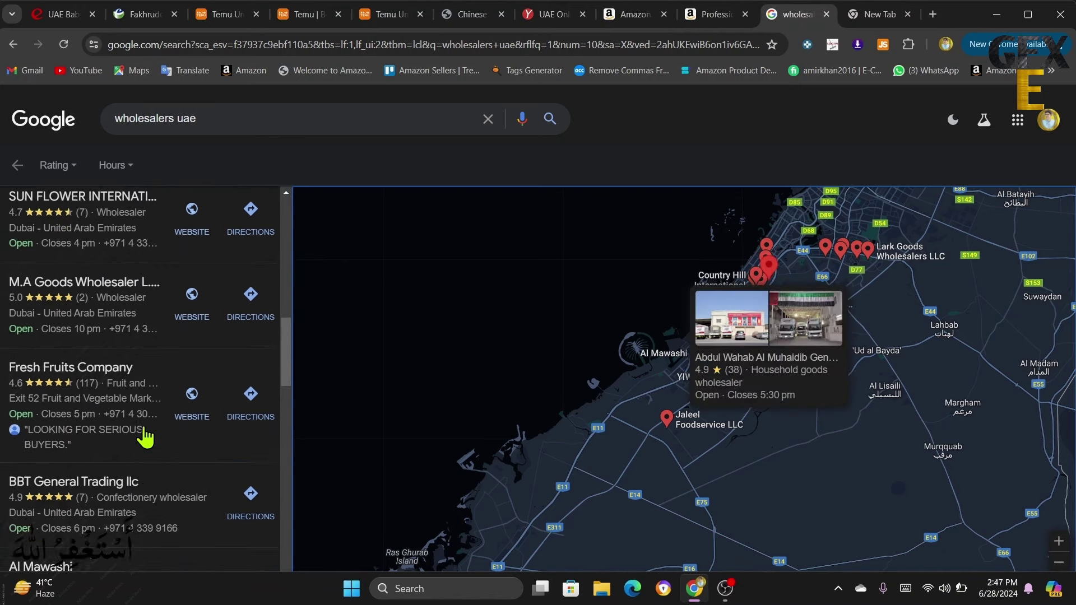
scroll(146, 436, down, 8)
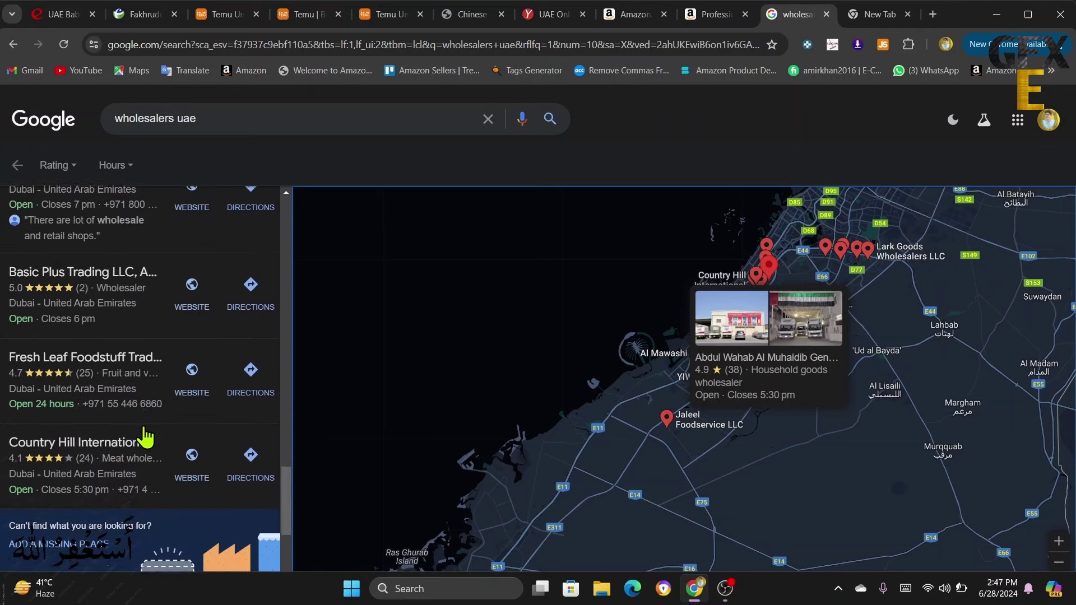
scroll(150, 436, up, 6)
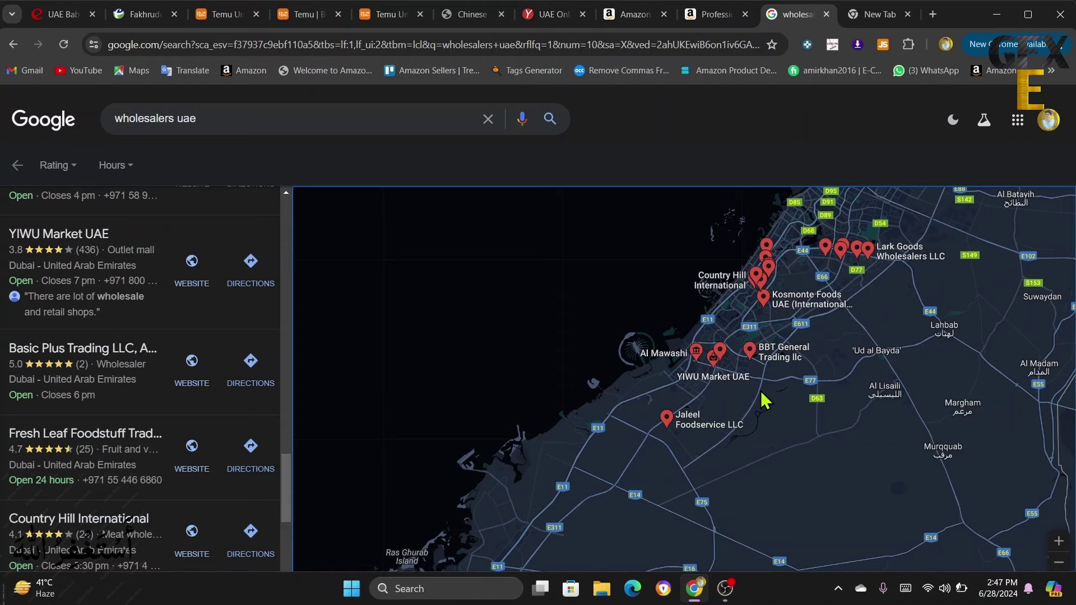
scroll(764, 399, up, 2)
scroll(760, 401, down, 4)
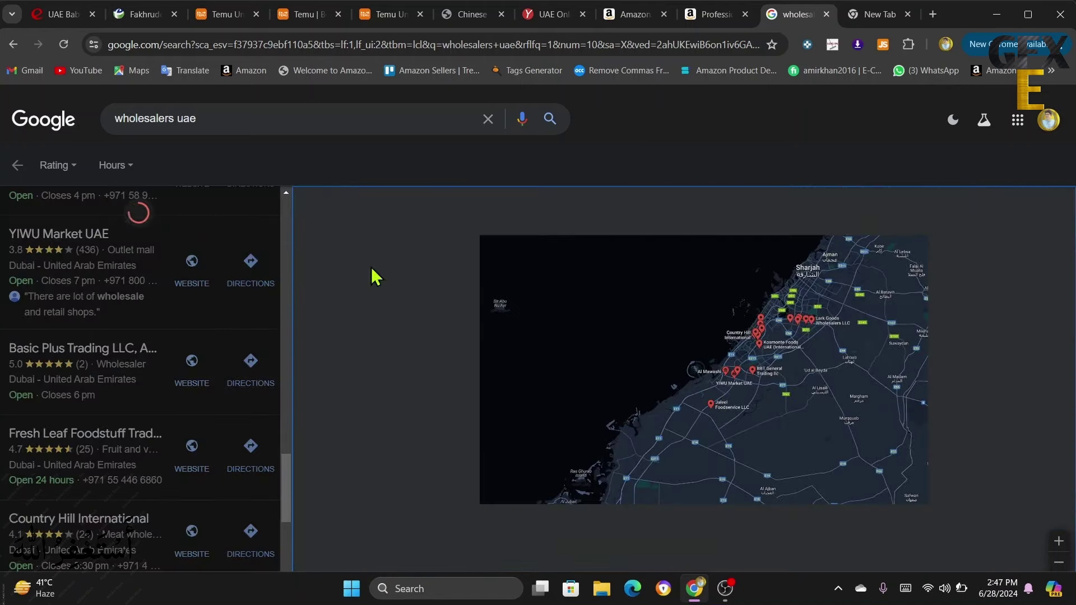
Step: Go back to the main "wholesalers uae" search results and look through the wholesale websites listed there
click(13, 44)
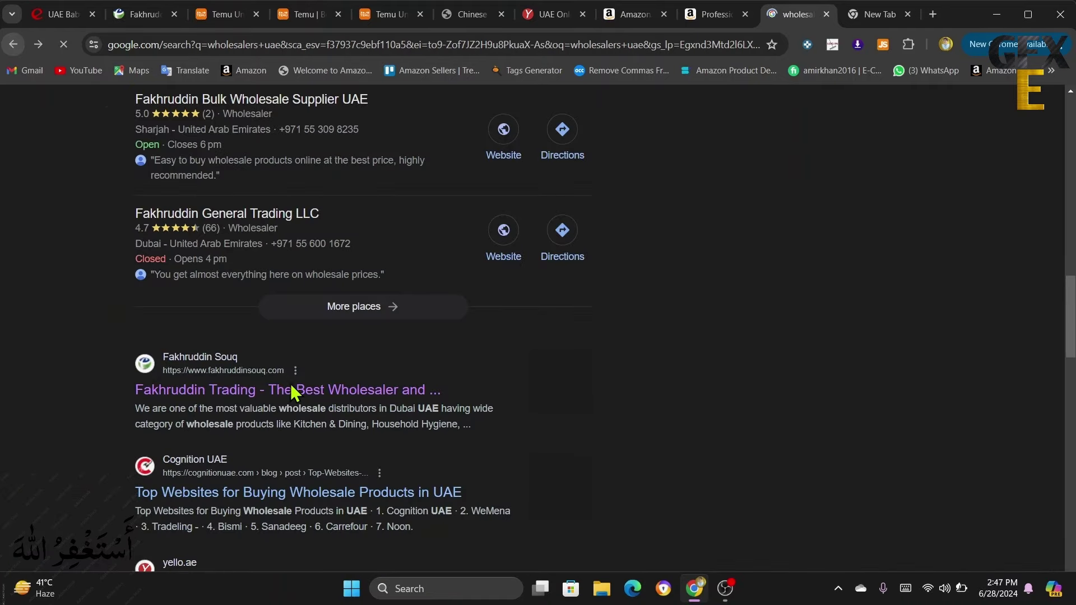
scroll(305, 387, down, 3)
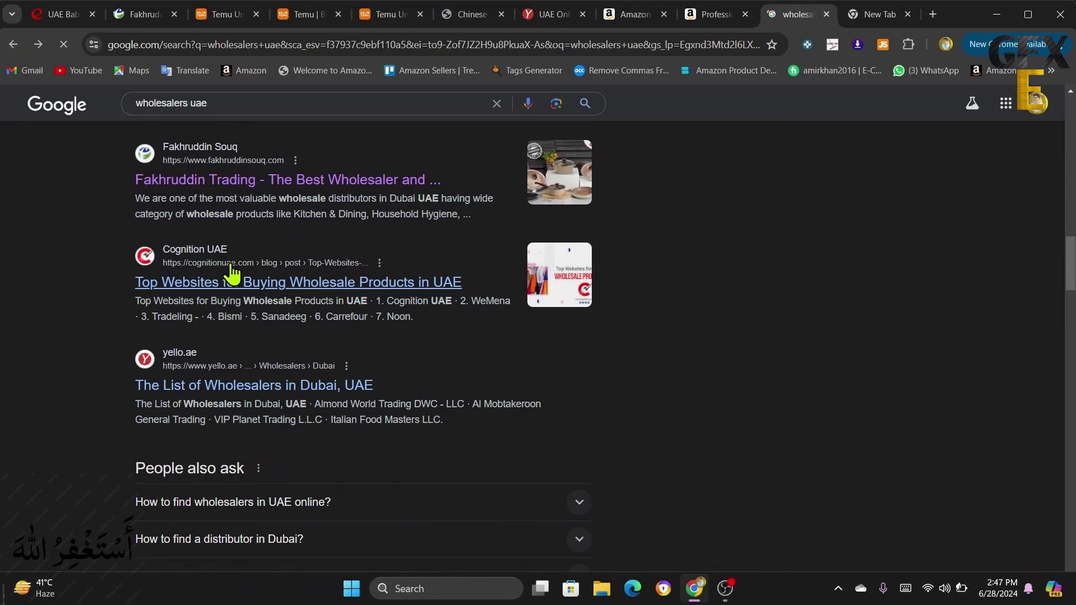
scroll(310, 412, down, 5)
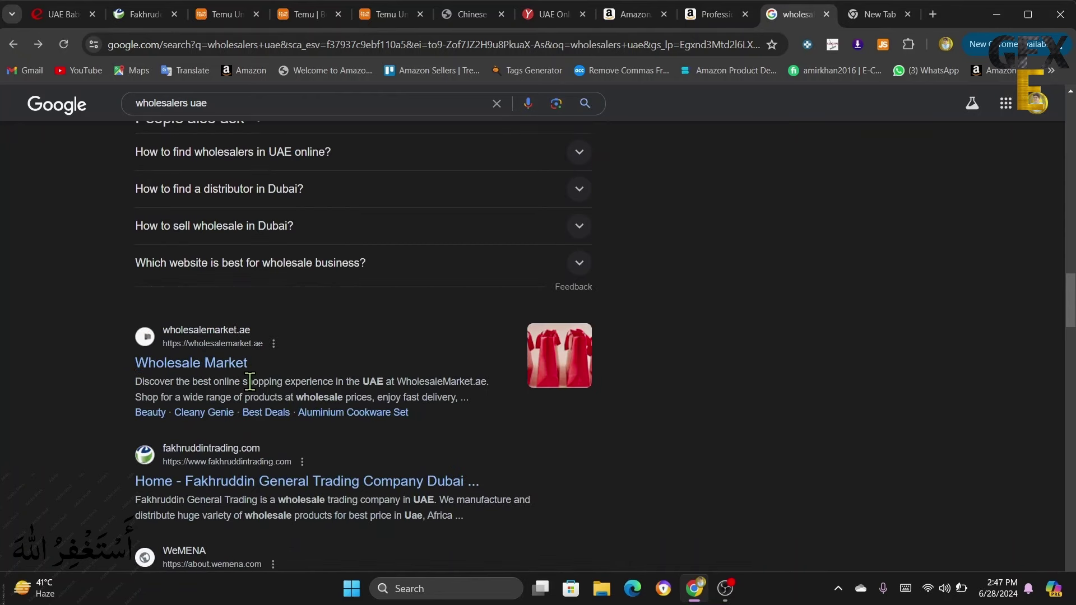
scroll(368, 414, down, 2)
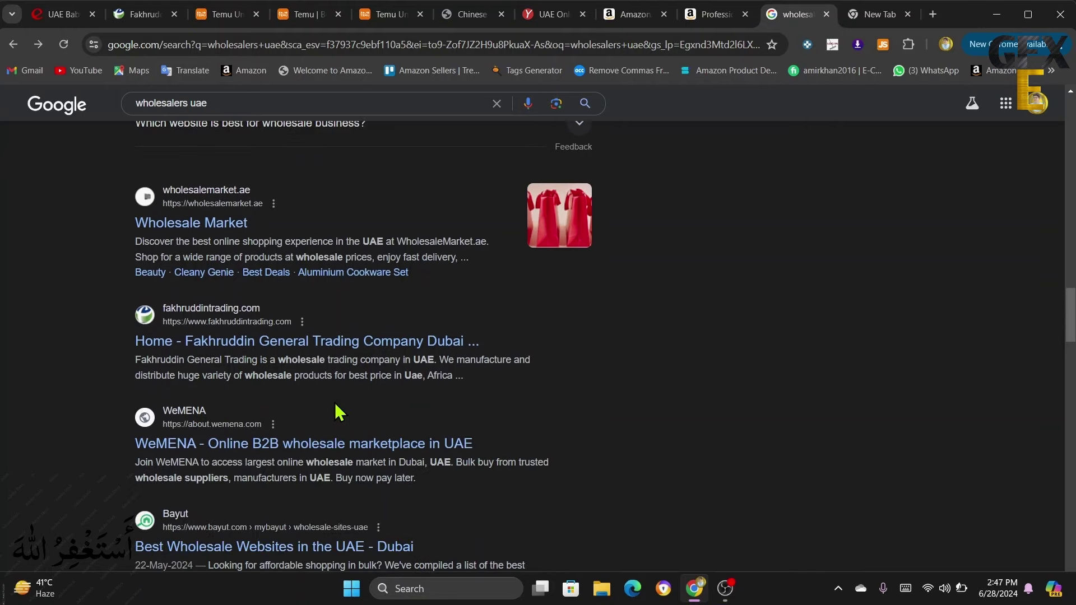
scroll(346, 413, down, 8)
scroll(346, 414, up, 17)
scroll(346, 413, up, 10)
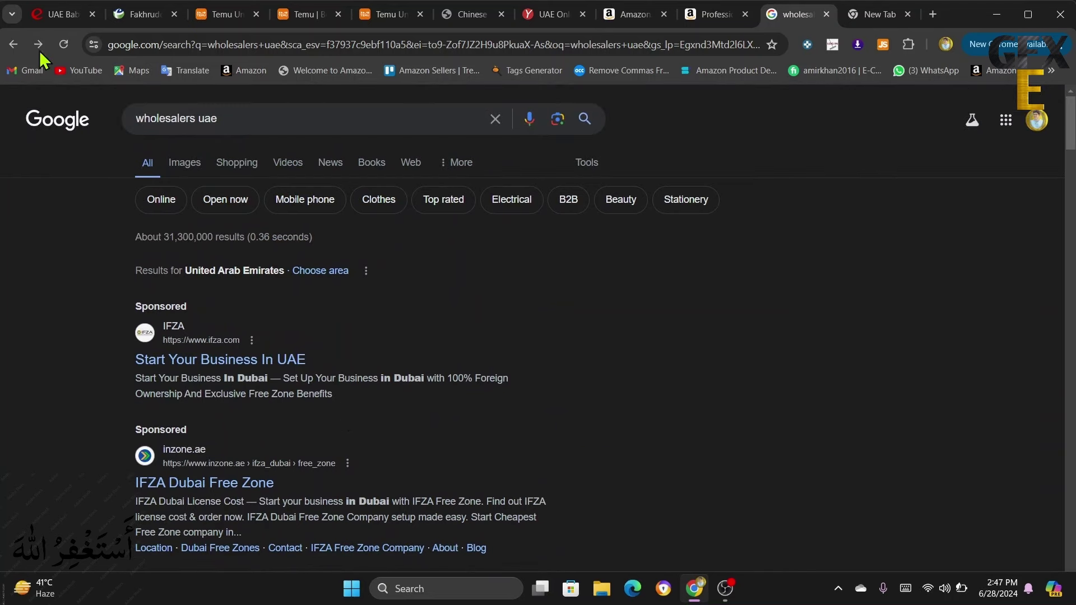
Step: Switch to TradeFord's UAE baby products page and look through its baby product filters and product categories
click(61, 17)
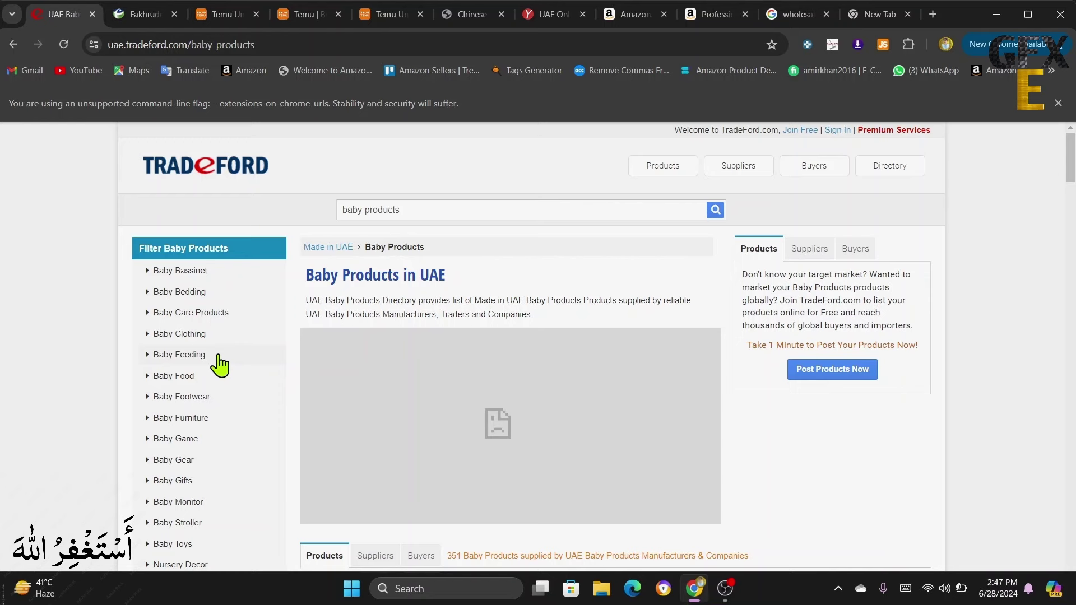
scroll(212, 421, down, 2)
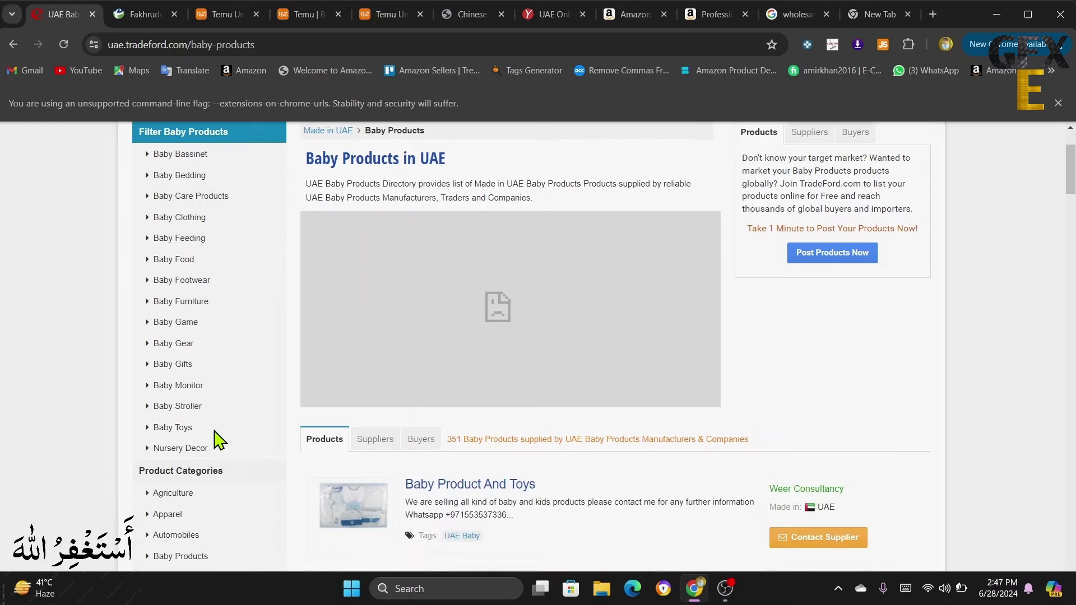
scroll(215, 441, down, 2)
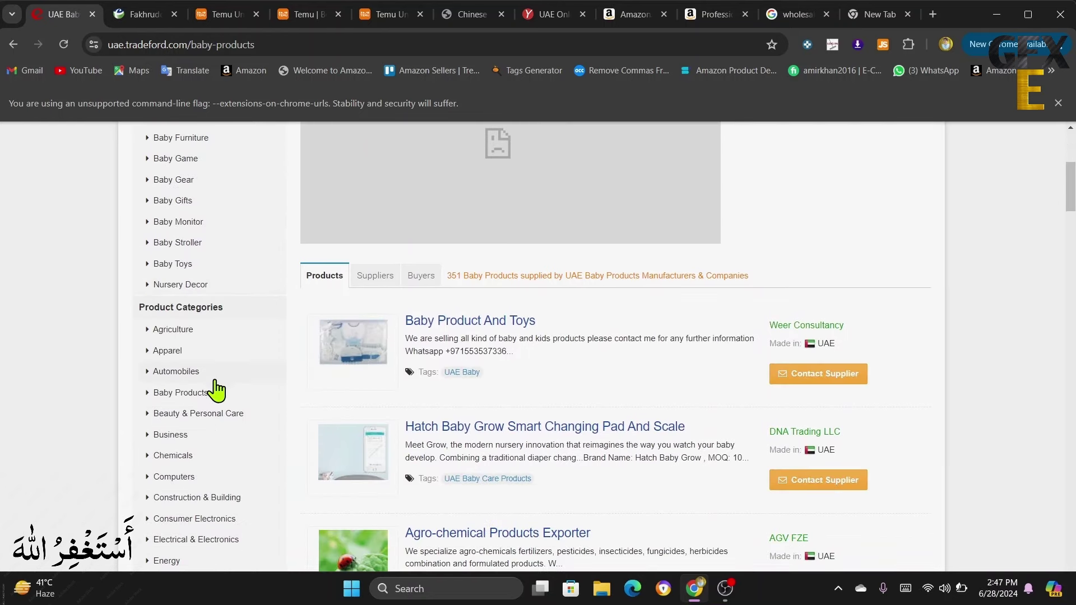
scroll(207, 474, down, 3)
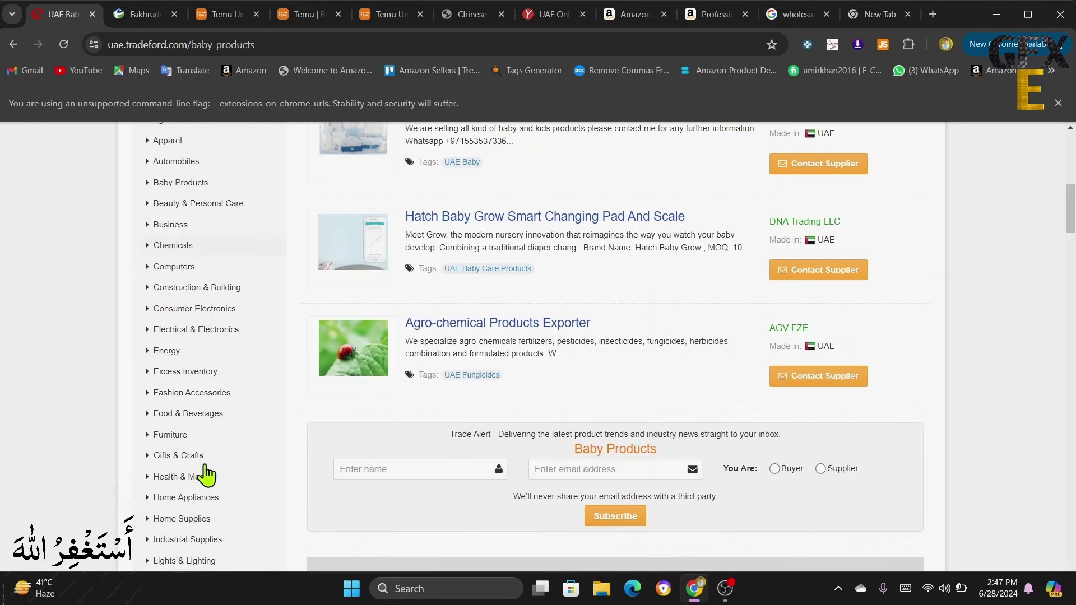
scroll(219, 476, up, 5)
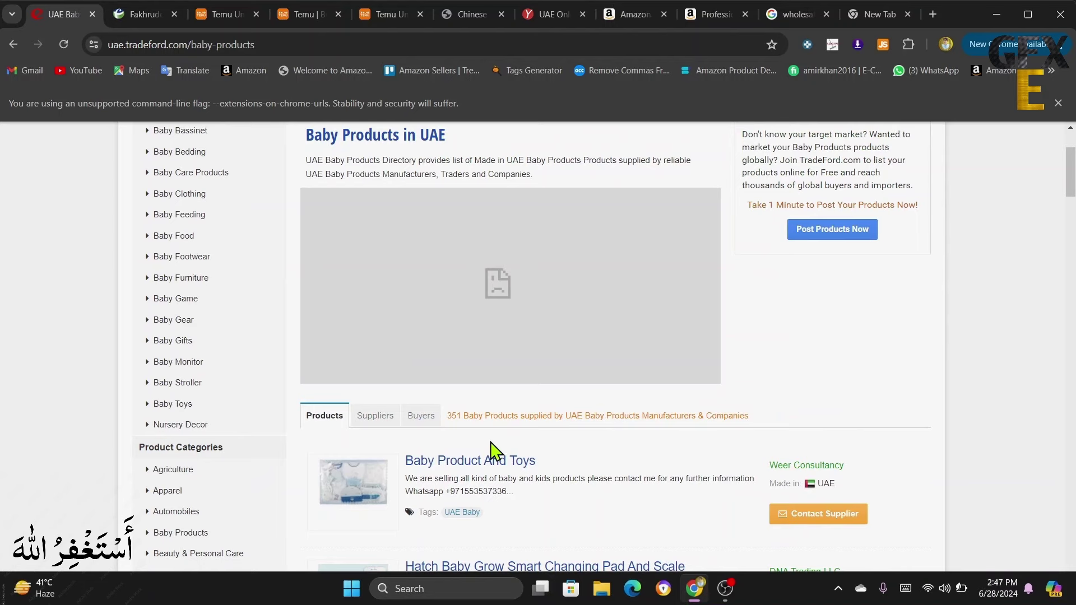
scroll(476, 418, up, 2)
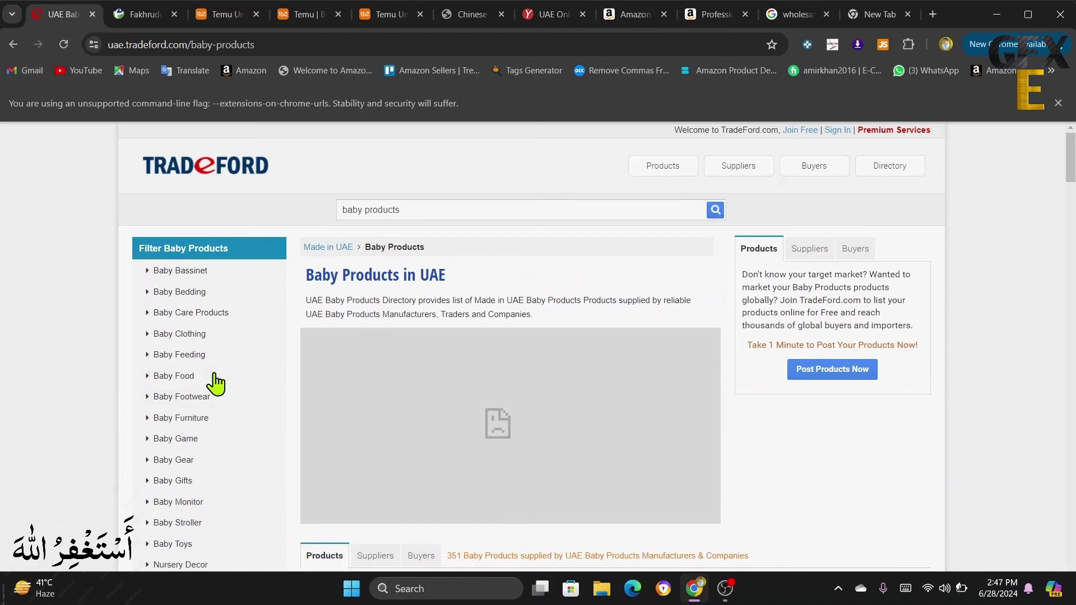
Step: Examine the baby product entries on TradeFord along with their supplier names and contact options
scroll(420, 505, down, 4)
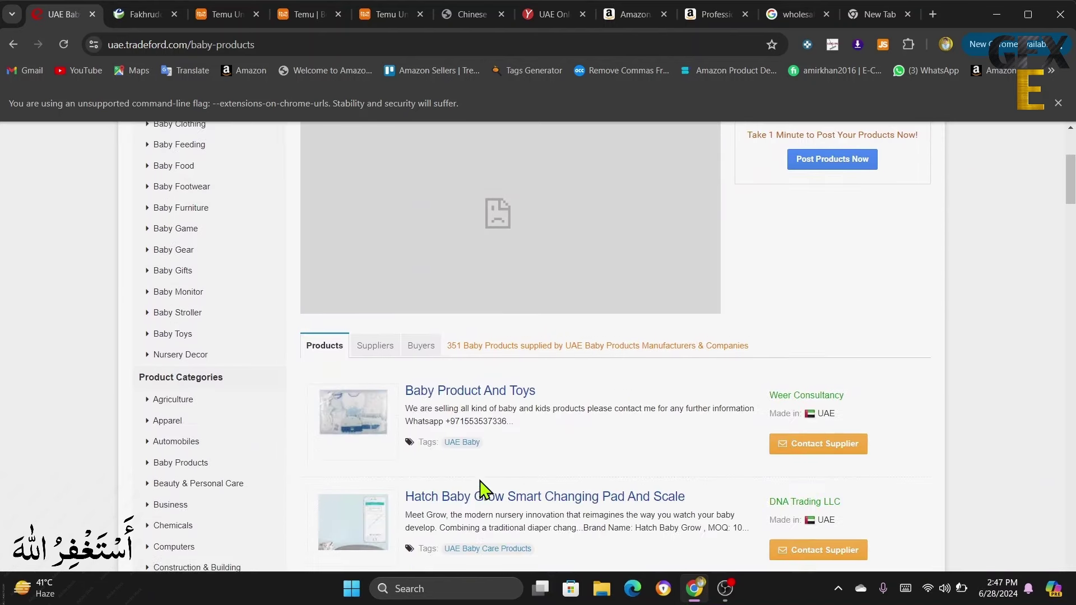
scroll(548, 445, down, 1)
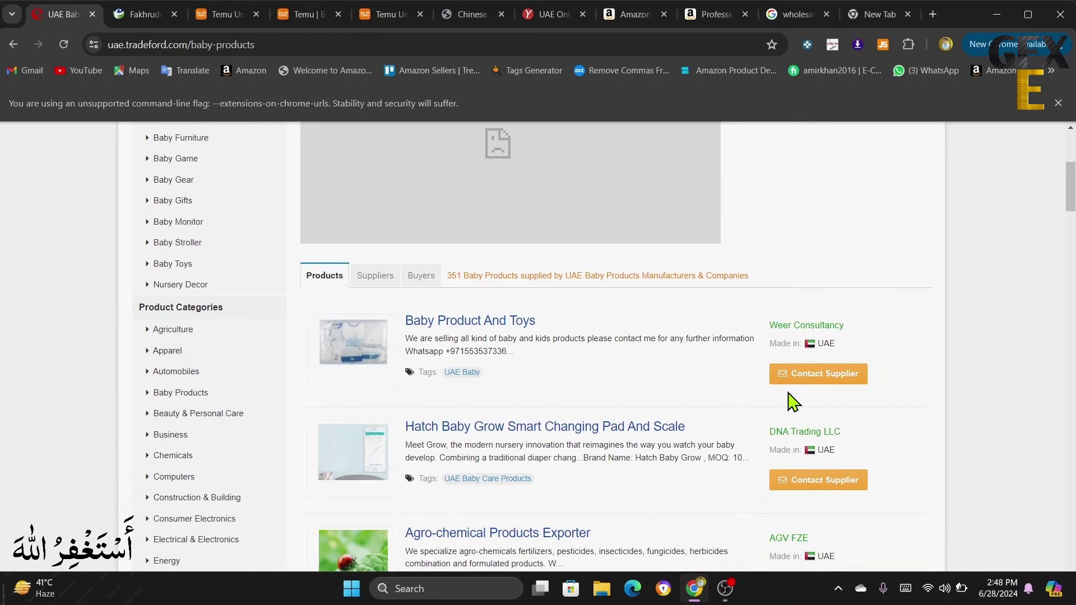
scroll(552, 396, down, 2)
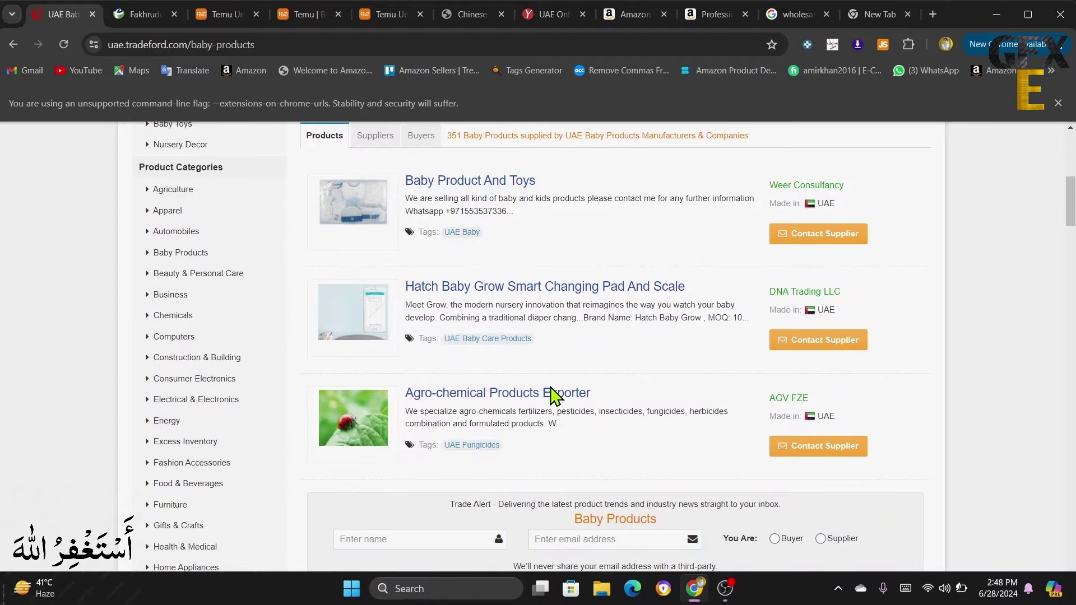
scroll(555, 396, up, 2)
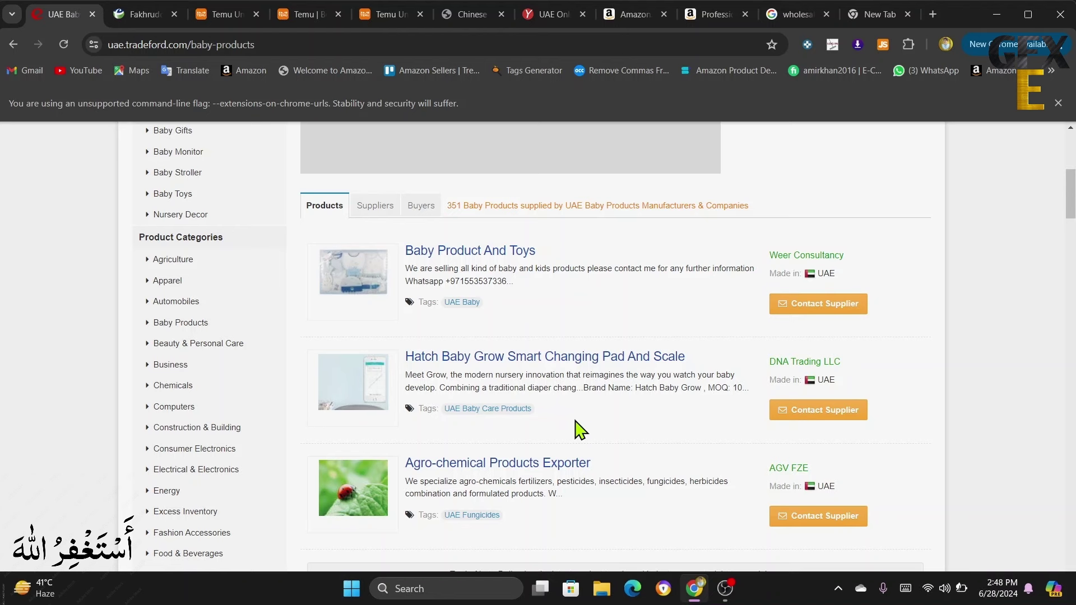
scroll(577, 429, up, 3)
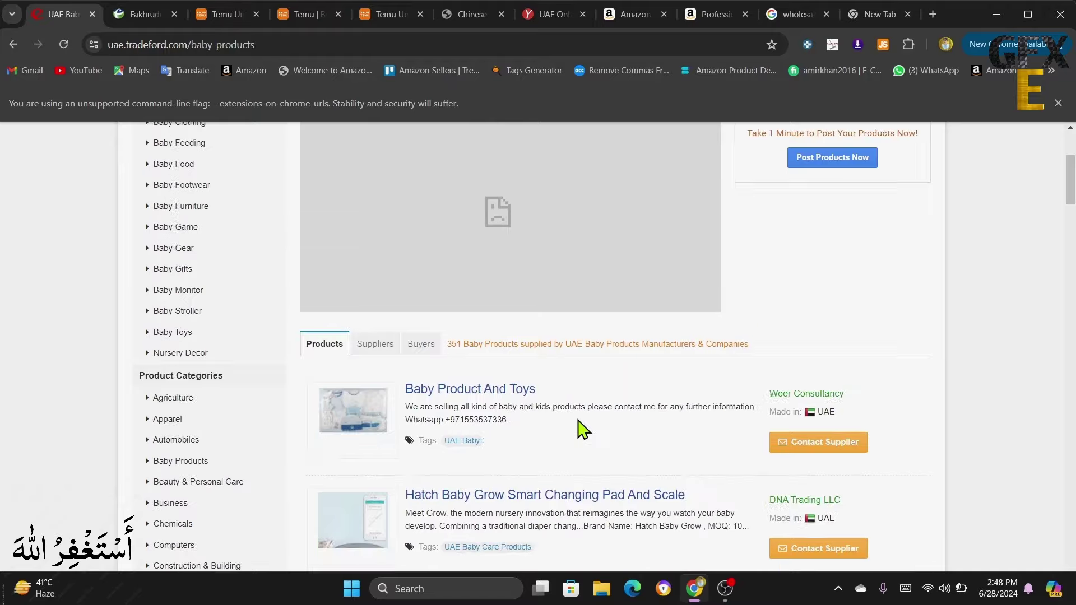
Step: Switch to Fakhruddin Souq's wholesale site and check it against the Amazon.ae listing of the 14-piece makeup brush set
scroll(336, 280, up, 4)
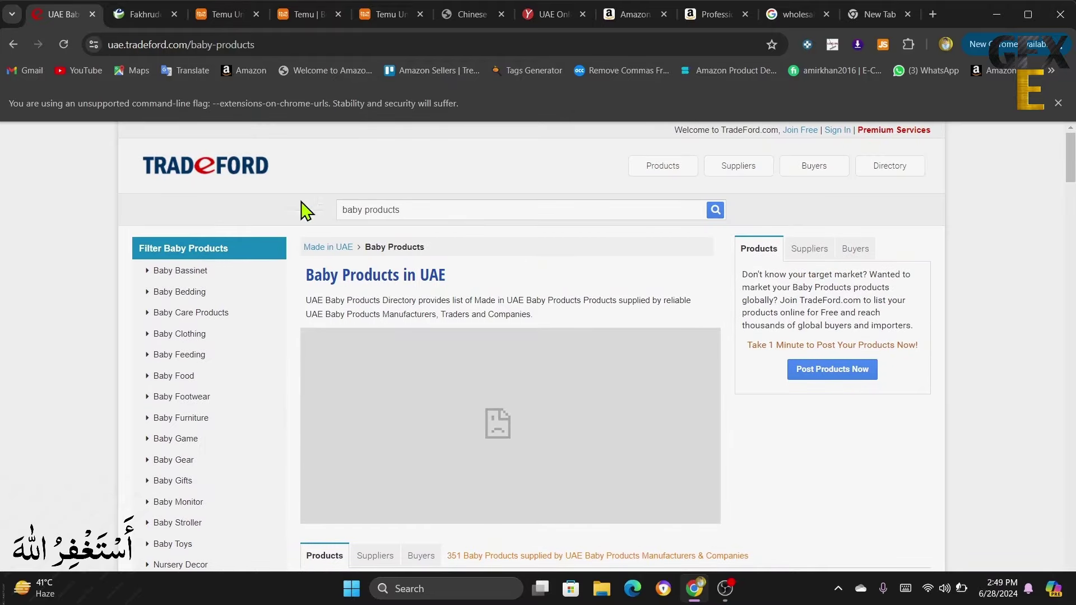
click(135, 17)
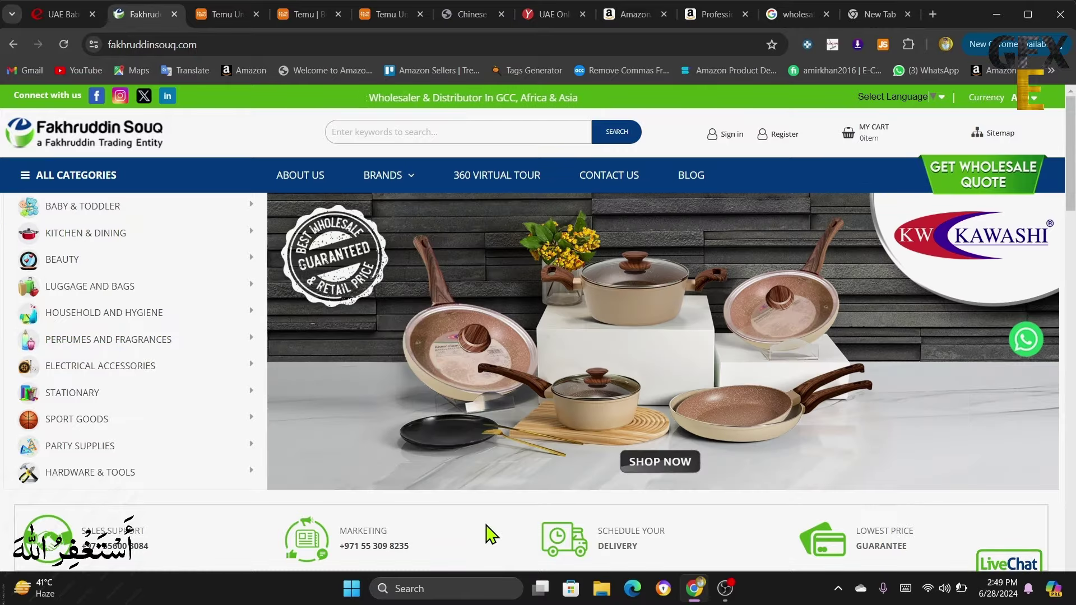
click(711, 17)
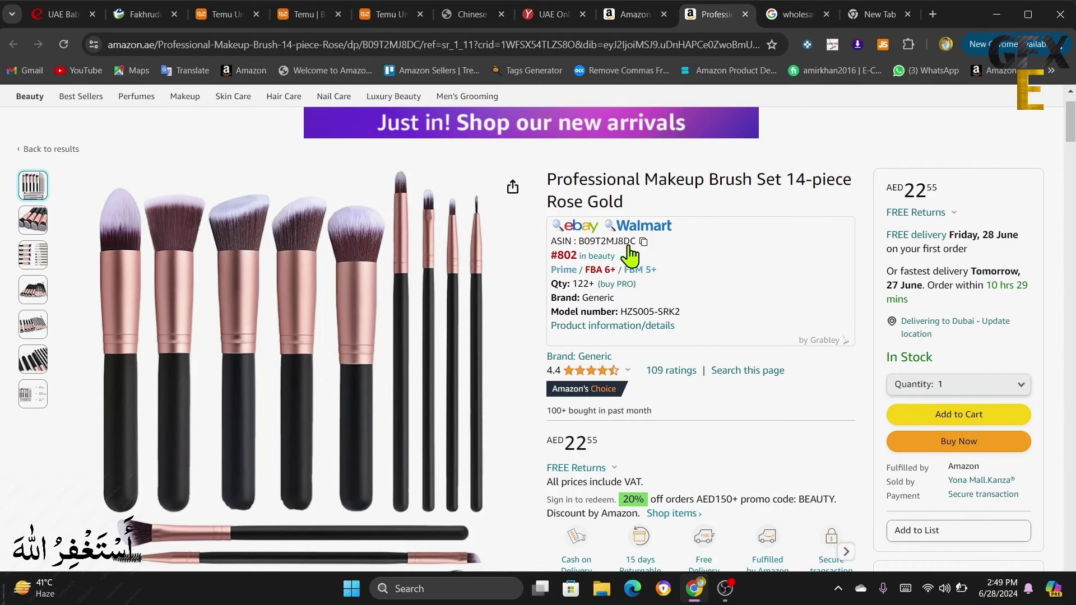
click(144, 17)
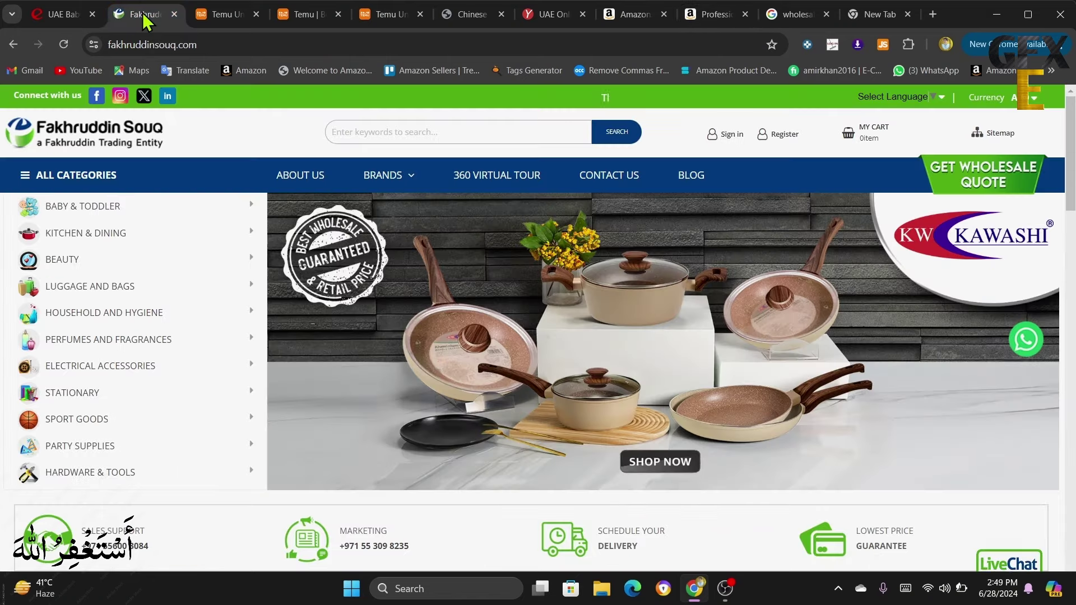
Step: Look through Fakhruddin Souq's list of brands and its product categories, including Luggage and Bags
mouse_move(407, 182)
scroll(409, 383, down, 3)
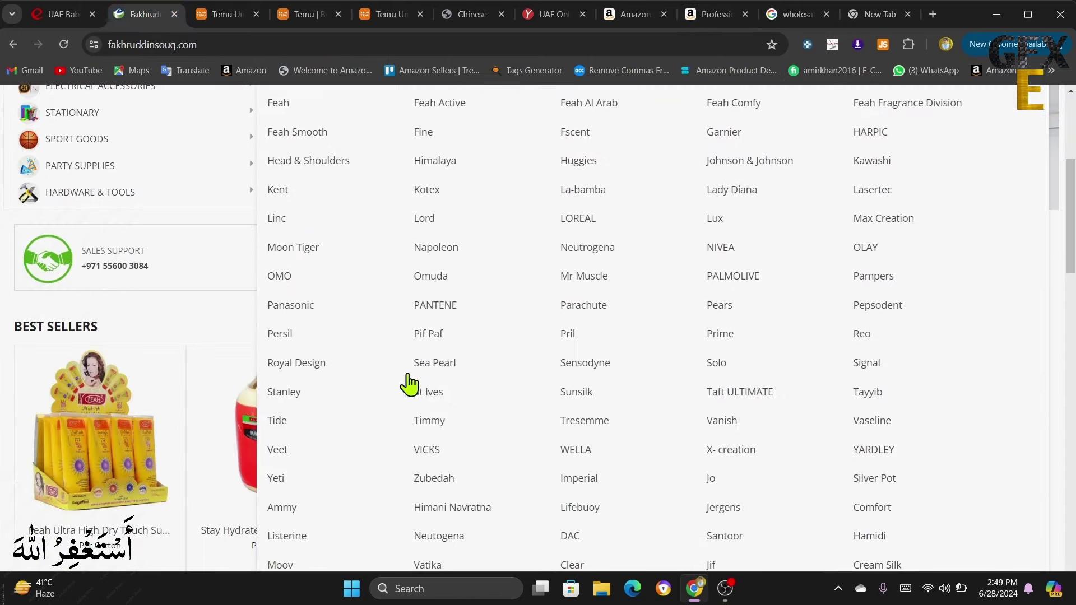
scroll(493, 232, up, 3)
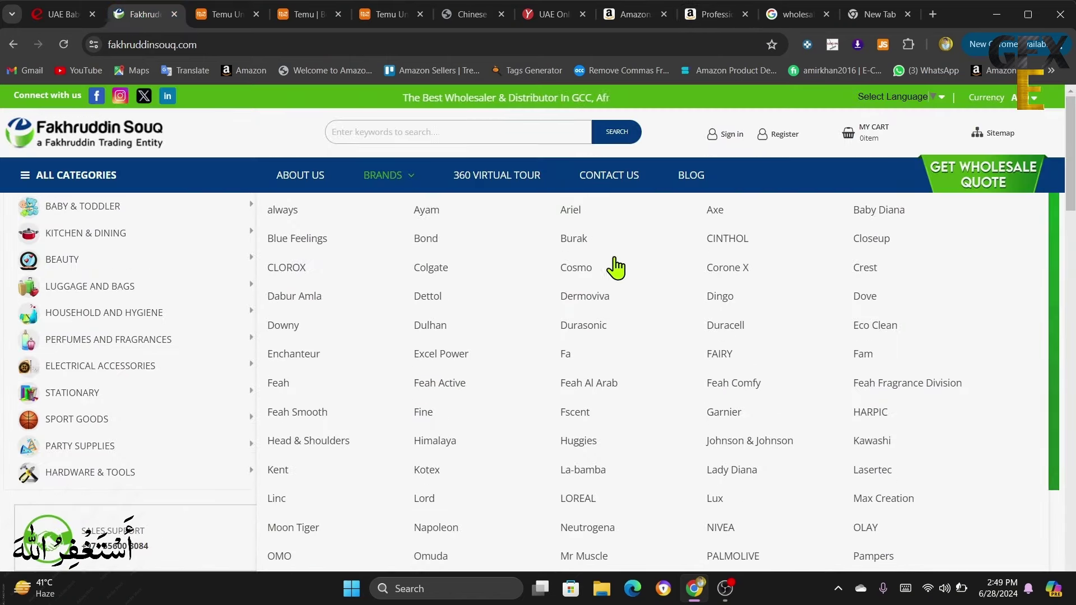
mouse_move(79, 293)
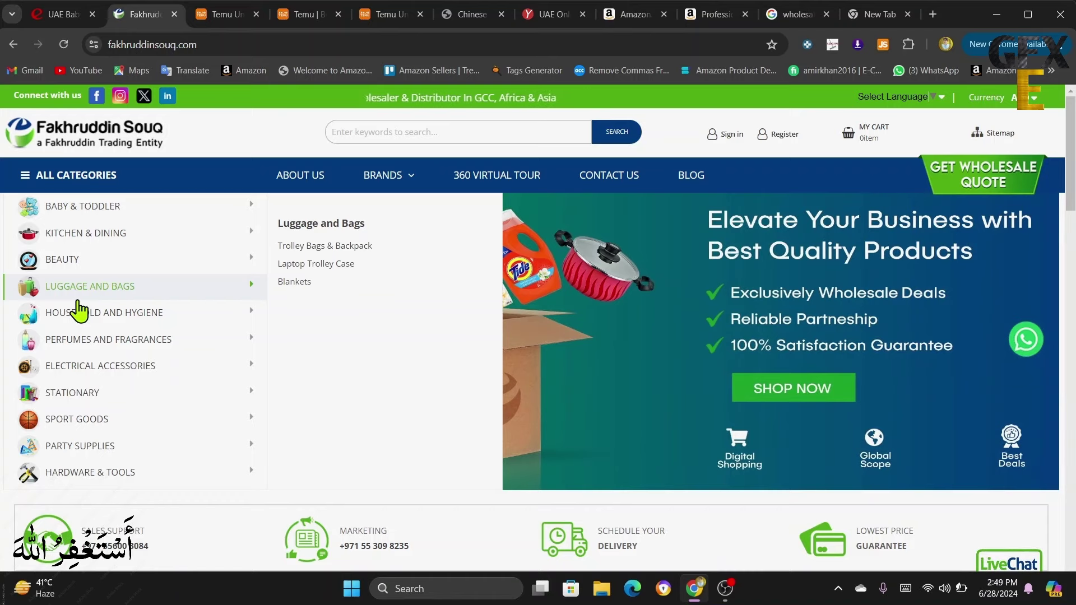
mouse_move(81, 311)
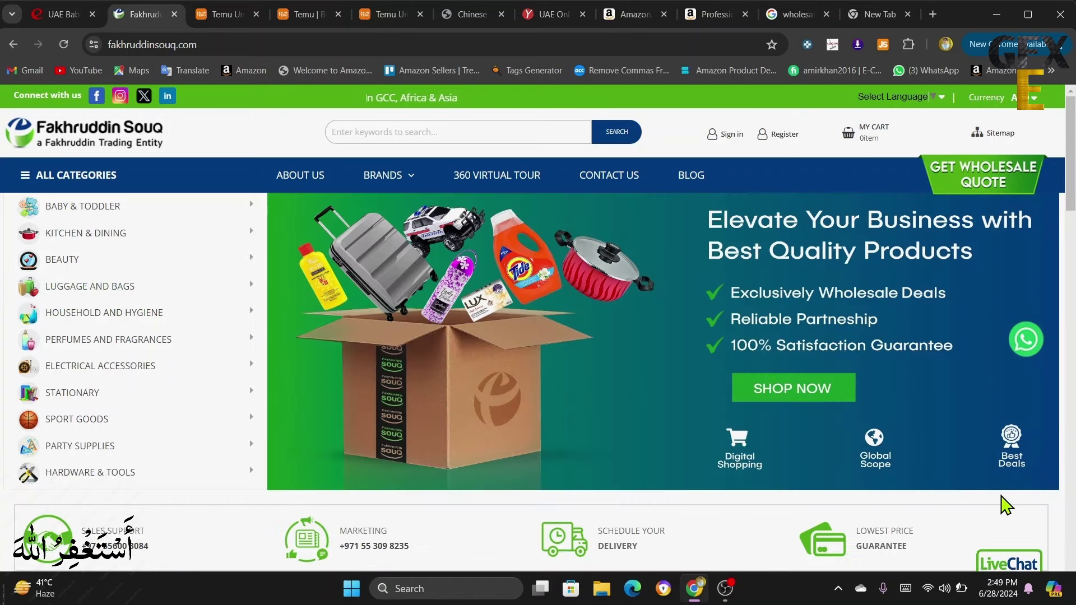
Step: Examine the best sellers and flagship brands products on Fakhruddin Souq's home page, then return to its start
scroll(637, 509, down, 5)
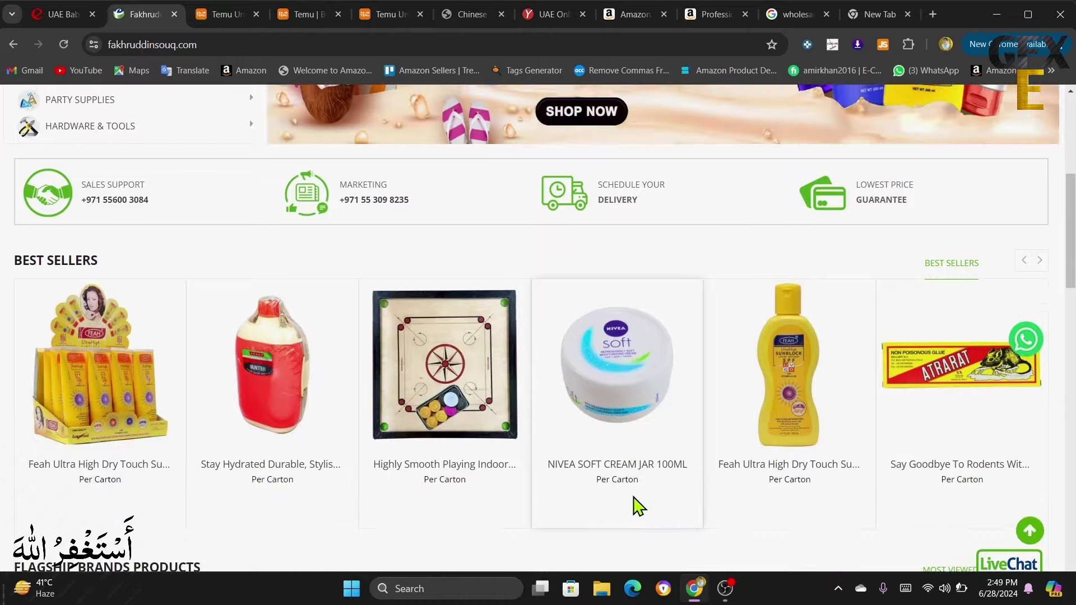
scroll(639, 506, up, 3)
scroll(639, 506, down, 4)
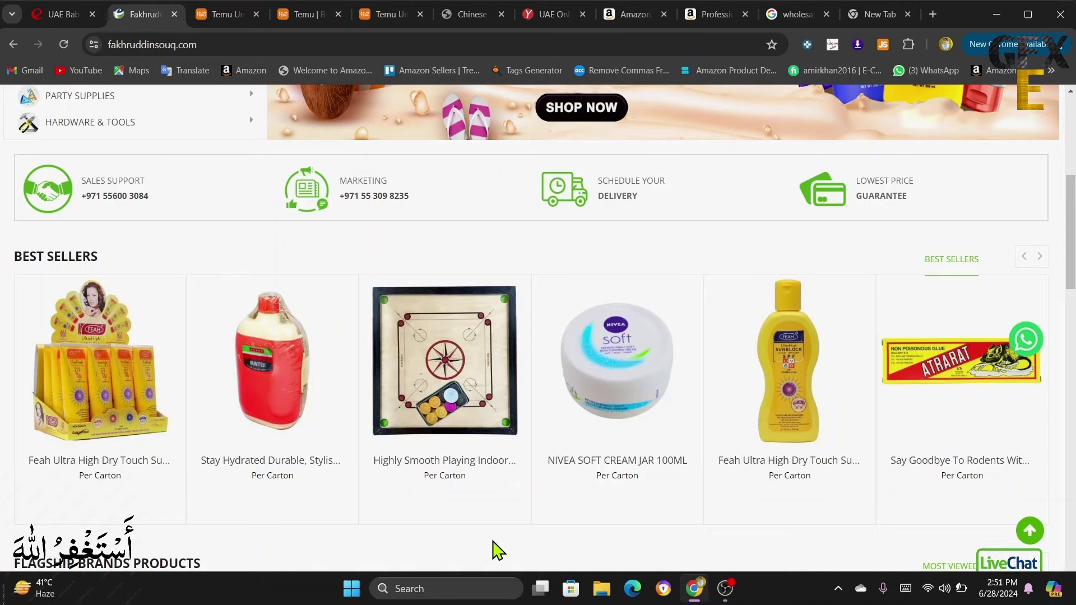
scroll(499, 552, down, 5)
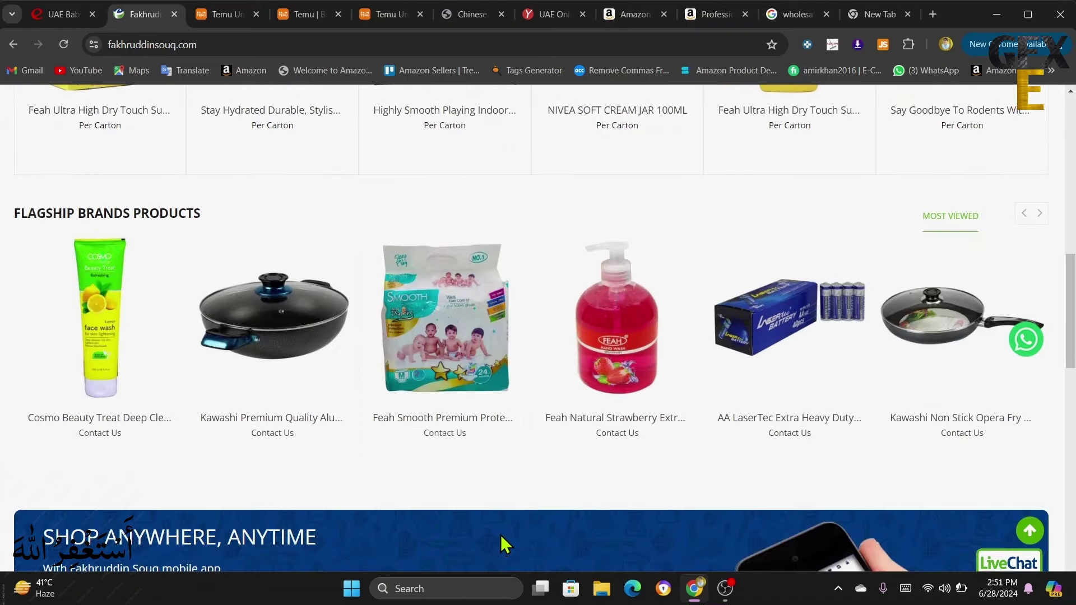
scroll(502, 538, up, 4)
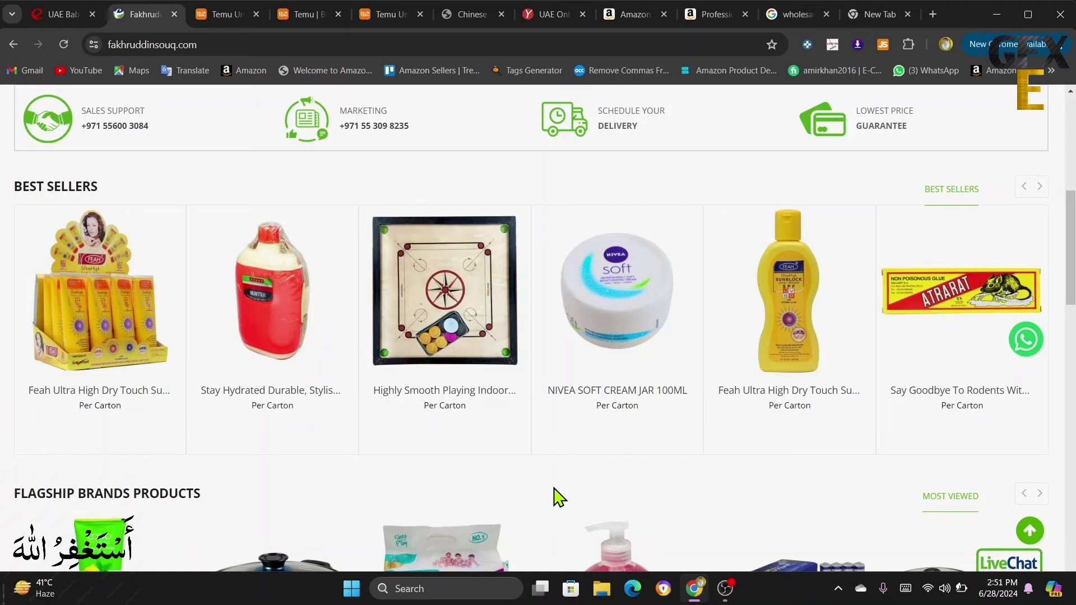
scroll(558, 498, up, 8)
scroll(553, 498, down, 6)
scroll(549, 496, up, 6)
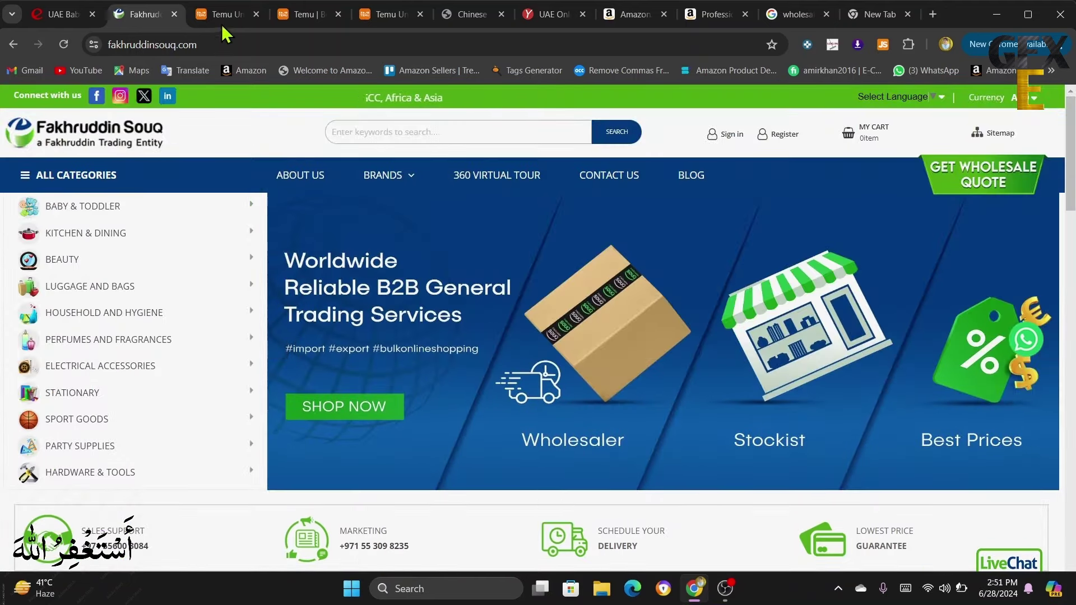
Step: Switch to Temu's UAE home page and skim its promotions and the start of its lightning deals
click(223, 14)
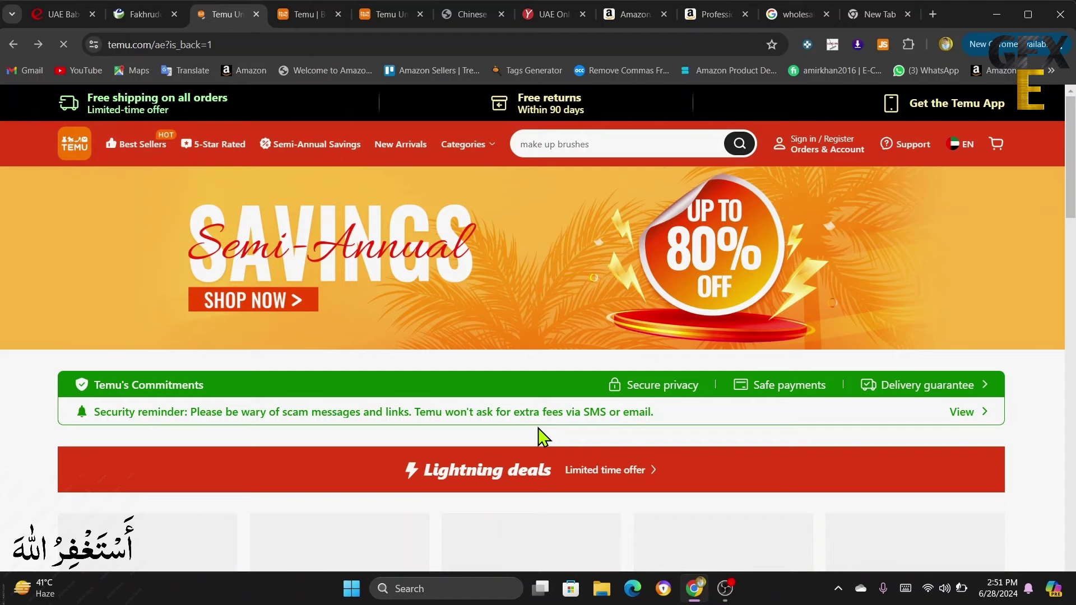
scroll(539, 430, down, 6)
scroll(540, 430, up, 6)
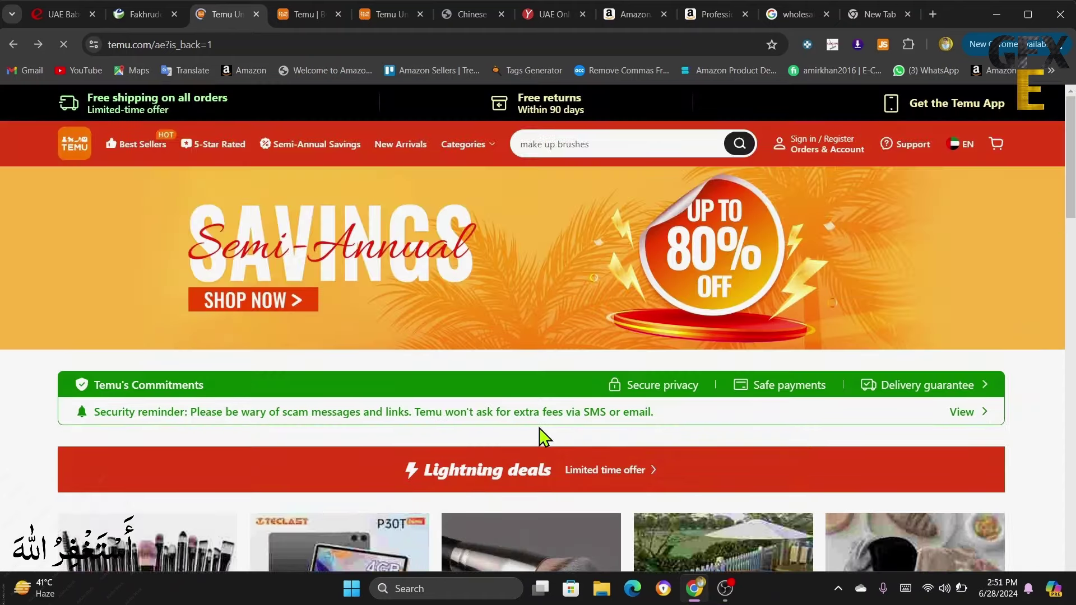
scroll(543, 437, down, 4)
scroll(544, 432, up, 3)
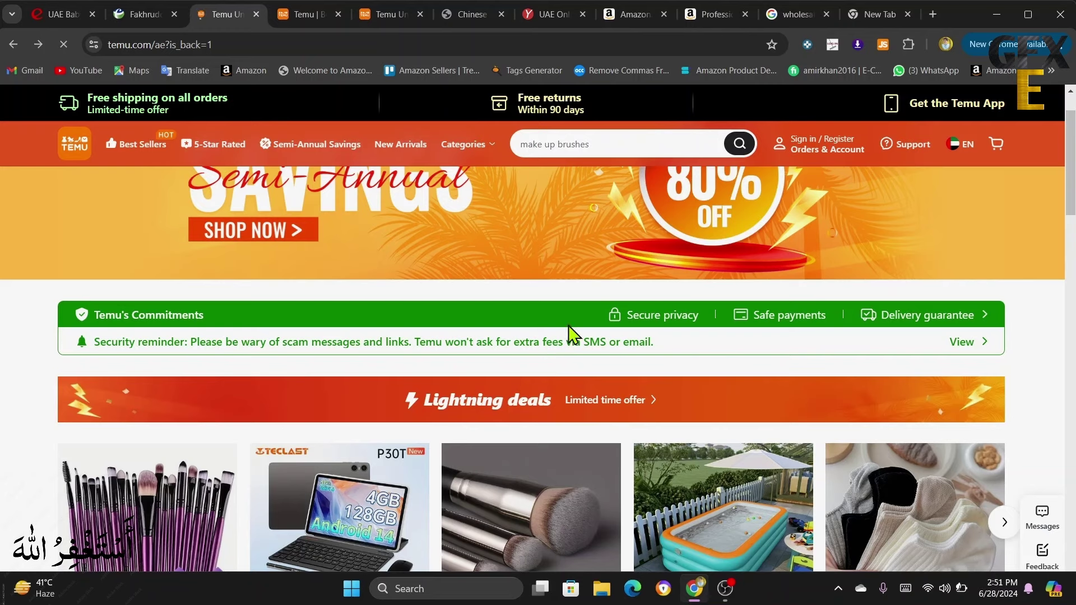
Step: Copy the title of the "Professional Makeup Brush Set 14-piece Rose Gold" listing on Amazon.ae and return to Temu's home page
click(729, 12)
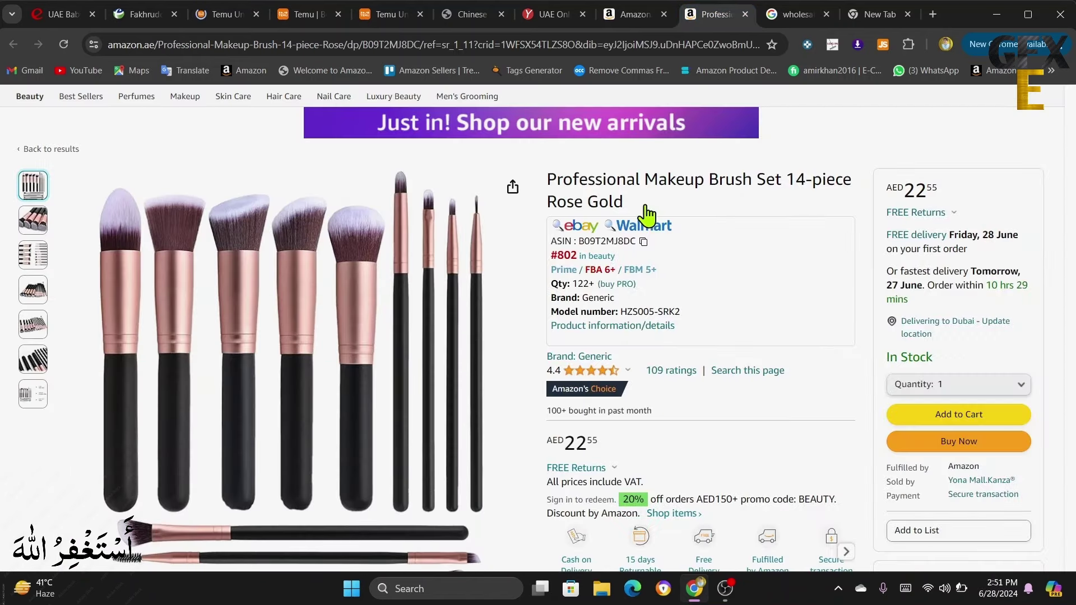
triple_click(653, 179)
right_click(656, 180)
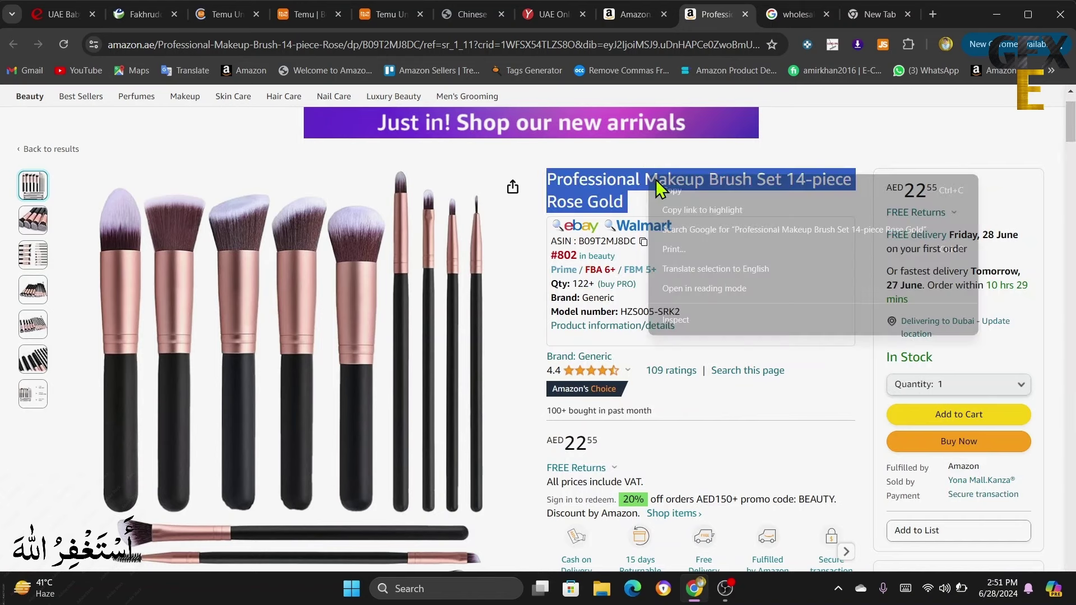
click(691, 193)
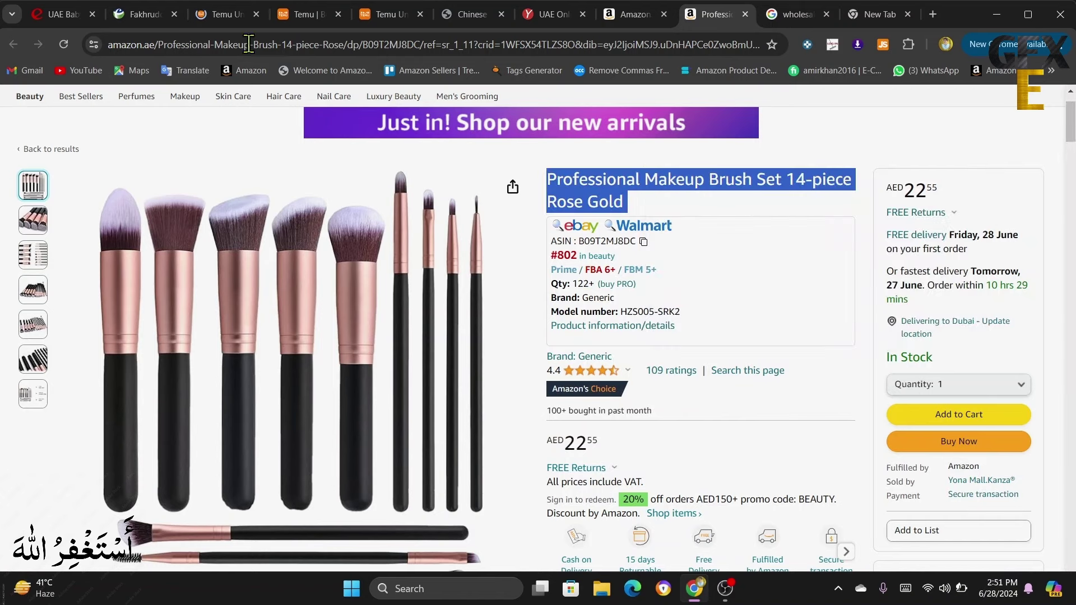
click(217, 12)
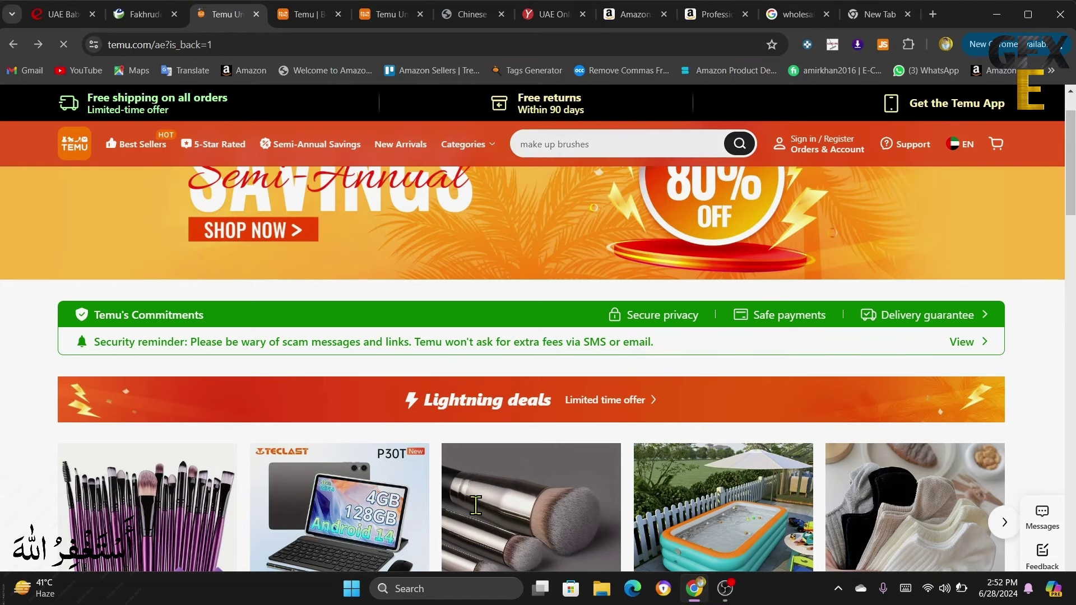
Step: Go through Temu's lightning deals, advancing the carousel twice to view more discounted products
scroll(487, 499, down, 3)
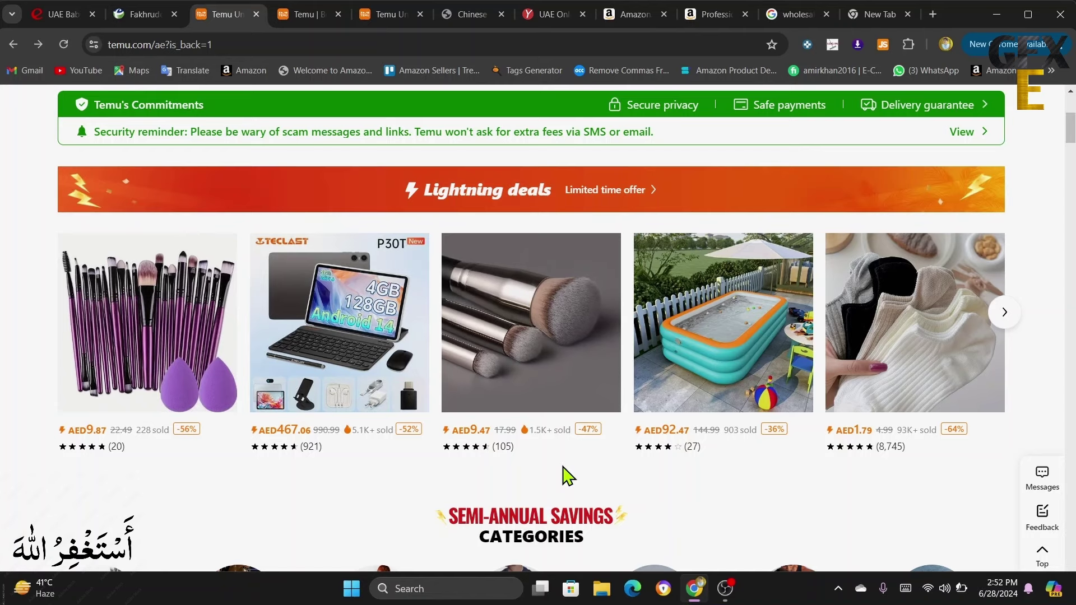
scroll(566, 476, down, 3)
scroll(595, 438, up, 3)
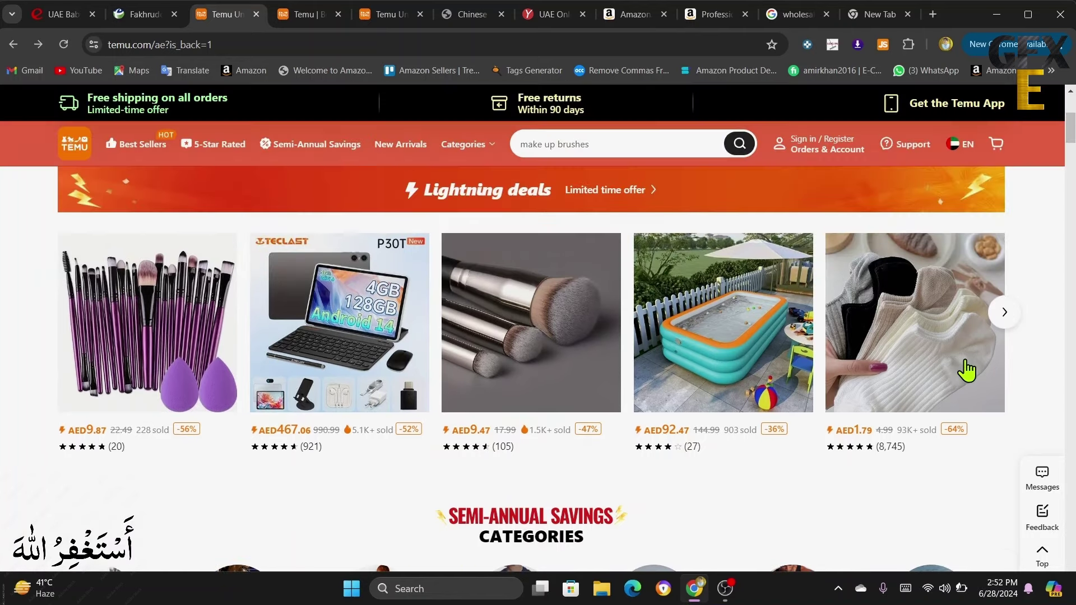
click(1005, 313)
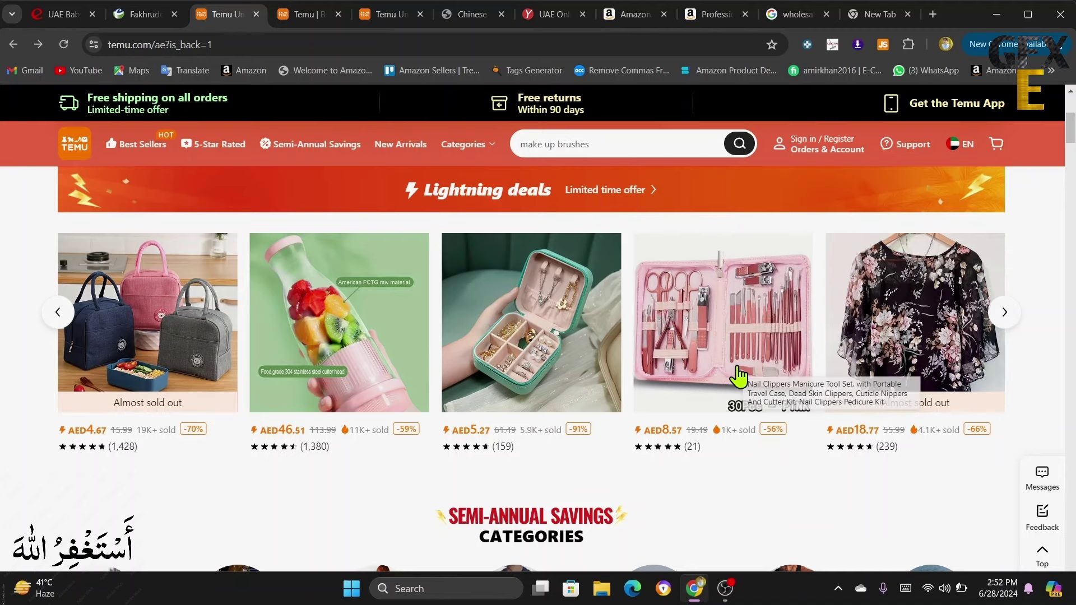
click(1003, 321)
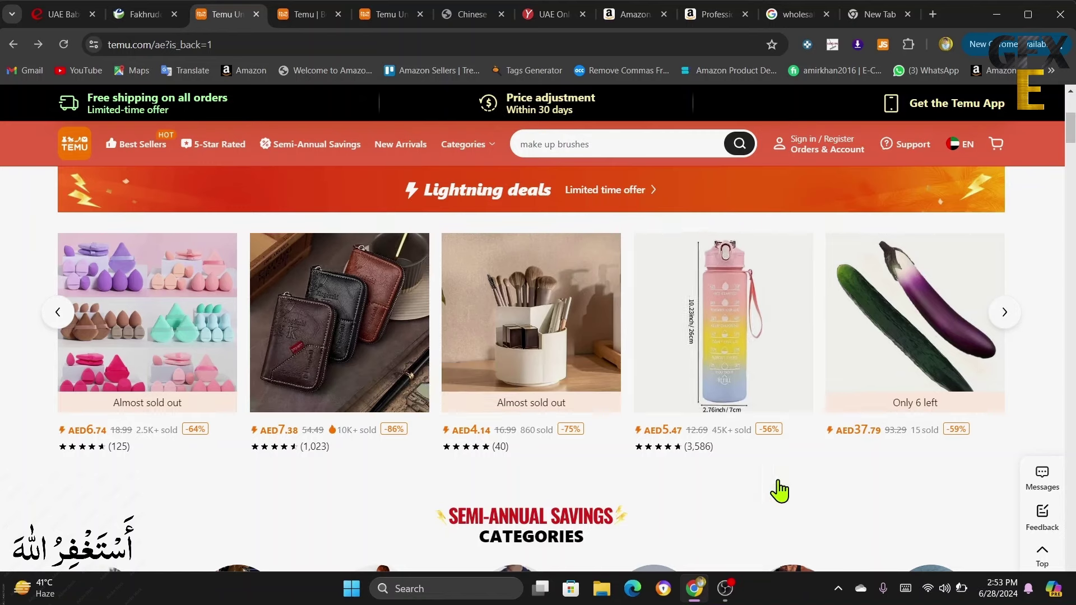
Step: Browse Temu's semi-annual savings categories and recommended products with their prices and sales, then return to the start of the page
scroll(624, 480, down, 3)
scroll(621, 479, down, 10)
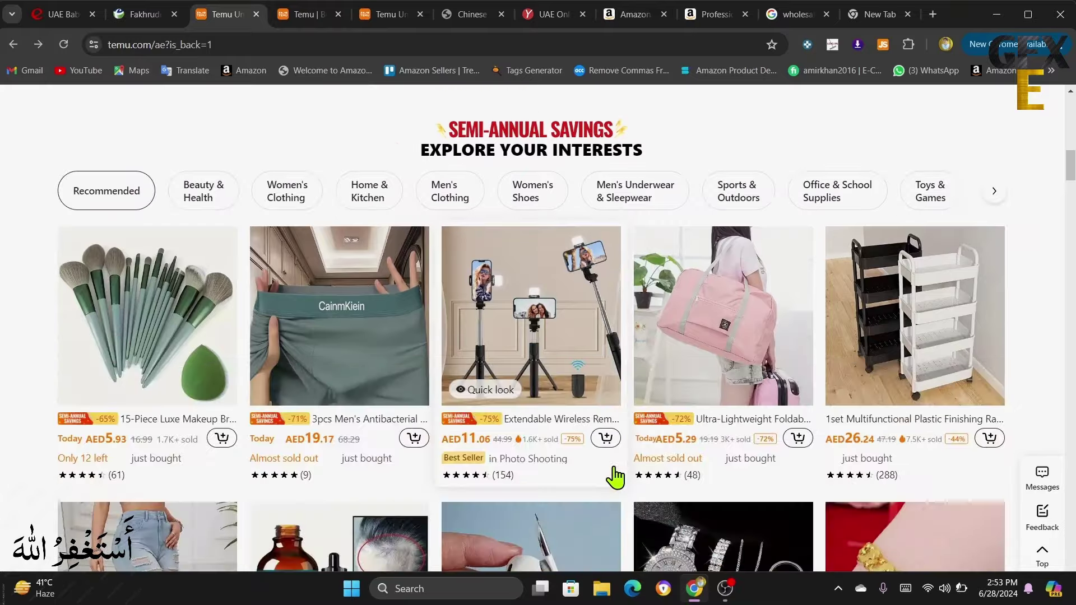
scroll(616, 478, up, 12)
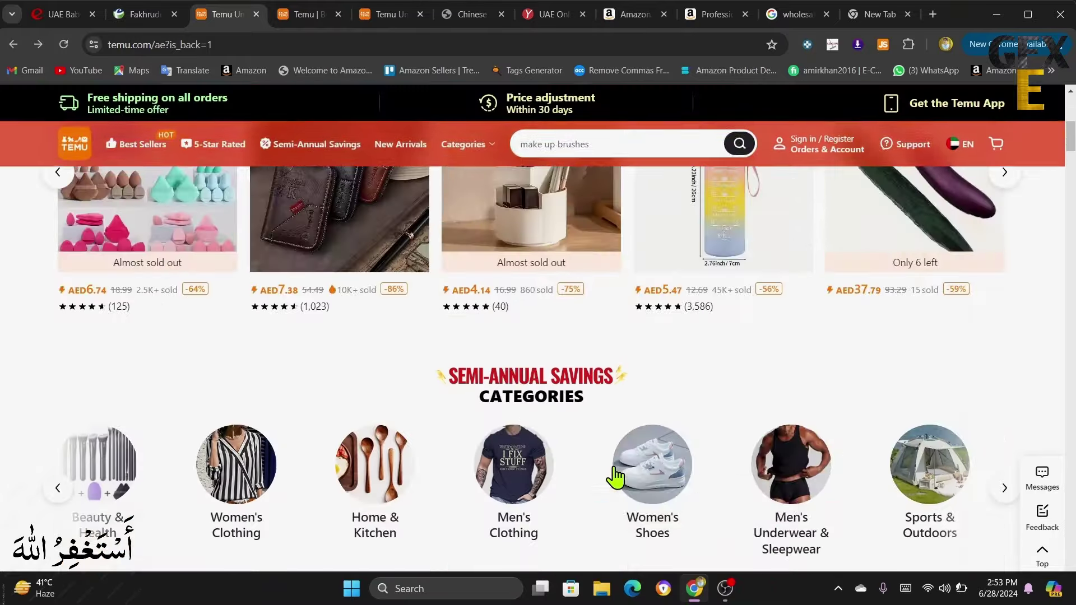
scroll(615, 477, down, 12)
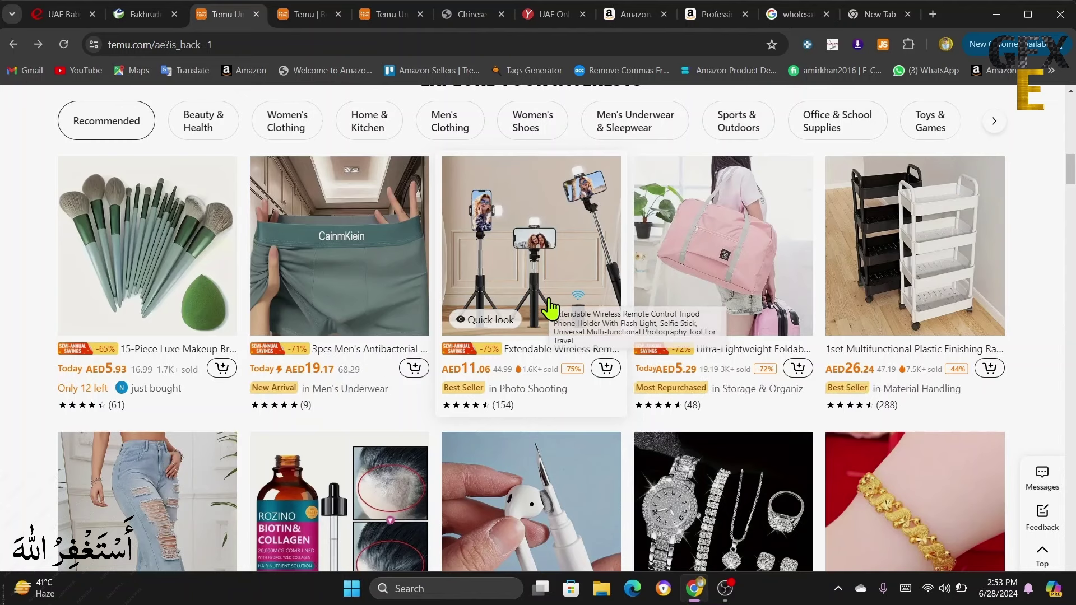
scroll(550, 307, down, 3)
scroll(549, 312, down, 1)
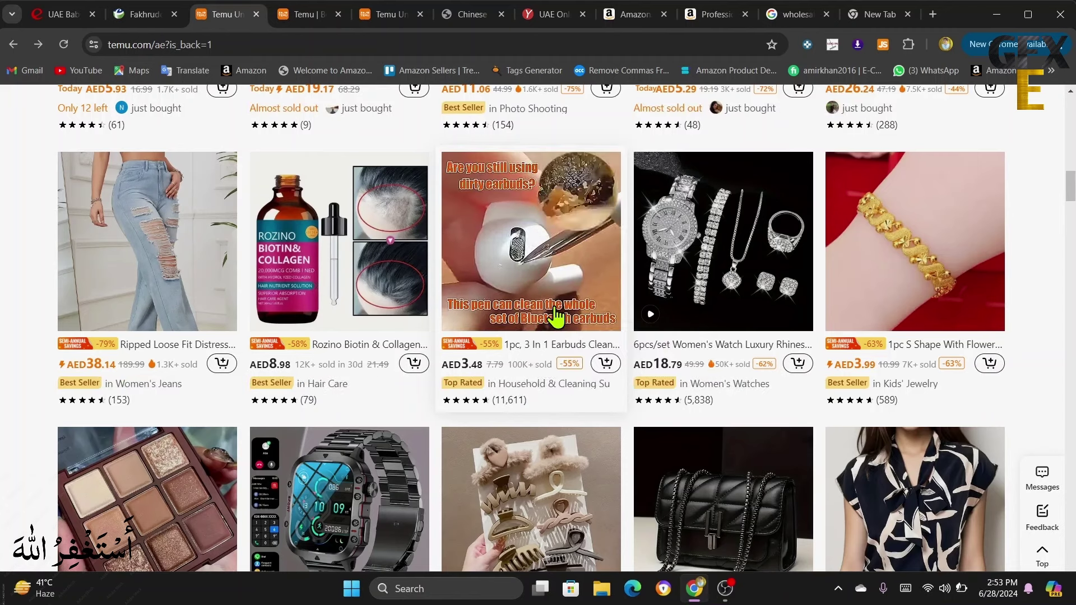
scroll(626, 425, down, 5)
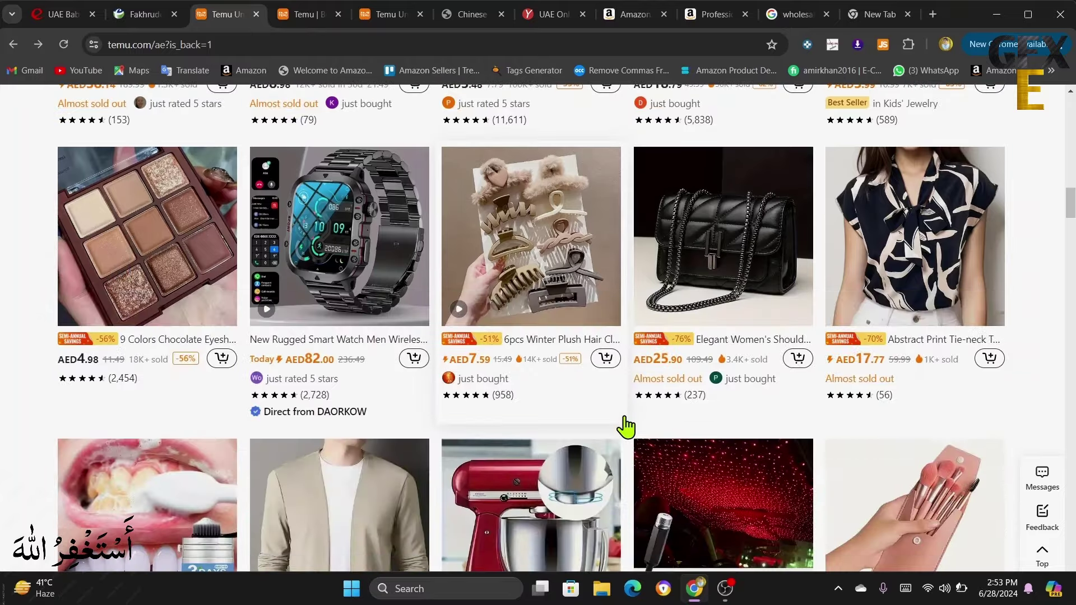
scroll(626, 427, down, 6)
scroll(627, 427, up, 6)
scroll(627, 427, up, 15)
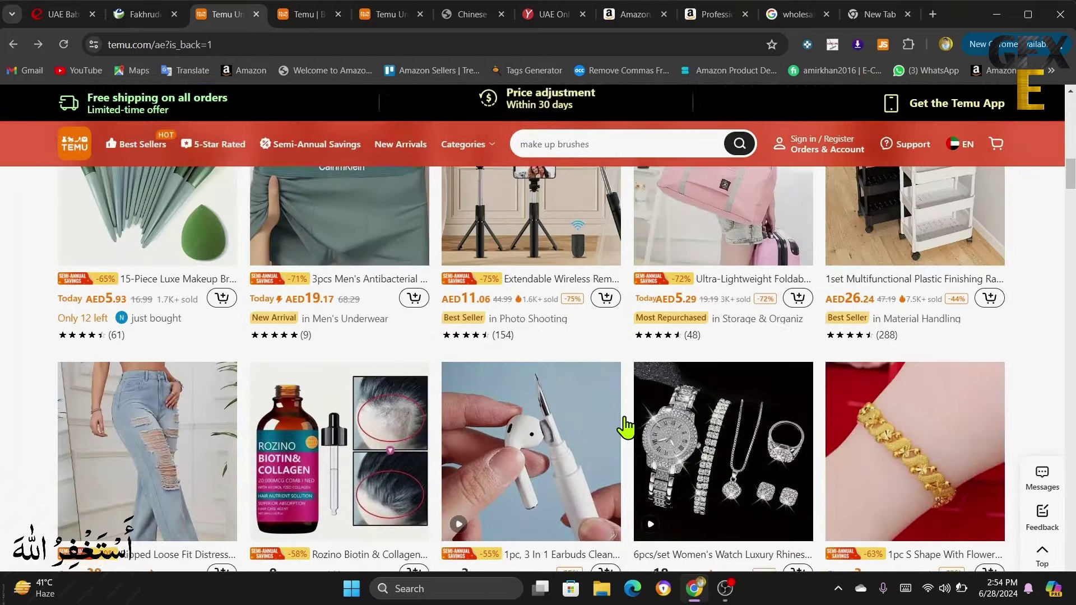
scroll(623, 426, down, 15)
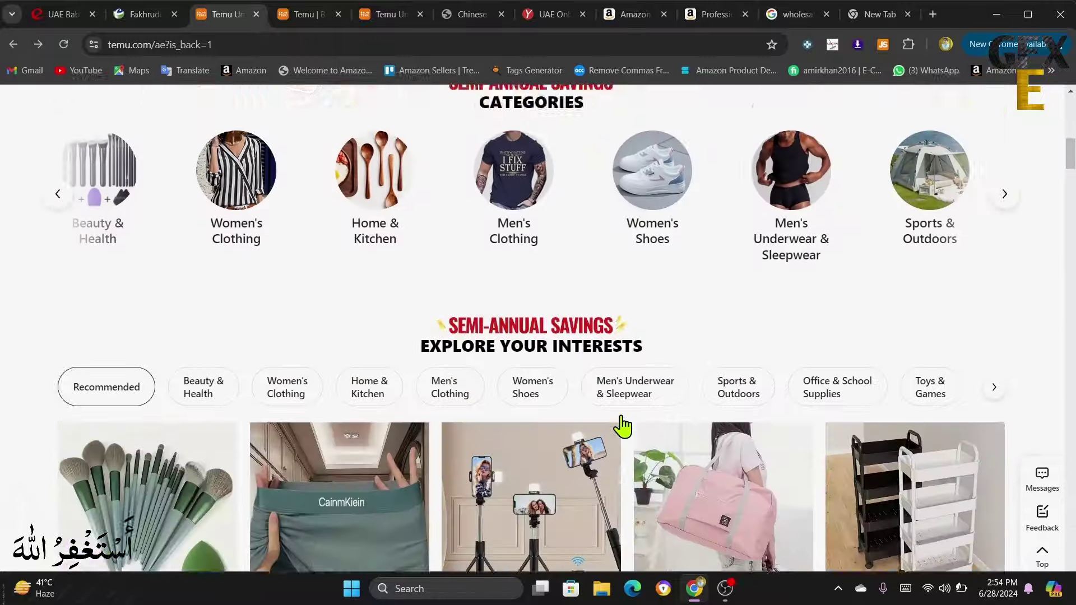
scroll(622, 426, down, 5)
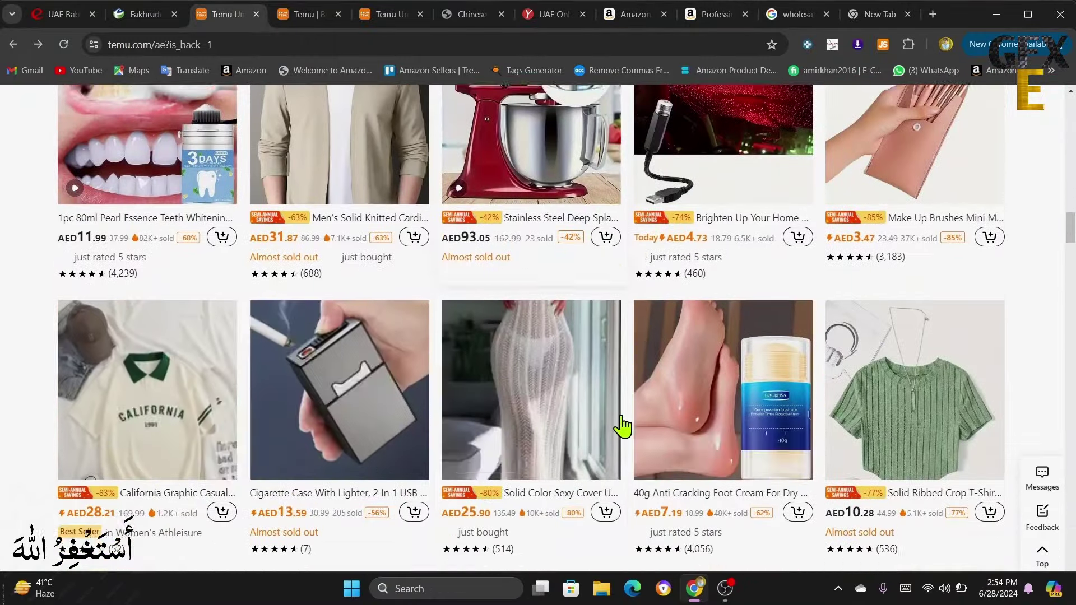
scroll(623, 426, up, 12)
scroll(622, 426, up, 10)
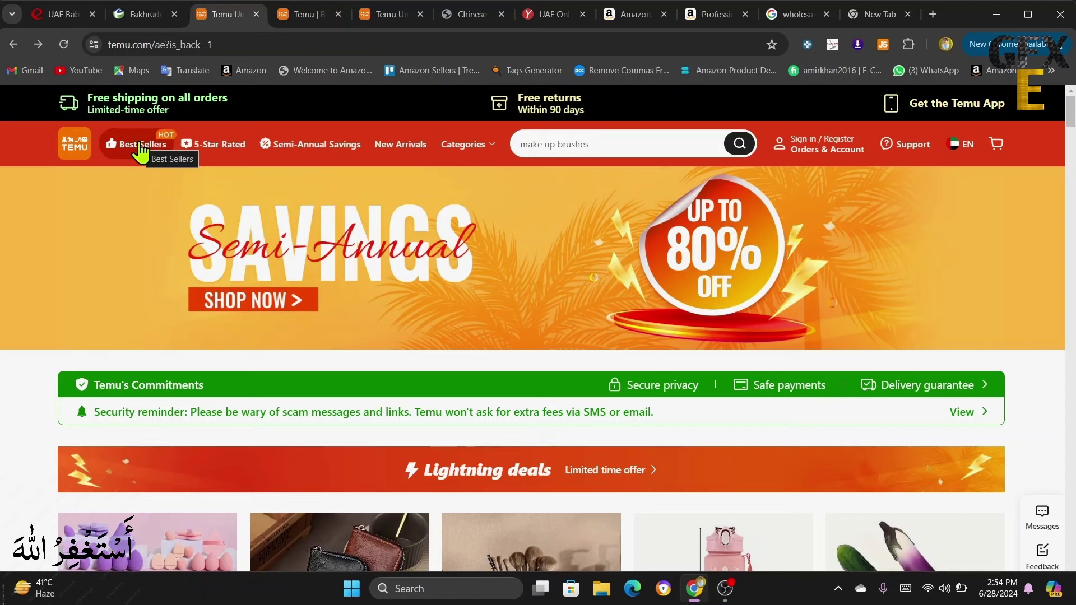
Step: Switch to Temu's Best Sellers page and review the overall best-selling products with their prices, discounts, ratings and units sold
click(300, 16)
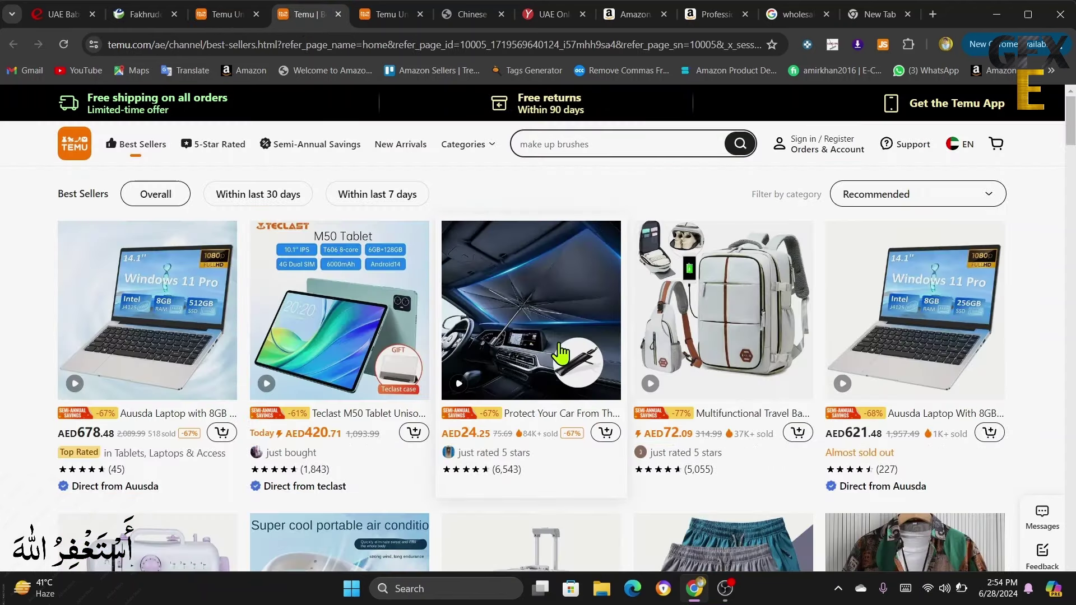
scroll(610, 449, down, 3)
scroll(613, 449, down, 3)
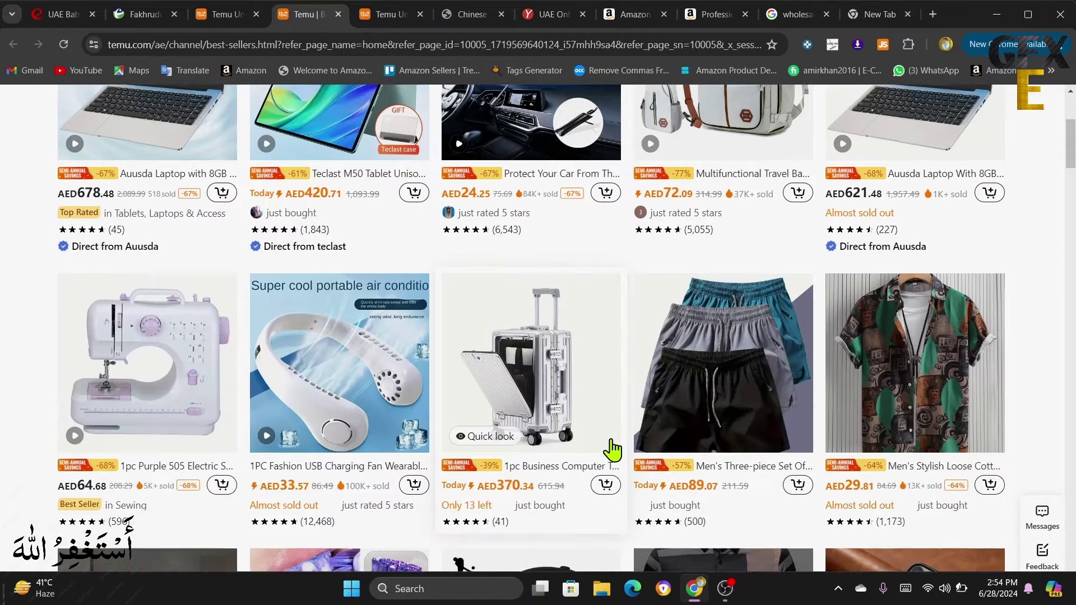
scroll(627, 437, down, 5)
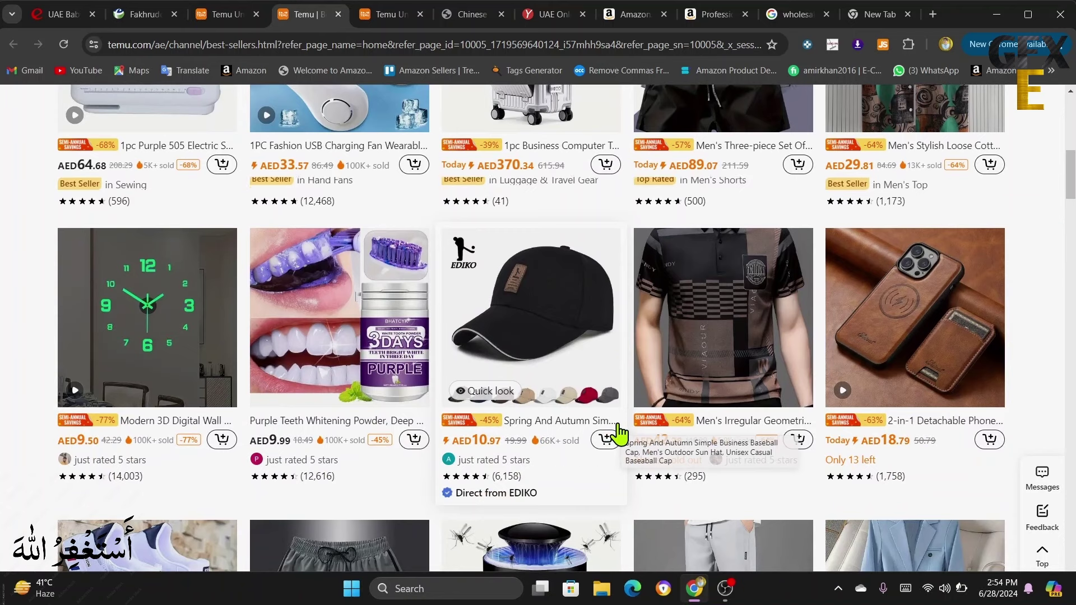
scroll(620, 433, down, 1)
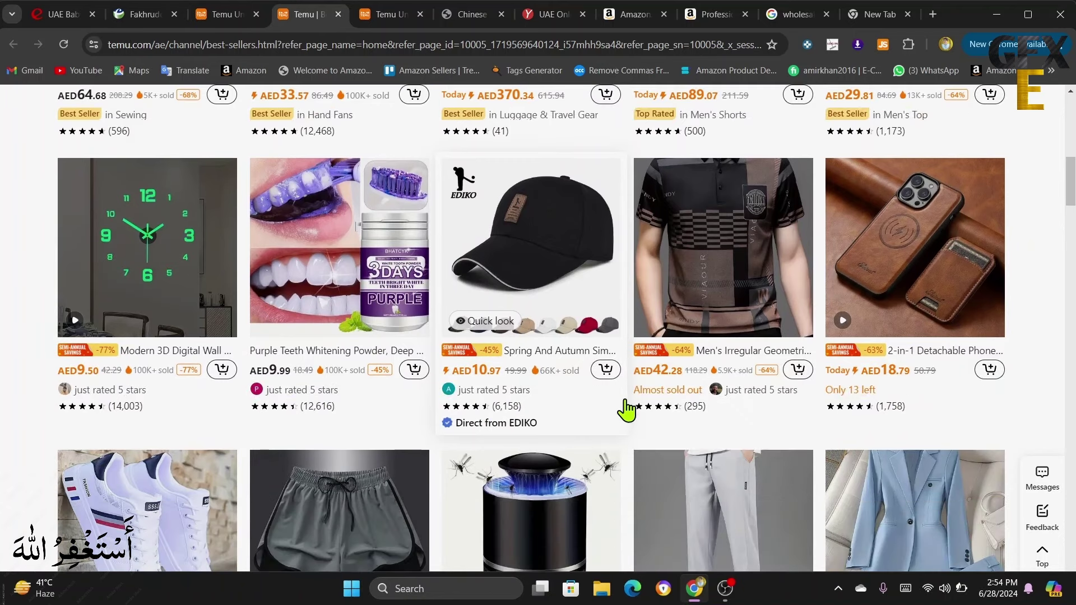
mouse_move(714, 290)
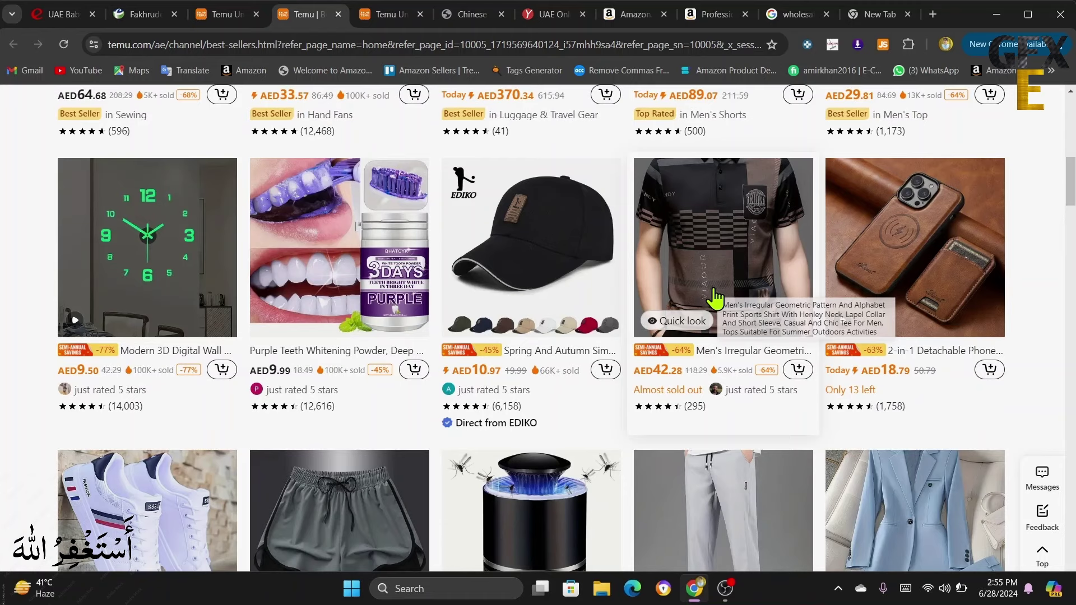
scroll(638, 416, down, 5)
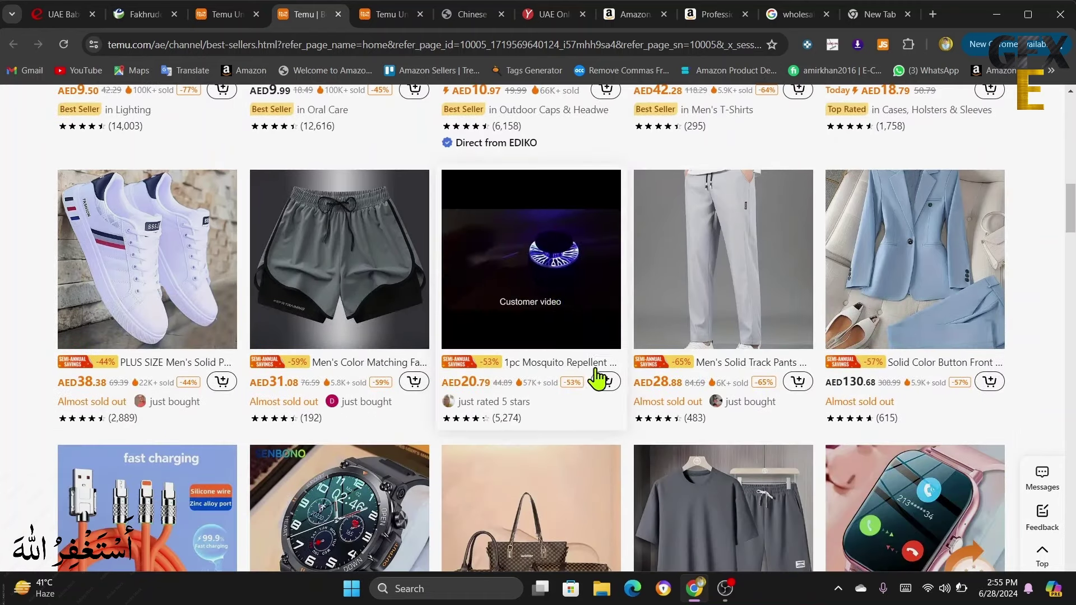
scroll(632, 404, down, 6)
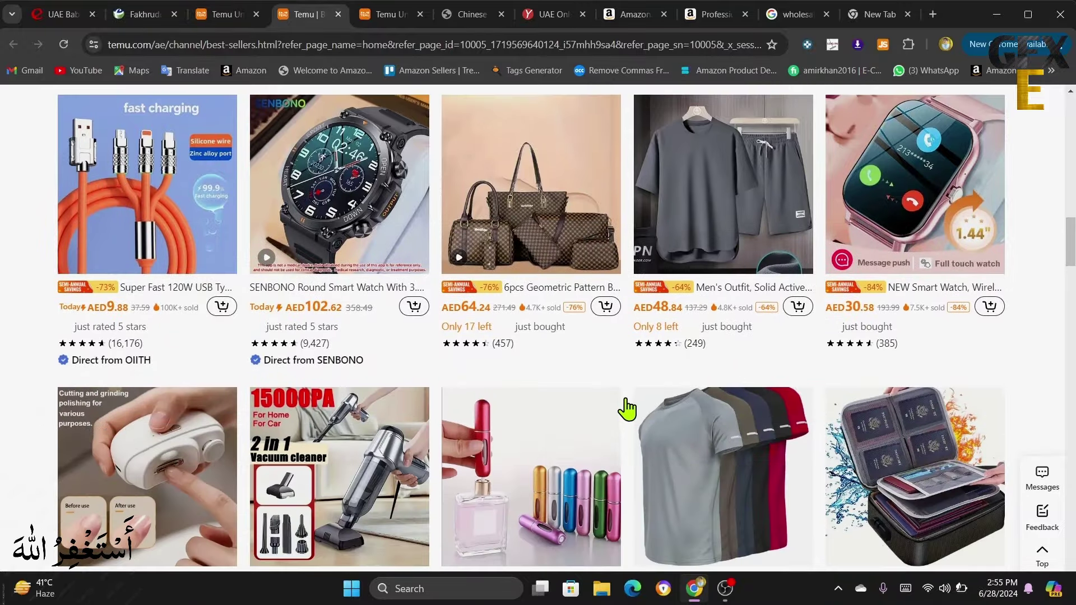
scroll(628, 409, down, 5)
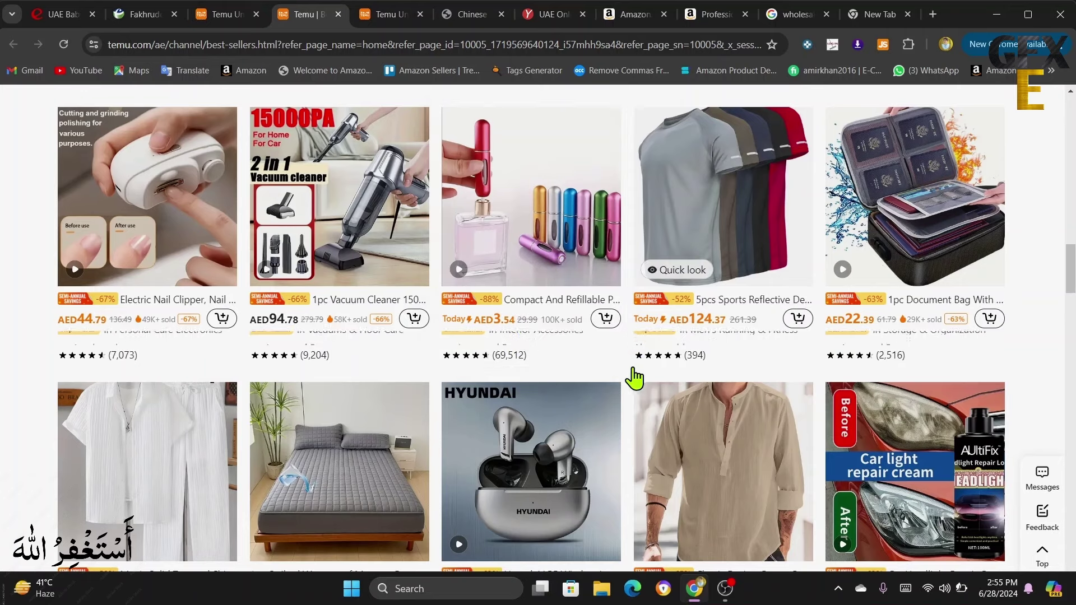
scroll(625, 380, down, 4)
scroll(628, 381, up, 7)
scroll(628, 383, down, 15)
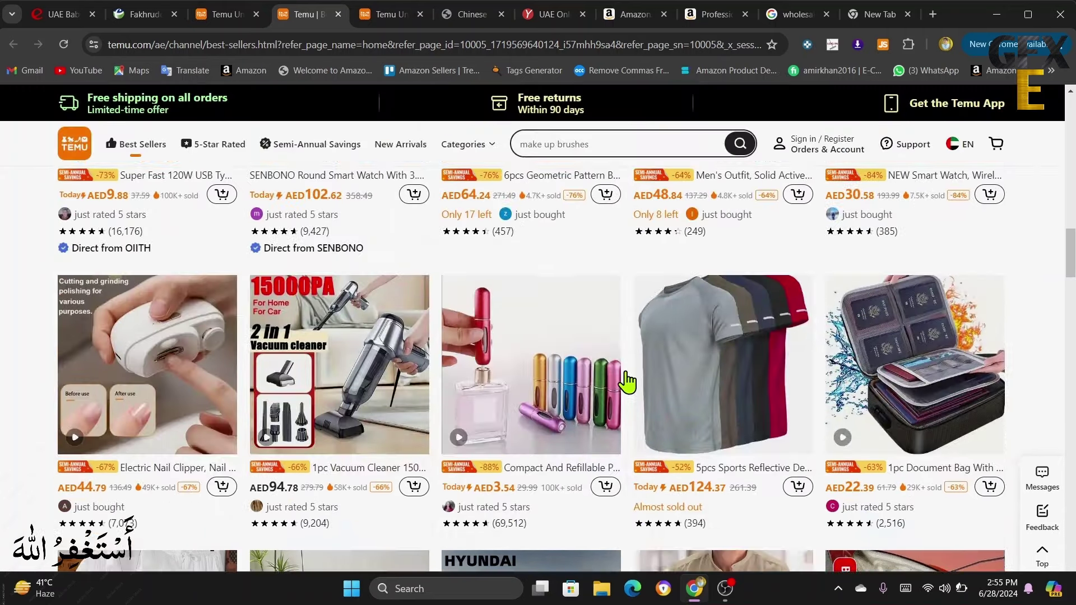
scroll(628, 383, down, 7)
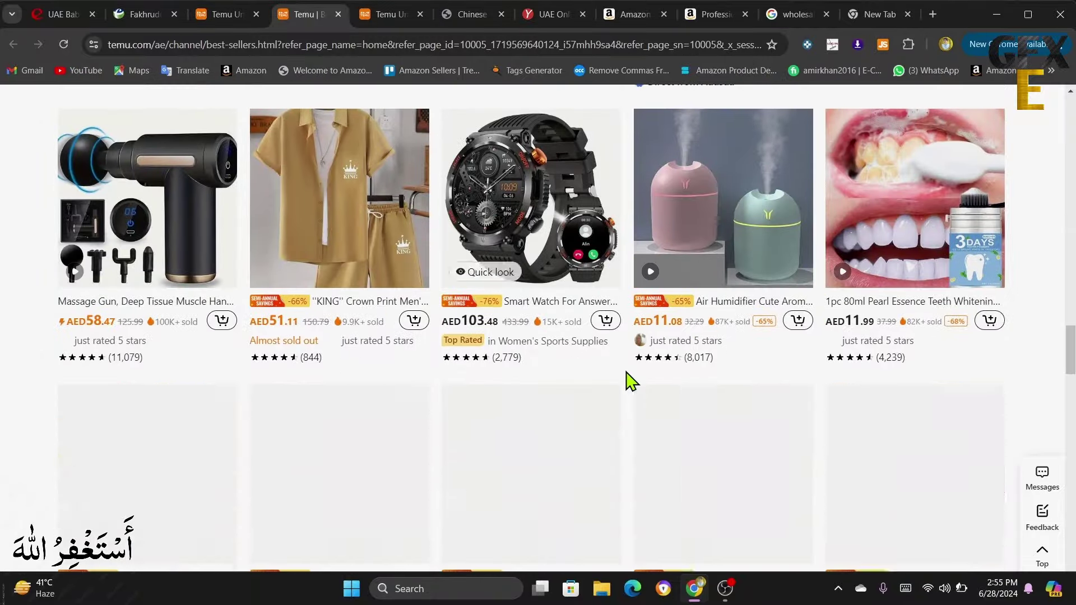
scroll(628, 383, up, 20)
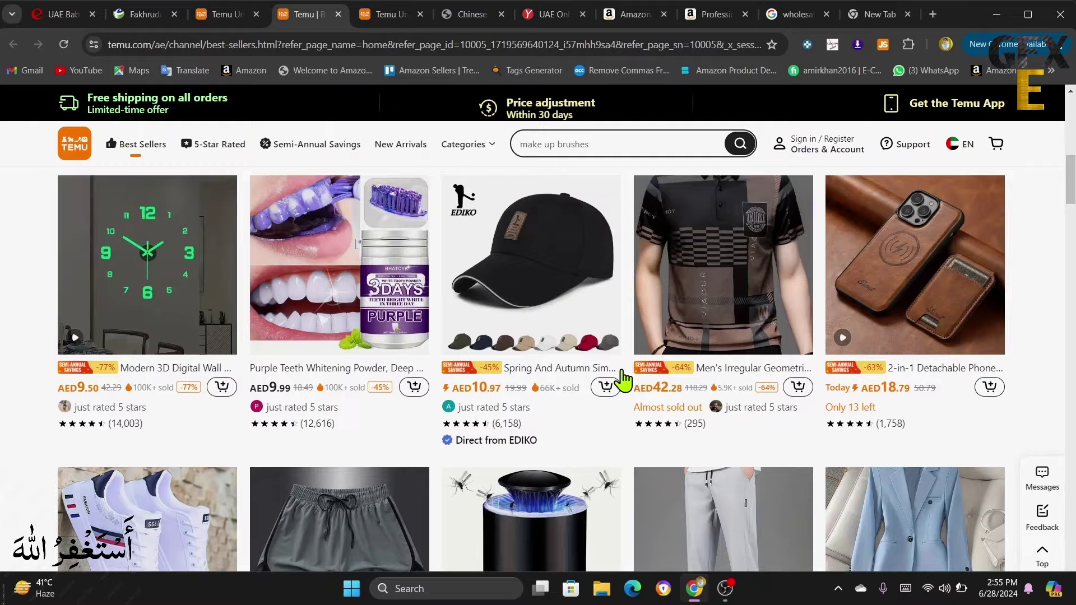
Step: Switch to Temu's 5-Star Rated page and examine the recommended products' prices, ratings and sales, returning to the start of the list
click(230, 15)
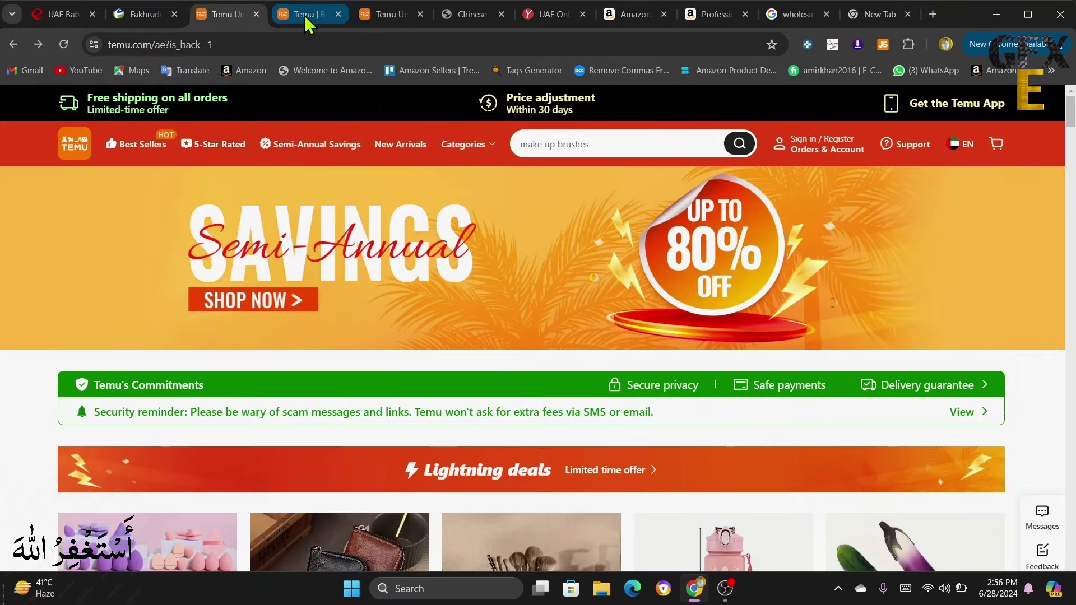
click(378, 17)
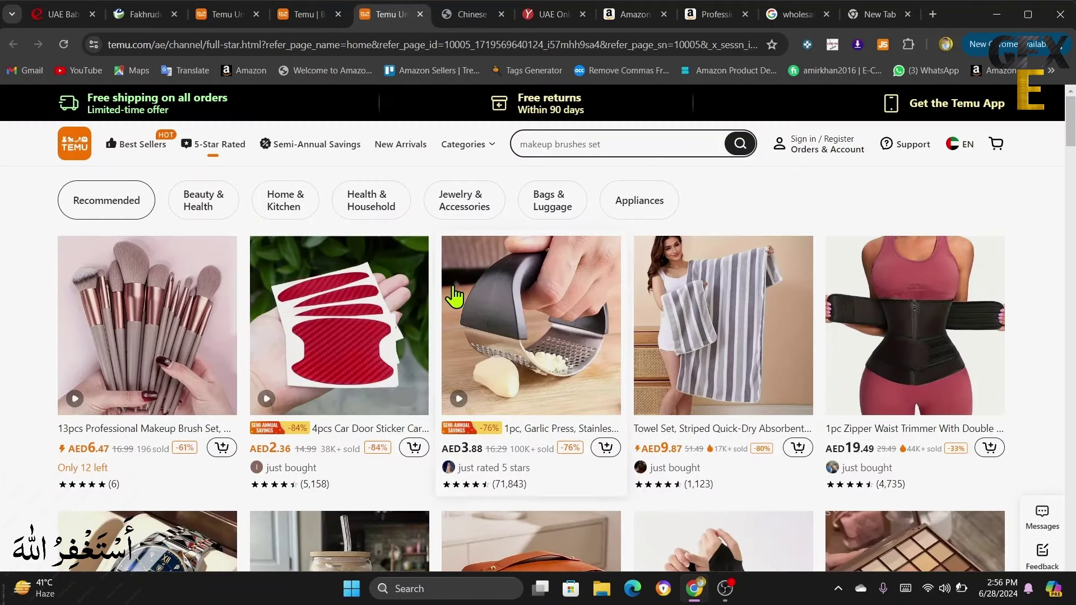
scroll(434, 465, down, 1)
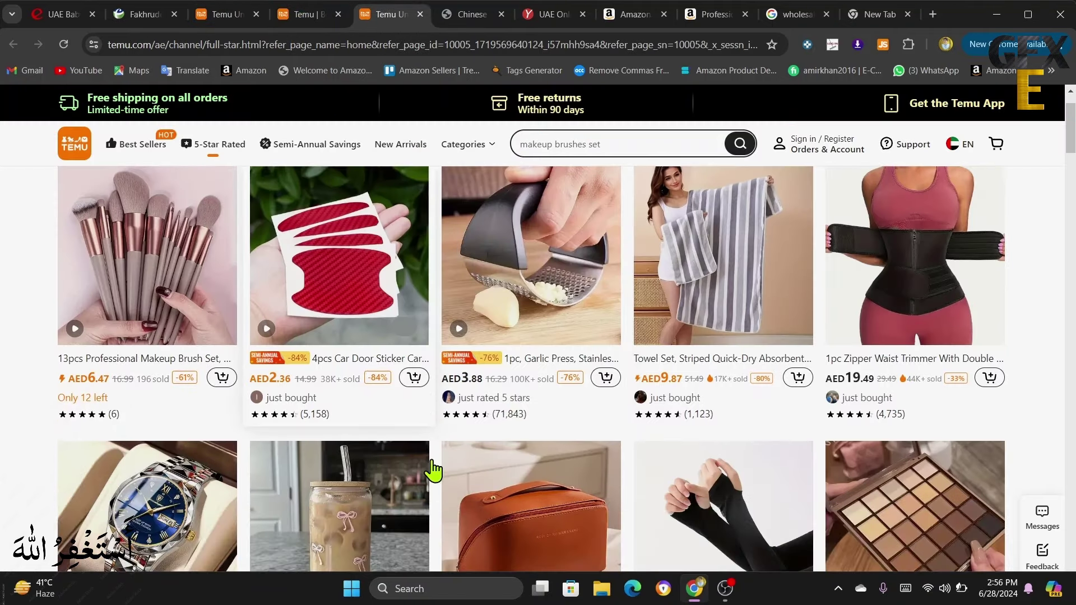
scroll(435, 445, down, 4)
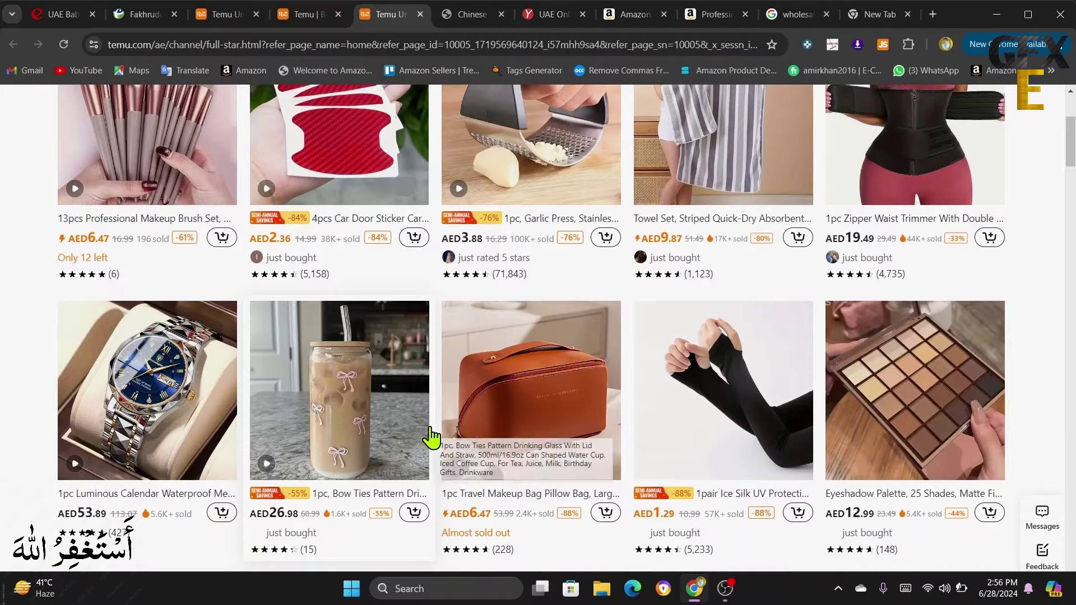
scroll(433, 437, up, 4)
scroll(432, 435, down, 4)
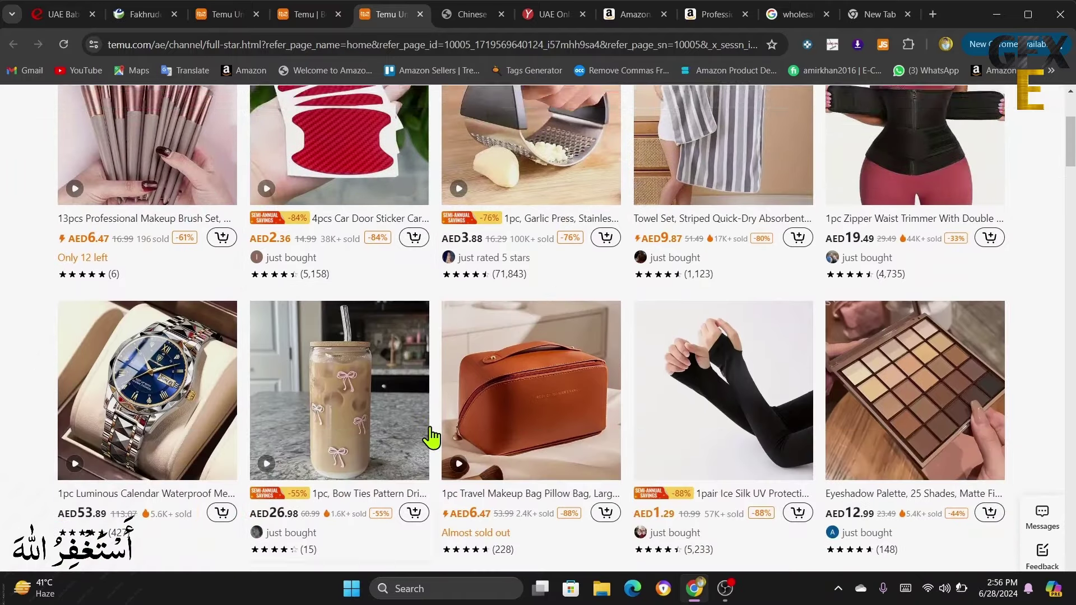
scroll(431, 437, down, 3)
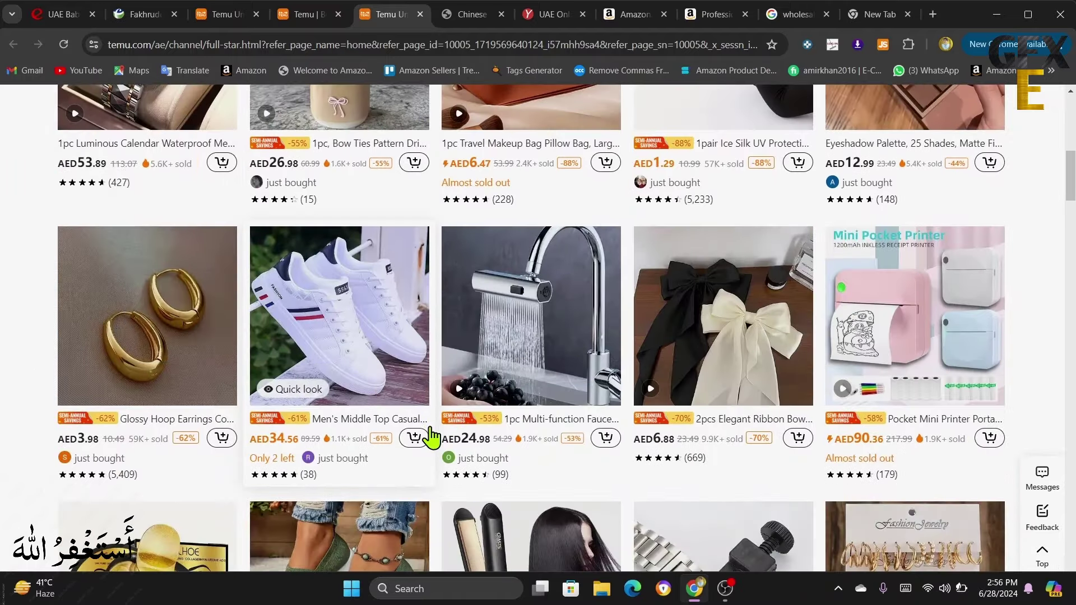
scroll(433, 439, up, 4)
scroll(435, 426, down, 2)
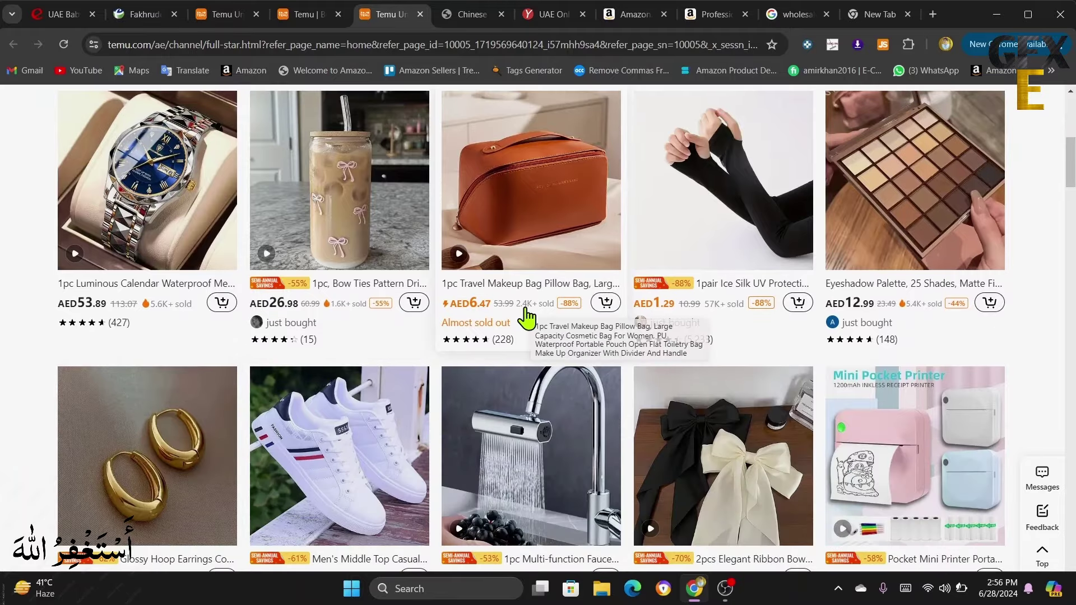
scroll(531, 343, down, 2)
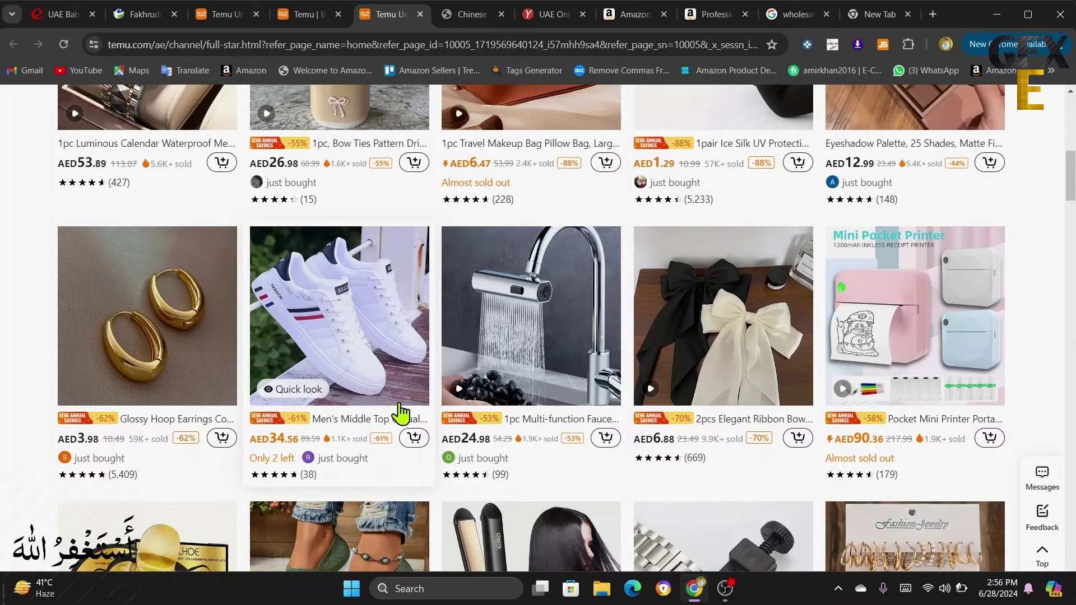
scroll(413, 435, down, 4)
scroll(440, 433, up, 6)
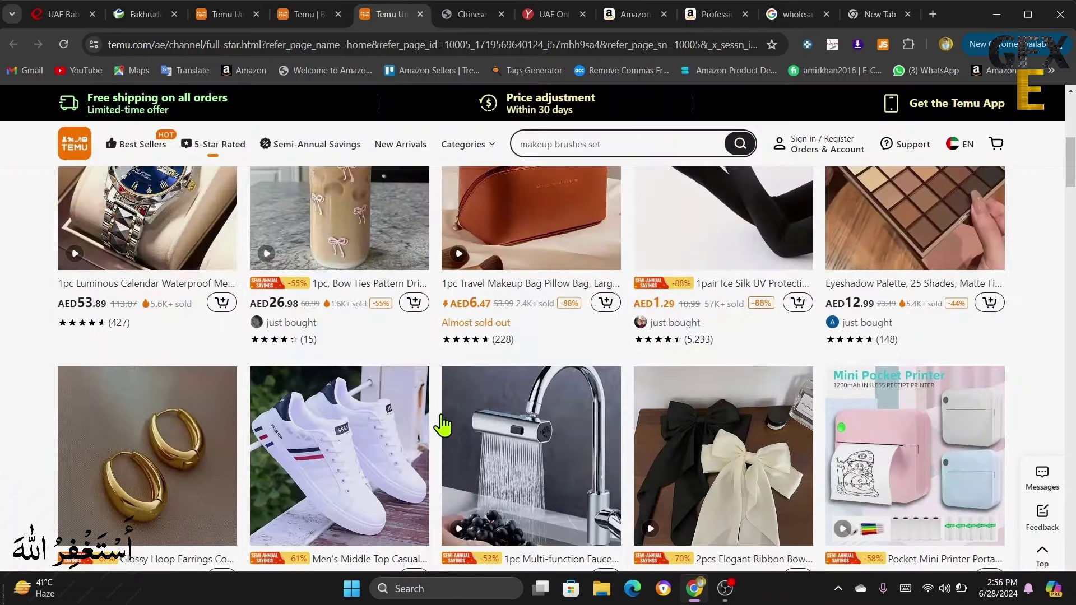
scroll(443, 426, down, 9)
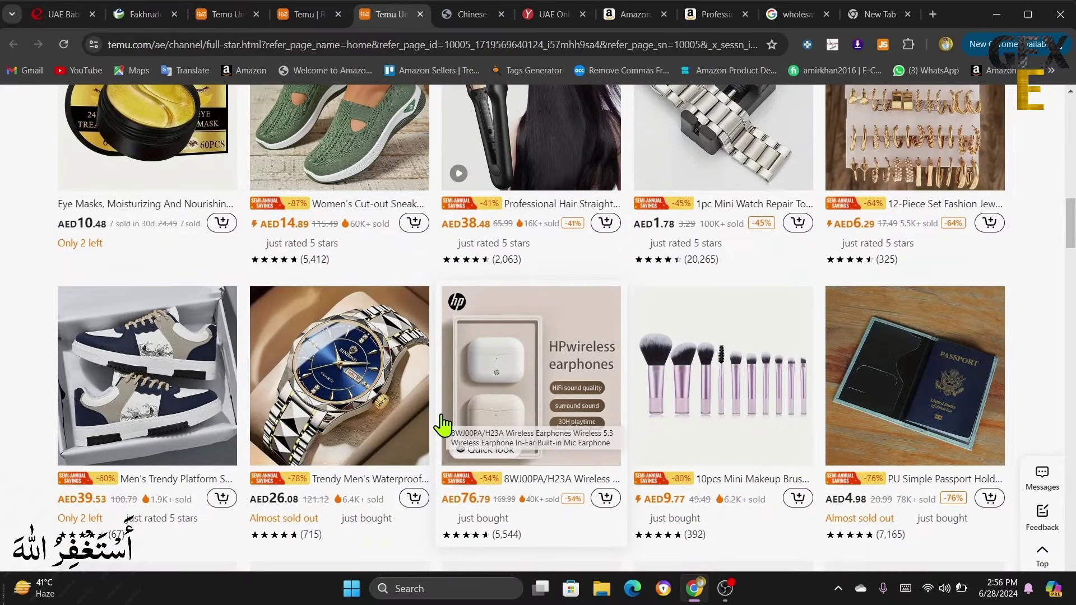
scroll(439, 435, down, 7)
scroll(439, 435, up, 9)
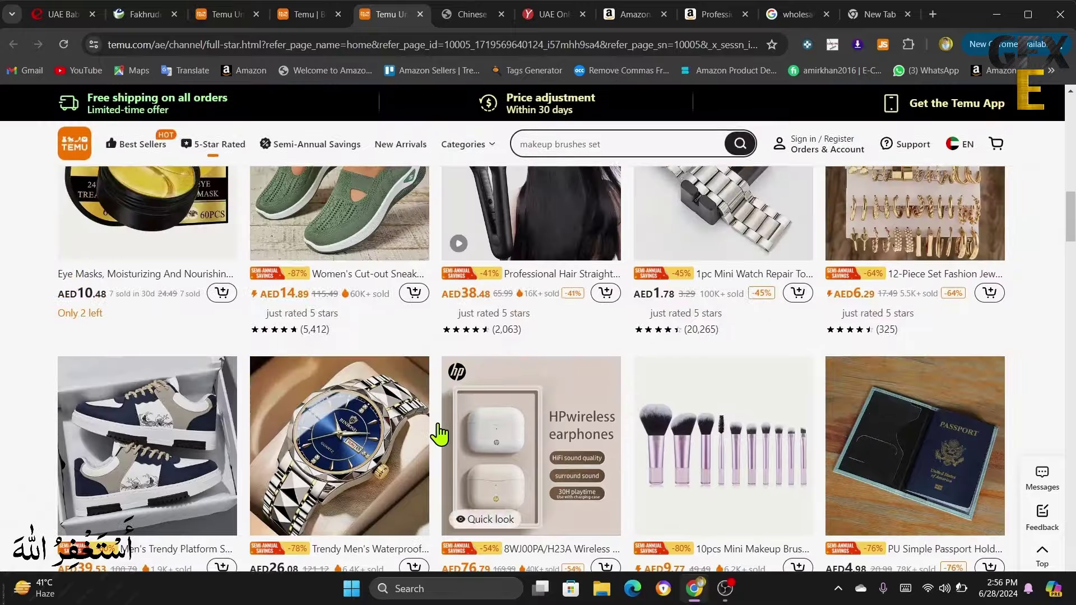
scroll(438, 435, up, 10)
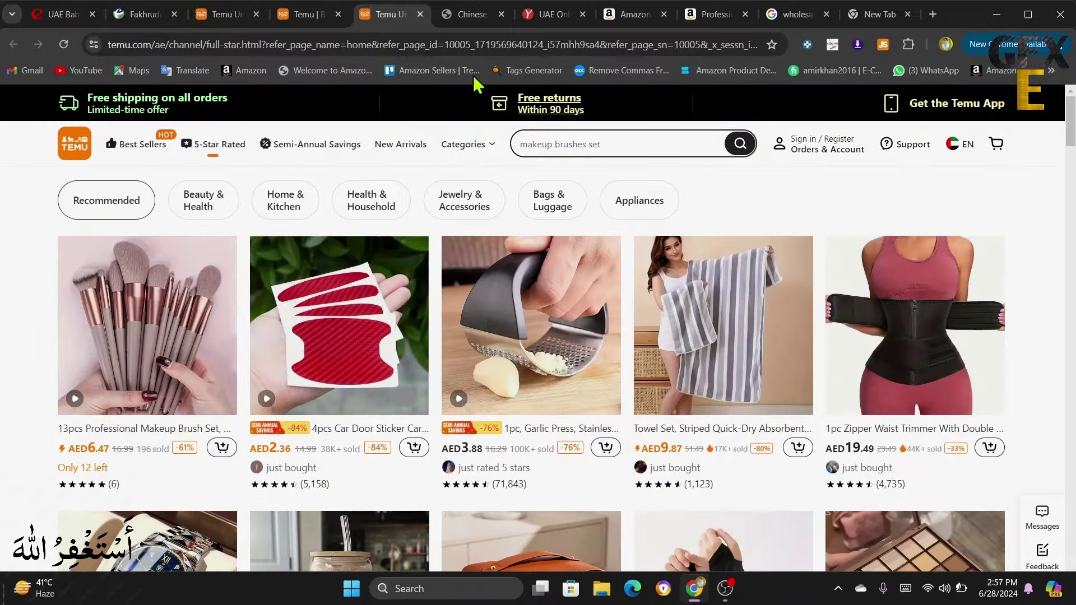
Step: Look over Dragon Mart's Shopping page down to its store categories and filter, briefly revisiting Temu's 5-Star Rated page
click(468, 17)
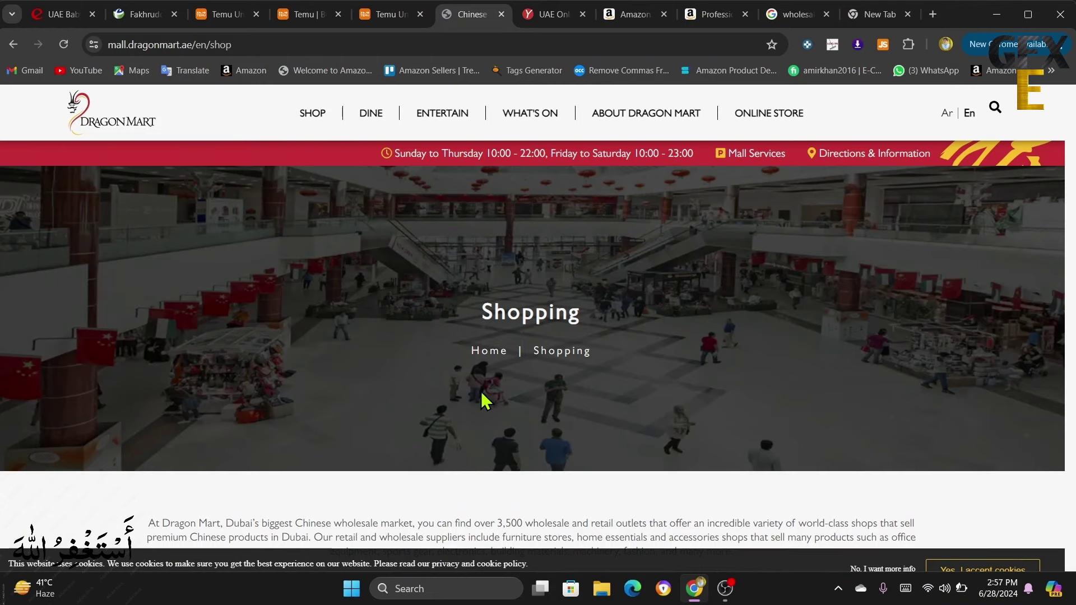
scroll(486, 401, down, 8)
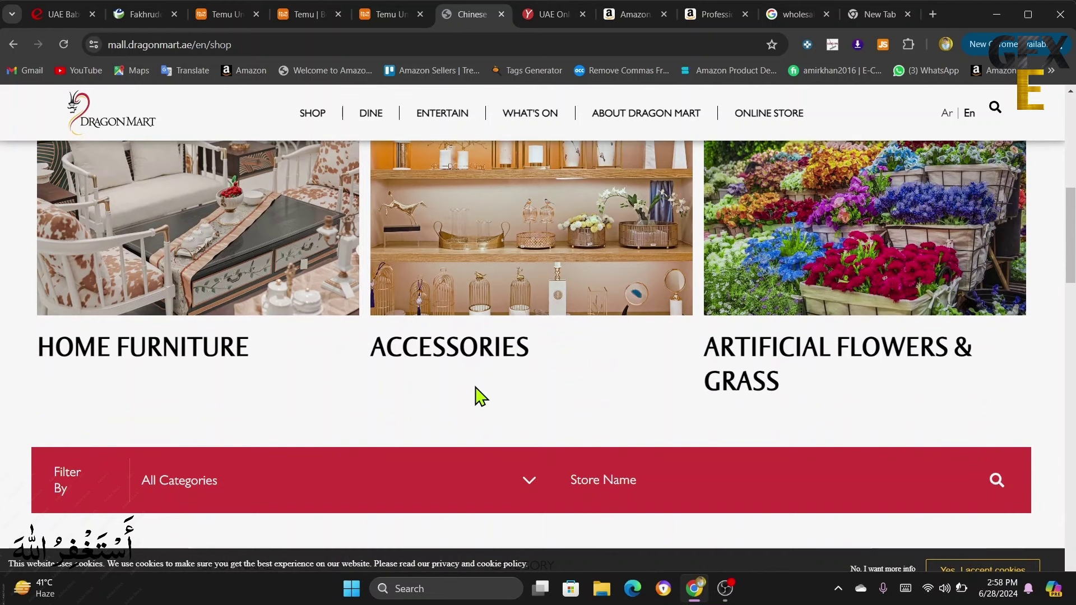
scroll(529, 384, up, 8)
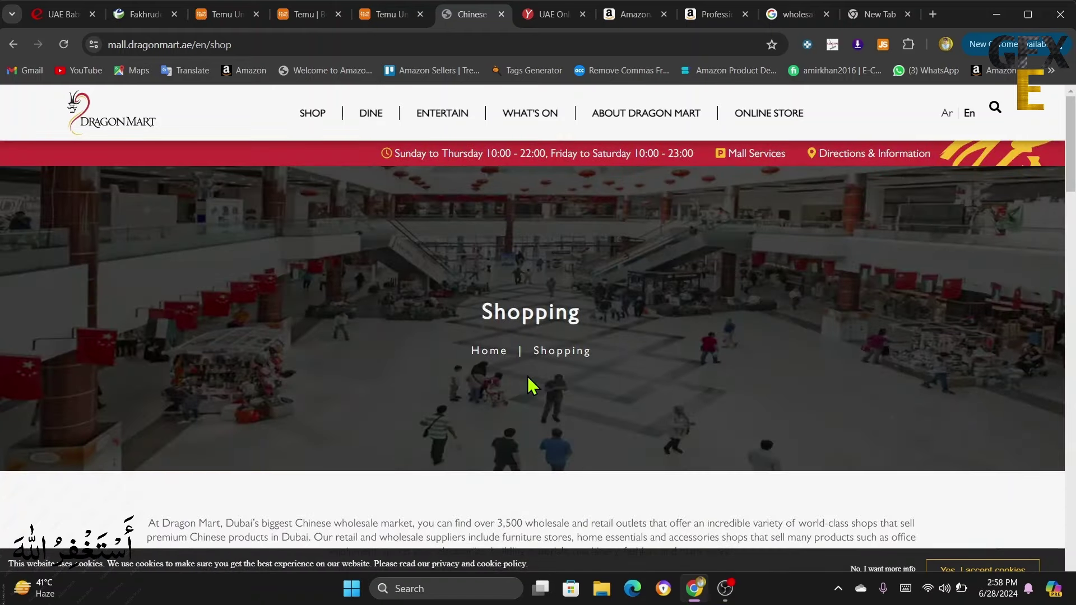
click(385, 14)
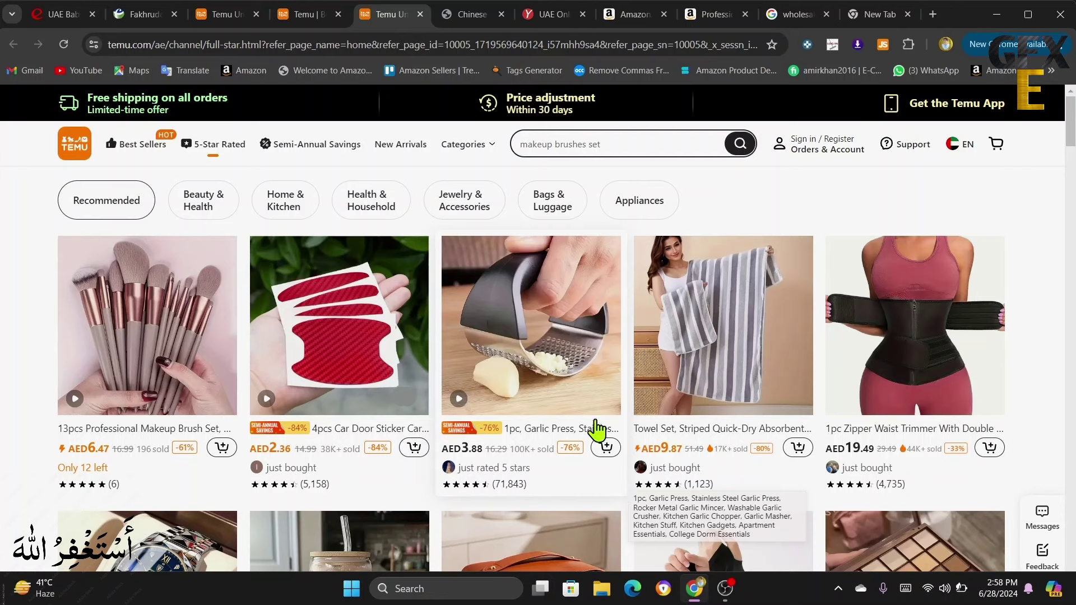
click(473, 17)
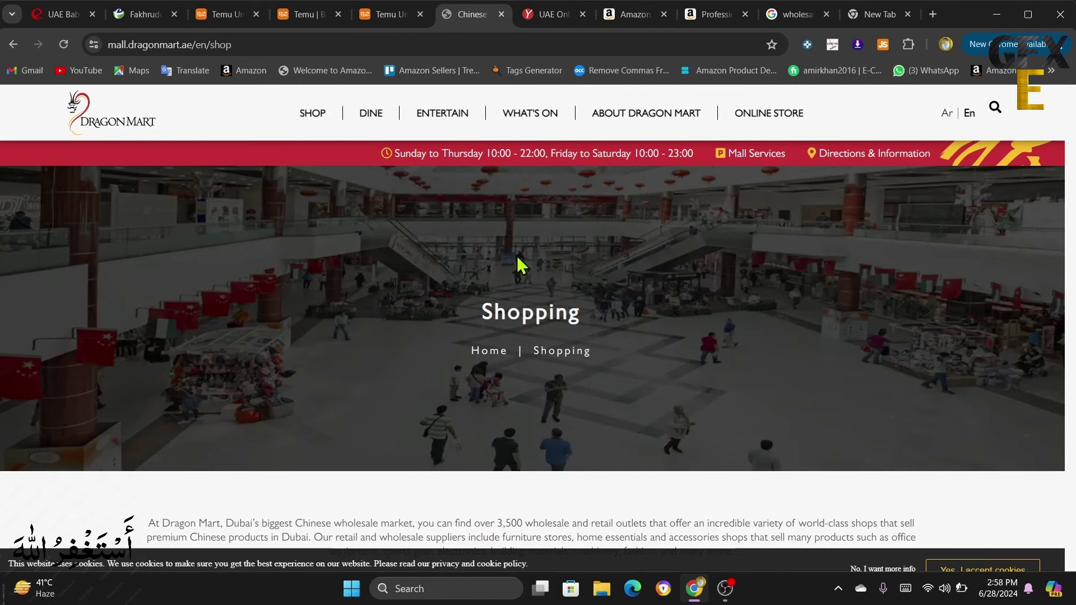
Step: Switch to the Yello UAE business directory and examine its home page, including the business categories and the facts about the directory
key(ctrl+Tab)
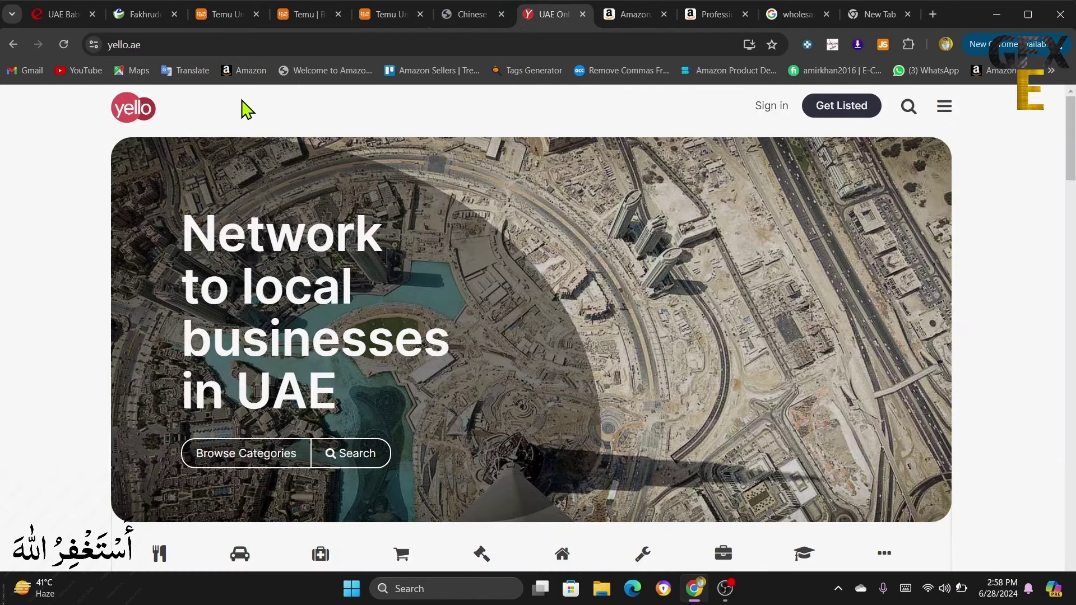
scroll(553, 470, down, 3)
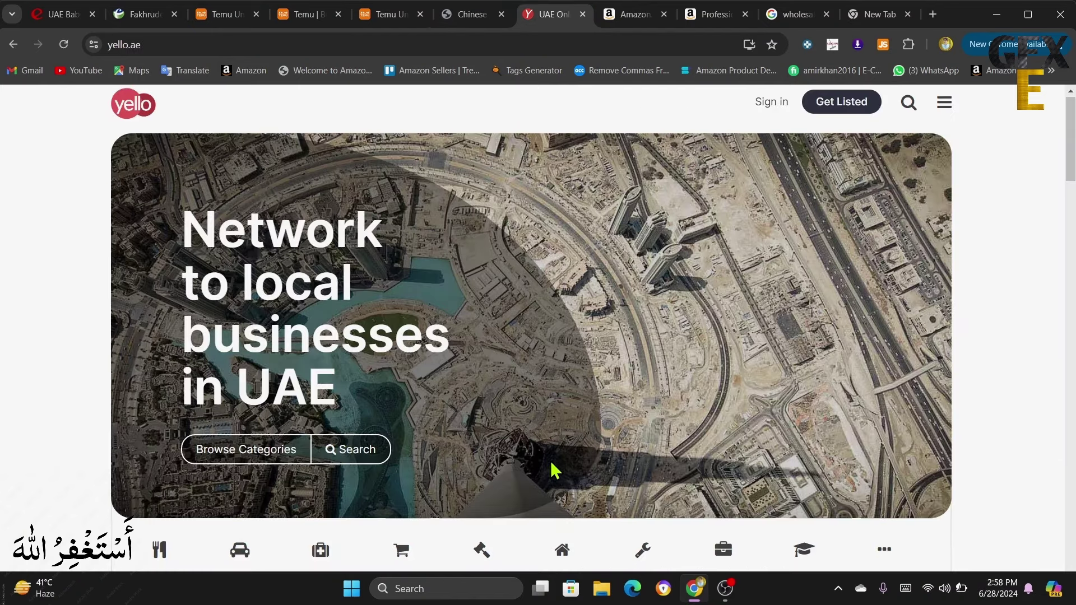
scroll(556, 461, up, 3)
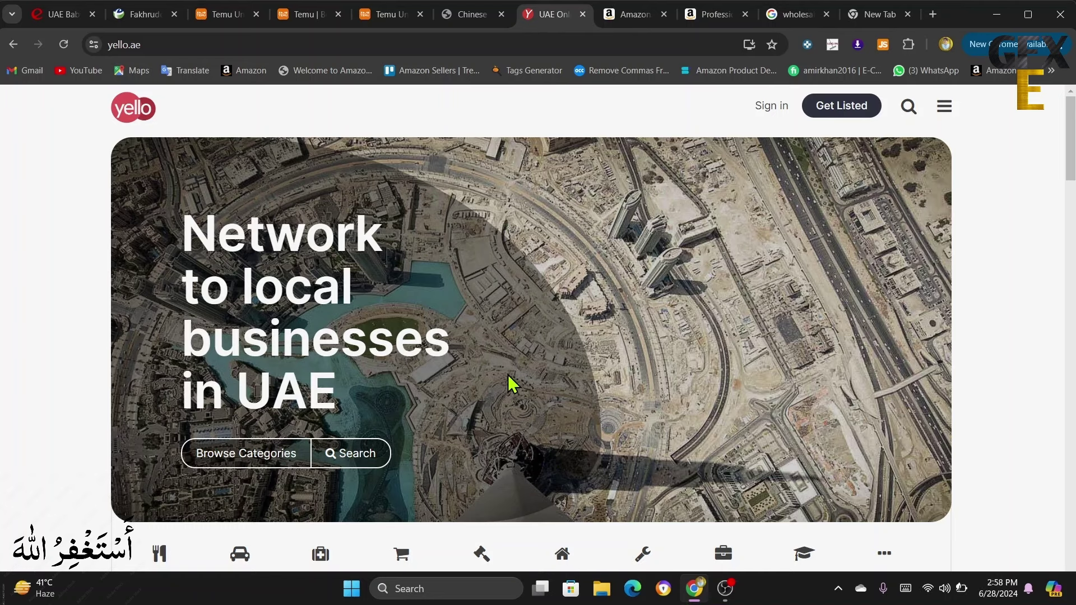
scroll(513, 384, down, 5)
scroll(513, 412, up, 5)
scroll(530, 372, down, 10)
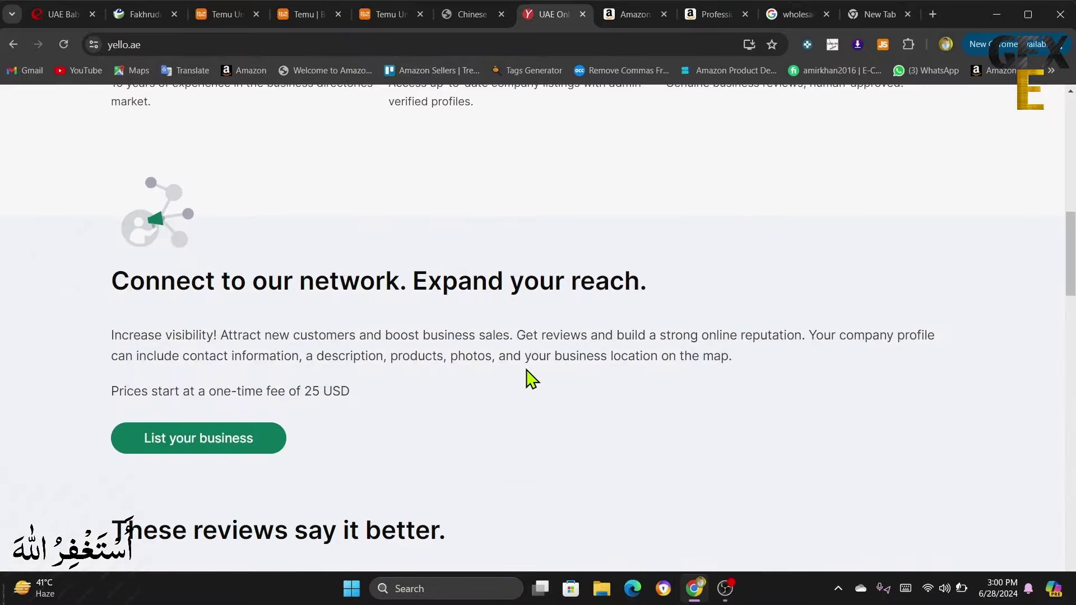
scroll(530, 379, up, 10)
scroll(529, 377, down, 5)
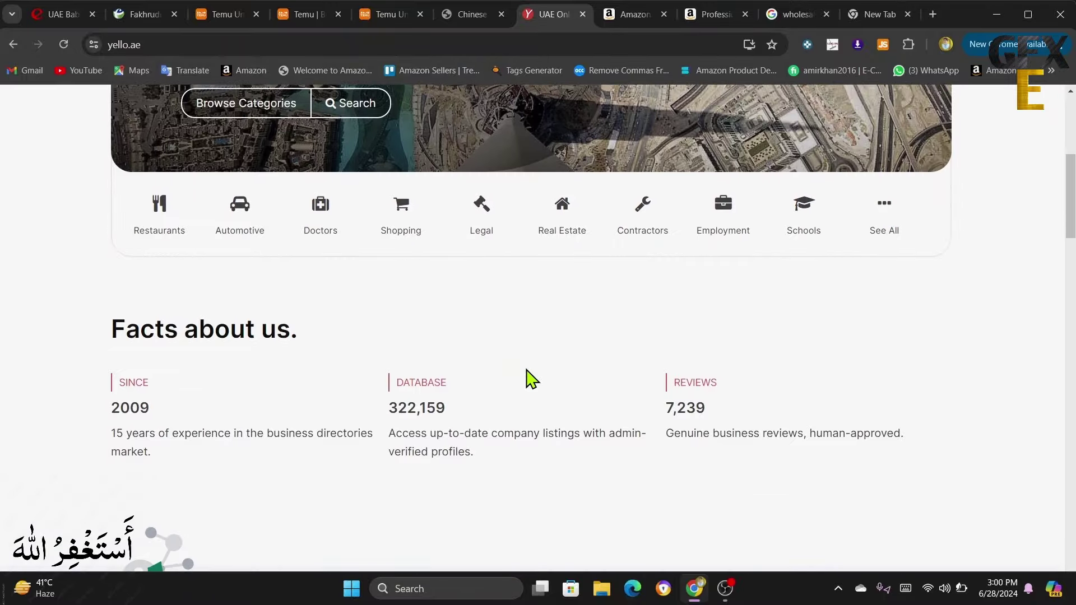
scroll(528, 372, up, 7)
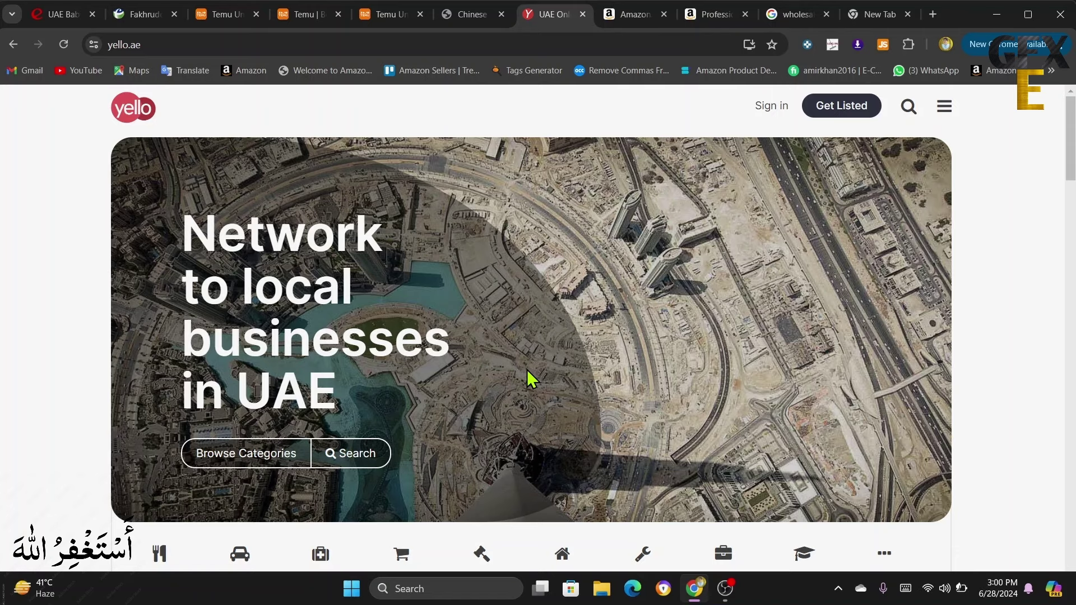
scroll(531, 379, down, 12)
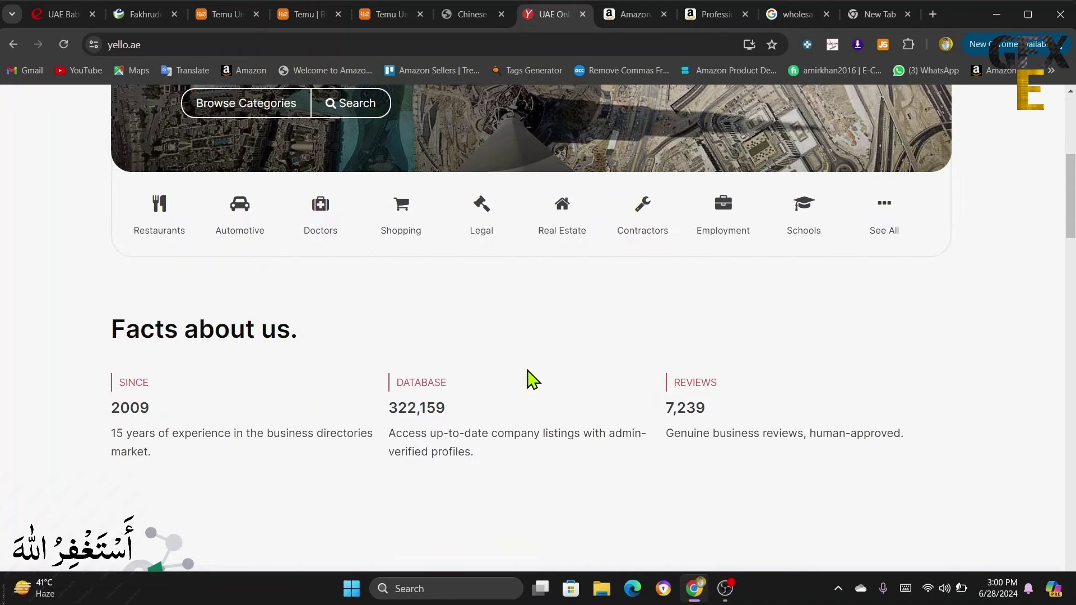
Step: Run through the open TradeFord, Fakhruddin Souq, Temu and Dragon Mart supplier pages, returning to the facts on Yello's home page
scroll(532, 383, up, 6)
scroll(532, 383, up, 5)
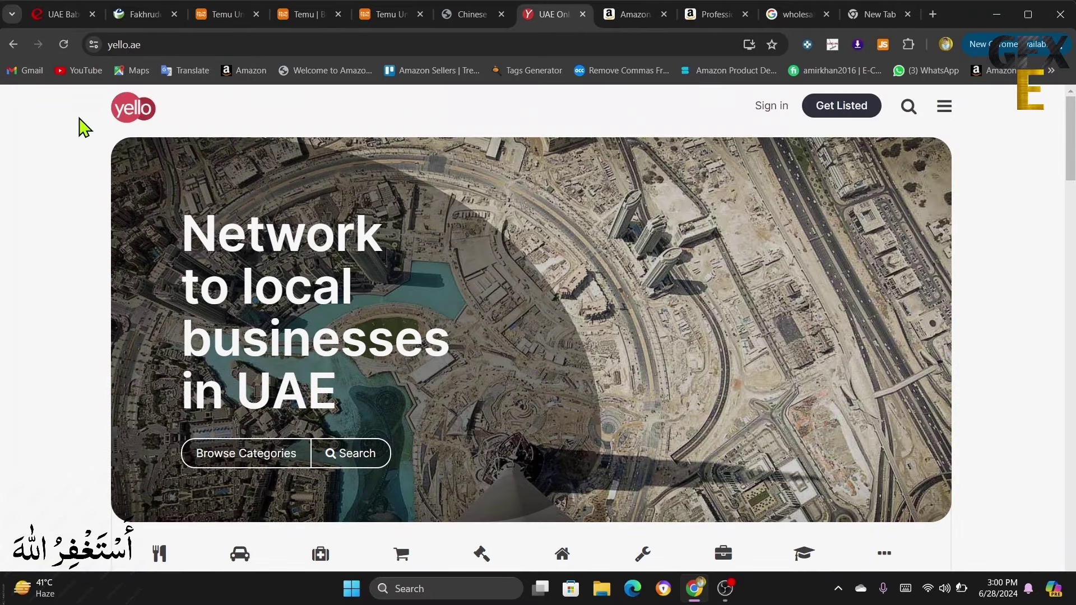
click(57, 17)
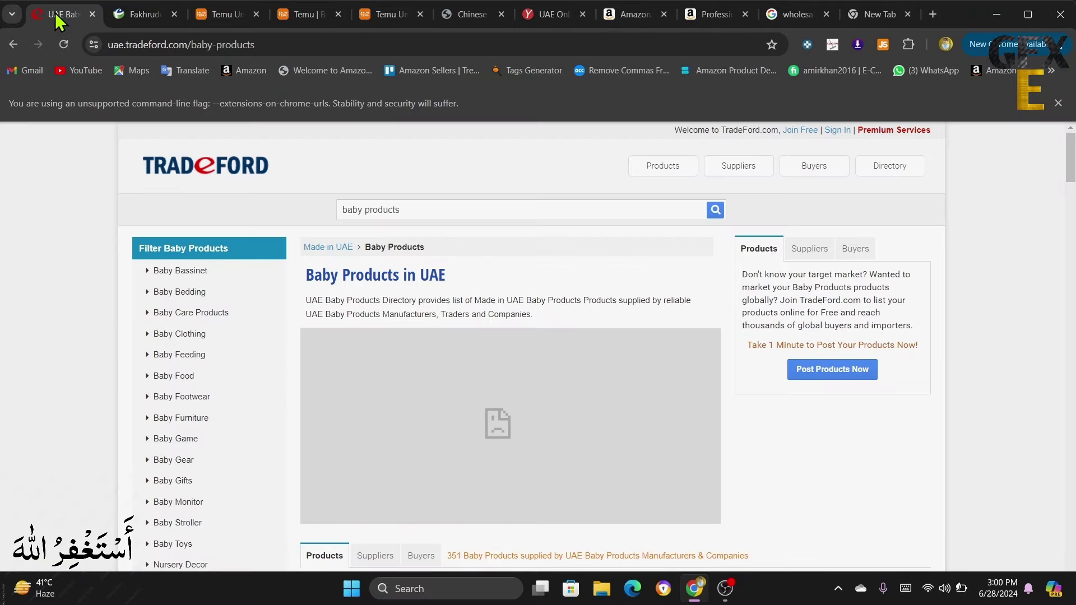
click(139, 16)
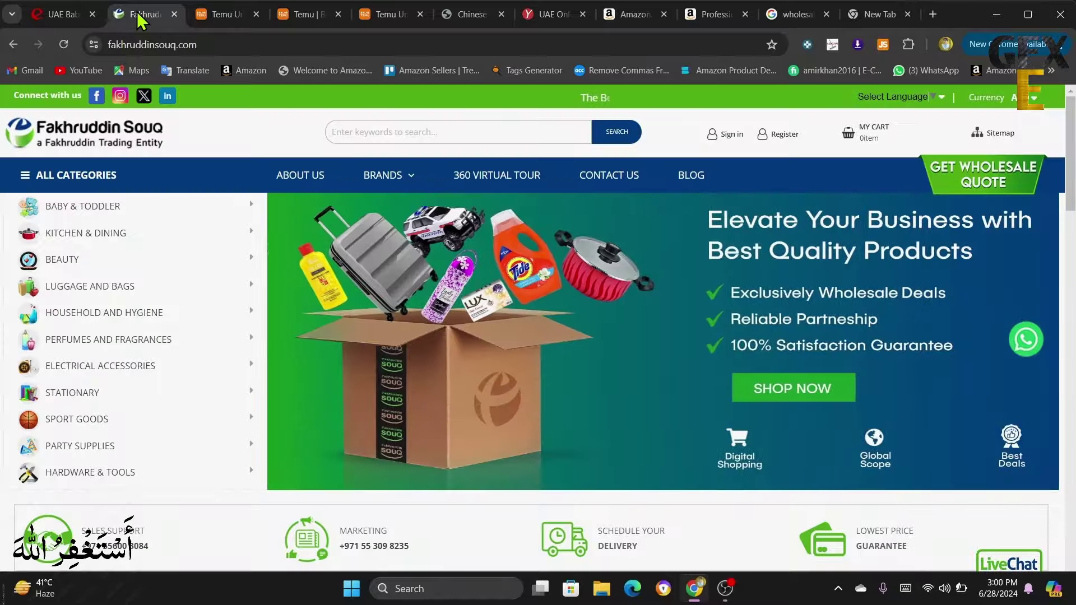
click(231, 22)
click(470, 22)
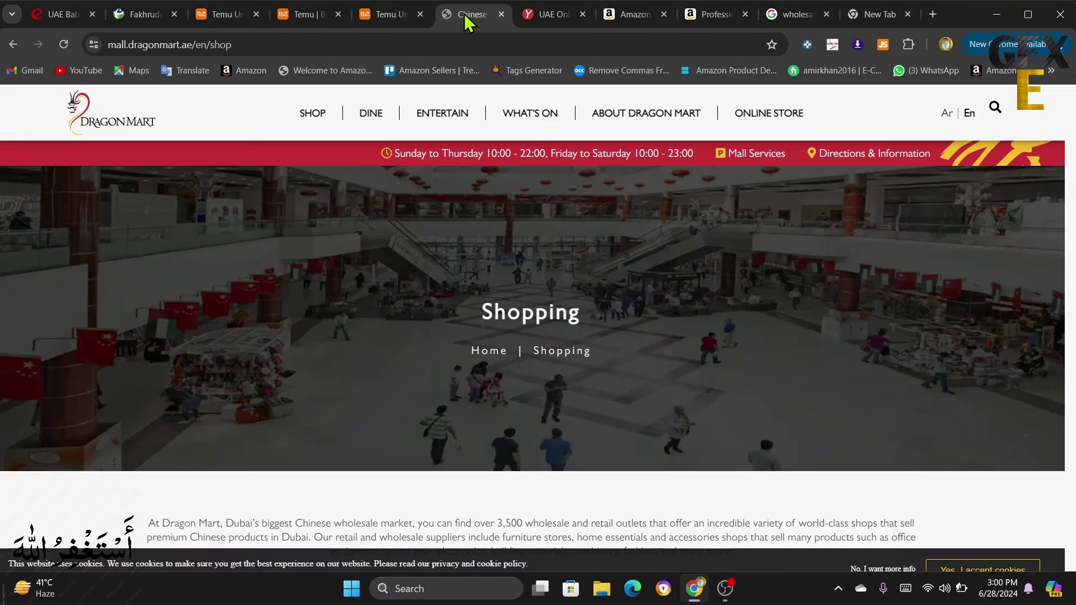
click(533, 22)
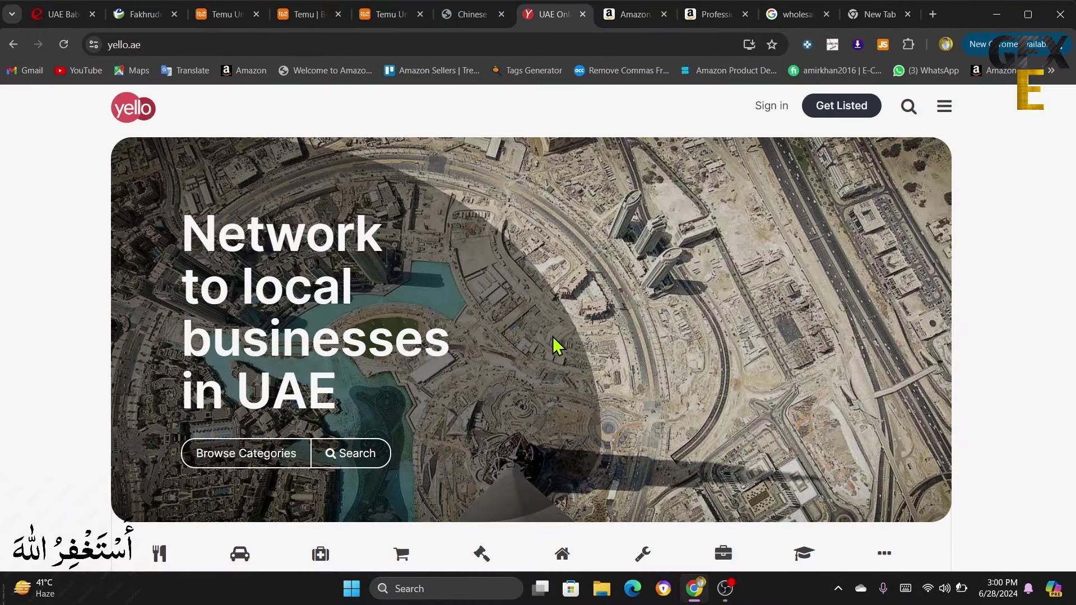
scroll(541, 391, down, 10)
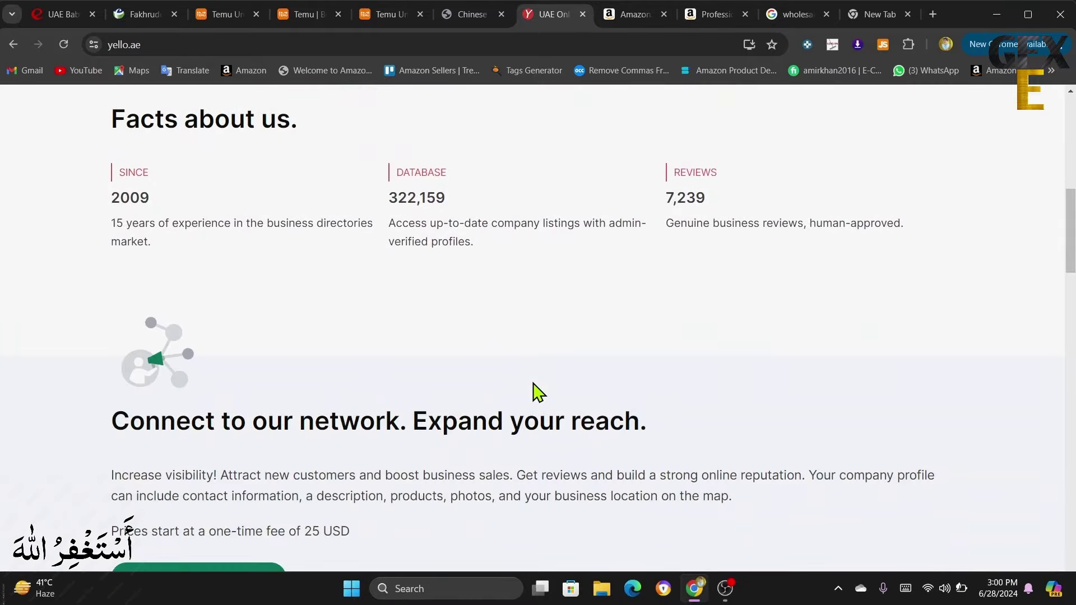
Step: Switch past the Google wholesaler results to the Amazon.ae 14-piece rose gold makeup brush listing and review its brand, price and seller details
click(790, 14)
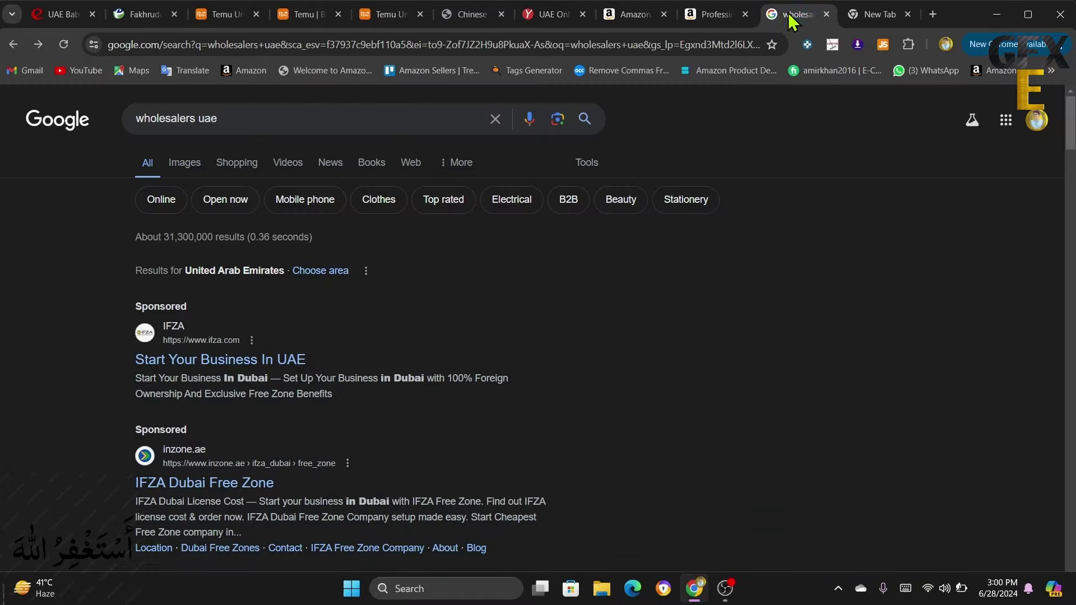
click(716, 23)
click(824, 384)
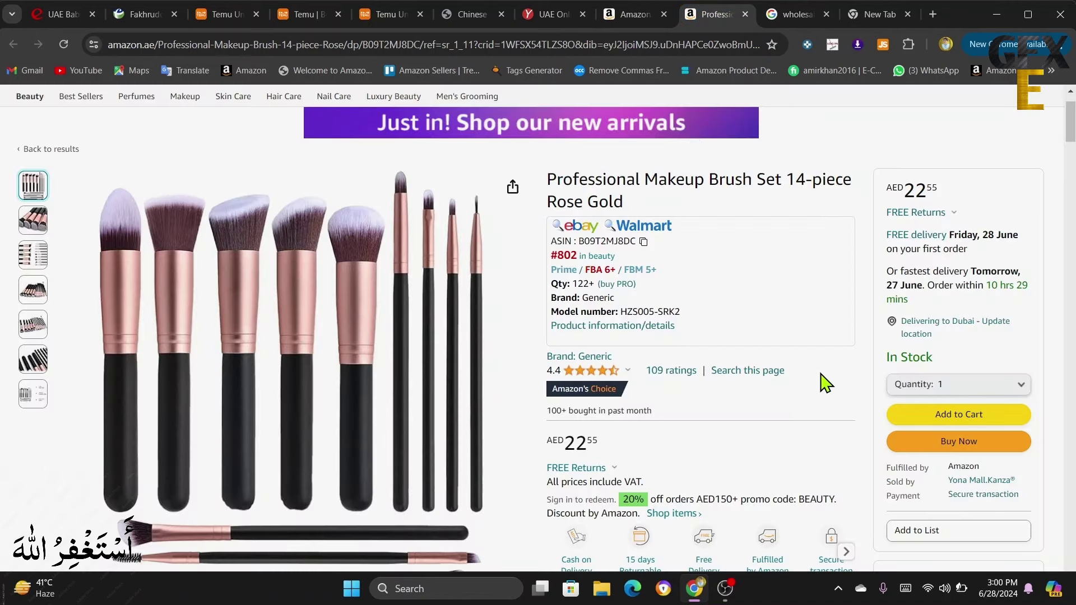
scroll(805, 449, up, 1)
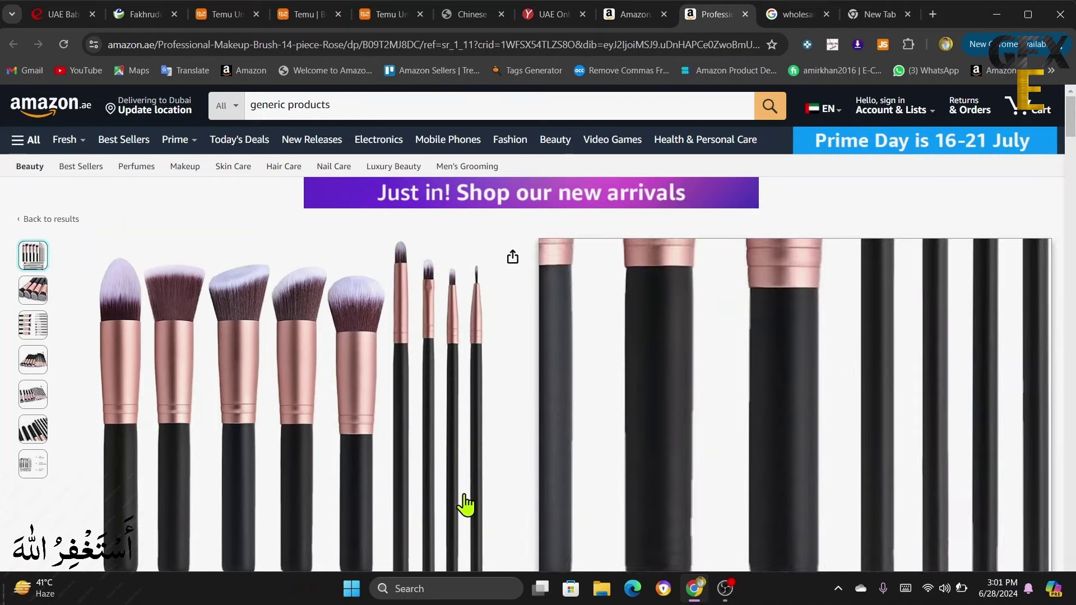
scroll(704, 499, down, 3)
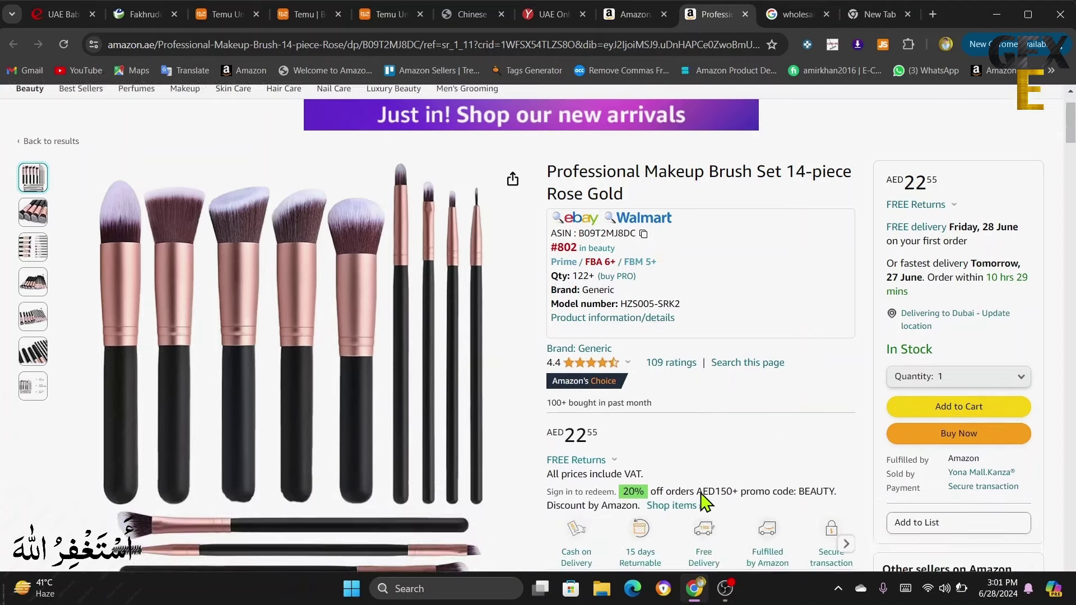
scroll(704, 501, up, 3)
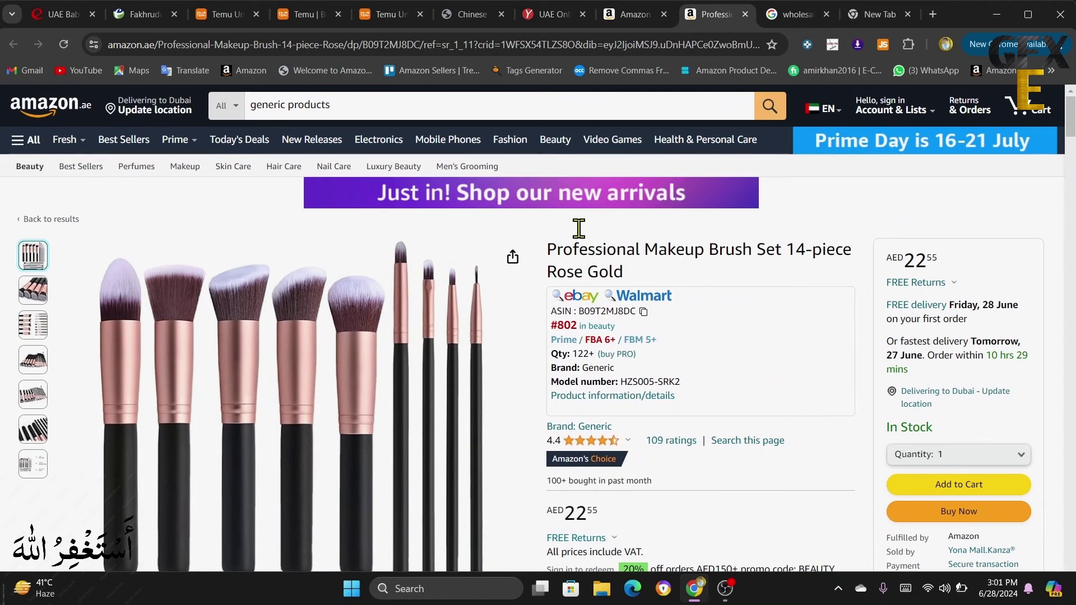
Step: Revisit TradeFord's UAE baby products list to view its products and suppliers, and switch to Fakhruddin Souq's wholesale home page
click(54, 18)
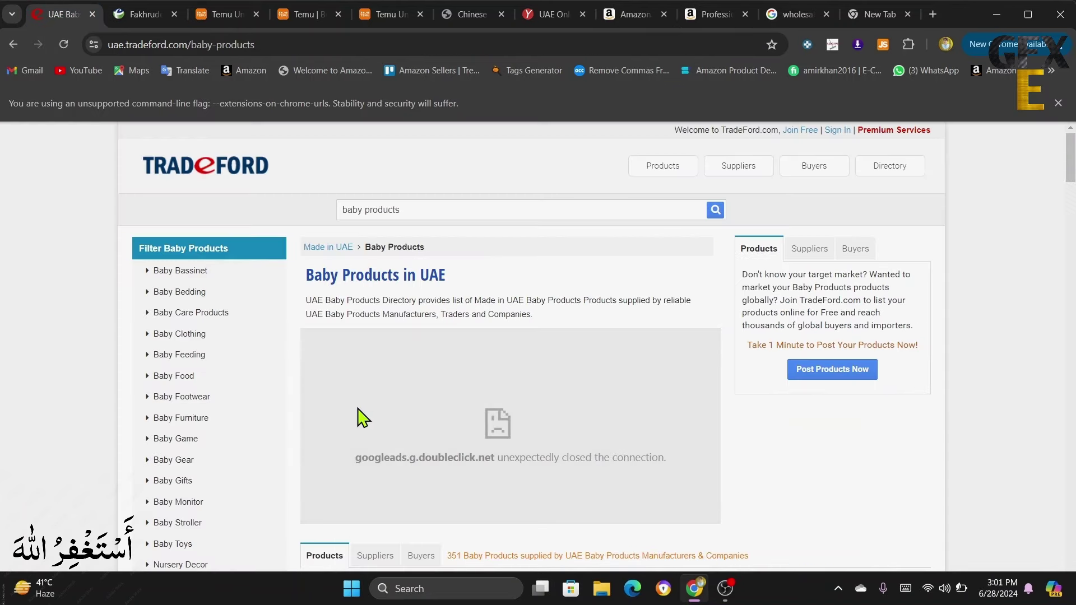
scroll(351, 414, down, 2)
scroll(399, 435, down, 2)
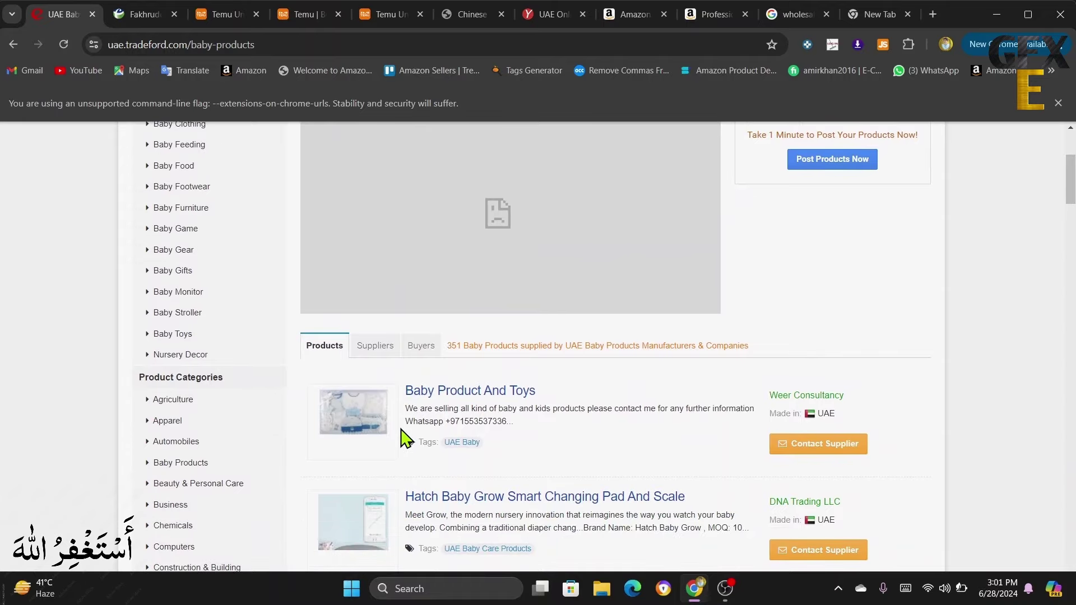
scroll(403, 436, up, 4)
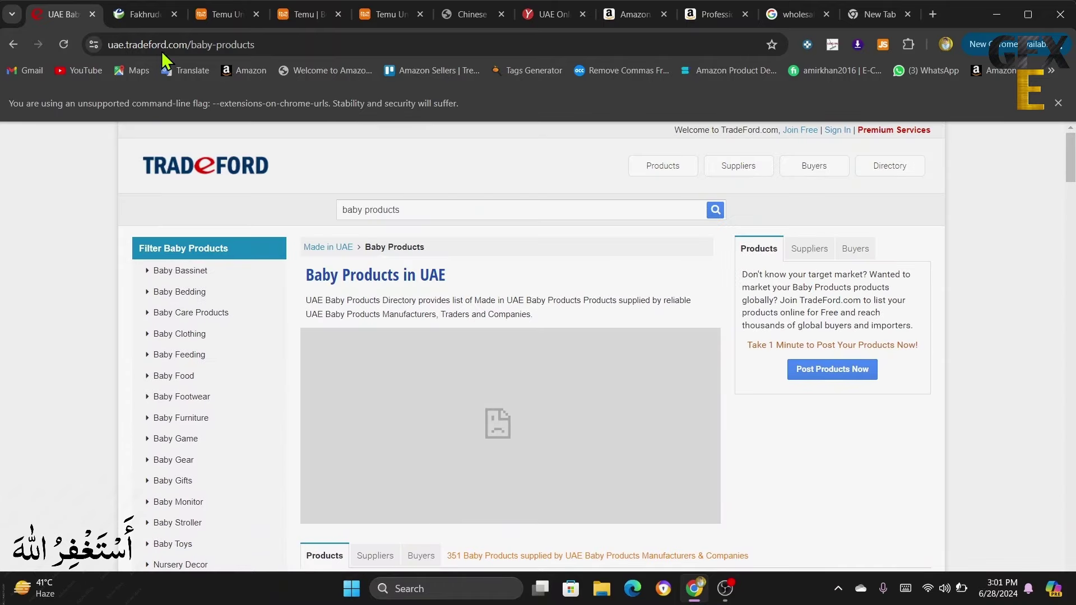
click(145, 17)
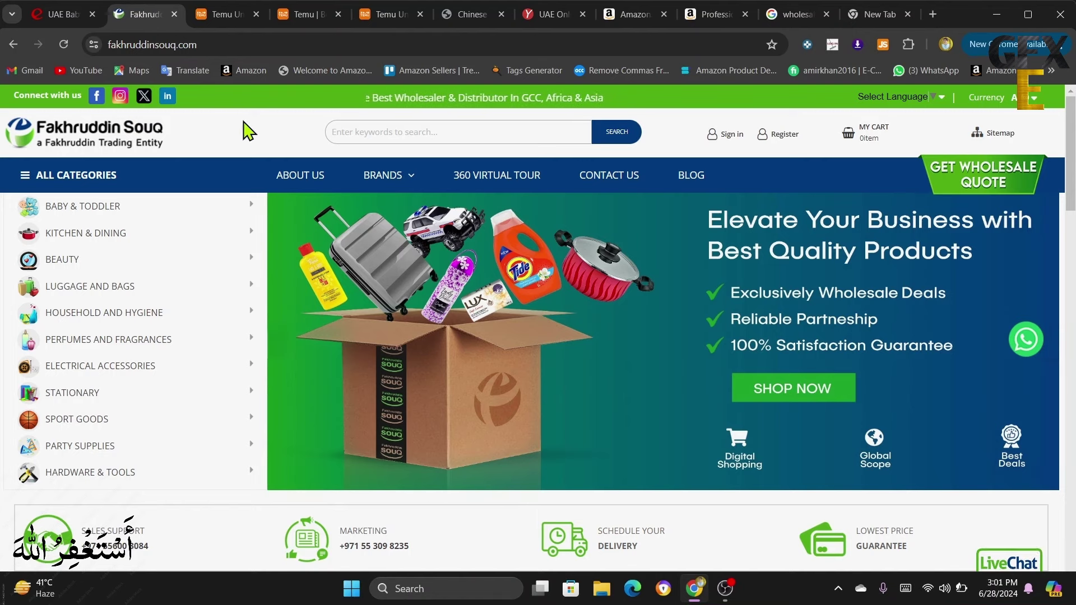
Step: Switch to Temu's UAE home page and look over its Semi-Annual Savings banner and Lightning deals
click(221, 15)
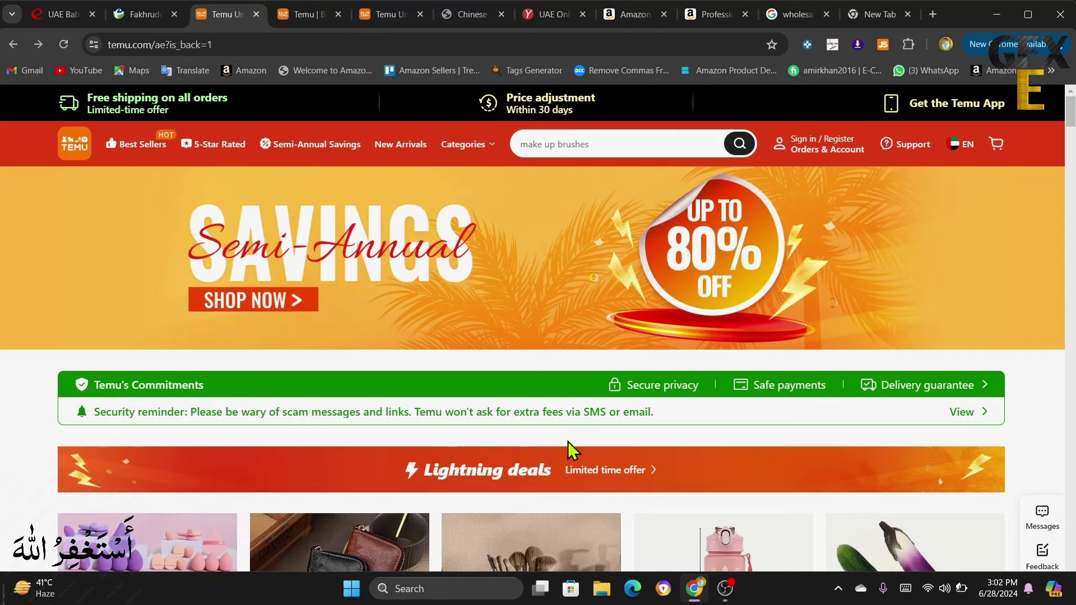
scroll(568, 442, down, 4)
scroll(567, 442, up, 4)
scroll(566, 449, down, 1)
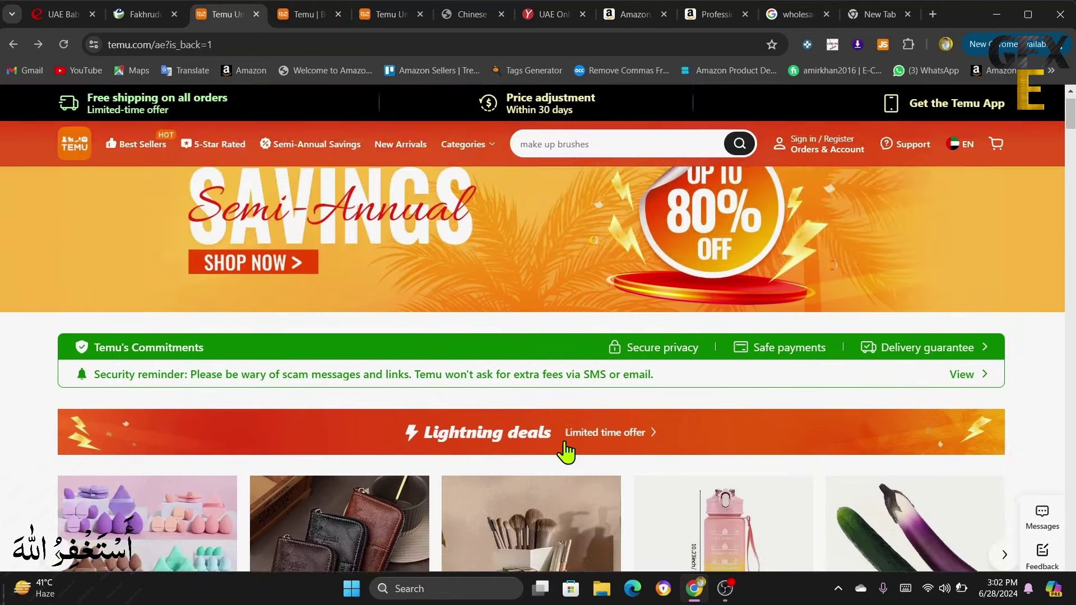
scroll(561, 448, down, 4)
scroll(563, 452, down, 1)
scroll(561, 445, up, 5)
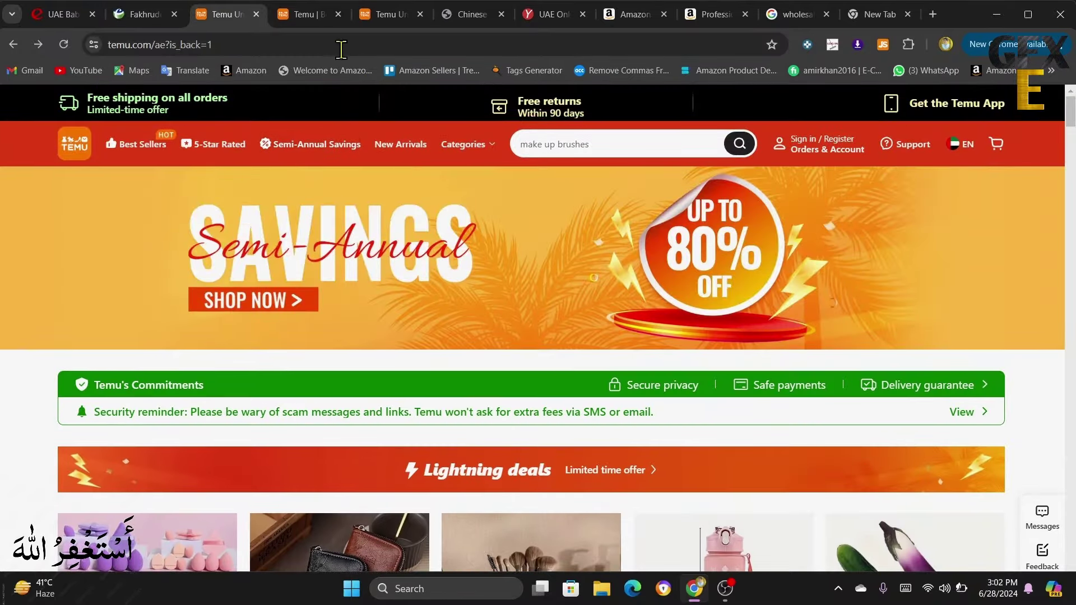
Step: Revisit Temu's Best Sellers and 5-Star Rated pages, Dragon Mart's Shopping page and Yello's home page, briefly checking the Amazon.ae generic products results
click(292, 13)
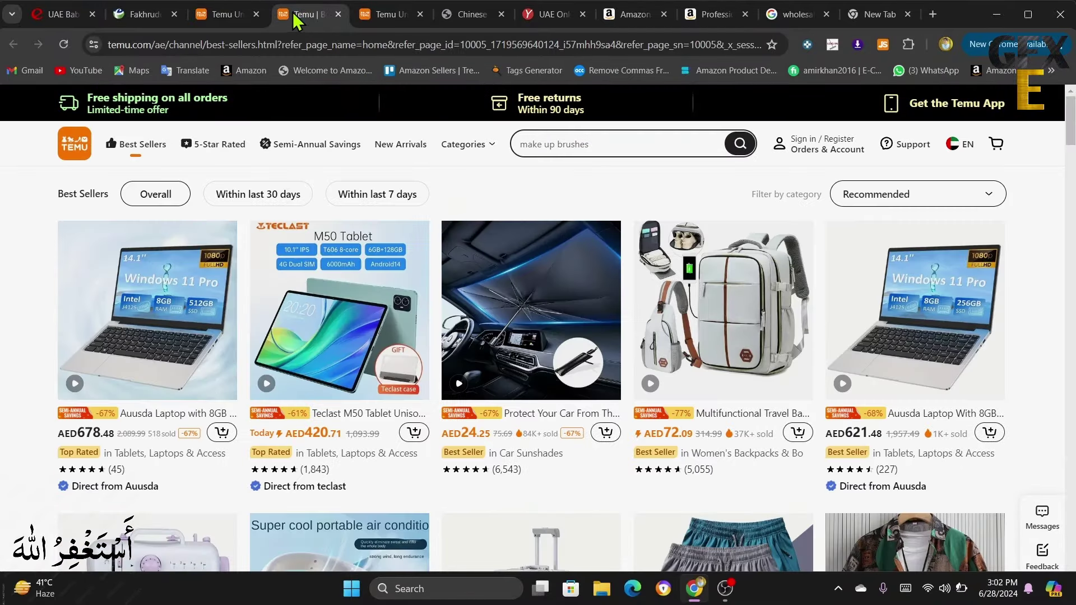
click(377, 16)
click(462, 17)
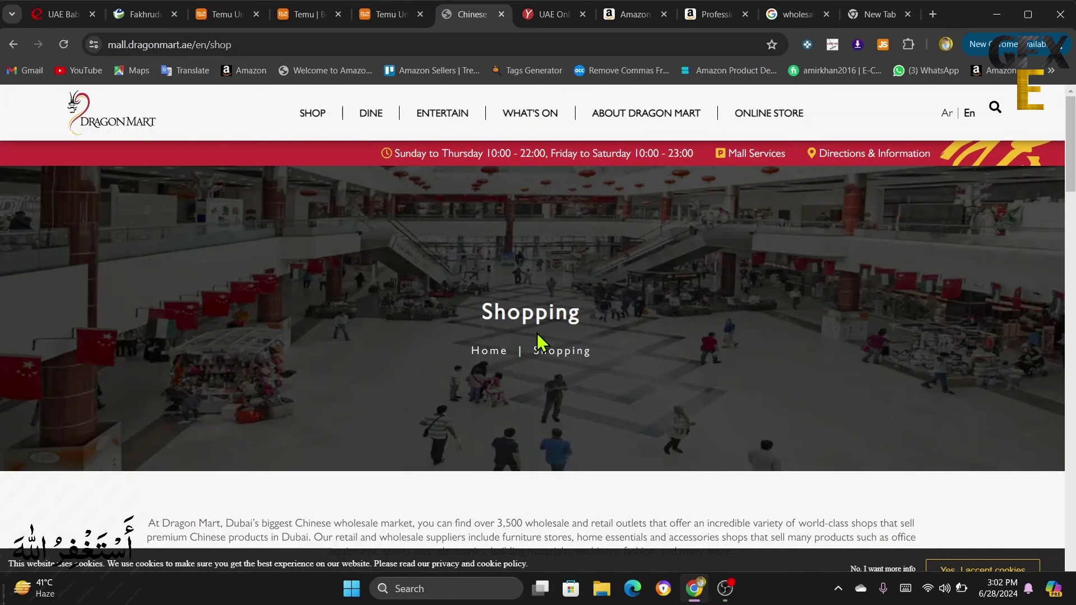
click(550, 17)
scroll(533, 373, up, 10)
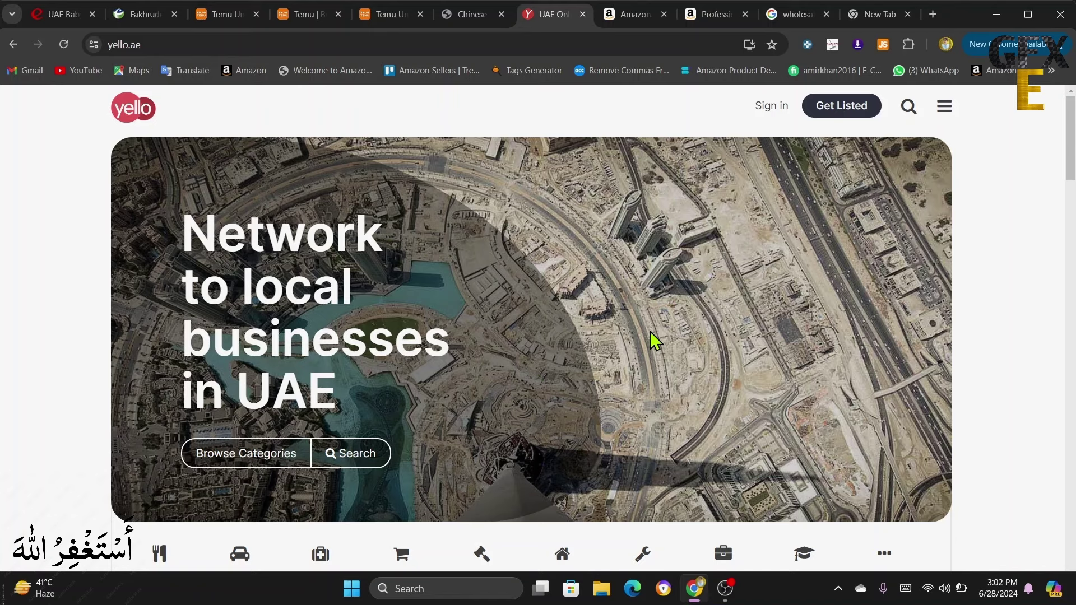
click(628, 20)
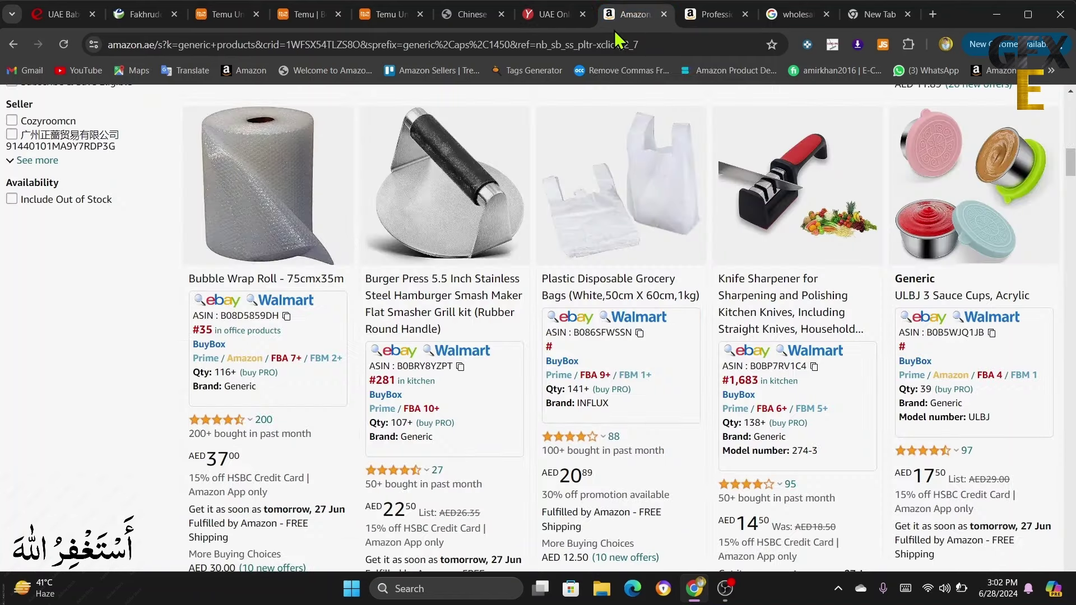
click(555, 19)
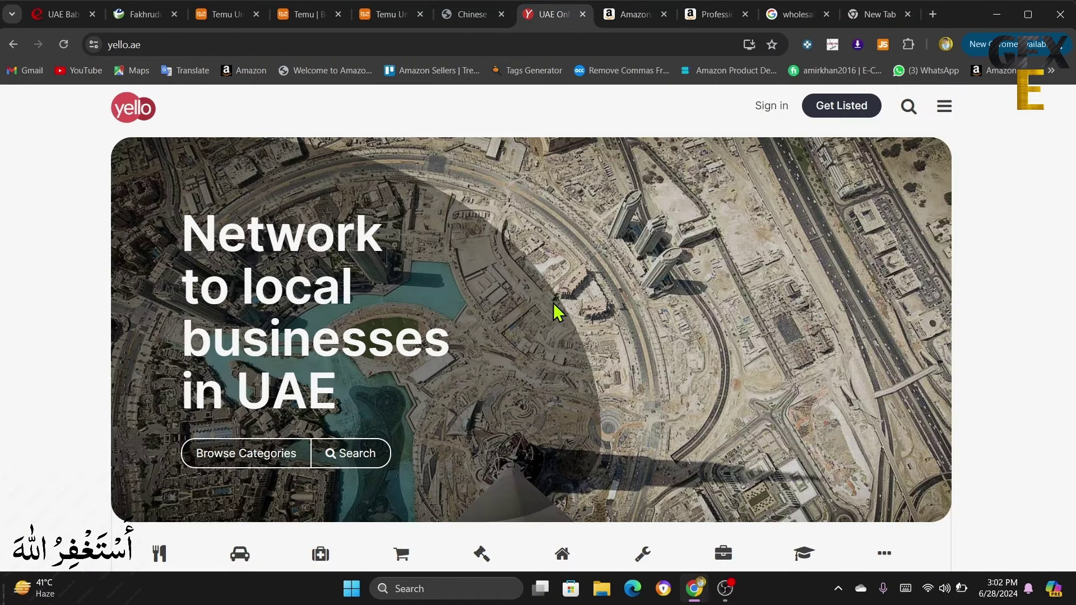
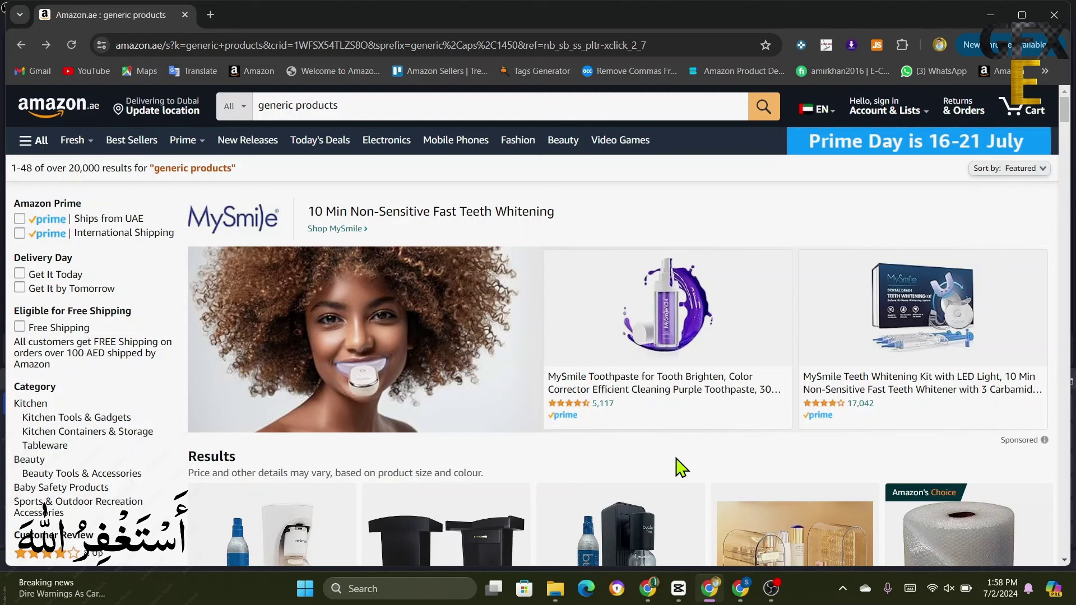
Step: Examine the Amazon.ae search results for "generic products", comparing the listings' brands, sales ranks, seller counts, ratings and prices
scroll(563, 468, down, 7)
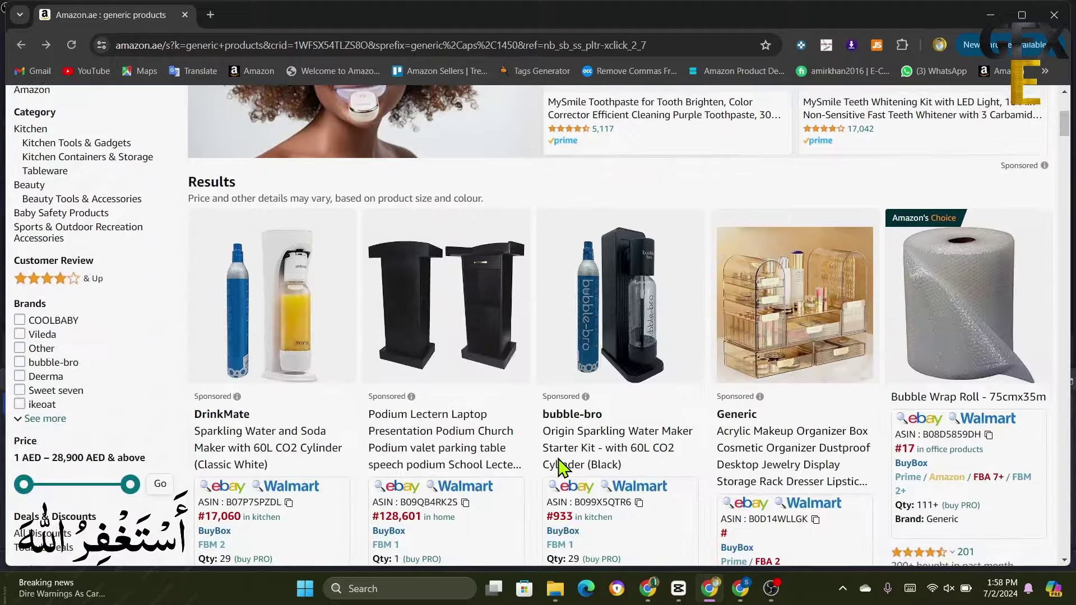
scroll(549, 469, down, 5)
scroll(549, 471, up, 6)
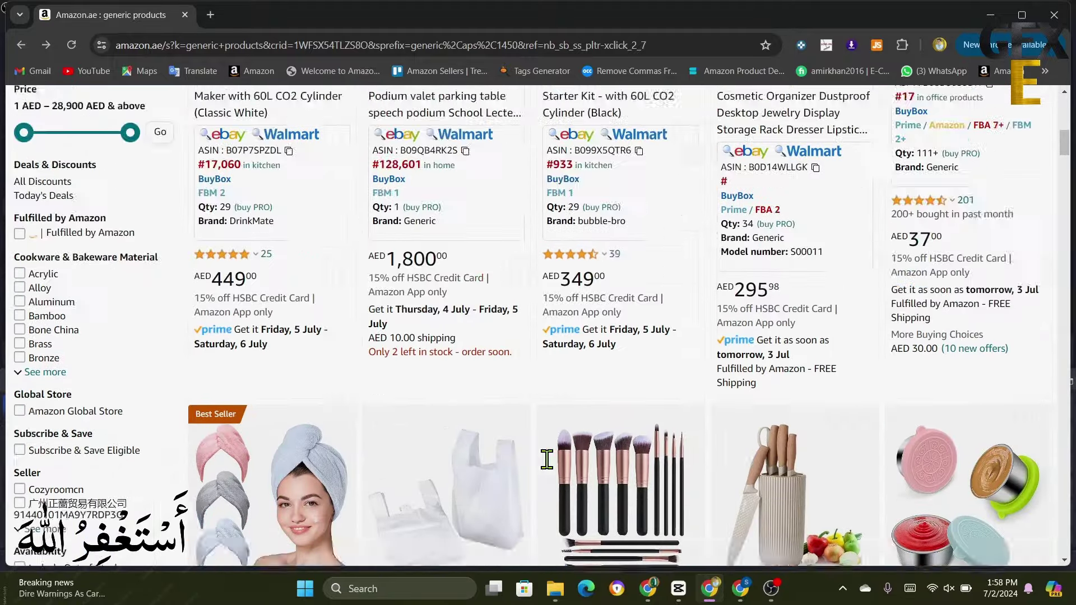
scroll(549, 471, down, 10)
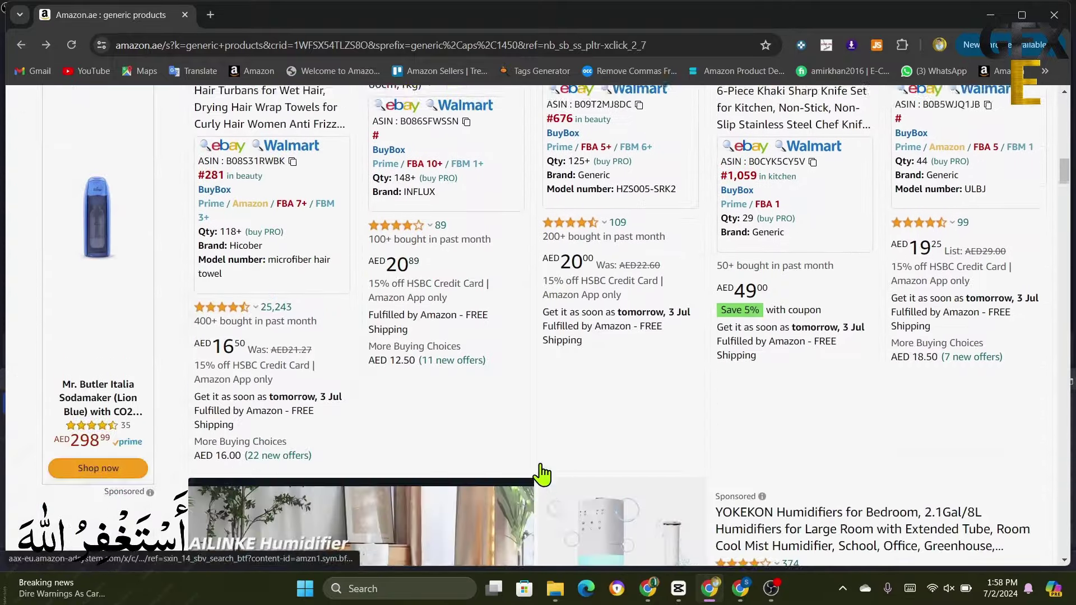
scroll(547, 473, up, 7)
scroll(546, 474, up, 9)
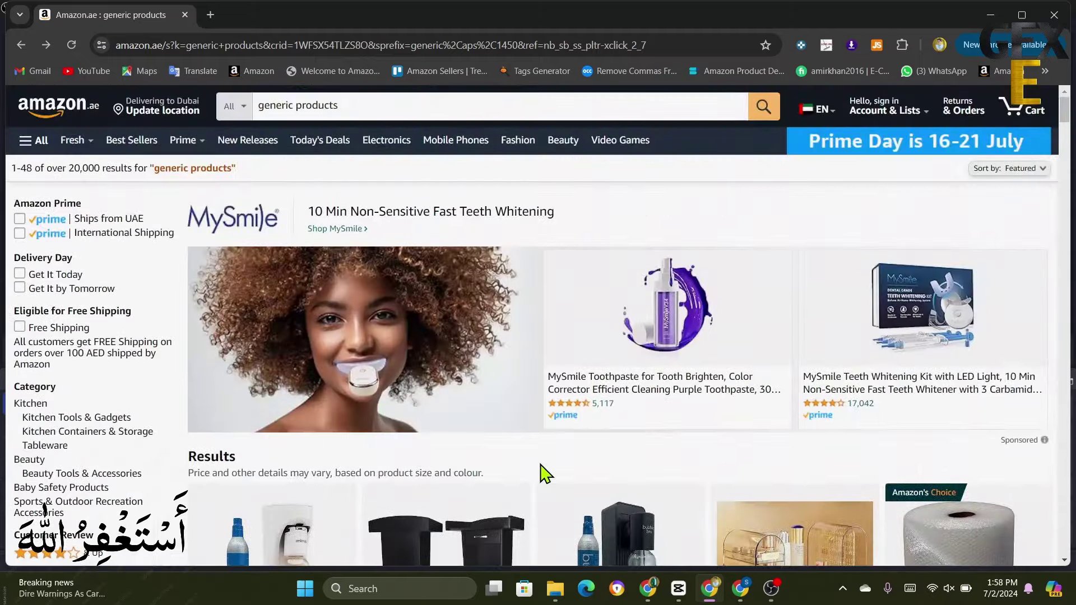
scroll(545, 474, down, 3)
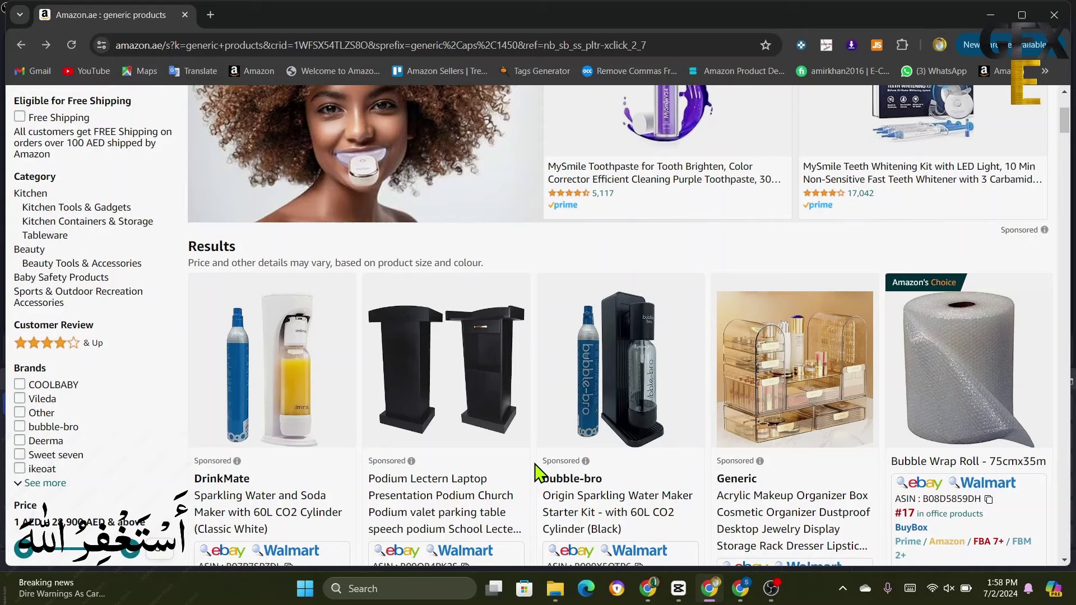
scroll(535, 474, down, 6)
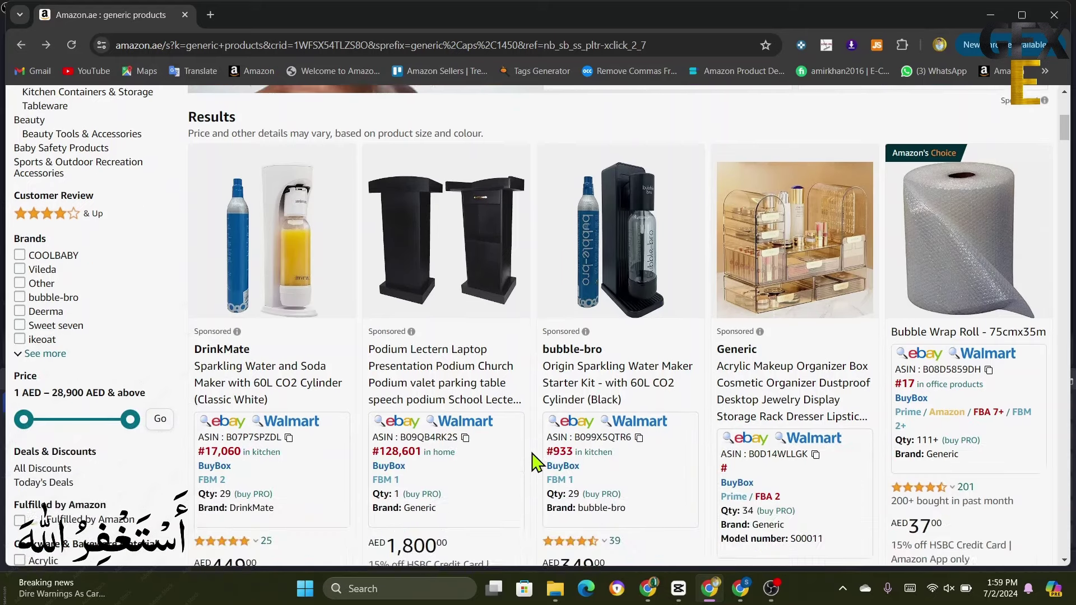
scroll(535, 465, up, 7)
scroll(537, 463, up, 2)
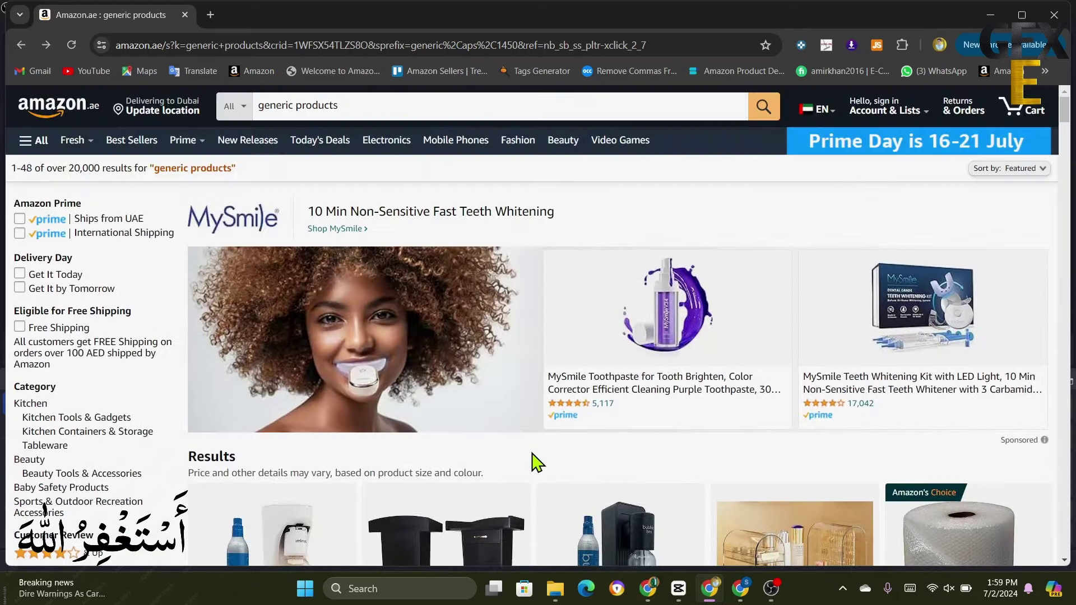
scroll(537, 463, down, 6)
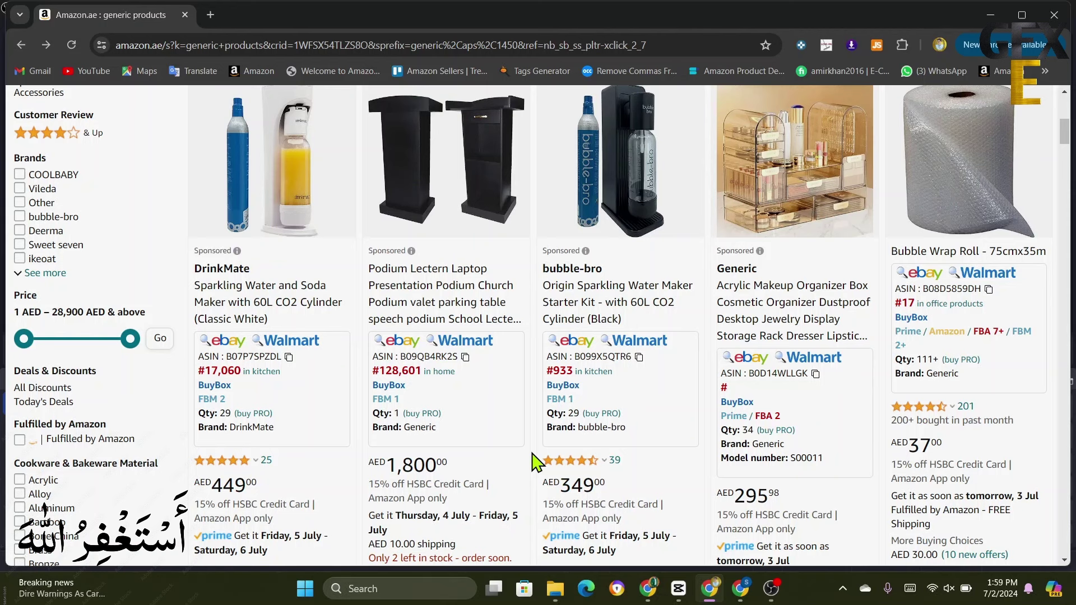
scroll(537, 462, up, 7)
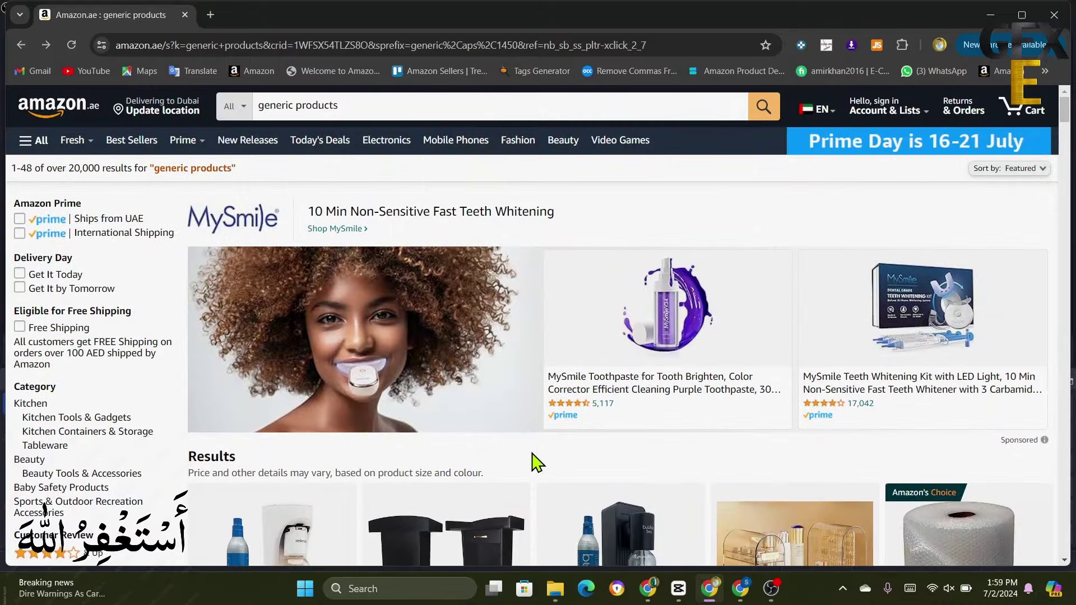
scroll(537, 463, down, 5)
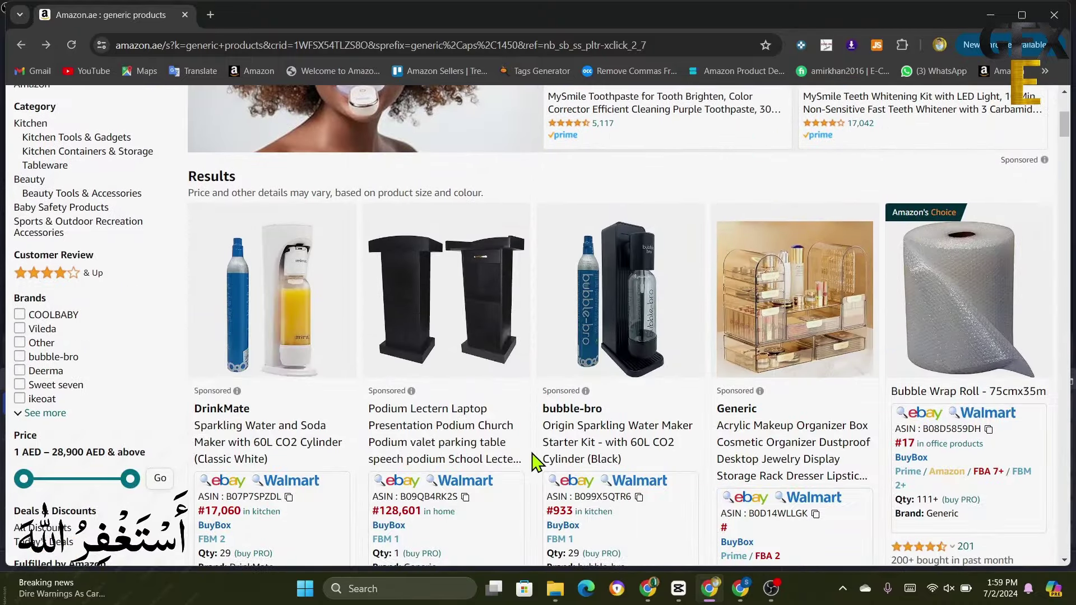
scroll(537, 462, down, 4)
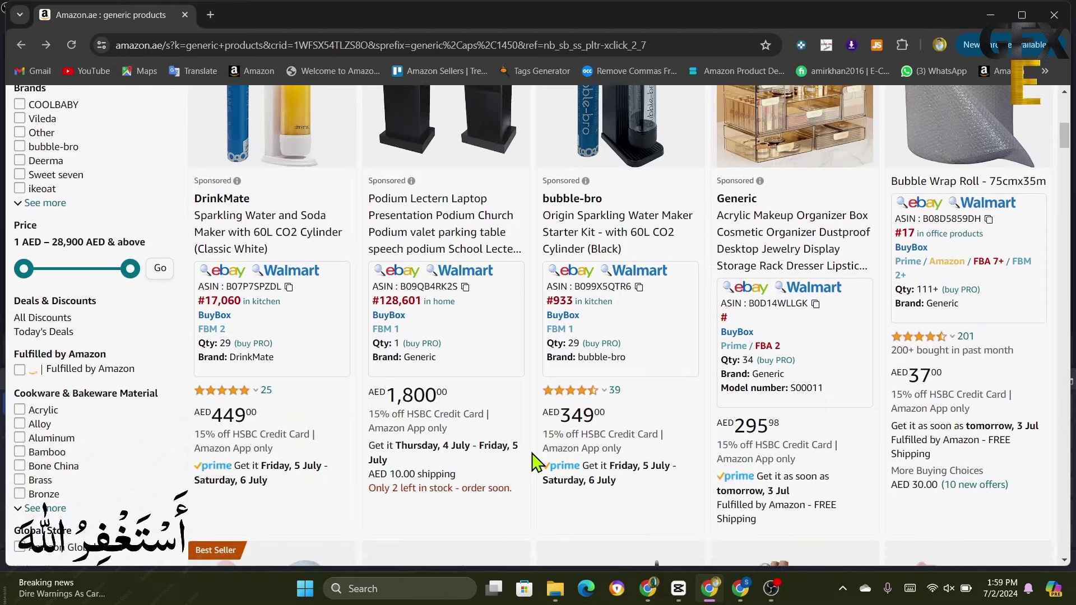
Step: Browse the Amazon.ae "generic products" results from the start through the More results section, looking for generic-brand best sellers
scroll(537, 462, up, 9)
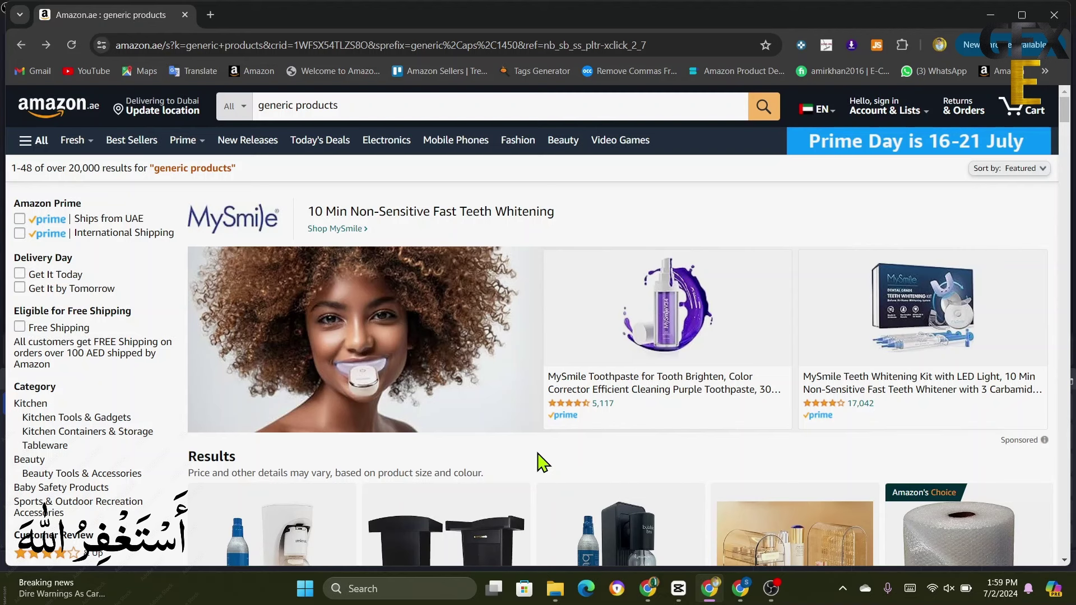
scroll(541, 461, down, 5)
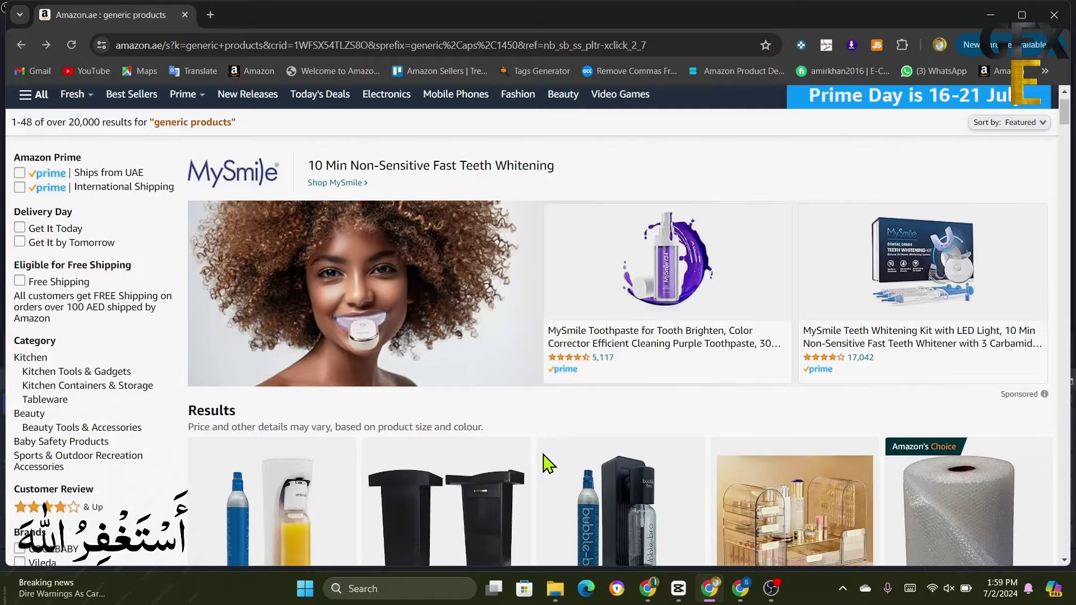
scroll(539, 458, down, 10)
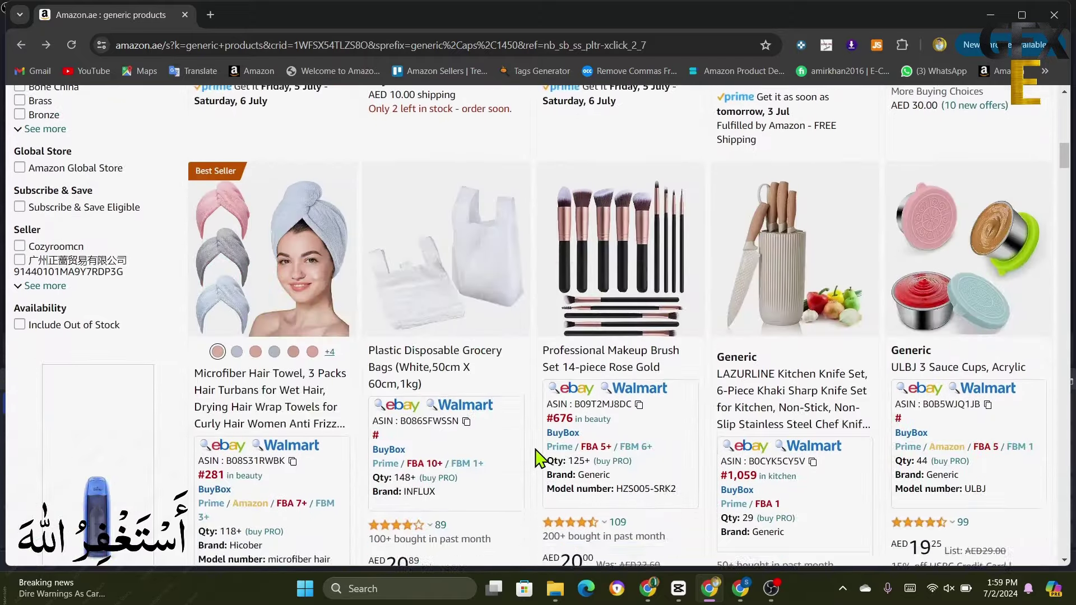
scroll(540, 458, down, 9)
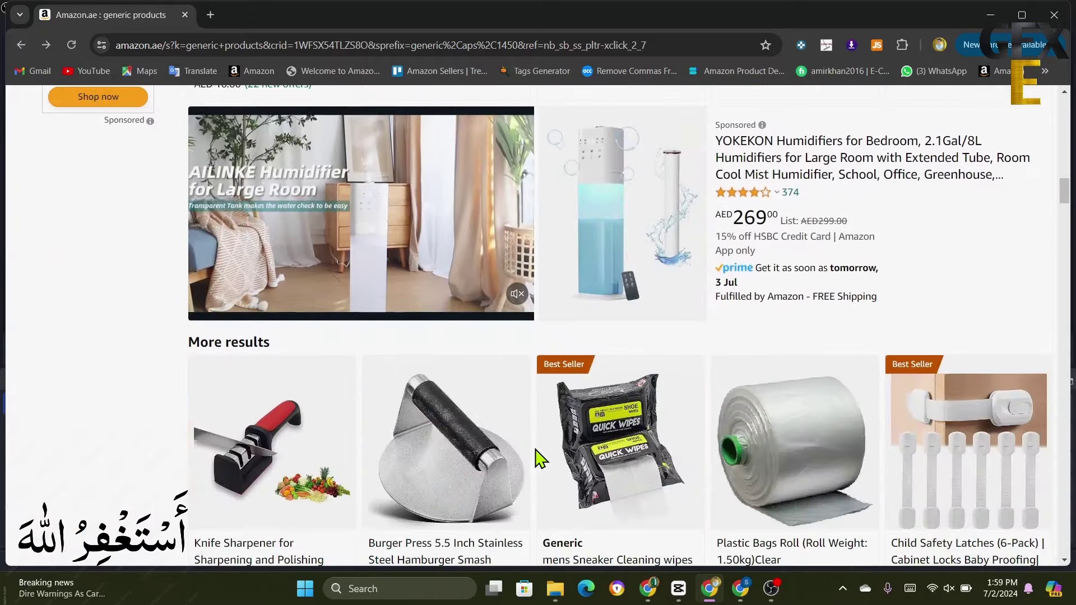
scroll(540, 459, down, 6)
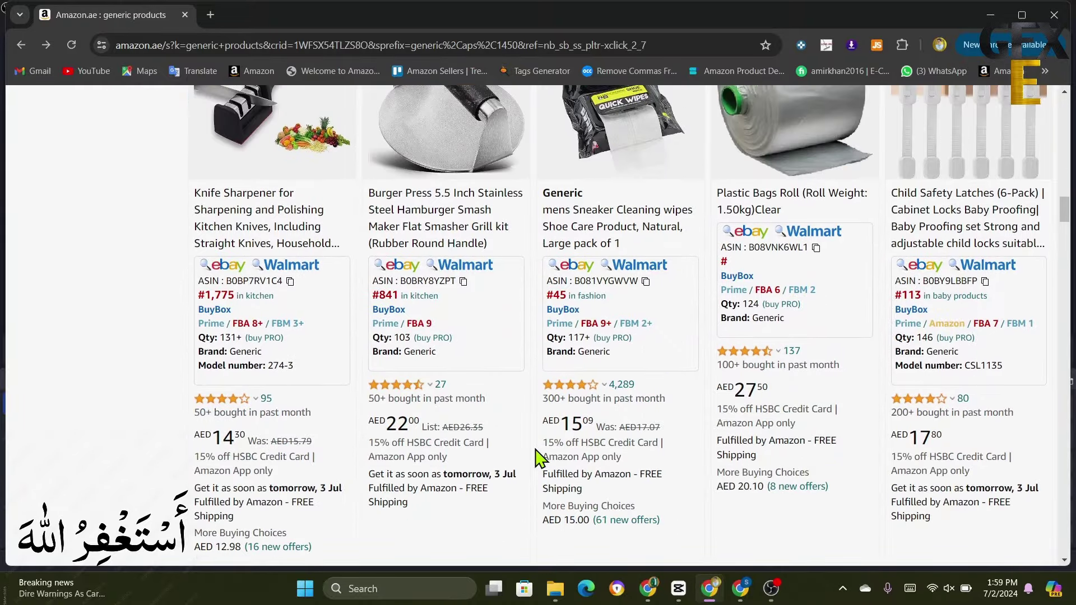
scroll(540, 458, down, 20)
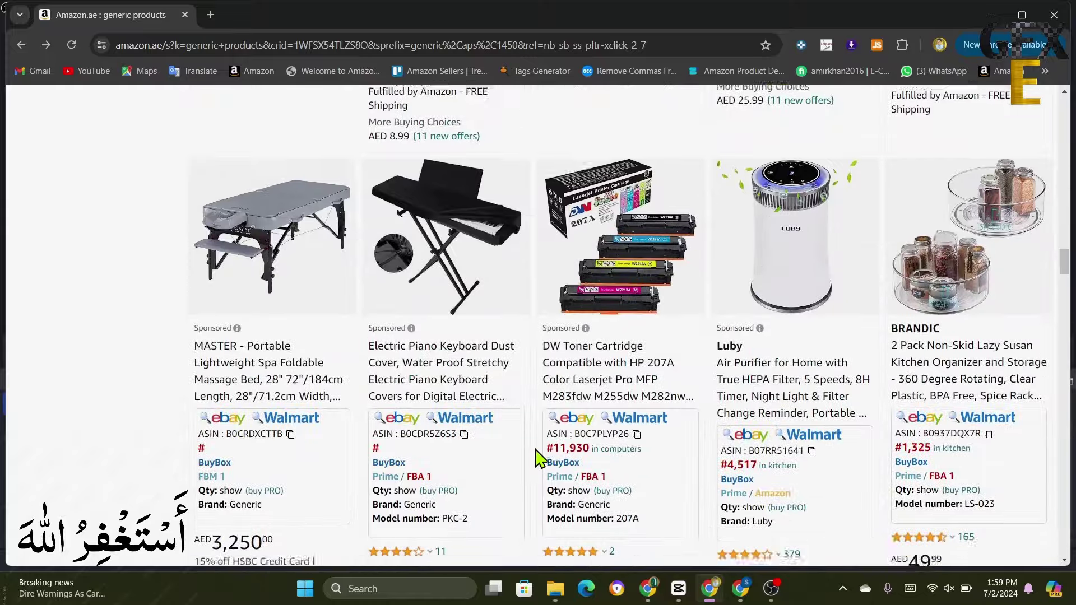
scroll(537, 455, up, 18)
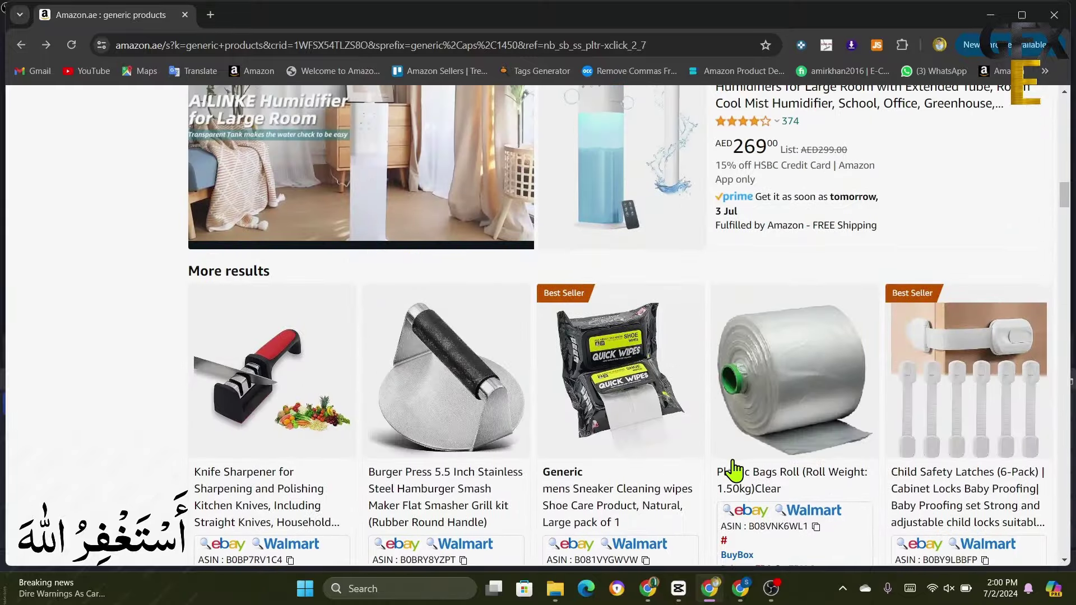
Step: Open the Child Safety Latches (6-Pack) listing and look over its brand, sales rank, price and other sellers
scroll(735, 471, down, 3)
click(983, 276)
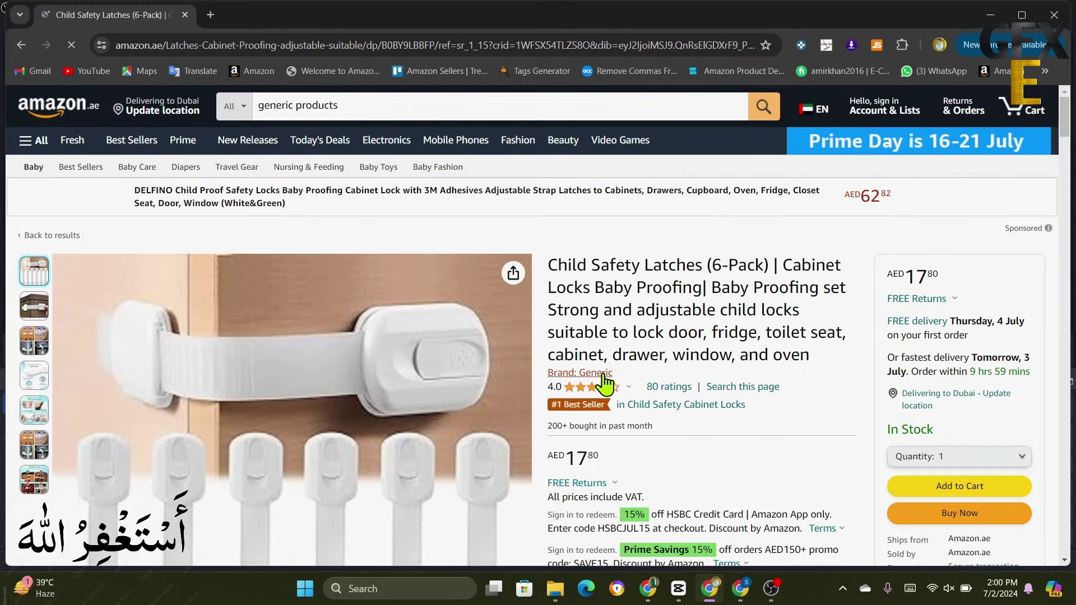
scroll(700, 312, down, 3)
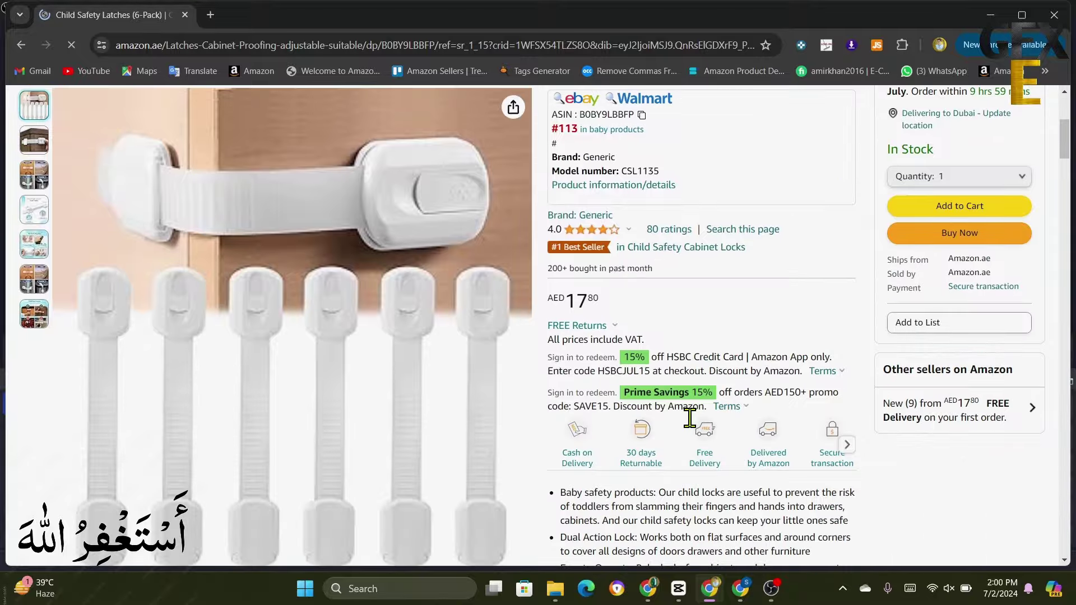
scroll(690, 418, down, 5)
scroll(690, 413, up, 10)
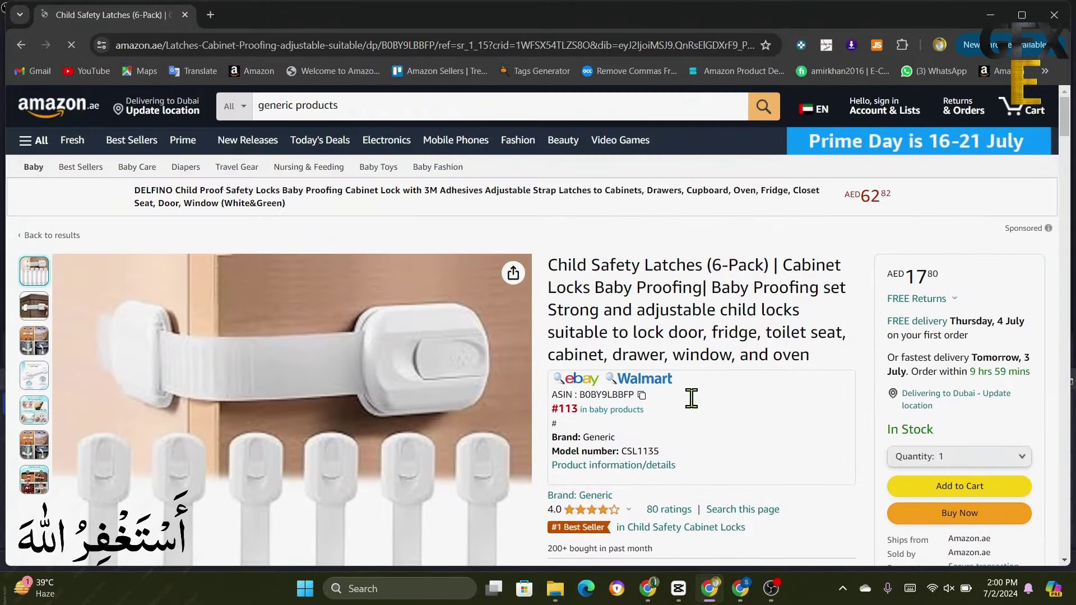
Step: Copy the full title of the Child Safety Latches listing and search Google for it in a new tab
triple_click(670, 287)
right_click(671, 287)
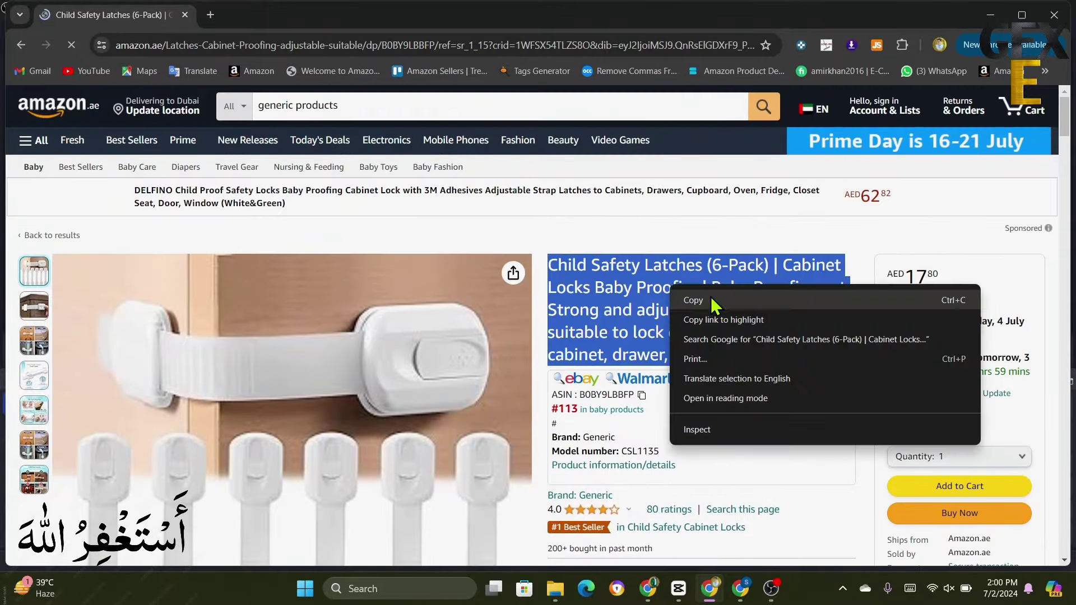
click(694, 300)
click(210, 15)
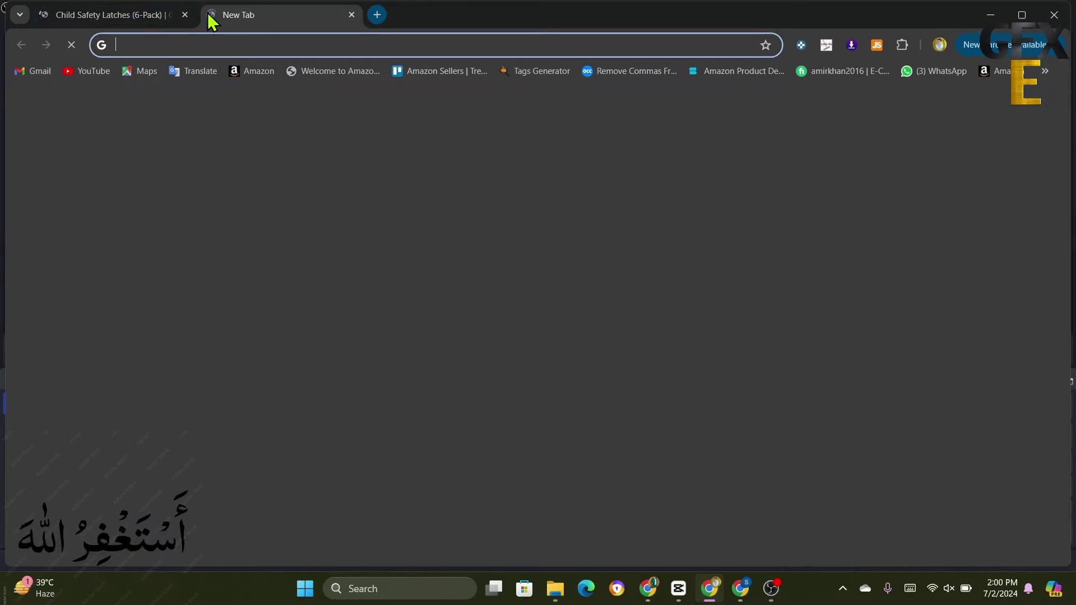
right_click(179, 46)
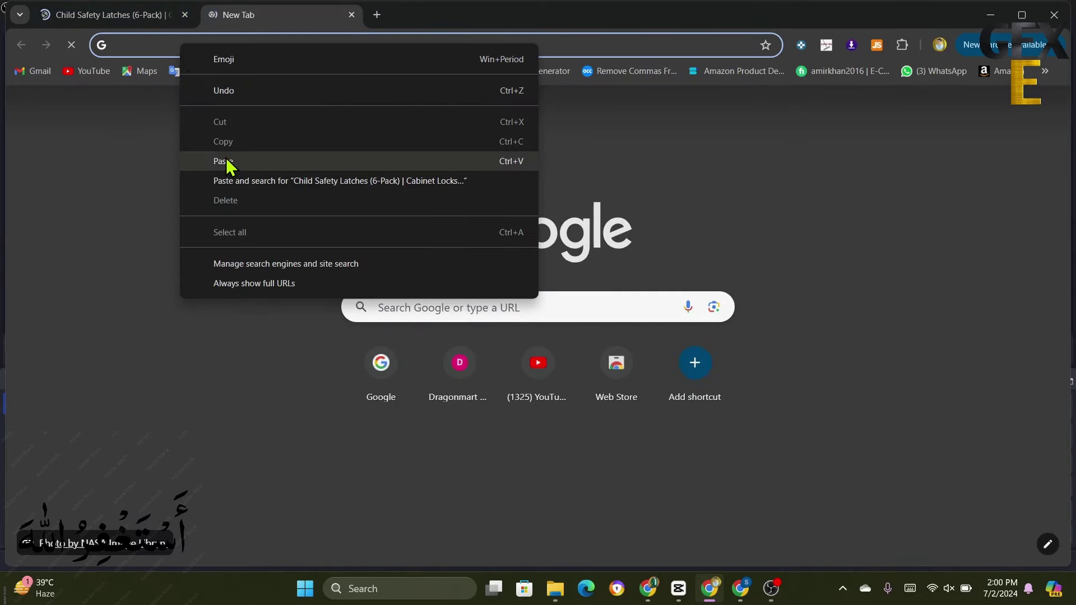
click(227, 161)
key(Return)
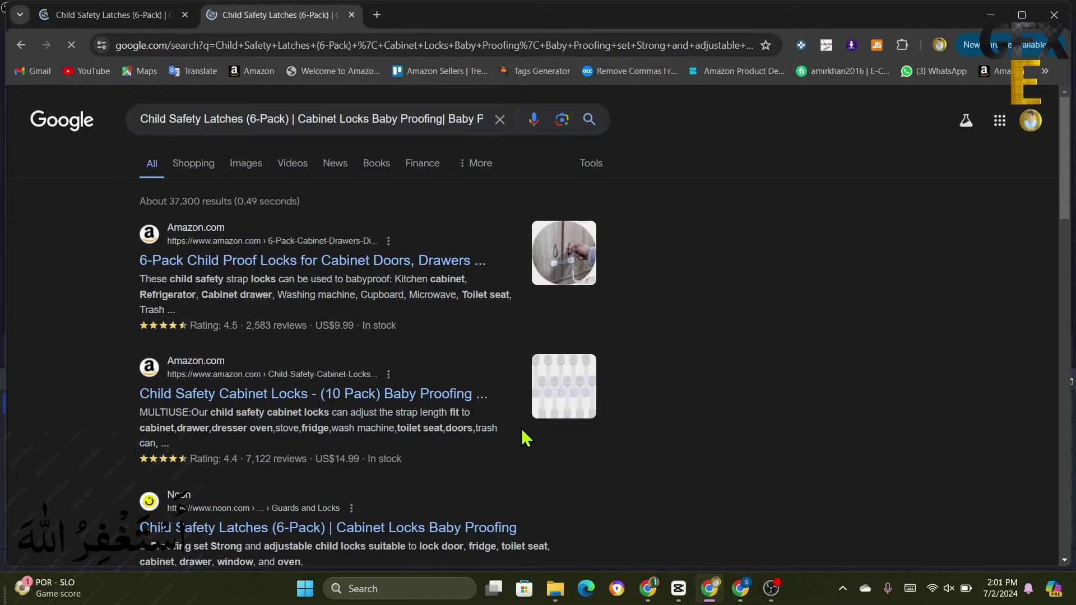
Step: Examine the Google results for the child safety latches, checking which stores and wholesale sites offer the product and their prices
scroll(522, 448, down, 9)
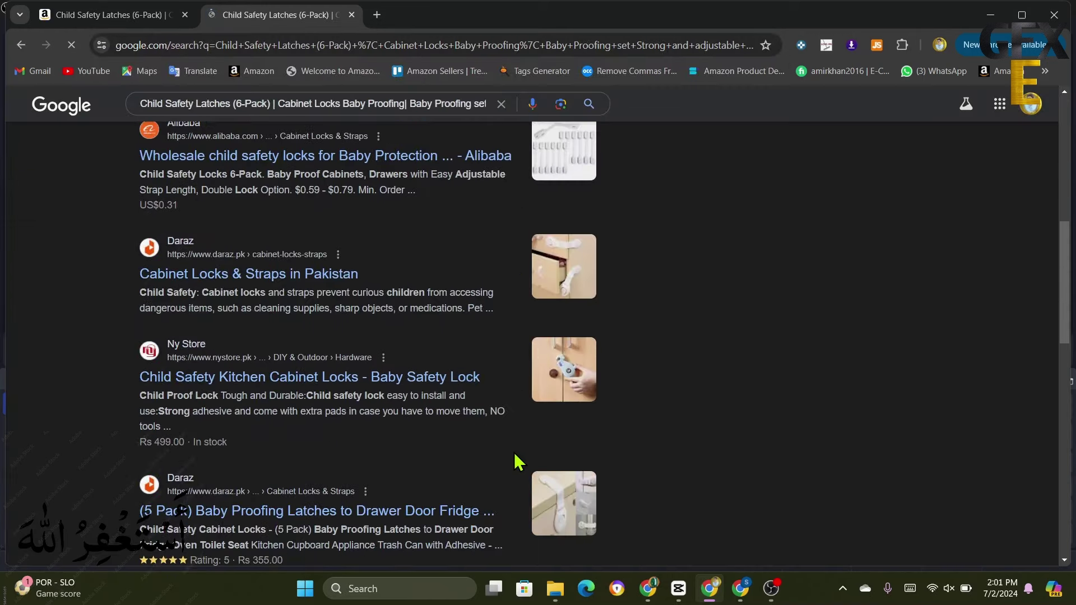
scroll(519, 462, down, 10)
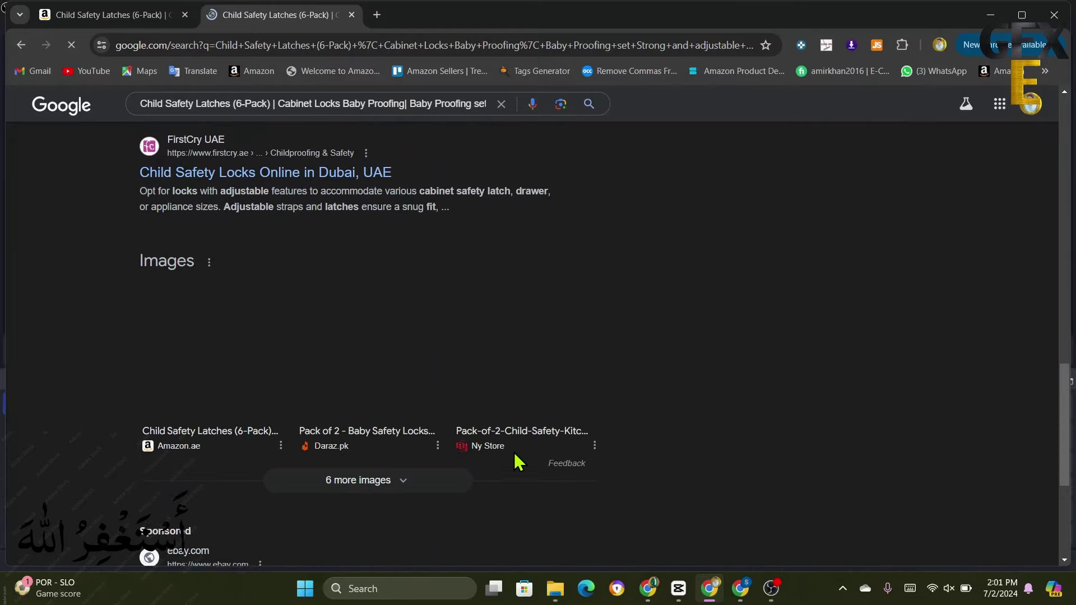
scroll(519, 462, up, 18)
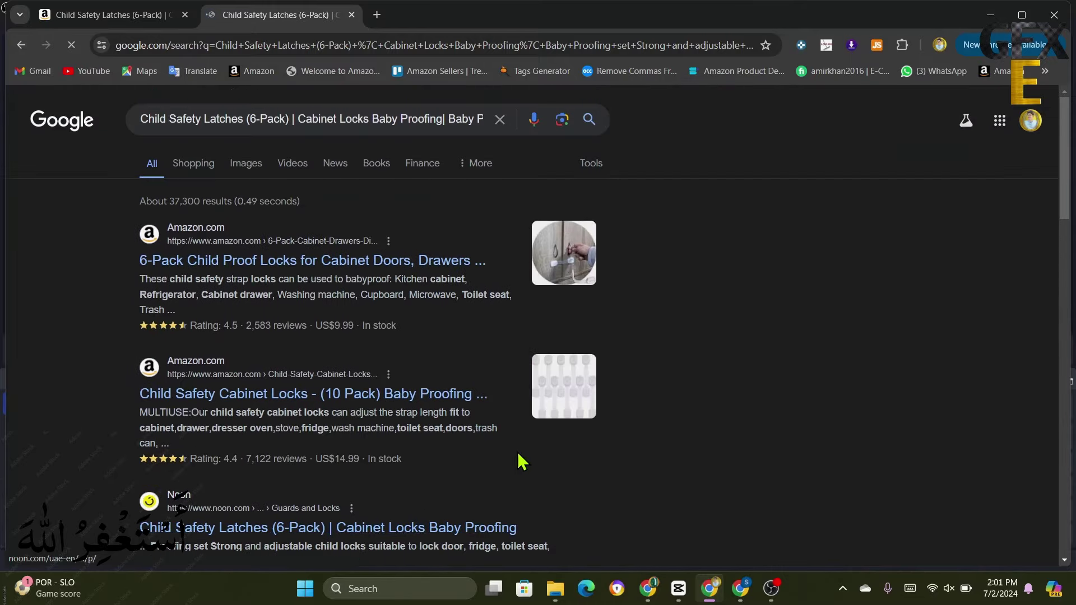
scroll(522, 456, down, 10)
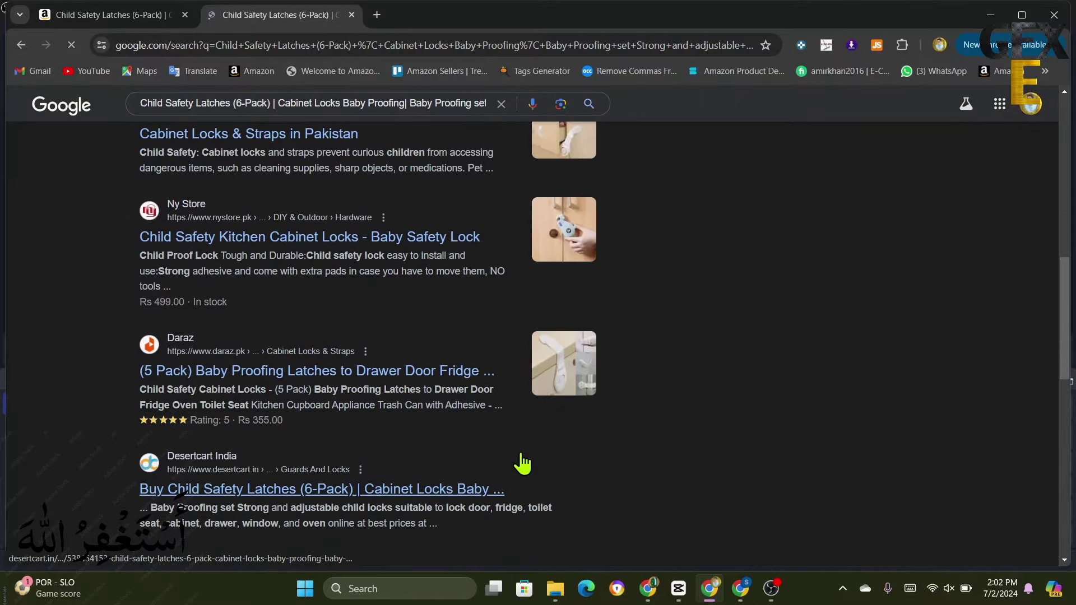
scroll(520, 462, down, 5)
scroll(524, 462, up, 7)
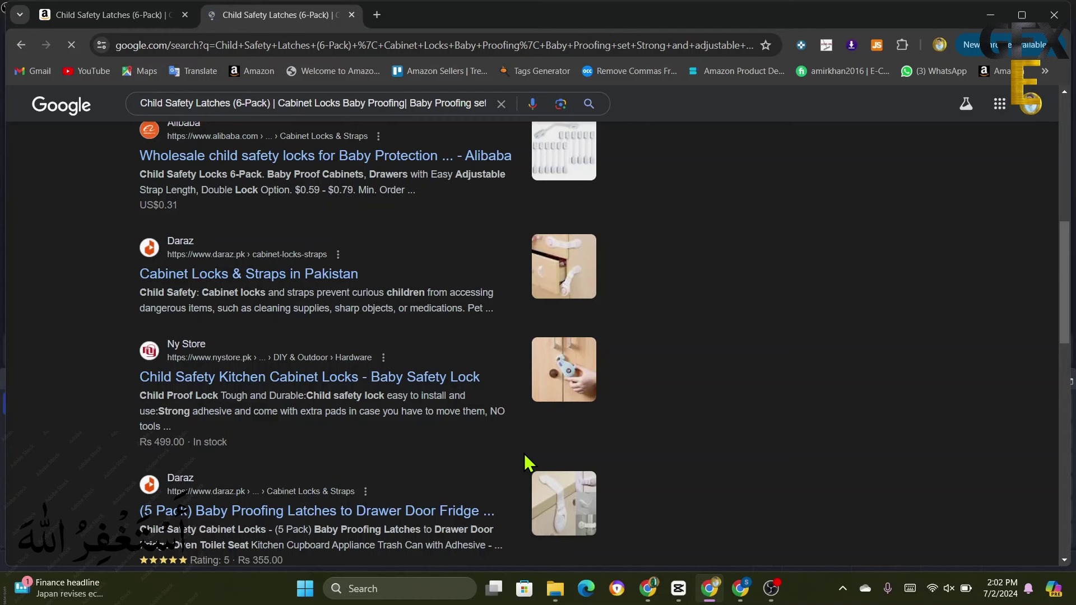
scroll(532, 430, up, 10)
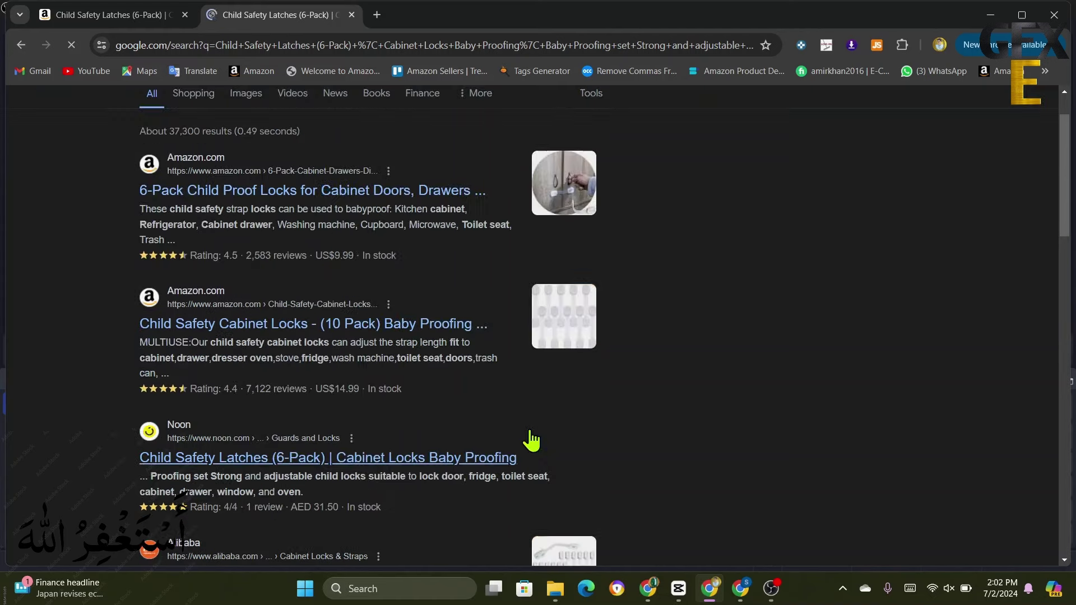
Step: Copy the latches' title from the Amazon.ae listing, switch to Alibaba and search its manufacturers for "Child Safety Latches (6-Pack) | Cabinet Locks Baby"
click(115, 23)
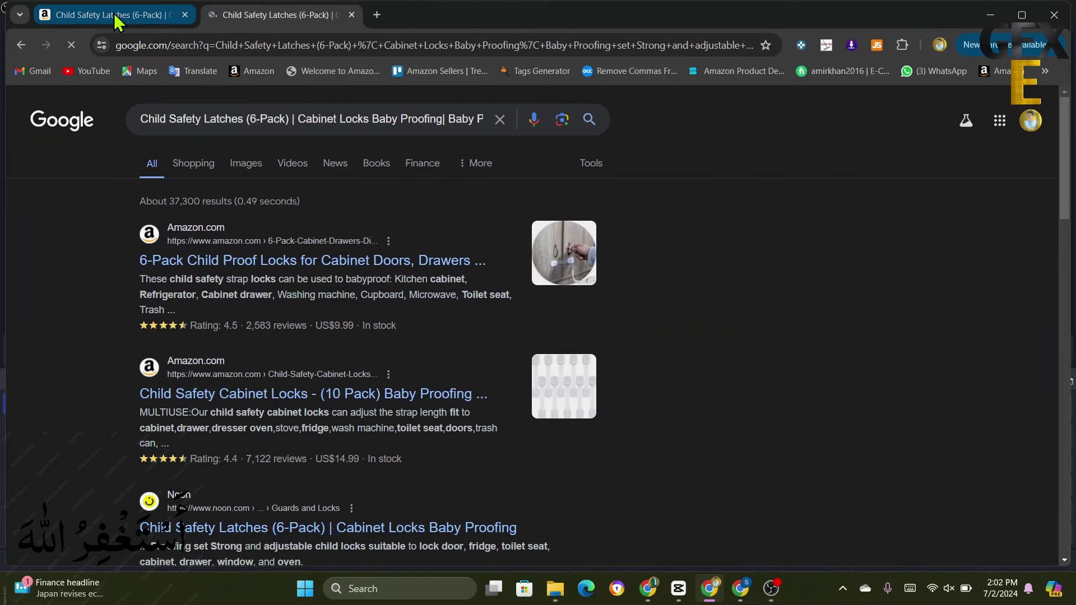
right_click(659, 322)
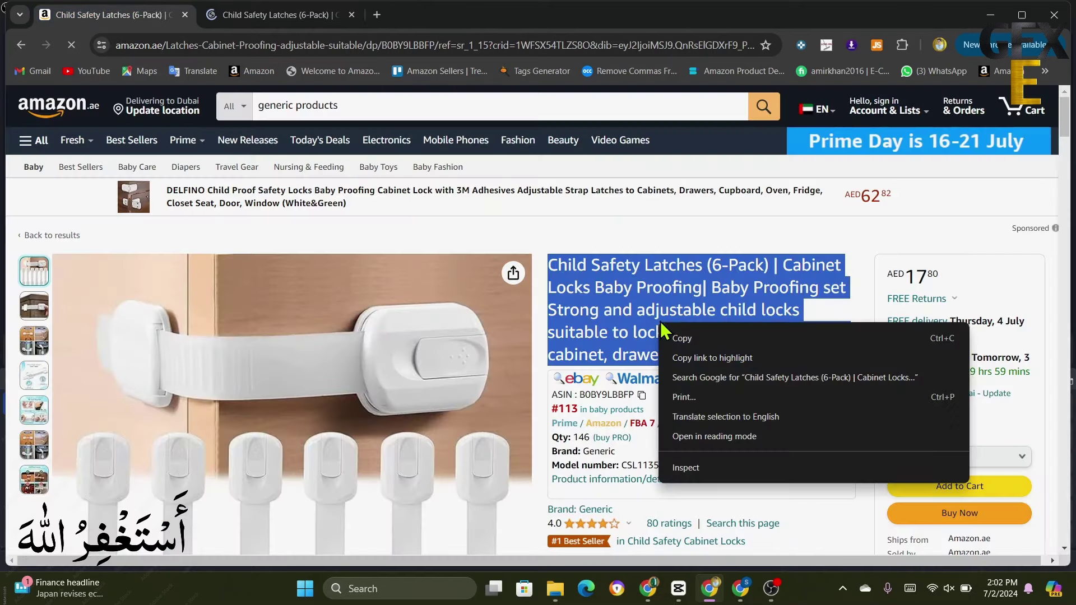
click(703, 331)
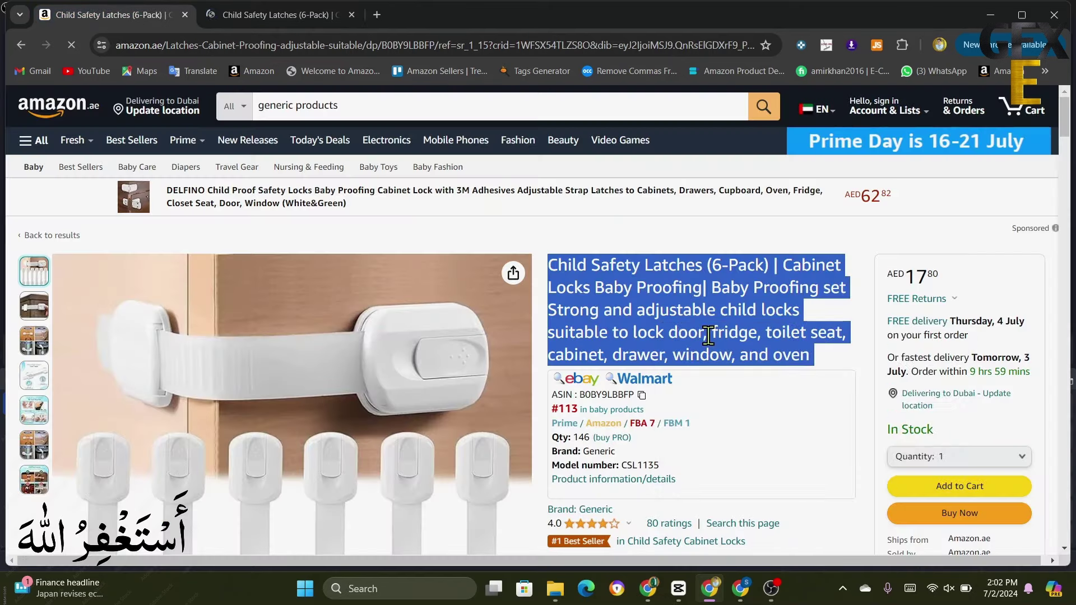
click(740, 588)
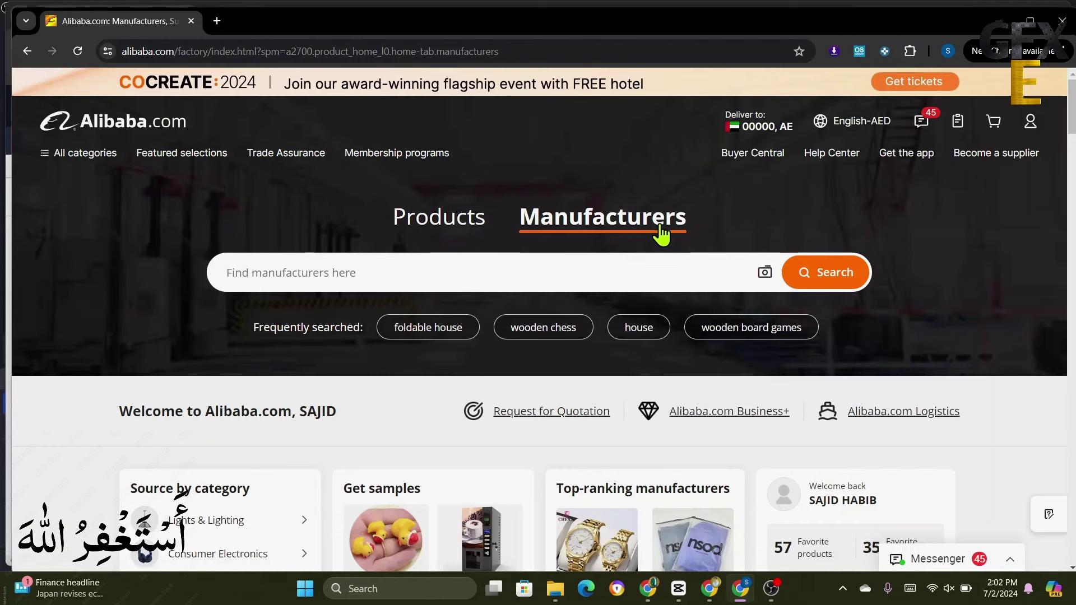
right_click(263, 272)
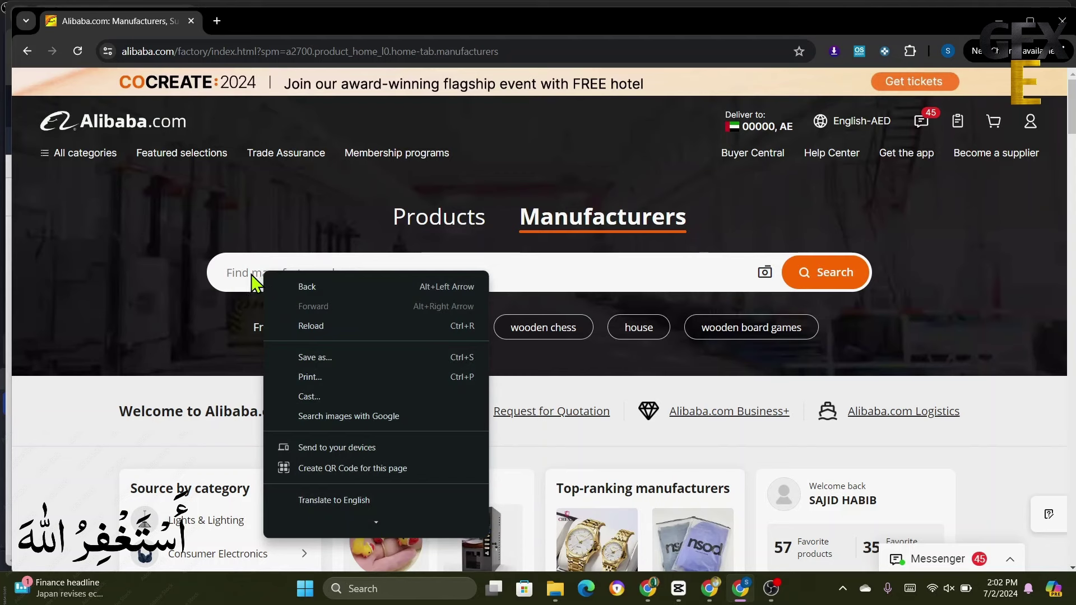
click(250, 273)
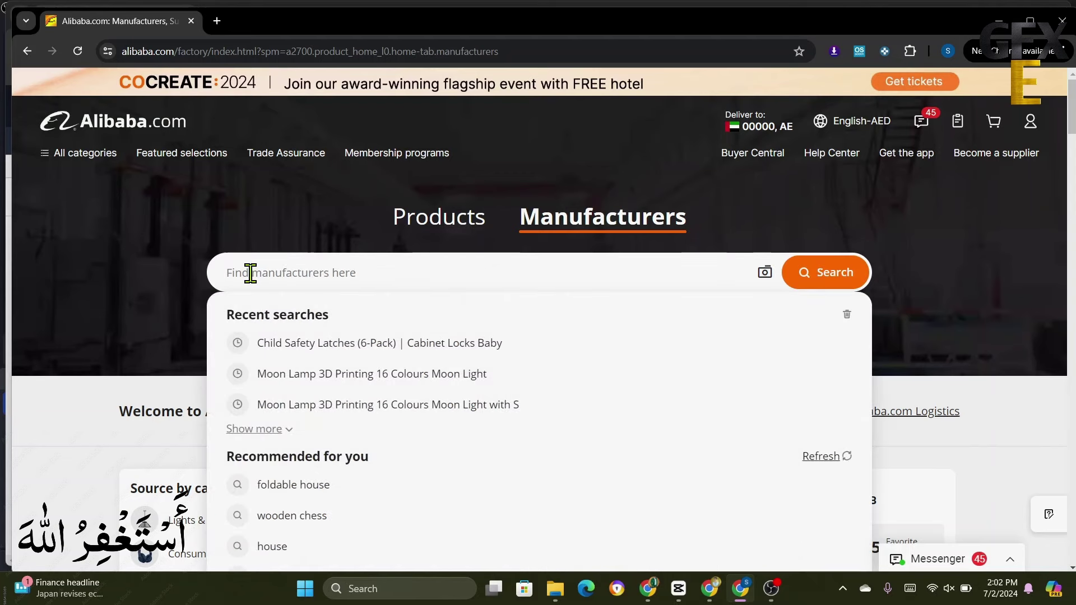
key(ctrl+v)
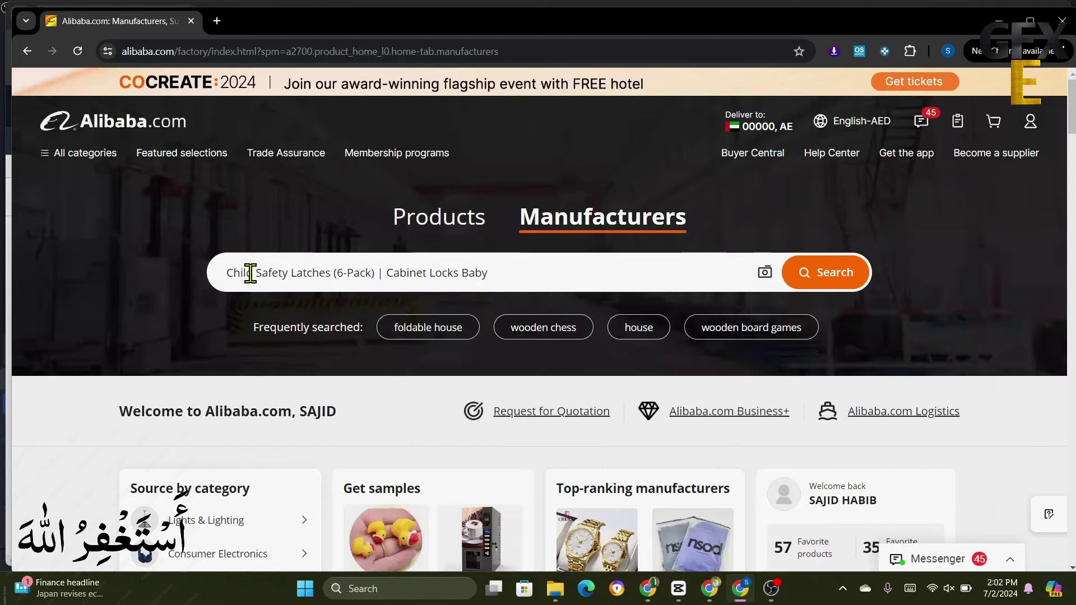
key(Return)
click(833, 281)
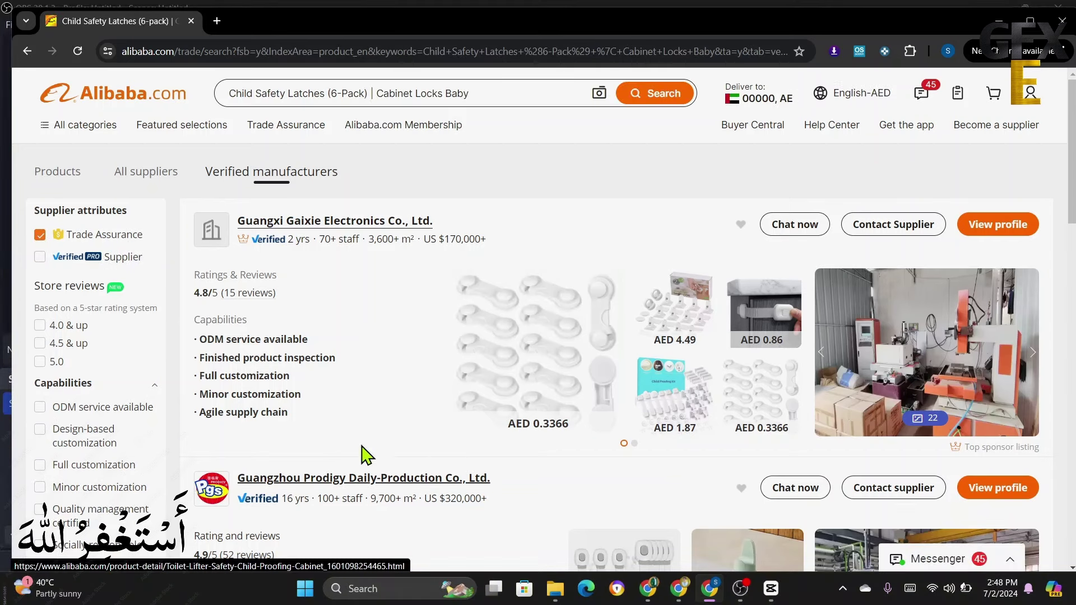
Step: Examine Alibaba's verified manufacturers of child safety latches, comparing their years, ratings, capabilities, prices and minimum order quantities
scroll(475, 471, down, 4)
scroll(476, 471, down, 15)
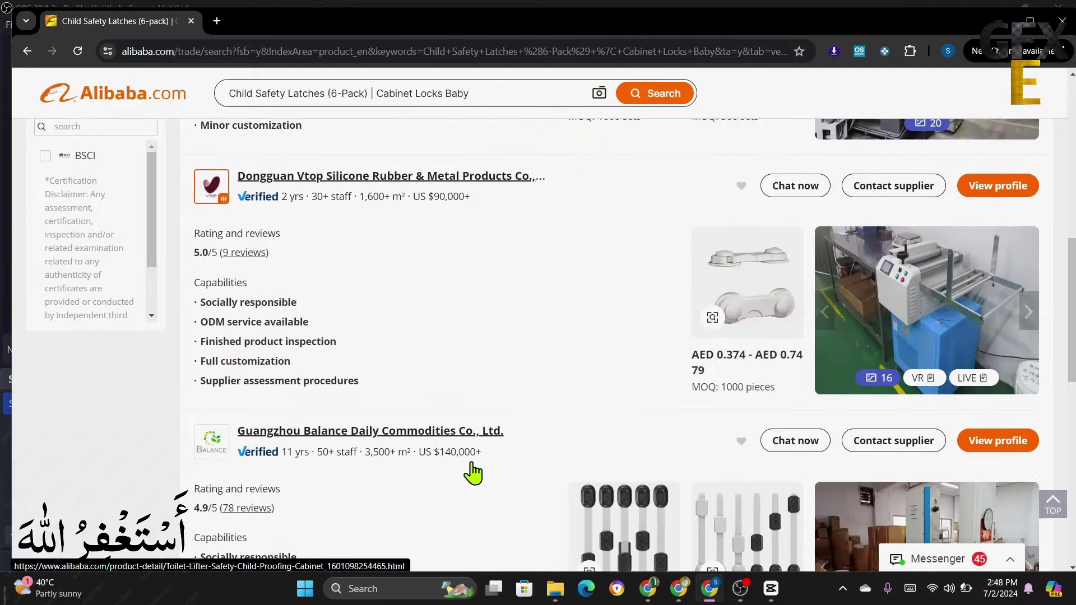
scroll(472, 474, up, 19)
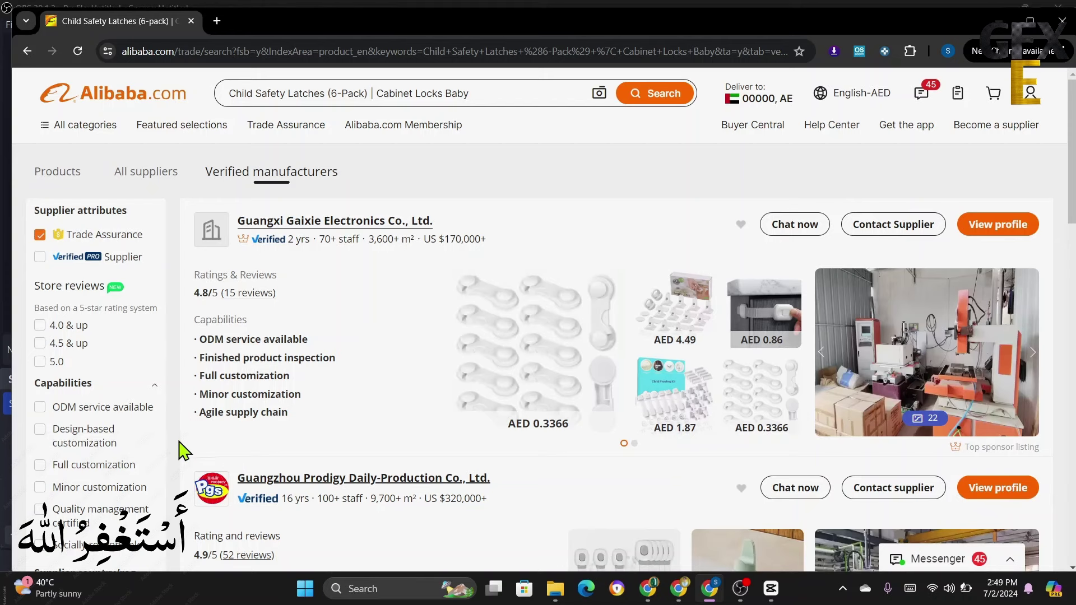
scroll(183, 461, down, 3)
scroll(183, 461, up, 3)
scroll(325, 448, down, 1)
scroll(328, 449, down, 3)
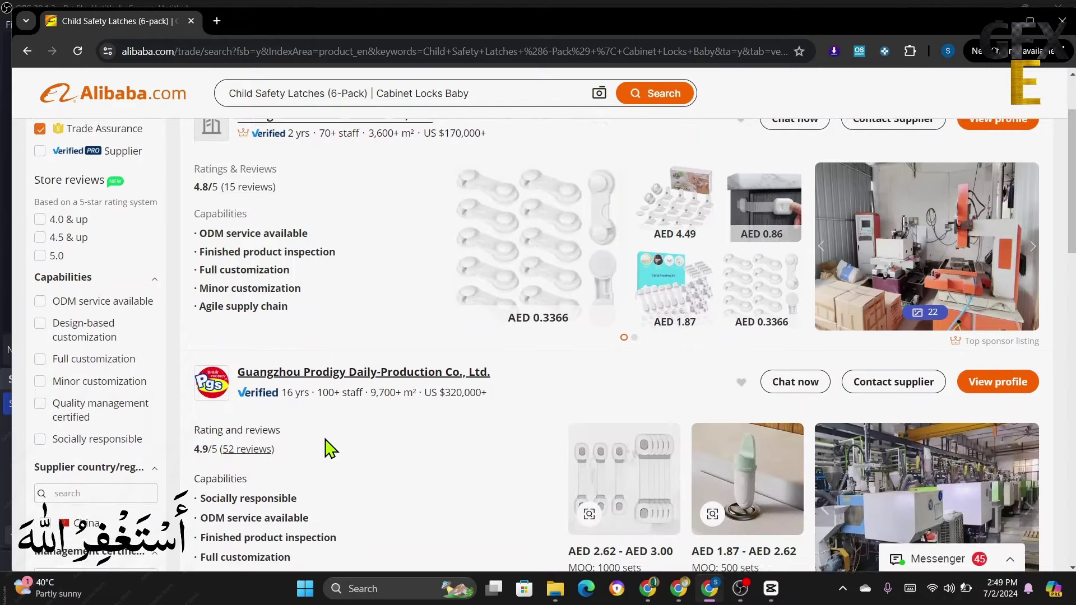
scroll(427, 434, up, 1)
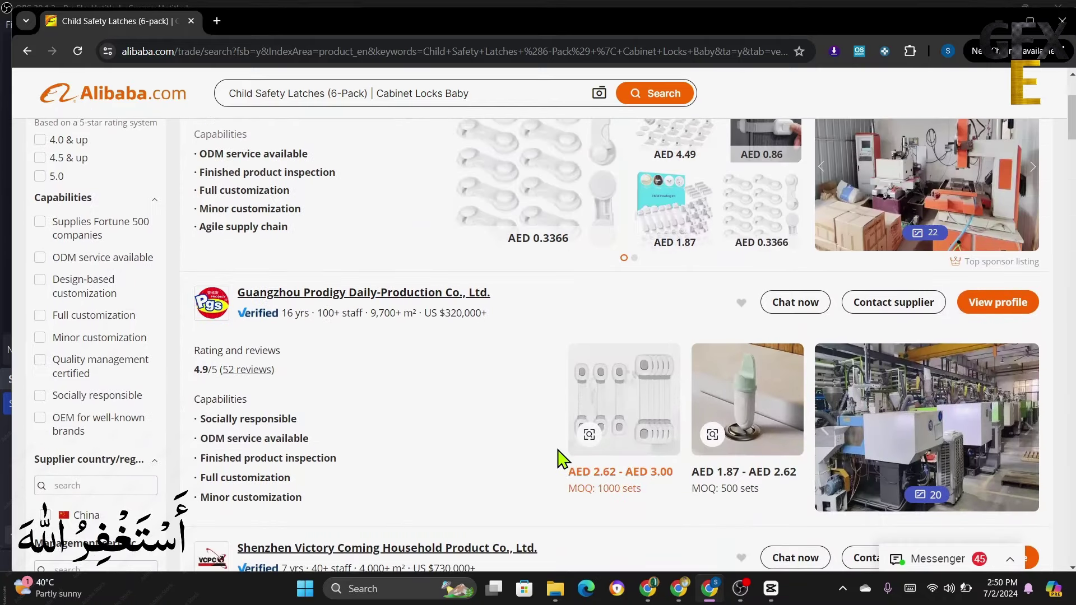
scroll(497, 469, down, 2)
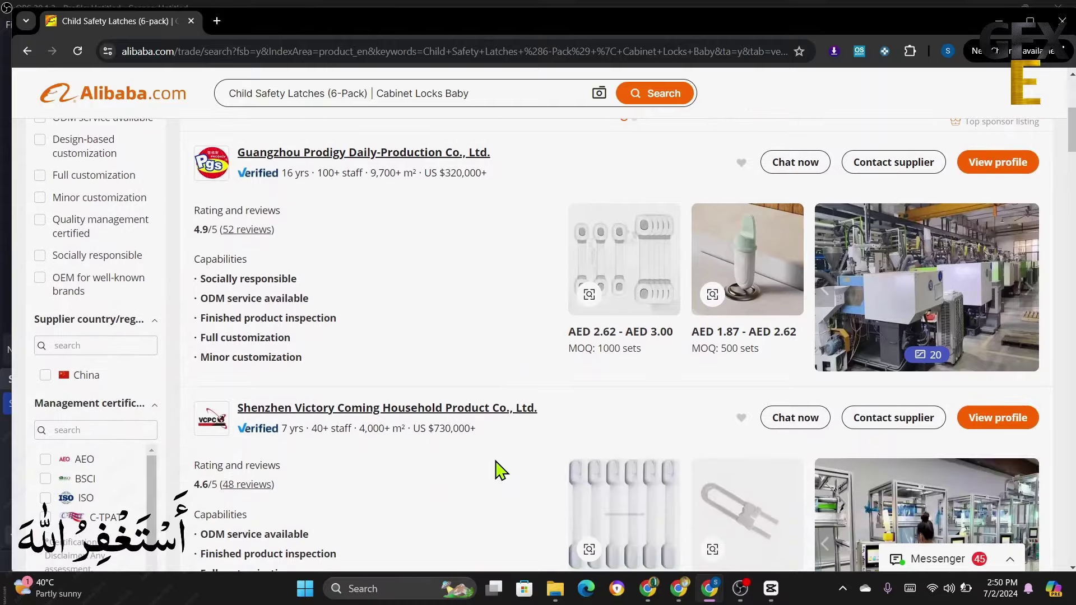
scroll(495, 454, down, 1)
scroll(491, 458, down, 2)
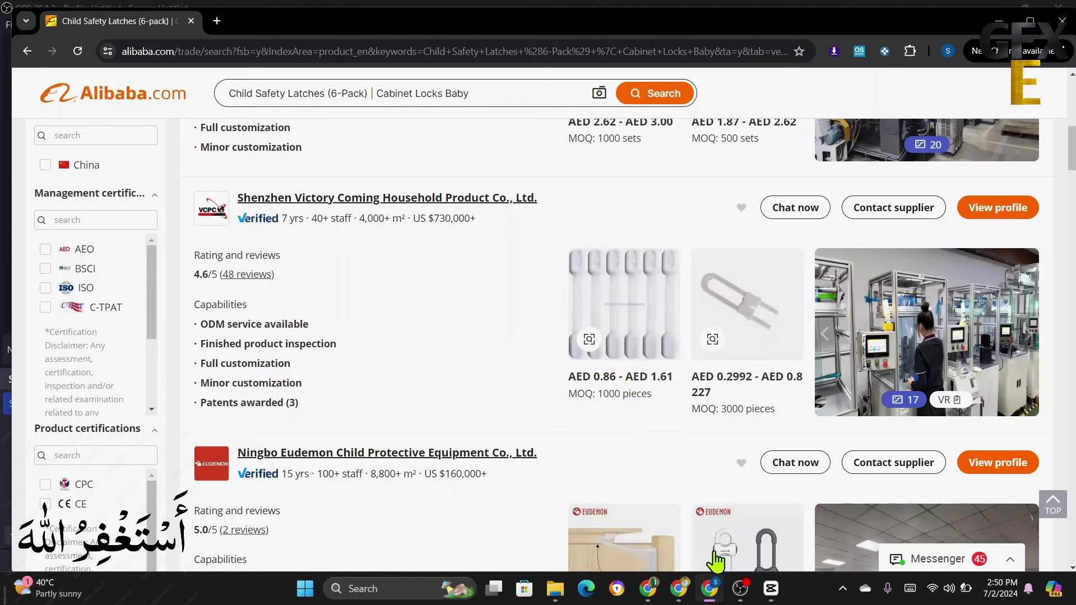
Step: Recheck the latches' Amazon.ae listing, and return to Alibaba to compare further manufacturers' unit prices and minimum order quantities
click(679, 594)
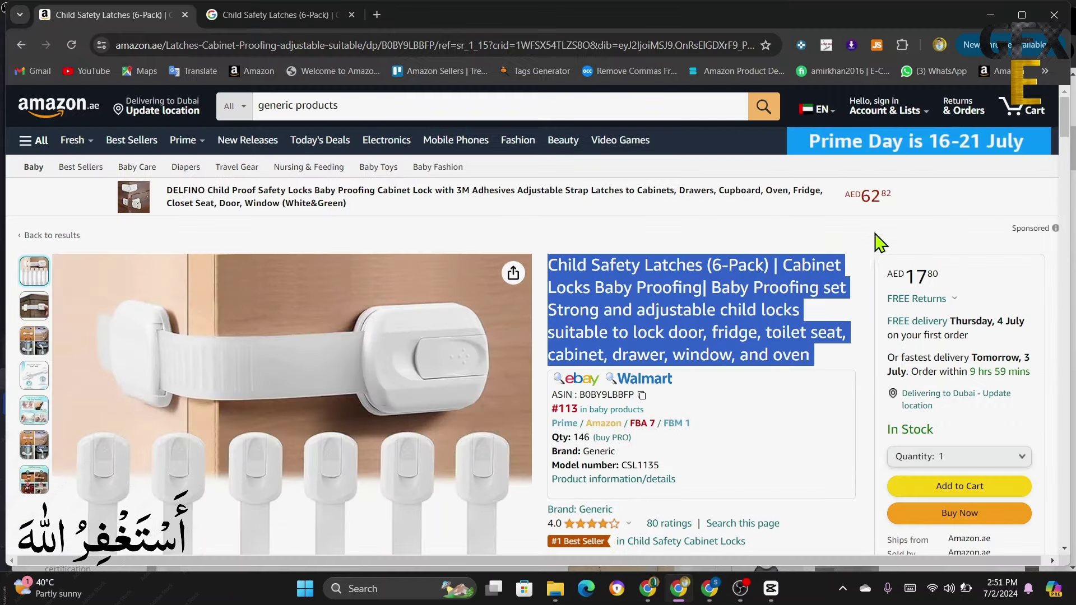
click(853, 305)
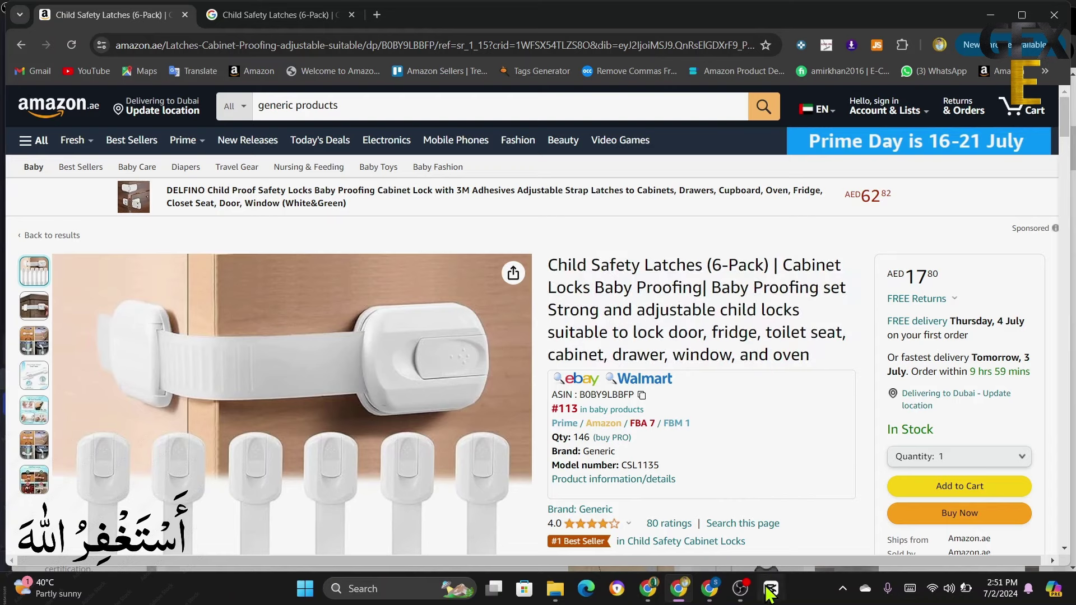
click(710, 594)
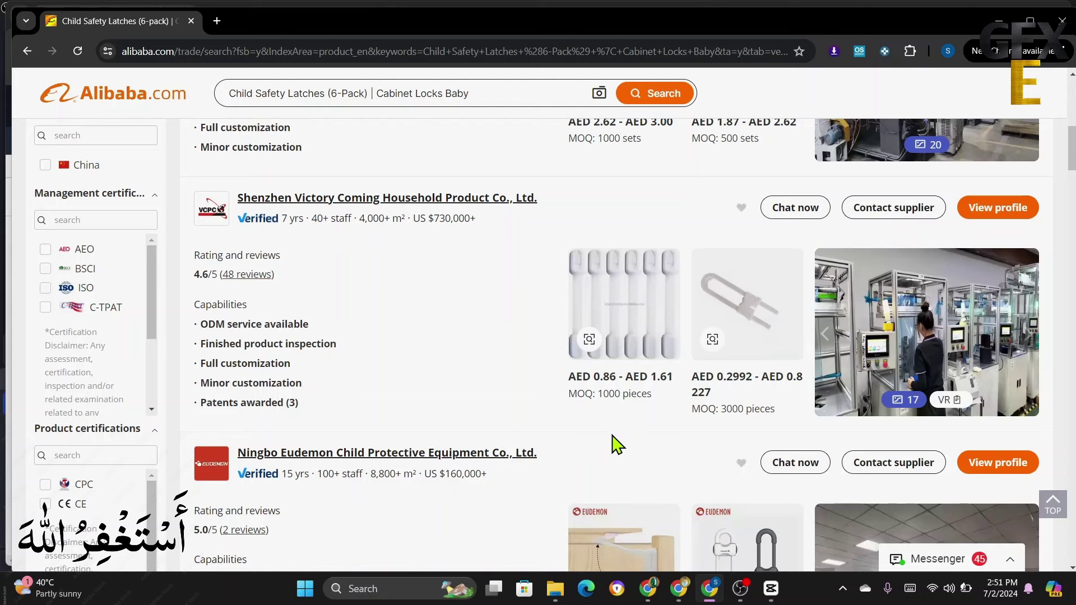
scroll(614, 446, down, 5)
scroll(617, 446, down, 2)
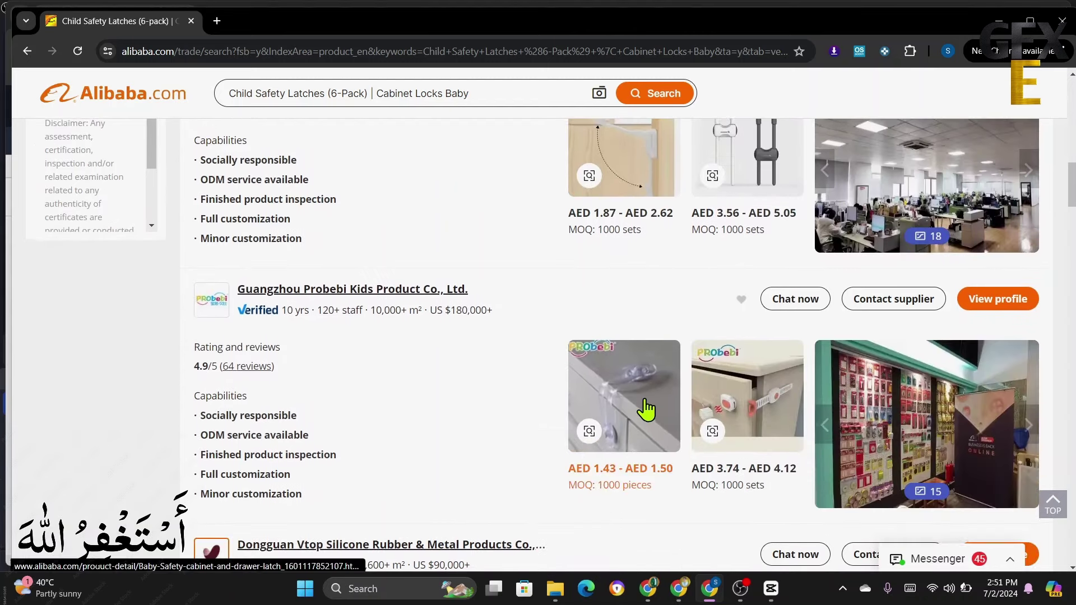
scroll(649, 412, up, 2)
scroll(647, 415, down, 5)
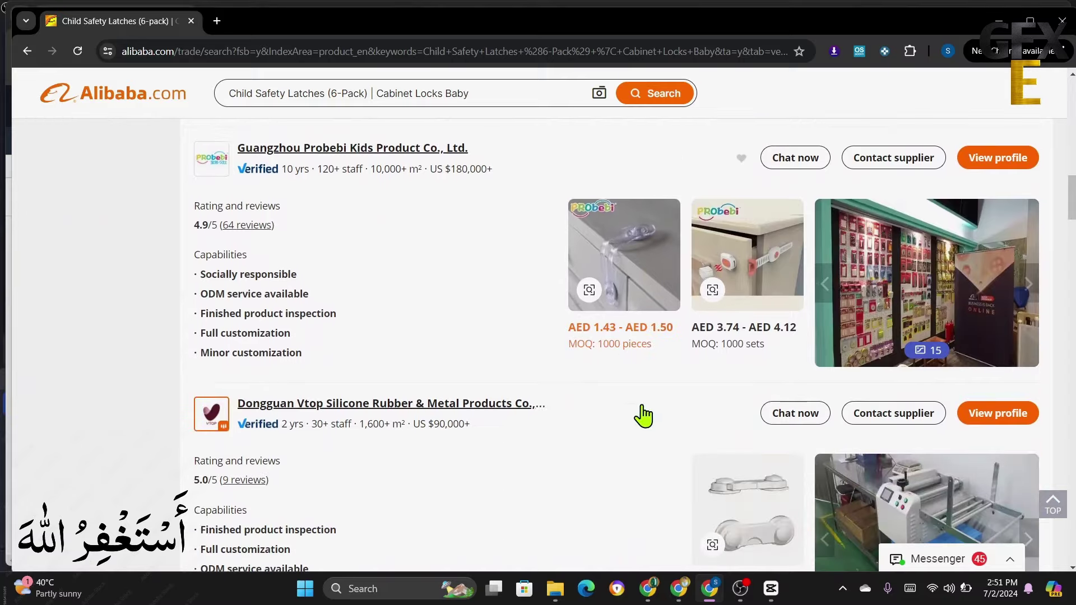
scroll(645, 417, down, 4)
scroll(644, 416, down, 4)
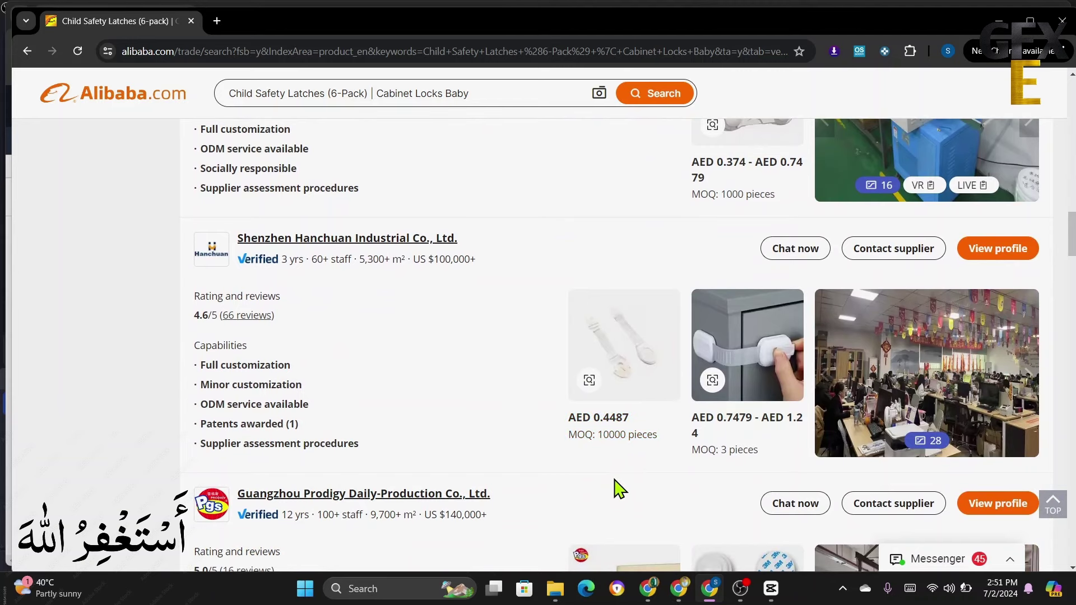
Step: Examine ratings, capabilities, prices and minimum order quantities of the verified child safety latch manufacturers further down the results
scroll(615, 491, down, 3)
scroll(613, 494, up, 3)
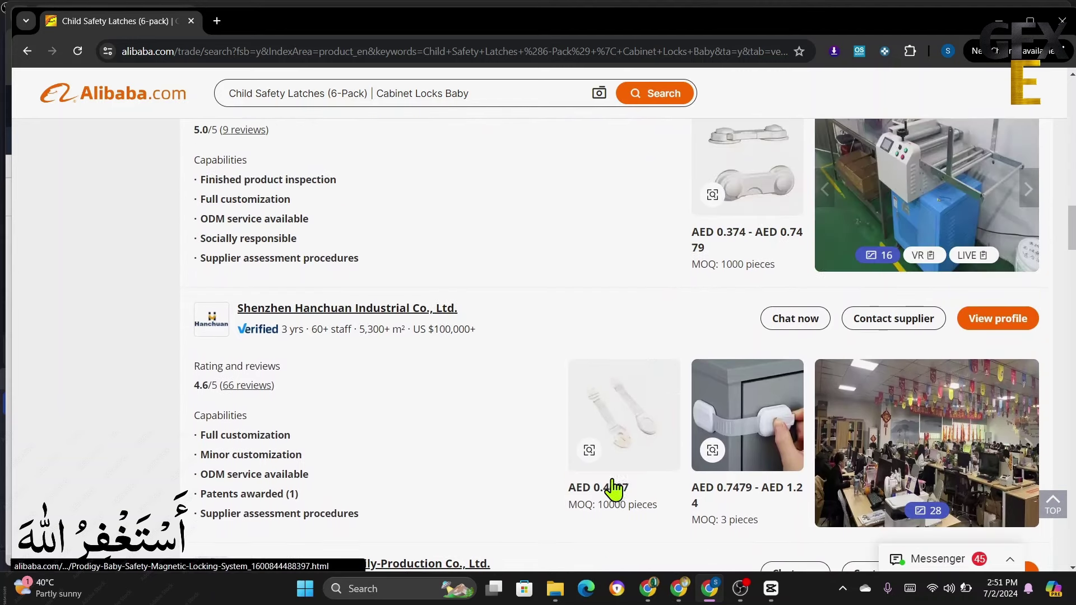
scroll(611, 492, down, 1)
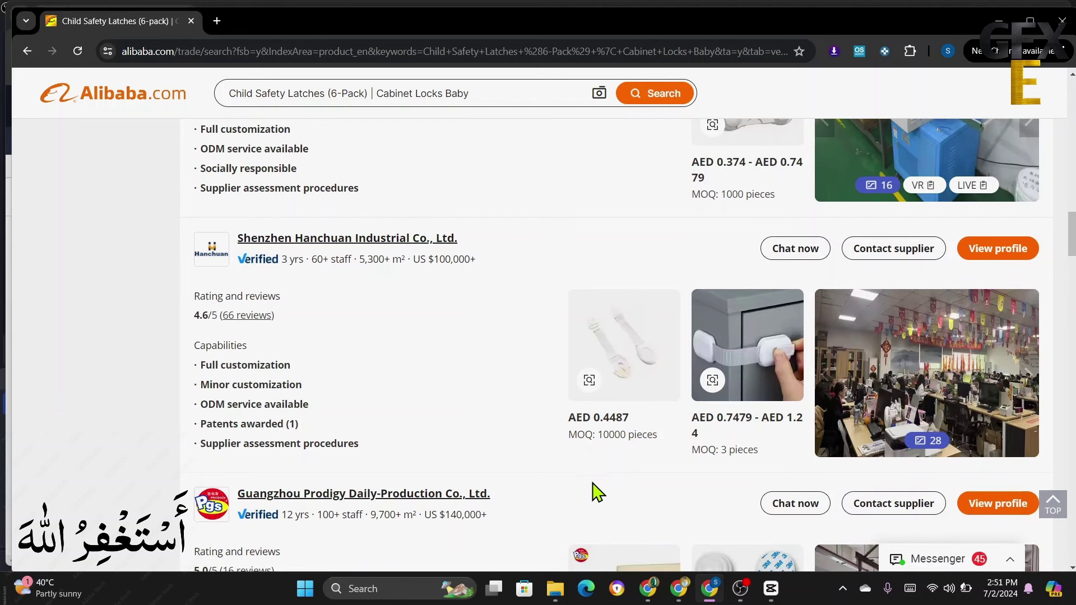
scroll(580, 482, down, 4)
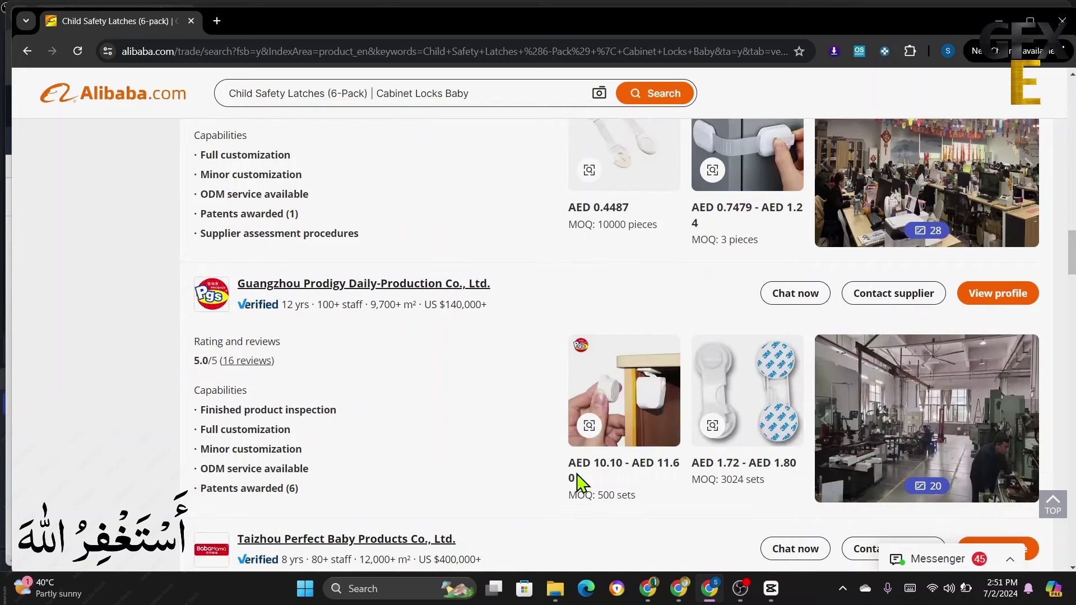
scroll(338, 346, down, 1)
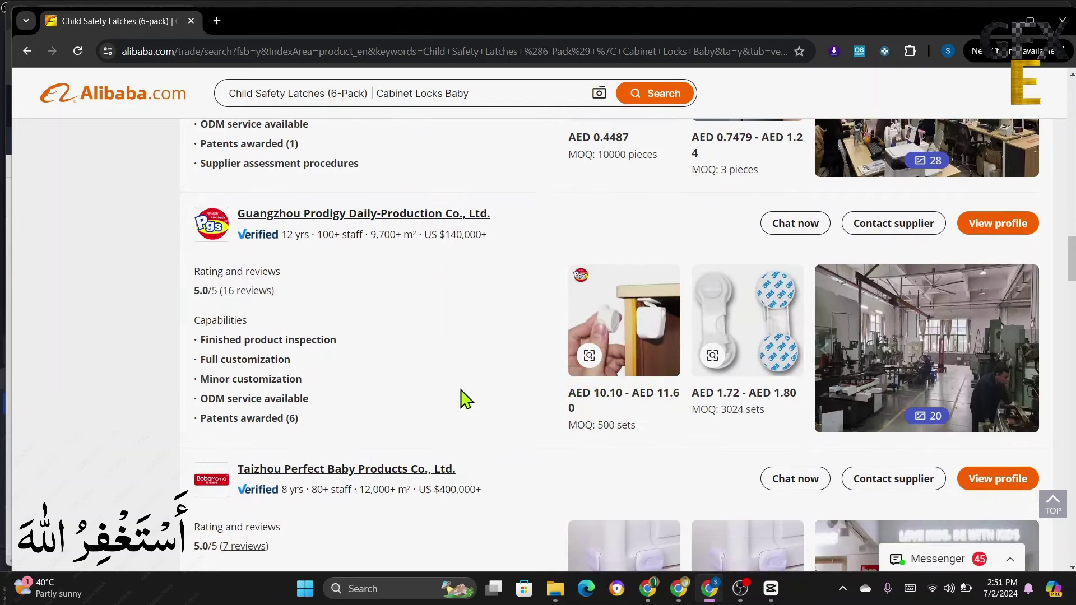
scroll(488, 435, down, 5)
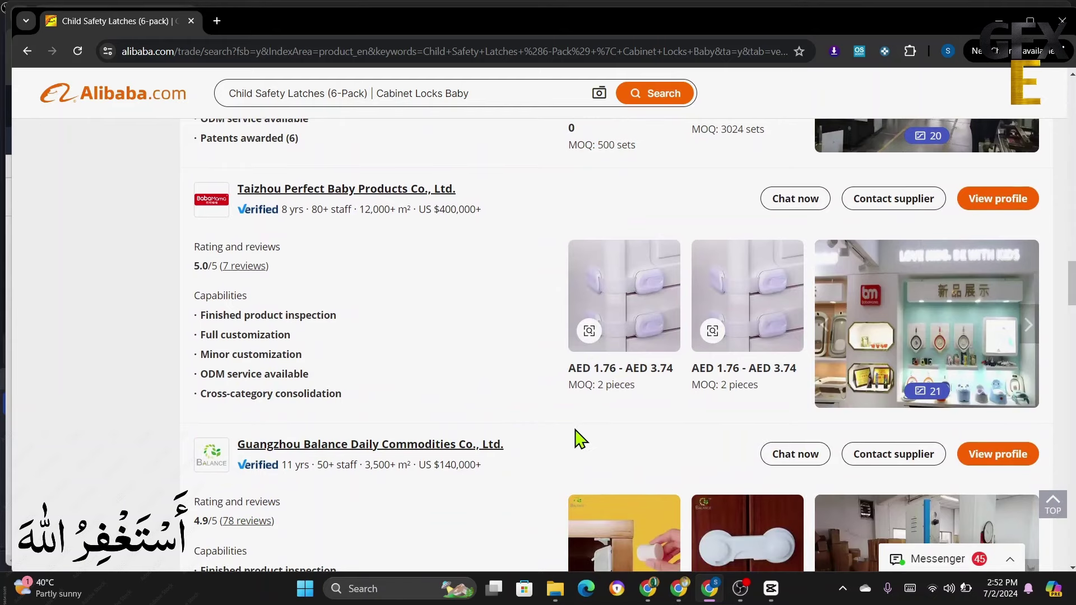
scroll(576, 437, down, 5)
scroll(577, 445, up, 20)
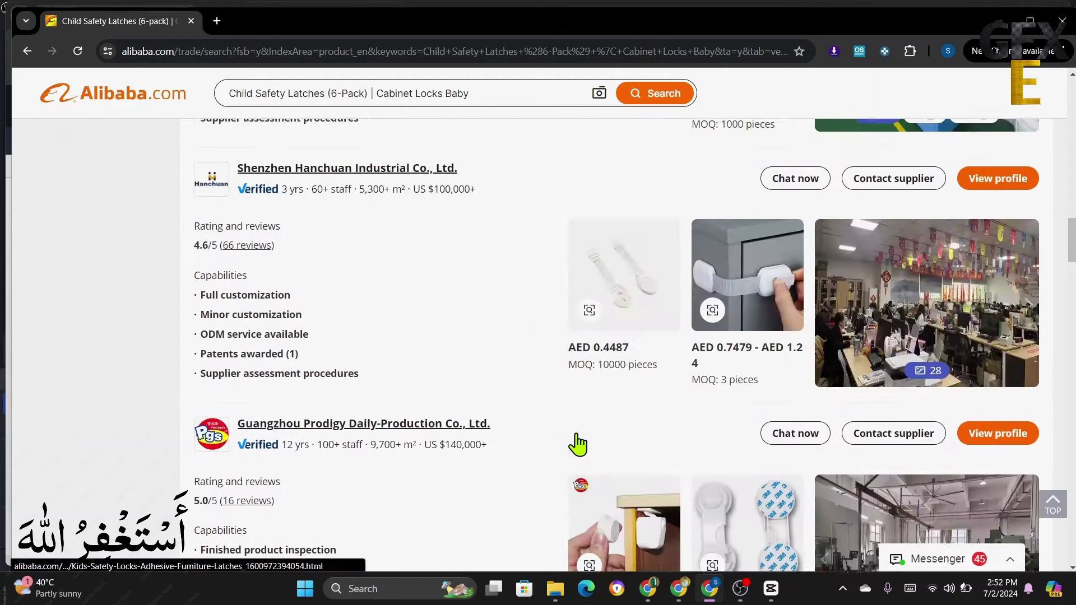
scroll(581, 445, up, 14)
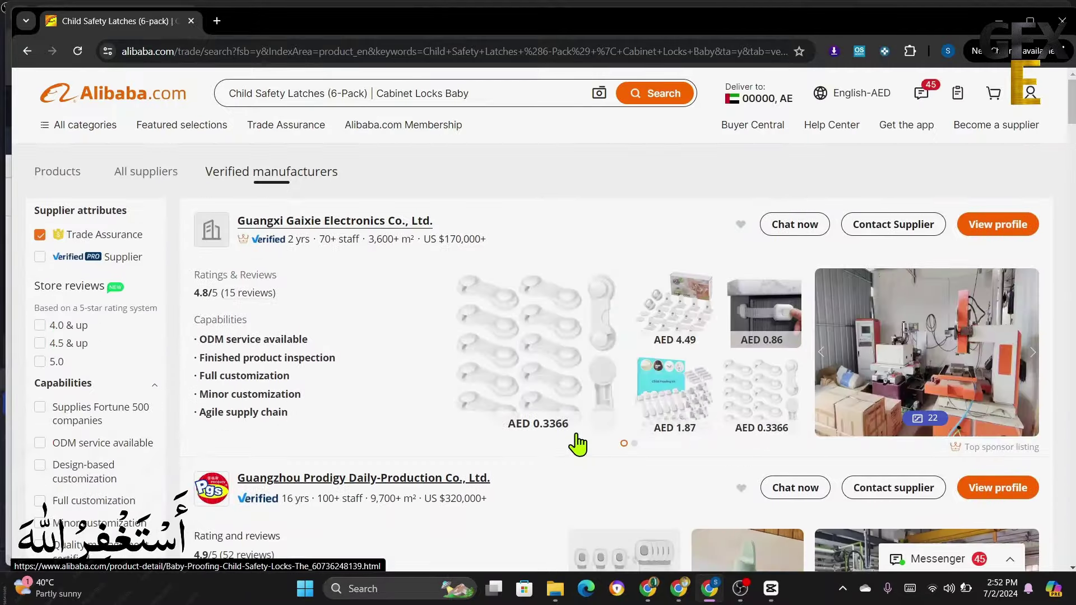
Step: Review the verified manufacturers from the start of the results, comparing their years, staff size, reviews and product prices
scroll(580, 444, down, 5)
scroll(613, 452, down, 3)
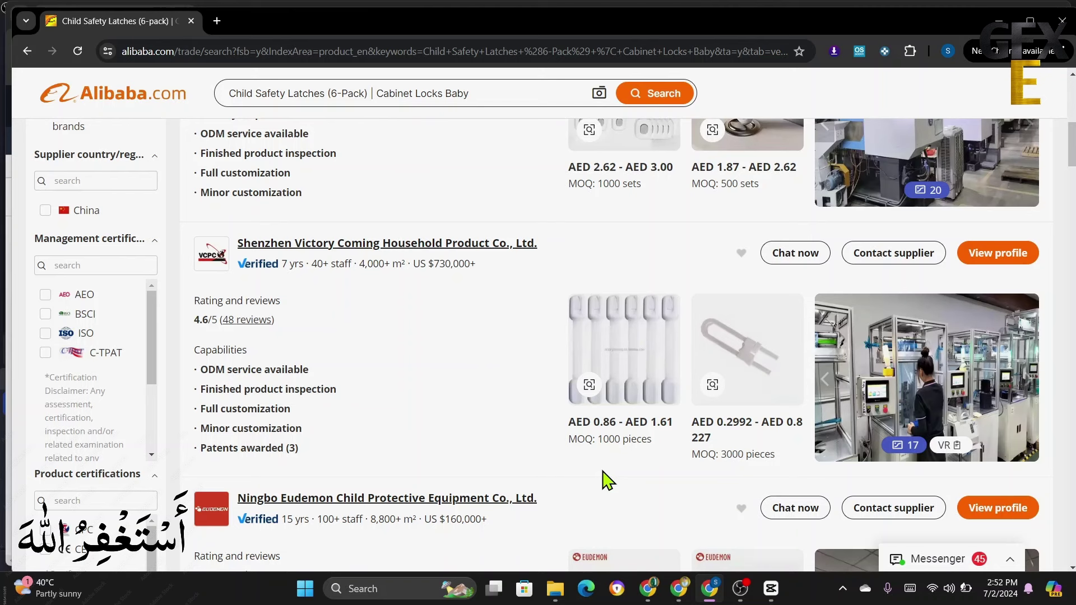
scroll(614, 483, down, 13)
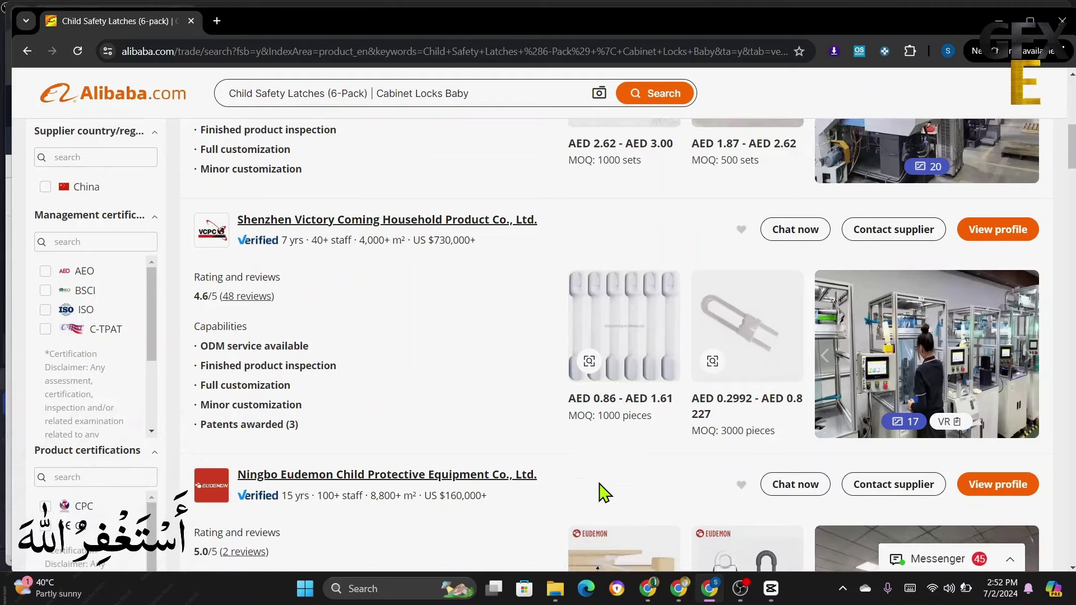
scroll(582, 498, down, 3)
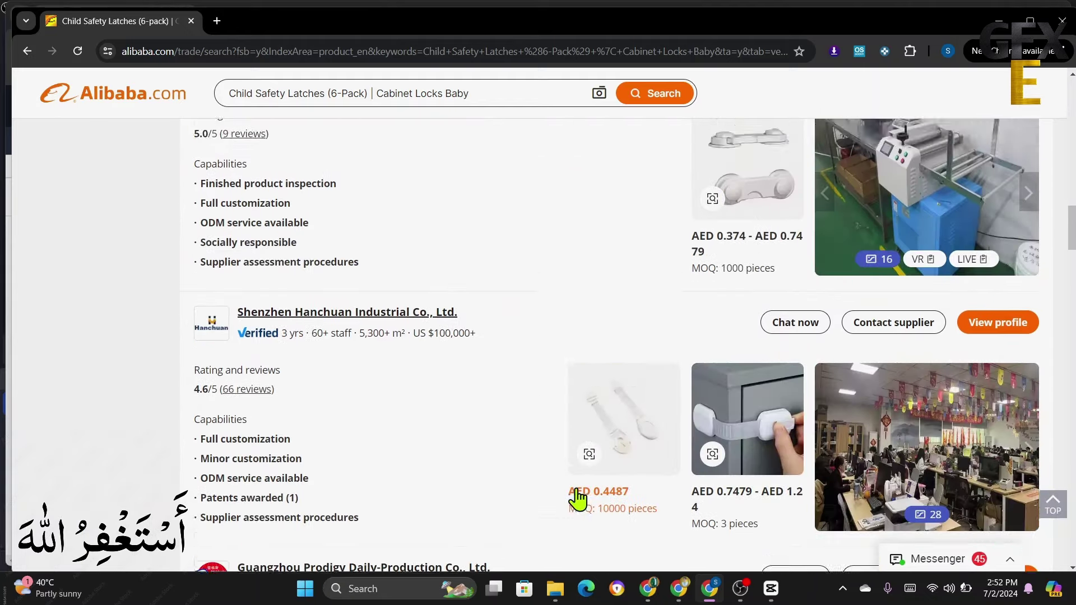
scroll(582, 498, up, 20)
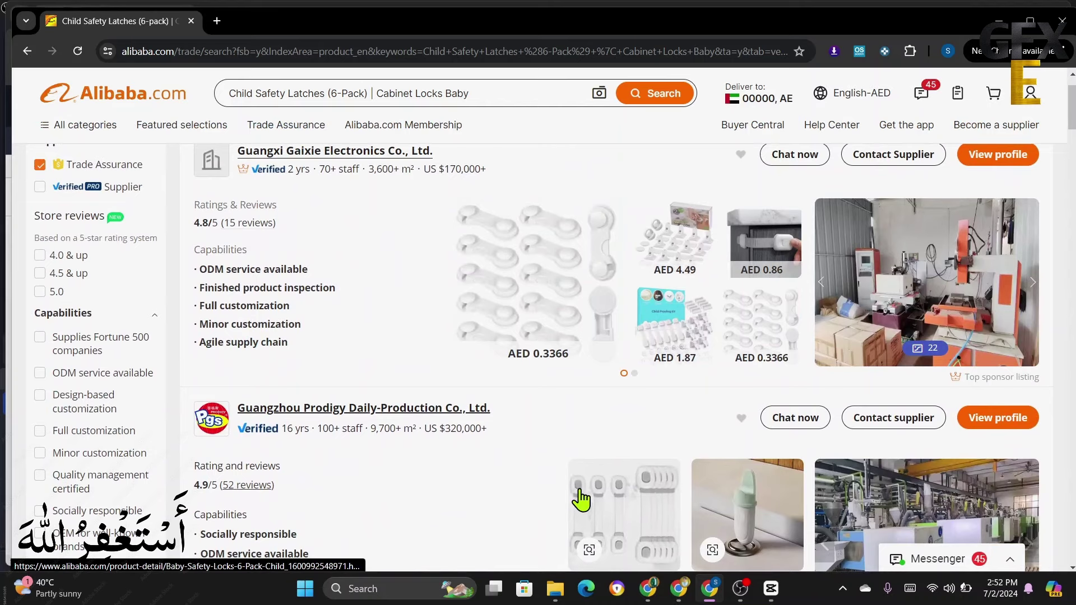
scroll(580, 500, up, 1)
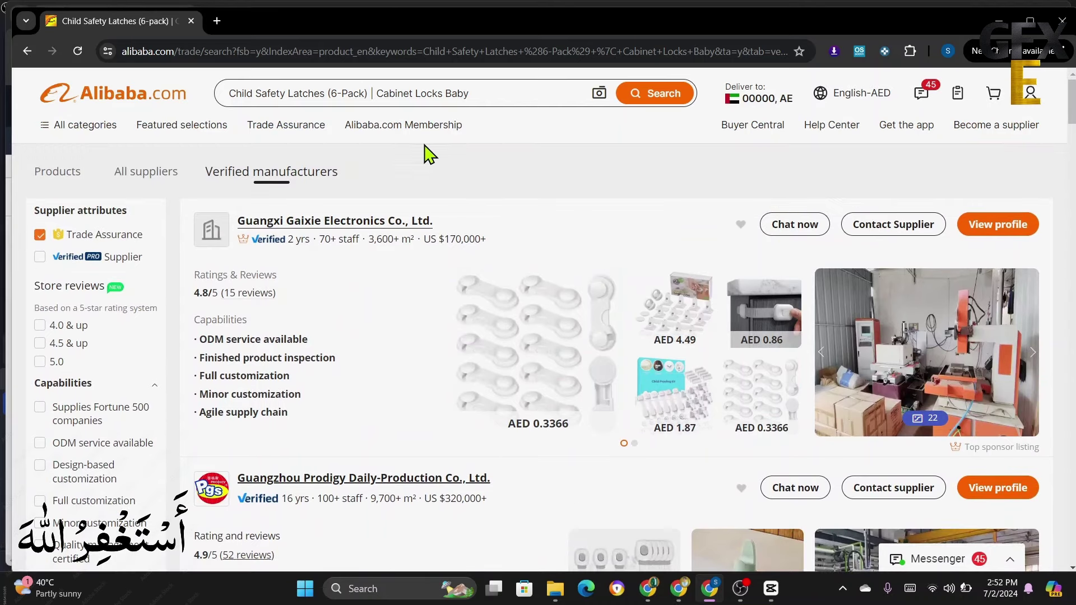
mouse_move(385, 125)
scroll(540, 495, down, 5)
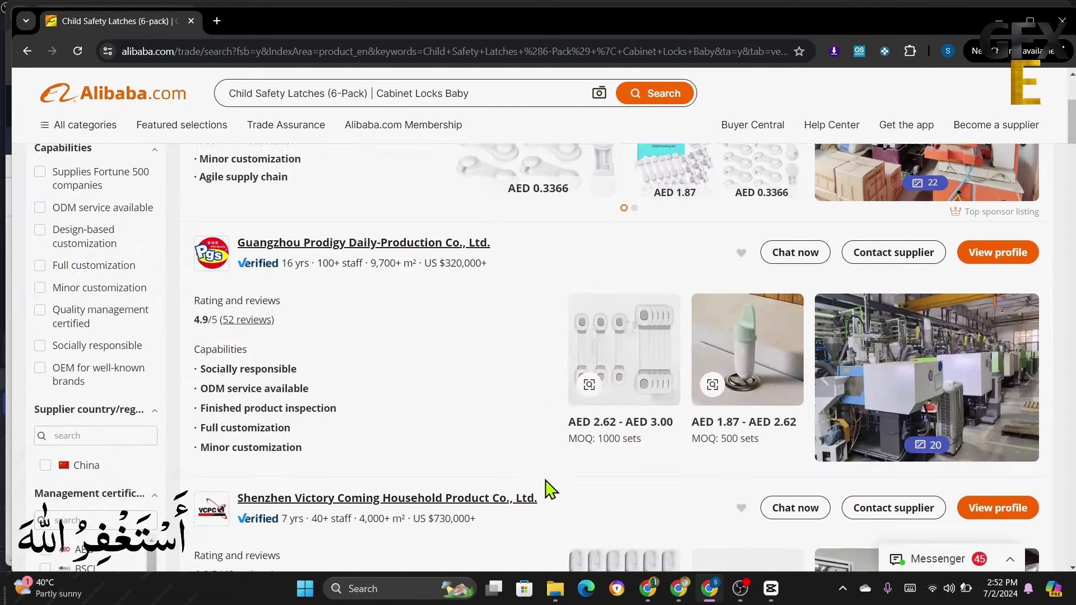
scroll(549, 485, down, 10)
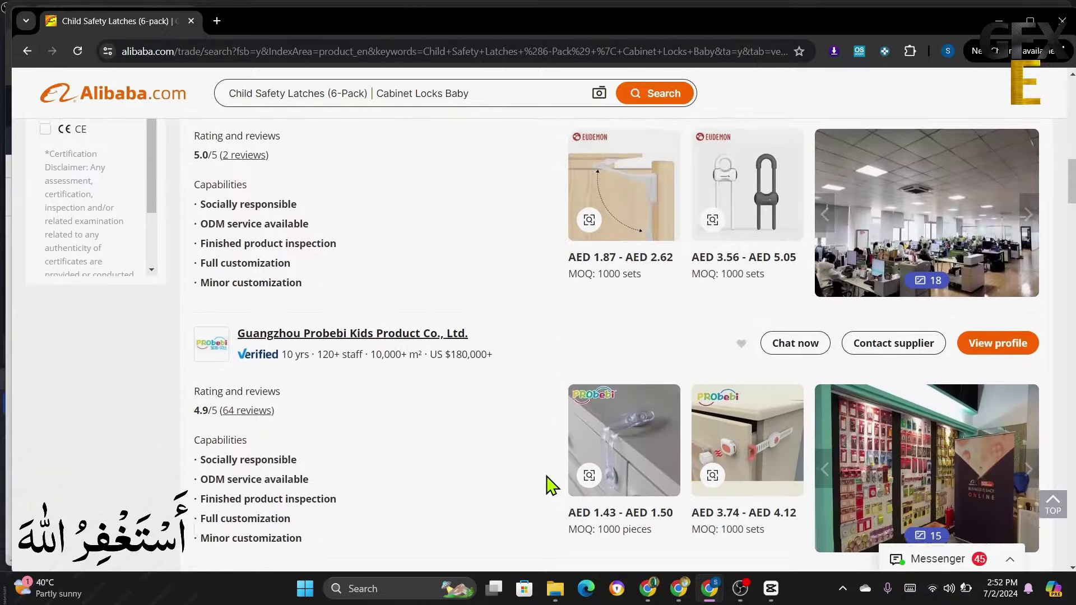
scroll(548, 485, up, 8)
scroll(550, 486, up, 10)
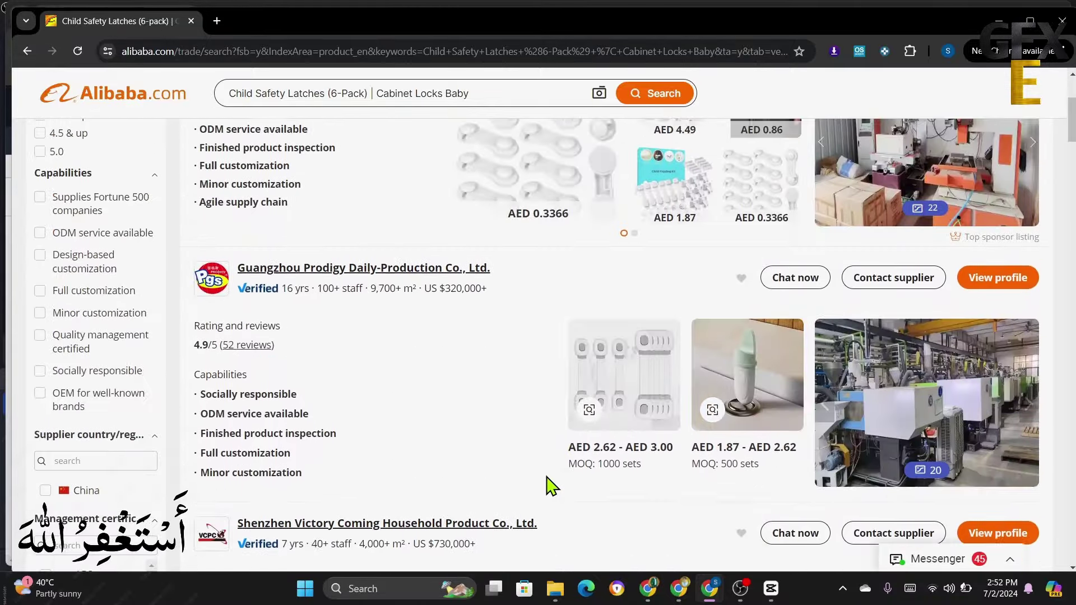
Step: Compare the Guangzhou Prodigy, Shenzhen Victory Coming and Ningbo Eudemon listings for price ranges, minimum orders and capabilities
scroll(550, 486, down, 5)
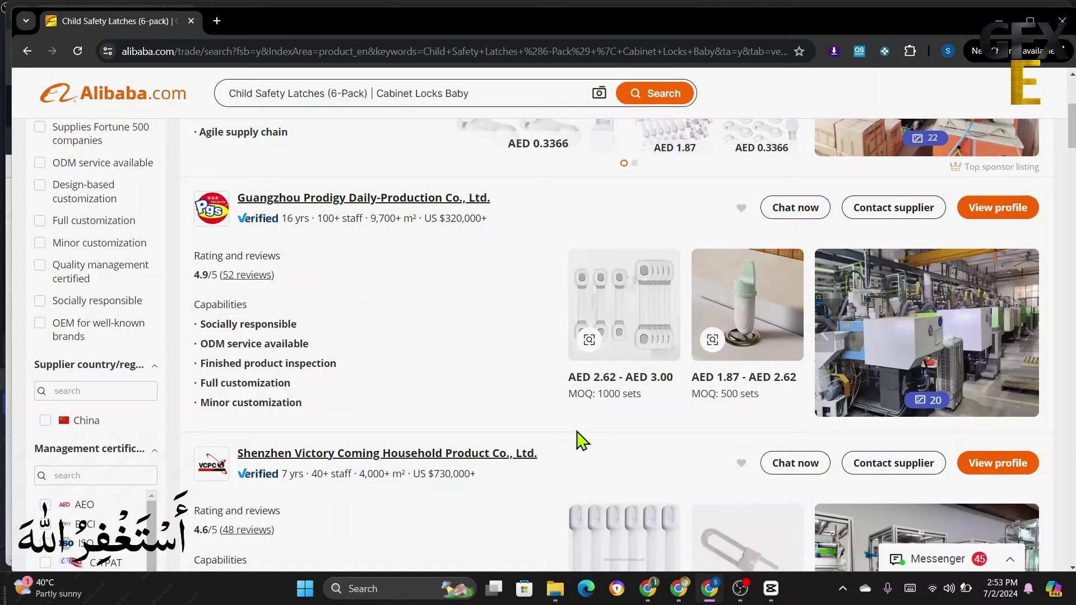
scroll(582, 439, up, 5)
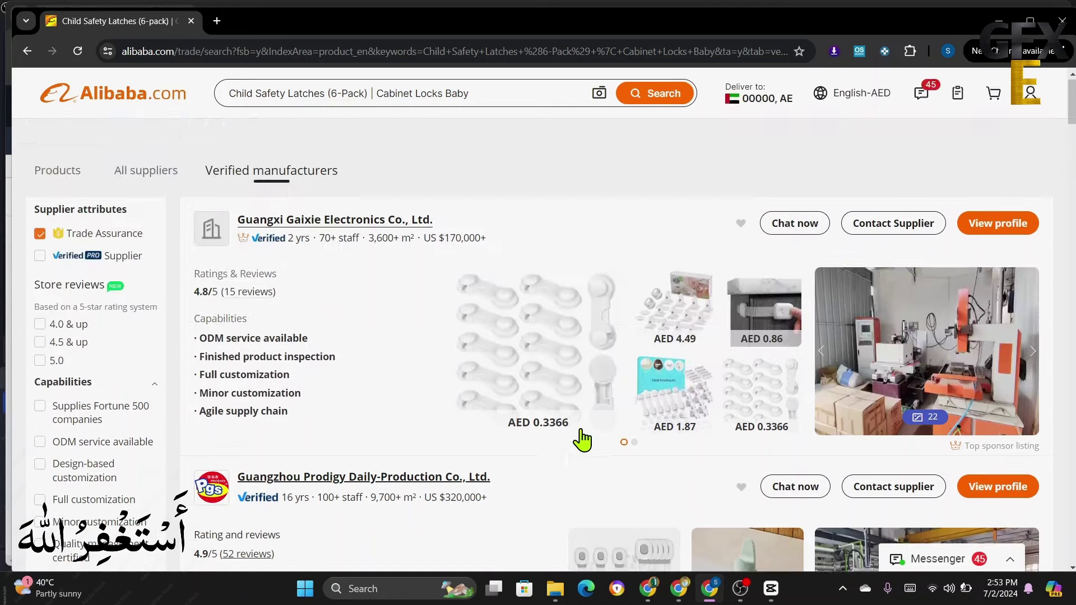
scroll(582, 439, down, 3)
scroll(552, 422, down, 1)
scroll(536, 407, up, 4)
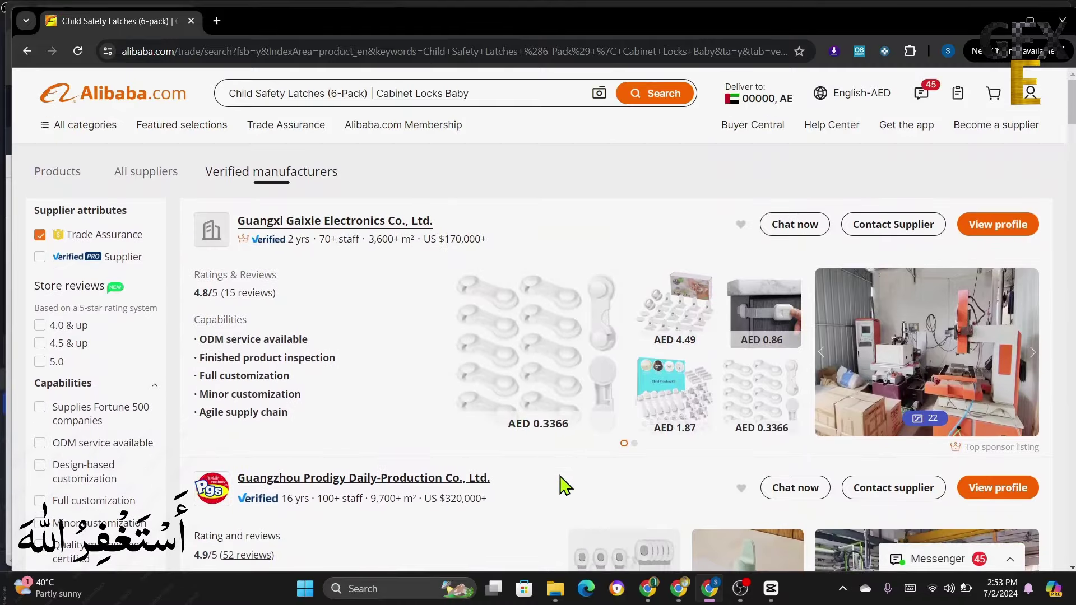
scroll(562, 483, down, 5)
scroll(566, 485, down, 5)
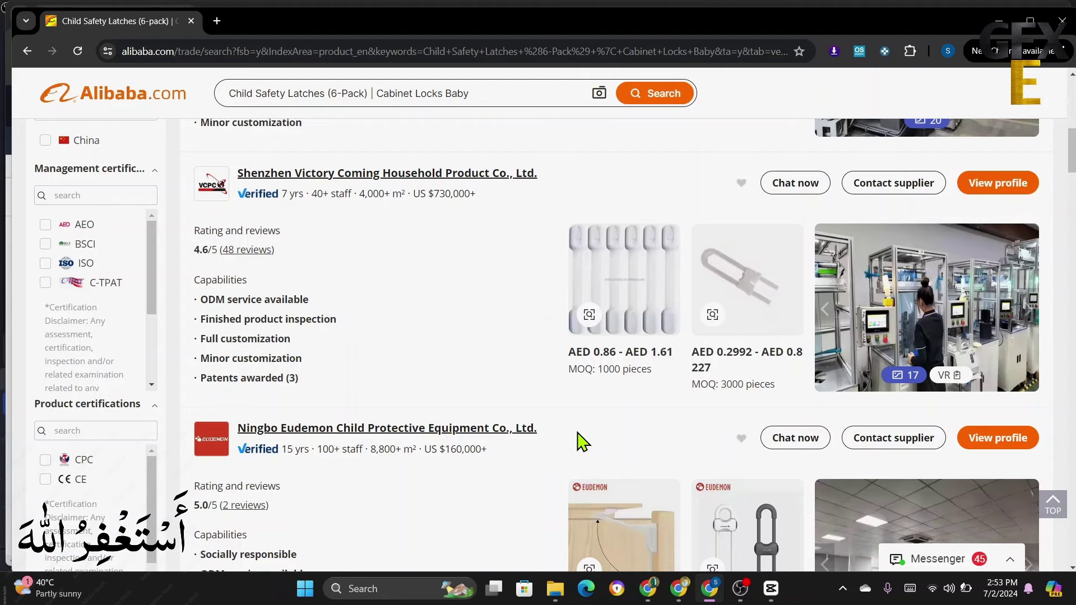
scroll(578, 433, down, 7)
scroll(578, 434, up, 9)
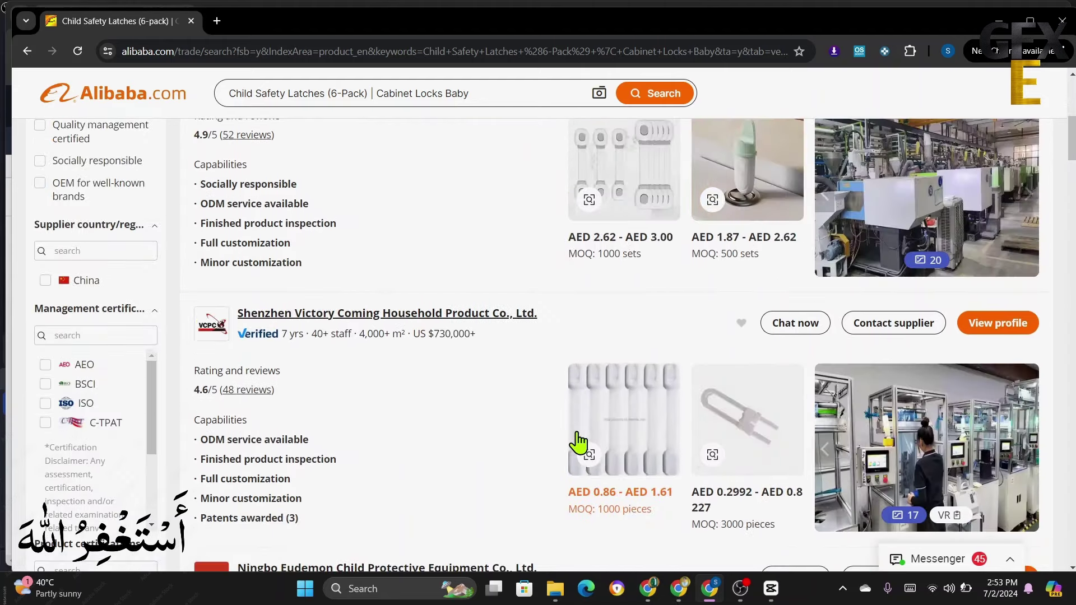
scroll(572, 529, down, 3)
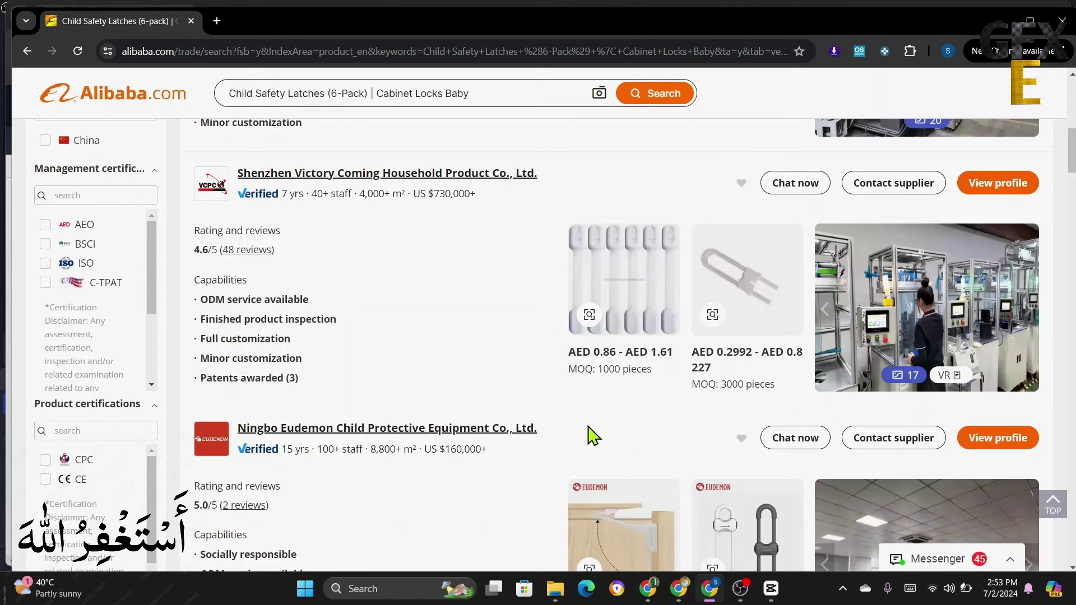
scroll(593, 436, down, 5)
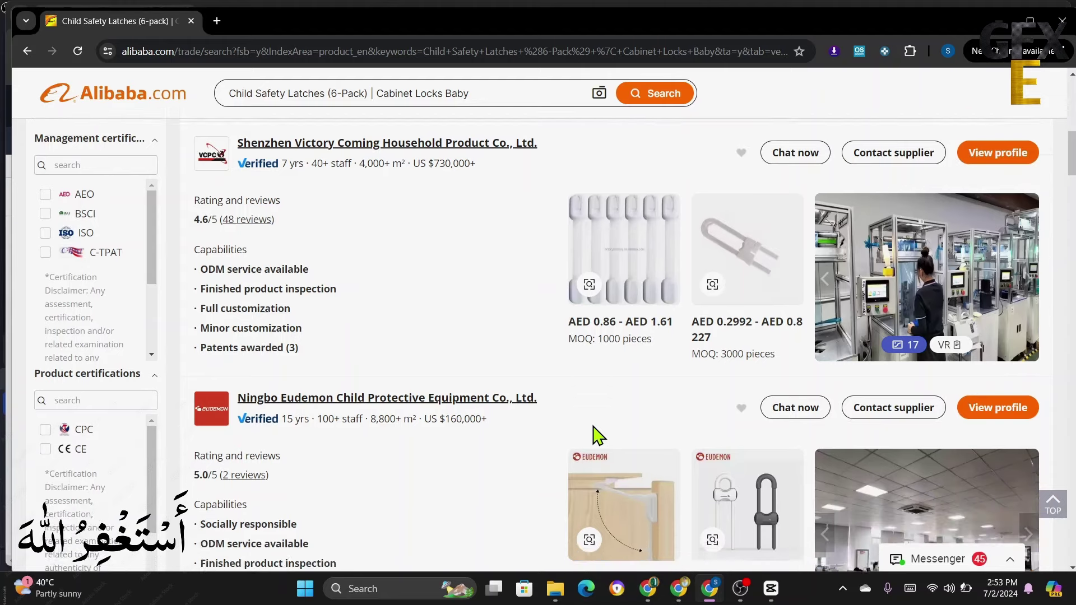
scroll(579, 440, up, 5)
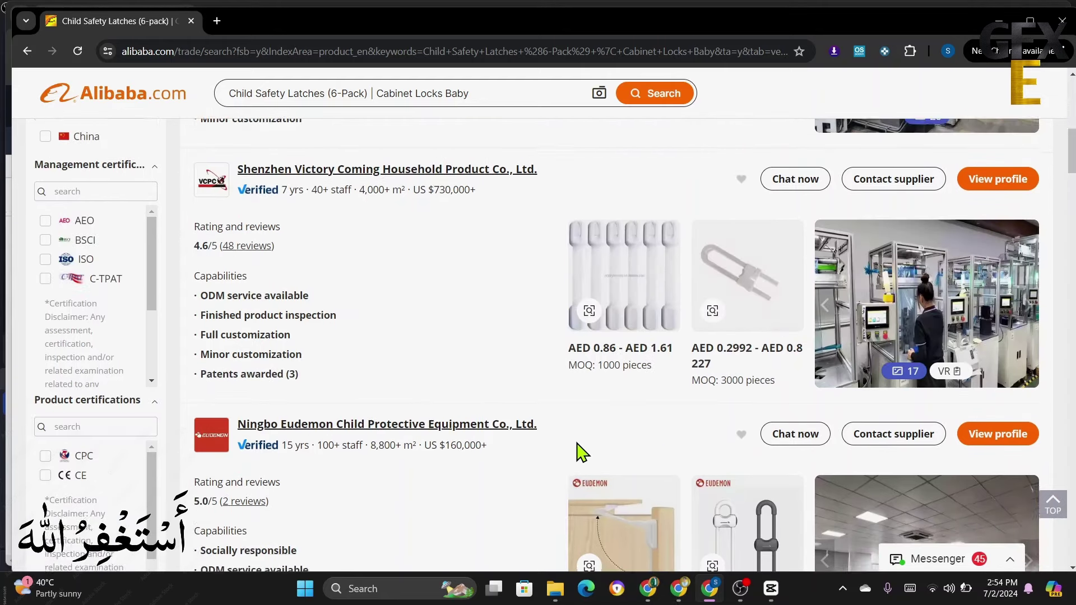
scroll(579, 451, down, 1)
scroll(578, 453, up, 3)
scroll(577, 451, up, 7)
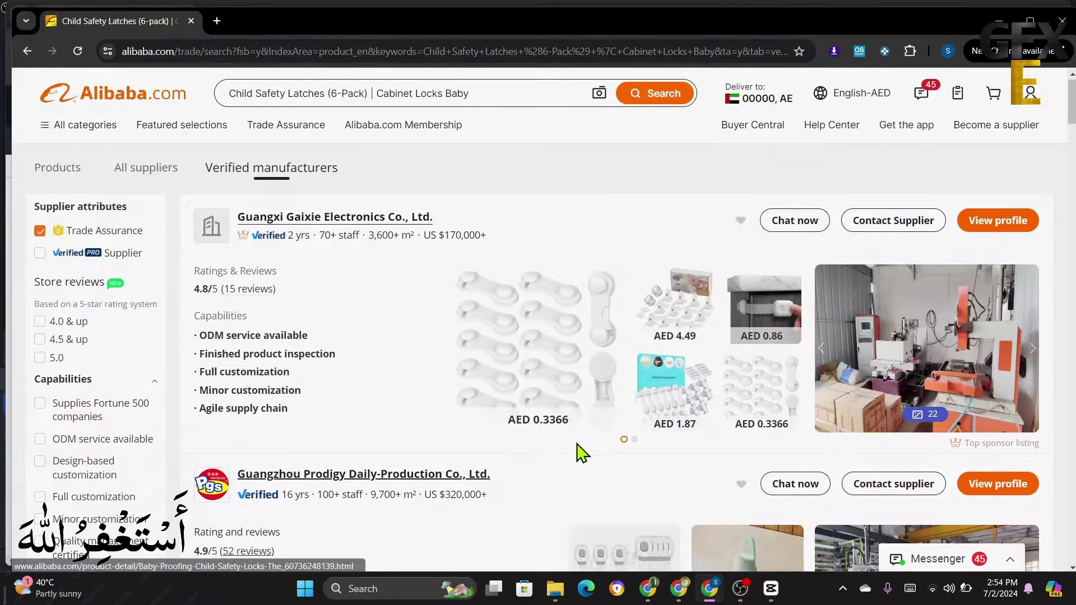
scroll(578, 451, down, 5)
scroll(577, 454, down, 5)
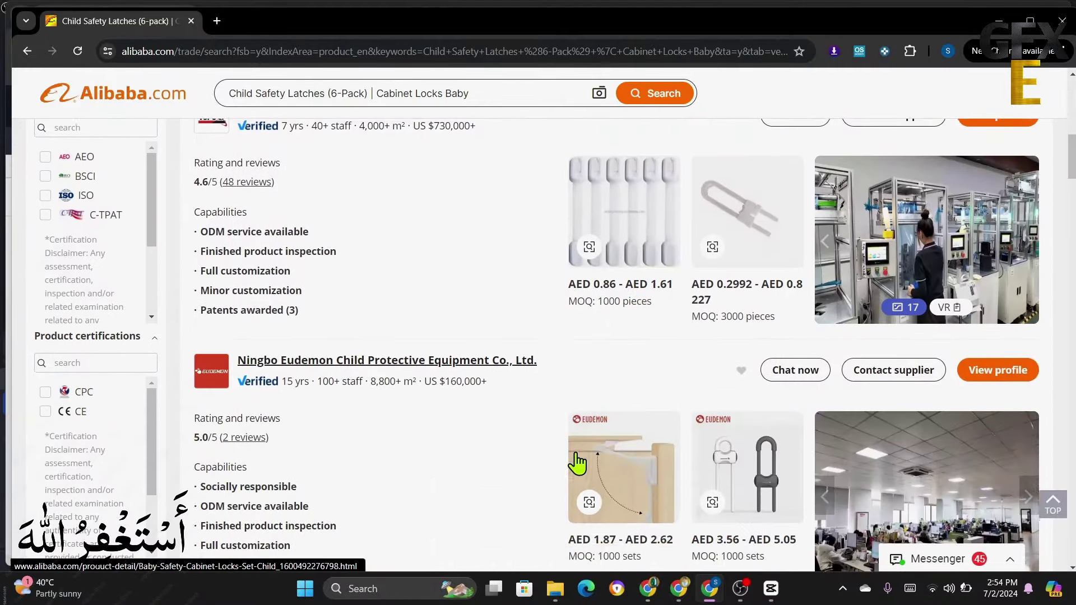
scroll(587, 496, down, 4)
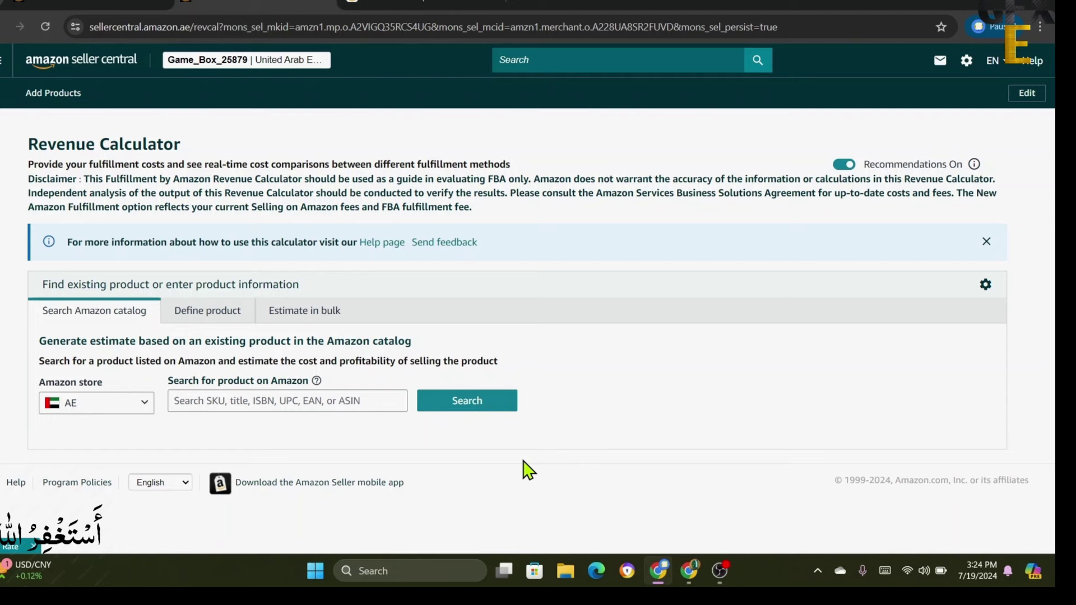
Step: Switch to Amazon.ae, open its Best Sellers page and look through the categories as far as Sporting Goods
click(425, 12)
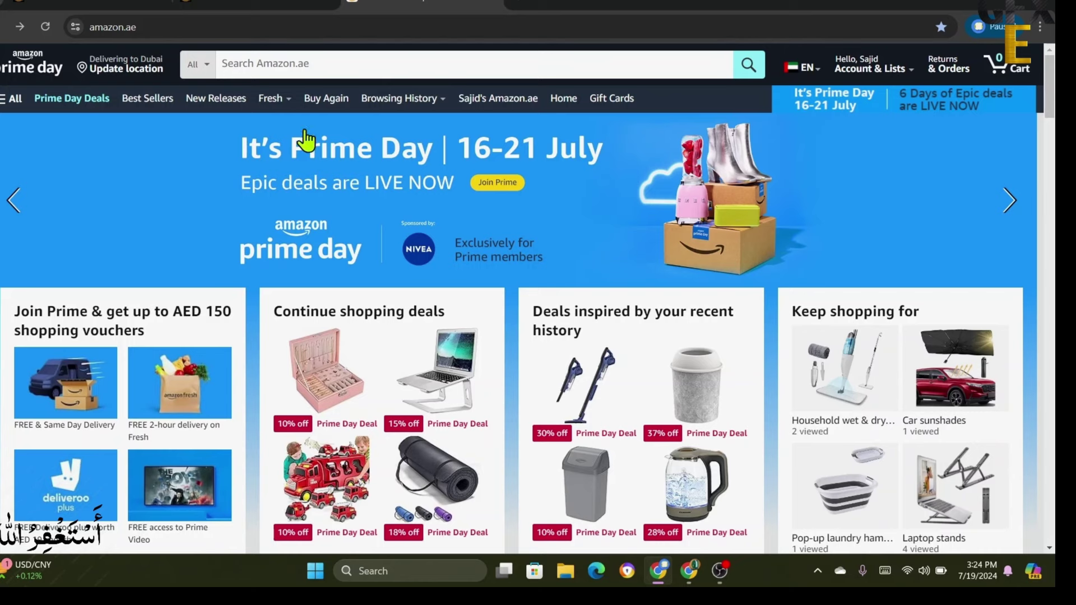
click(149, 101)
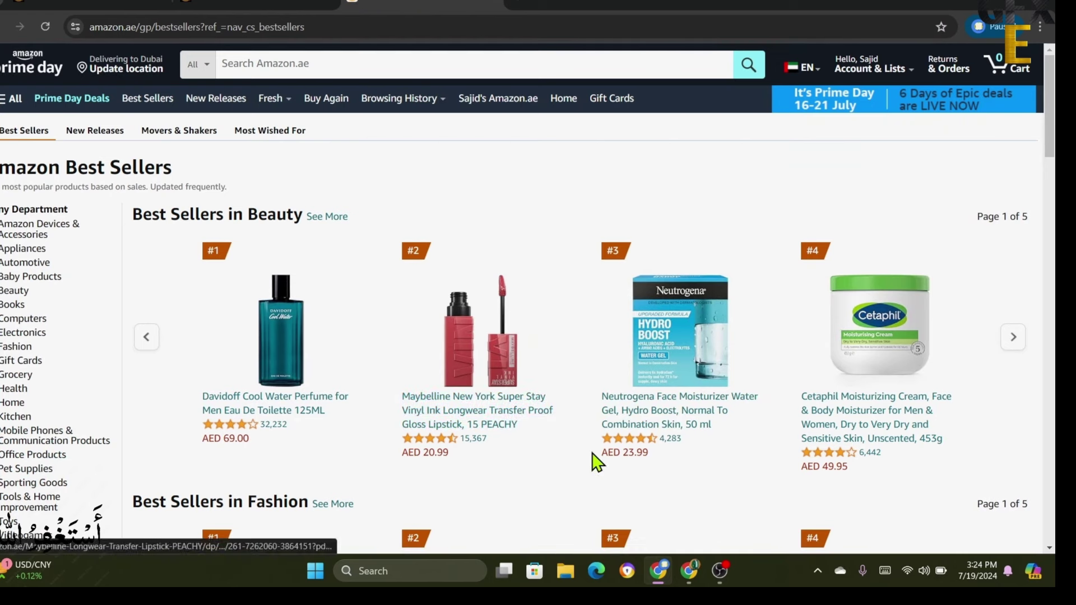
scroll(578, 440, down, 5)
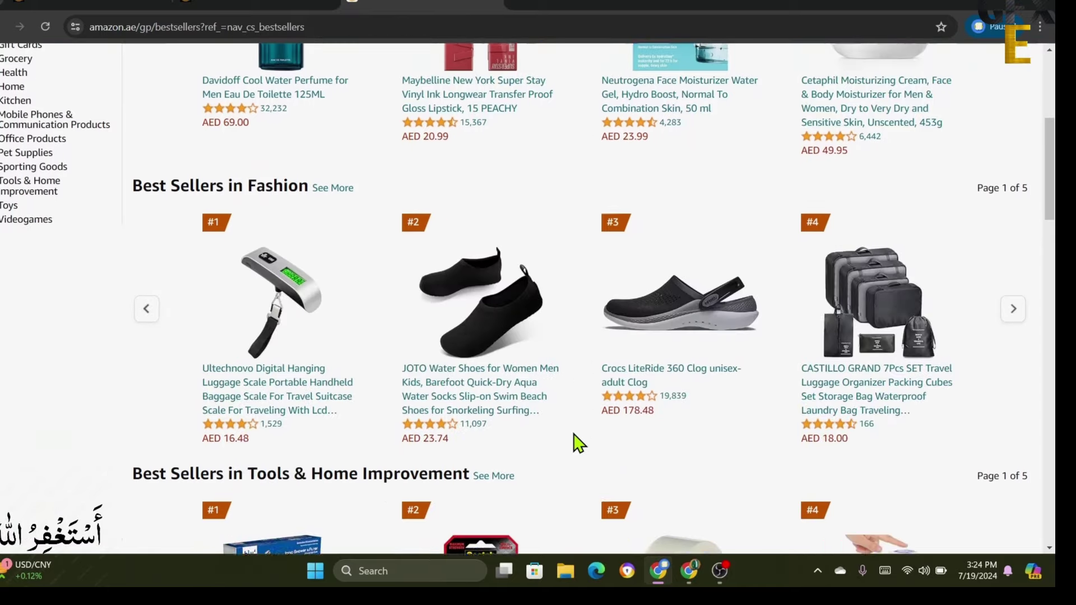
scroll(577, 443, down, 5)
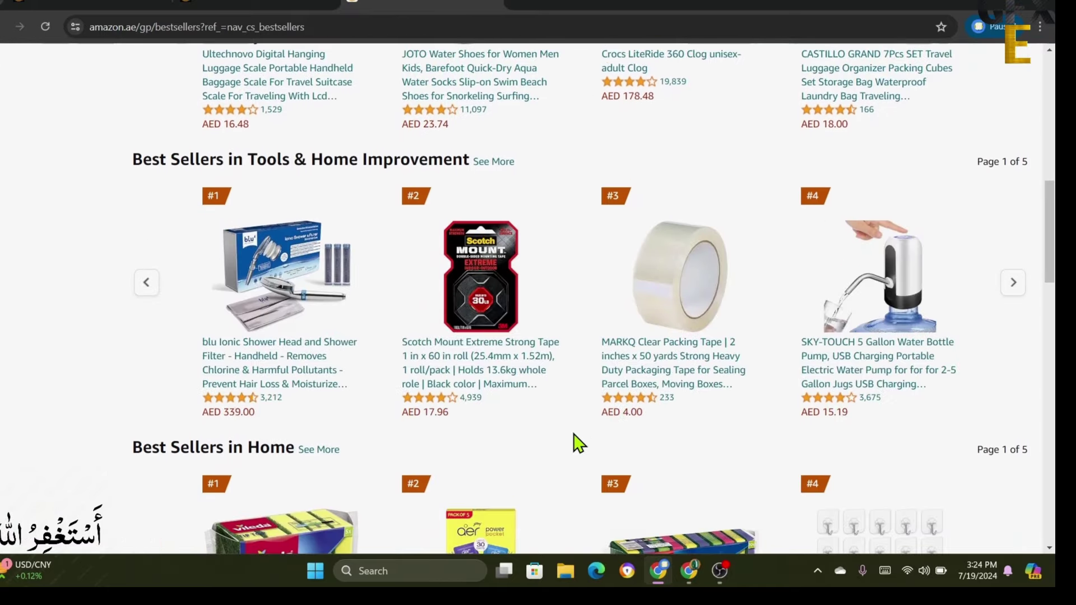
scroll(578, 443, down, 10)
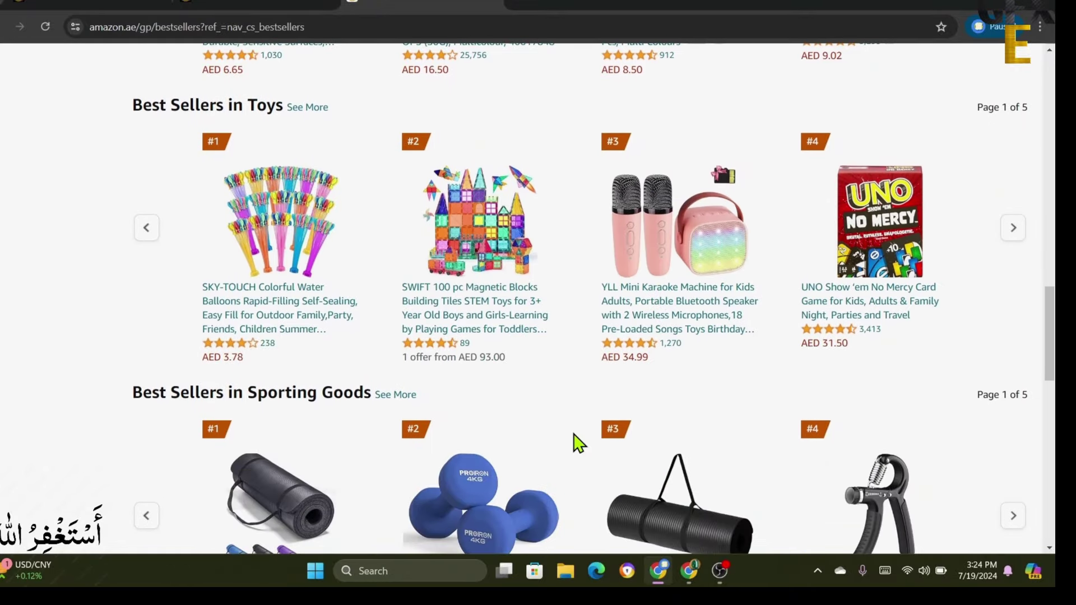
scroll(577, 443, down, 3)
scroll(577, 443, down, 1)
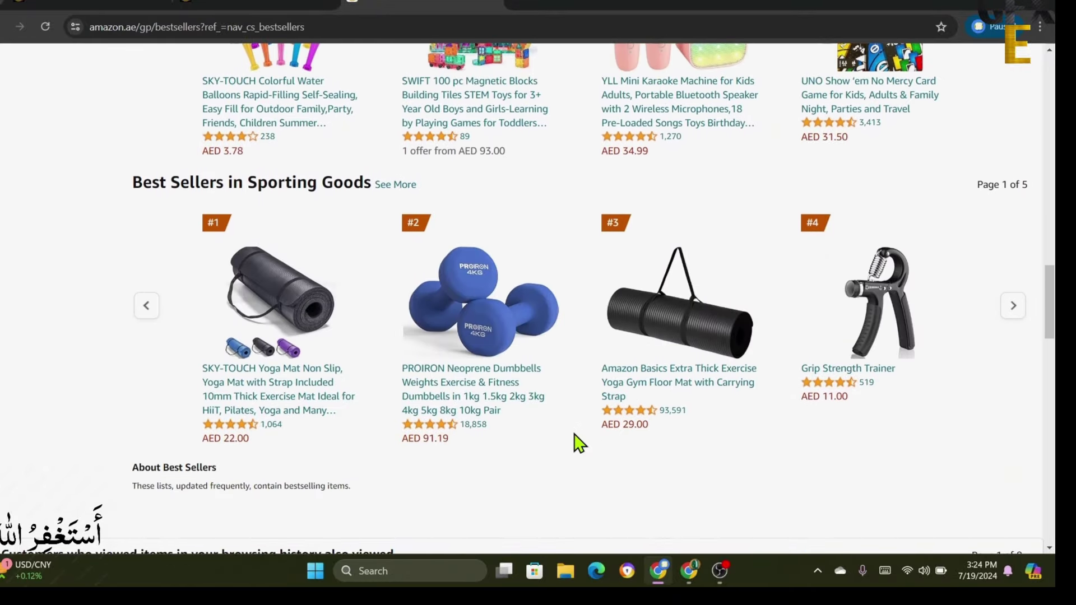
Step: Open the top-ranked SKY-TOUCH yoga mat in Sporting Goods and copy its ASIN from the technical details
click(298, 308)
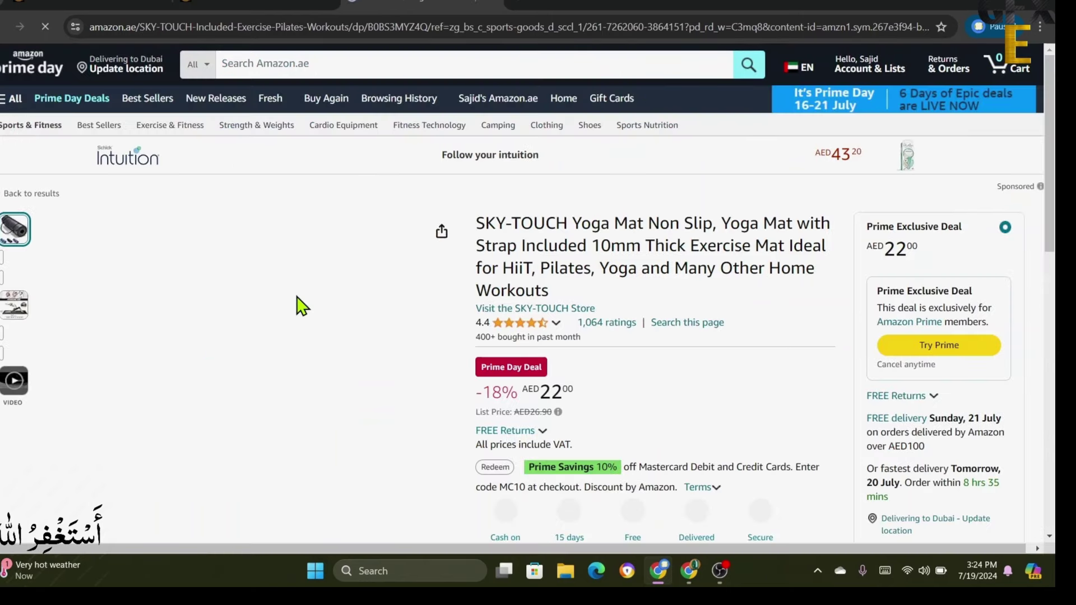
scroll(654, 404, down, 5)
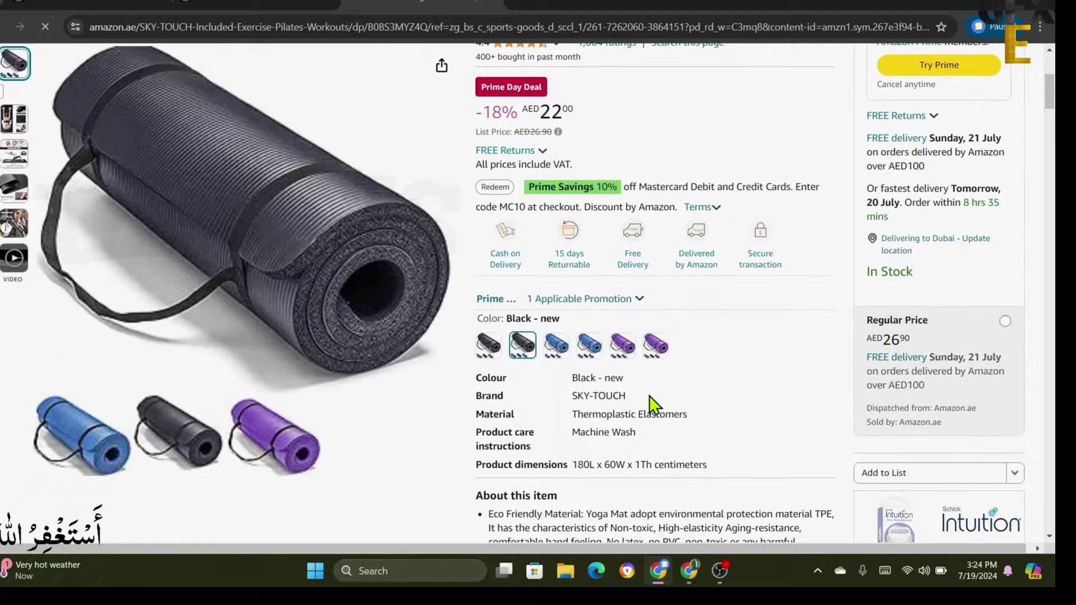
scroll(652, 404, down, 12)
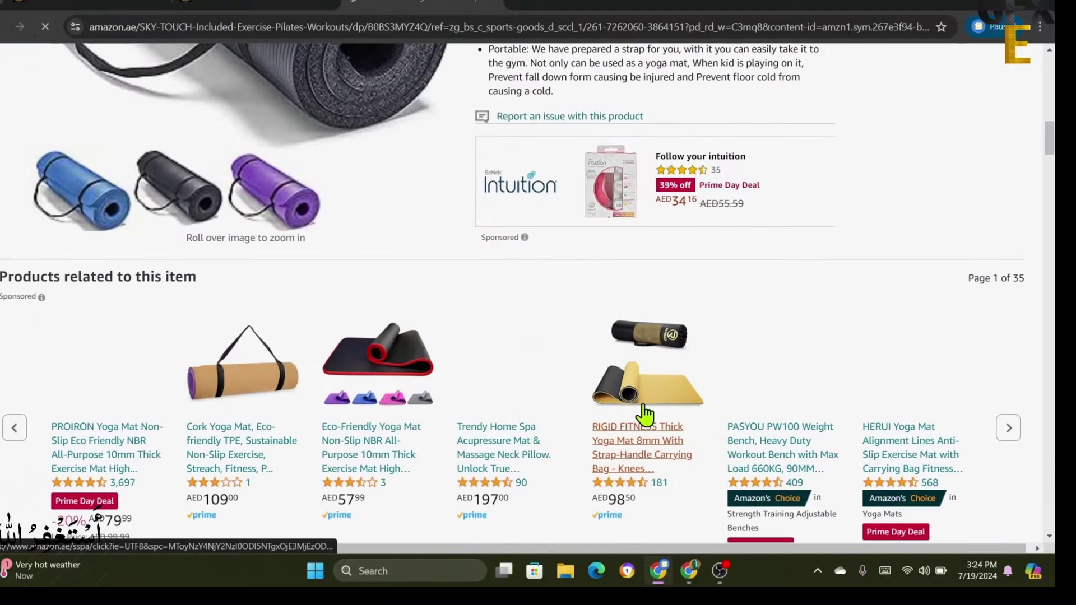
scroll(645, 415, down, 15)
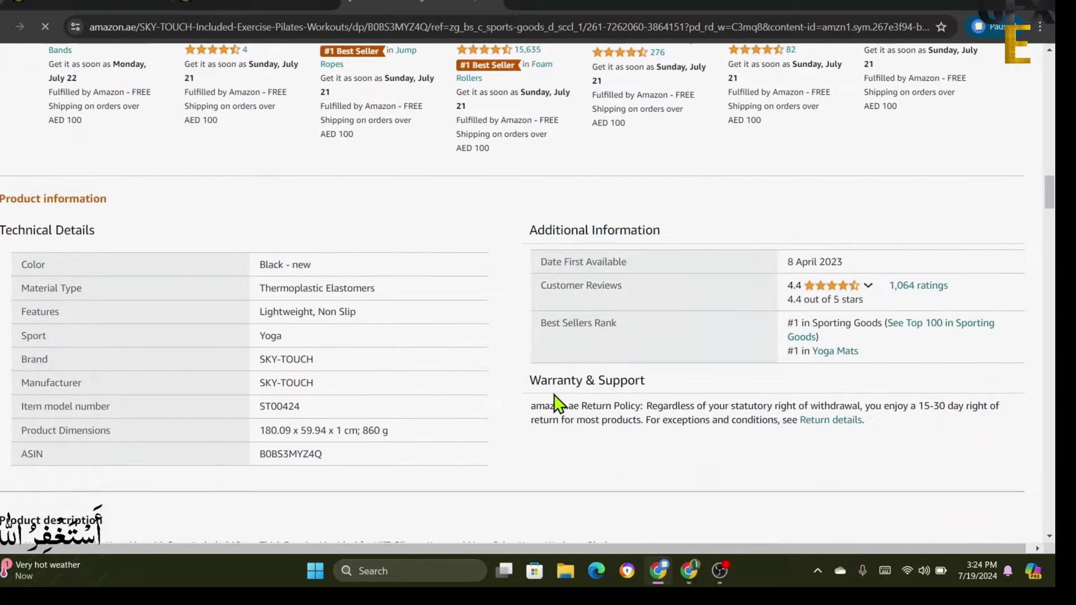
double_click(286, 453)
right_click(287, 455)
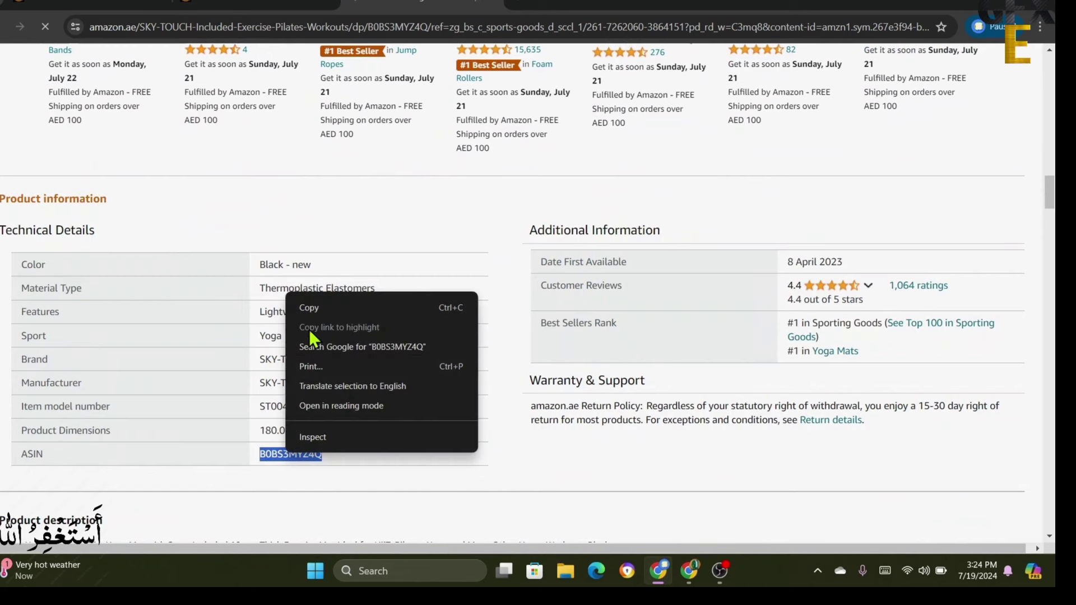
click(324, 310)
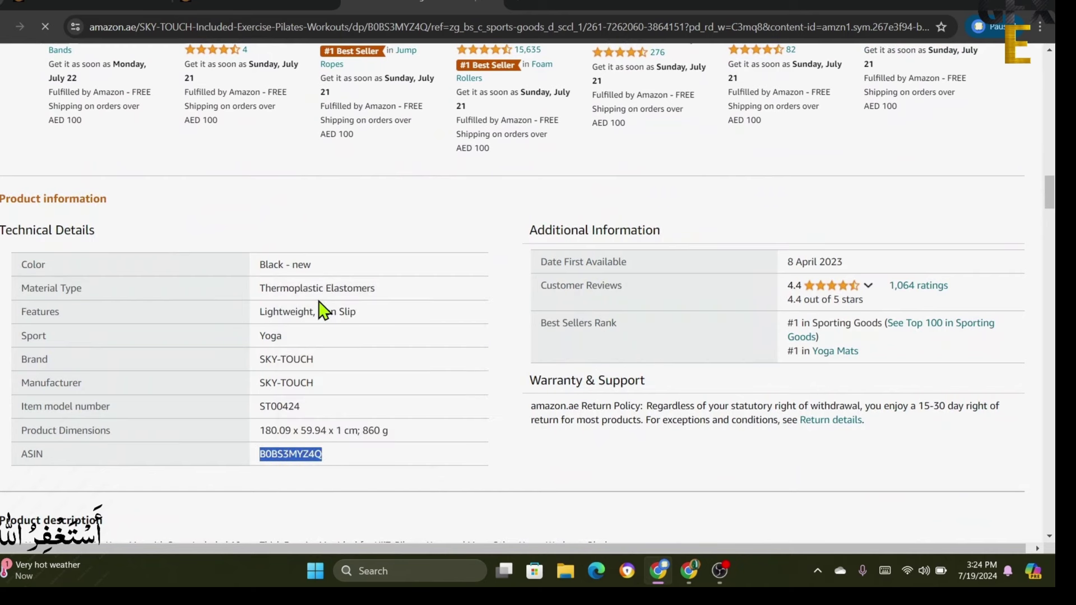
Step: Switch to the Seller Central Revenue Calculator and search the AE store for the copied ASIN B0BS3MYZ4Q
click(260, 6)
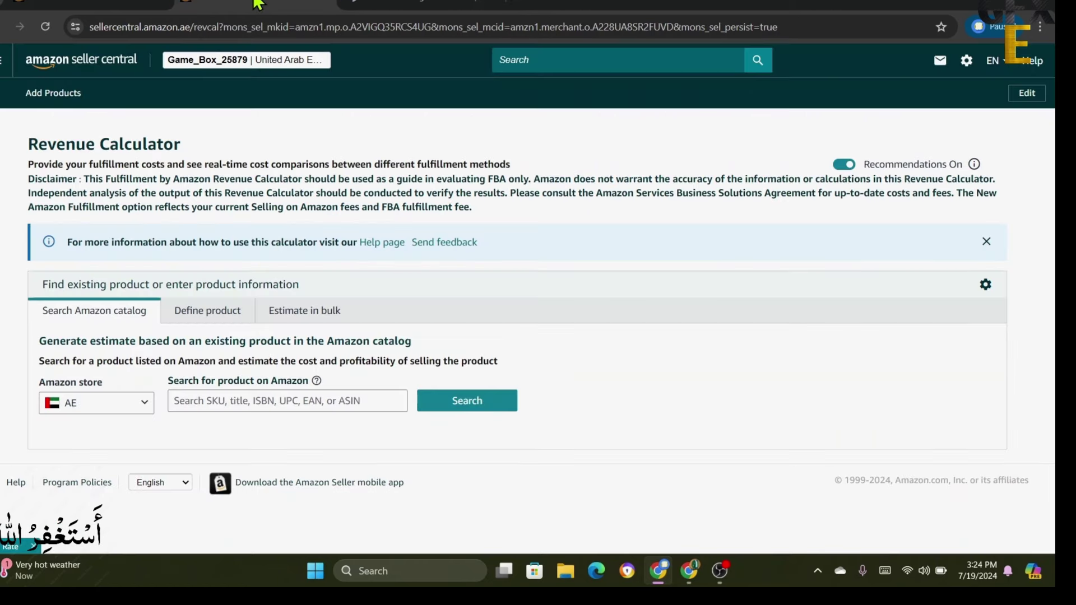
right_click(237, 401)
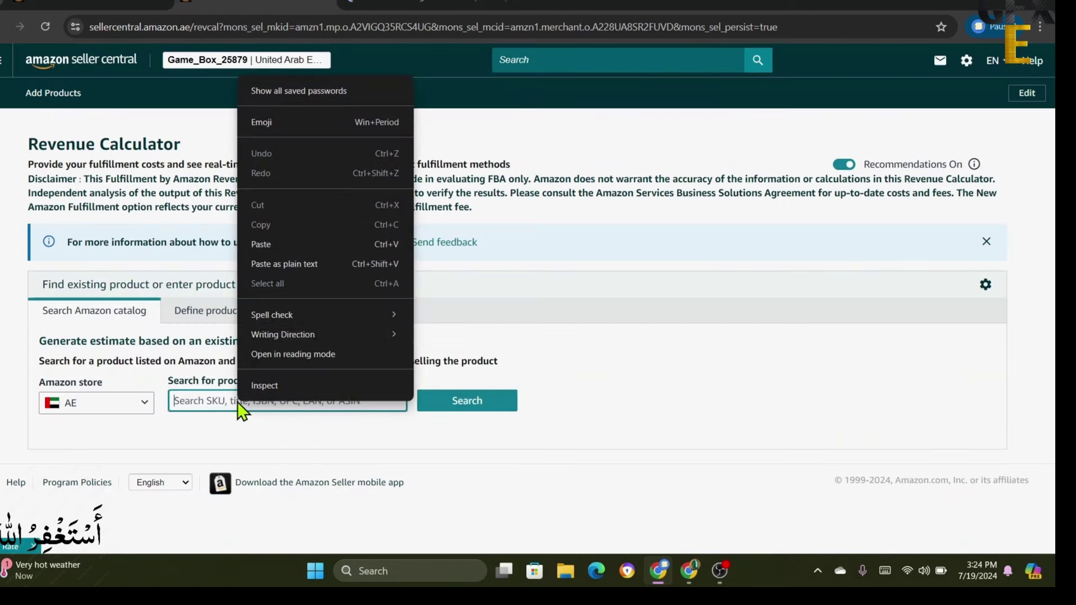
click(261, 244)
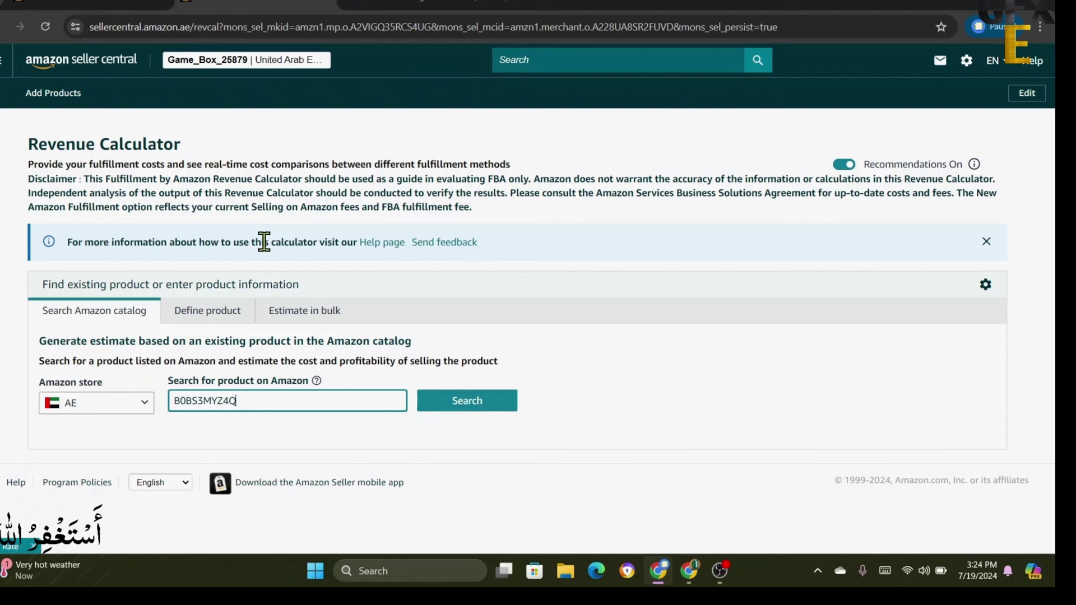
click(133, 410)
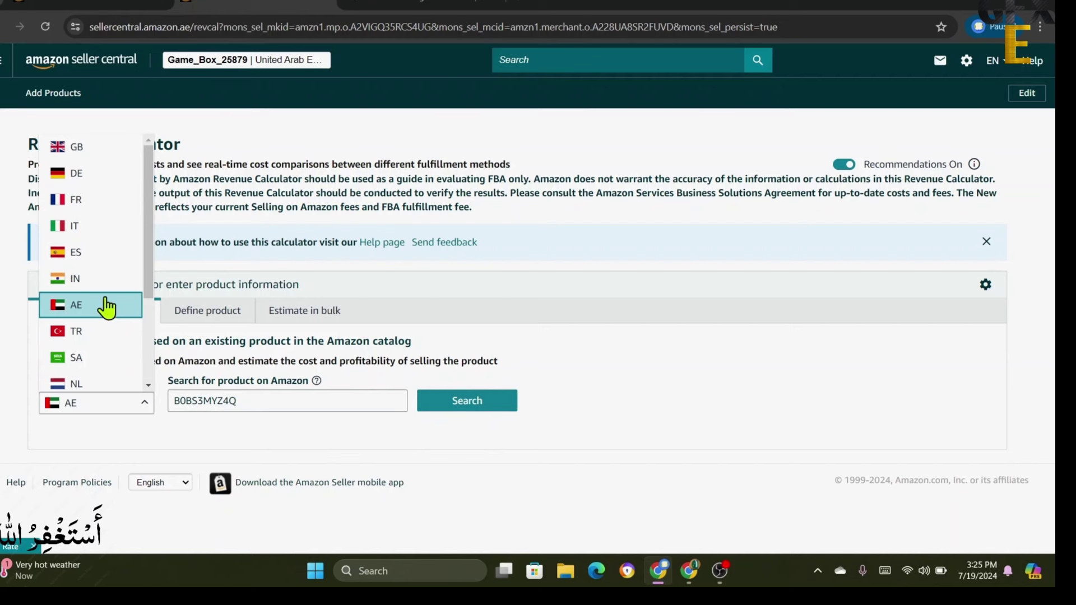
click(113, 435)
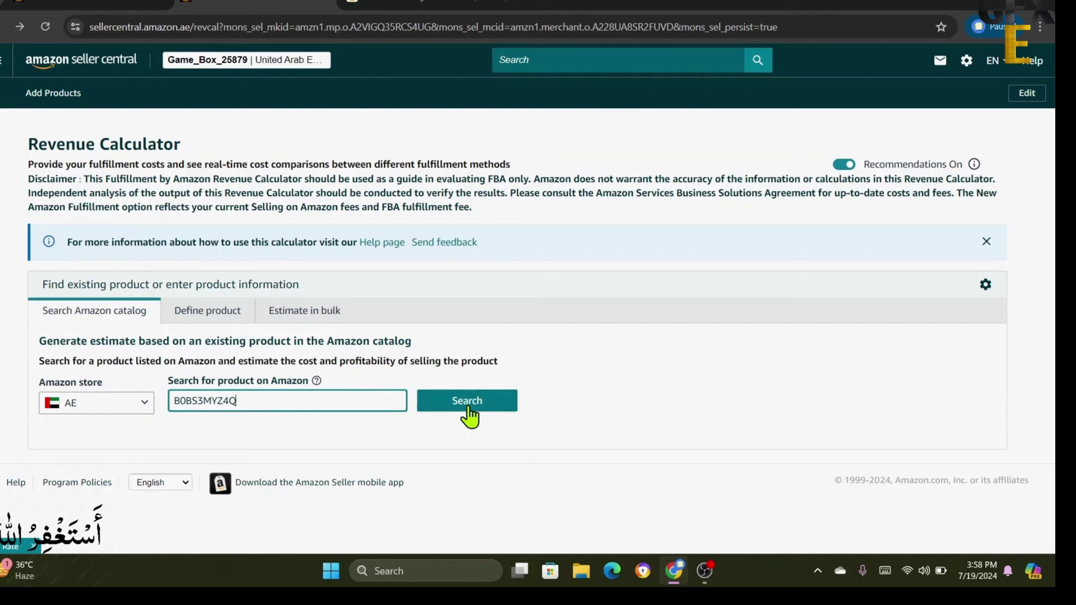
click(469, 403)
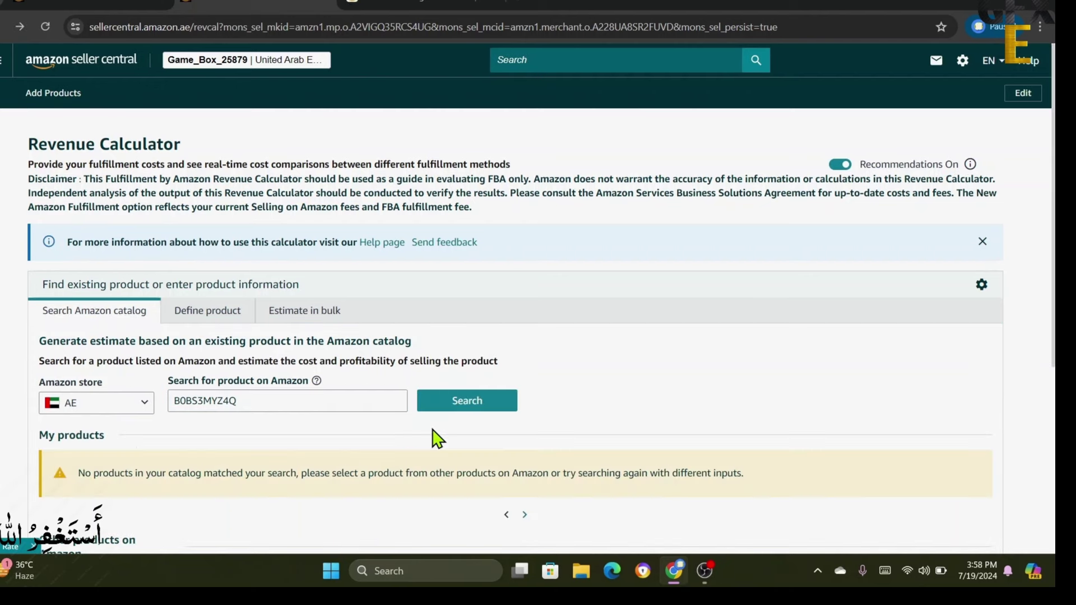
Step: Choose the SKY-TOUCH yoga mat among the other products on Amazon as the product to estimate
scroll(434, 439, down, 5)
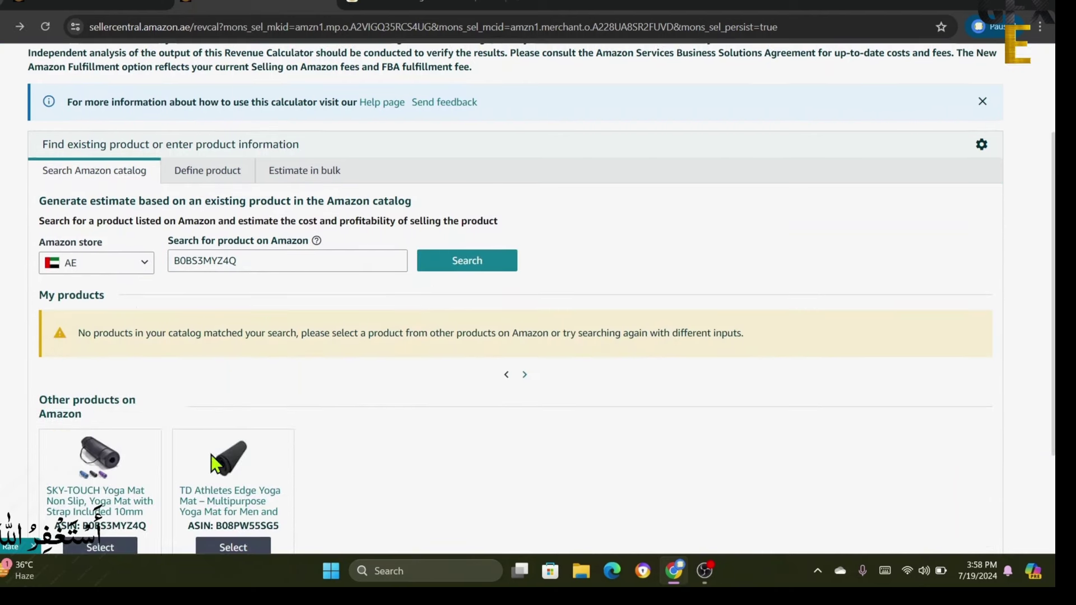
scroll(421, 428, up, 2)
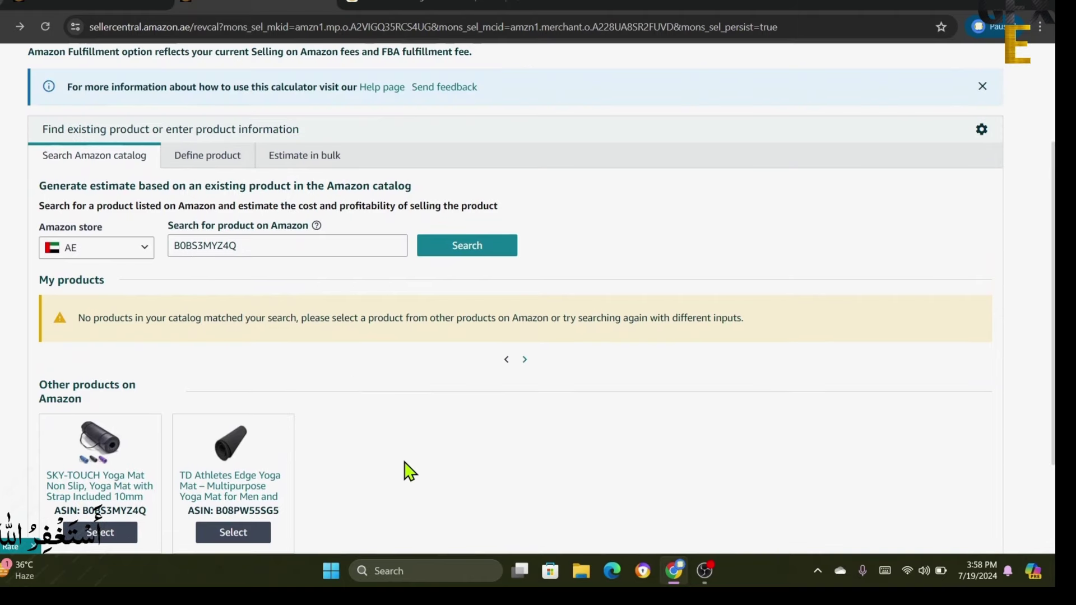
scroll(409, 471, down, 2)
scroll(409, 471, up, 1)
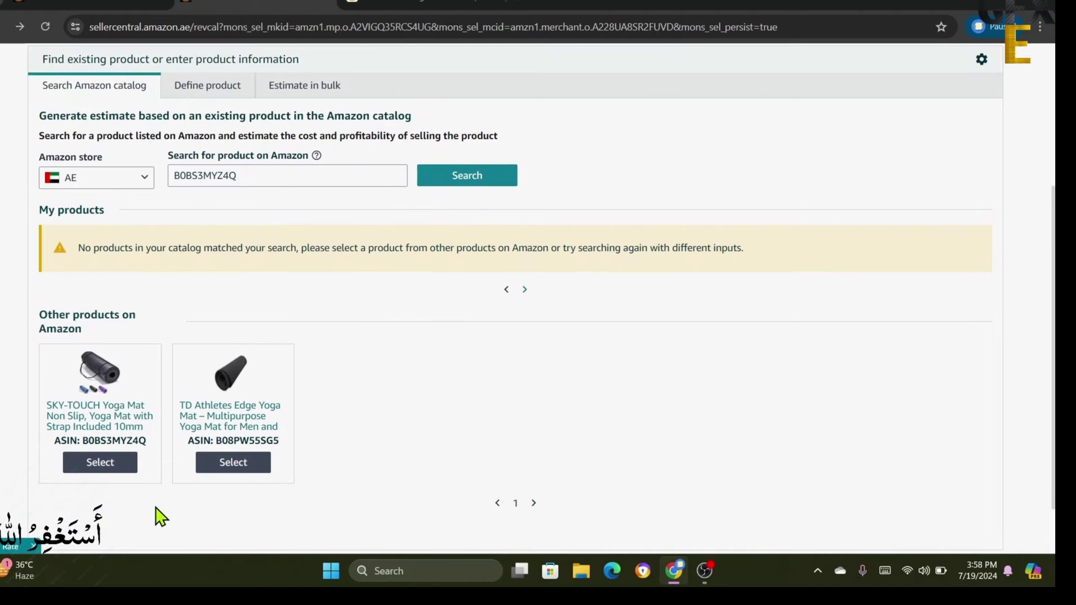
click(102, 465)
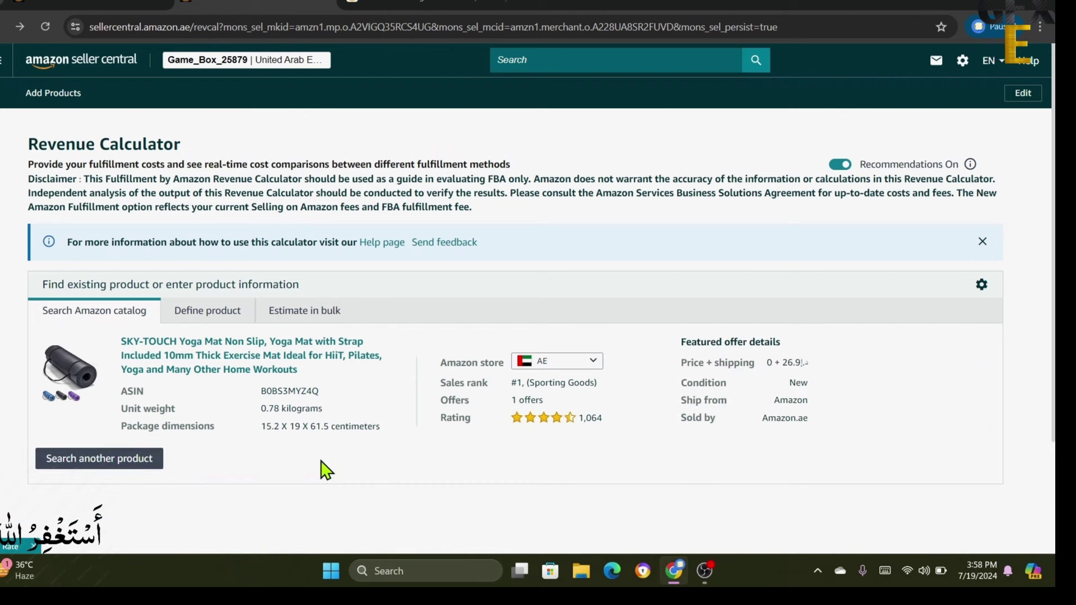
Step: Set the Amazon Fulfillment item price to AED 35 and apply it to the fee estimate
scroll(359, 468, down, 4)
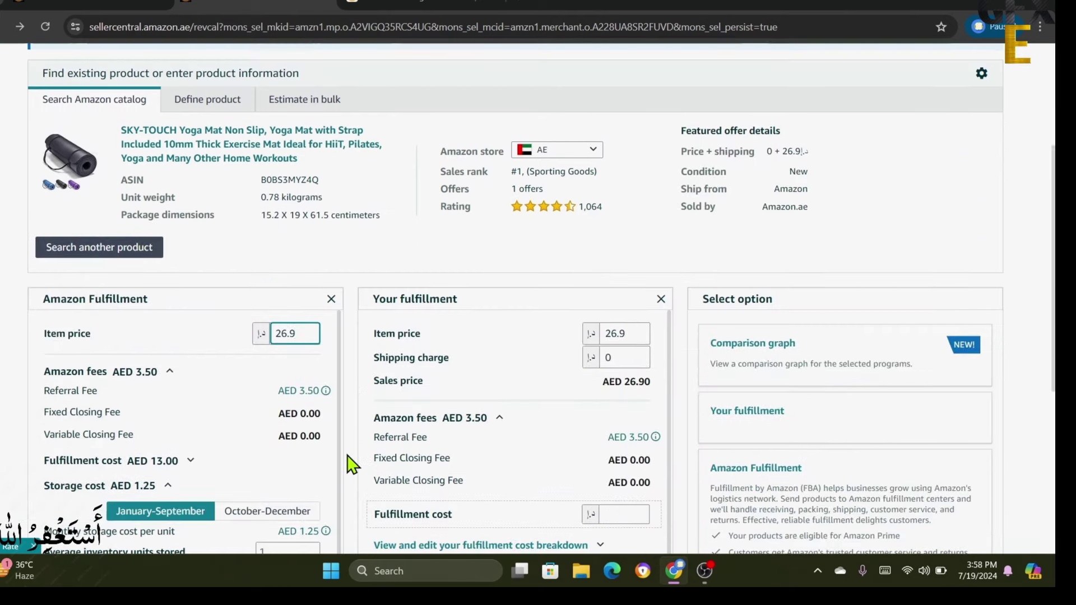
scroll(351, 464, down, 1)
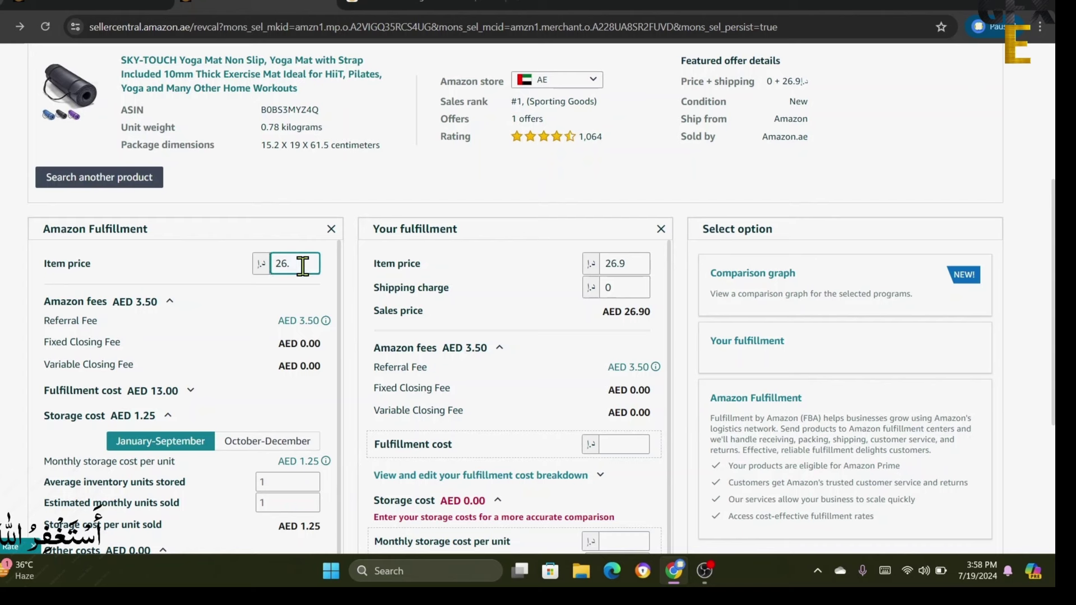
key(BackSpace)
key(BackSpace)
key(BackSpace)
text(35)
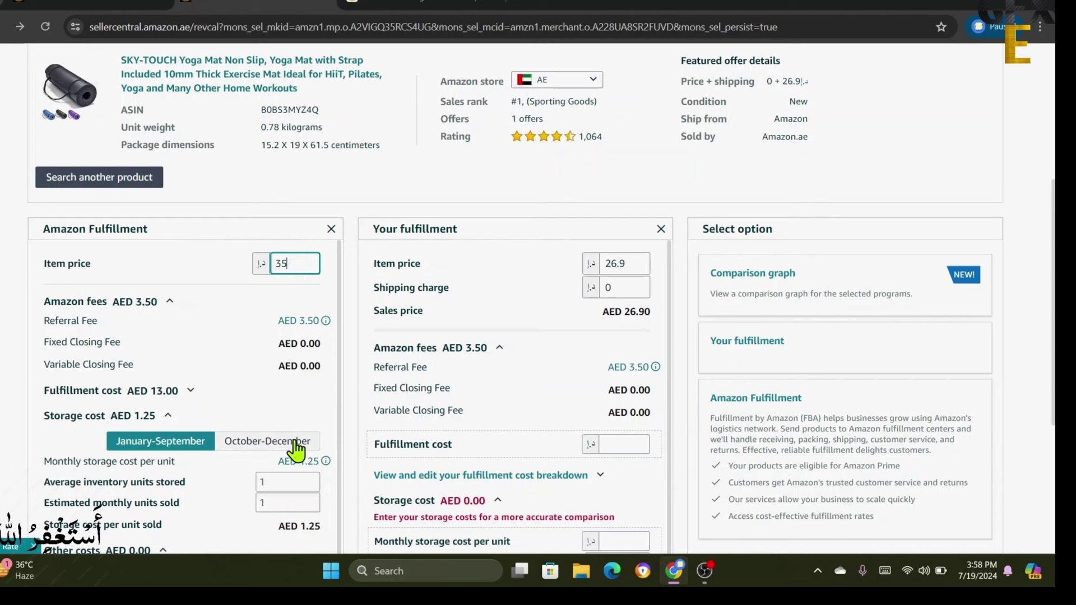
click(281, 483)
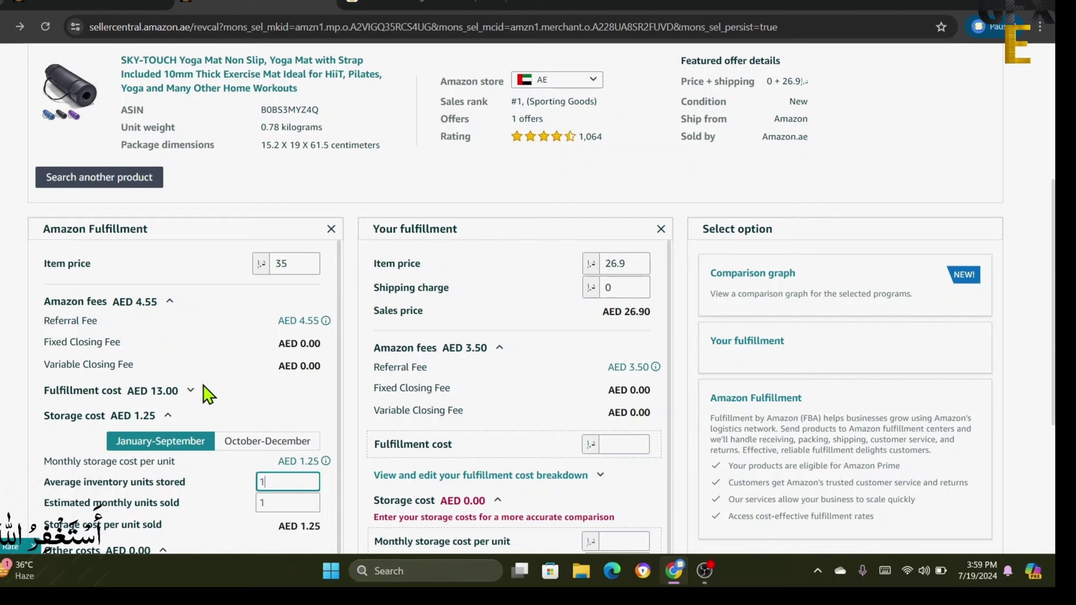
Step: Expand the Amazon Fulfillment cost breakdown, examine the FBA fees and optional service add-ons, and collapse it again
click(176, 399)
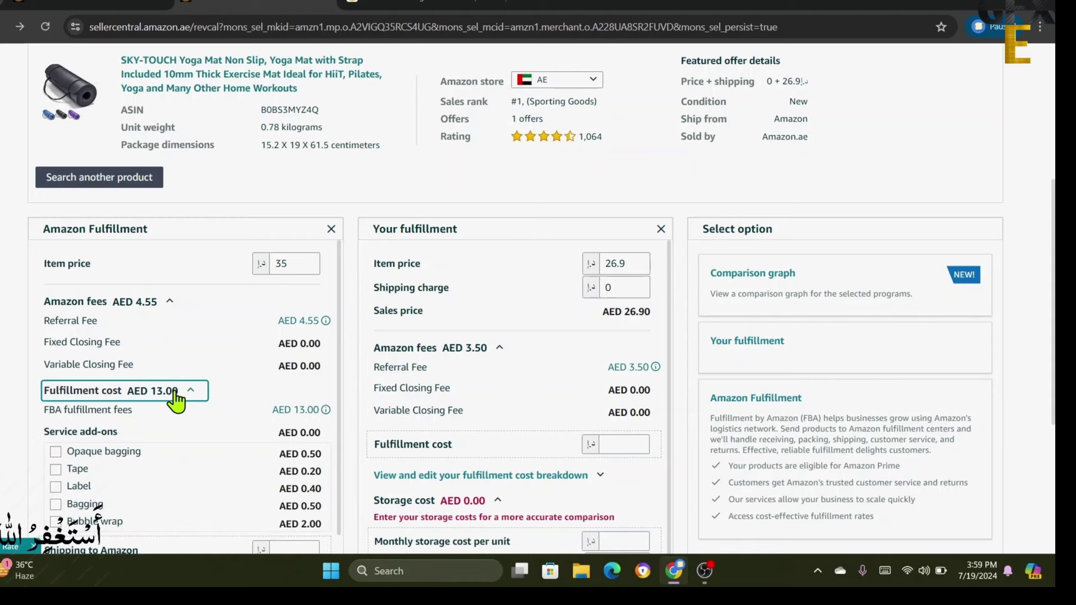
scroll(188, 457, down, 1)
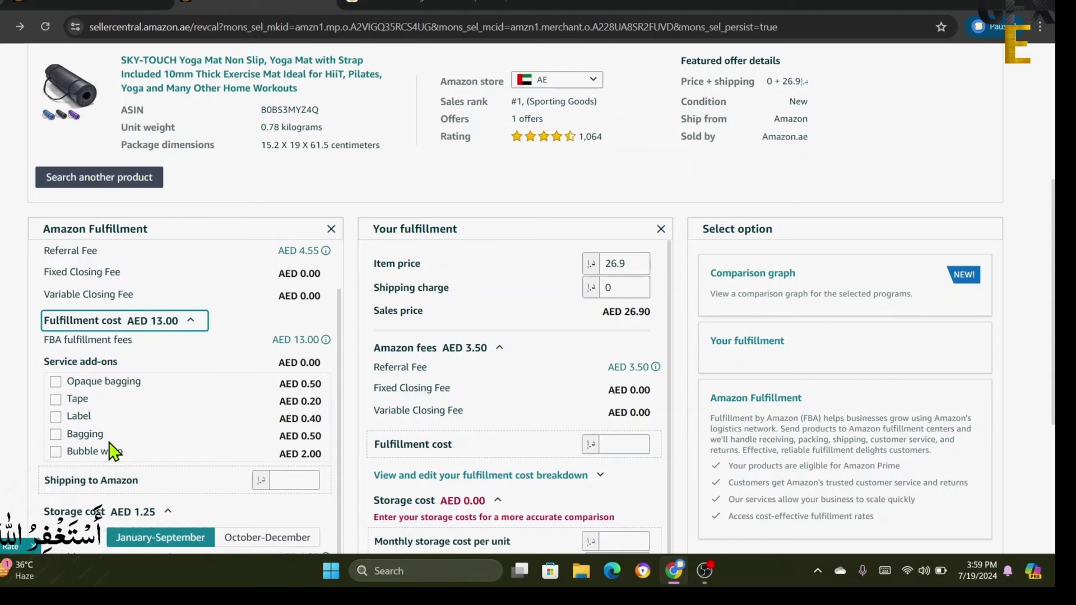
click(192, 322)
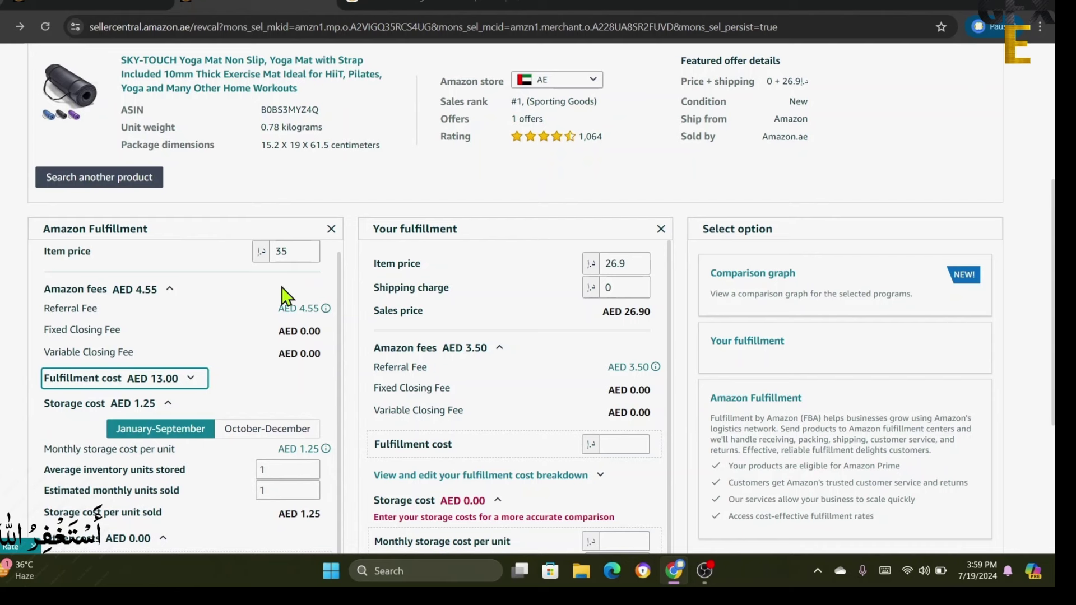
Step: Set the average inventory units stored under Amazon Fulfillment to 500
click(303, 251)
scroll(219, 412, down, 1)
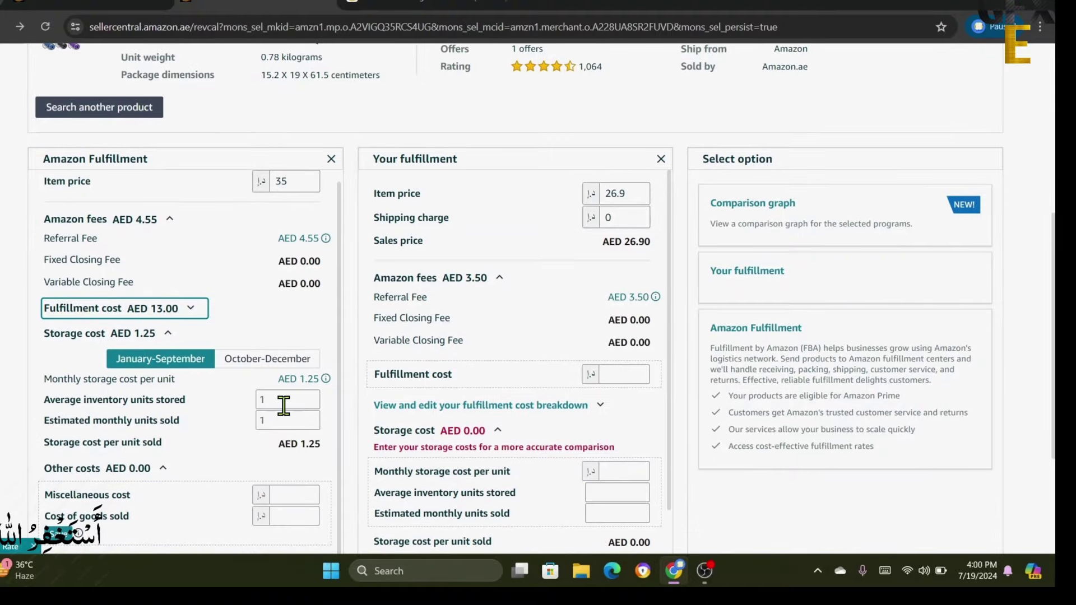
mouse_move(103, 412)
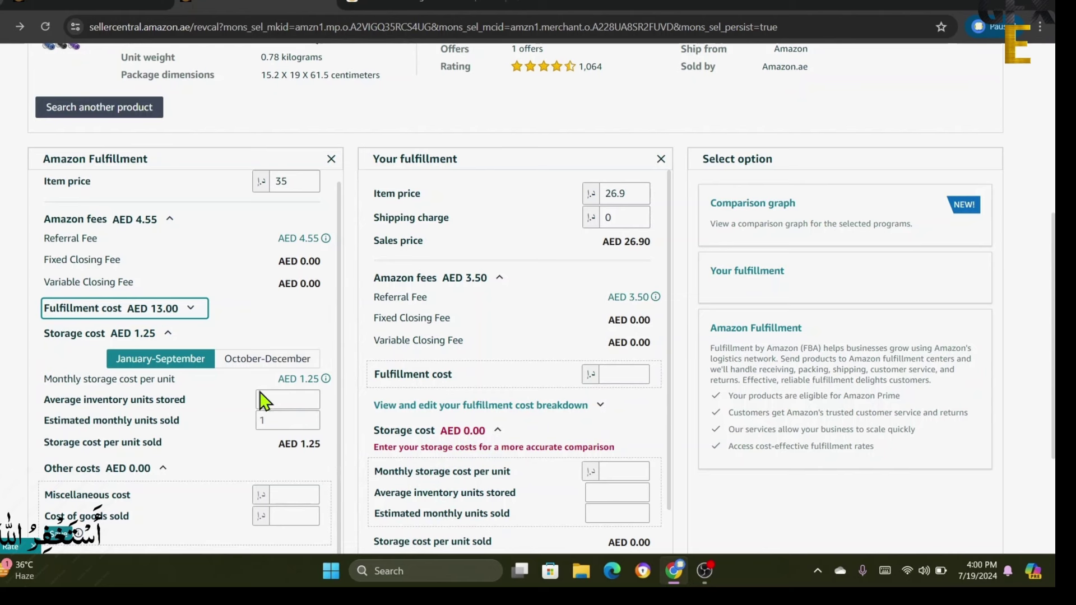
click(280, 401)
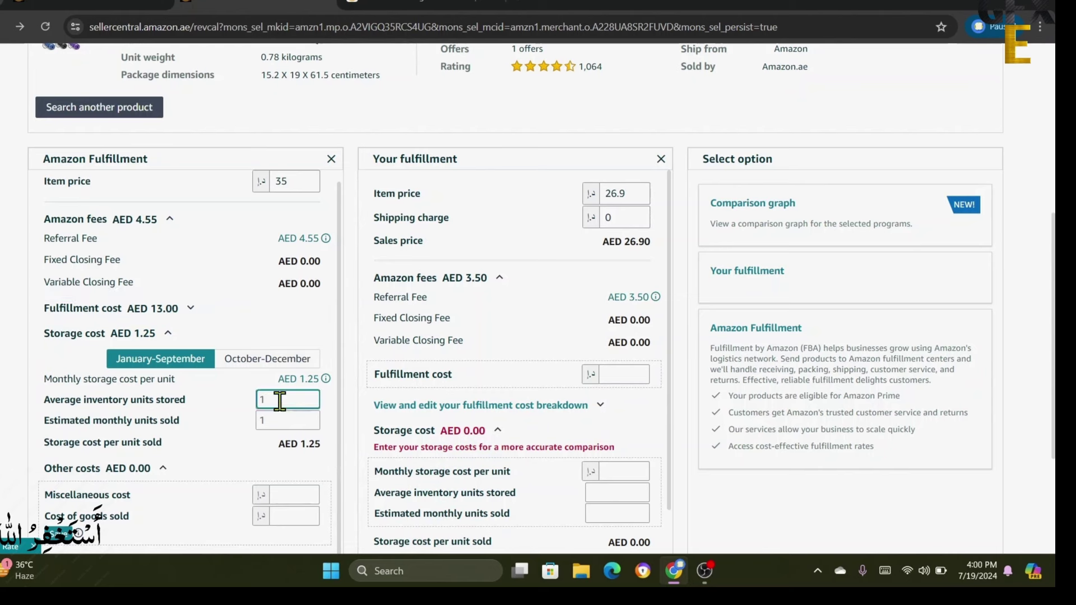
key(BackSpace)
text(1)
key(BackSpace)
text(500)
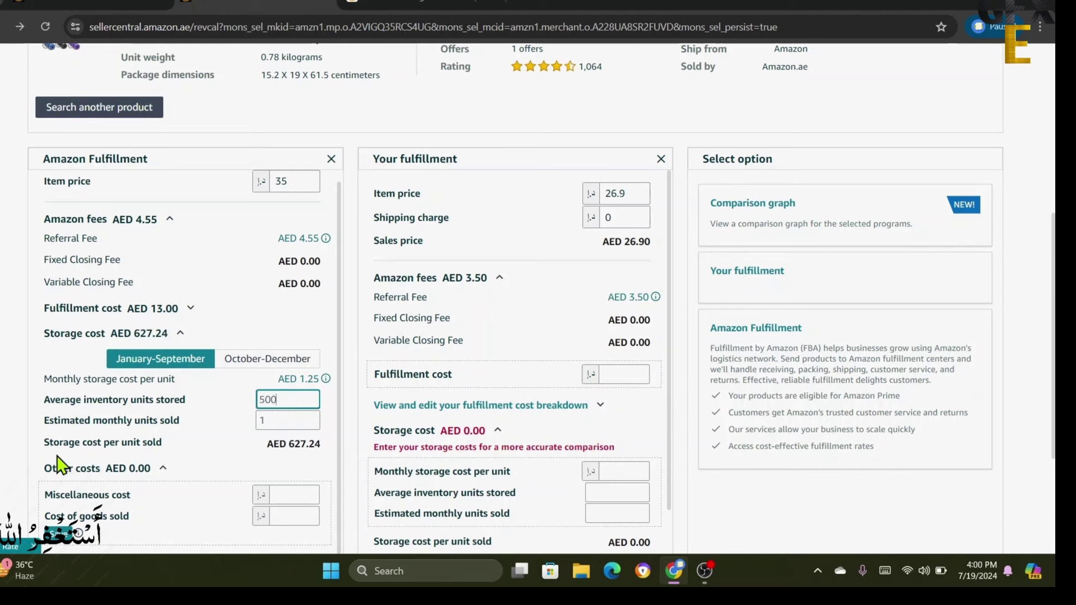
Step: Set the estimated monthly units sold under Amazon Fulfillment to 30
mouse_move(59, 430)
click(281, 422)
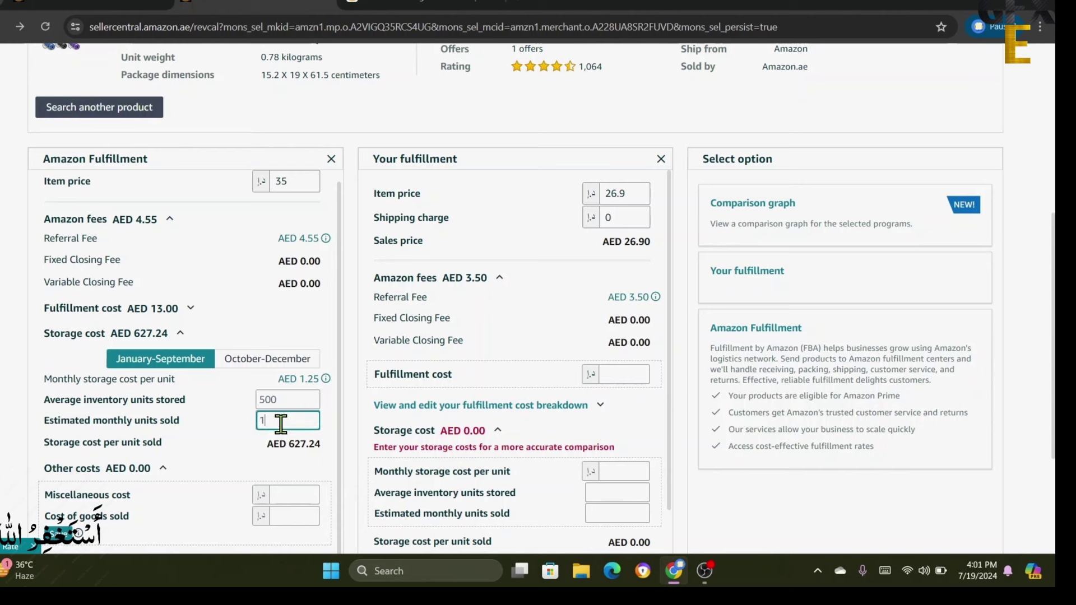
key(BackSpace)
text(30)
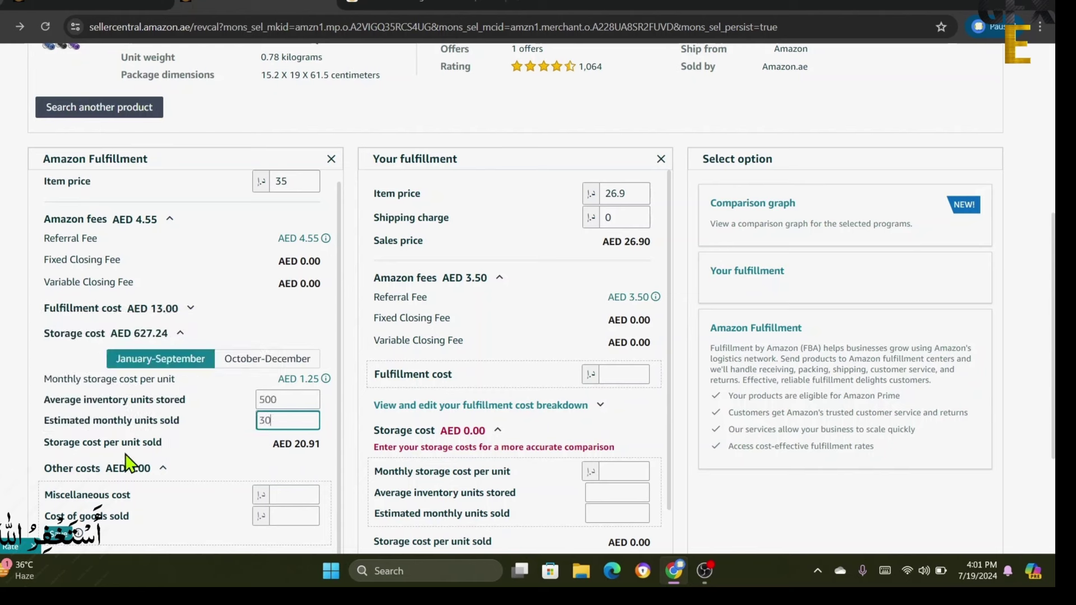
Step: Set the estimated monthly units sold under Amazon Fulfillment to 50
mouse_move(157, 458)
key(BackSpace)
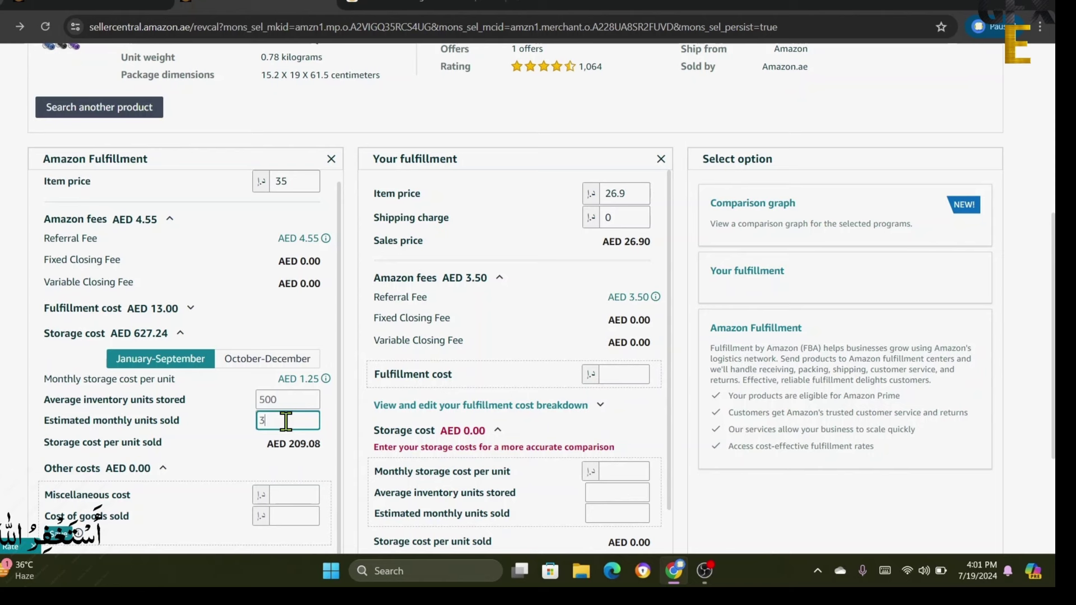
key(BackSpace)
text(50)
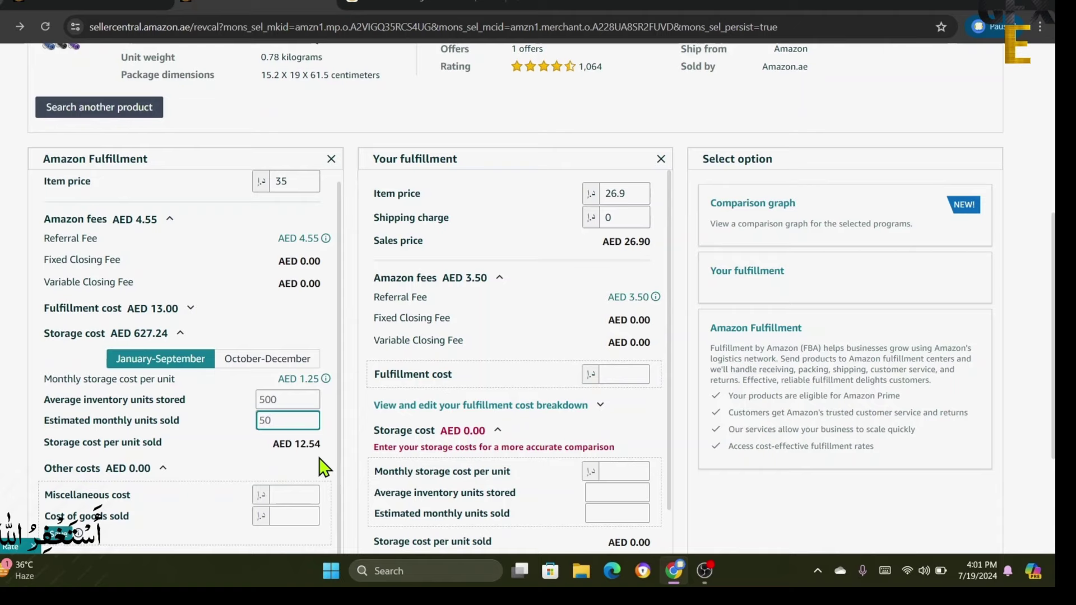
Step: Set the cost of goods sold under Amazon Fulfillment to AED 12
scroll(327, 464, down, 1)
scroll(332, 468, down, 1)
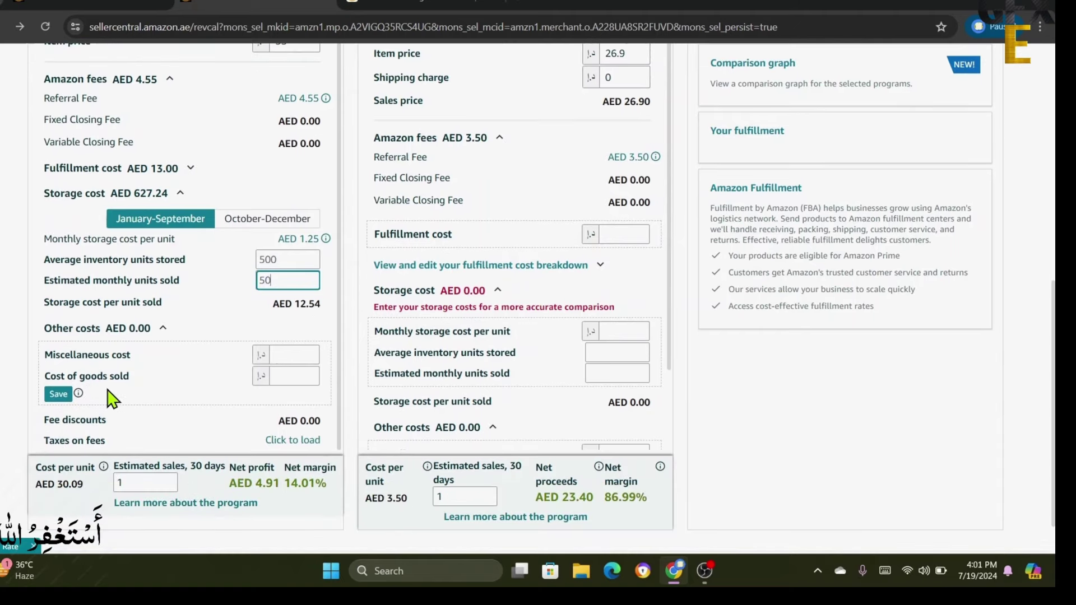
click(290, 374)
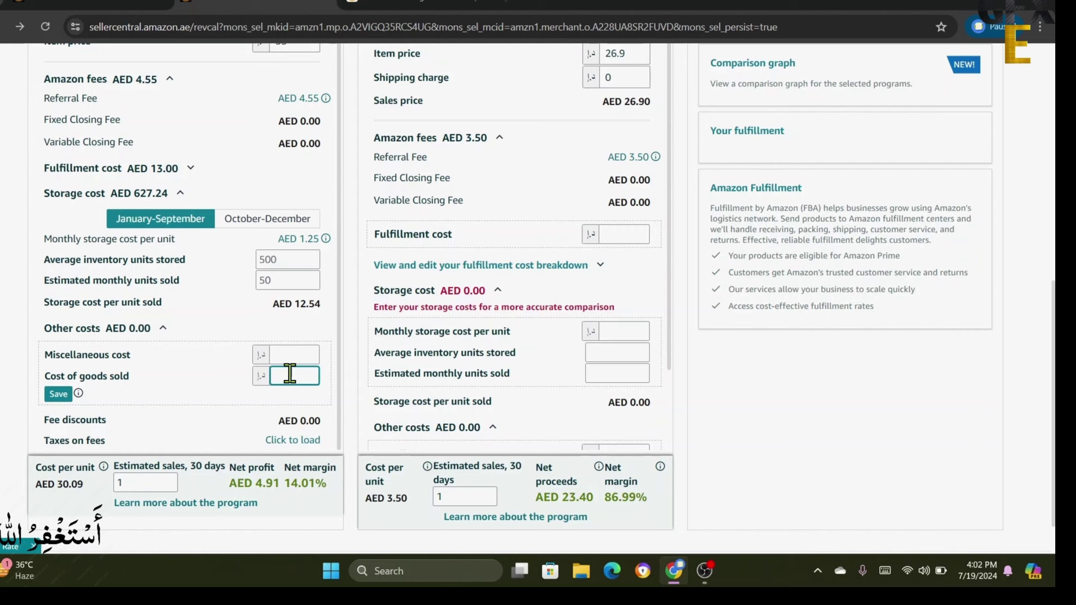
scroll(335, 430, up, 5)
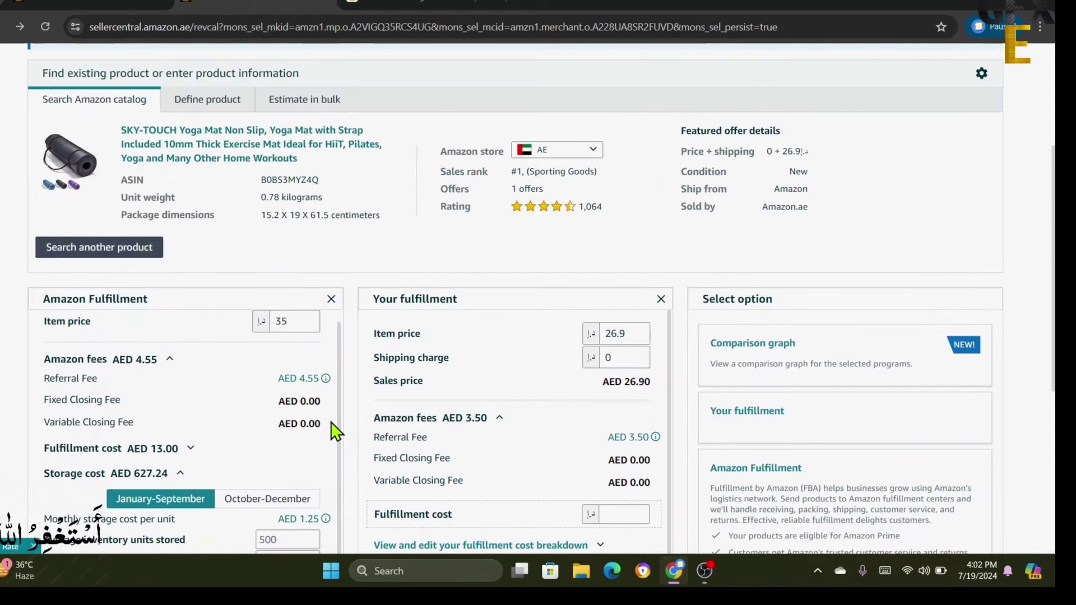
scroll(351, 476, down, 2)
scroll(351, 476, down, 1)
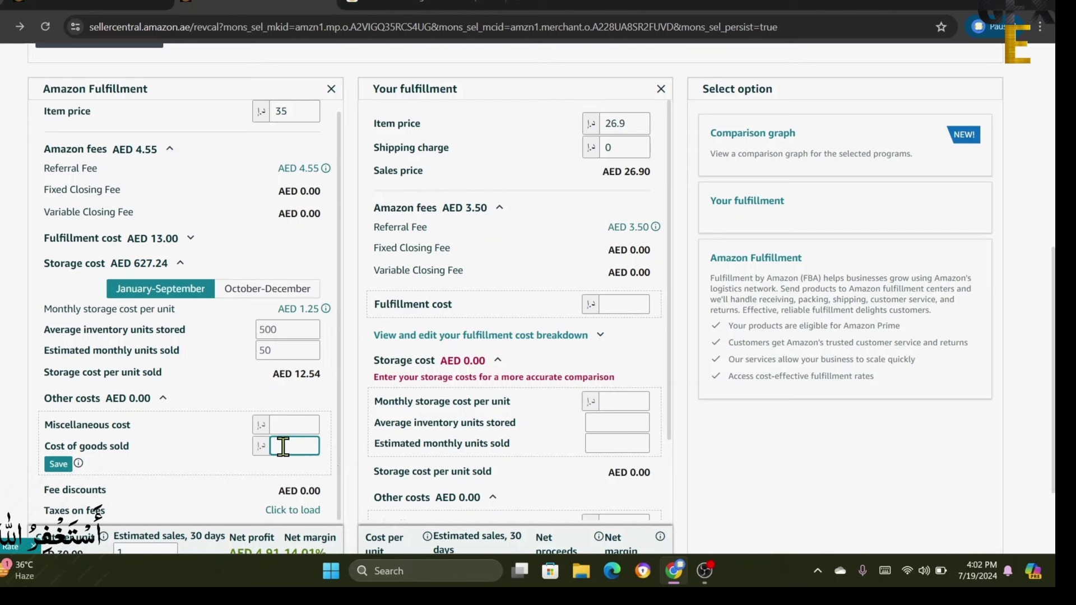
text(12)
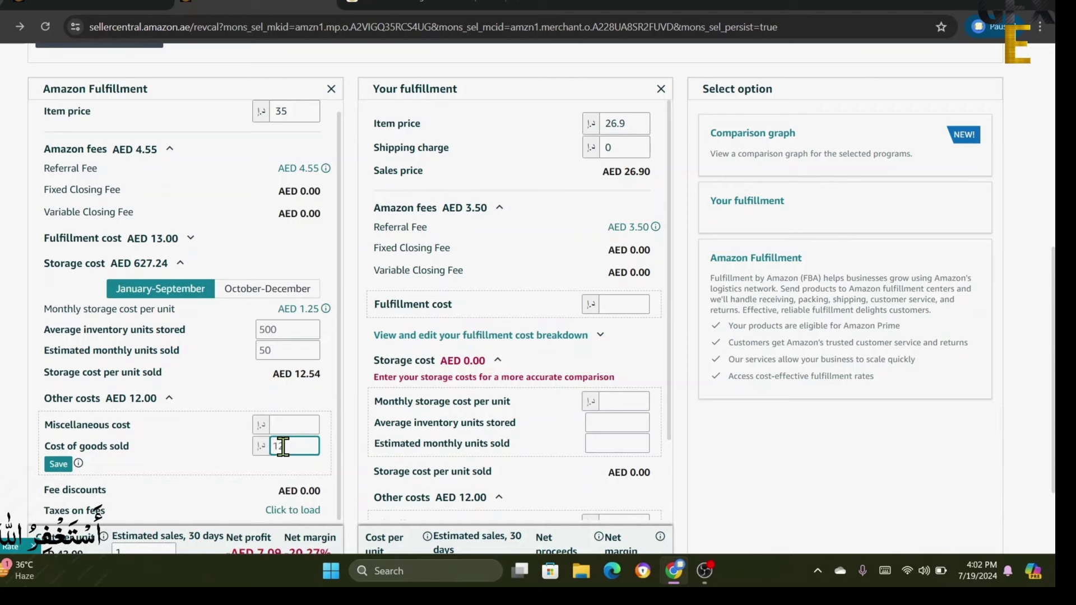
scroll(334, 483, down, 2)
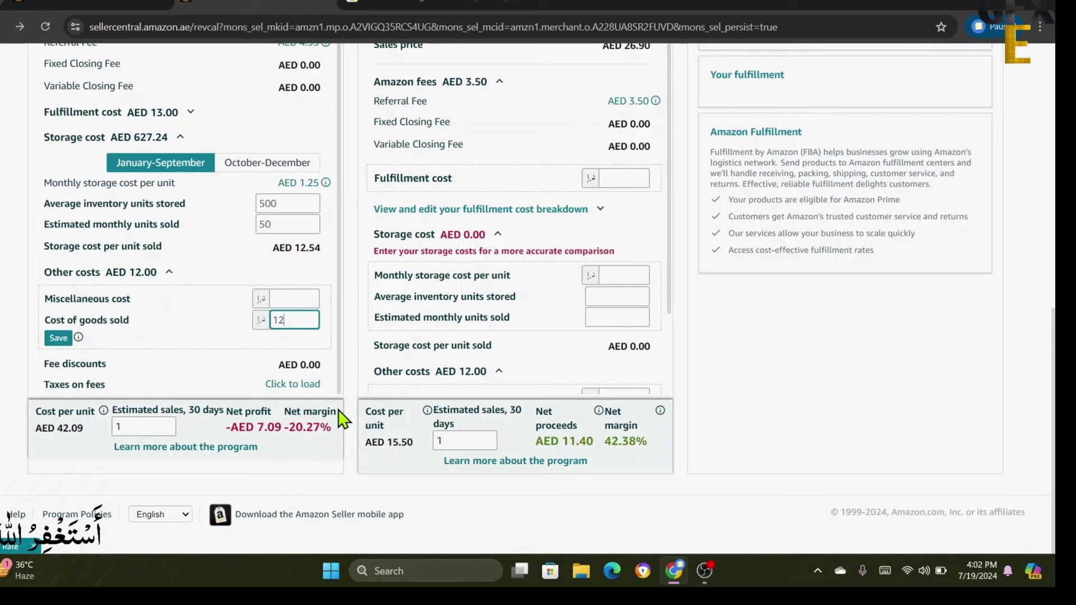
Step: Set the average inventory units stored under Amazon Fulfillment to 100
scroll(340, 417, up, 5)
scroll(341, 421, down, 3)
scroll(341, 421, down, 1)
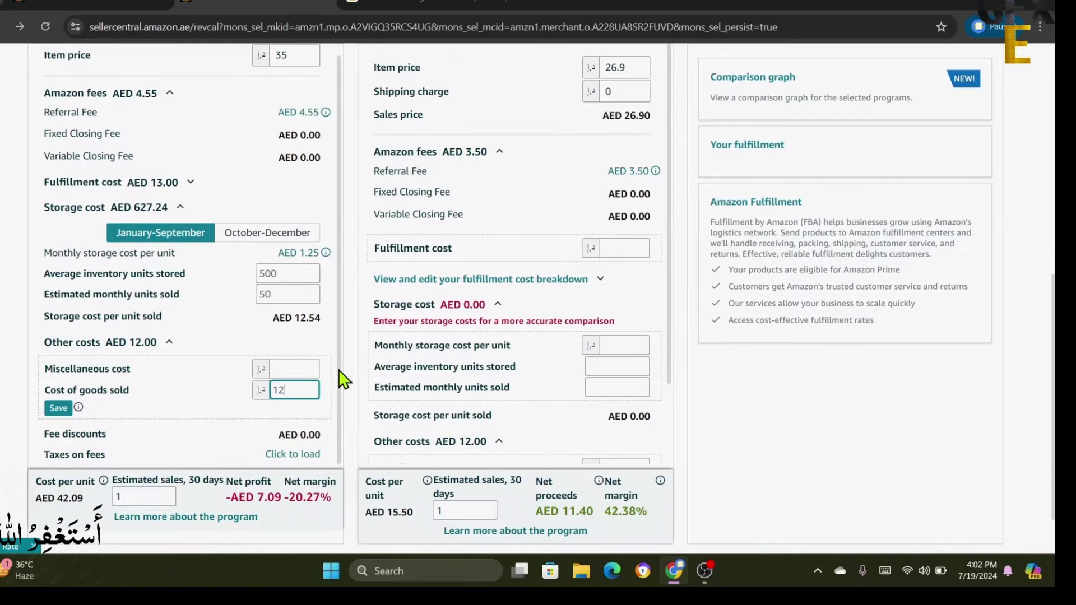
click(293, 272)
key(BackSpace)
key(BackSpace)
key(BackSpace)
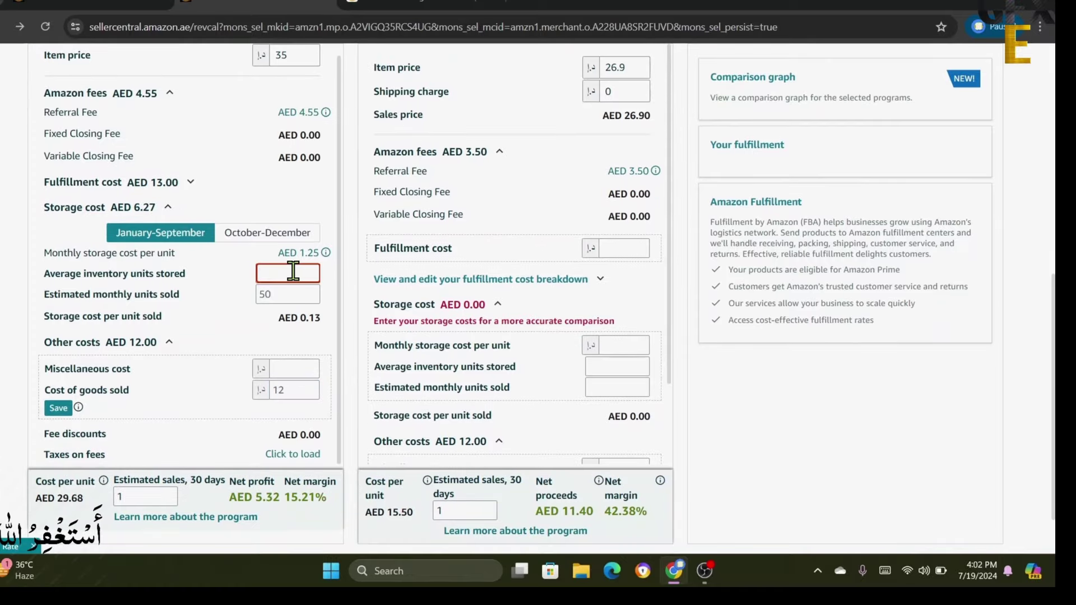
text(100)
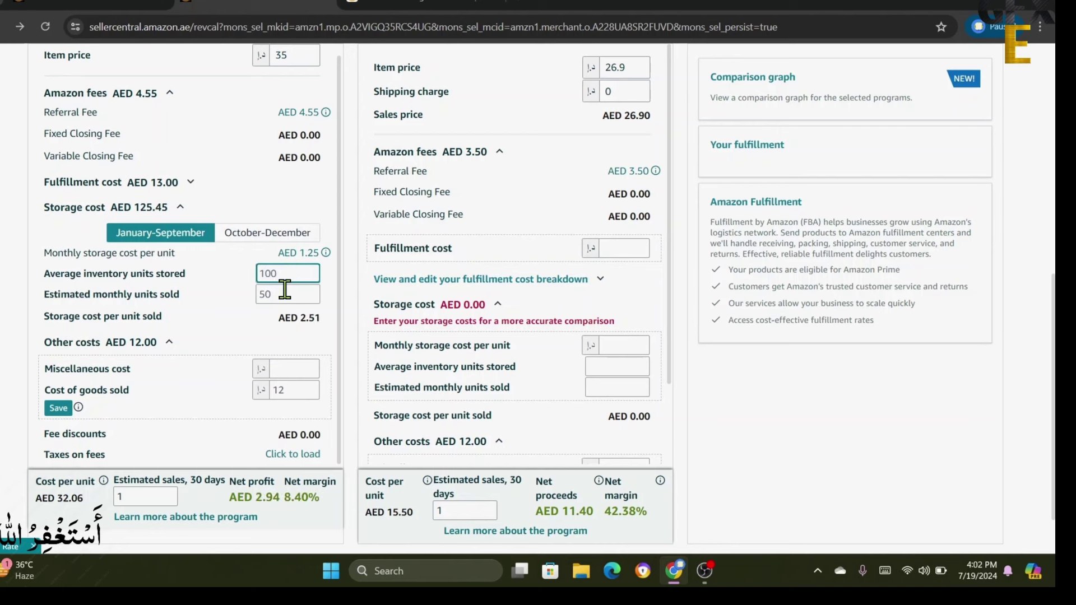
Step: Set the estimated monthly units sold under Amazon Fulfillment to 30 and check the net profit and margin
click(285, 290)
key(BackSpace)
key(BackSpace)
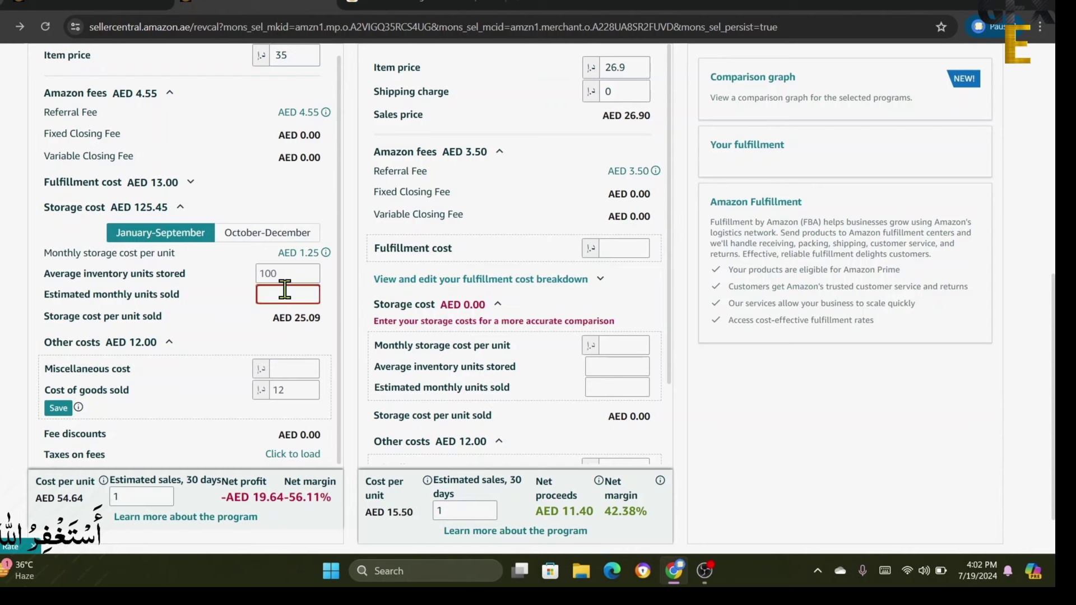
text(30)
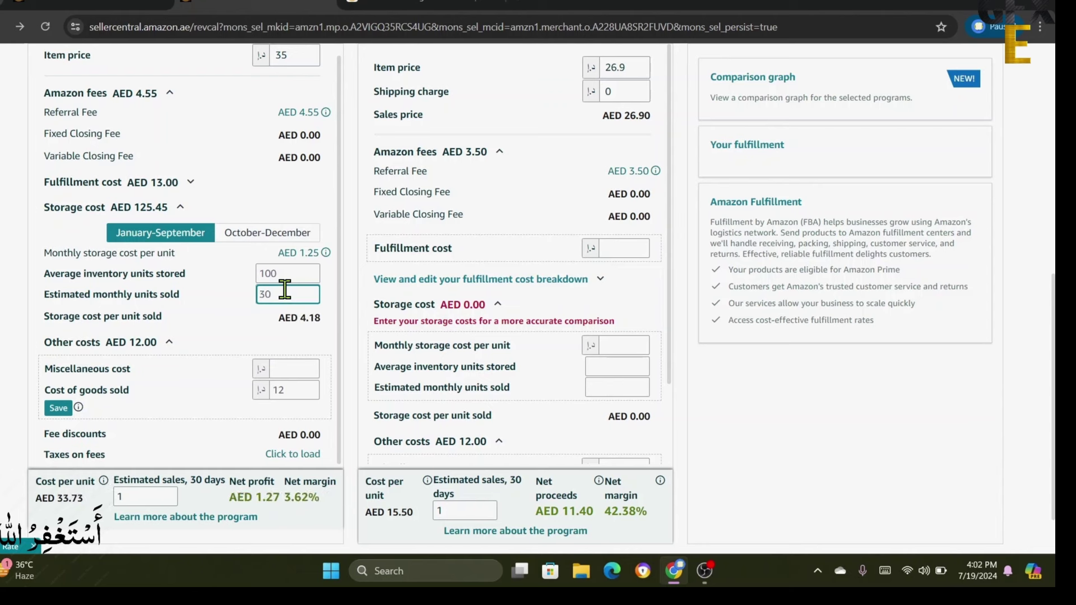
scroll(336, 474, down, 2)
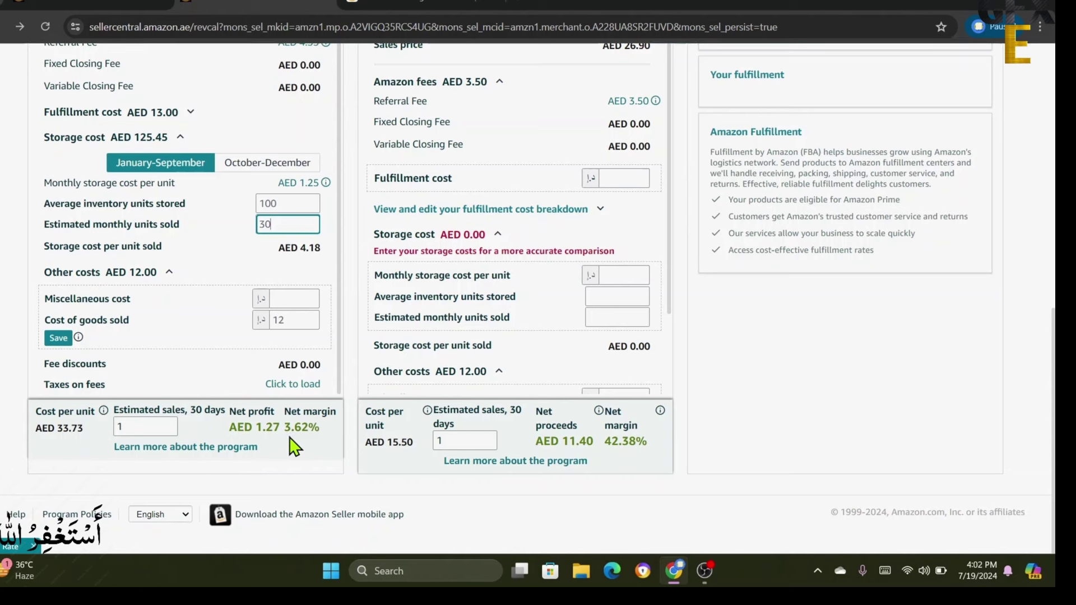
Step: Set the estimated monthly units sold under Amazon Fulfillment to 50 and review the cost and profit figures
key(BackSpace)
key(BackSpace)
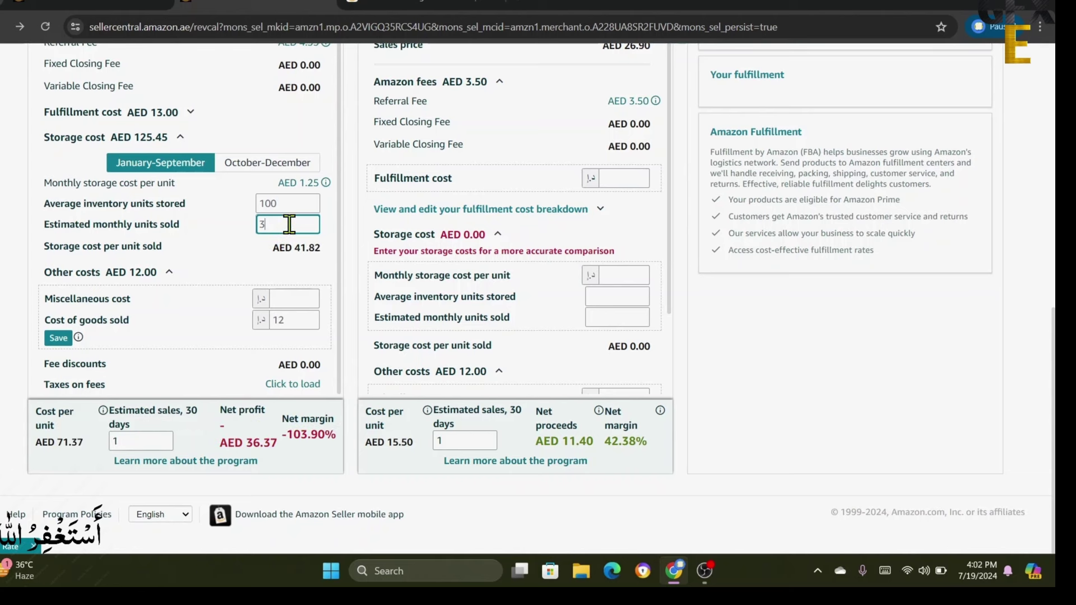
text(5)
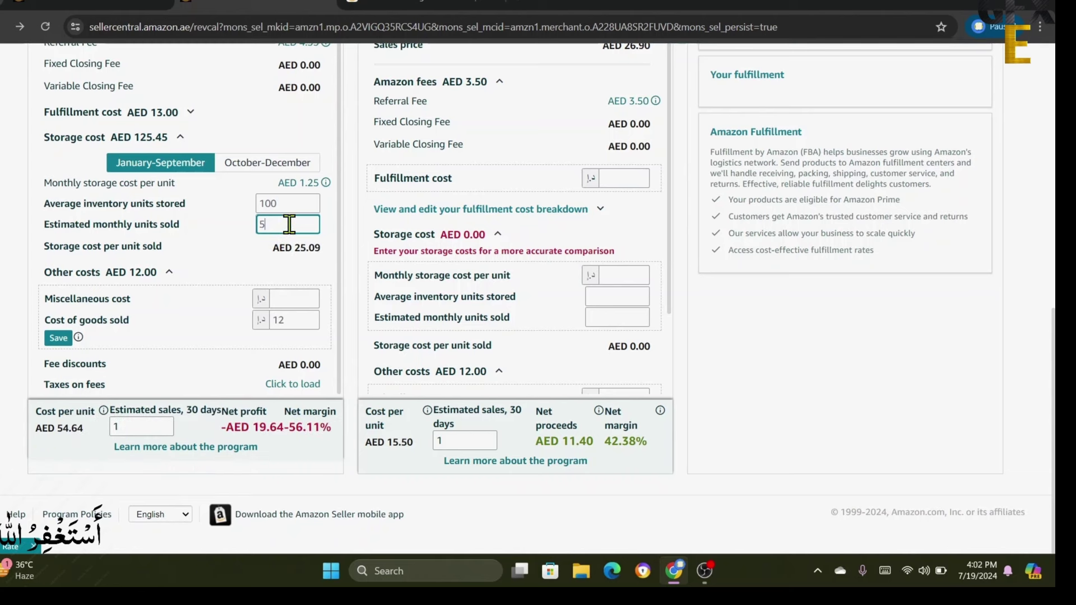
text(0)
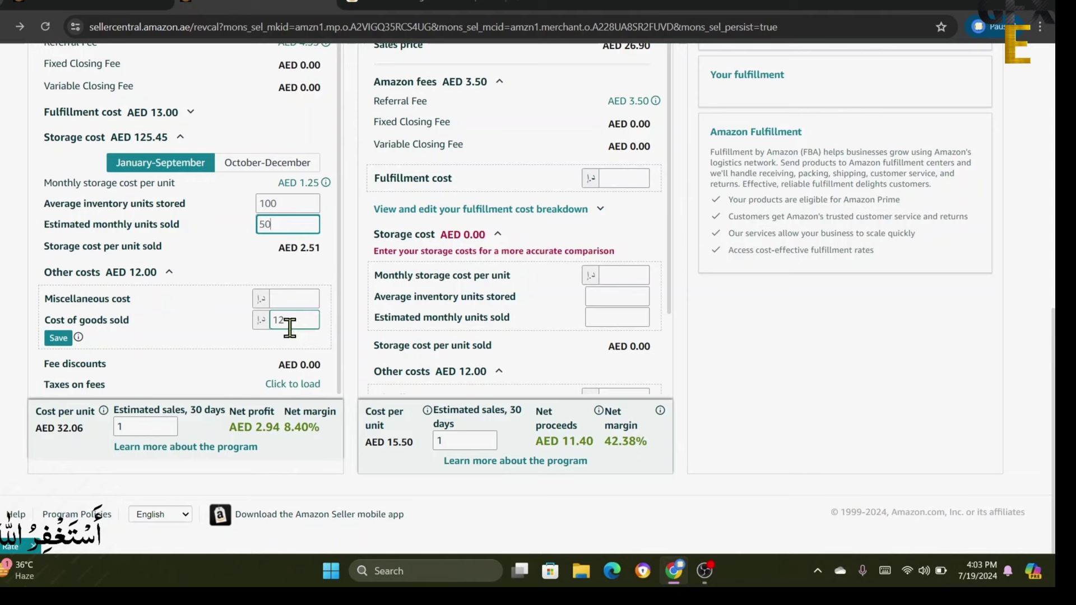
scroll(296, 341, up, 2)
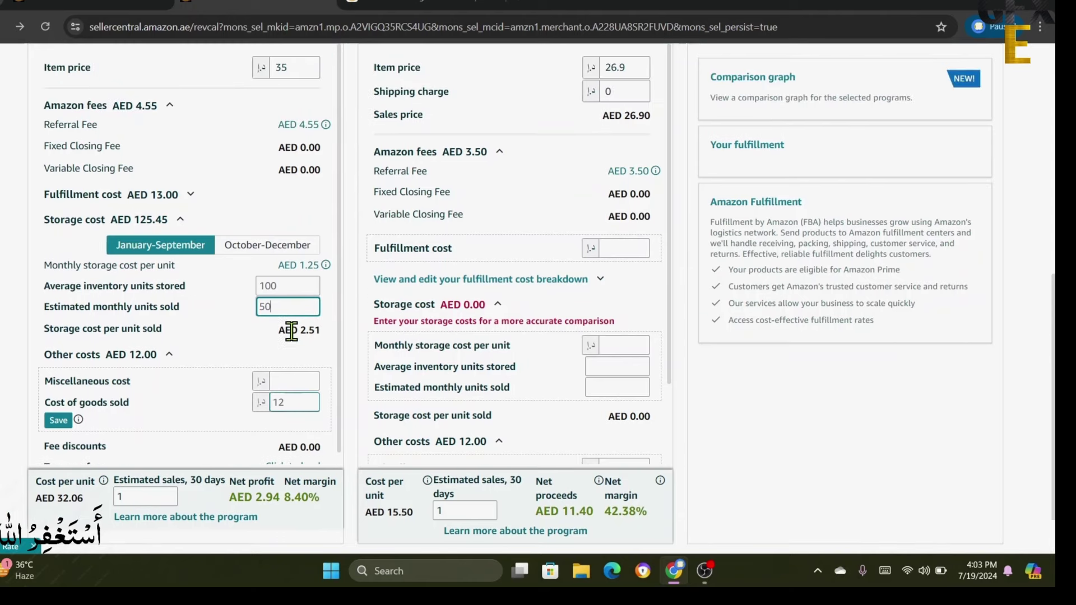
scroll(291, 294, up, 4)
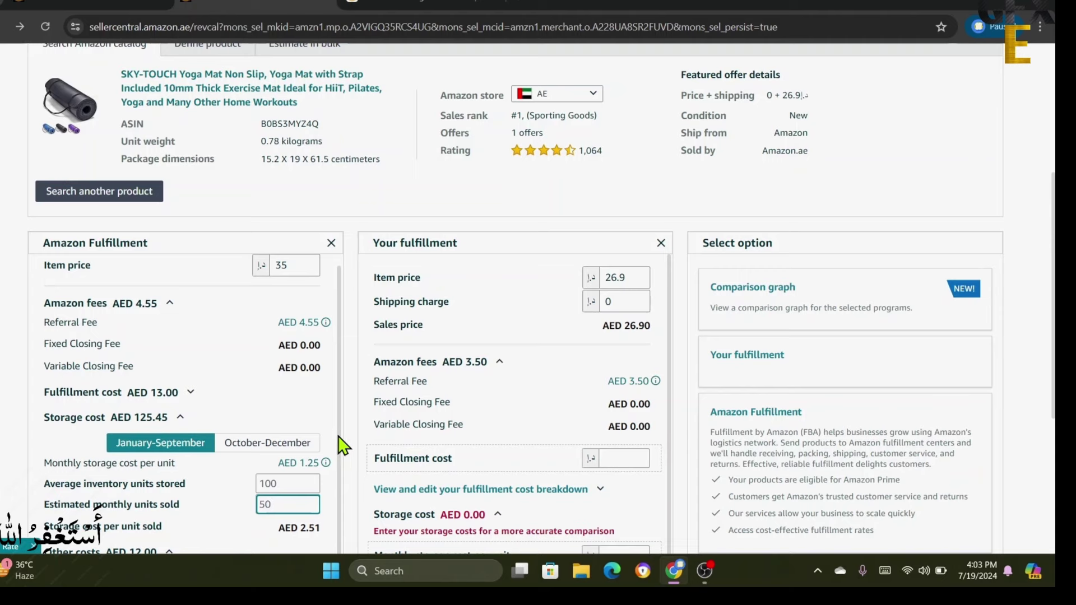
scroll(343, 443, down, 4)
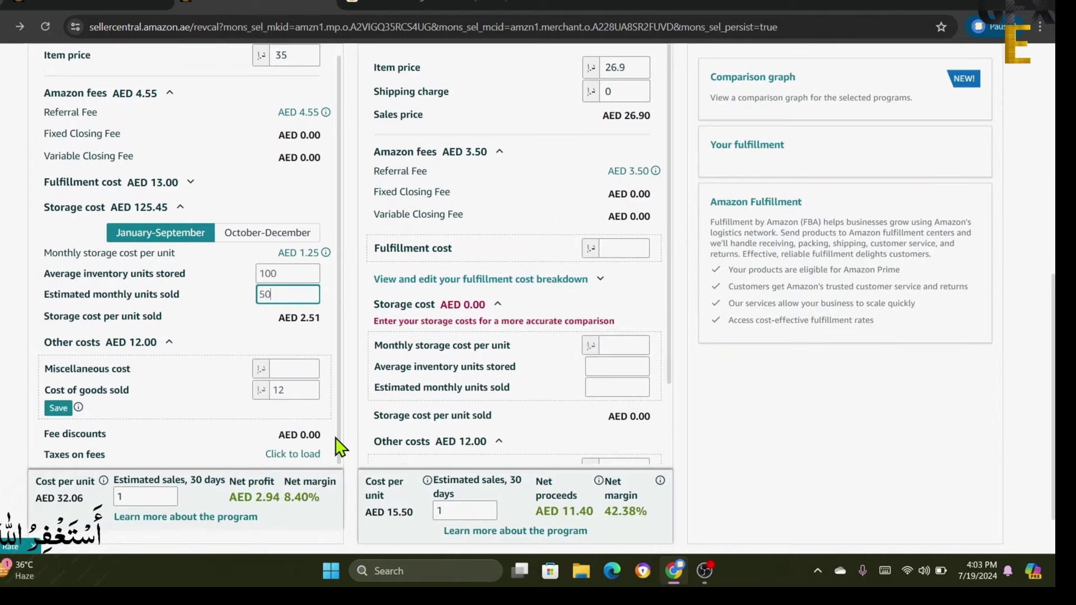
scroll(340, 447, down, 1)
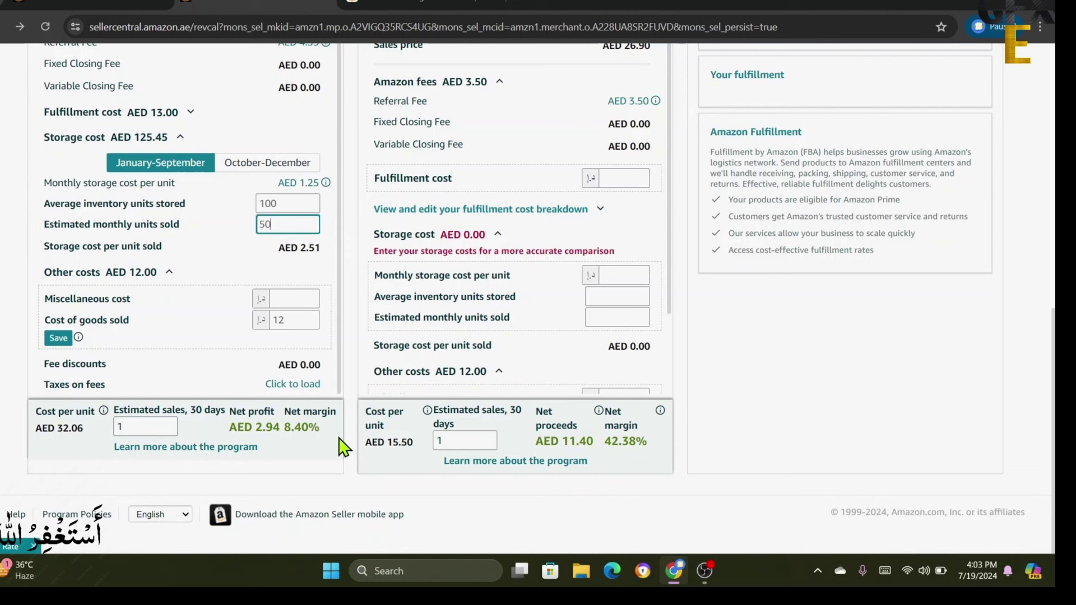
Step: Set the 30-day estimated sales under Amazon Fulfillment to 30 and check the net profit
click(150, 428)
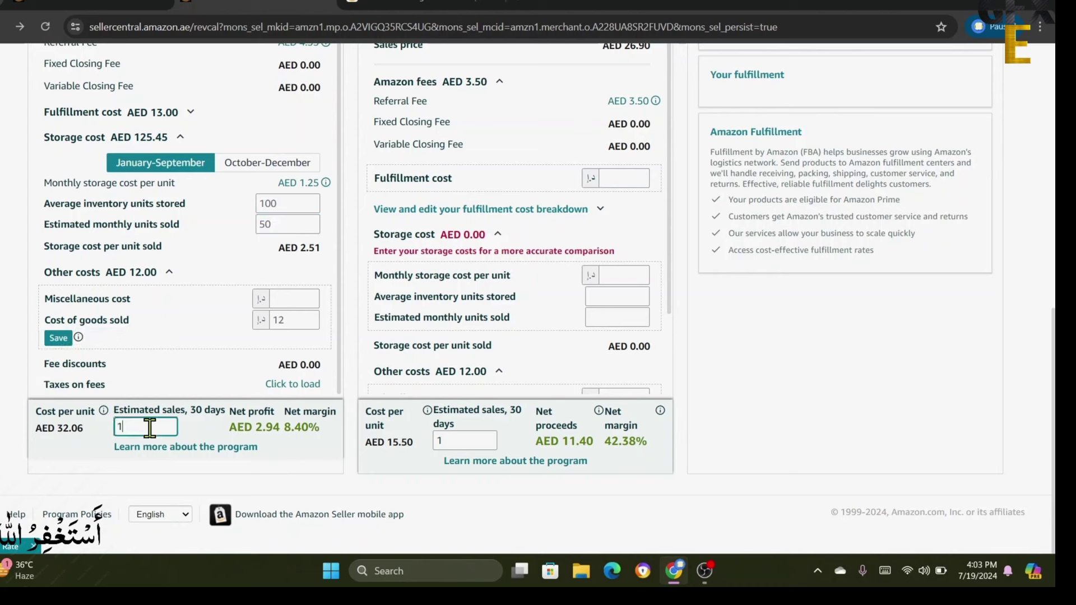
key(BackSpace)
text(0)
key(BackSpace)
text(30)
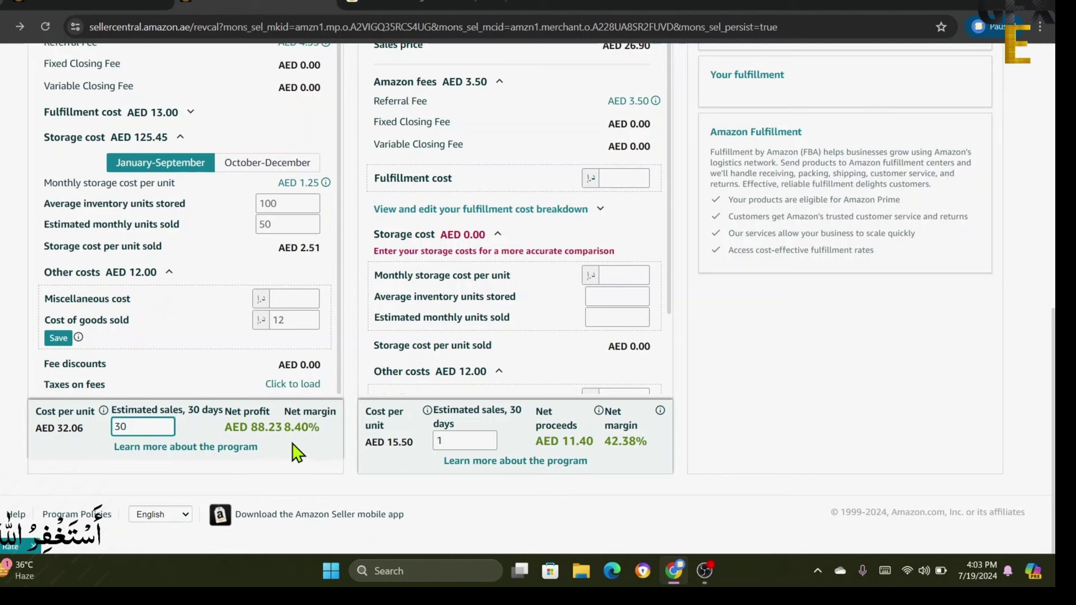
scroll(303, 451, up, 1)
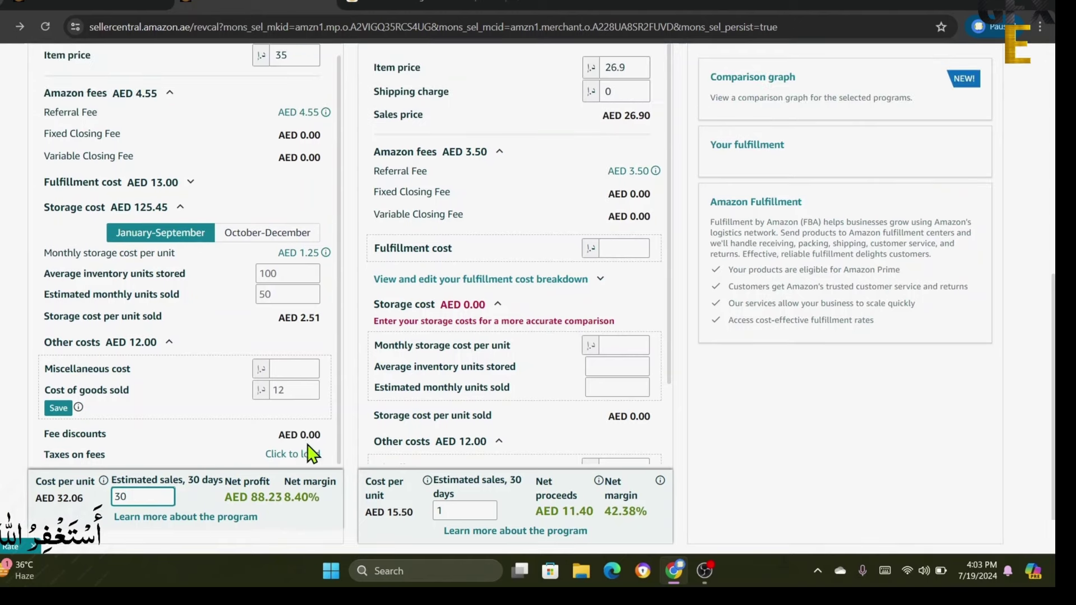
scroll(302, 452, down, 1)
Step: Under Your fulfillment, set the item price to AED 35 and the shipping charge to AED 10
scroll(337, 443, up, 8)
scroll(339, 436, down, 5)
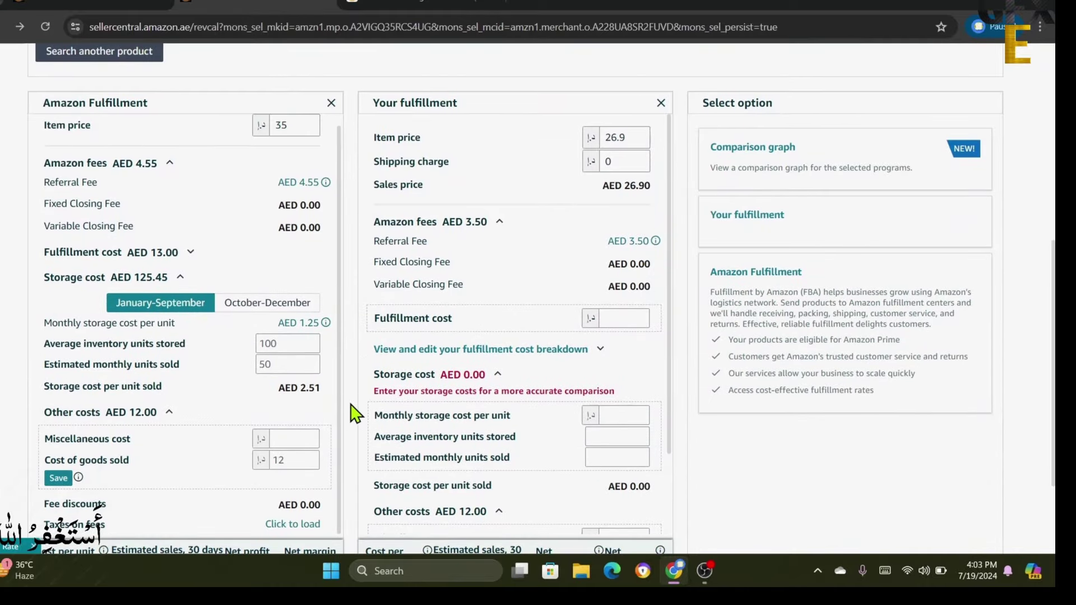
click(638, 137)
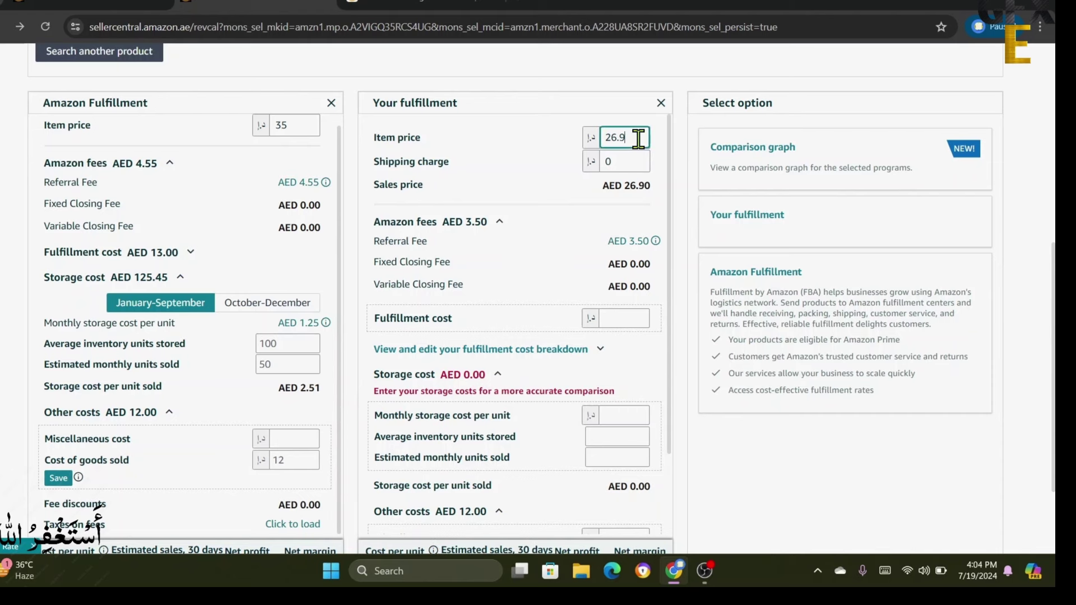
key(BackSpace)
click(619, 157)
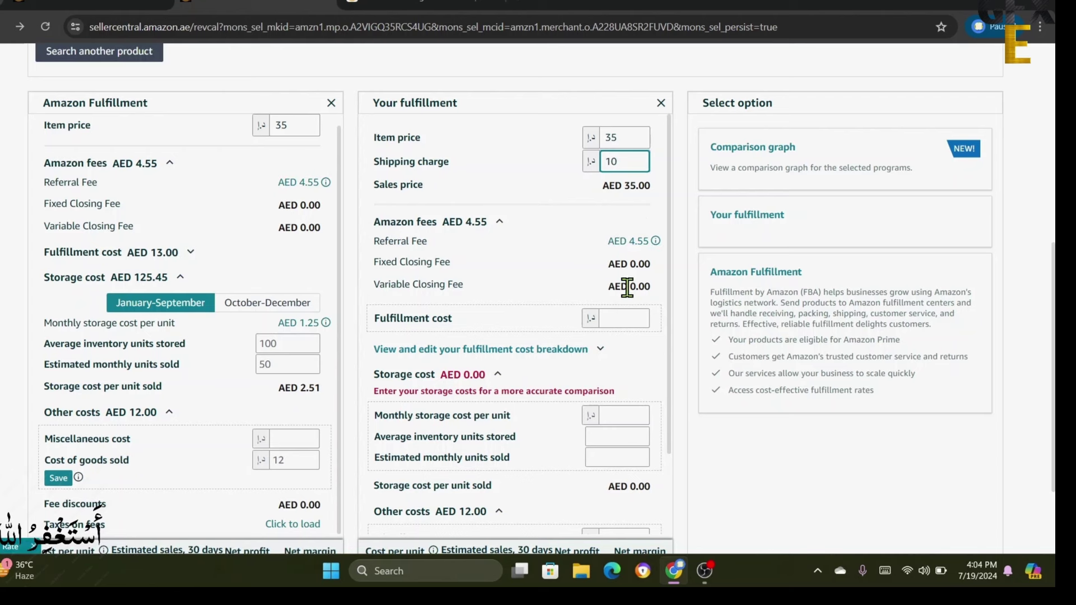
Step: Set the fulfillment cost under Your fulfillment to AED 14.70 and compare both programs' net profit and margin
click(625, 319)
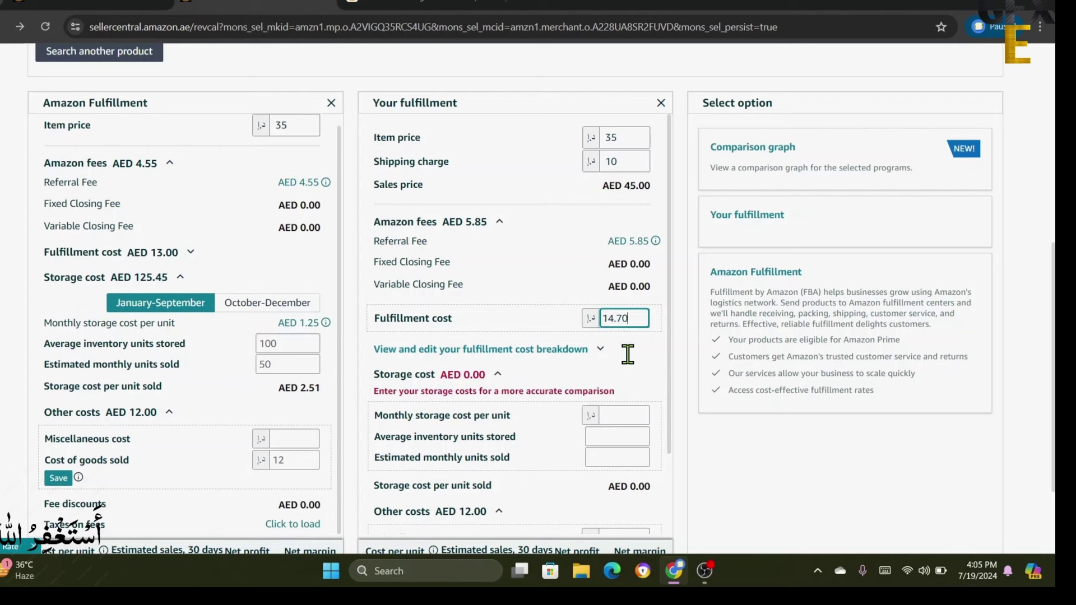
scroll(561, 370, down, 2)
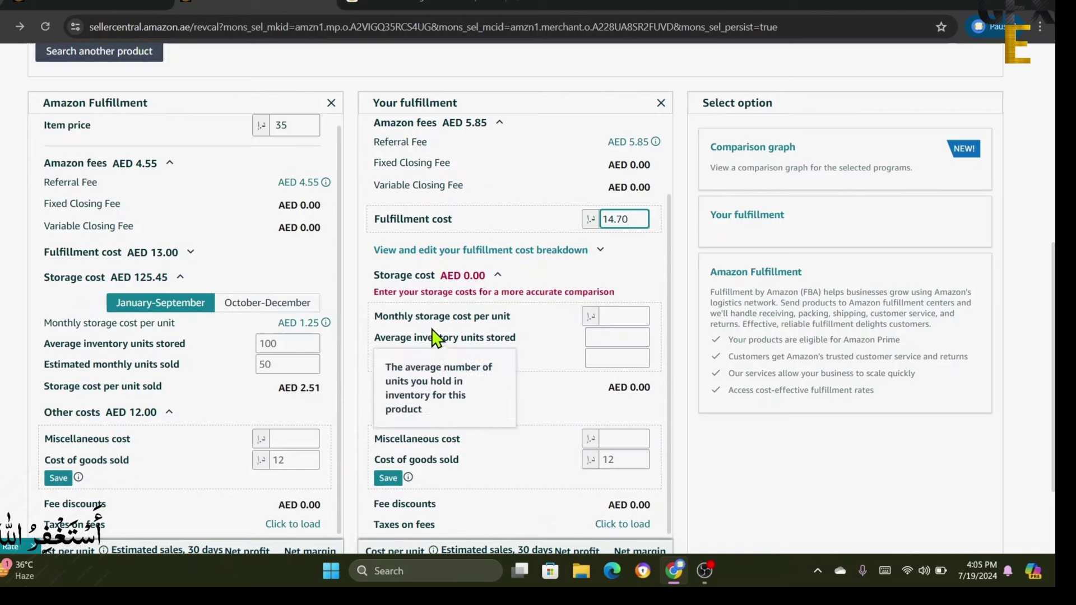
mouse_move(429, 330)
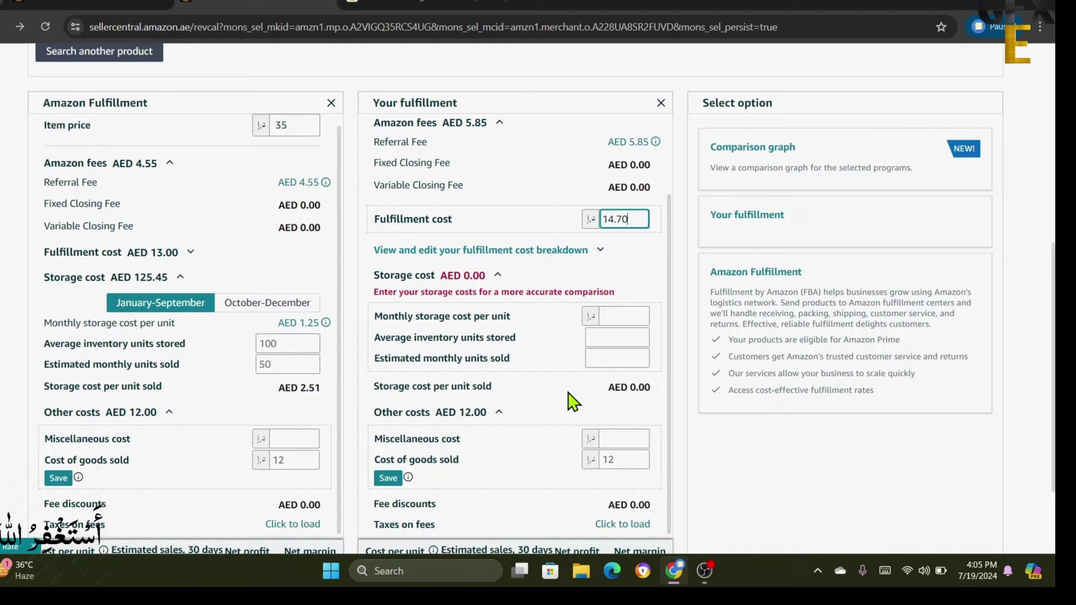
scroll(549, 404, down, 1)
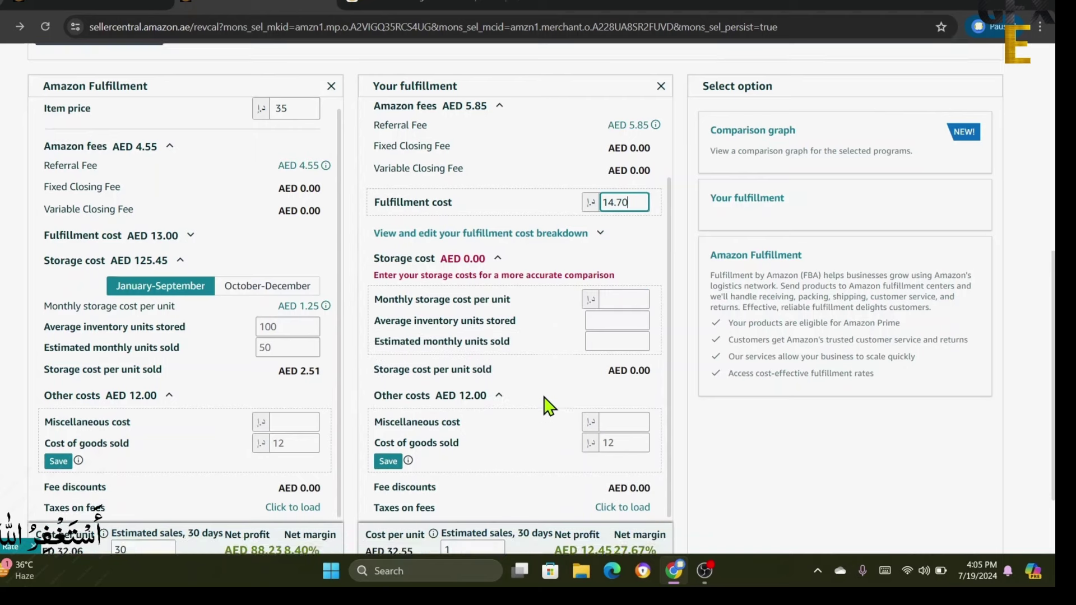
scroll(544, 404, down, 1)
scroll(482, 393, down, 1)
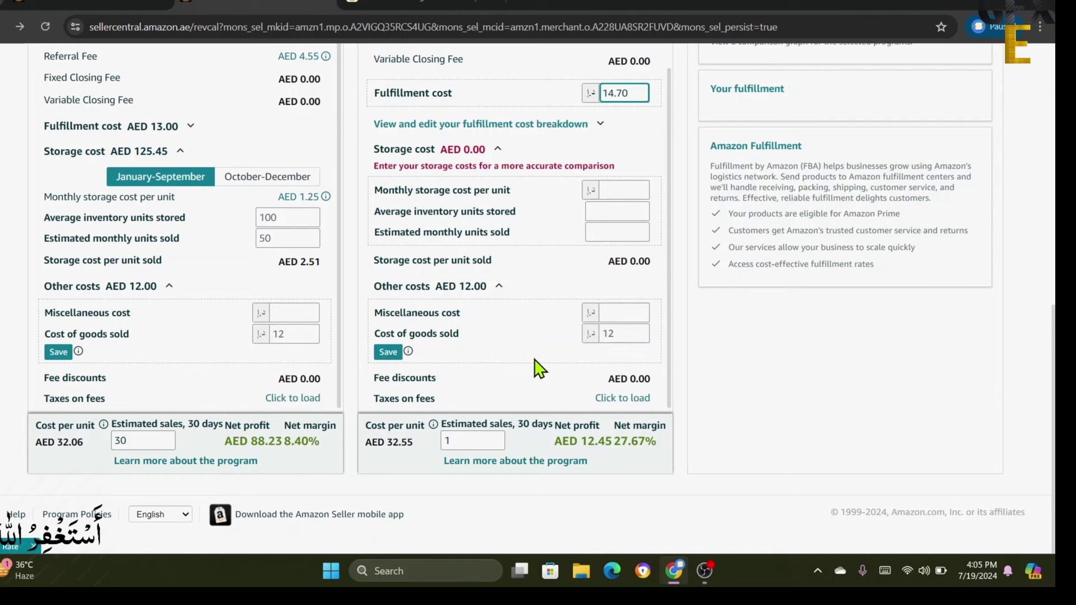
scroll(538, 369, up, 10)
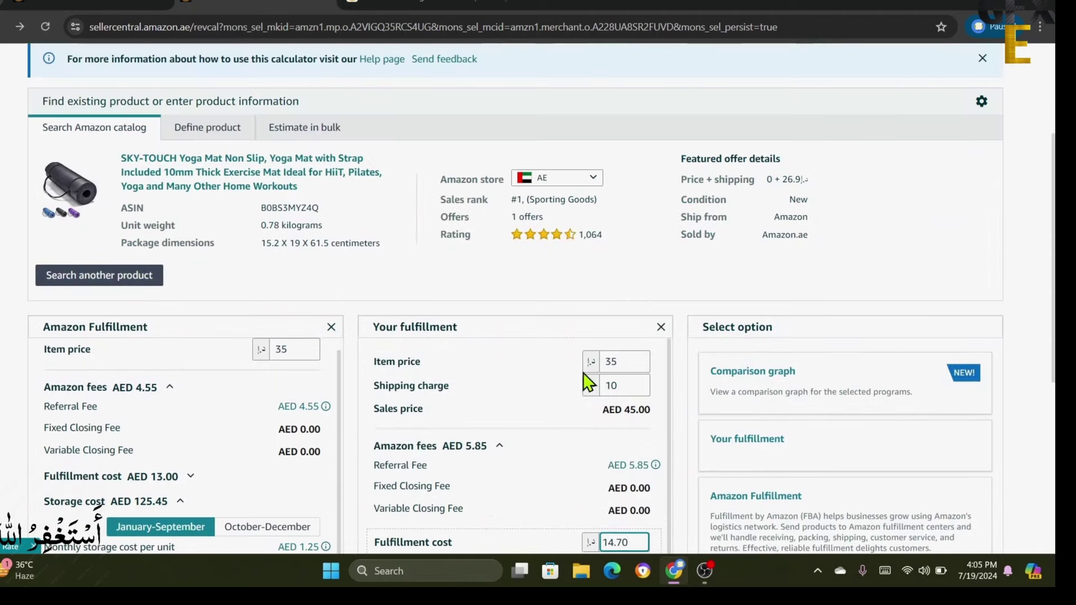
scroll(536, 415, down, 2)
scroll(538, 415, down, 6)
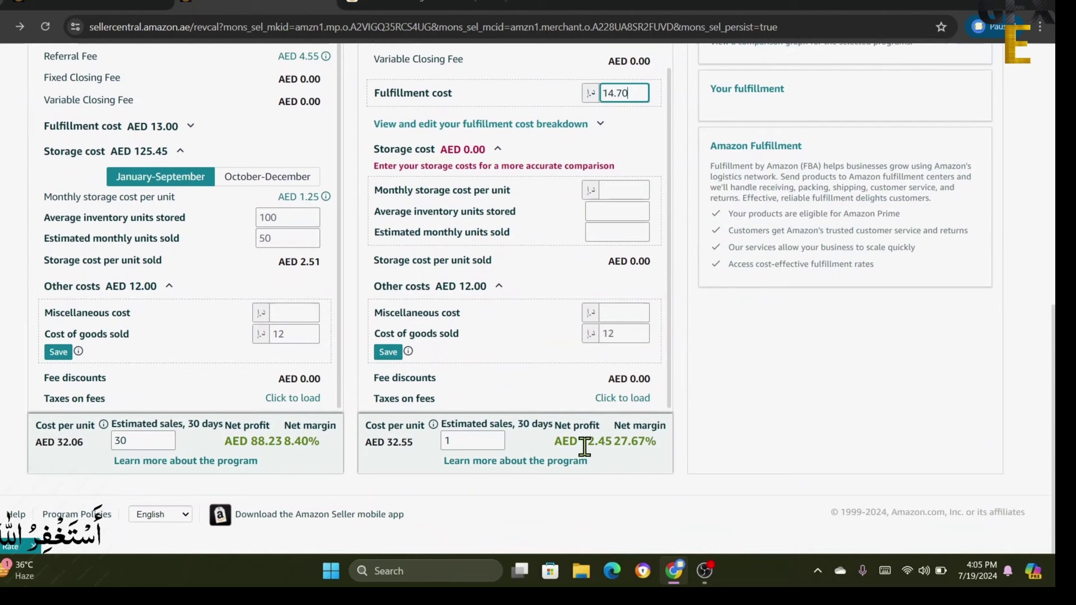
Step: Set the 30-day estimated sales under Amazon Fulfillment to 1 for a per-unit profit comparison
click(141, 440)
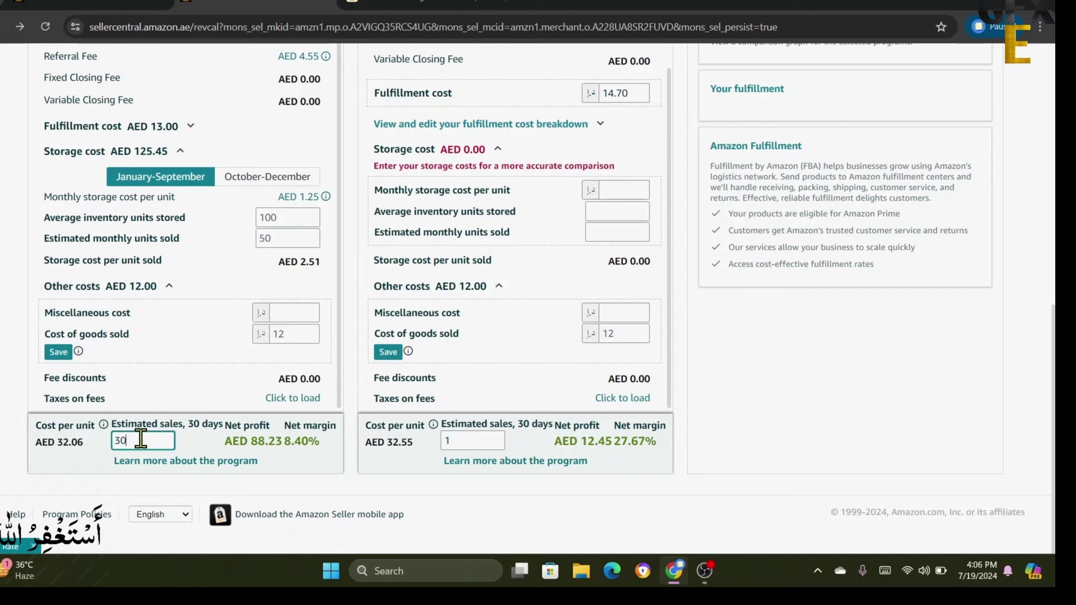
key(BackSpace)
key(BackSpace)
text(1)
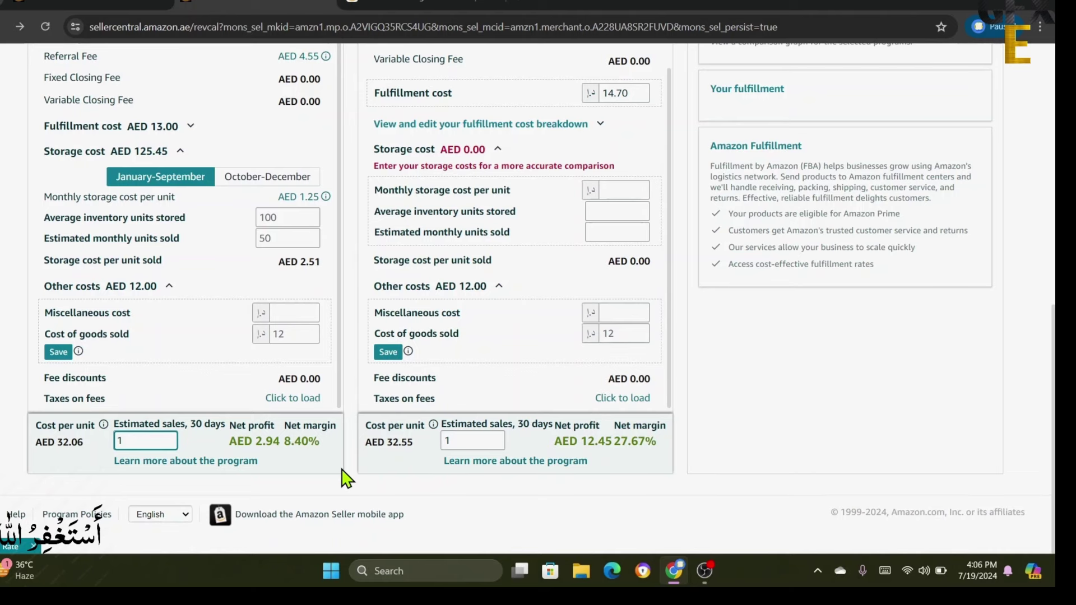
scroll(346, 480, up, 5)
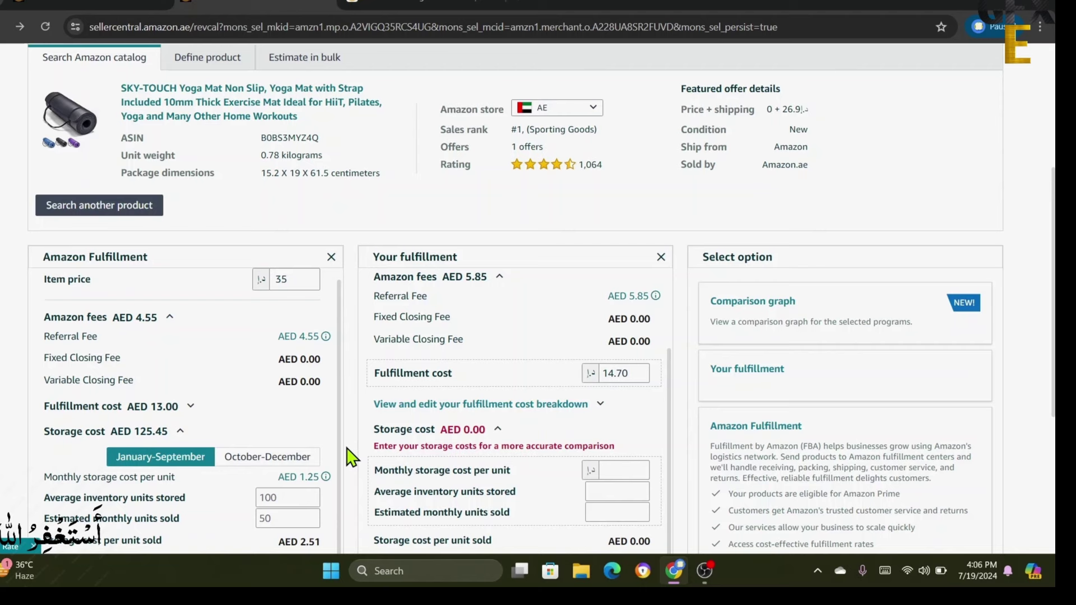
Step: Compare the yoga mat's fees, storage and other costs, net profit and net margin per unit under Amazon Fulfillment and Your fulfillment
scroll(347, 457, down, 3)
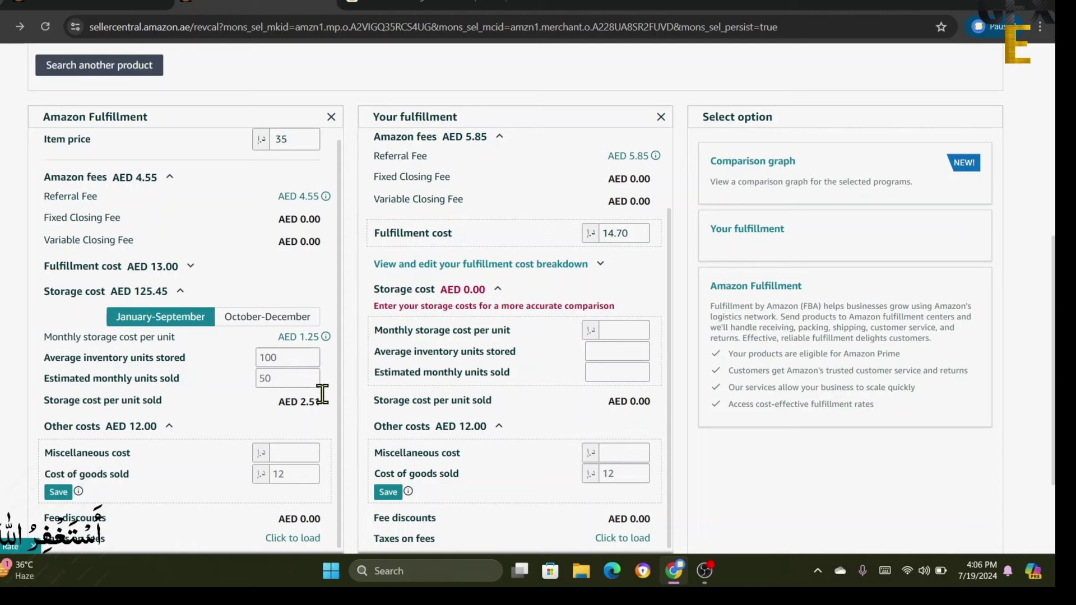
scroll(345, 421, down, 3)
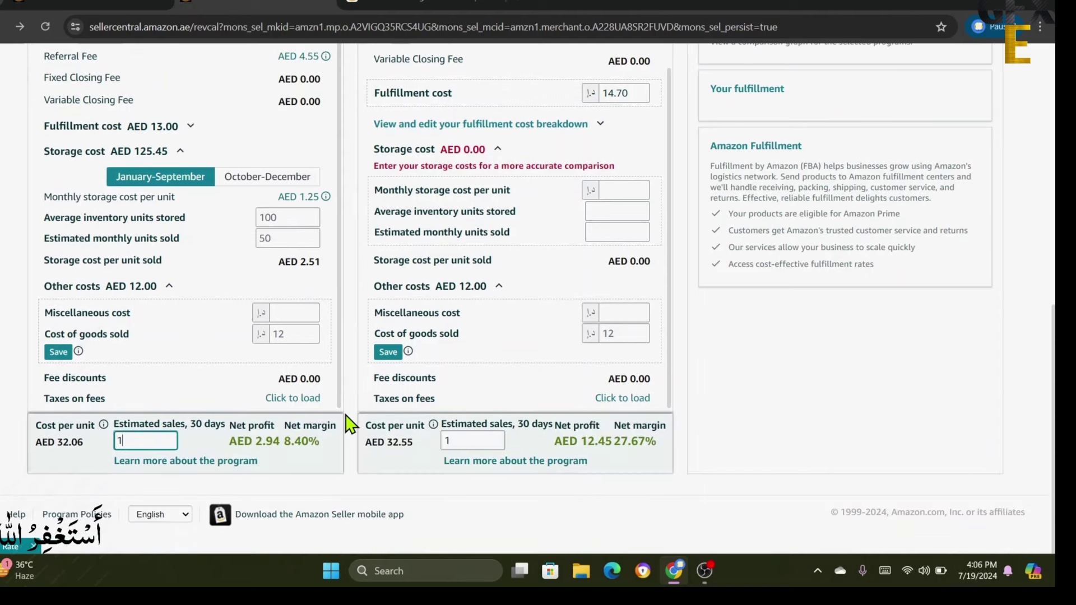
scroll(350, 426, up, 4)
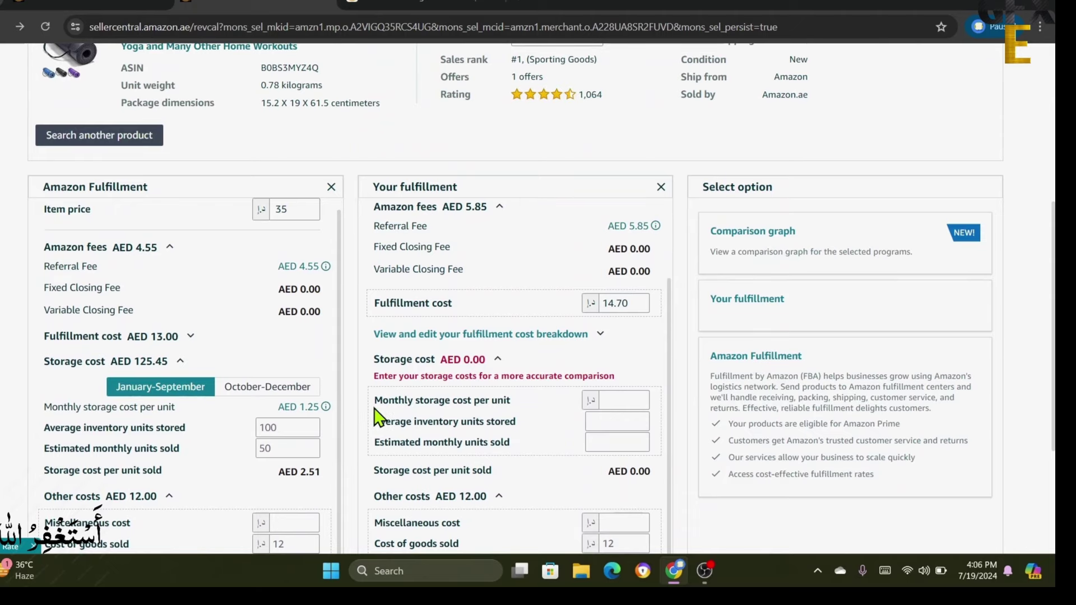
scroll(350, 425, down, 4)
scroll(350, 424, up, 5)
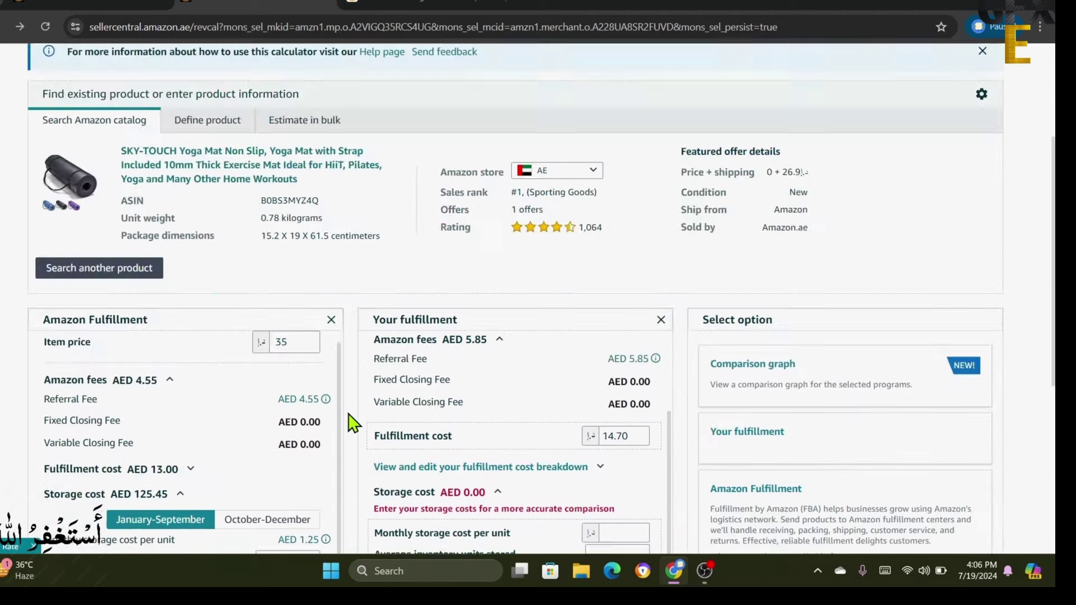
scroll(351, 424, down, 3)
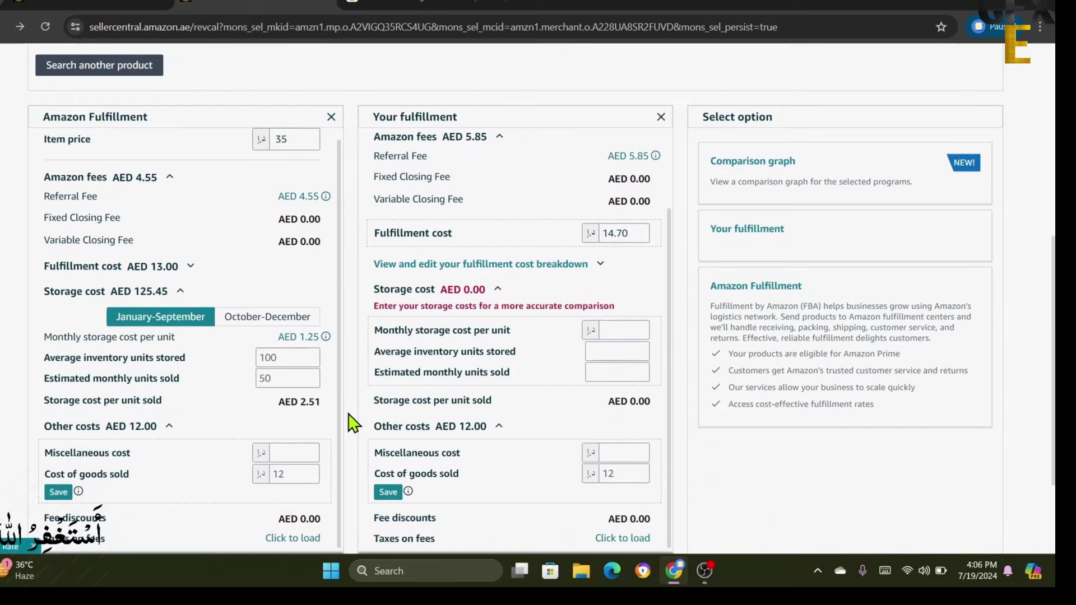
scroll(350, 425, down, 4)
scroll(351, 425, up, 8)
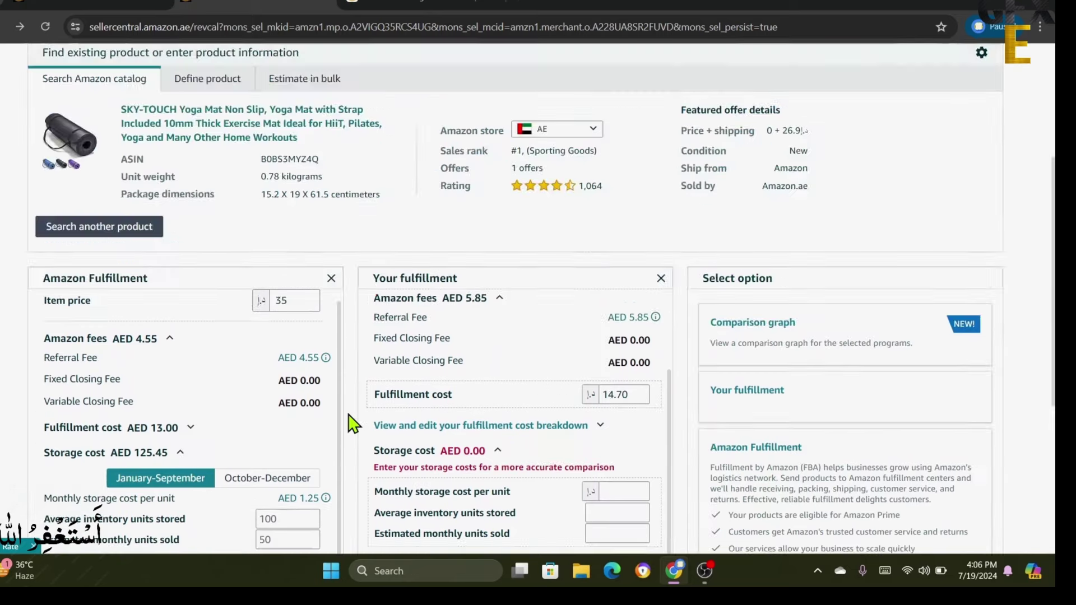
scroll(351, 424, down, 2)
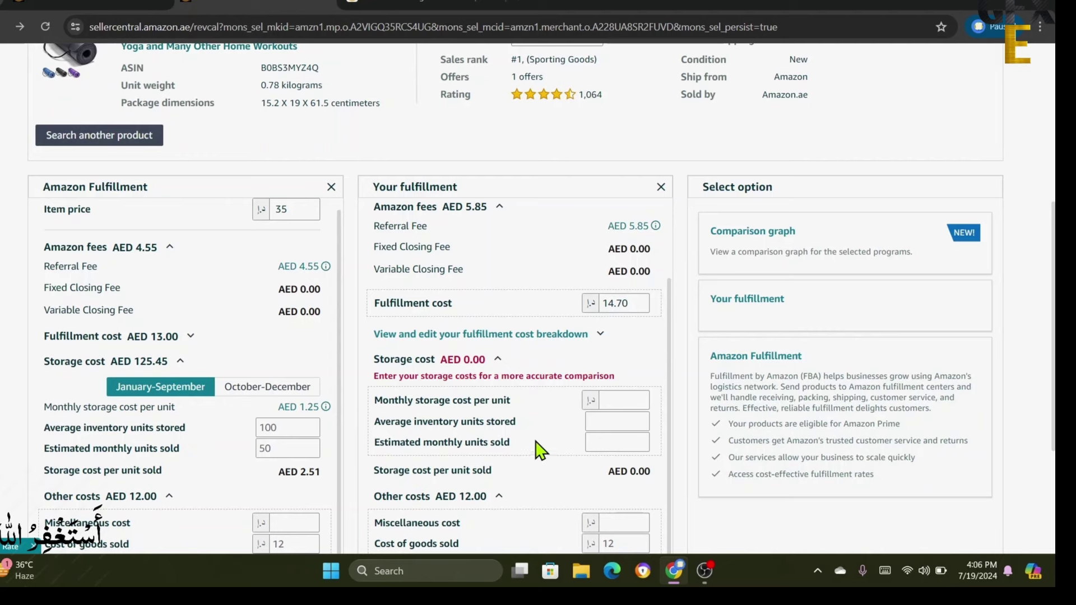
scroll(541, 453, down, 3)
scroll(541, 453, up, 4)
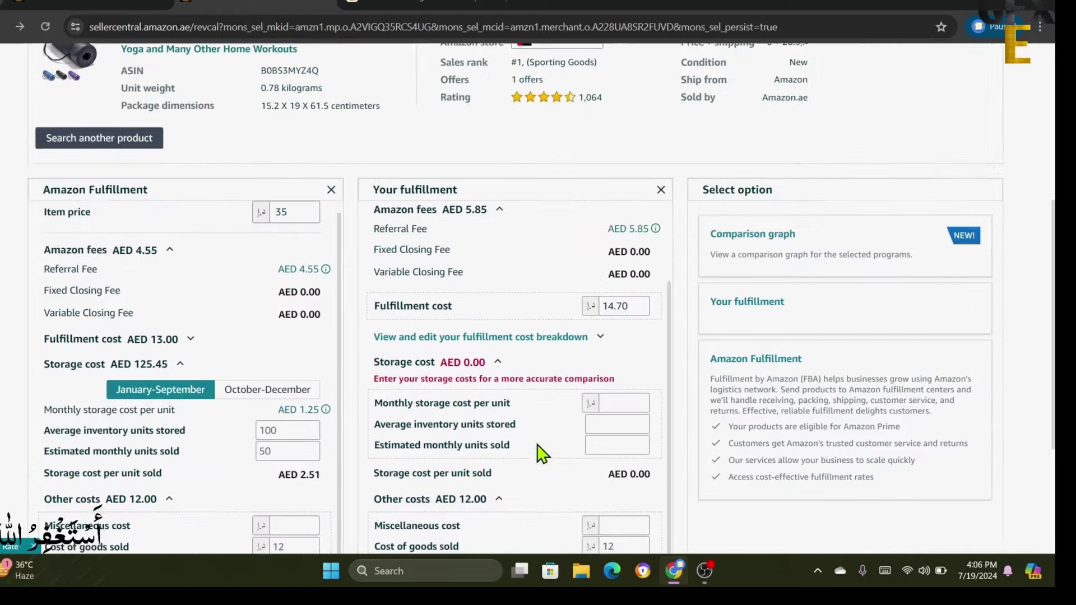
scroll(540, 453, down, 3)
scroll(534, 447, up, 3)
scroll(413, 432, down, 5)
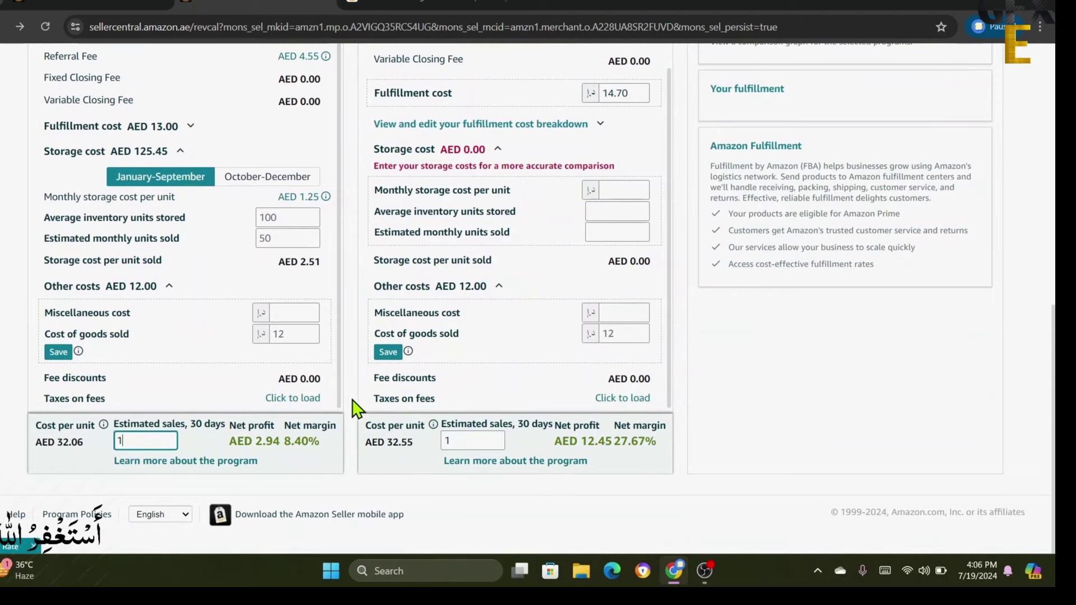
scroll(349, 409, up, 4)
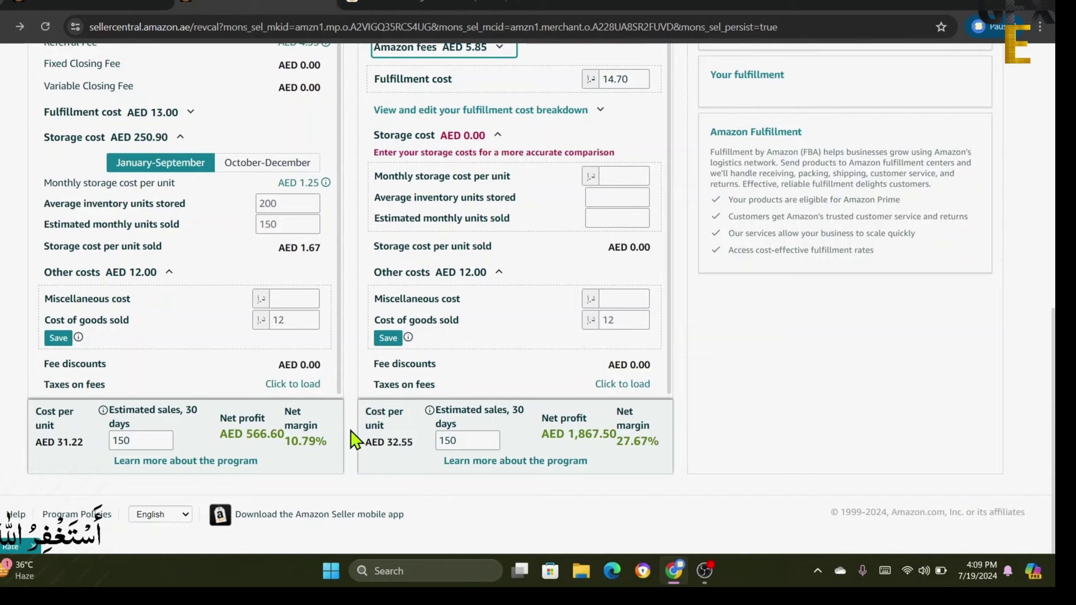
Step: Search Seller Central for the suggested term "fba revenue calcultor", read the Revenue Calculator help article, and close the search pane
scroll(352, 440, up, 10)
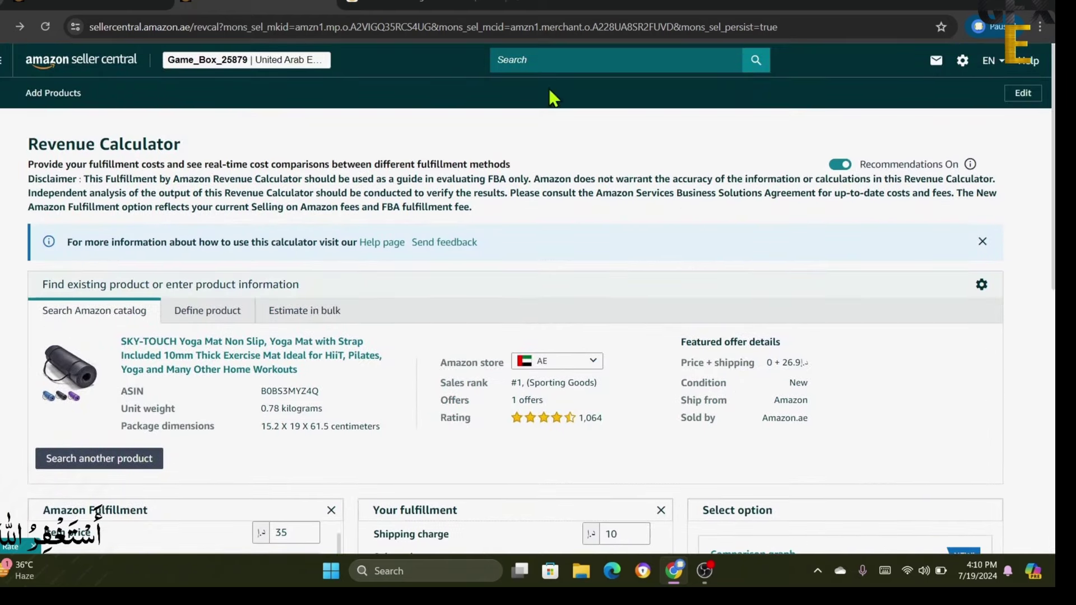
click(553, 58)
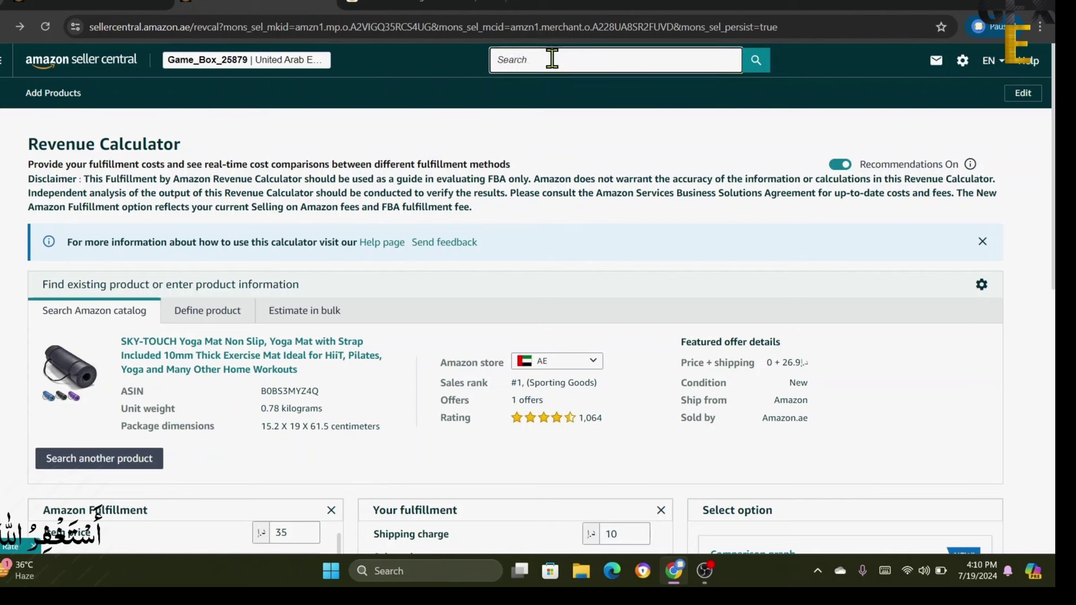
text(fba r)
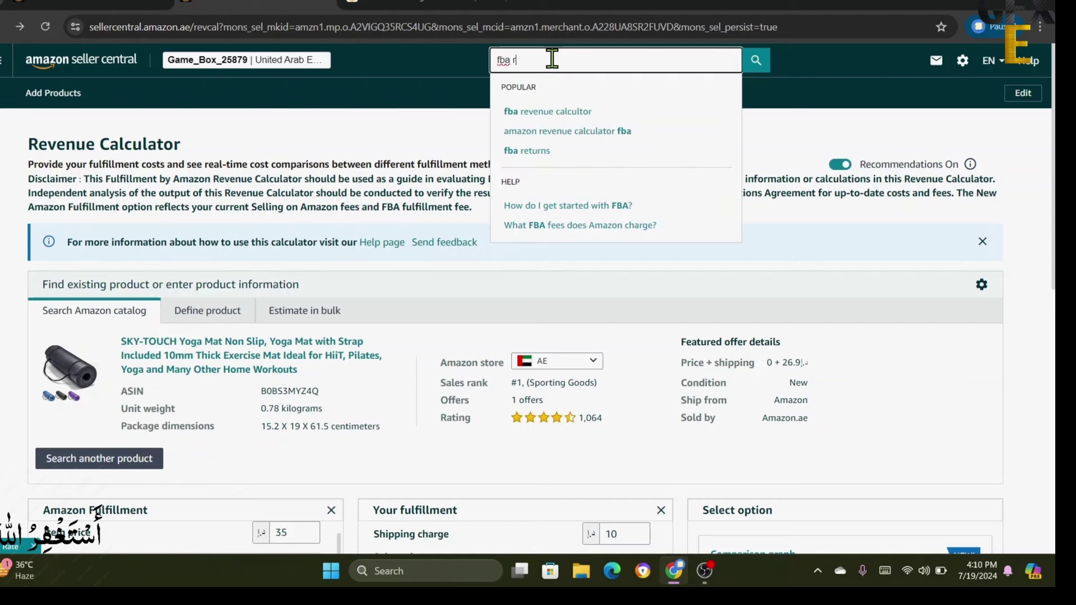
click(575, 111)
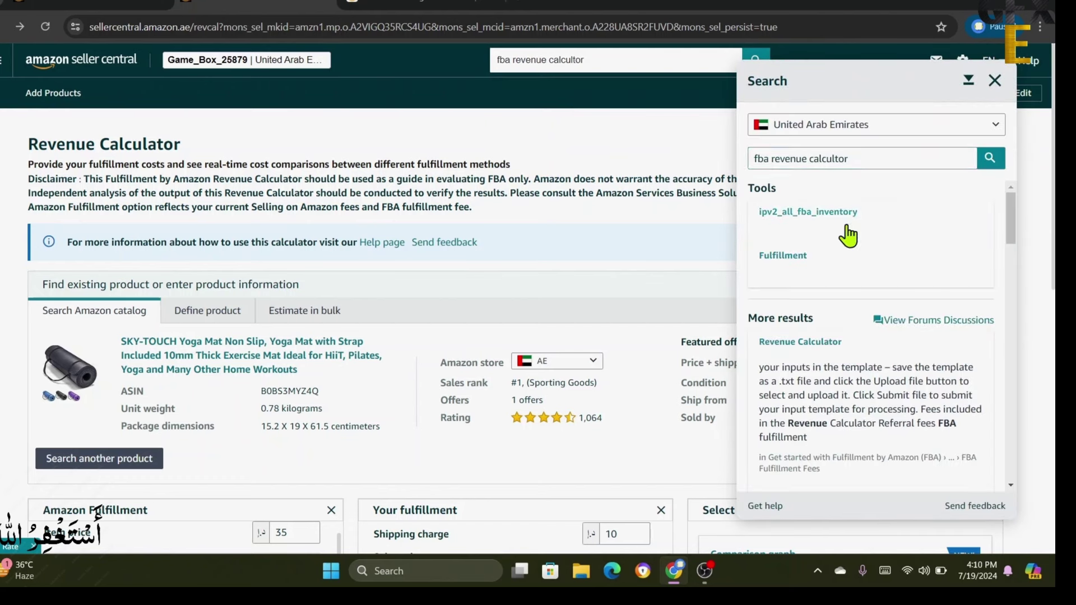
click(801, 343)
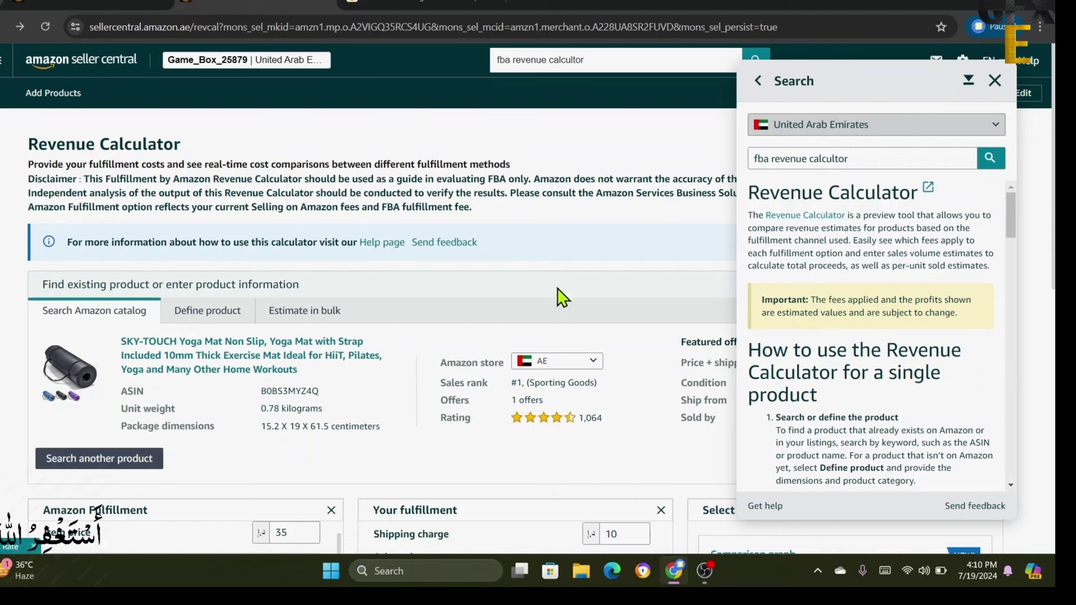
click(995, 81)
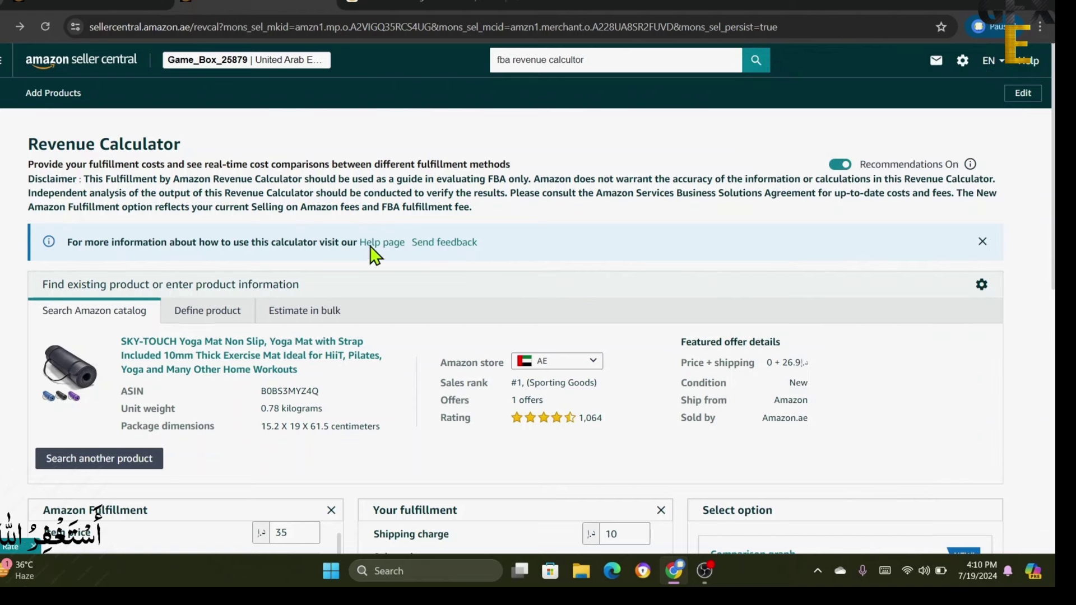
Step: Check the yoga mat's ASIN on its Amazon.ae product page and return to the Revenue Calculator's fulfillment comparison
click(418, 6)
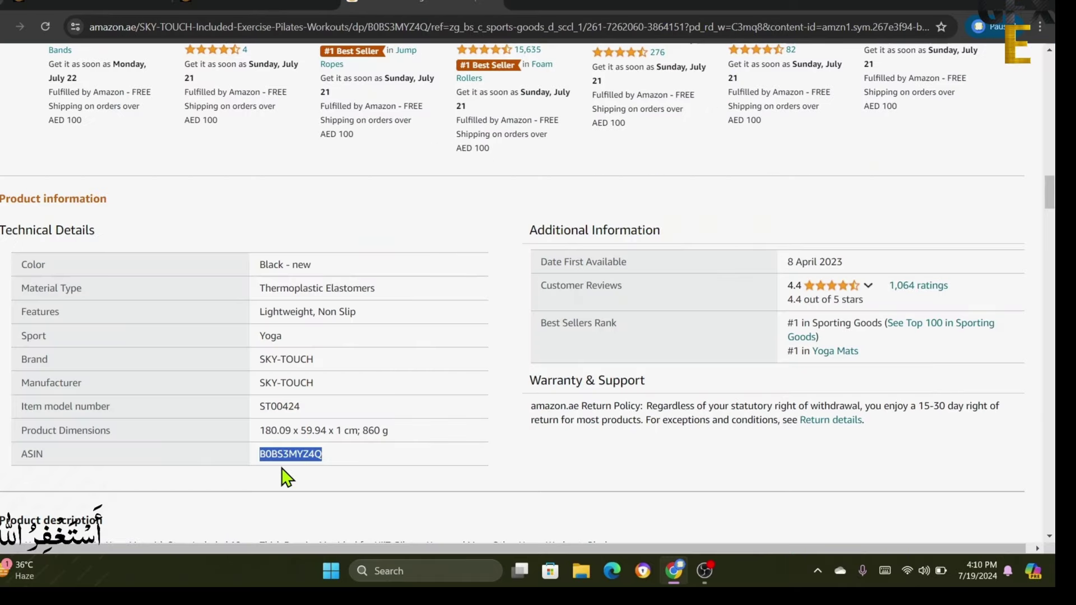
click(247, 7)
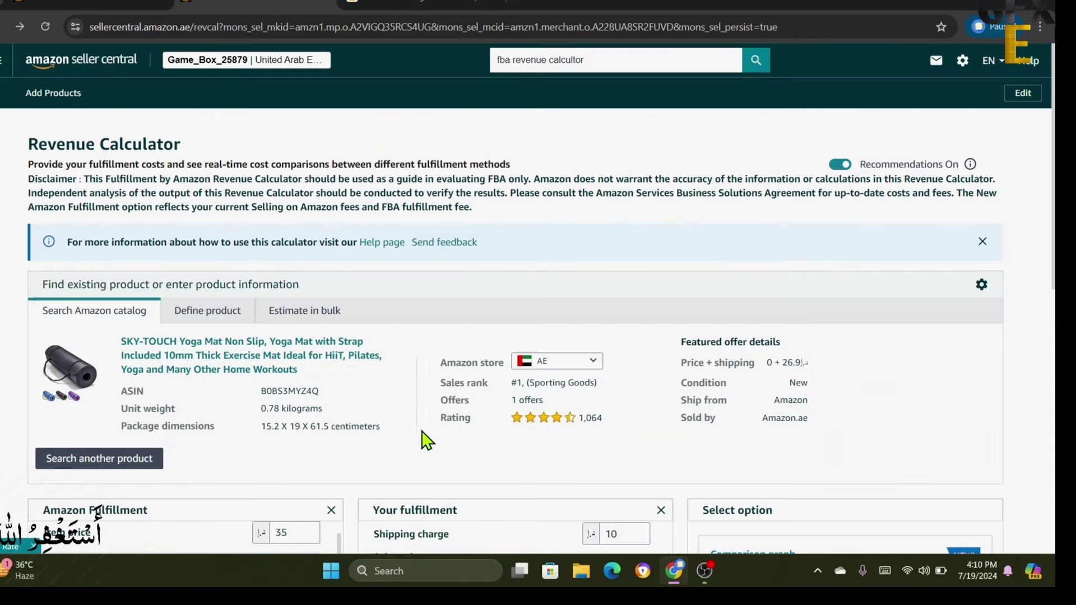
scroll(392, 434, down, 7)
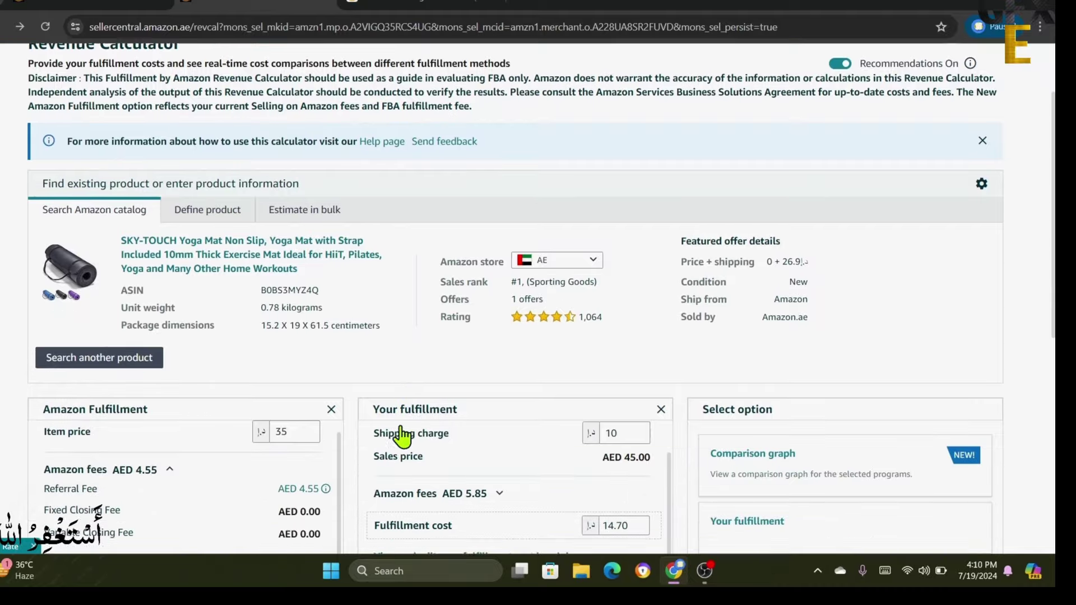
scroll(353, 431, down, 3)
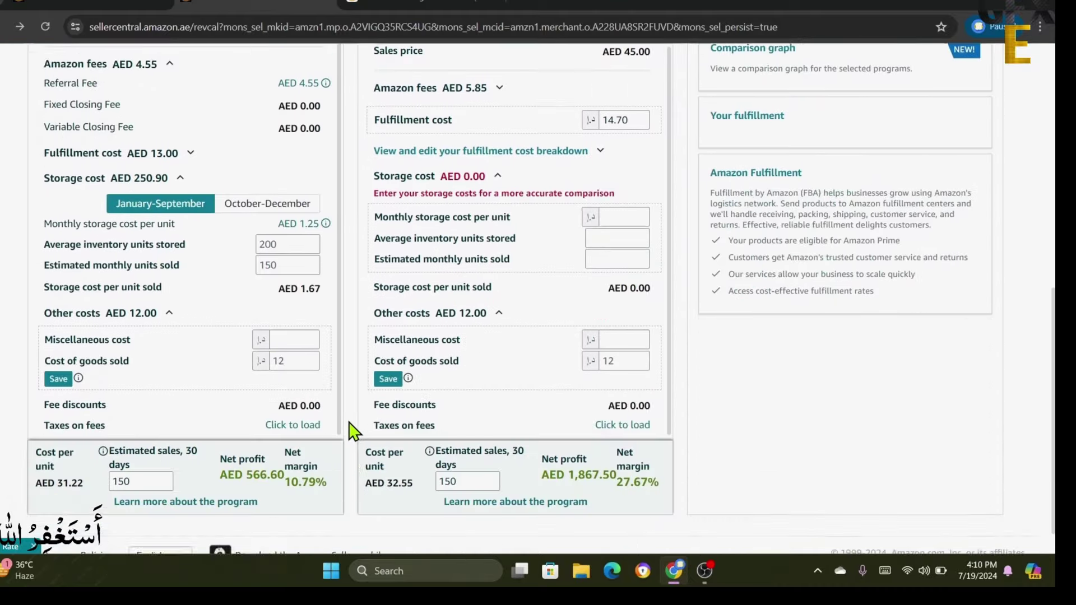
scroll(353, 432, up, 7)
scroll(353, 432, down, 1)
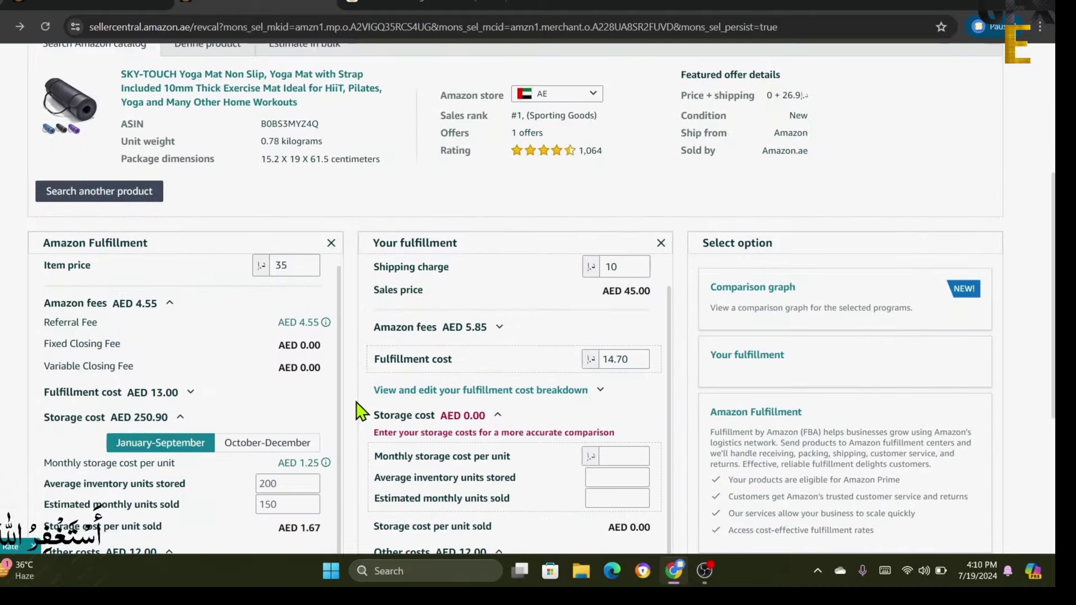
Step: Review the Amazon Fulfillment estimate from item price, fees and storage cost through cost of goods sold, 30-day sales and net profit
click(297, 265)
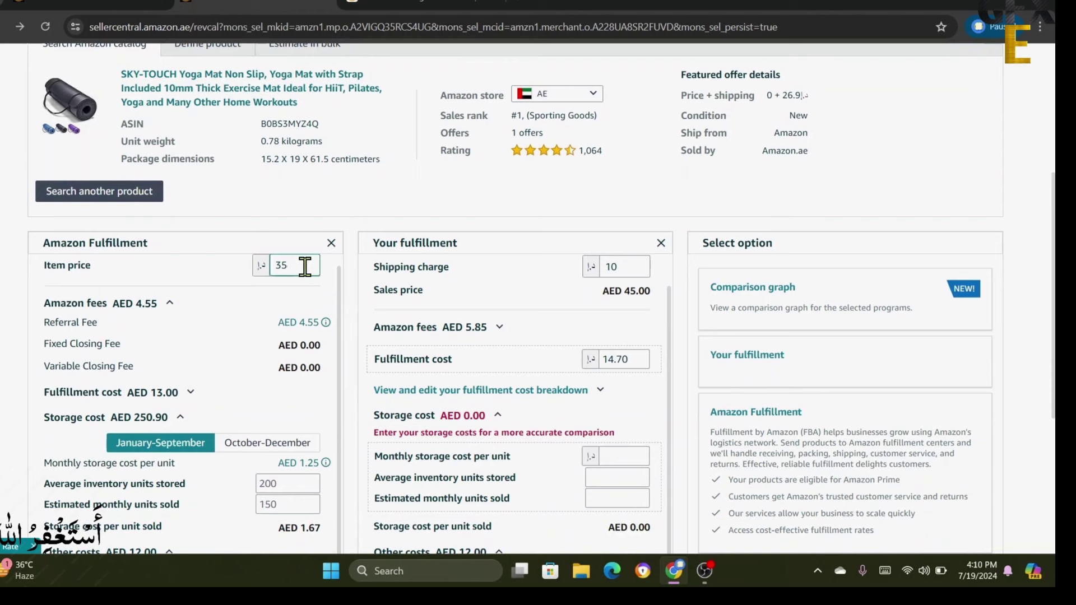
click(262, 305)
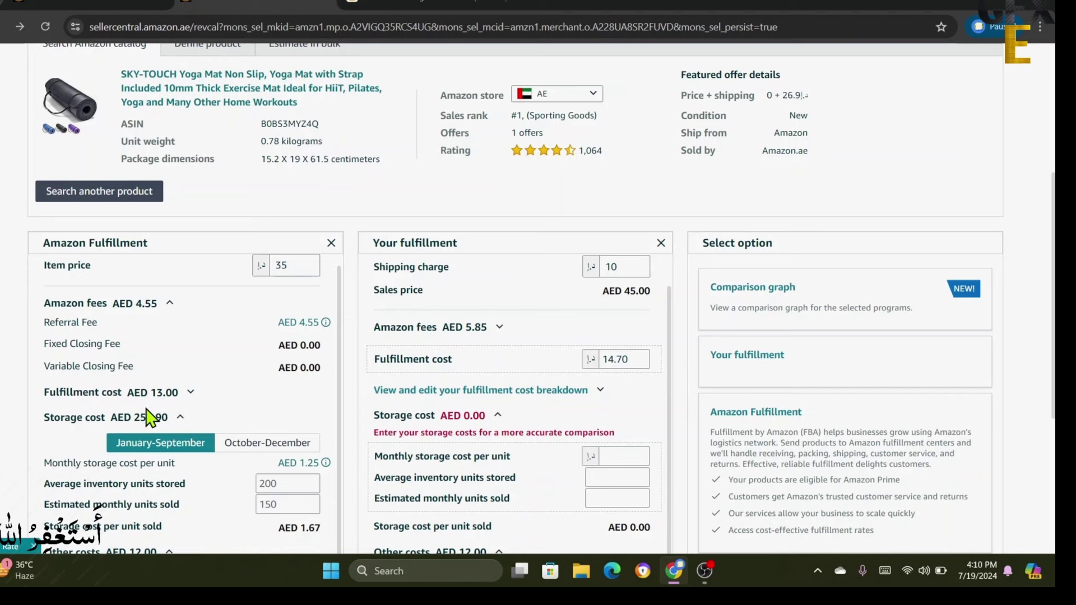
scroll(314, 406, down, 1)
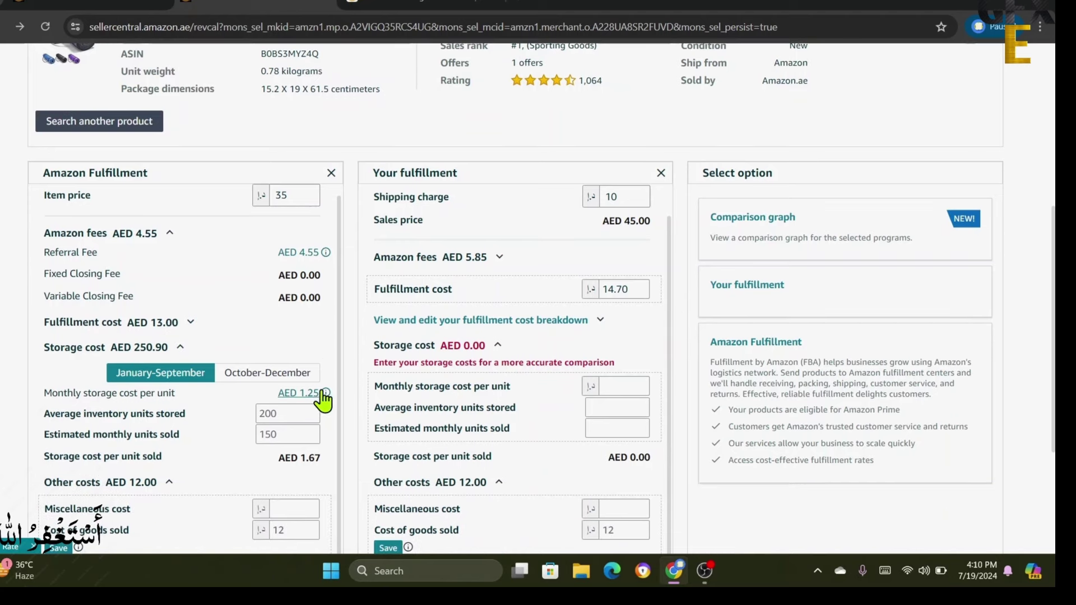
scroll(342, 418, down, 2)
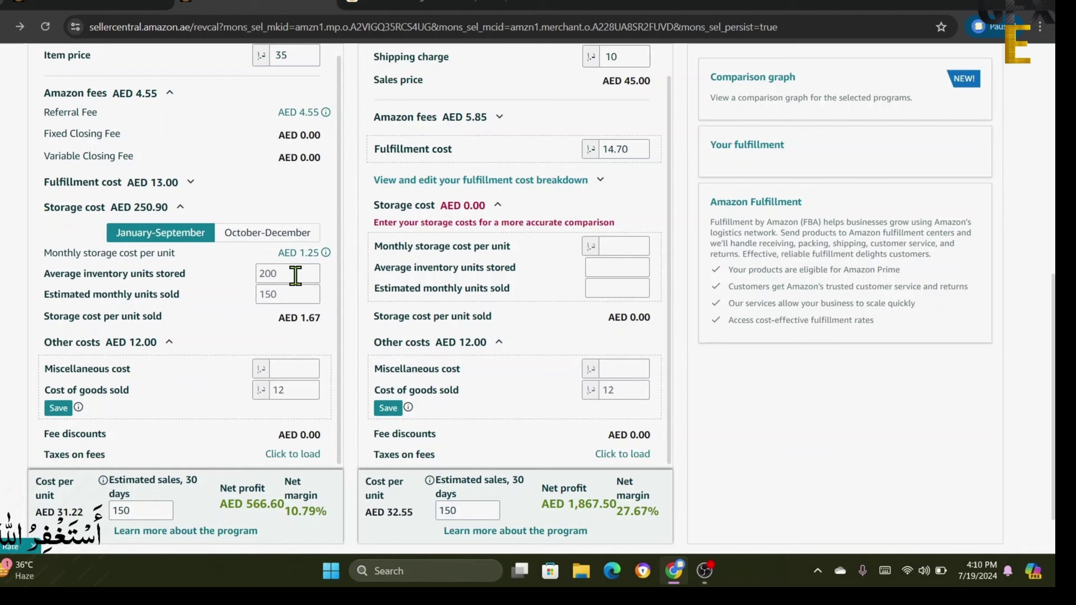
mouse_move(96, 282)
scroll(344, 364, down, 2)
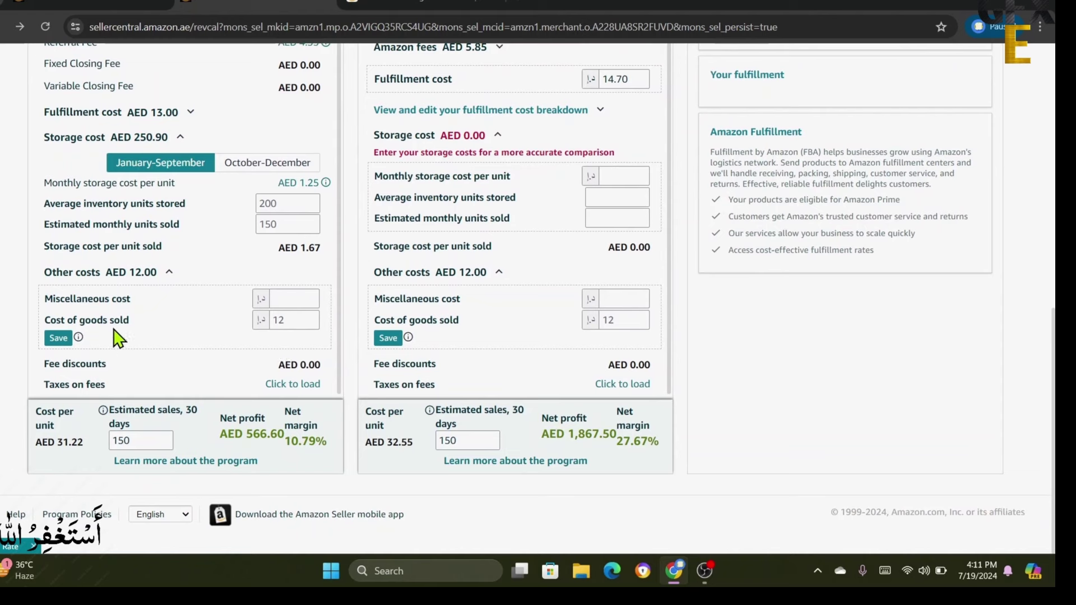
click(291, 320)
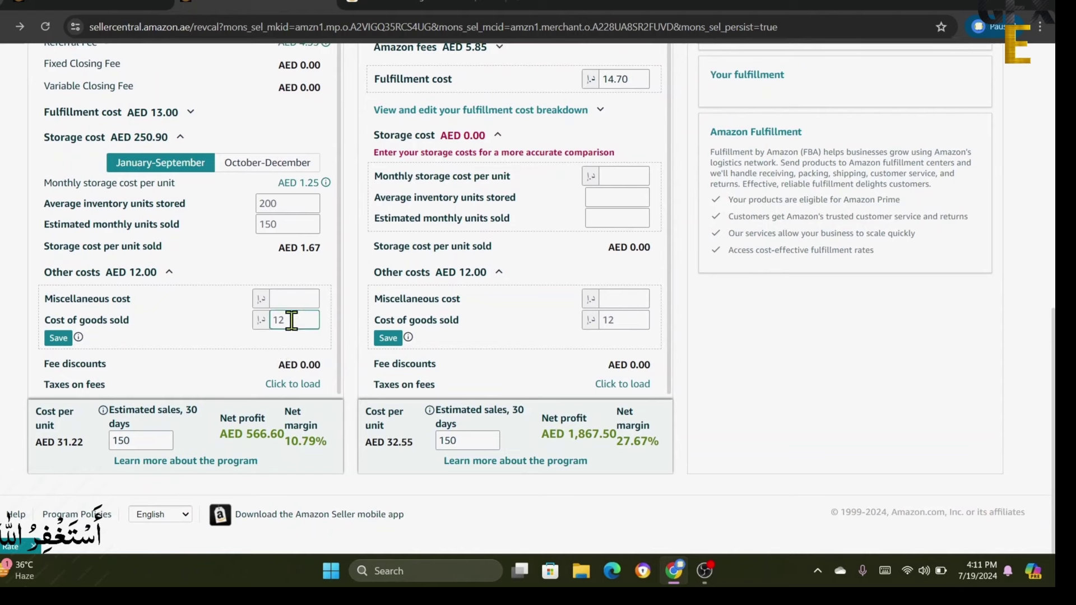
click(331, 349)
click(142, 443)
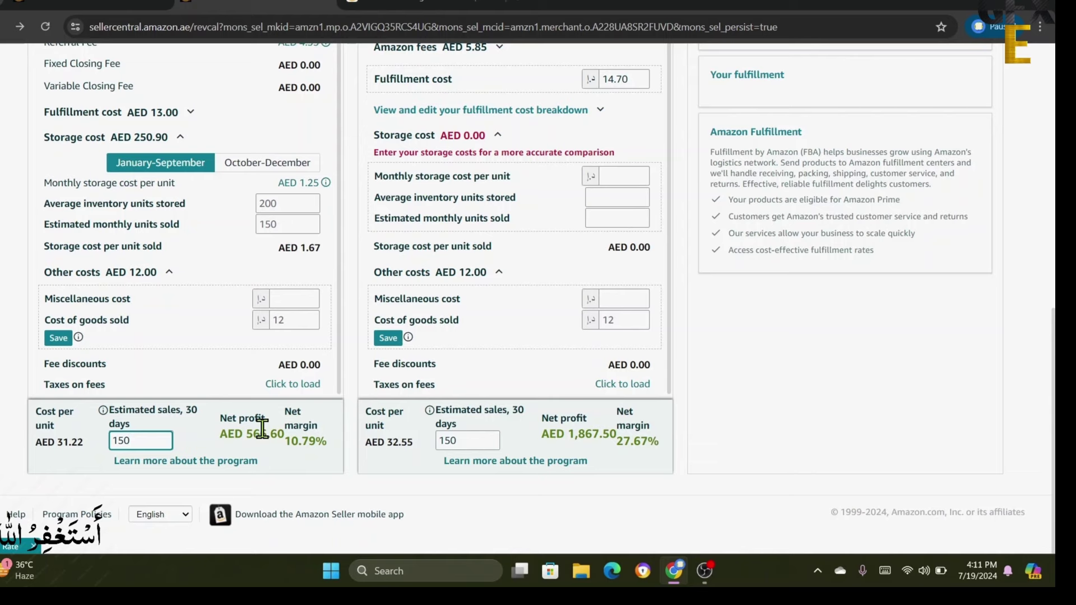
Step: Review the Your fulfillment estimate, covering item price, shipping charge, Amazon fees, fulfillment cost, storage cost and cost of goods sold
scroll(352, 439, up, 5)
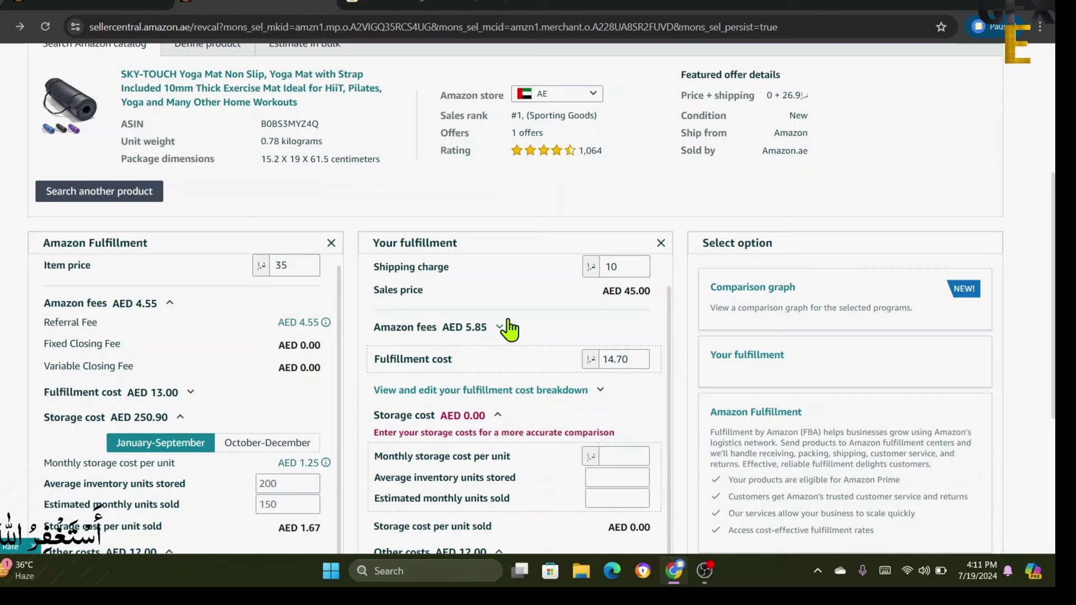
scroll(510, 331, up, 1)
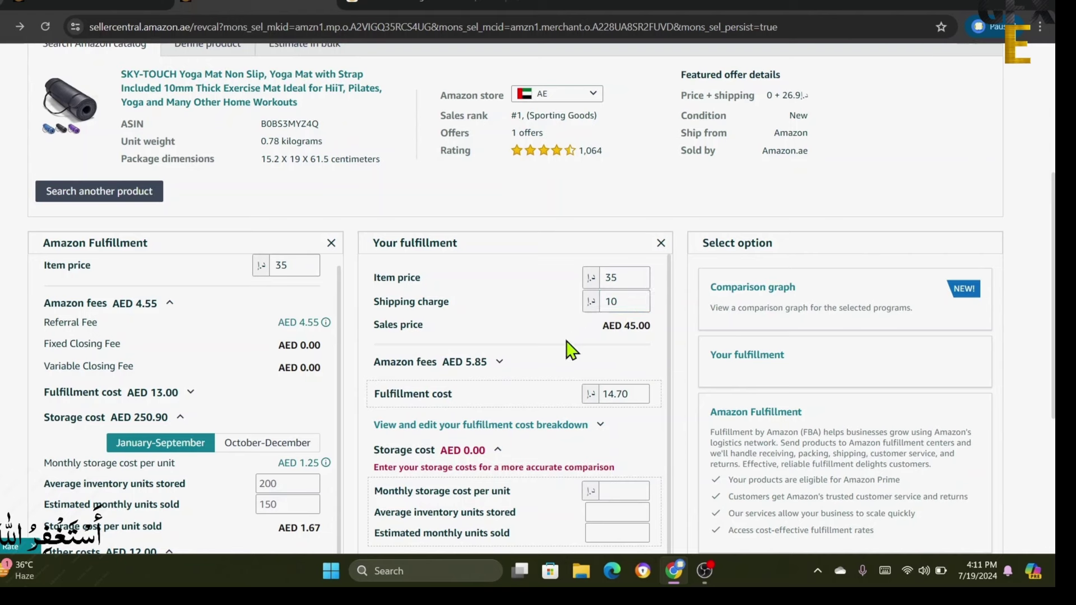
scroll(542, 358, down, 1)
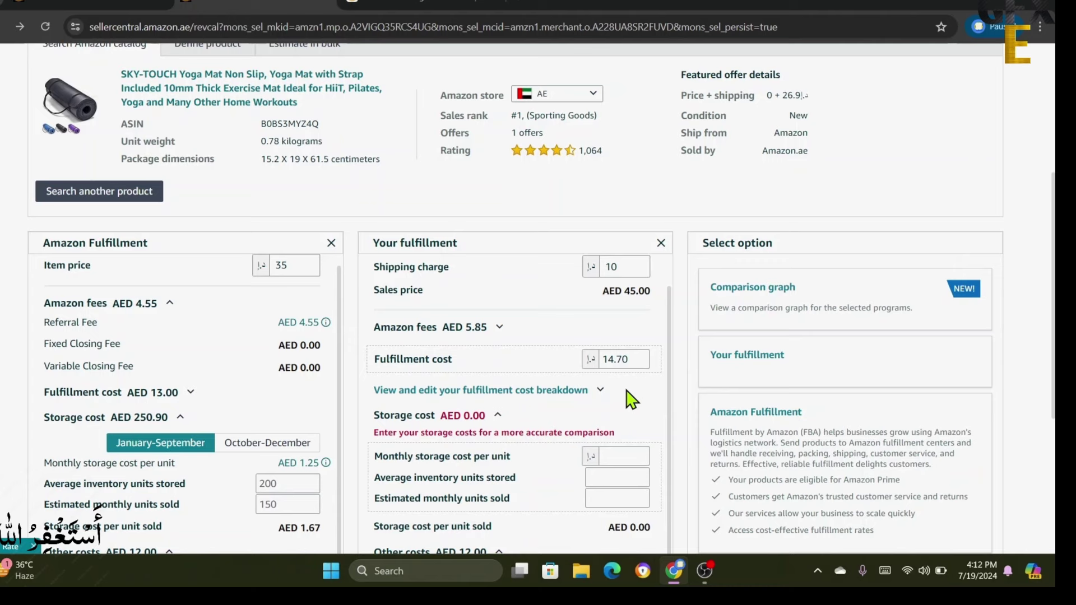
scroll(644, 388, down, 2)
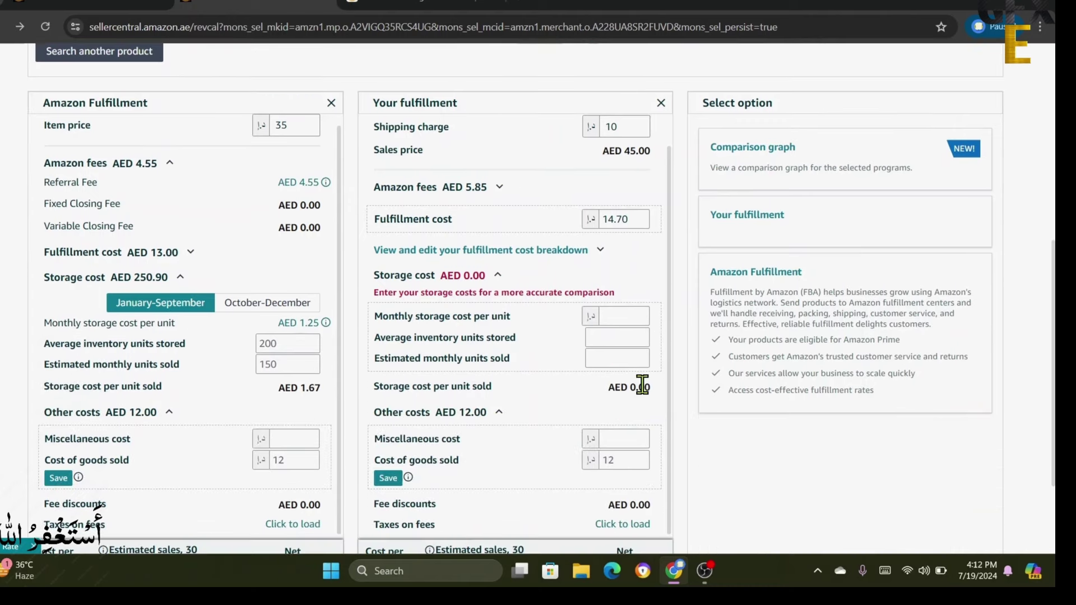
scroll(642, 390, down, 1)
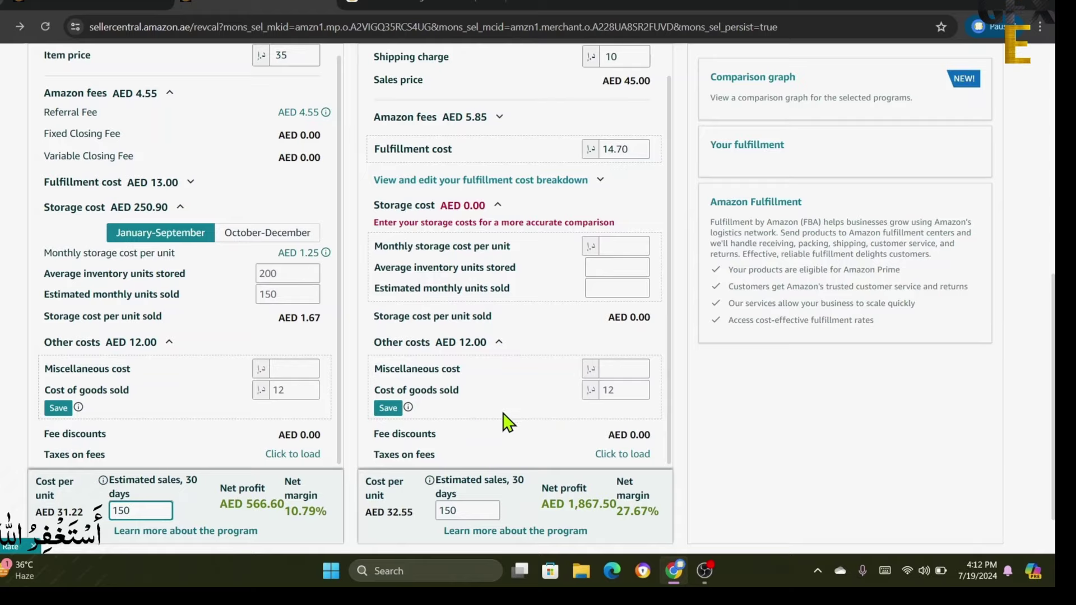
scroll(510, 422, down, 1)
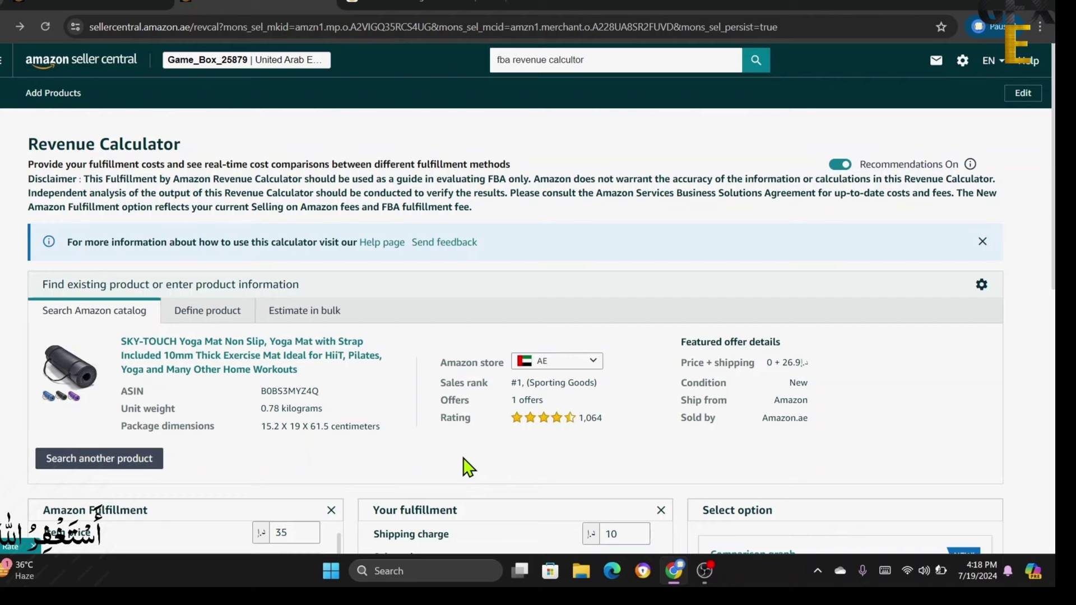
scroll(476, 474, down, 3)
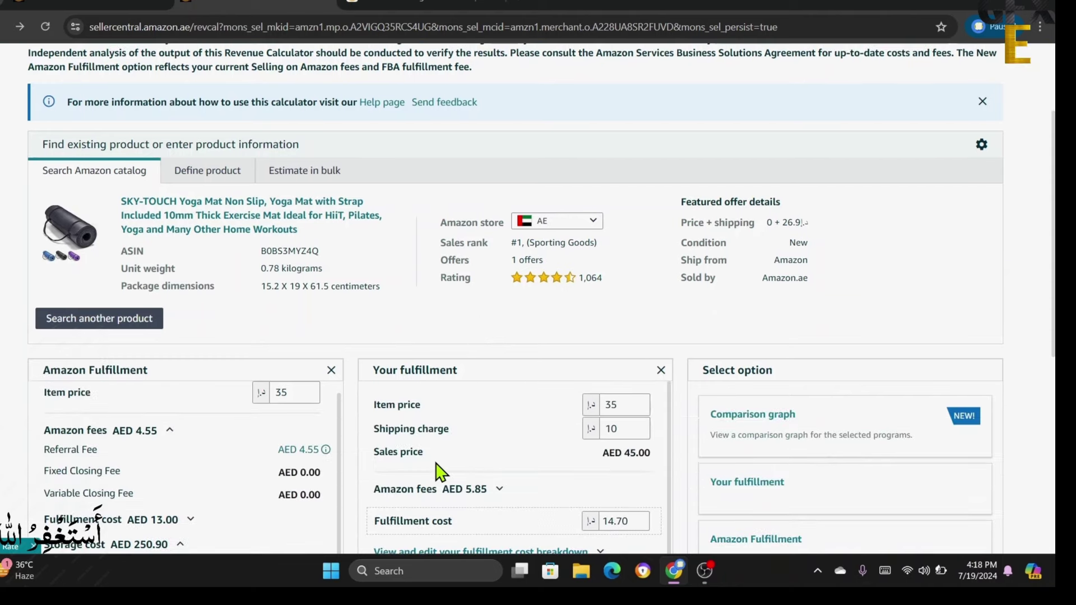
scroll(474, 474, up, 3)
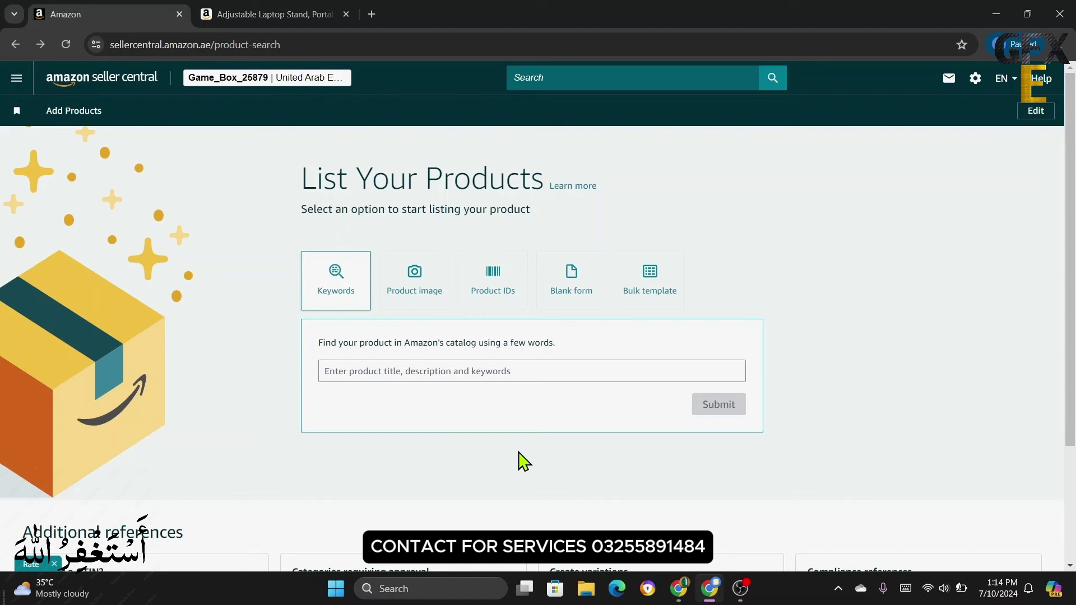
Step: Open the generic adjustable laptop stand's Amazon.ae page and review its price, monthly purchases, item description and other sellers' offers
click(275, 16)
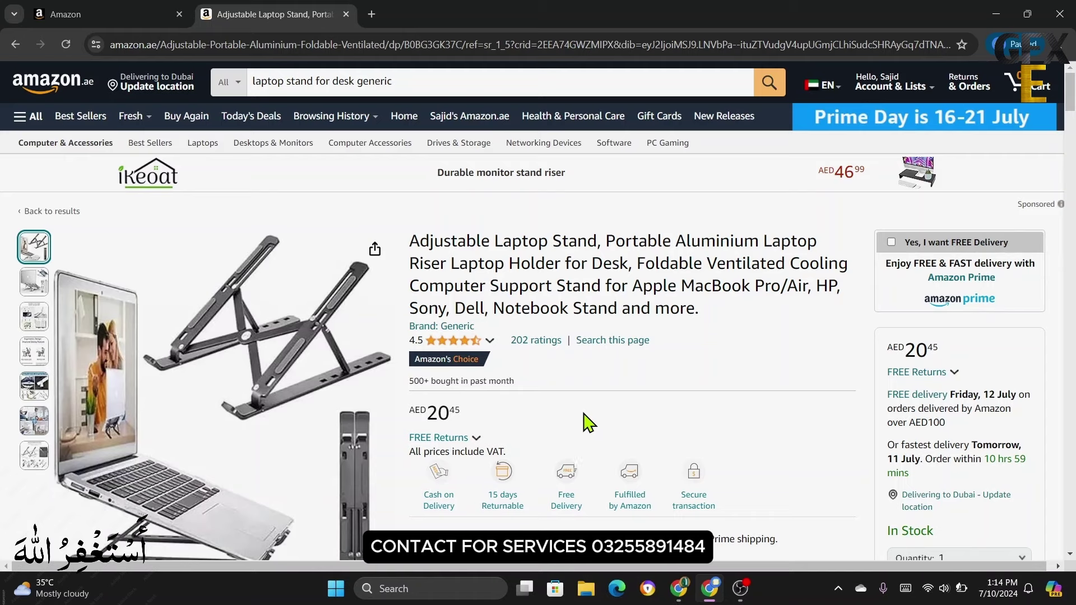
scroll(594, 423, down, 10)
scroll(594, 423, up, 10)
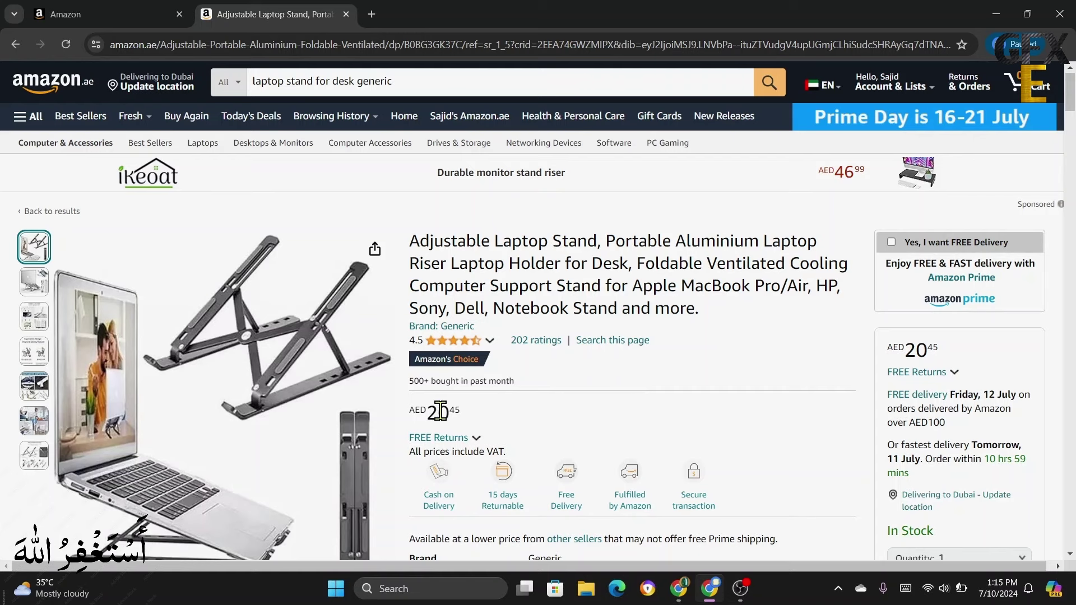
mouse_move(293, 406)
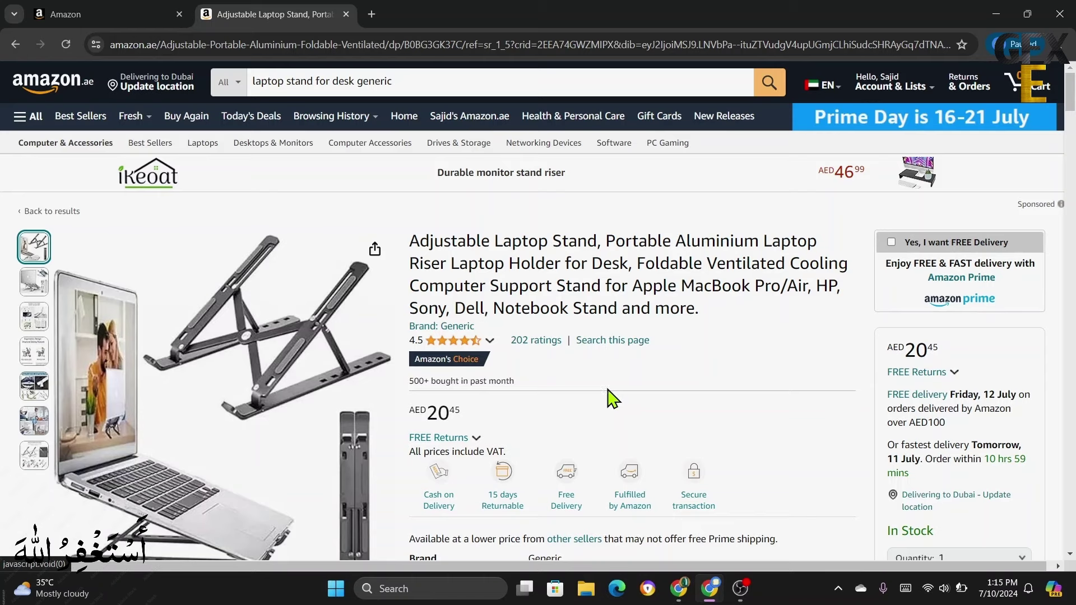
scroll(614, 398, down, 8)
scroll(610, 398, down, 3)
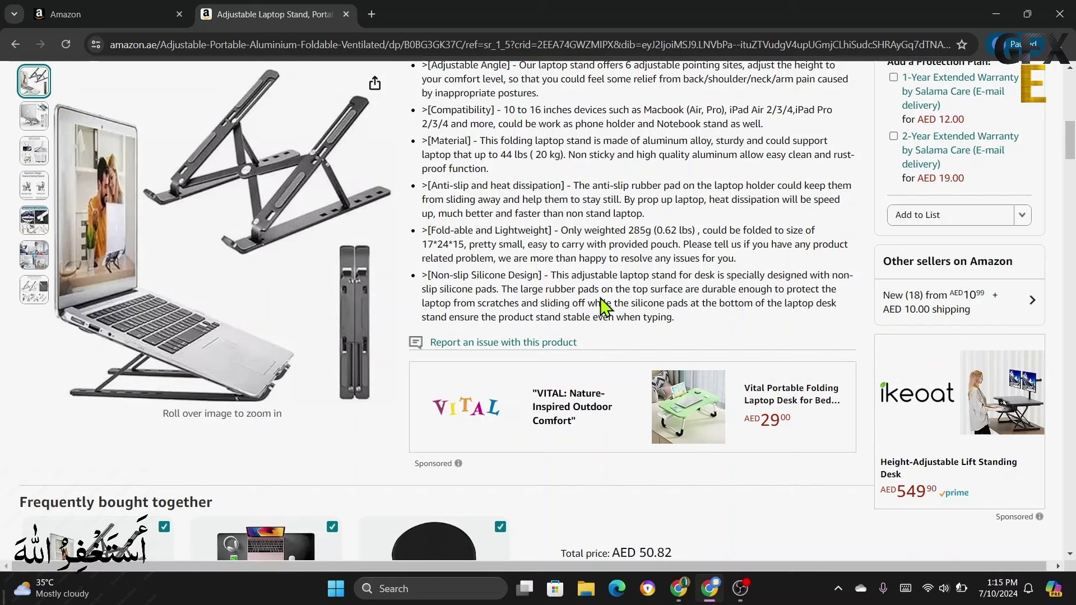
scroll(577, 301, up, 10)
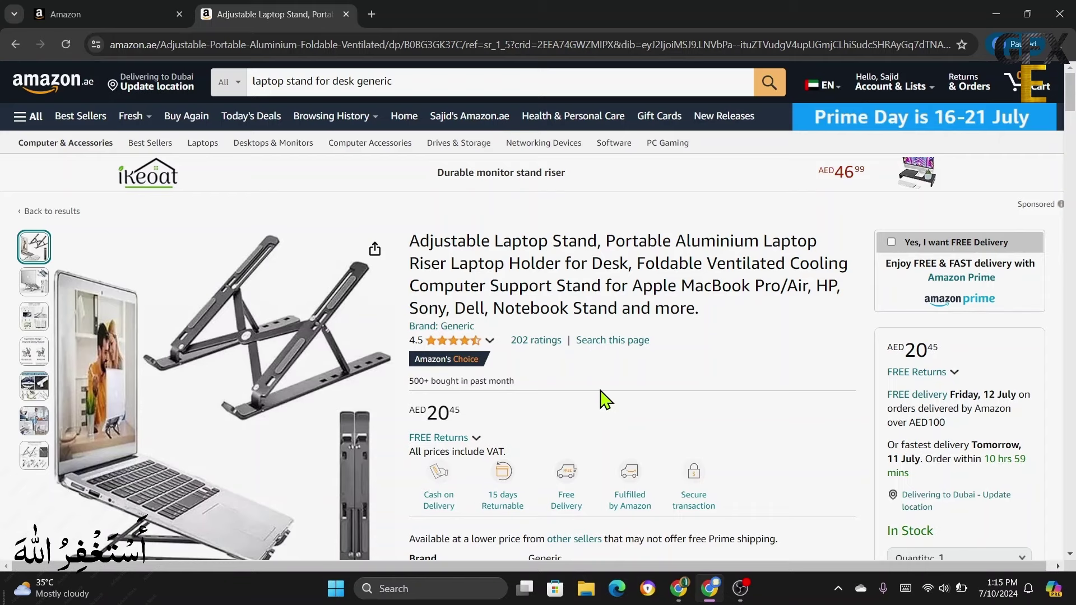
scroll(604, 399, down, 10)
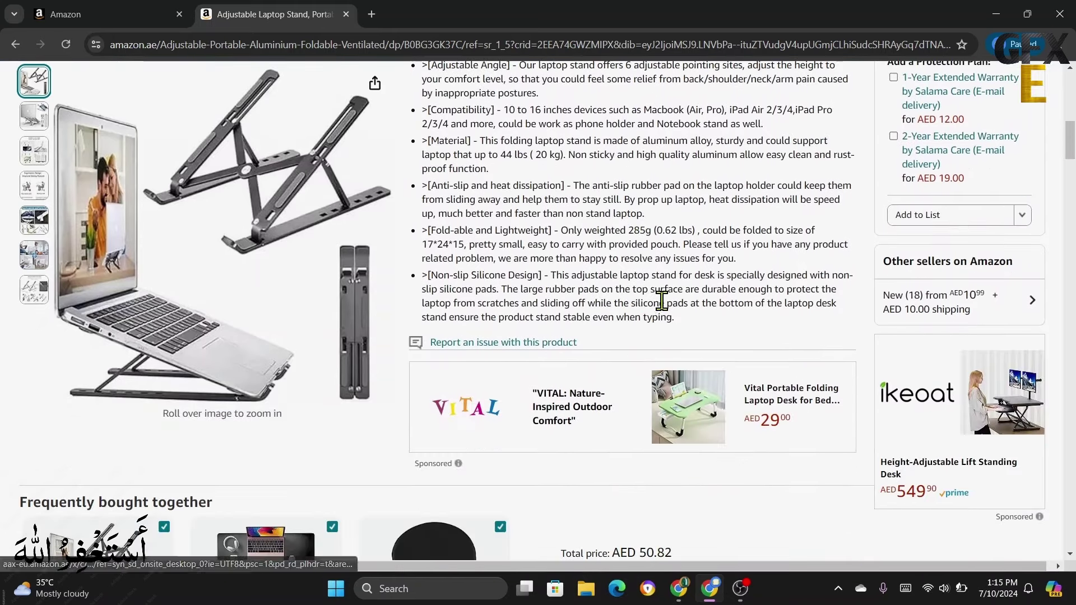
scroll(620, 309, up, 8)
scroll(659, 325, up, 3)
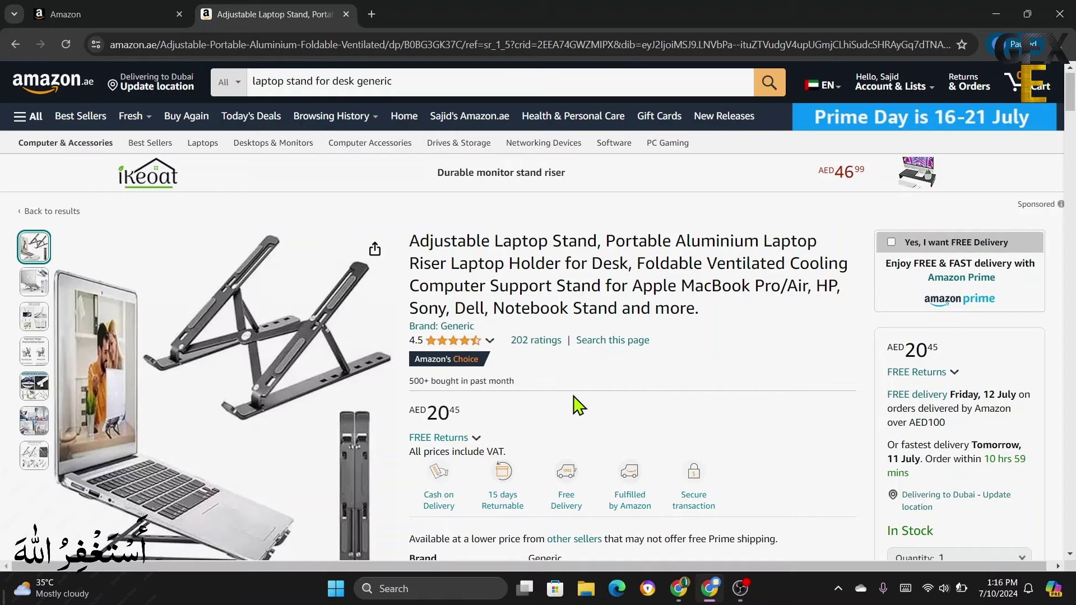
Step: Examine the laptop stand's item details, related products, technical details and best sellers rank, and return to its title and price
scroll(577, 404, down, 7)
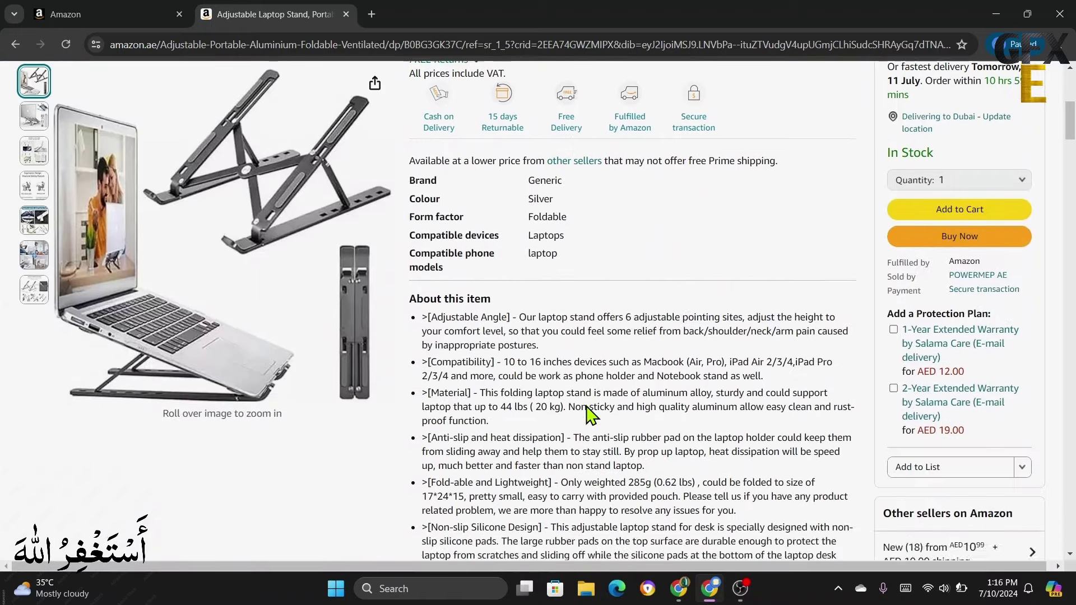
scroll(587, 406, down, 20)
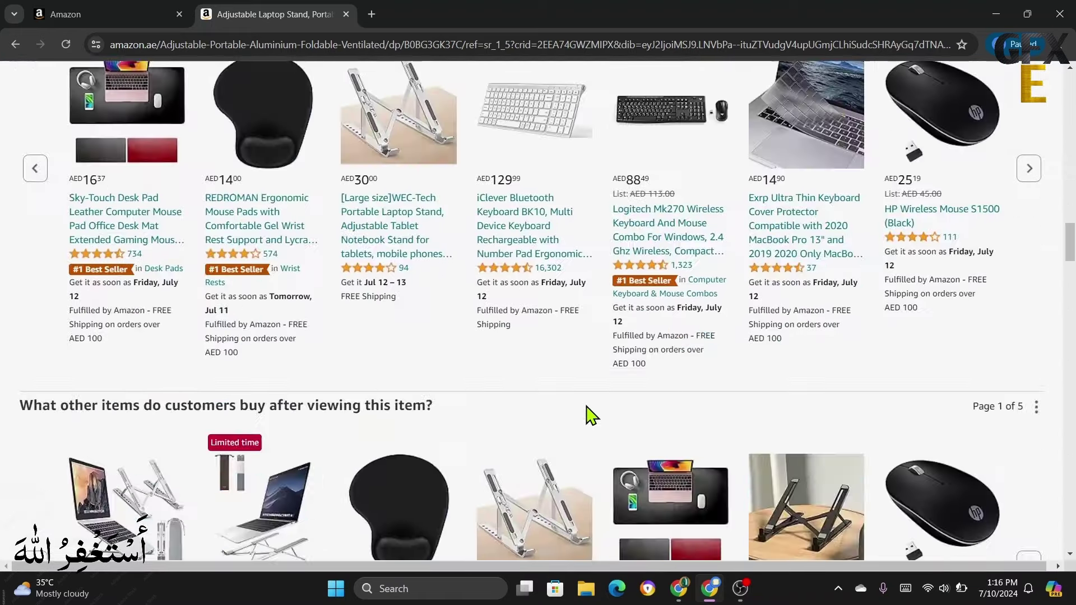
scroll(589, 415, down, 20)
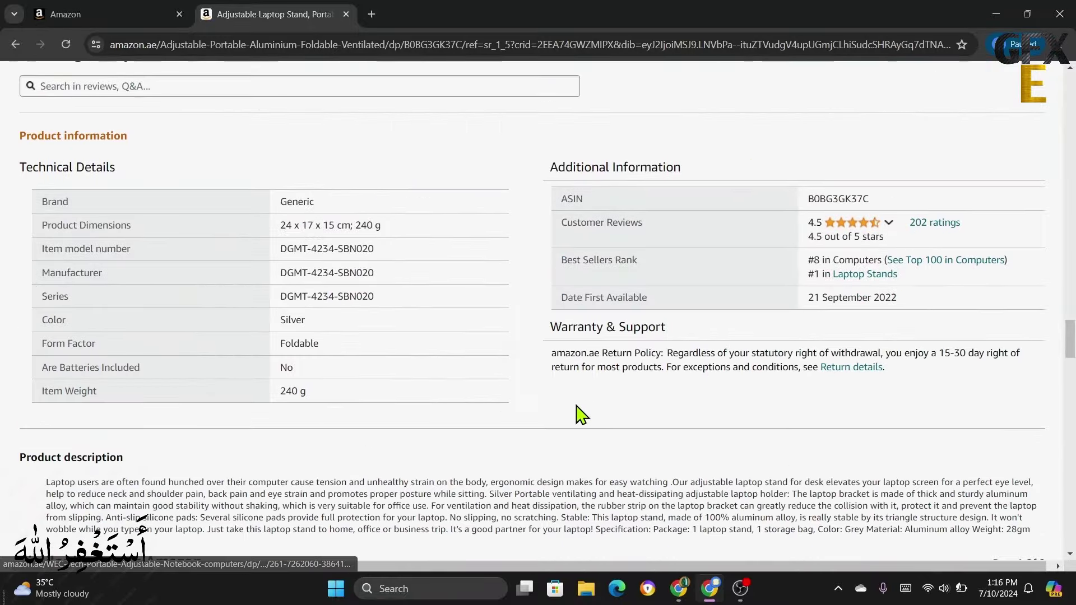
scroll(363, 375, down, 3)
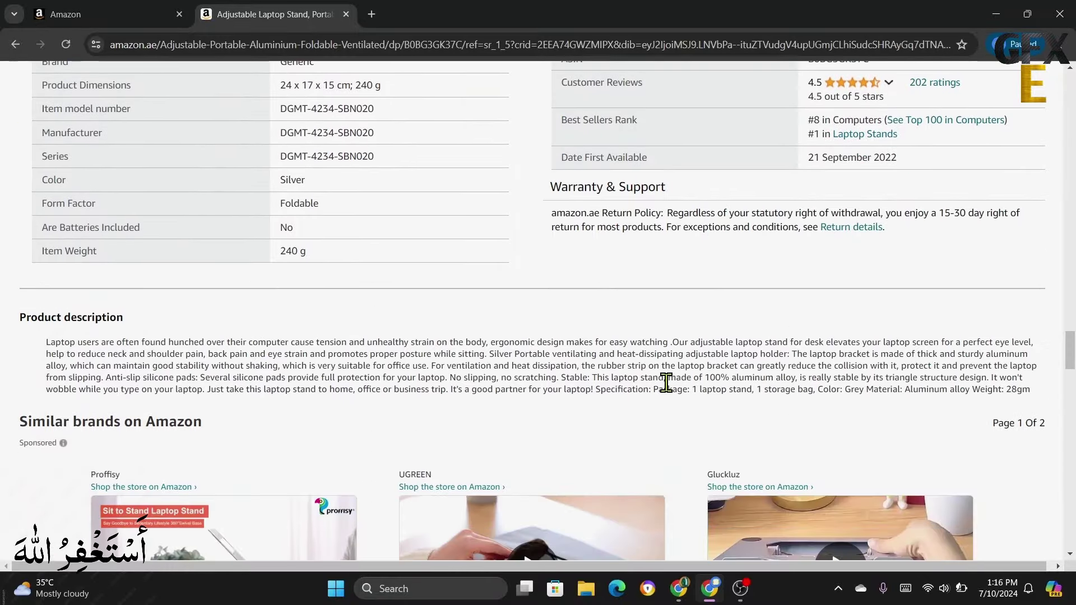
scroll(584, 379, up, 15)
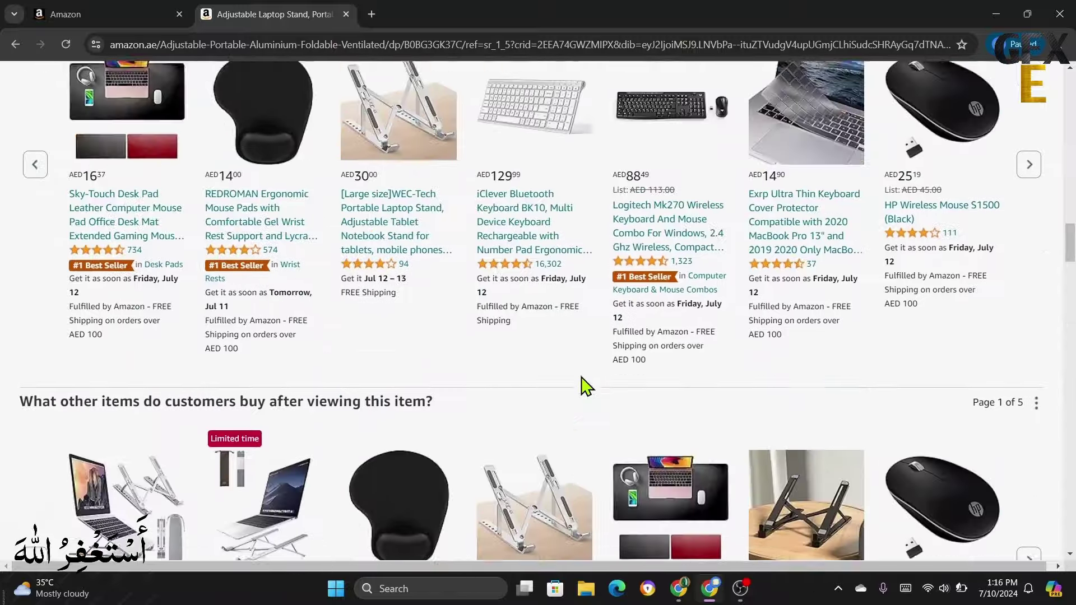
scroll(583, 386, up, 20)
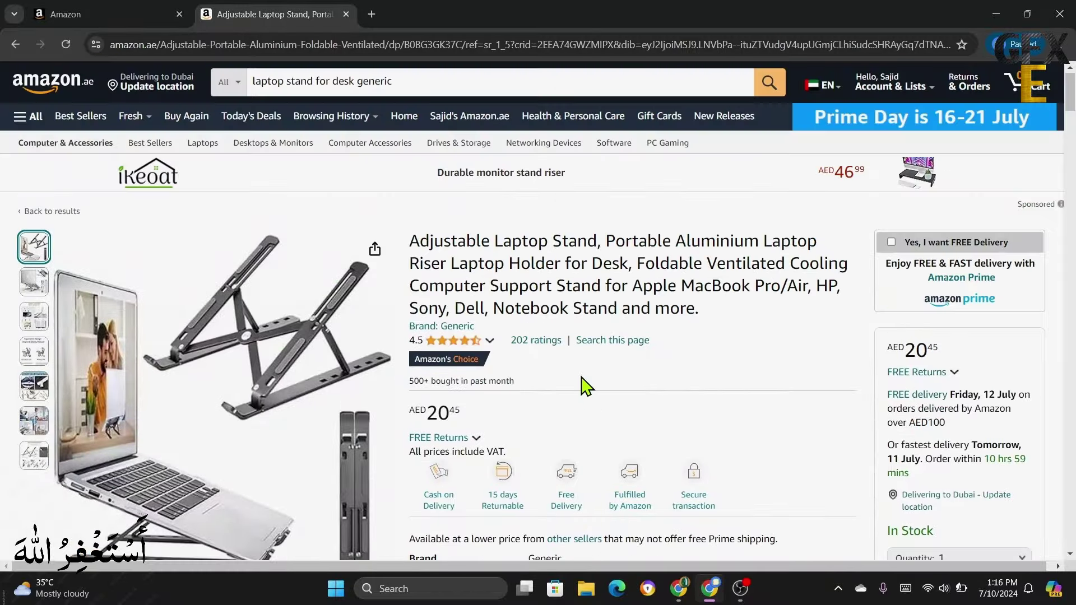
scroll(586, 386, down, 5)
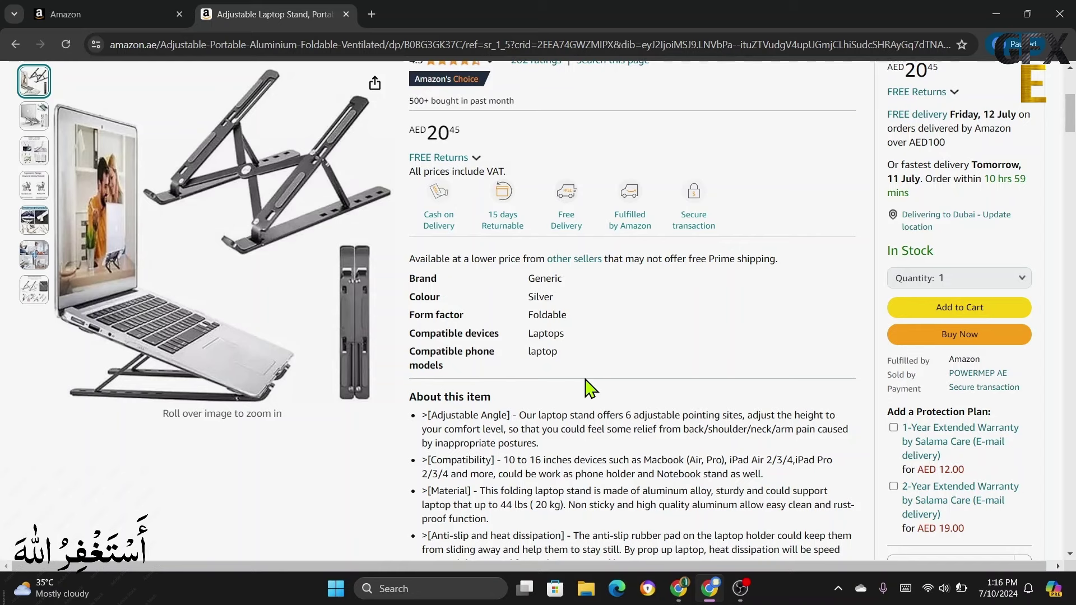
scroll(586, 387, up, 5)
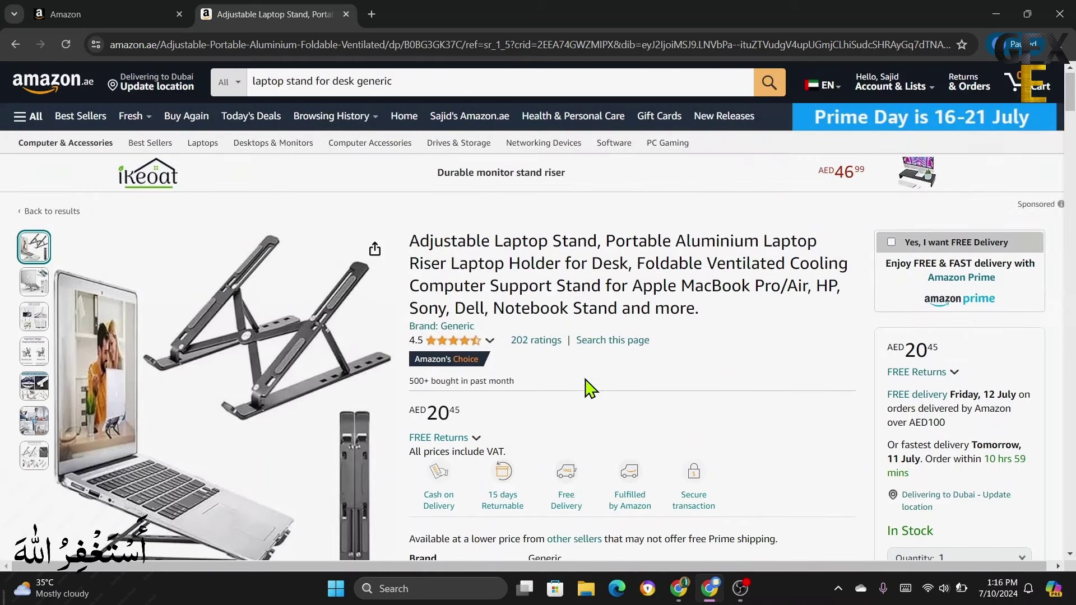
Step: Copy the laptop stand's ASIN, B0BG3GK37C, from the additional information on its Amazon.ae product page
click(112, 20)
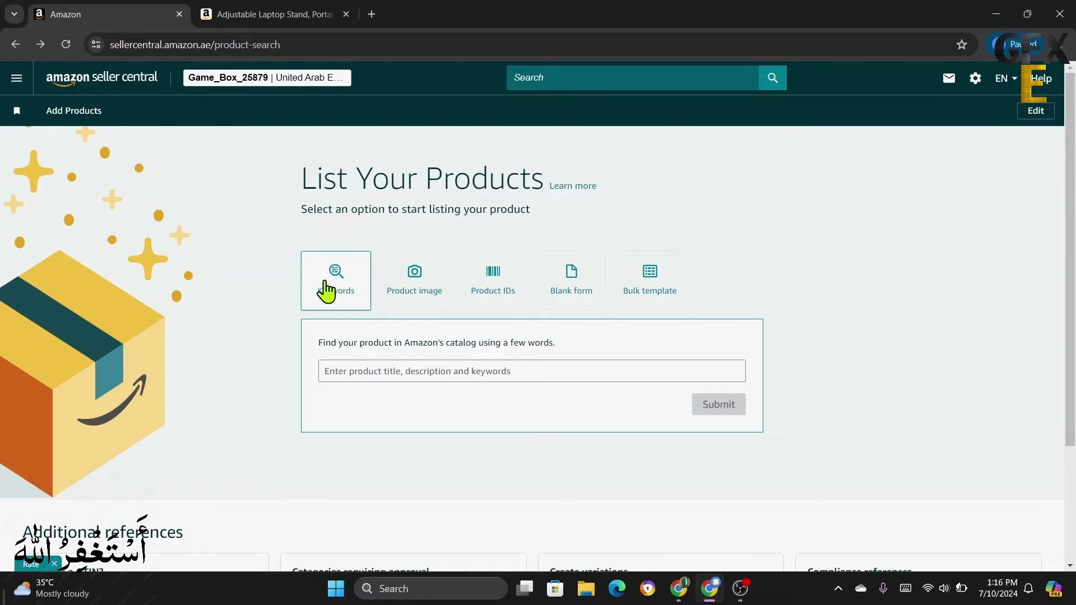
click(266, 17)
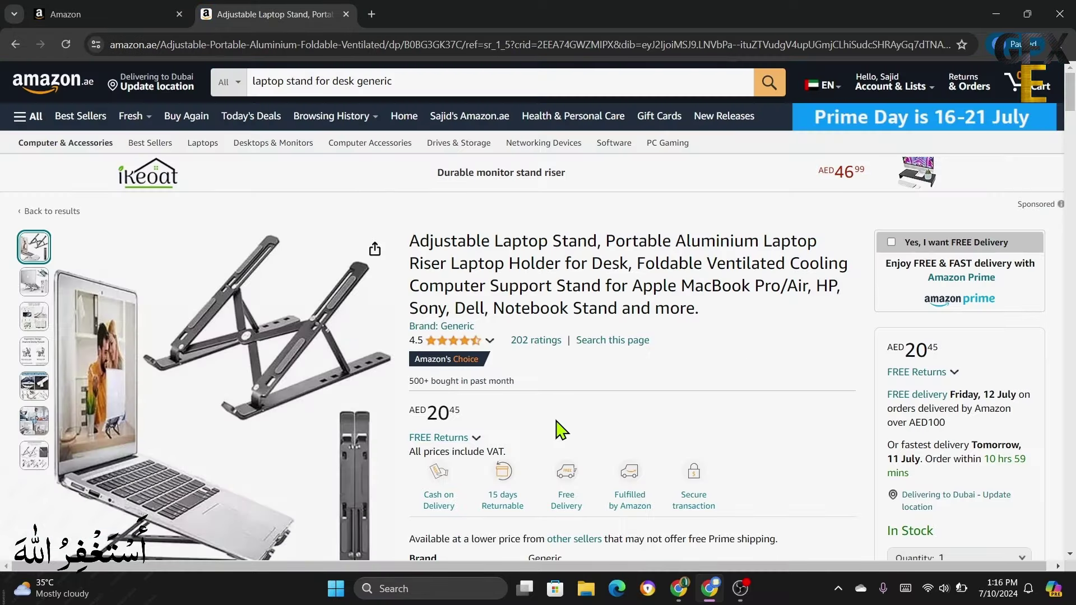
scroll(563, 431, down, 20)
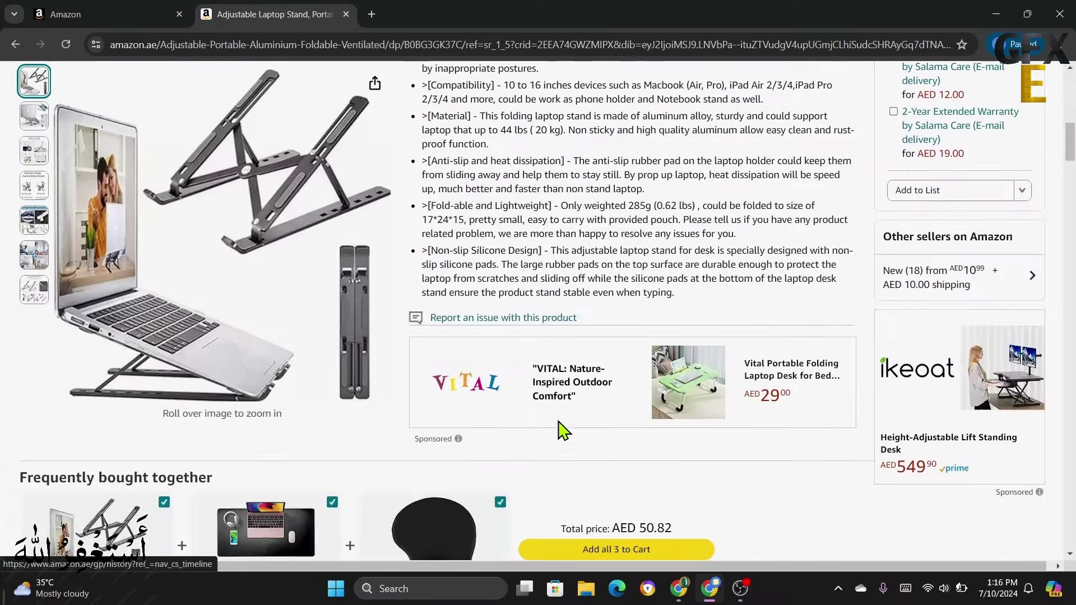
scroll(563, 430, down, 5)
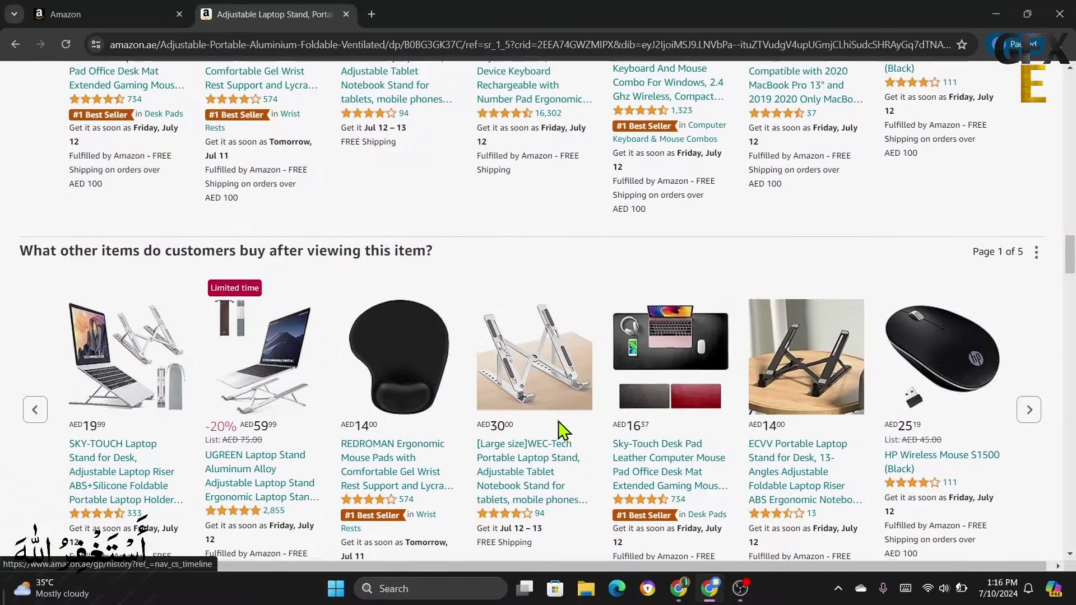
scroll(563, 431, down, 10)
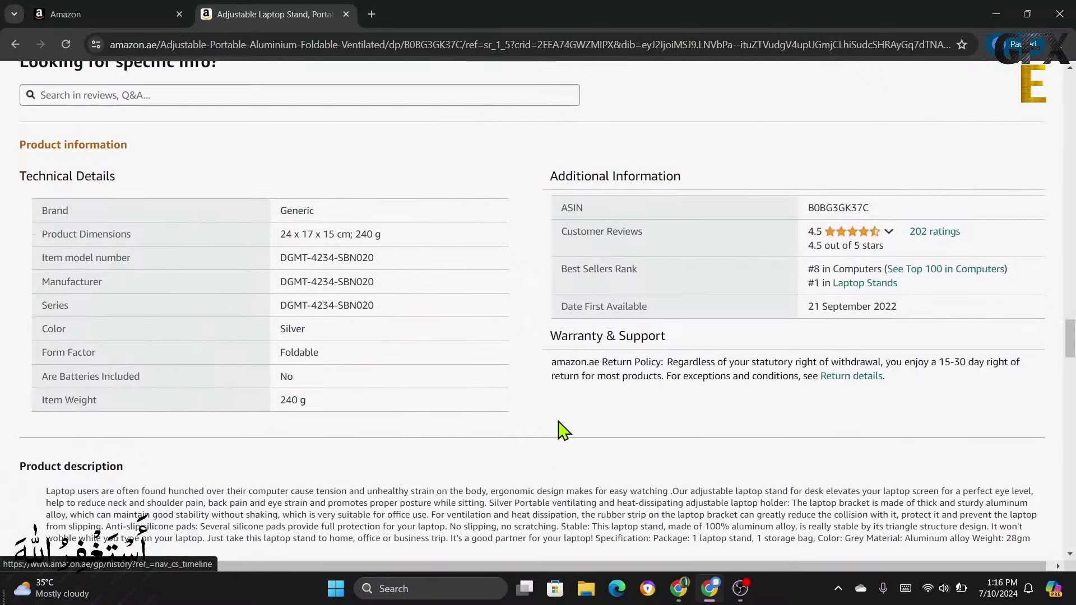
double_click(845, 215)
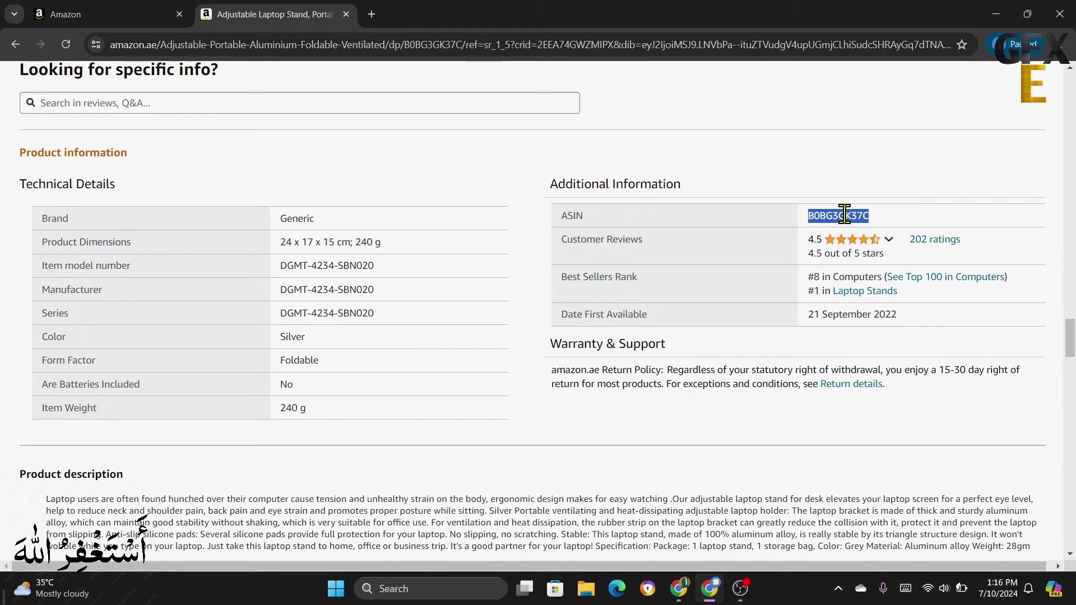
right_click(844, 215)
click(880, 229)
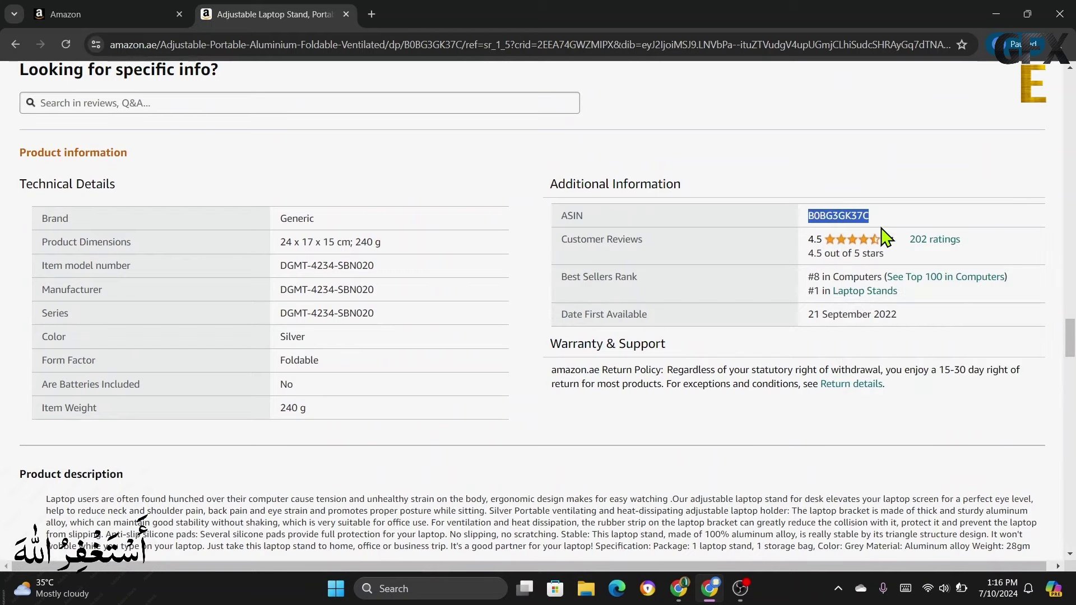
Step: Search the Seller Central catalog by keyword for ASIN B0BG3GK37C, check the matching listing, and return to the List Your Products page
click(98, 12)
click(382, 377)
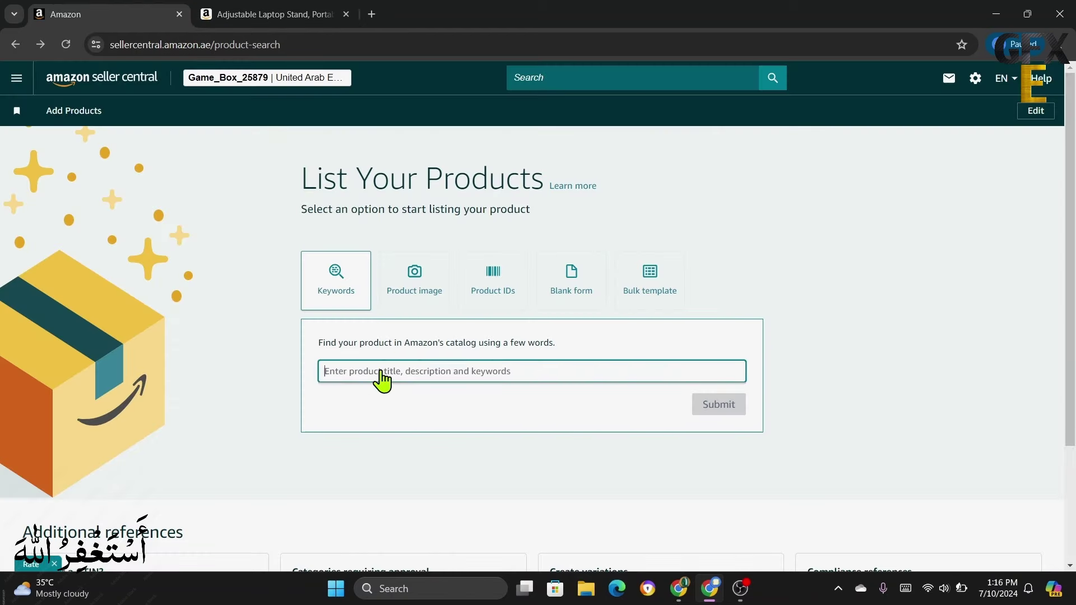
right_click(382, 377)
click(419, 212)
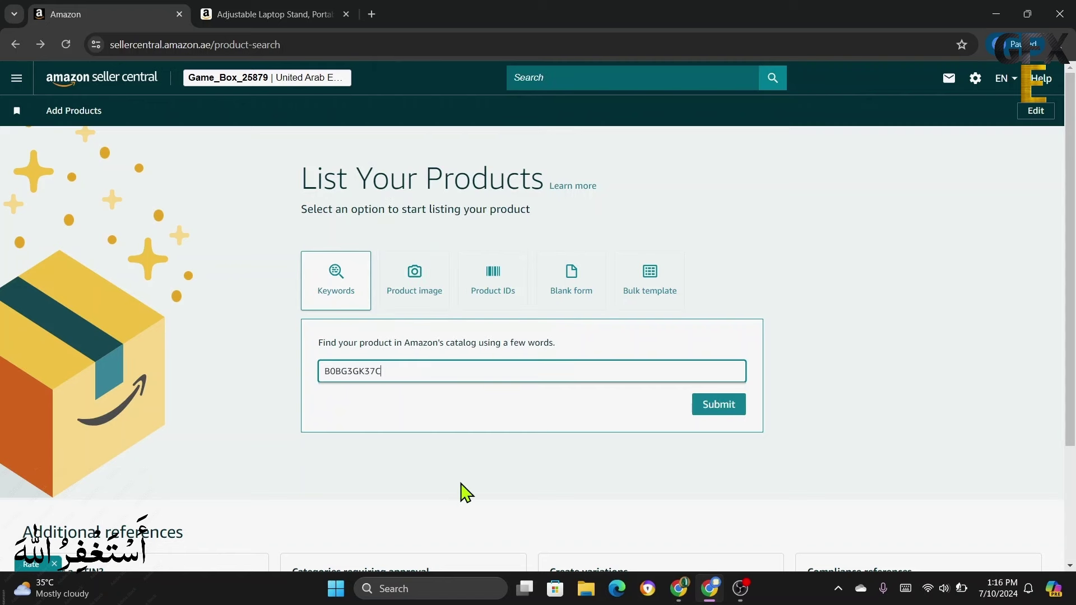
click(720, 410)
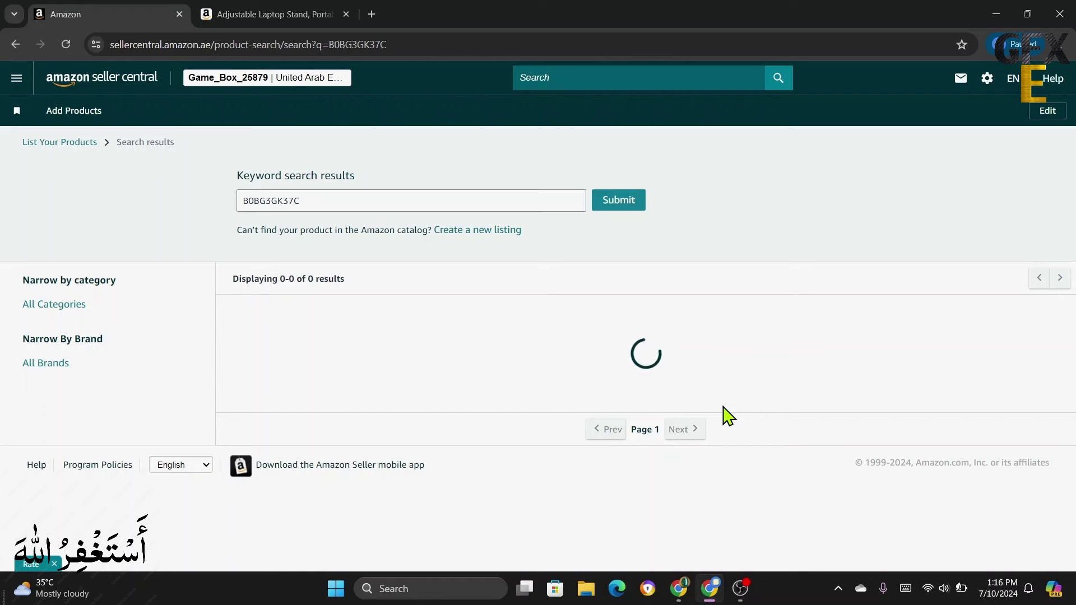
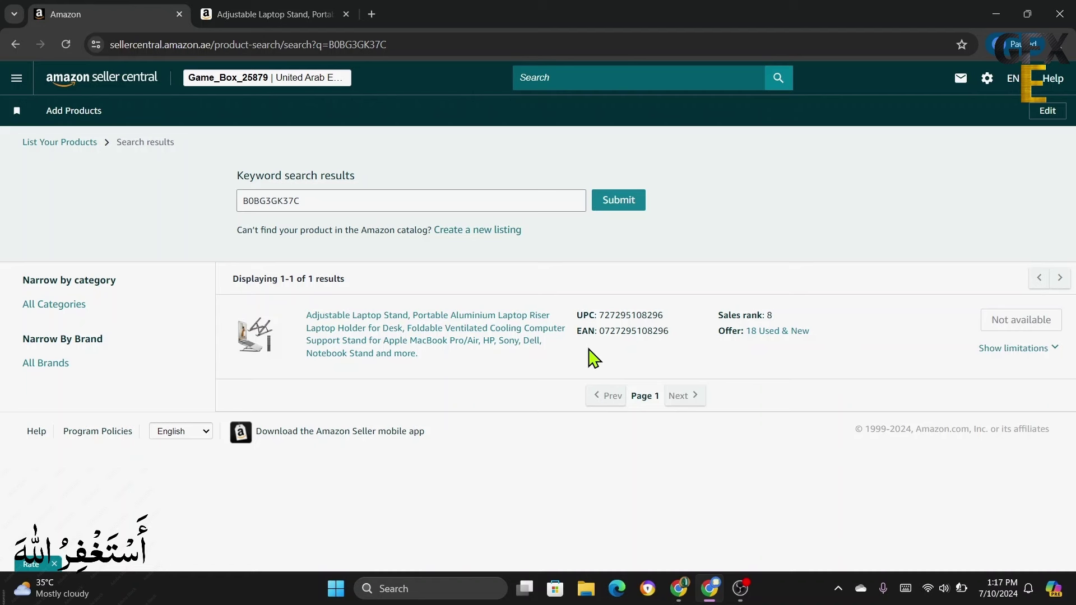
click(15, 44)
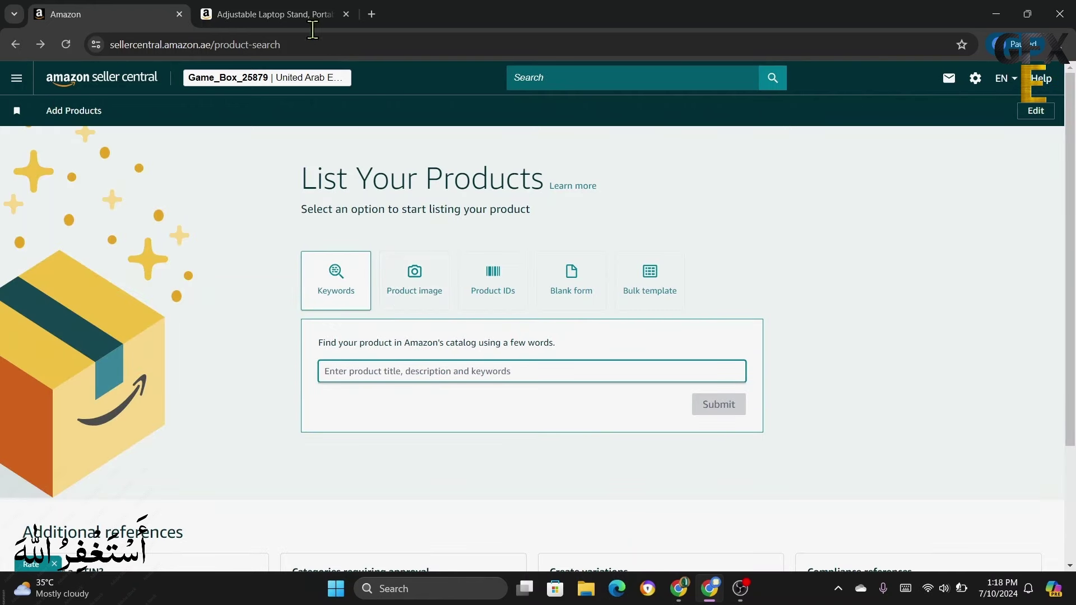
Step: Return to the laptop stand's Amazon.ae page and look through its gallery images, ending on the first one
click(281, 15)
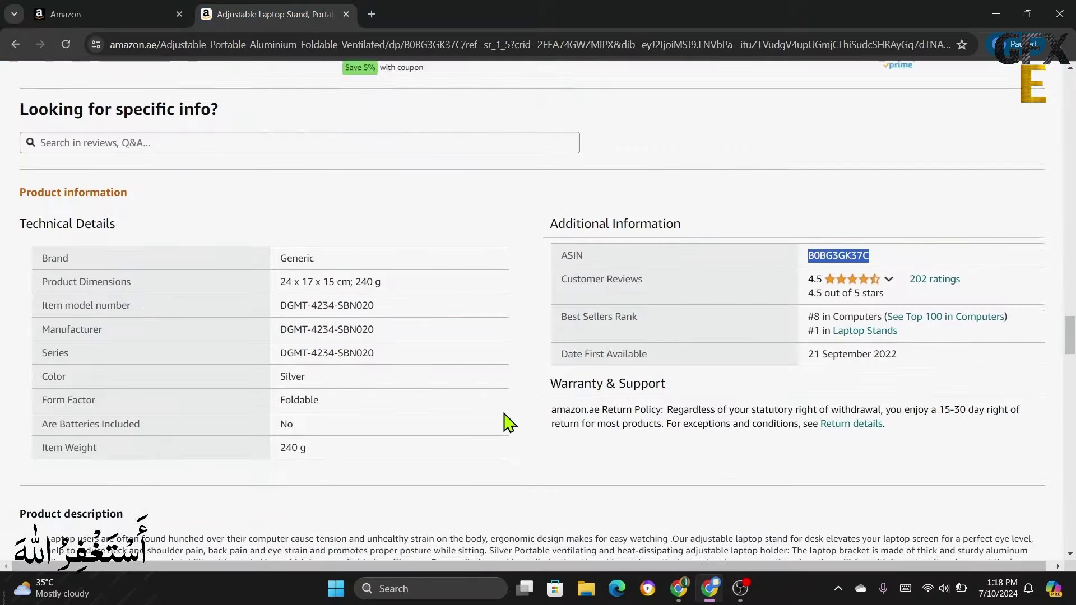
scroll(504, 421, down, 20)
scroll(507, 421, up, 20)
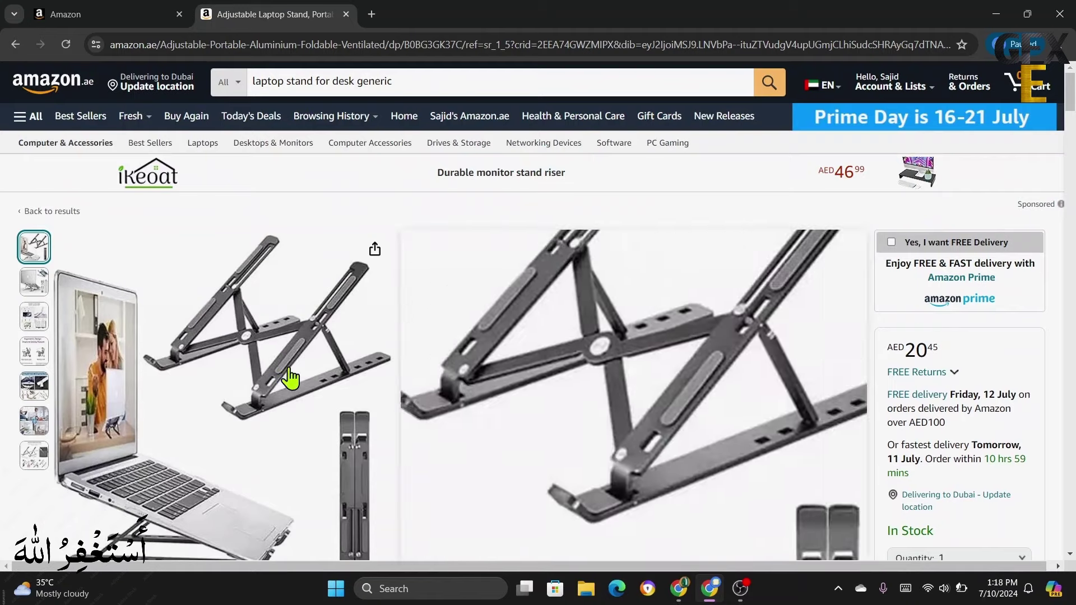
click(31, 286)
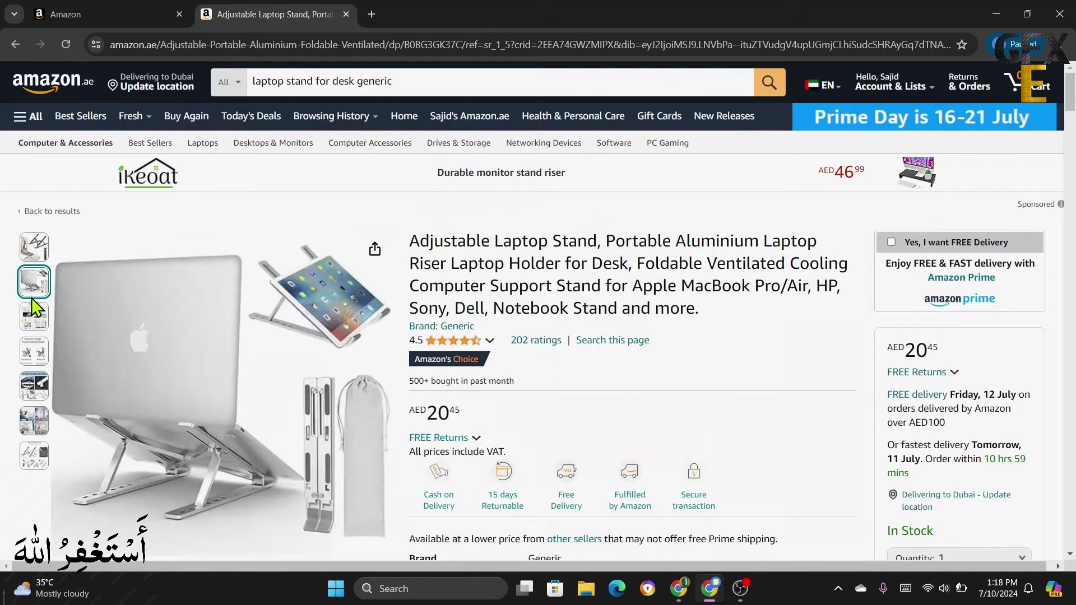
mouse_move(34, 355)
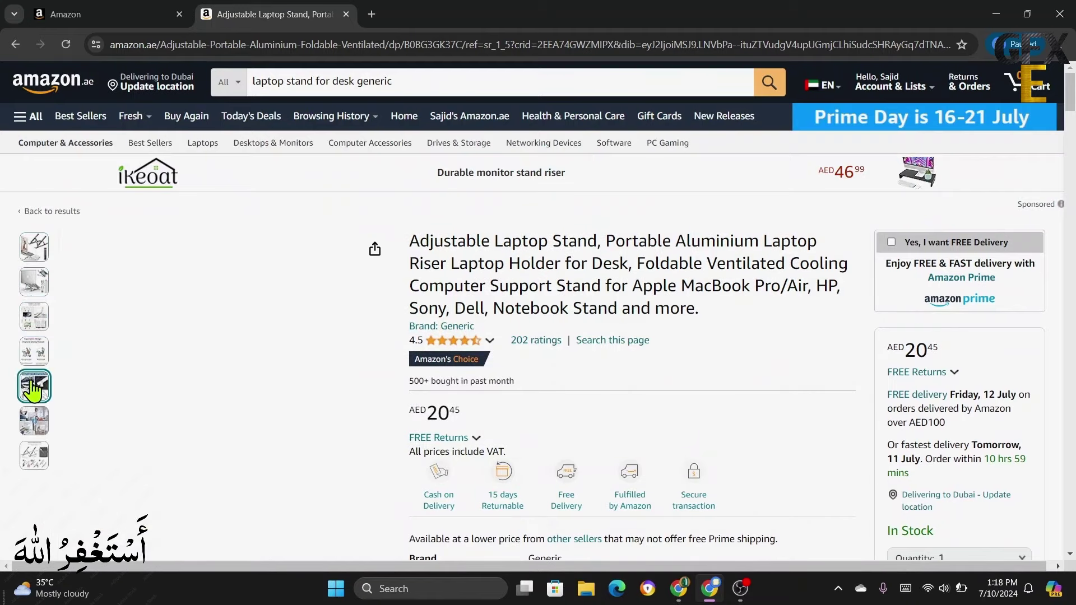
mouse_move(32, 421)
mouse_move(36, 460)
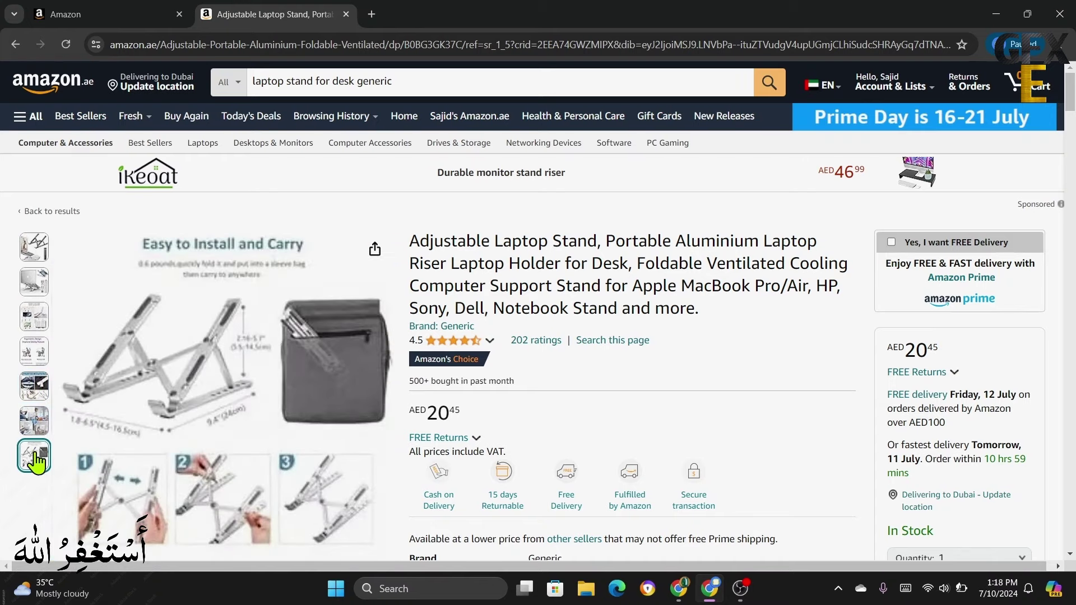
mouse_move(34, 259)
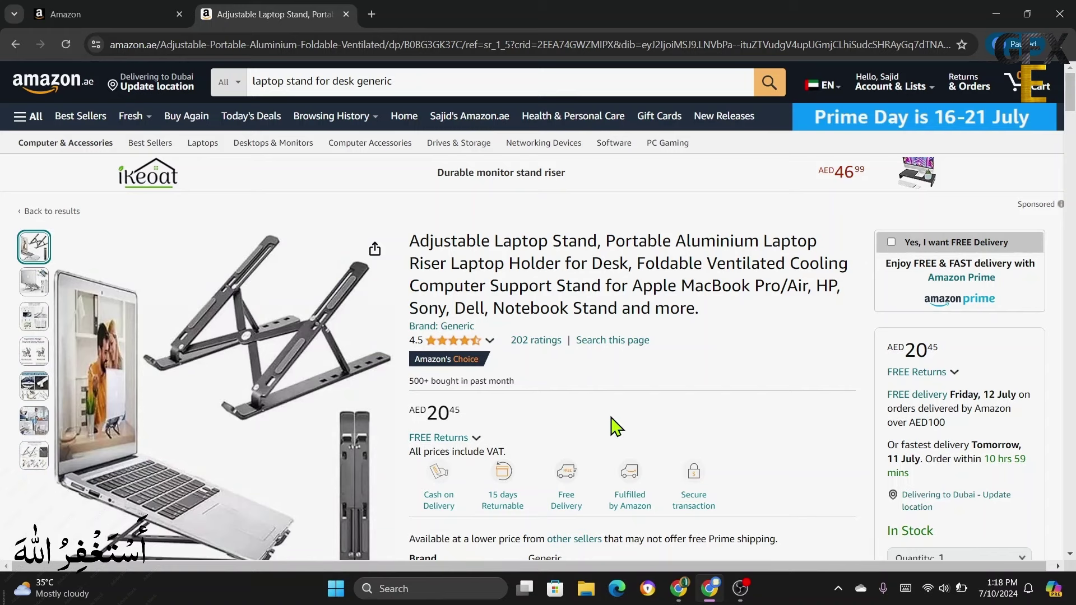
Step: Choose the Product image option on Seller Central's List Your Products page for creating a new listing
click(139, 16)
click(416, 292)
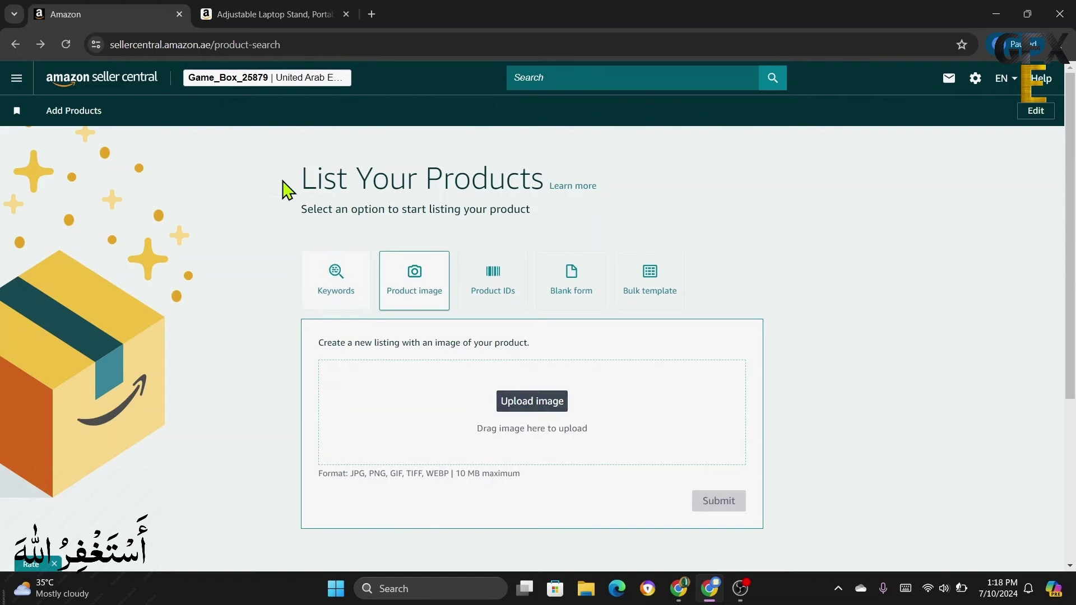
Step: Recheck the laptop stand's Amazon.ae page, and search the Seller Central catalog by product ID for ASIN B0BG3GK37C
click(261, 15)
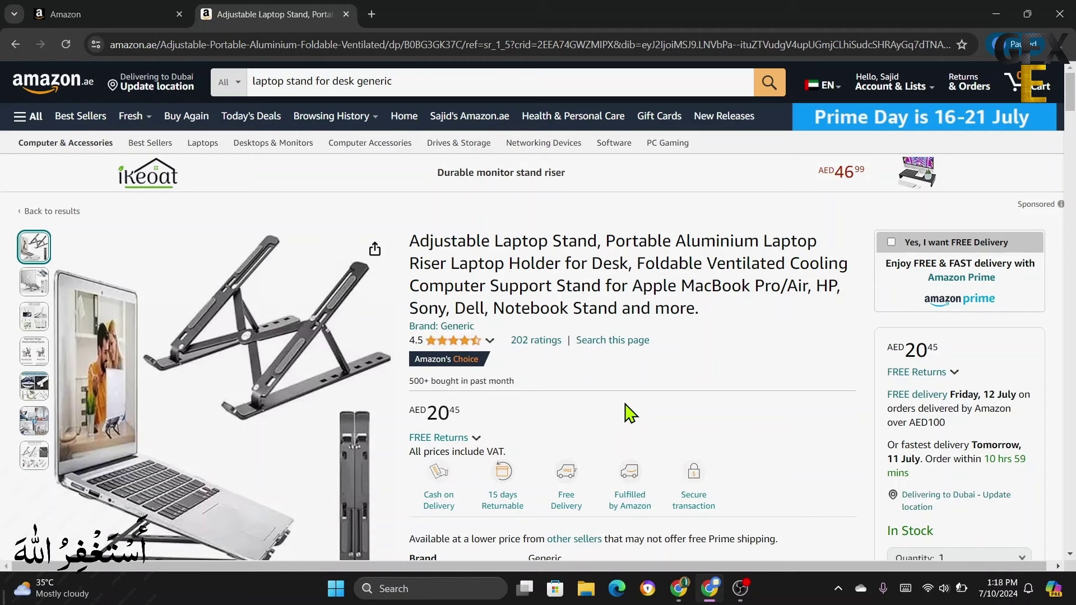
scroll(630, 414, down, 5)
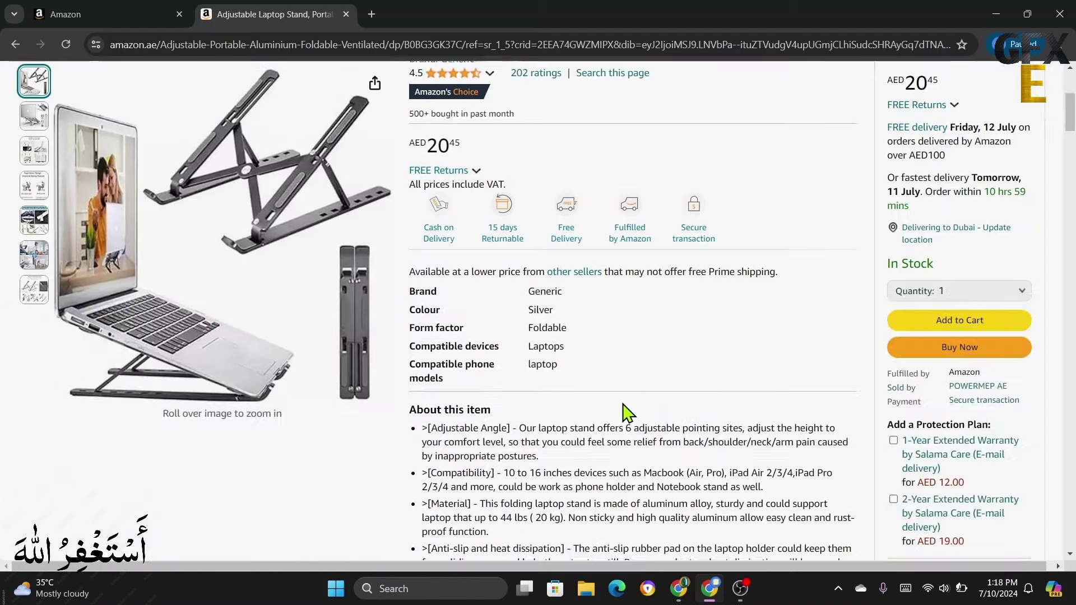
scroll(631, 414, up, 5)
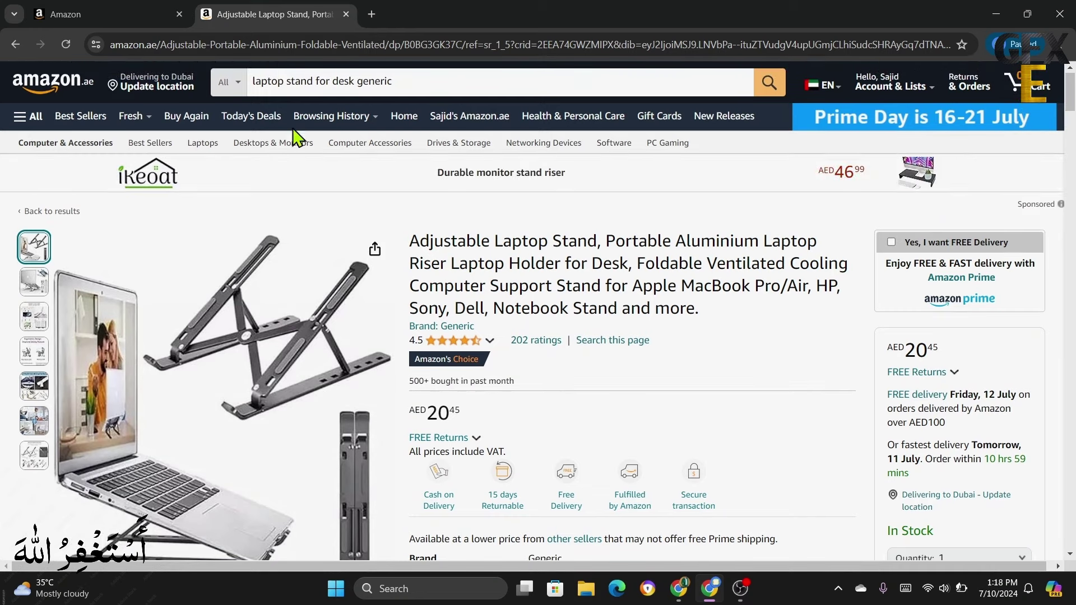
click(109, 16)
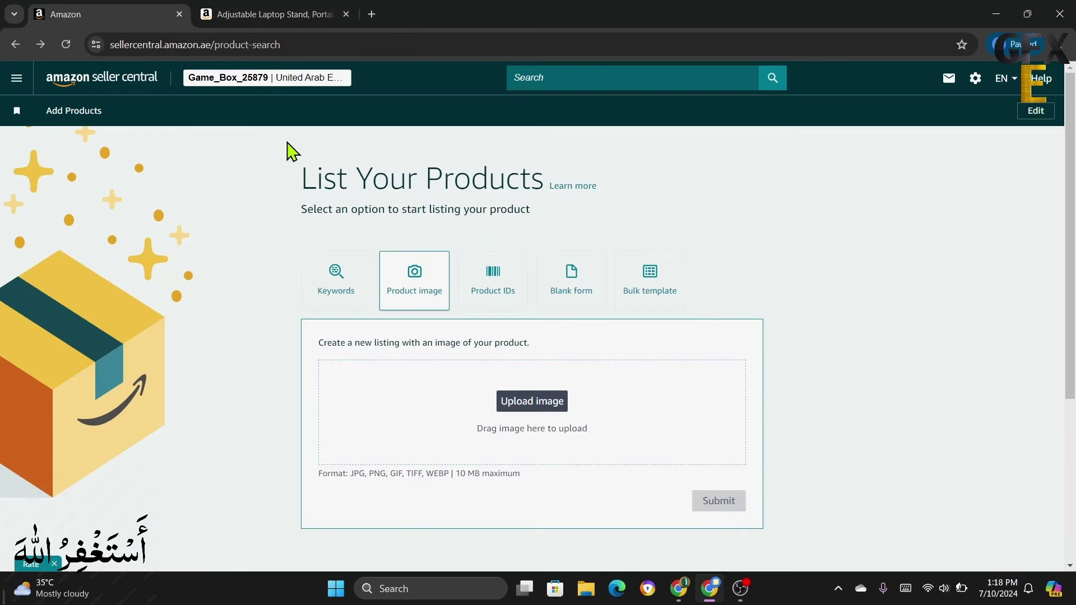
click(495, 297)
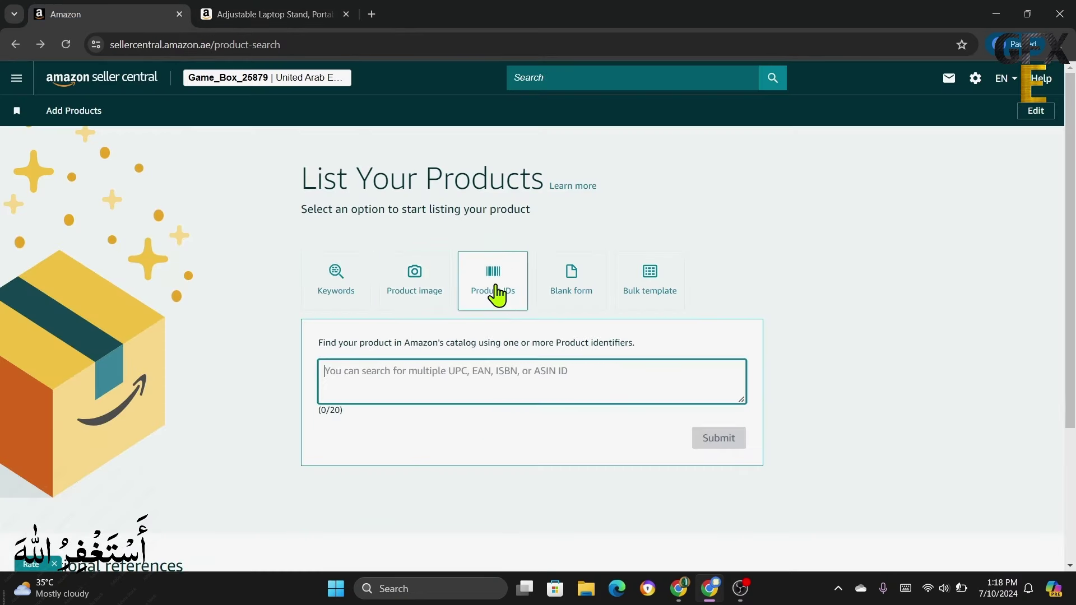
right_click(358, 375)
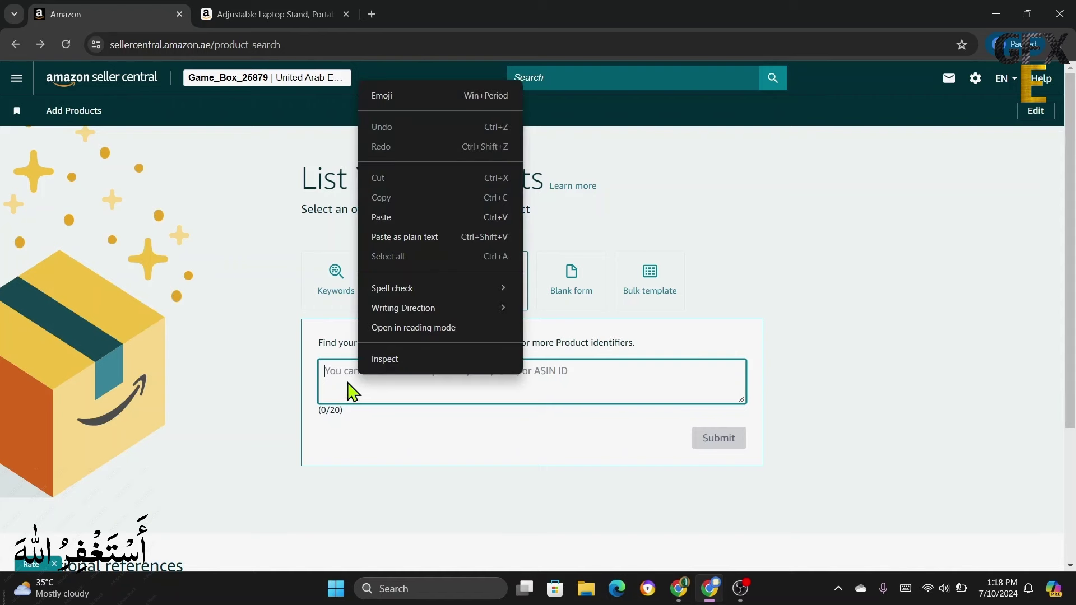
click(394, 220)
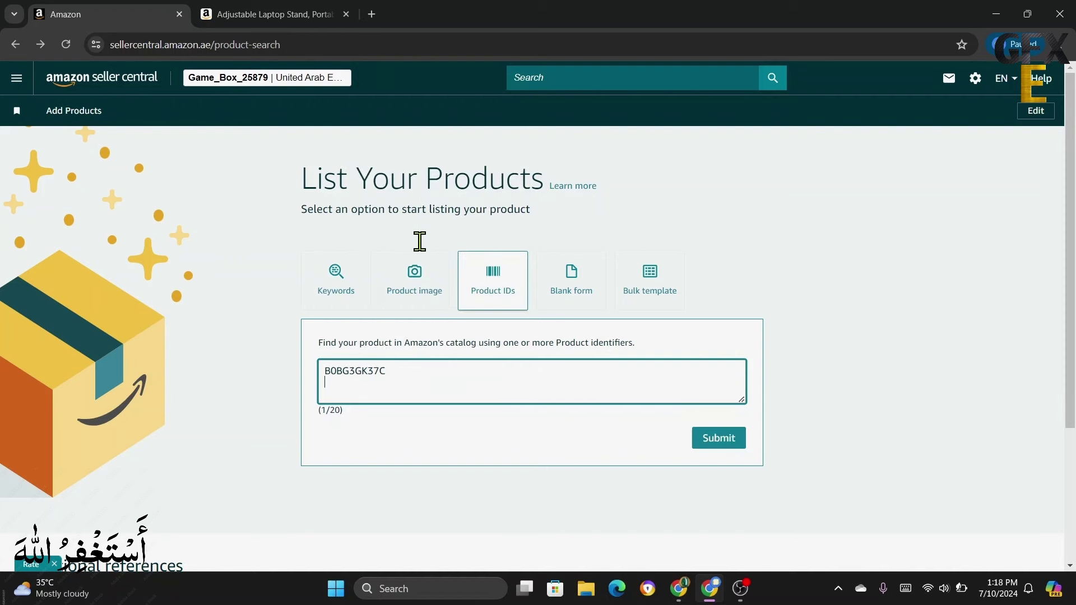
click(715, 443)
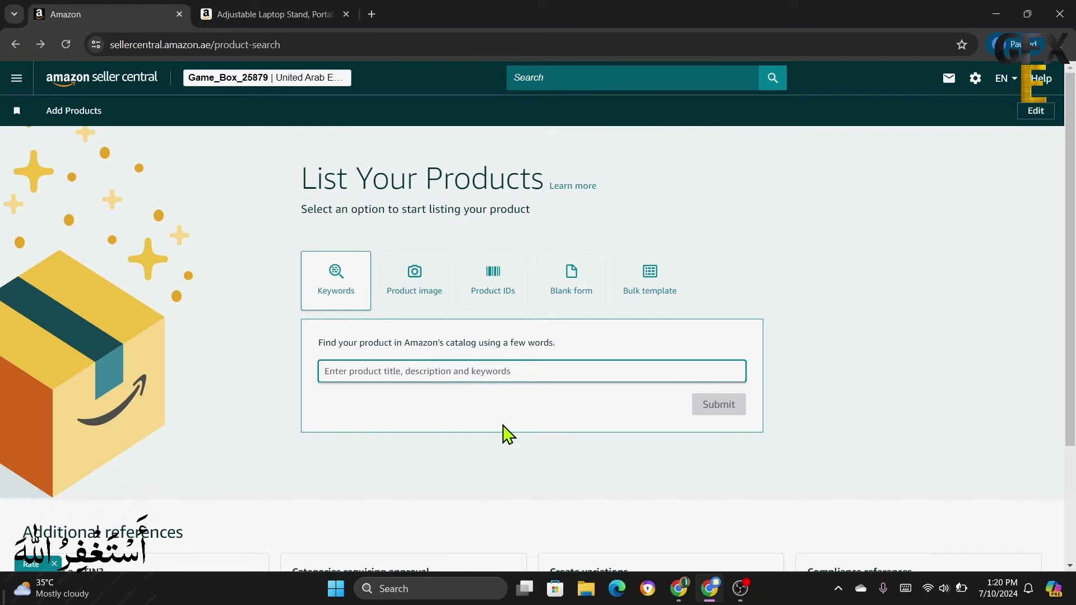
Step: Start a new single-product listing from scratch with the Blank form option in Seller Central
click(571, 299)
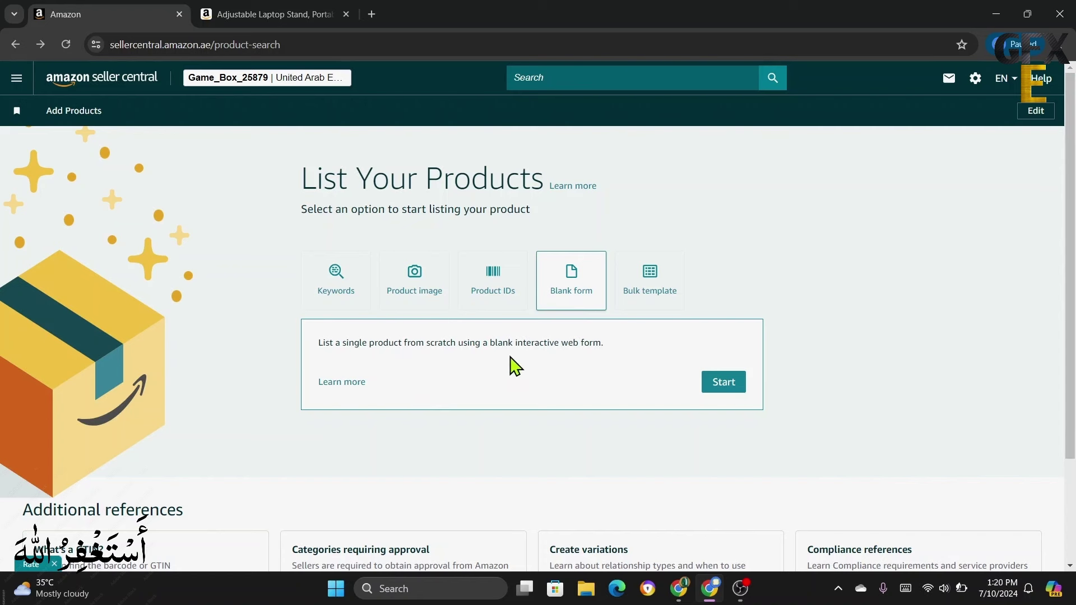
click(728, 387)
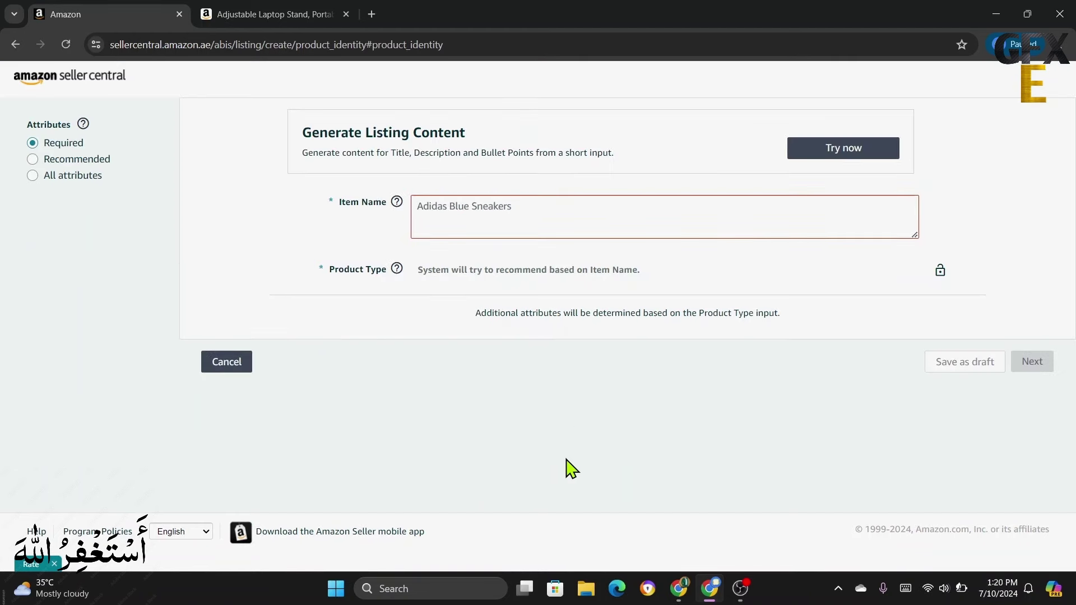
click(457, 216)
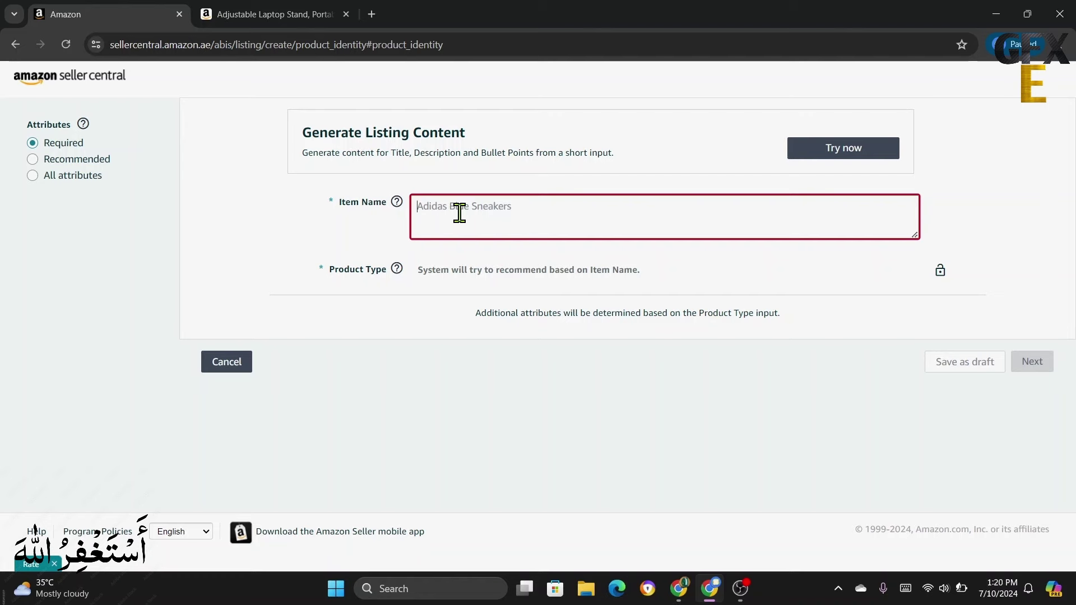
Step: Copy "Adjustable Laptop Stand" from the product title on Amazon.ae and enter it as the new listing's item name
click(269, 15)
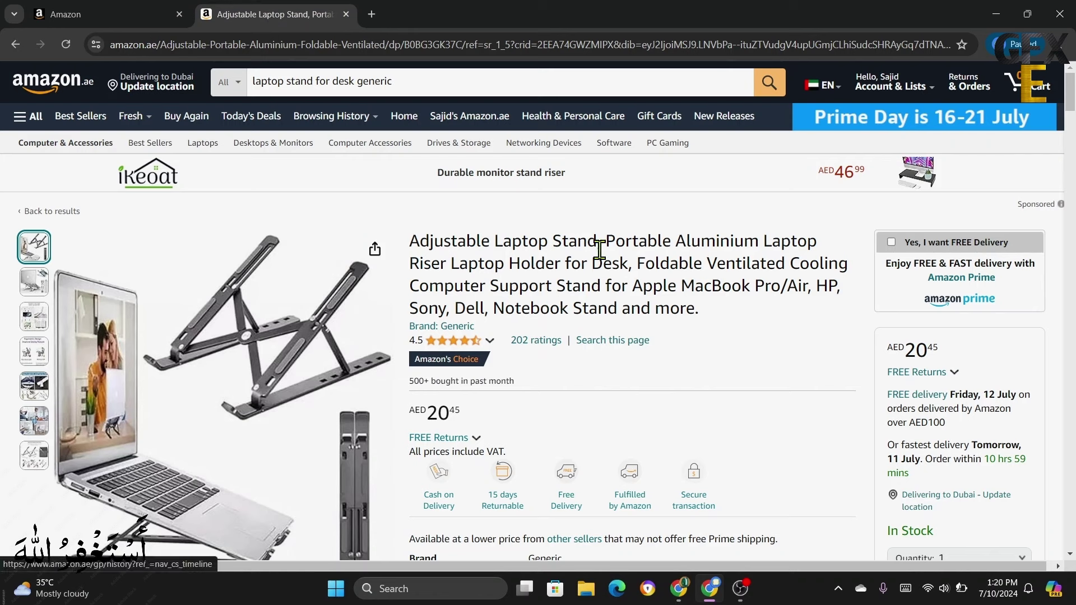
drag(598, 242, 410, 242)
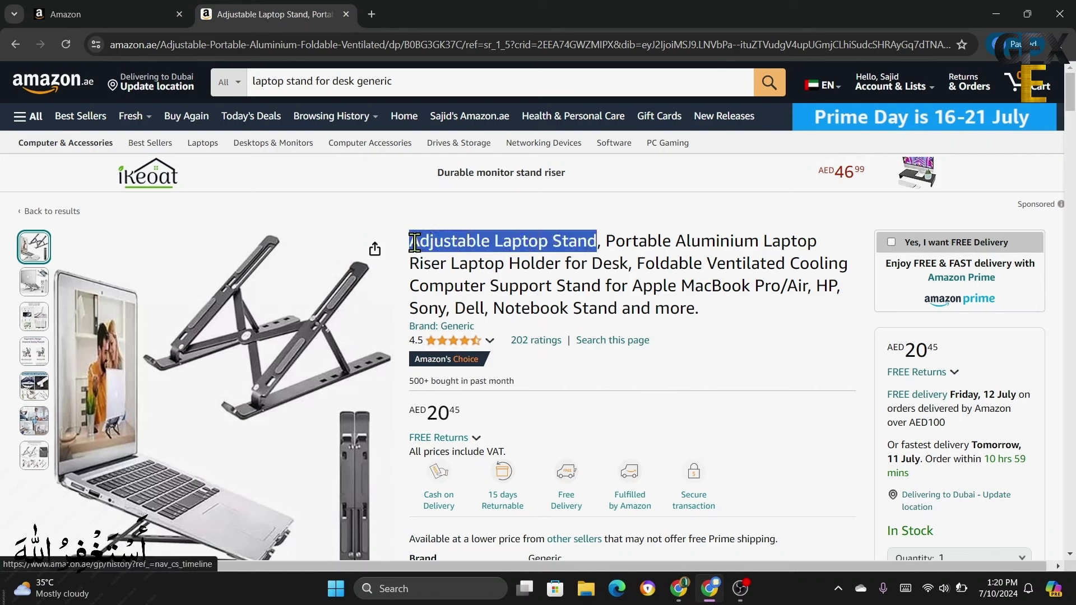
right_click(449, 246)
click(483, 247)
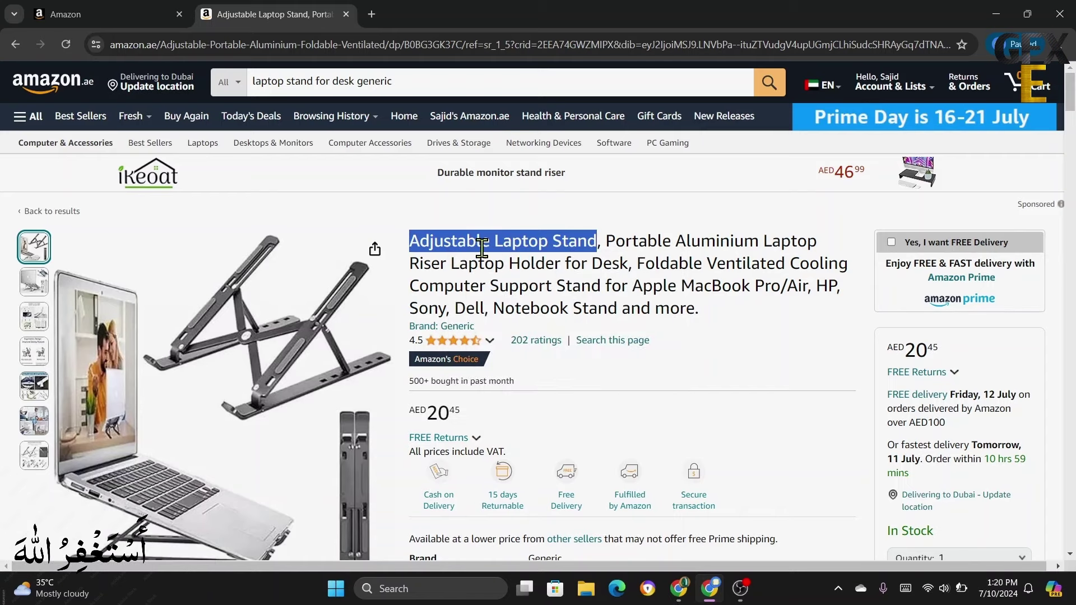
click(86, 13)
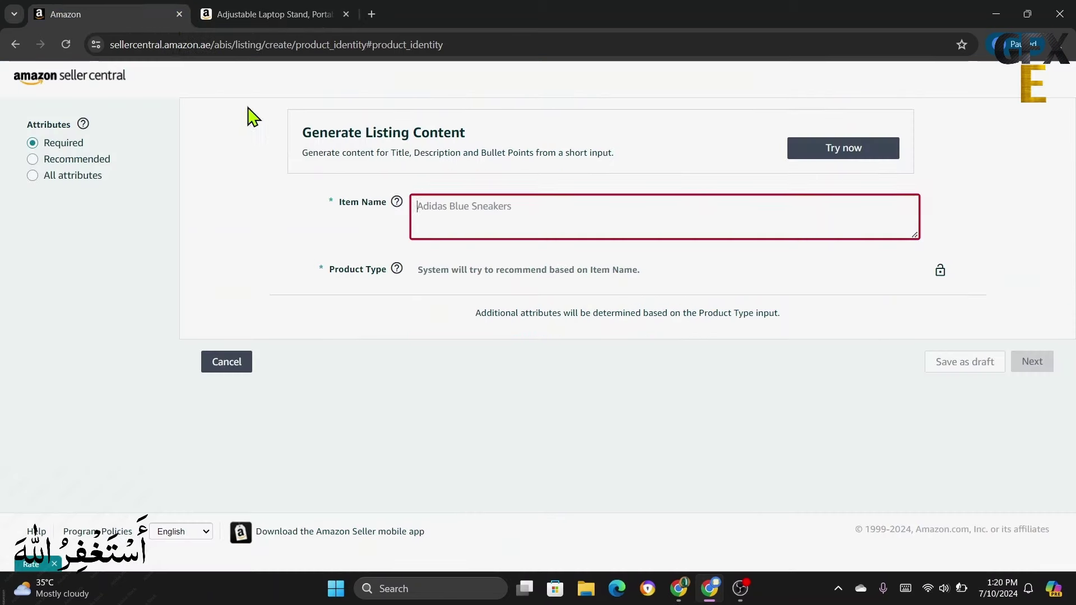
right_click(466, 203)
click(501, 342)
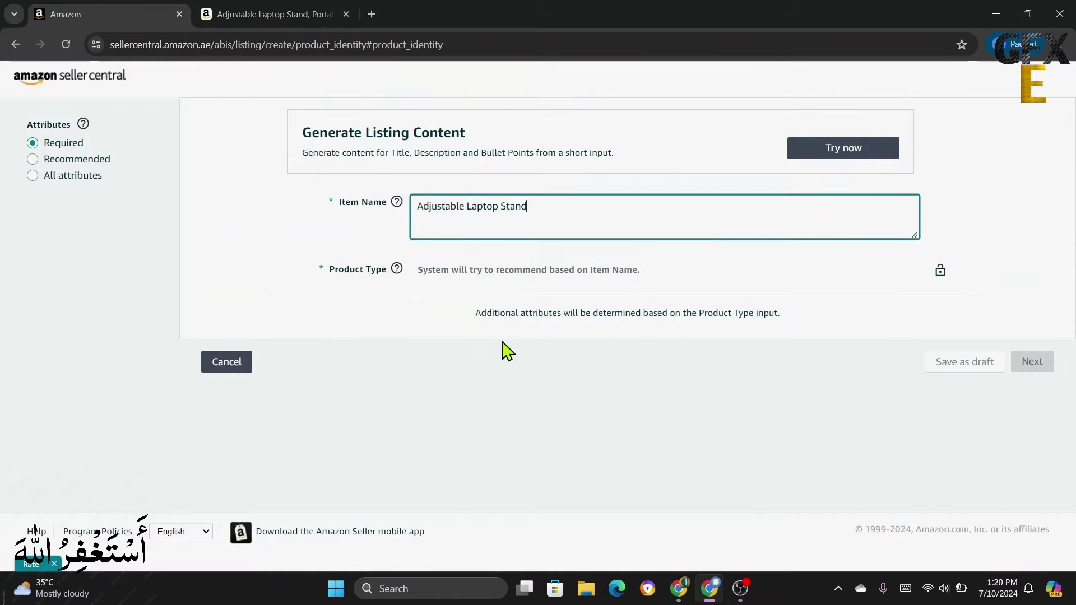
click(550, 377)
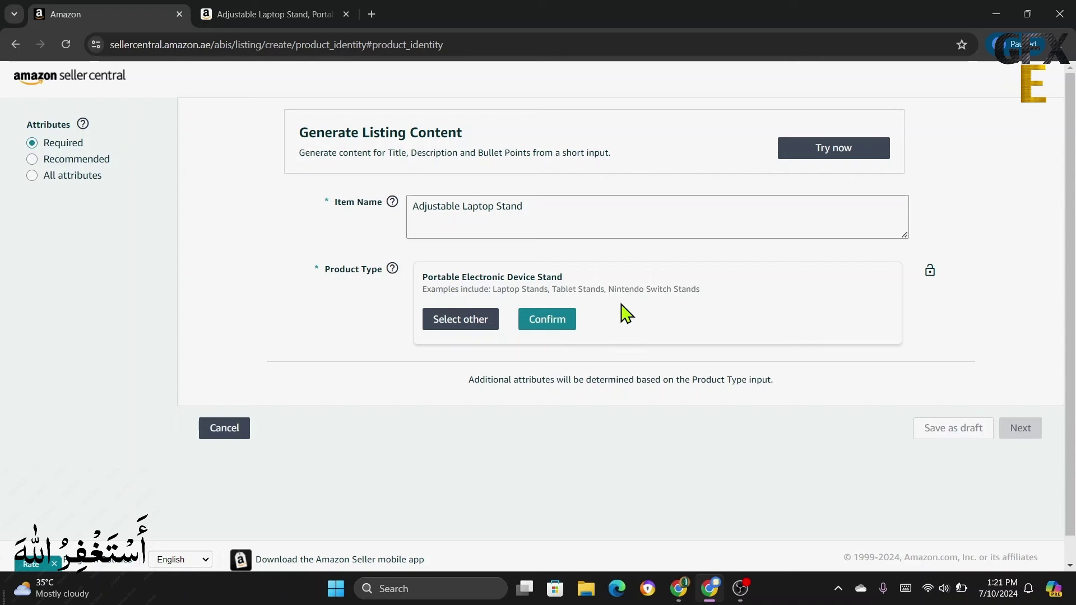
Step: Reload the laptop stand's Amazon.ae page with its URL cut off after B0BG3GK37C/ref, and check the category path above the images
click(273, 17)
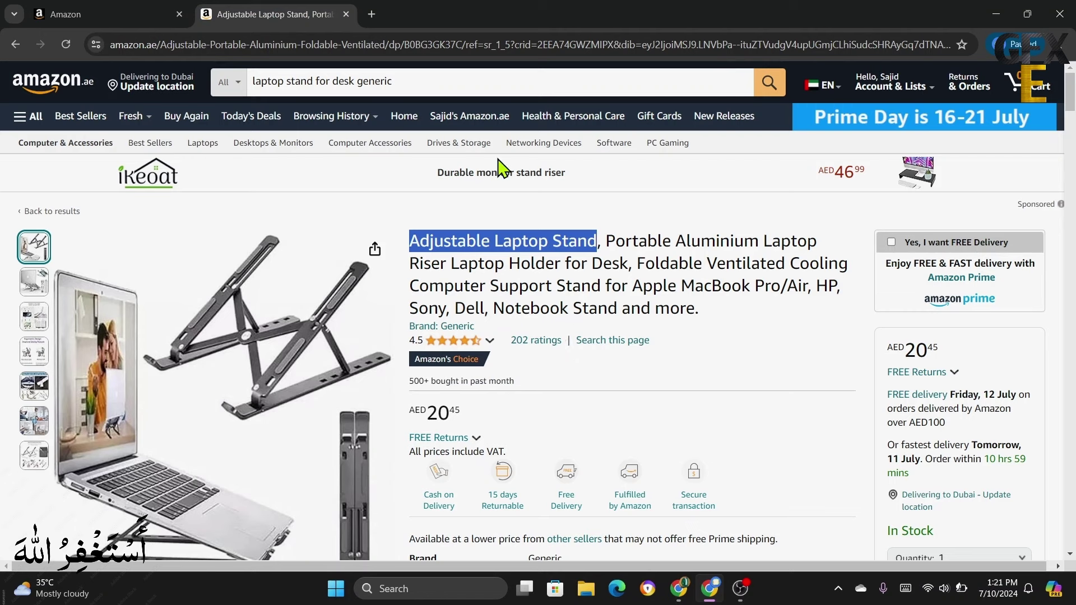
click(479, 48)
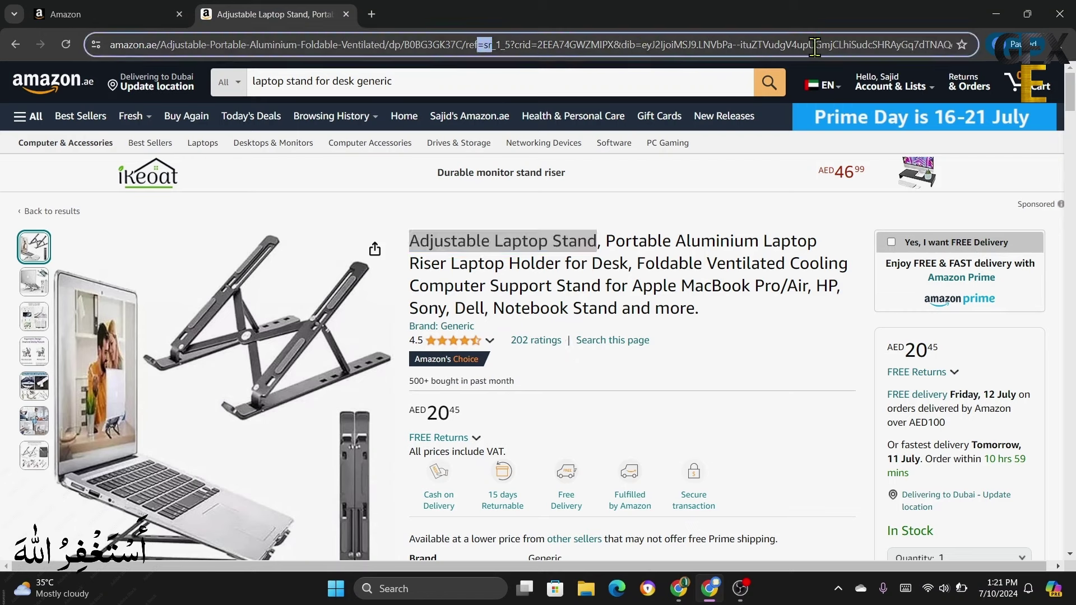
drag(815, 47, 1011, 67)
key(BackSpace)
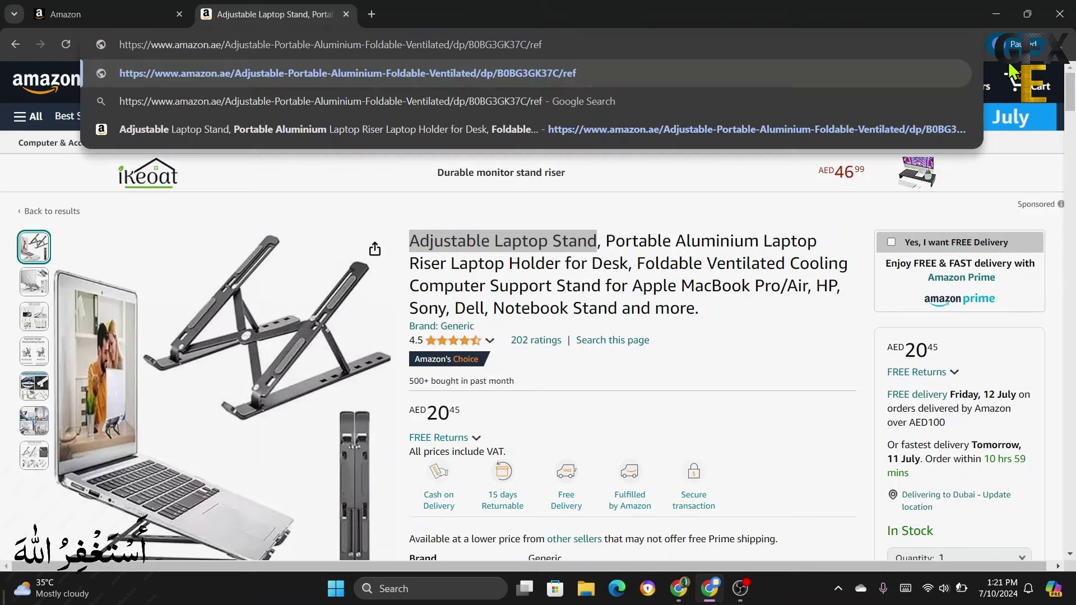
key(Return)
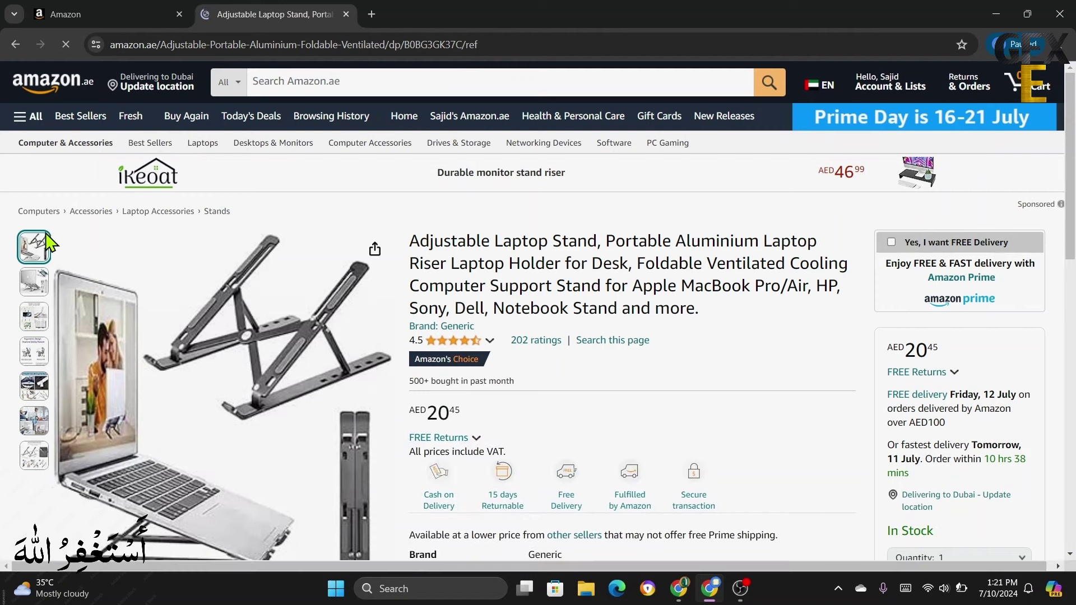
mouse_move(119, 245)
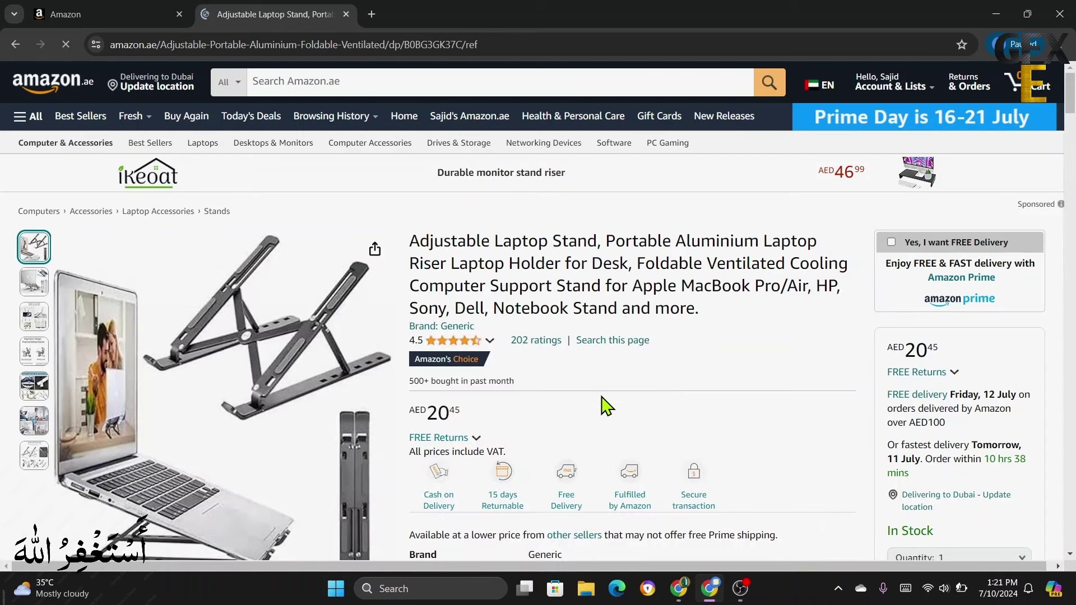
Step: Return to the Seller Central listing form and choose to select another product type instead of the recommended Portable Electronic Device Stand
click(111, 14)
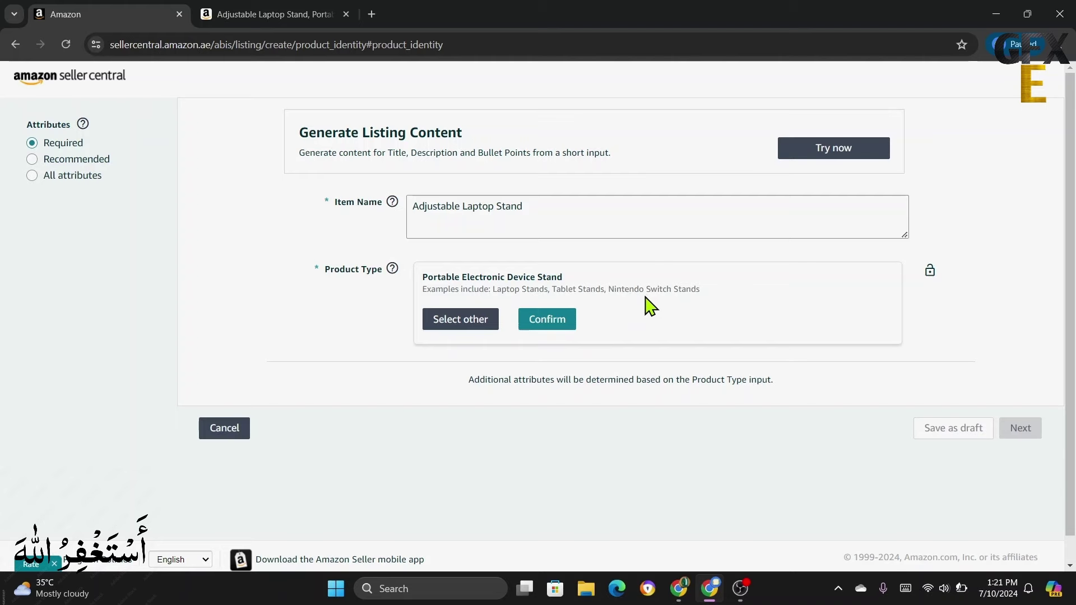
click(264, 17)
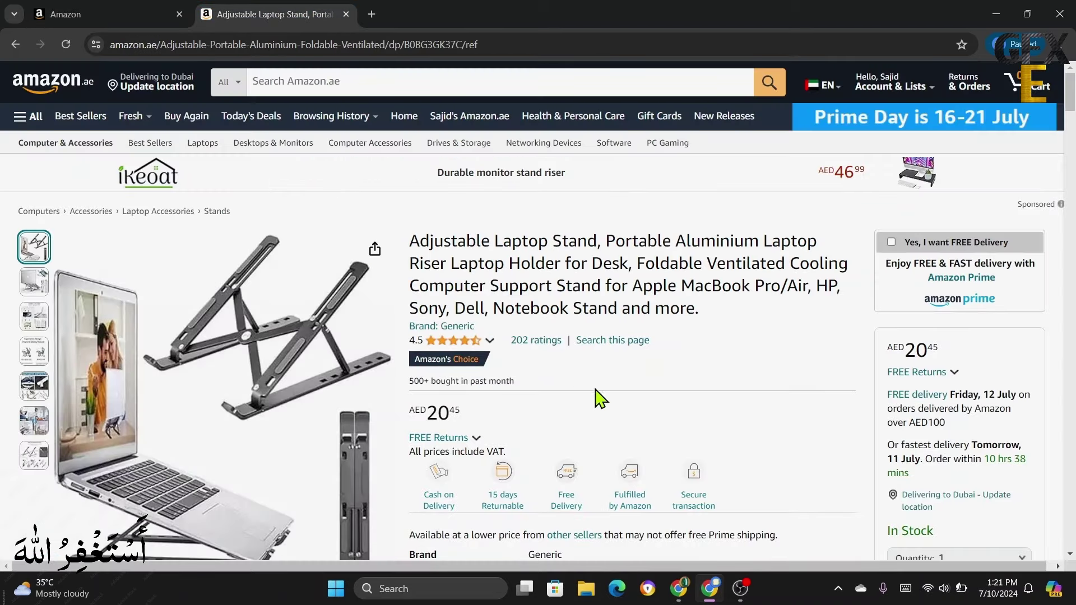
click(118, 15)
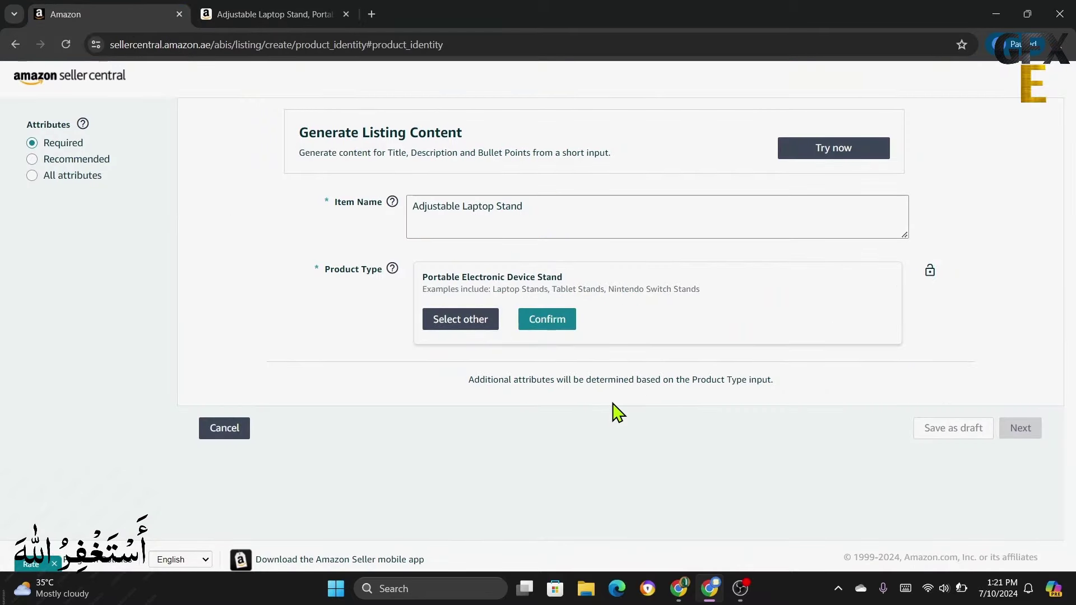
click(458, 321)
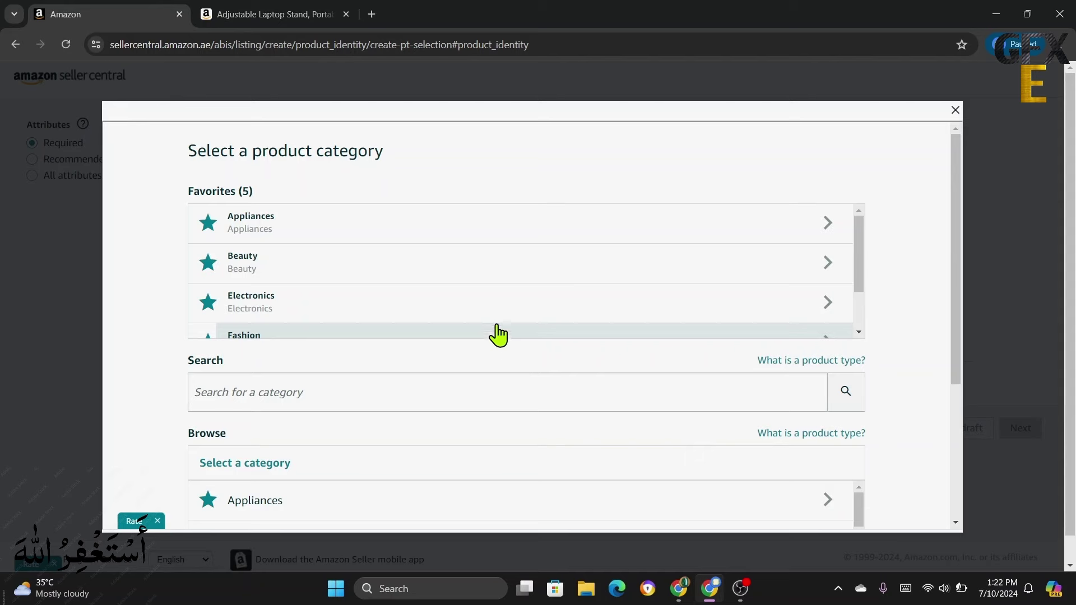
Step: Check the category path on the laptop stand's Amazon.ae page and browse the Seller Central product categories to Computers > Accessories
click(278, 20)
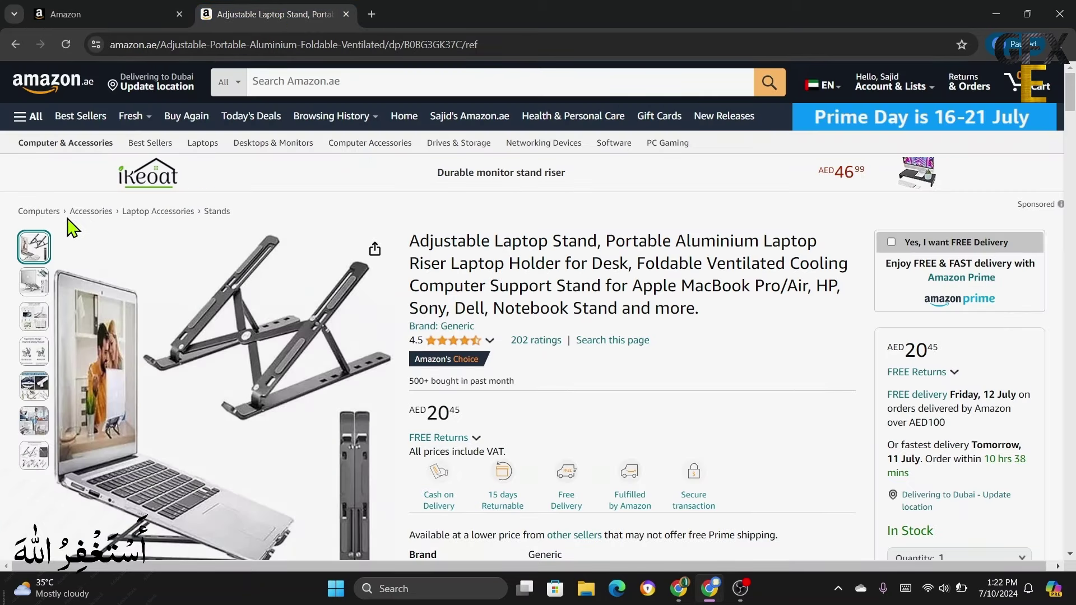
click(117, 23)
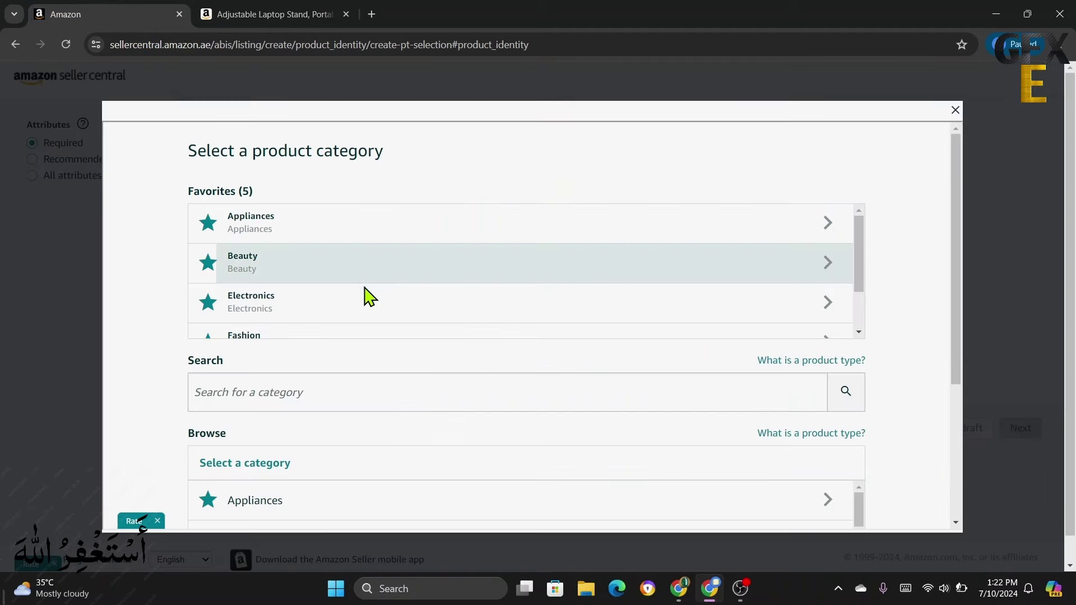
scroll(420, 288, down, 1)
scroll(432, 285, up, 1)
scroll(444, 284, down, 1)
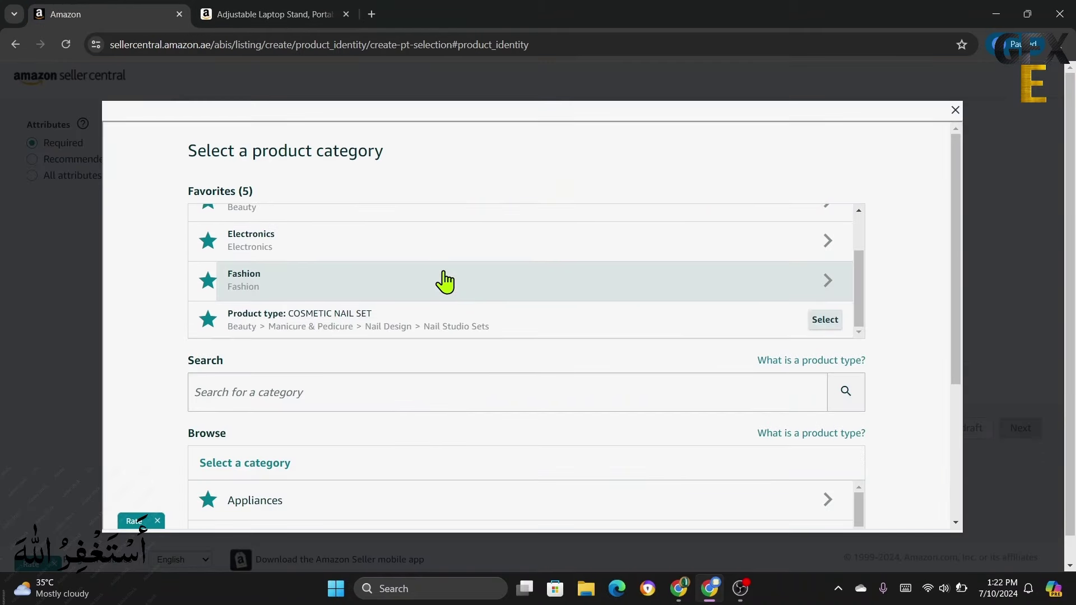
scroll(444, 281, down, 1)
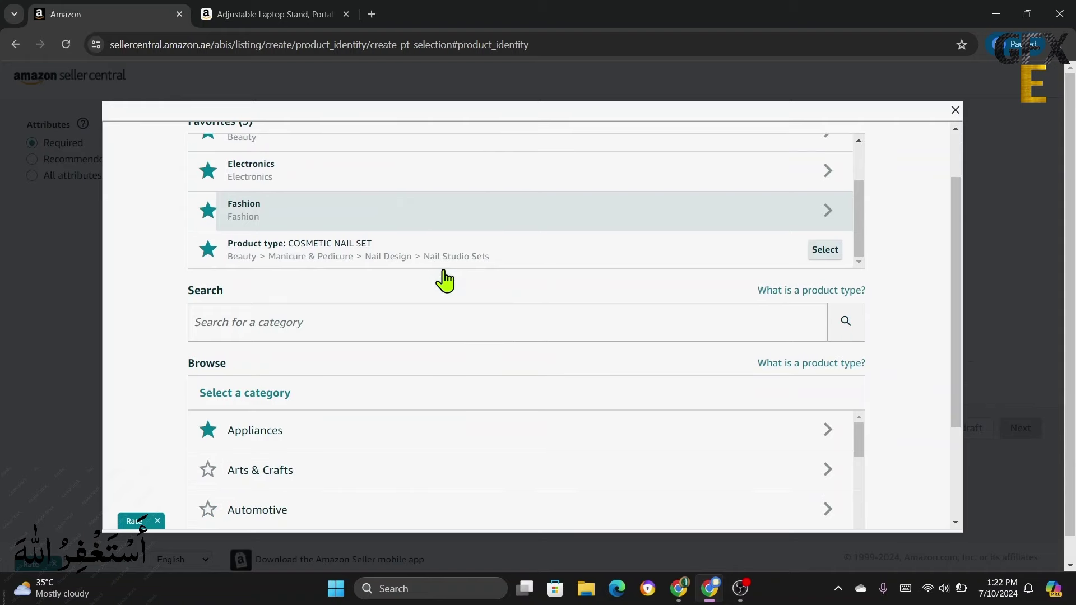
scroll(444, 291, down, 2)
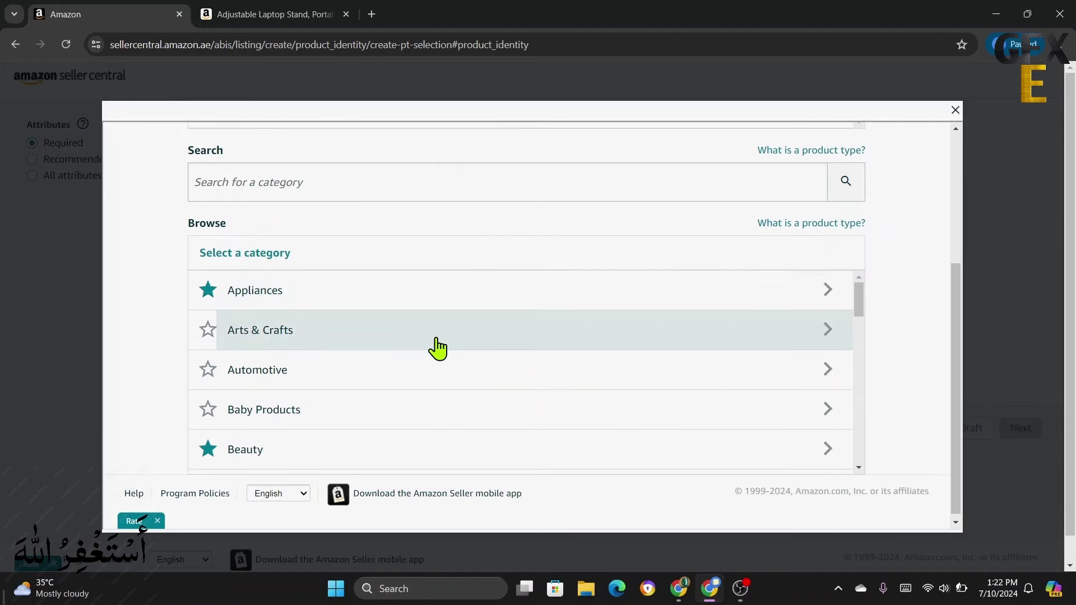
scroll(435, 348, down, 1)
scroll(433, 353, down, 2)
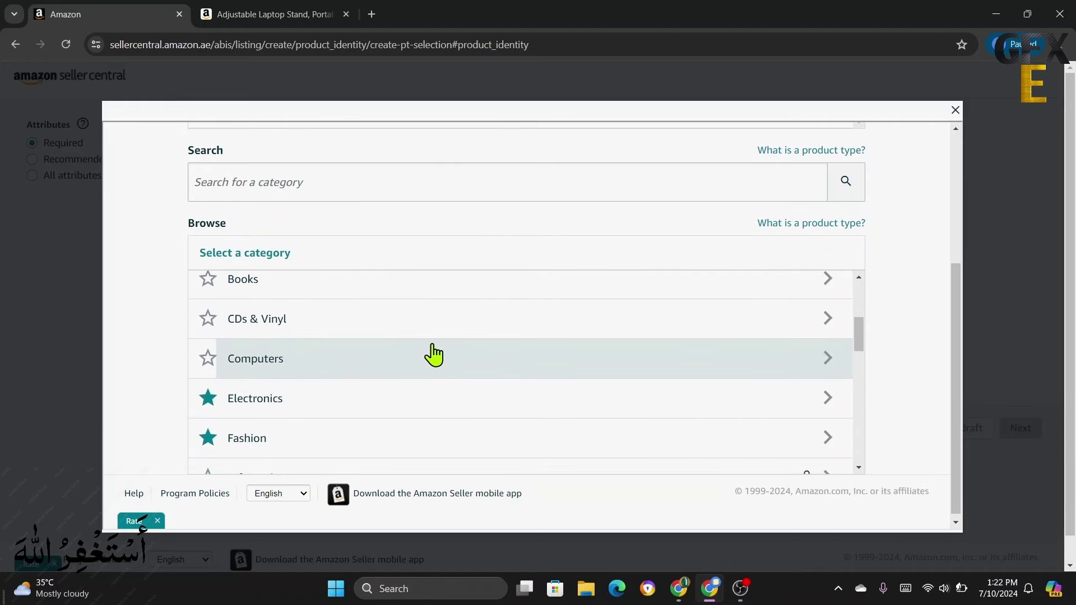
click(329, 366)
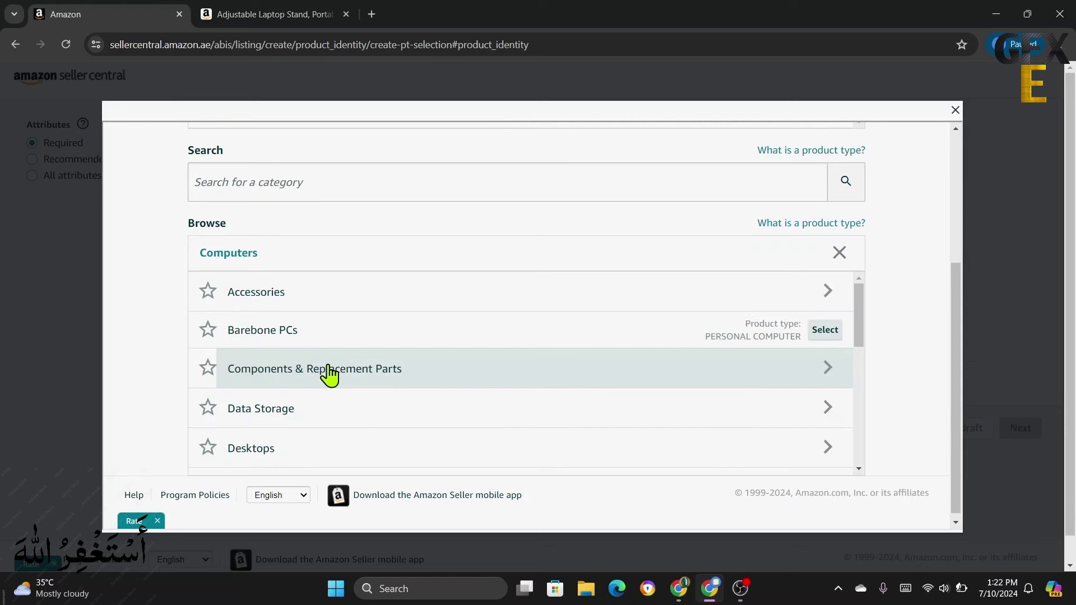
click(355, 300)
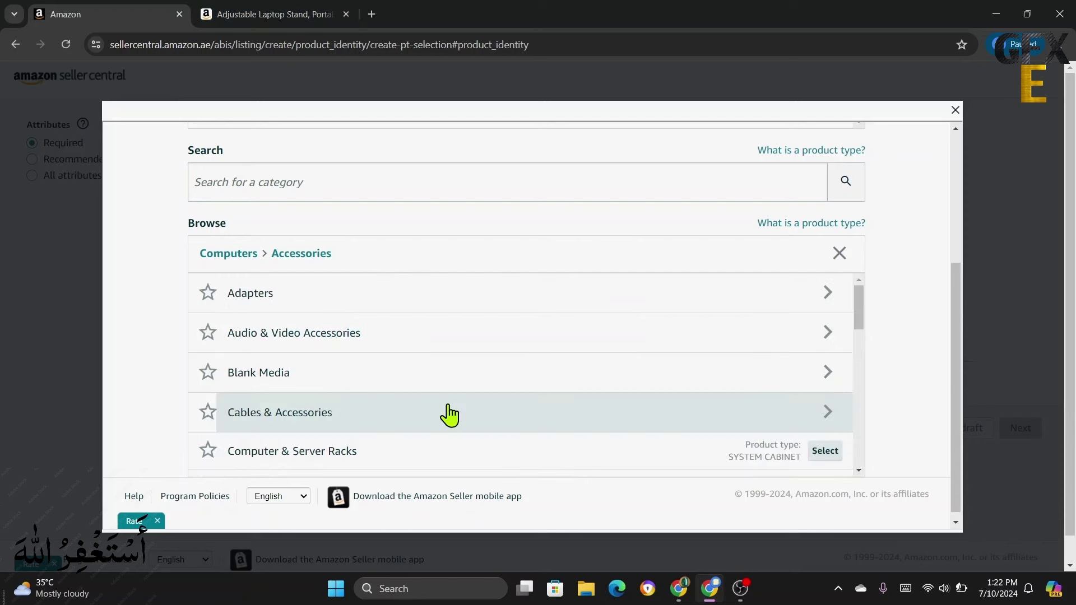
Step: Recheck the category path on Amazon.ae and select Stands under Laptop Accessories as the listing's product category
click(275, 14)
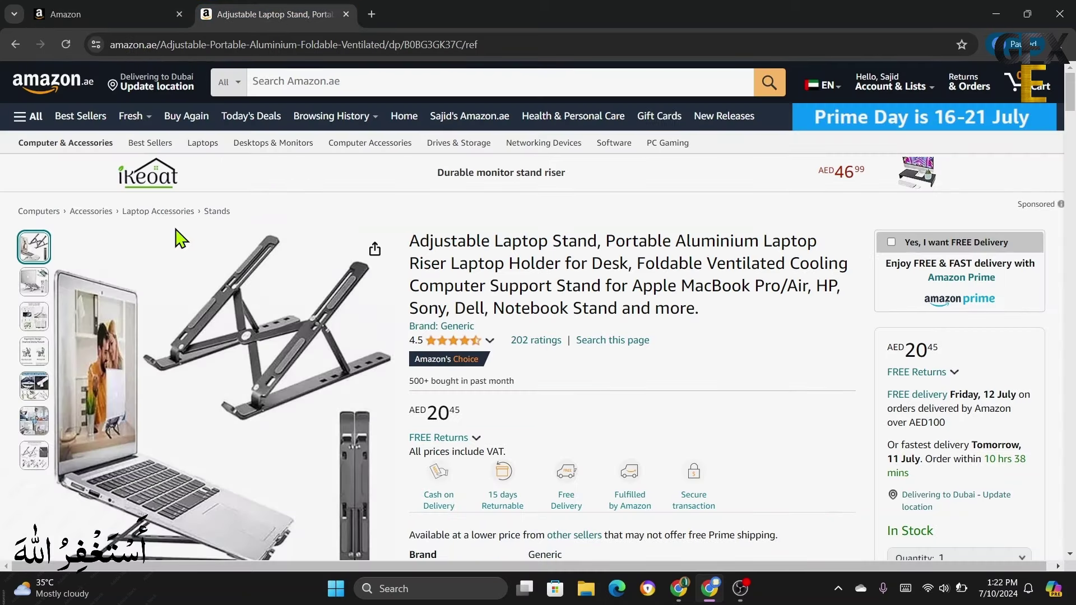
click(104, 17)
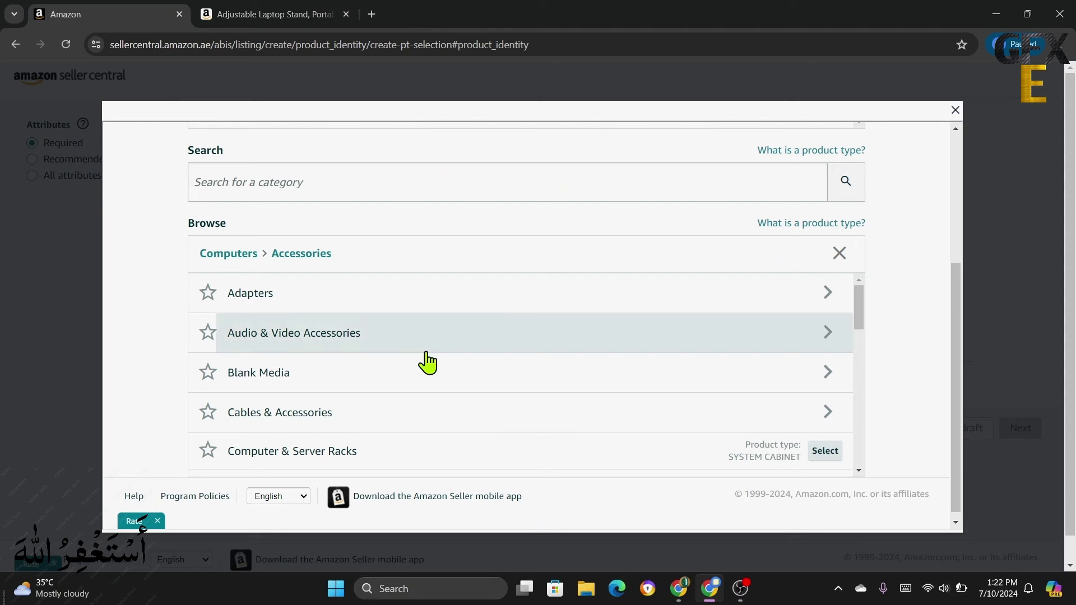
scroll(456, 365, down, 1)
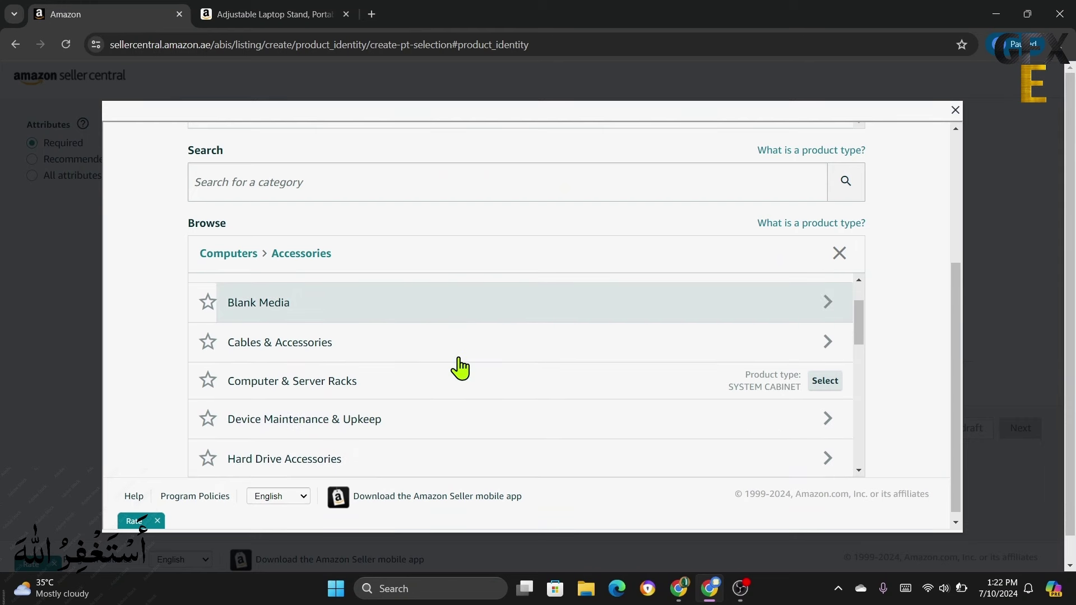
scroll(456, 383, down, 2)
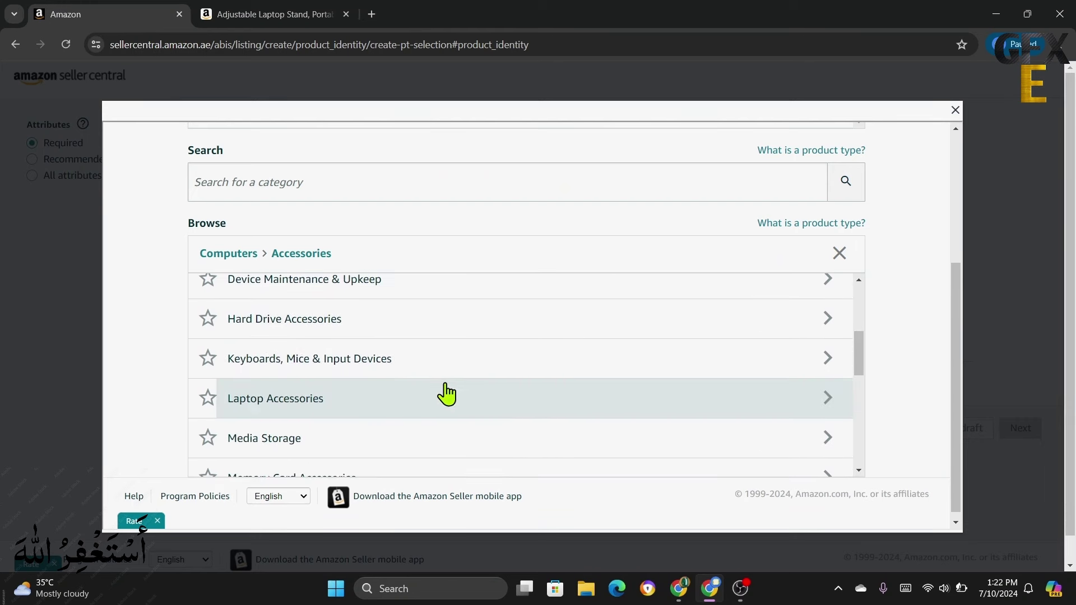
click(344, 402)
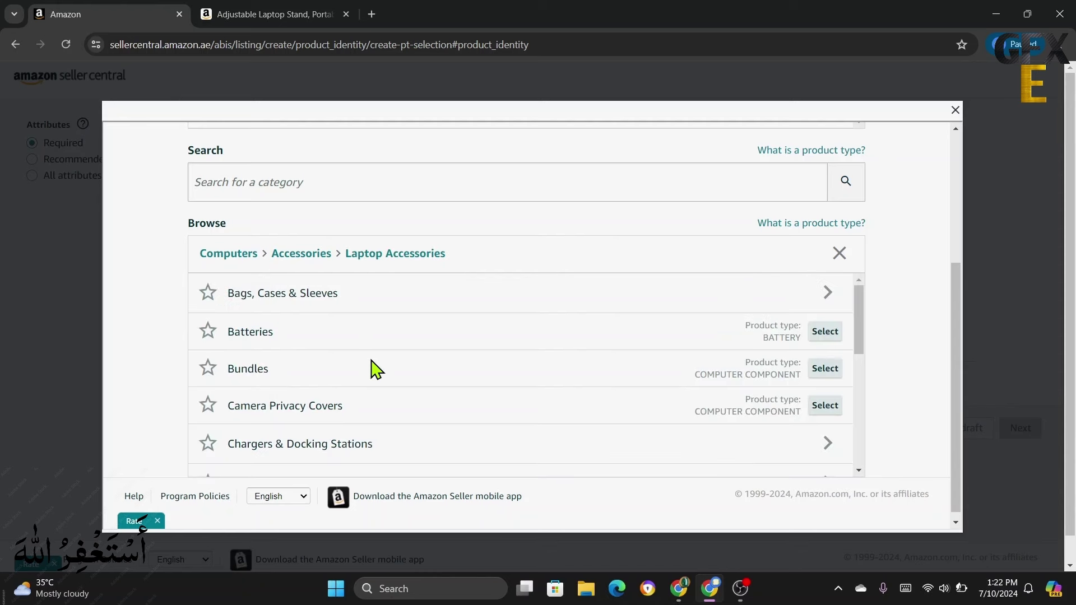
scroll(391, 389, down, 5)
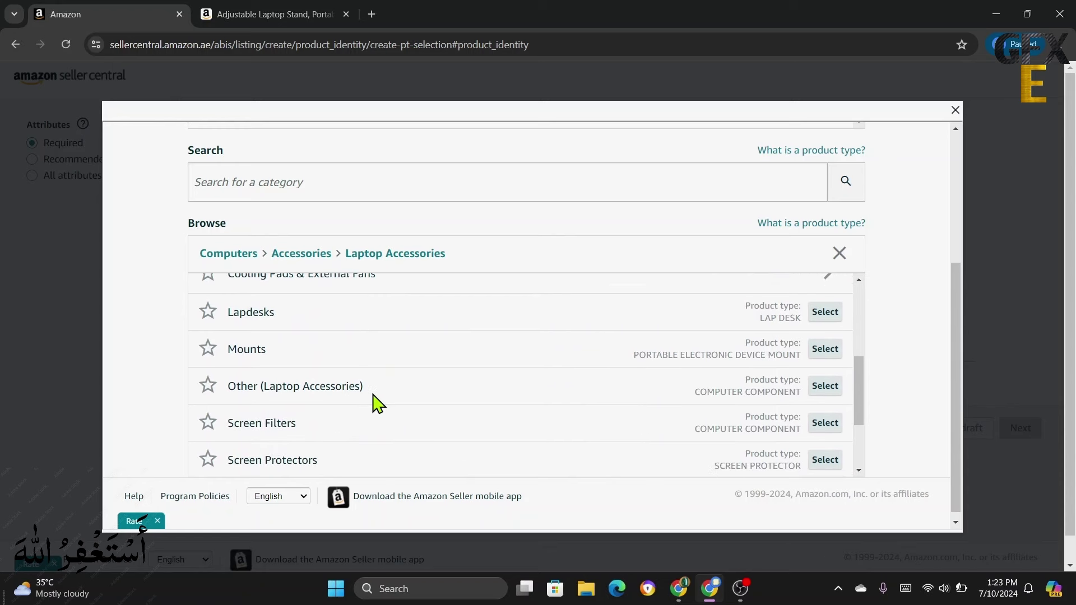
scroll(374, 401, down, 4)
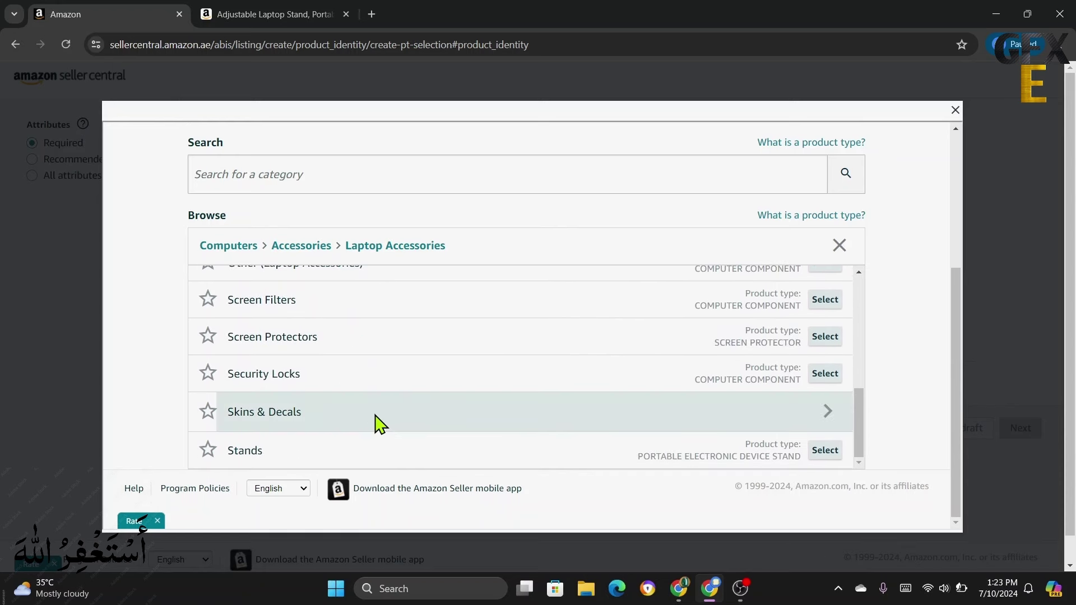
click(824, 454)
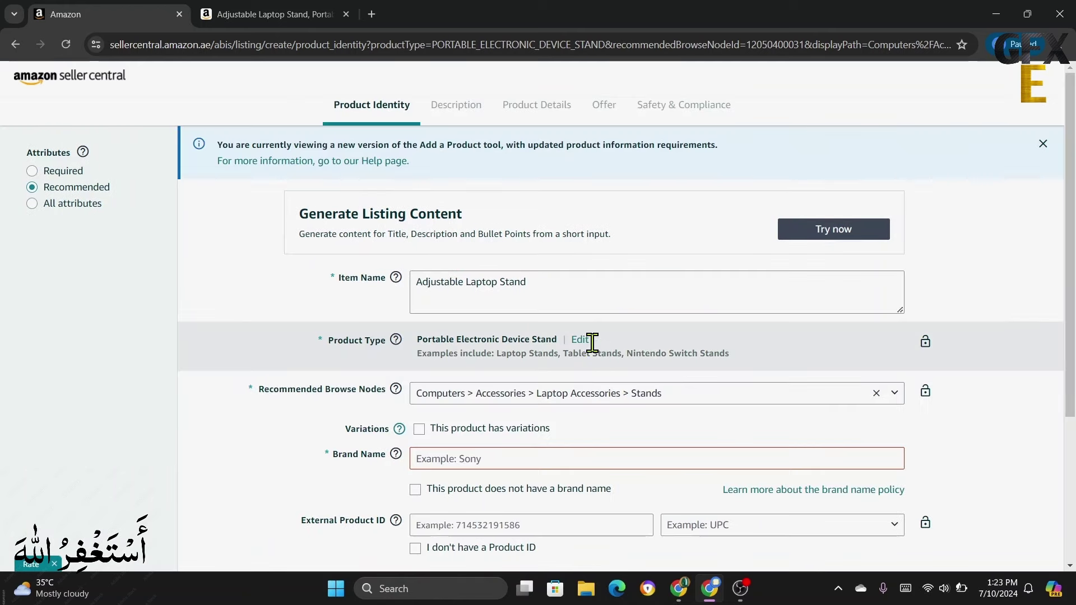
Step: Clear the text "Adjustable Laptop Stand" from the listing's item name
click(542, 281)
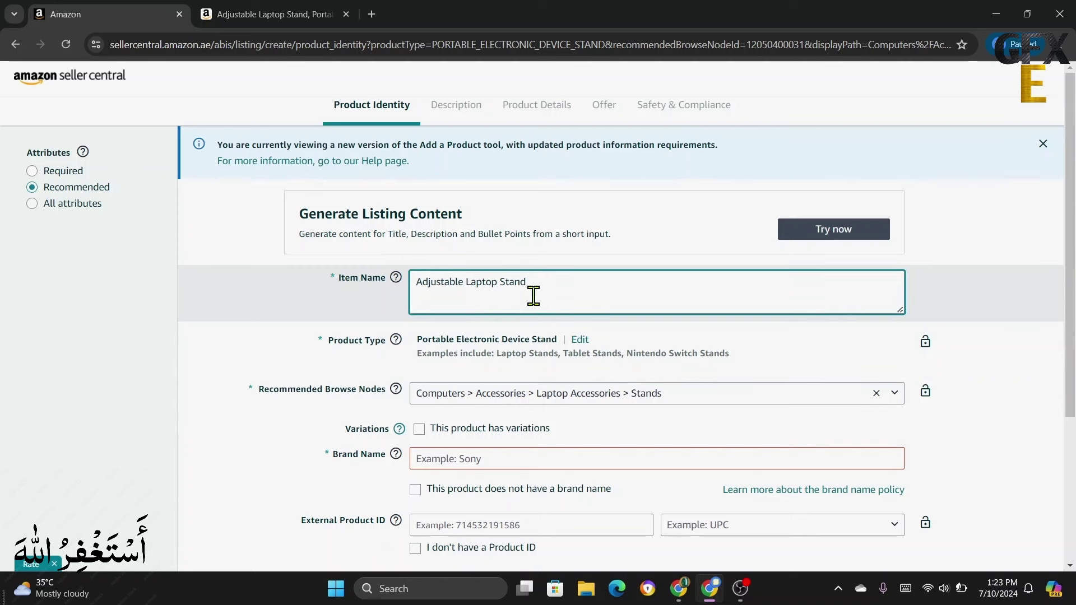
drag(536, 285, 415, 288)
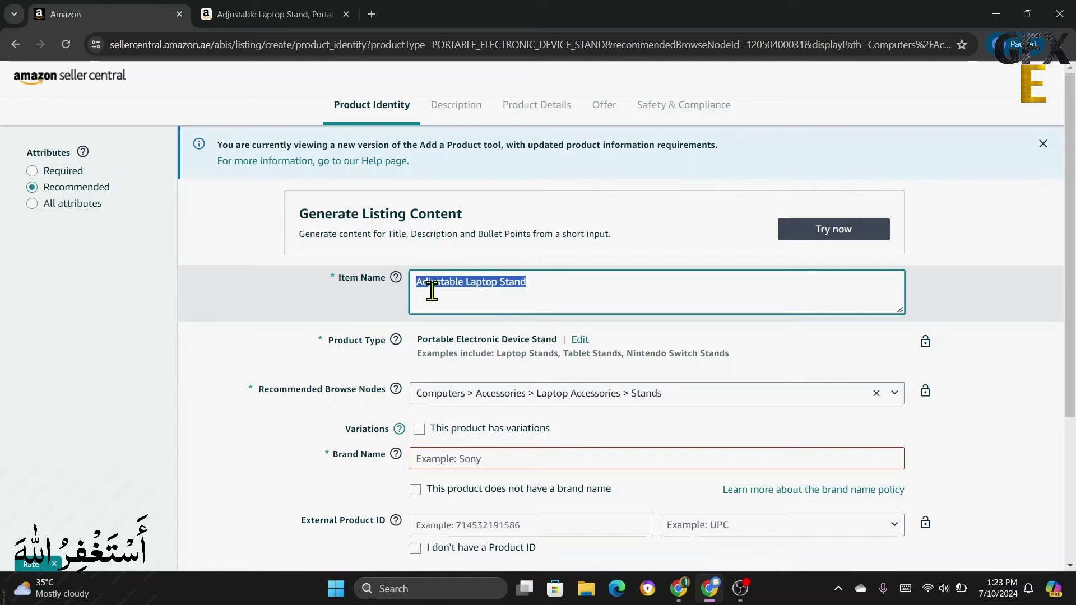
key(BackSpace)
Step: Copy the Amazon.ae product title from "Adjustable Laptop Stand" through "Apple MacBook Pro/Air, HP, Sony," and paste it as the listing's item name
click(271, 15)
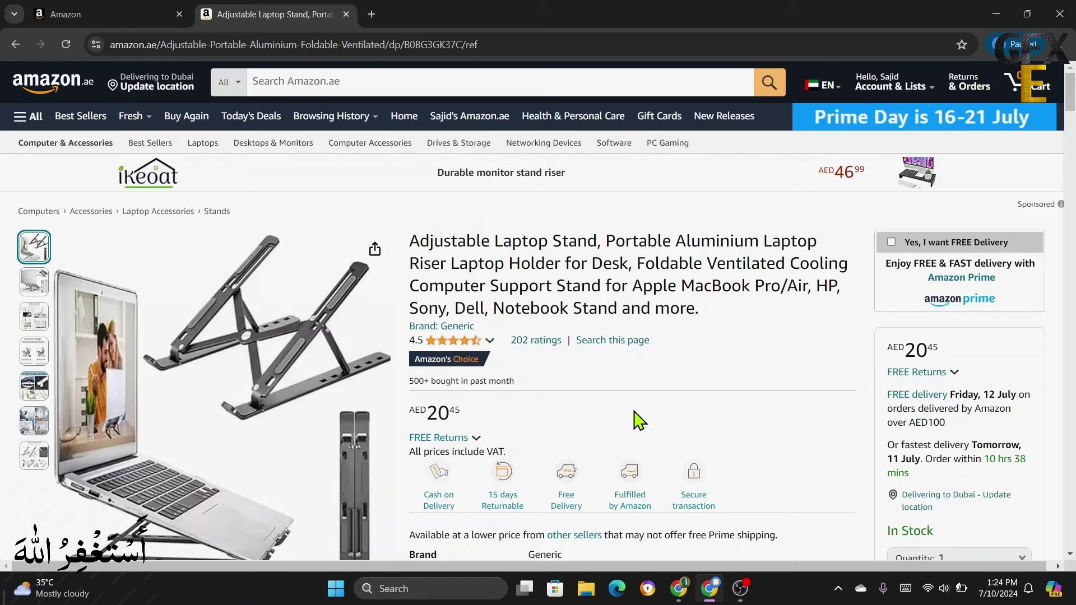
scroll(639, 421, down, 12)
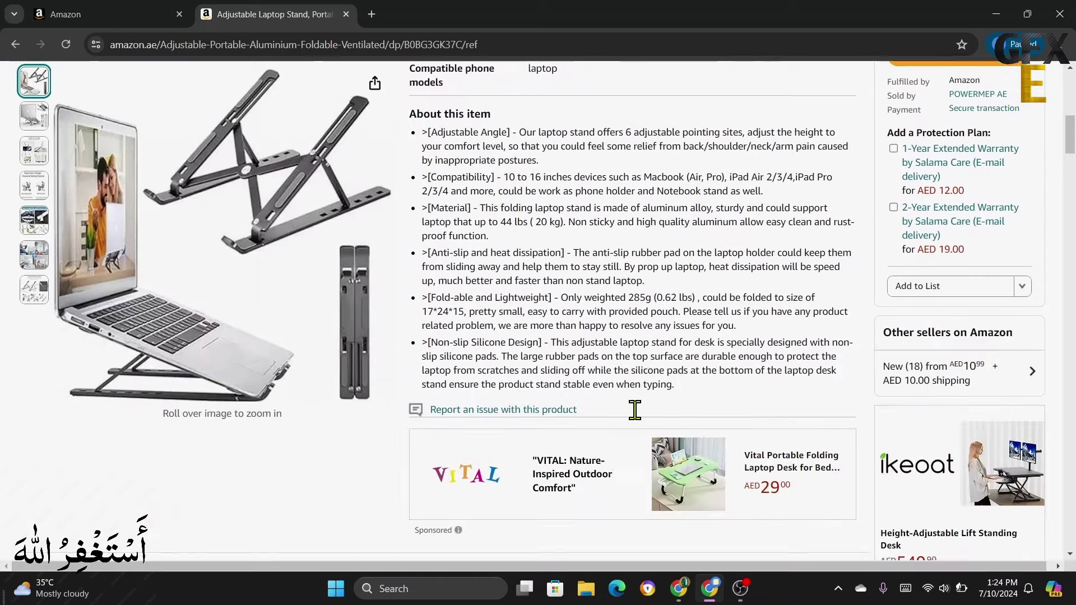
scroll(636, 410, down, 5)
scroll(636, 415, up, 15)
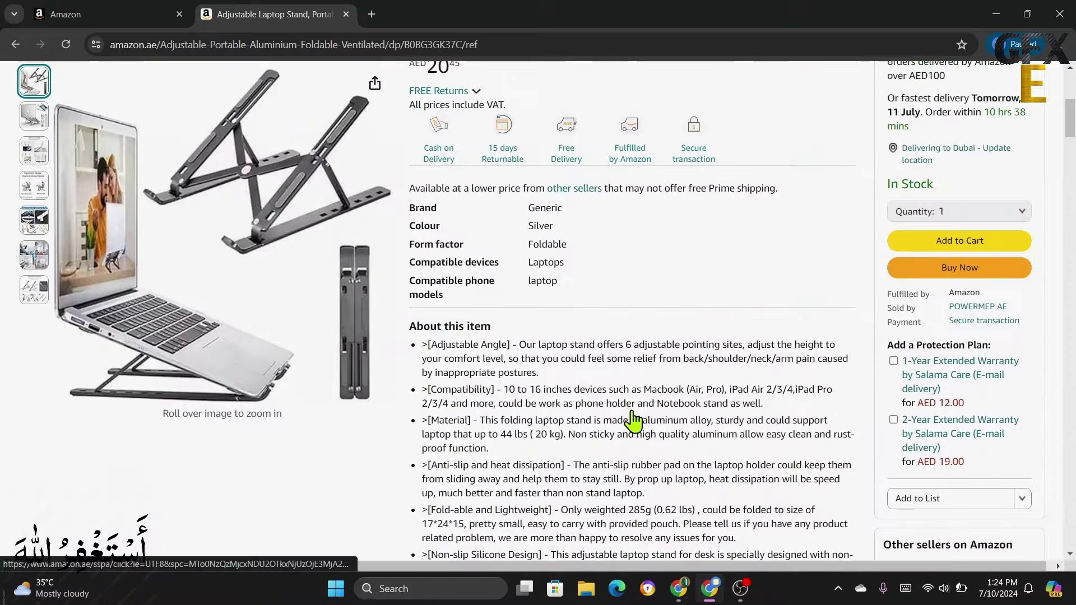
scroll(634, 421, up, 3)
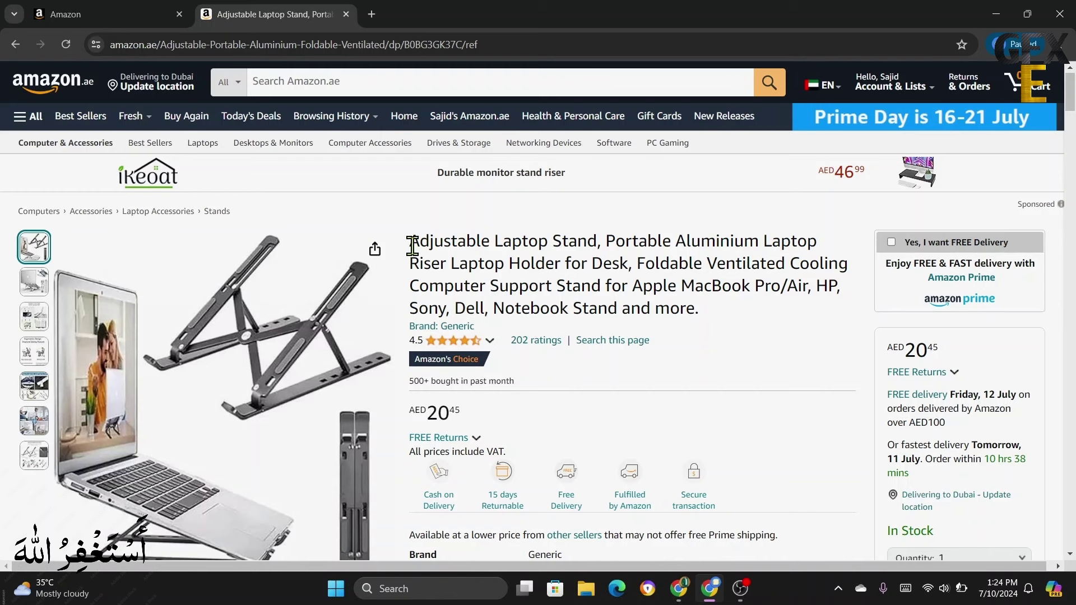
drag(411, 245, 790, 263)
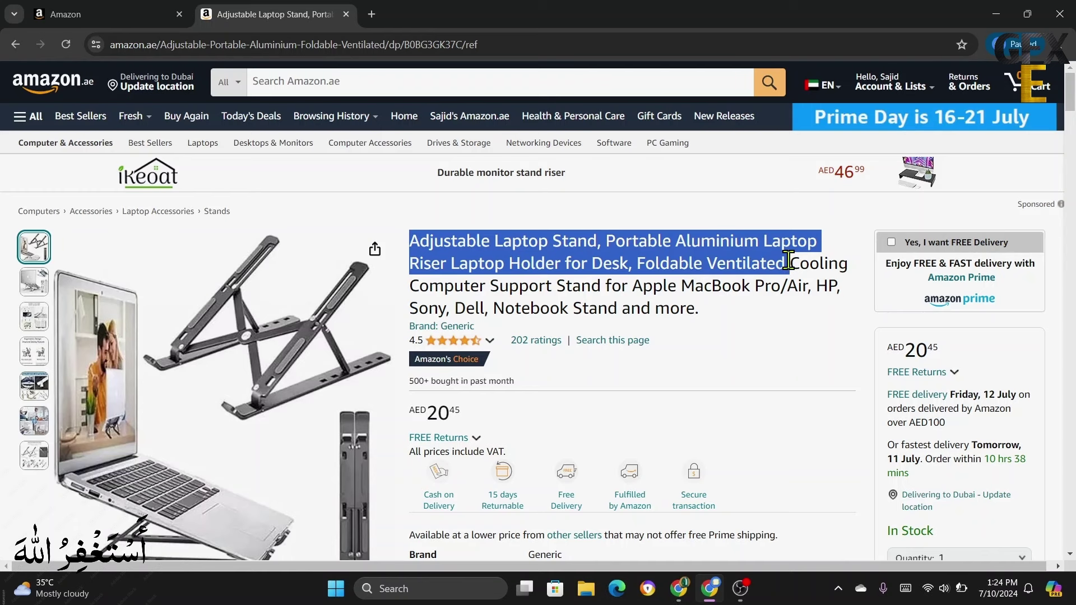
drag(789, 261, 451, 308)
right_click(501, 259)
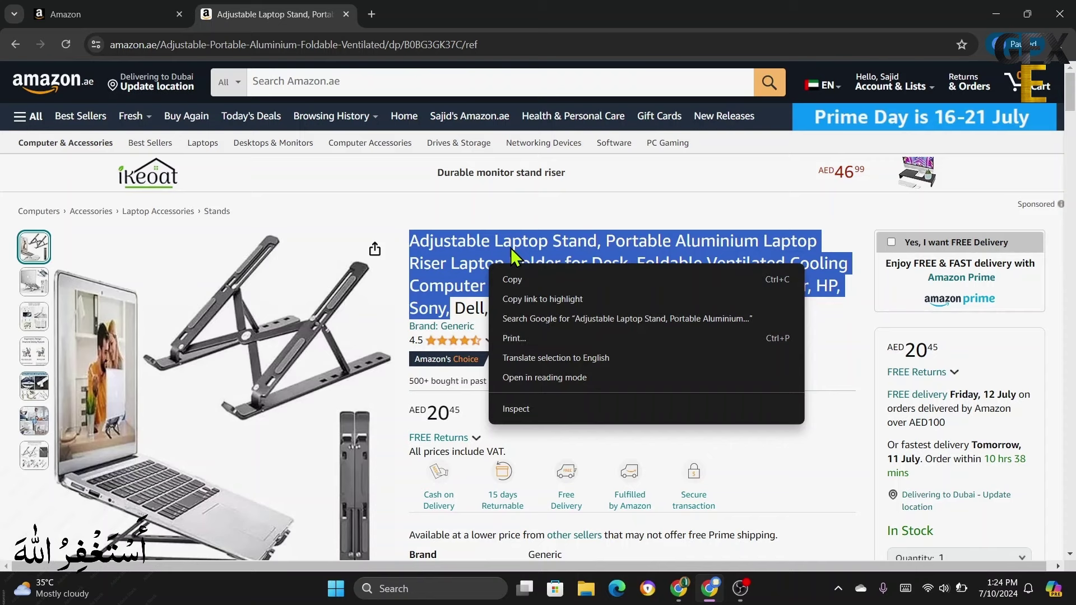
click(527, 279)
click(104, 10)
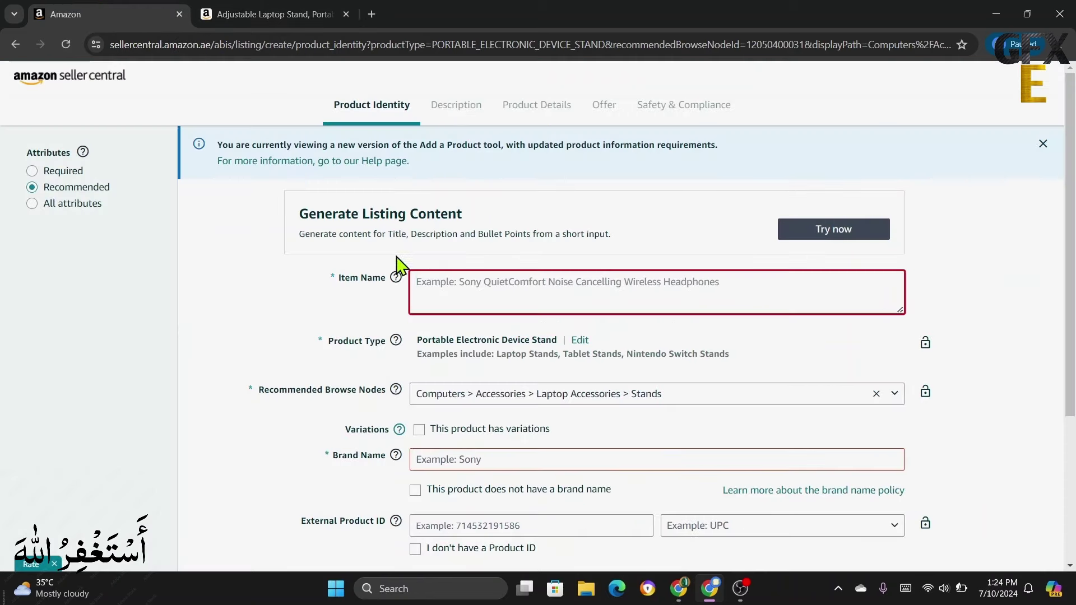
right_click(449, 283)
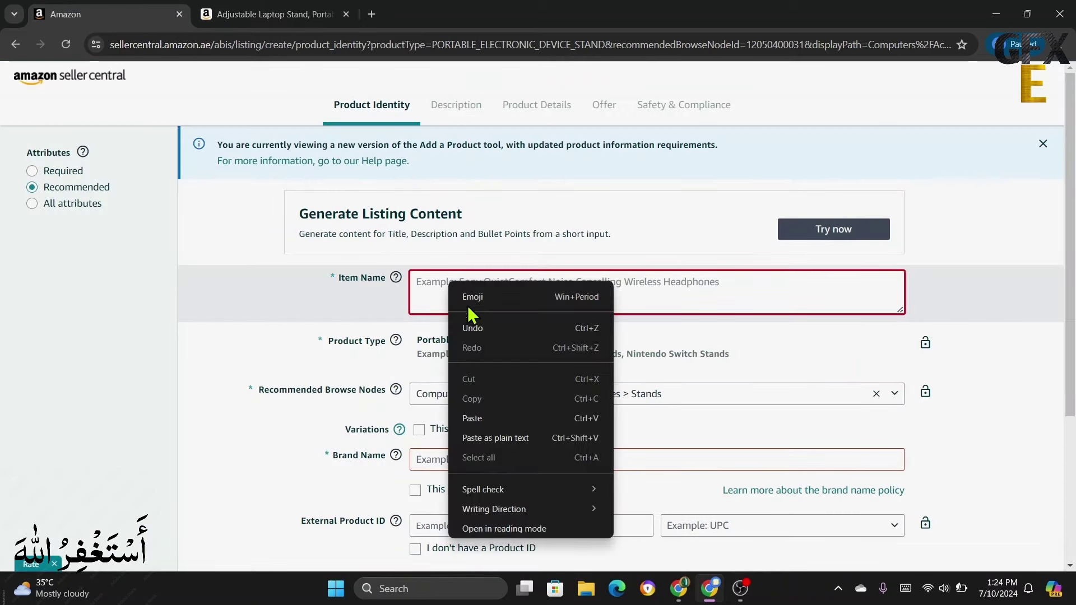
click(480, 418)
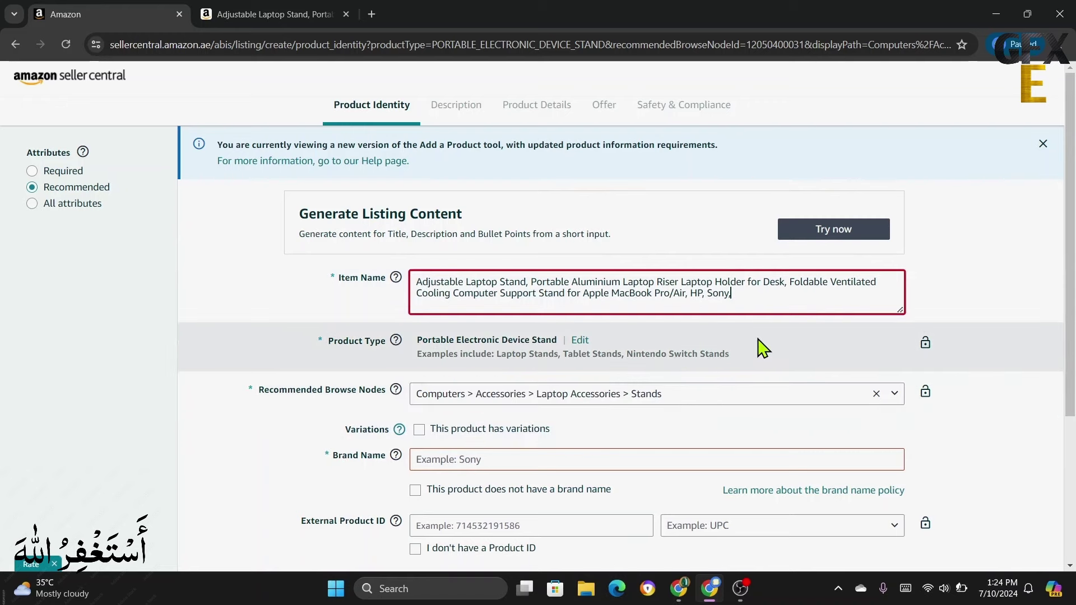
Step: Limit the listing form to the Required attributes
scroll(760, 347, down, 3)
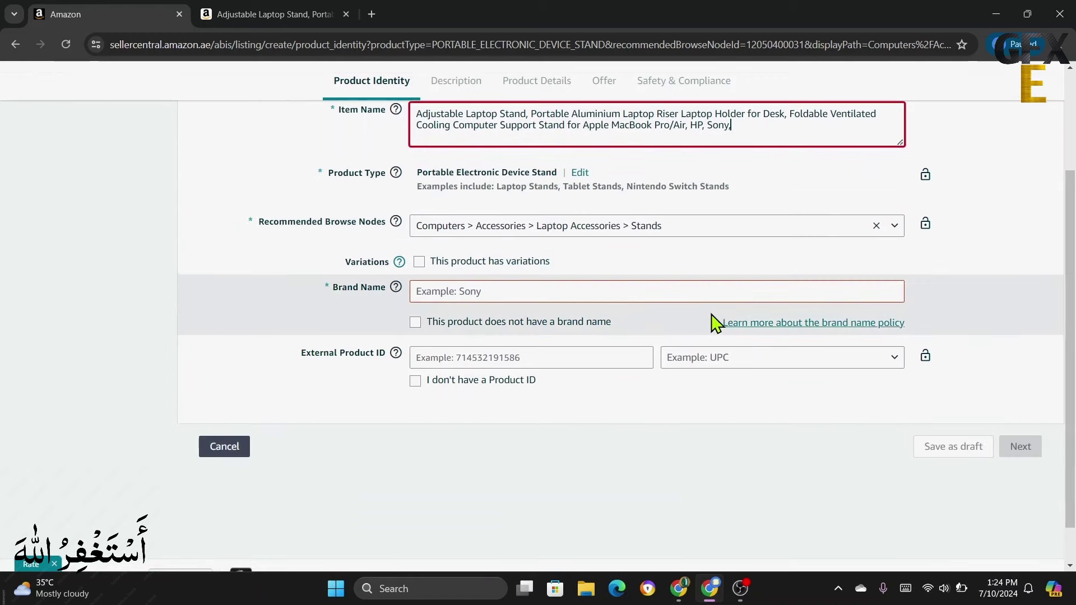
scroll(685, 318, up, 3)
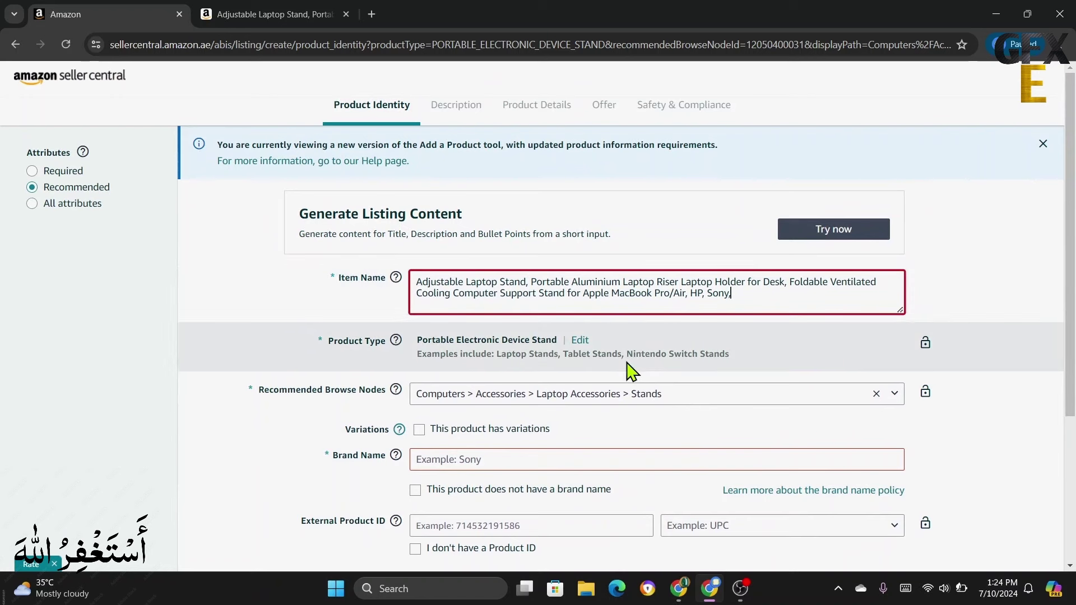
click(32, 172)
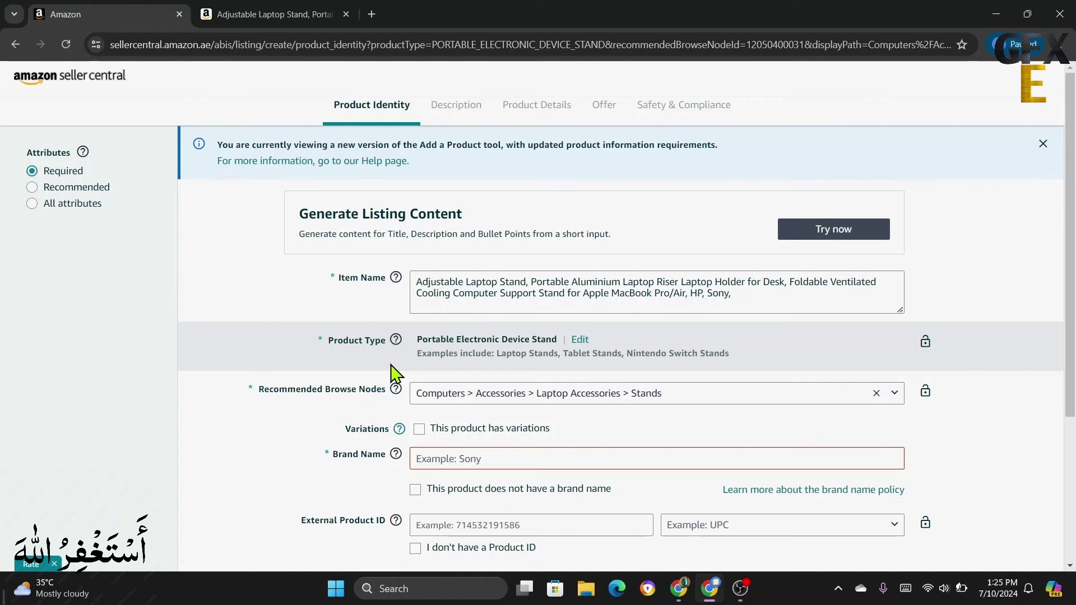
Step: Mark the product as having no brand name and no product ID, and continue to the Description section
scroll(391, 372, down, 2)
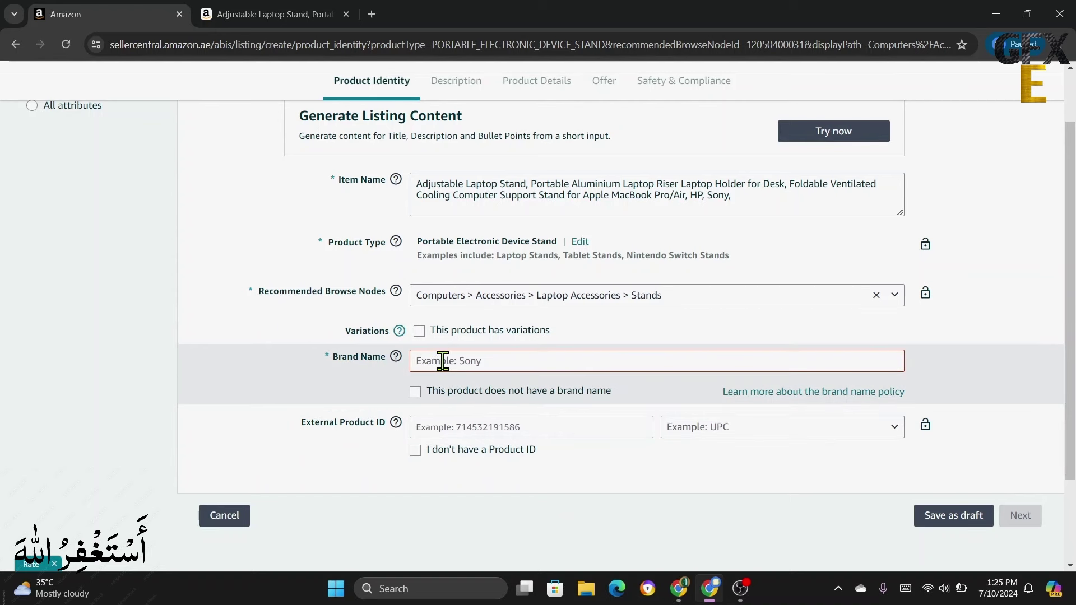
click(415, 393)
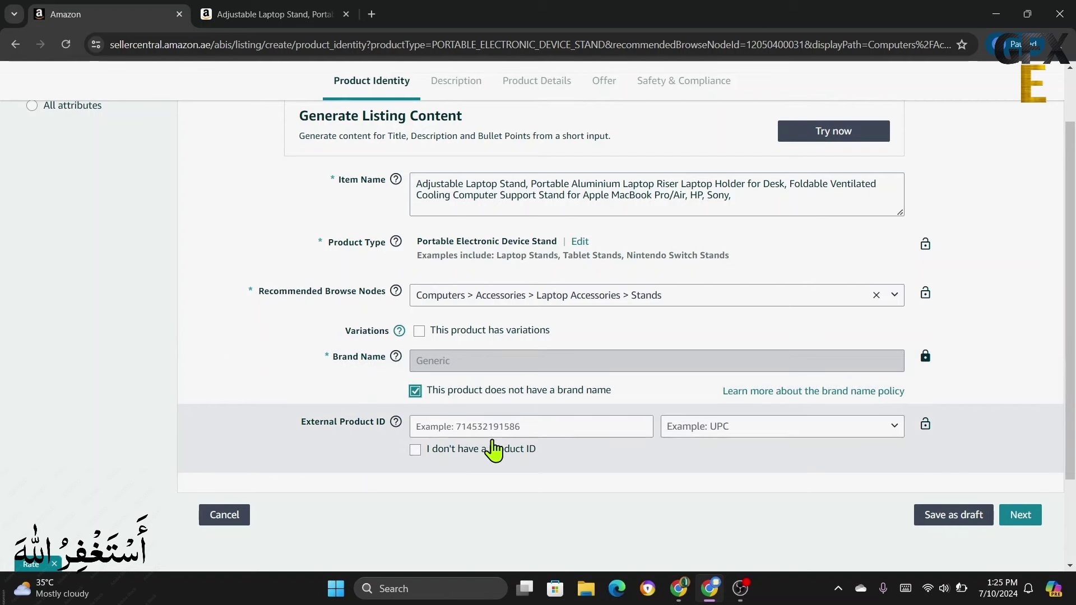
click(415, 450)
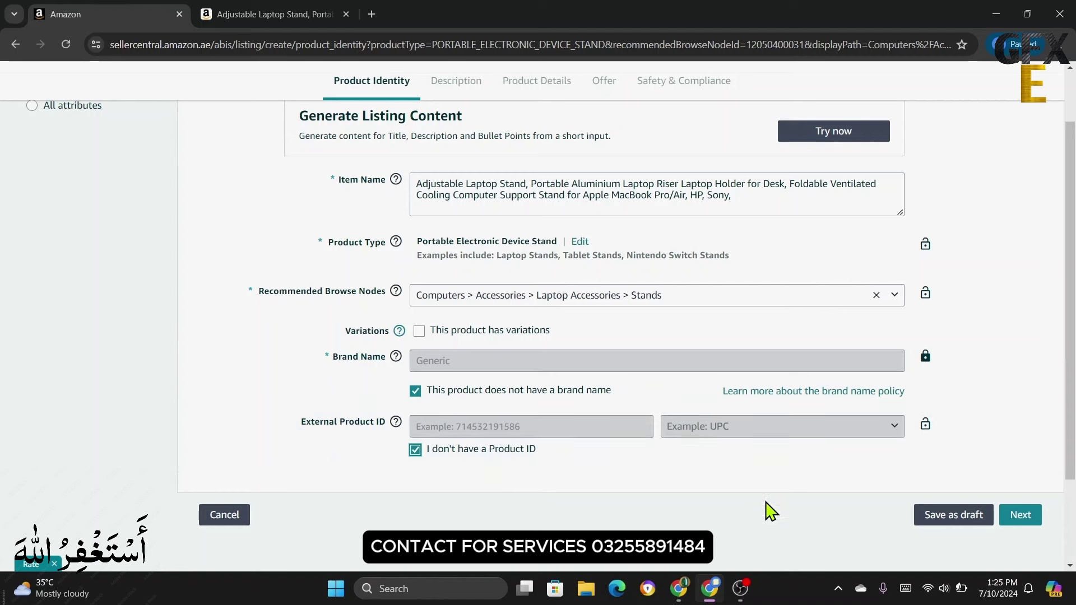
click(1021, 516)
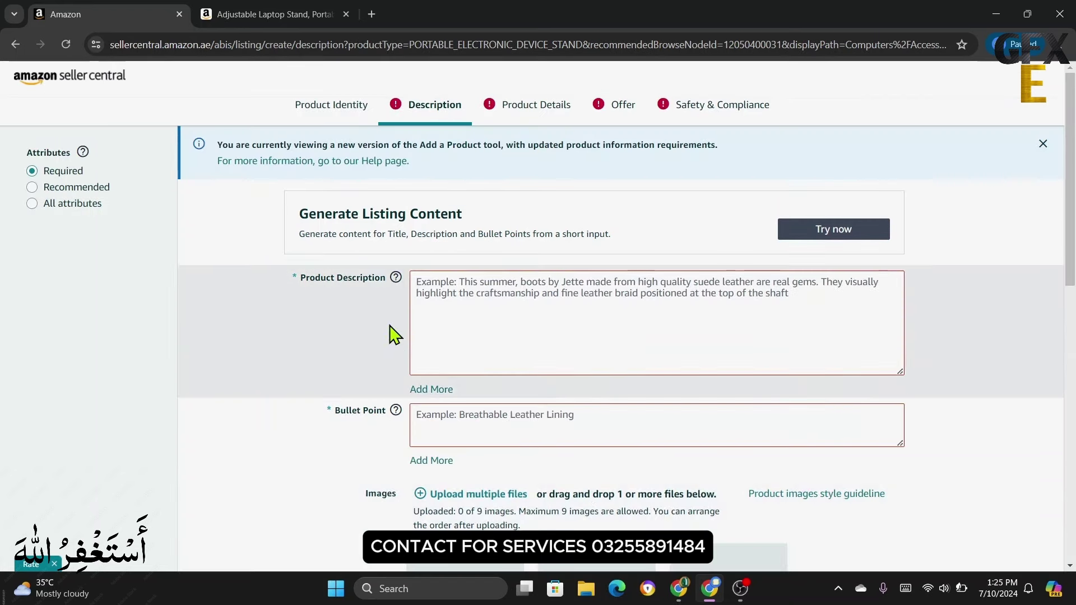
Step: Copy the product description on the Amazon.ae laptop stand page from "Laptop users are often found" through "adjustable laptop holder:"
click(436, 286)
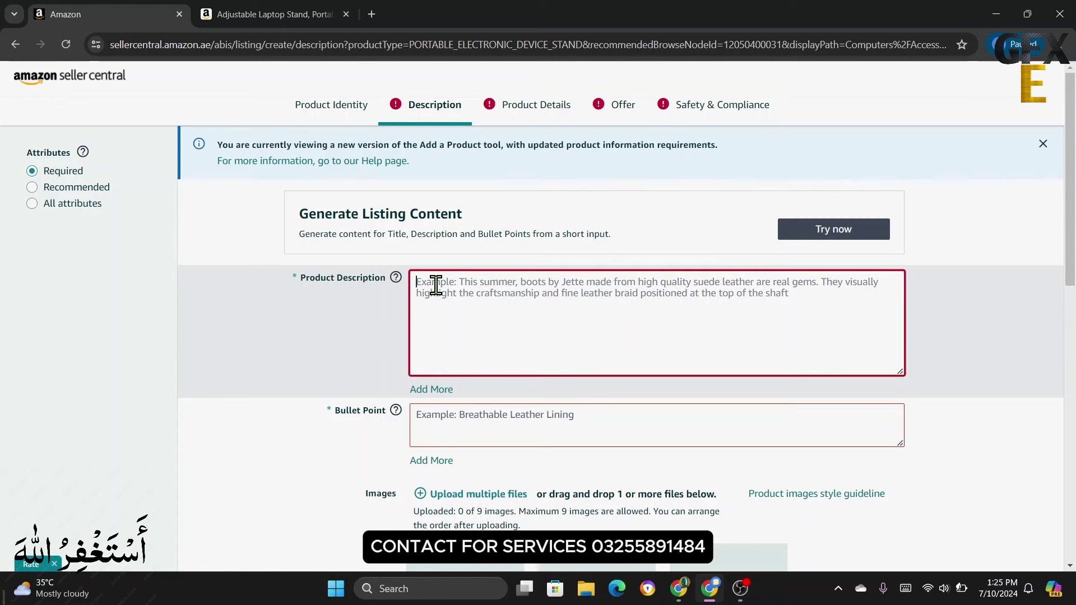
click(283, 15)
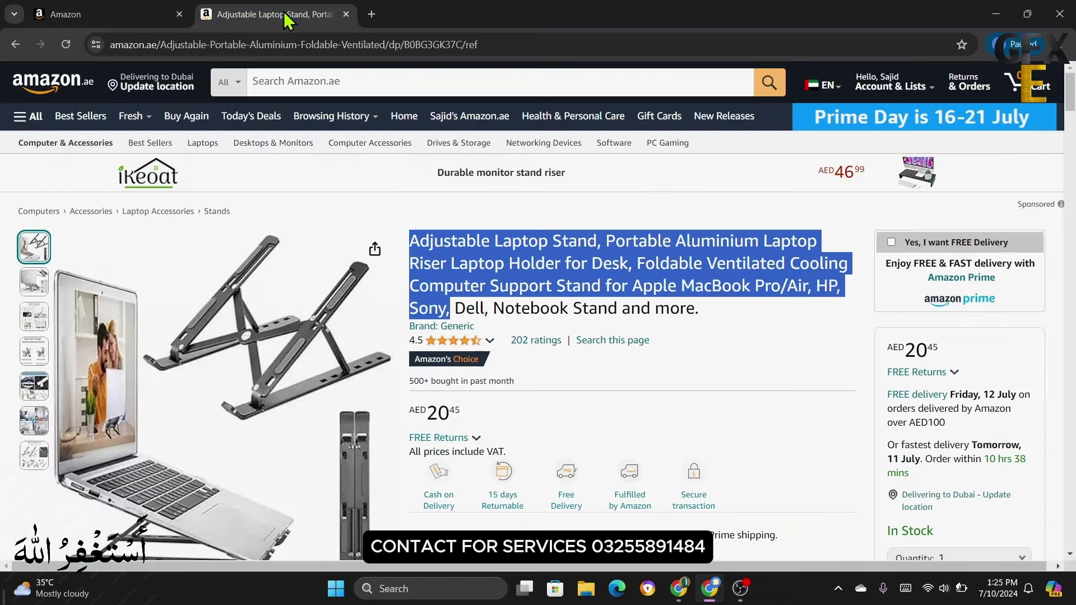
click(642, 387)
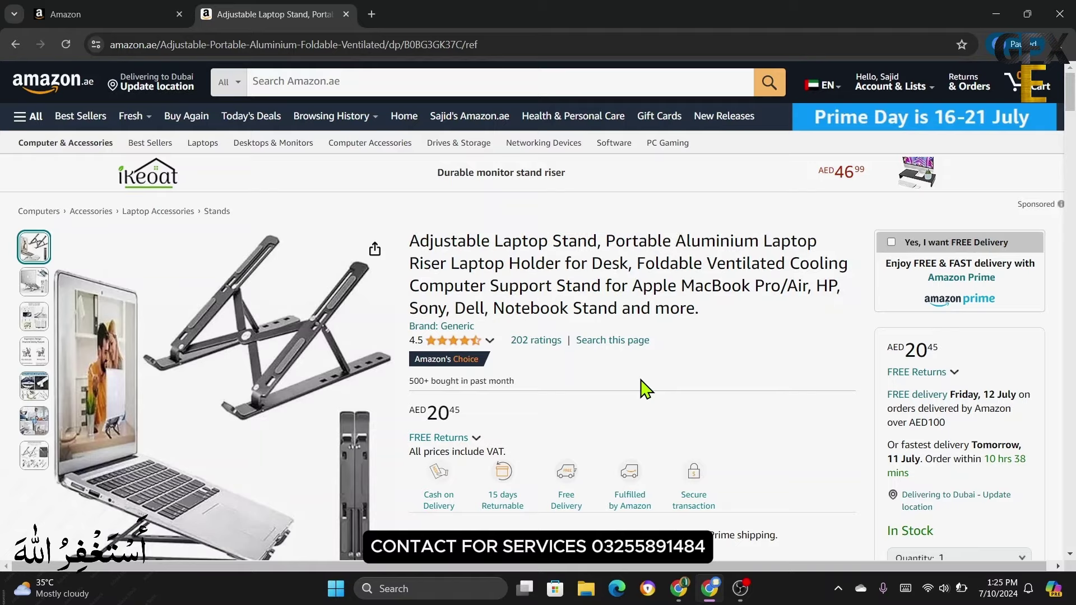
scroll(584, 378, down, 6)
scroll(584, 381, down, 15)
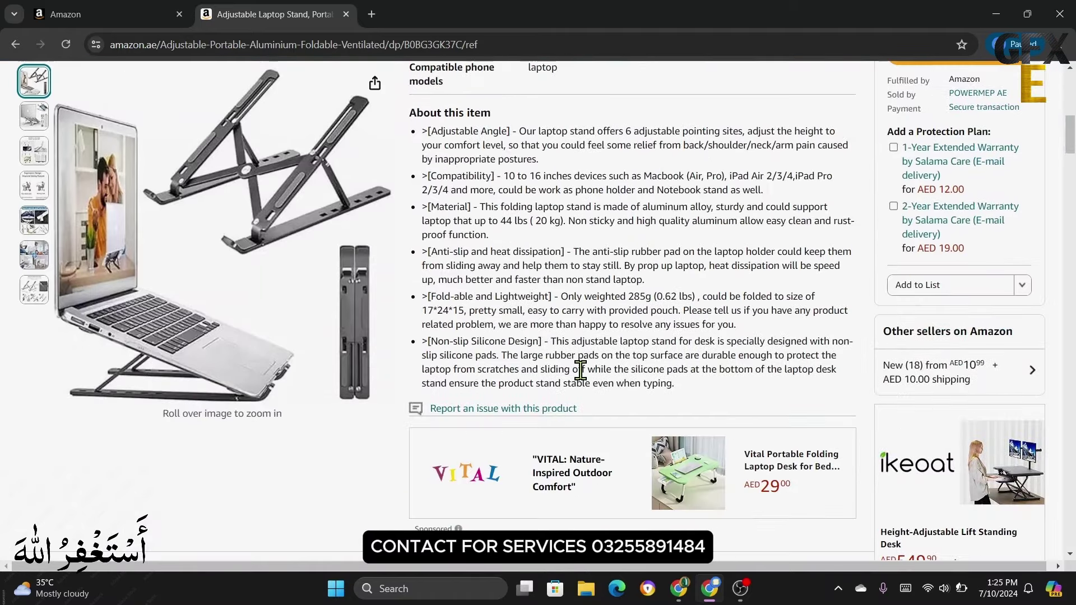
scroll(582, 382, down, 10)
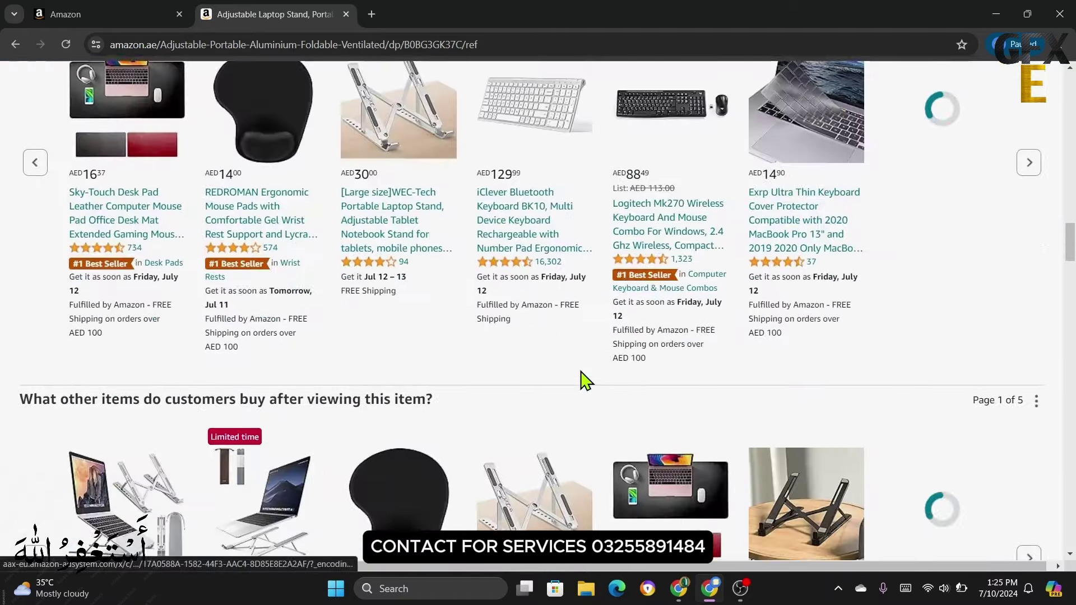
scroll(582, 382, down, 7)
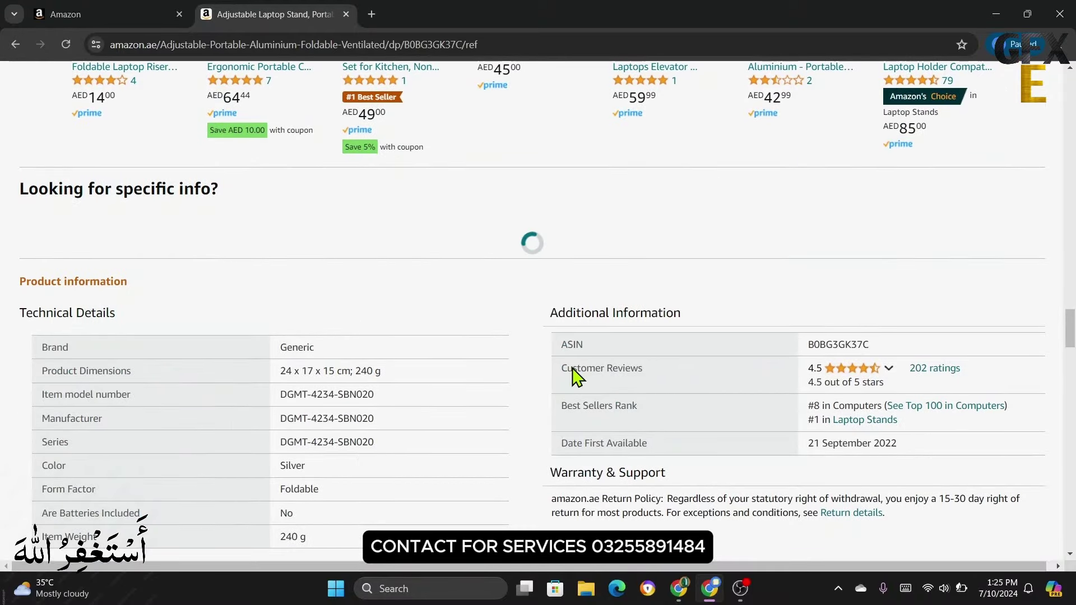
scroll(561, 376, down, 5)
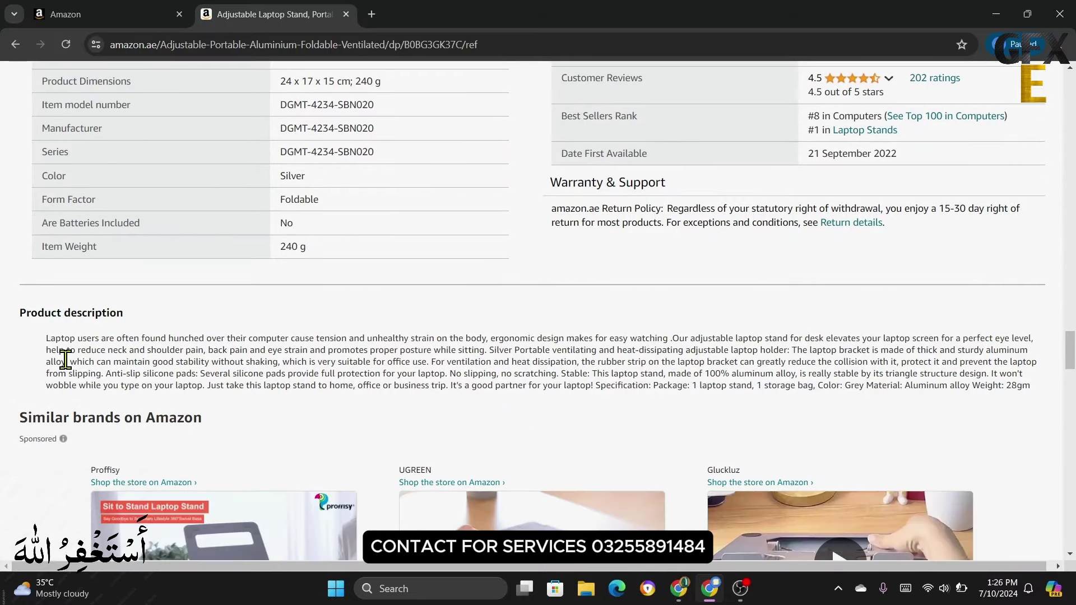
drag(45, 342, 783, 351)
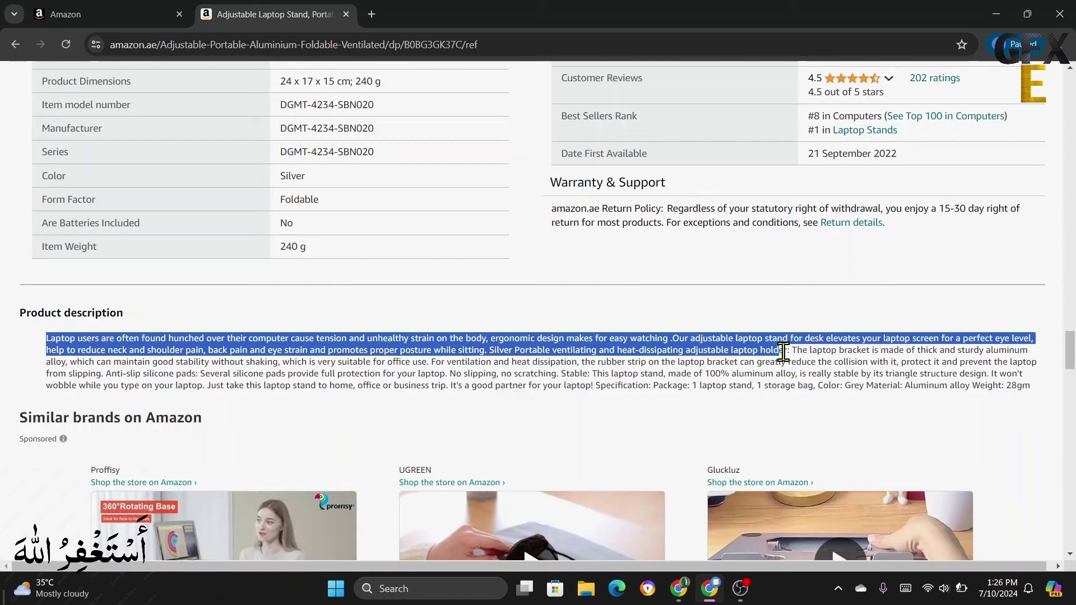
right_click(719, 343)
click(769, 354)
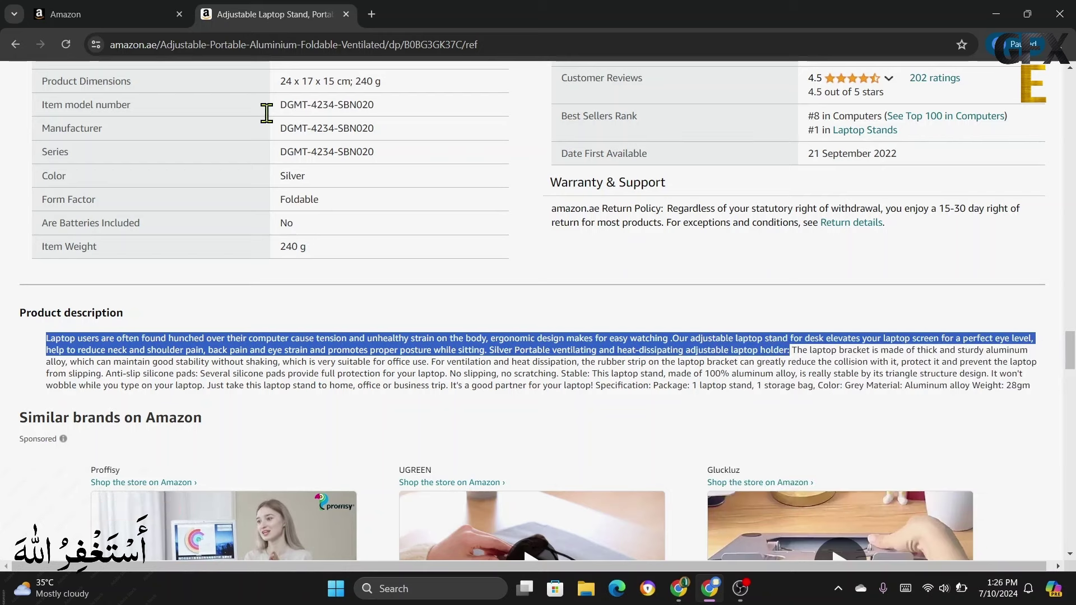
Step: Paste the copied text into the Product Description of the Seller Central listing
click(106, 11)
click(440, 284)
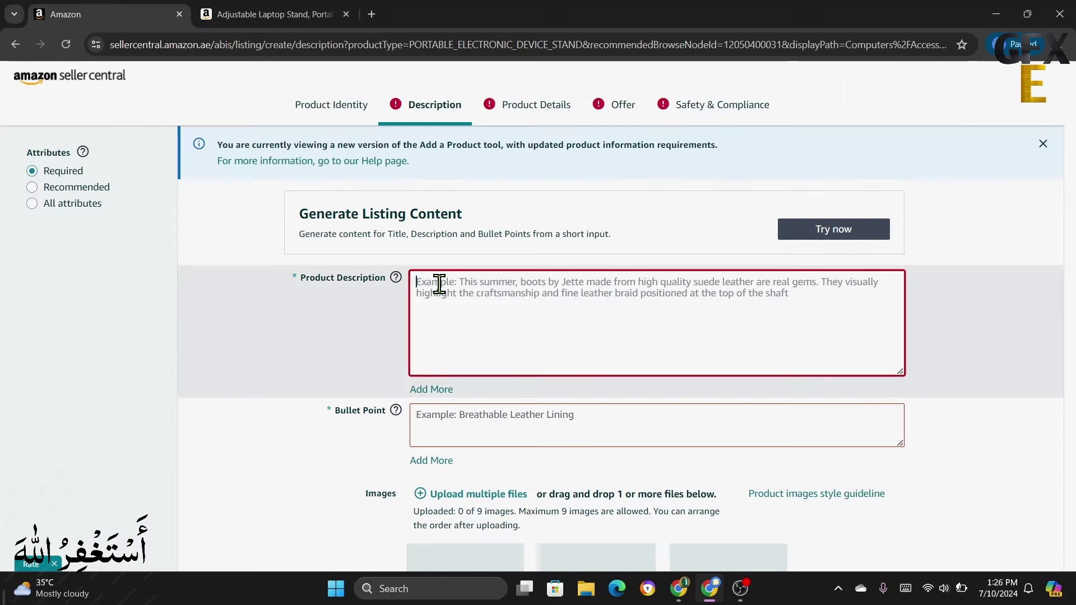
right_click(440, 284)
click(476, 421)
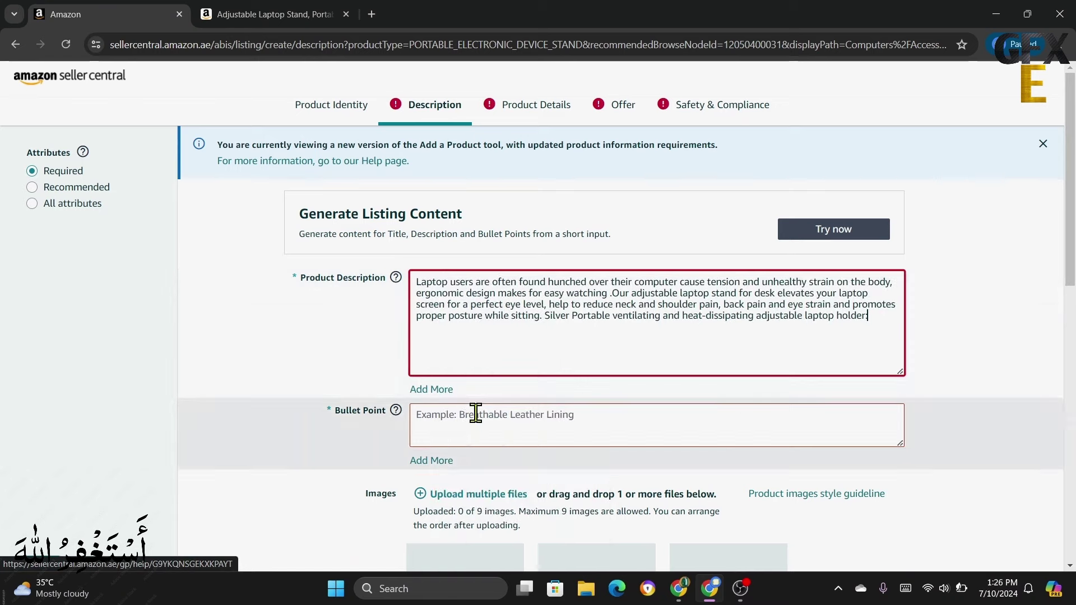
Step: Copy the Amazon.ae description from "This laptop stand, made of 100% aluminum alloy" through "Weight: 28gm" and append it to the listing's Product Description
click(275, 14)
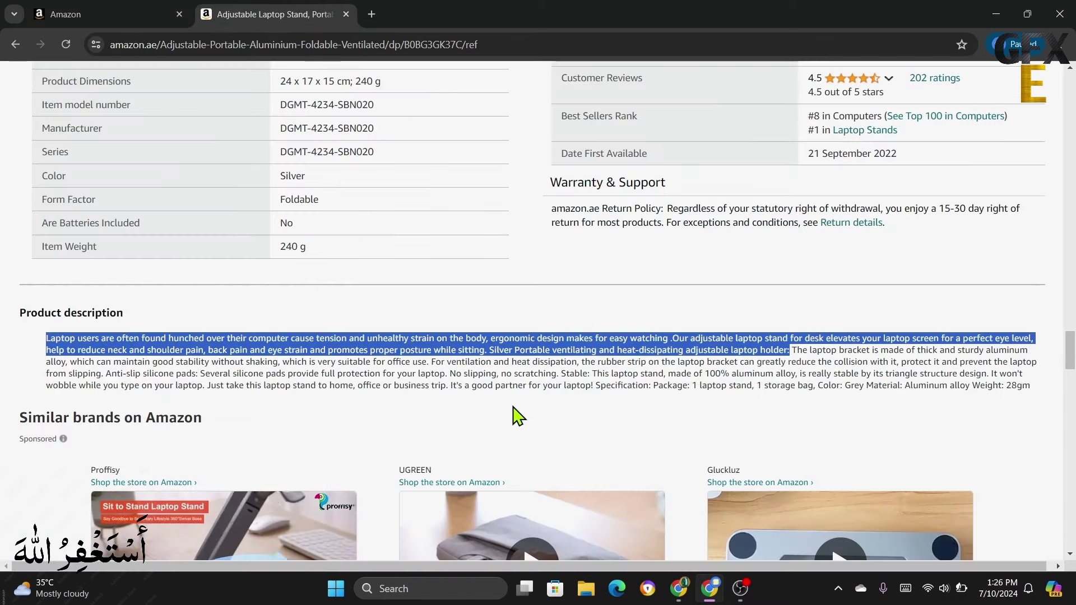
click(537, 413)
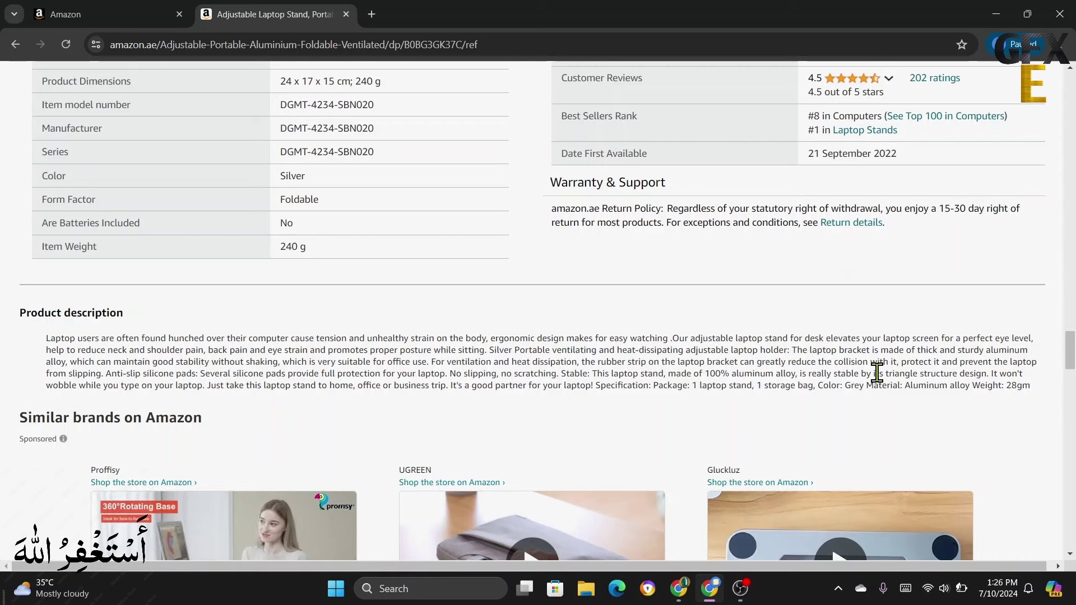
drag(592, 374, 939, 385)
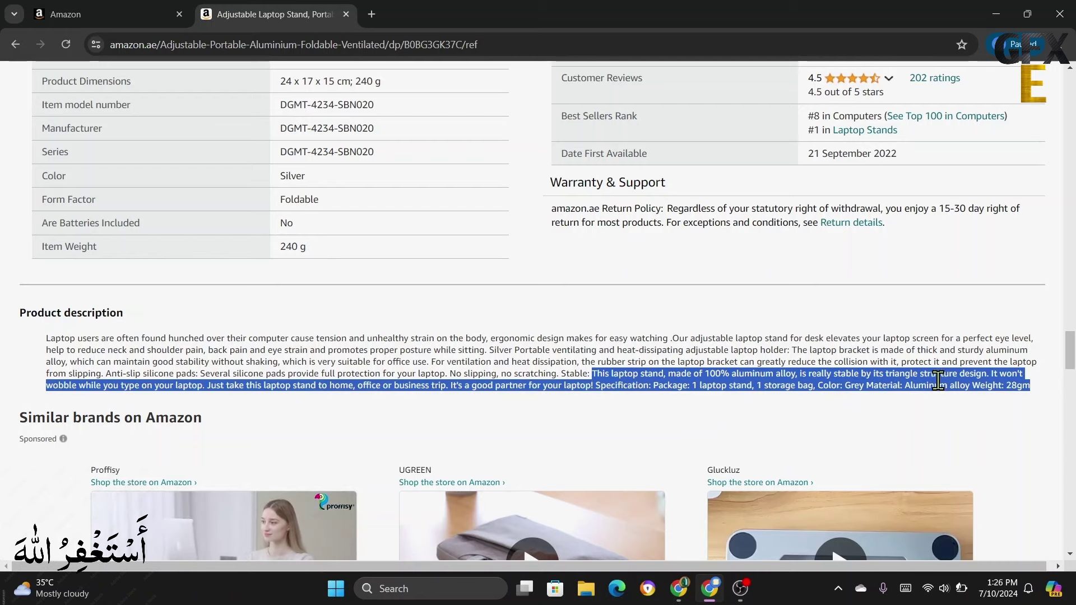
right_click(939, 381)
click(674, 396)
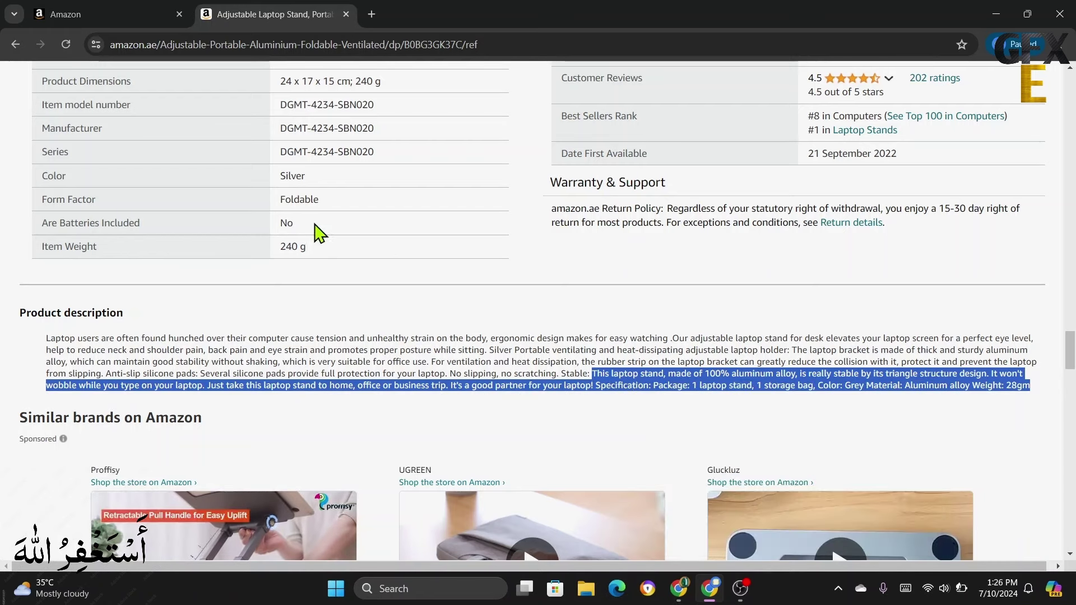
click(106, 14)
click(470, 336)
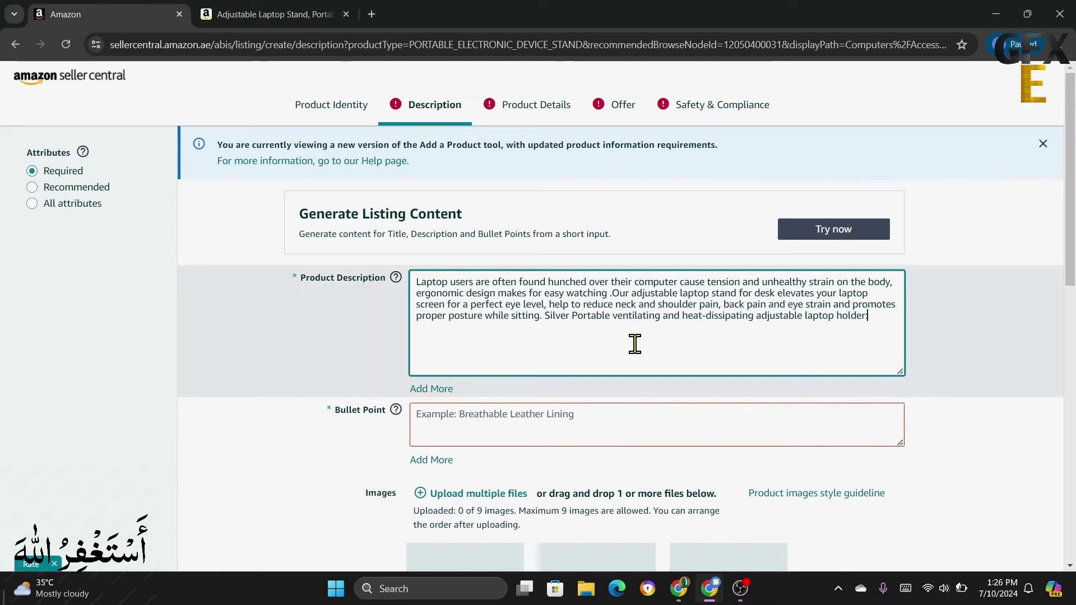
right_click(880, 320)
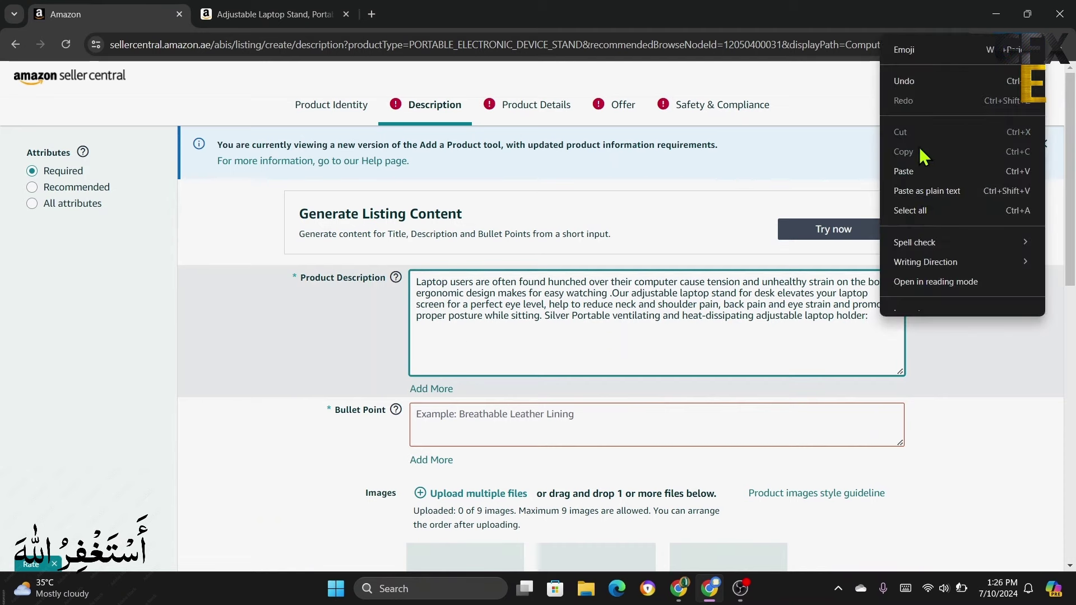
click(903, 171)
Step: Copy the "[Adjustable Angle]" bullet from the About this item section of the Amazon.ae product page
scroll(565, 370, down, 2)
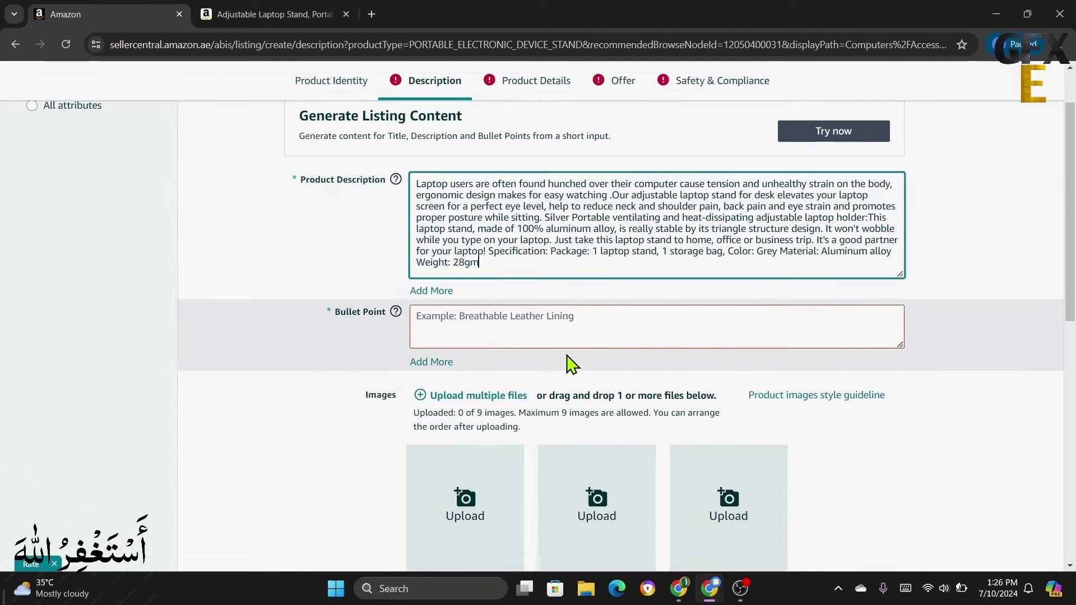
click(461, 317)
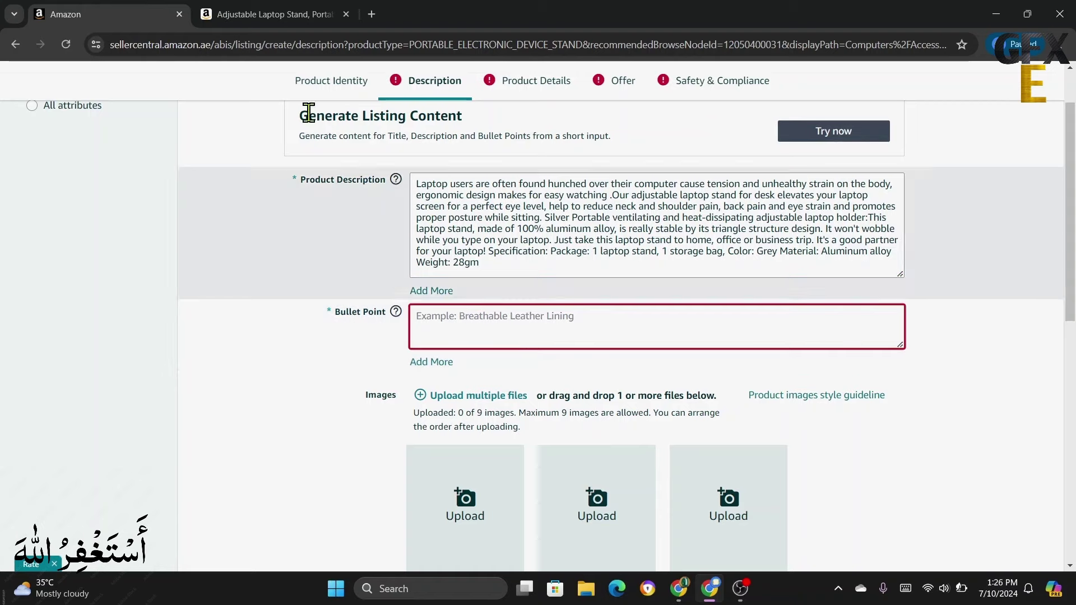
click(261, 16)
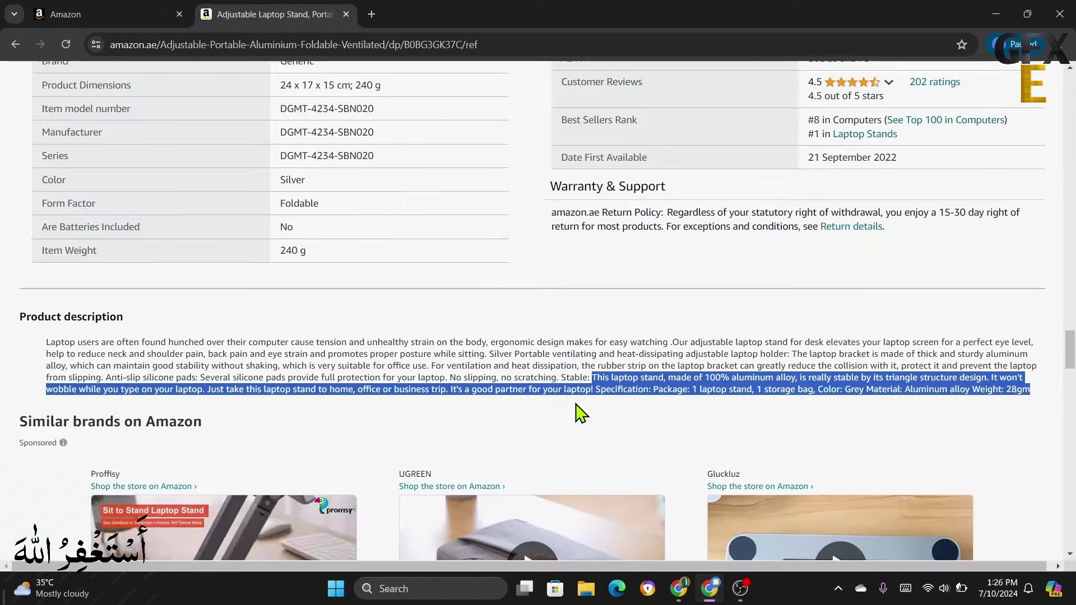
scroll(577, 413, up, 15)
scroll(579, 413, up, 15)
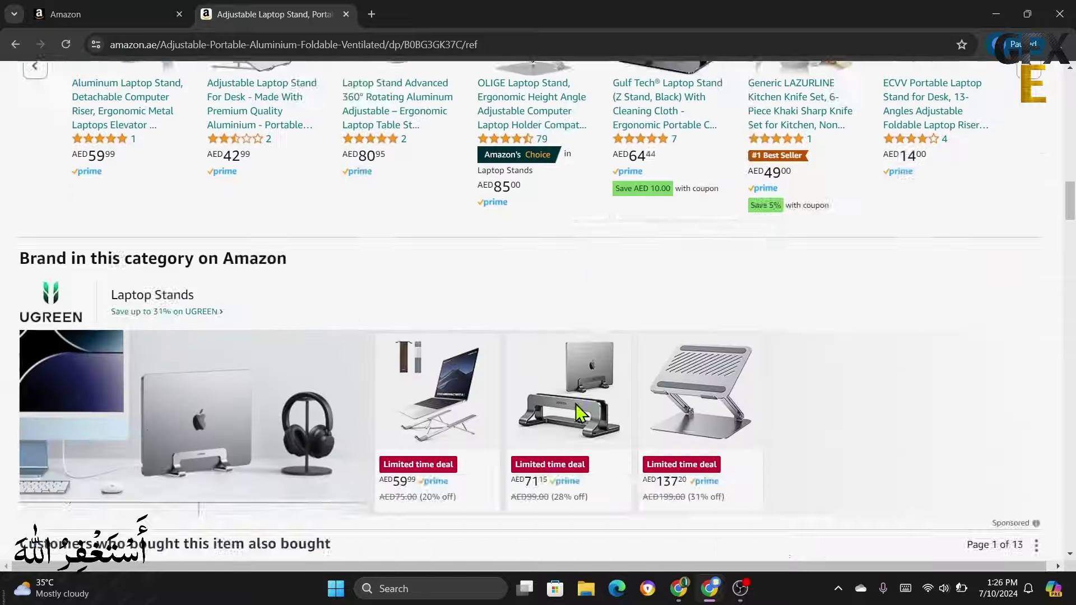
scroll(575, 411, up, 2)
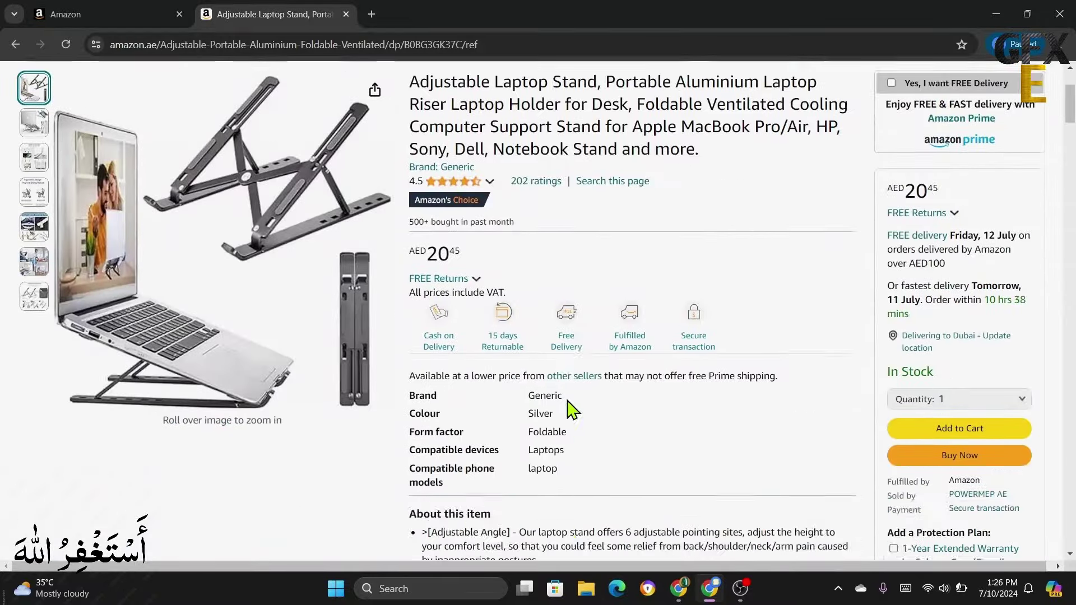
scroll(561, 415, down, 2)
scroll(532, 415, down, 1)
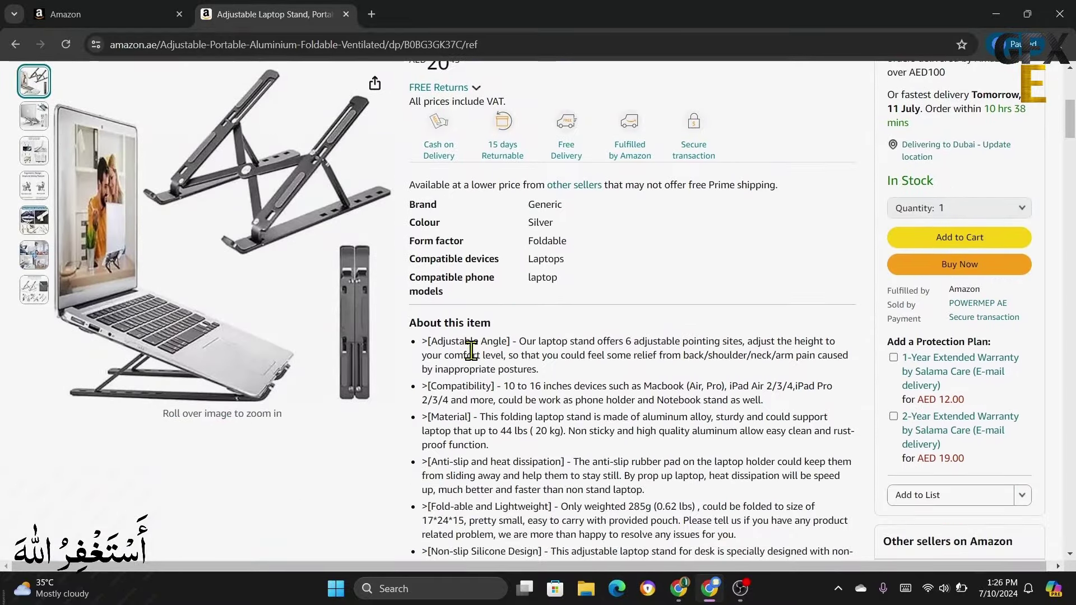
scroll(531, 374, down, 2)
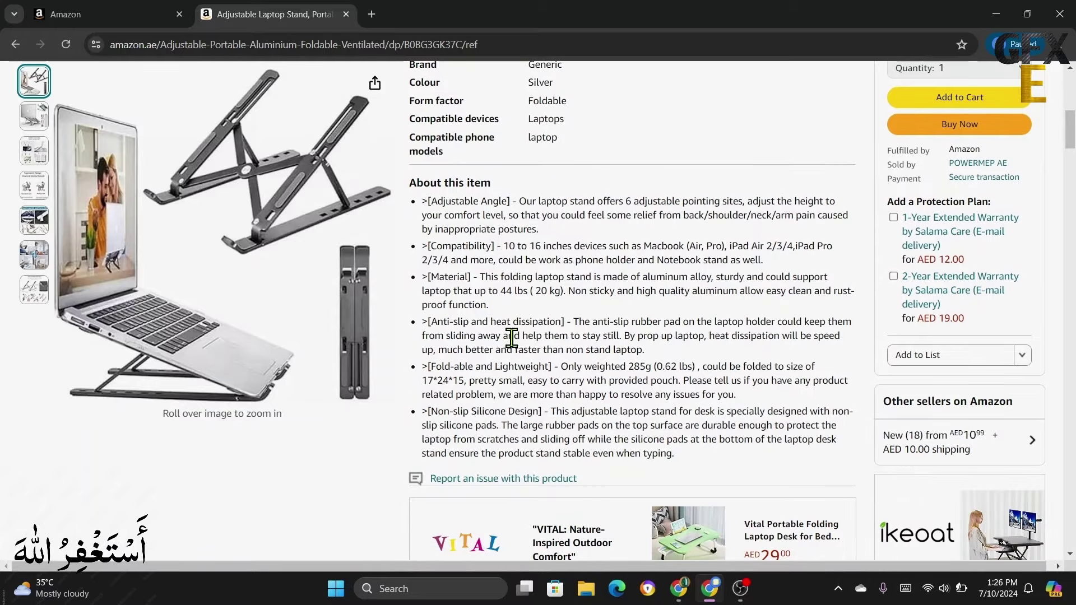
triple_click(476, 207)
right_click(476, 208)
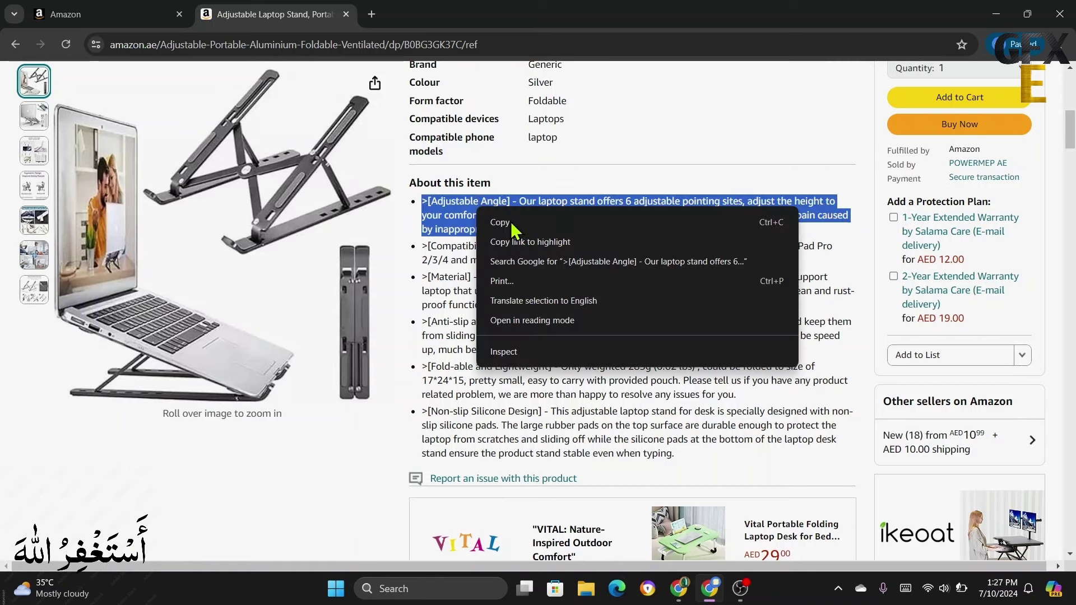
click(514, 221)
Step: Paste the copied Adjustable Angle text into the listing's first Bullet Point
click(112, 10)
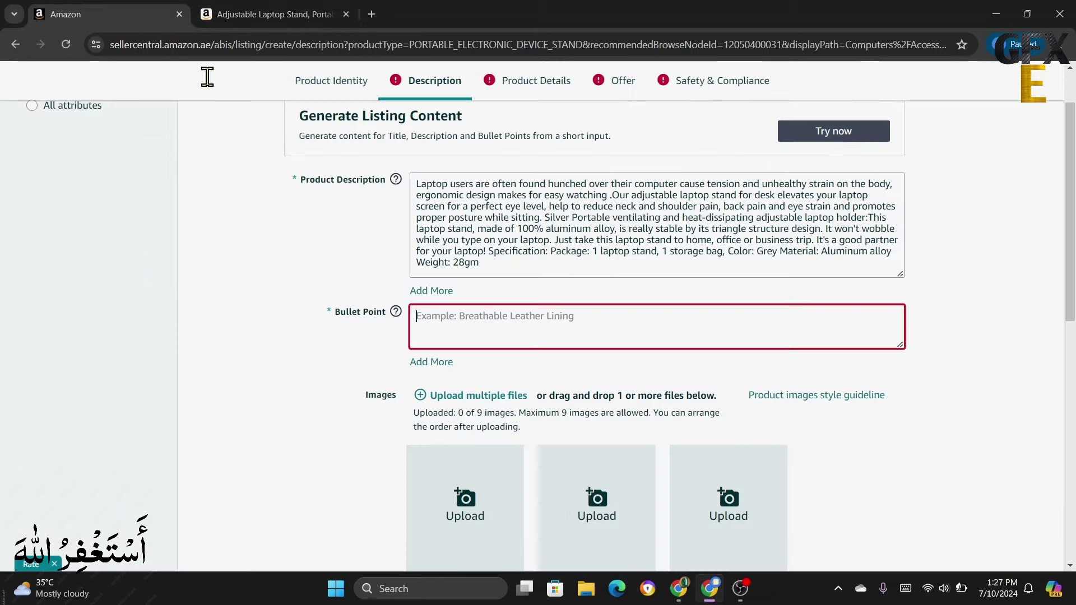
right_click(456, 317)
click(472, 171)
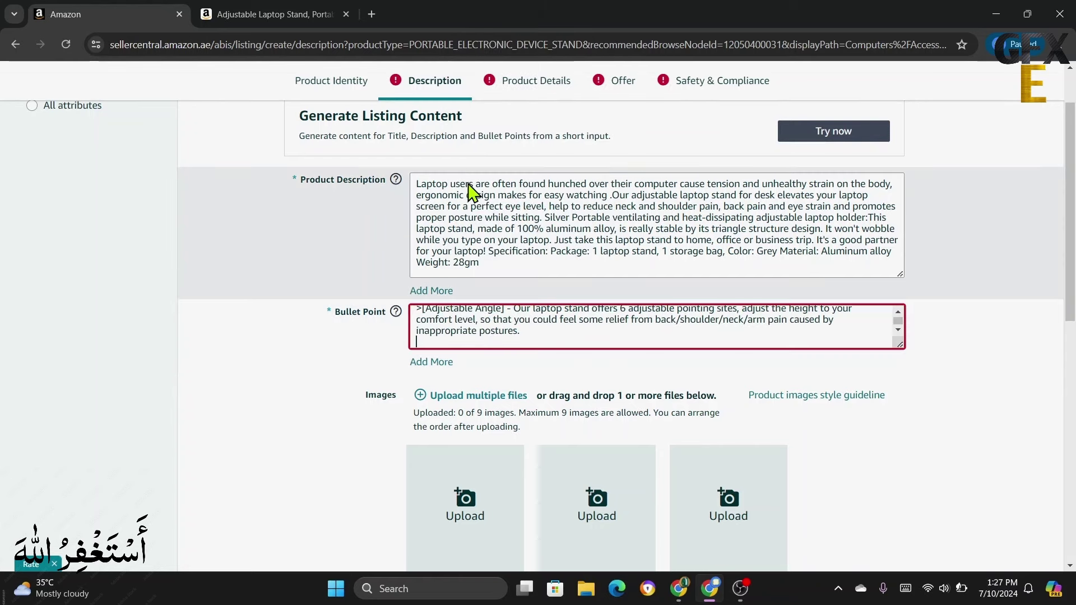
Step: Add a second bullet point with the "[Material]" text copied from the Amazon.ae page, and add an empty third bullet point
click(421, 363)
click(276, 16)
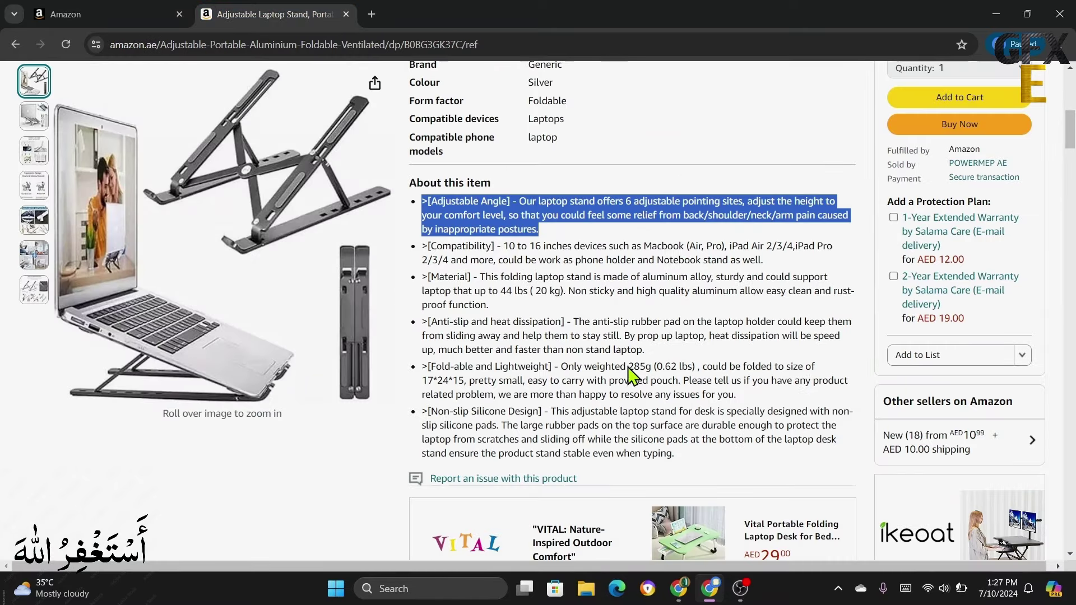
click(597, 252)
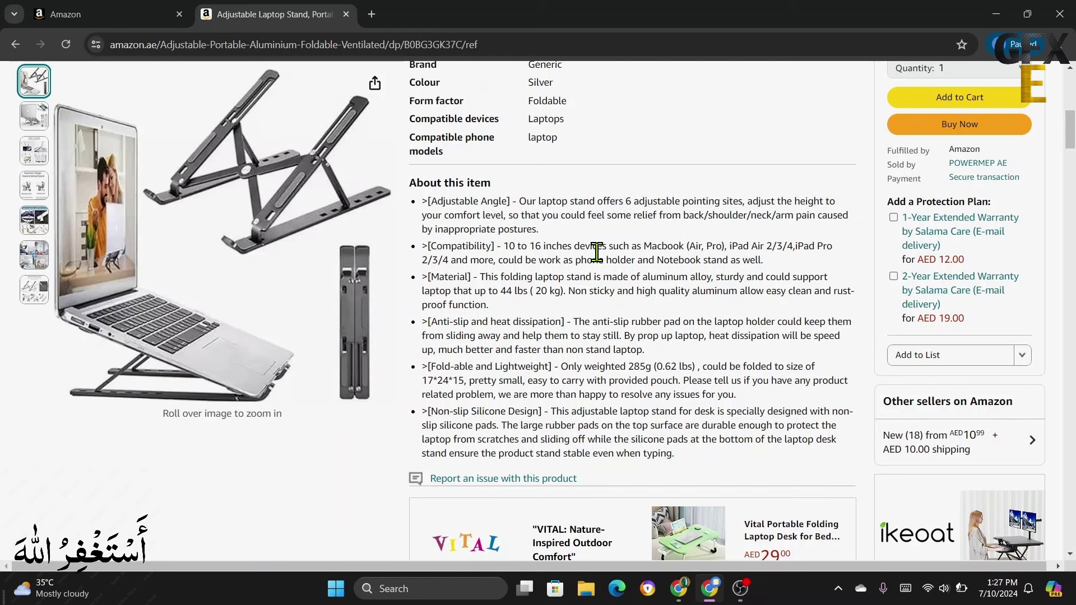
triple_click(475, 285)
right_click(475, 285)
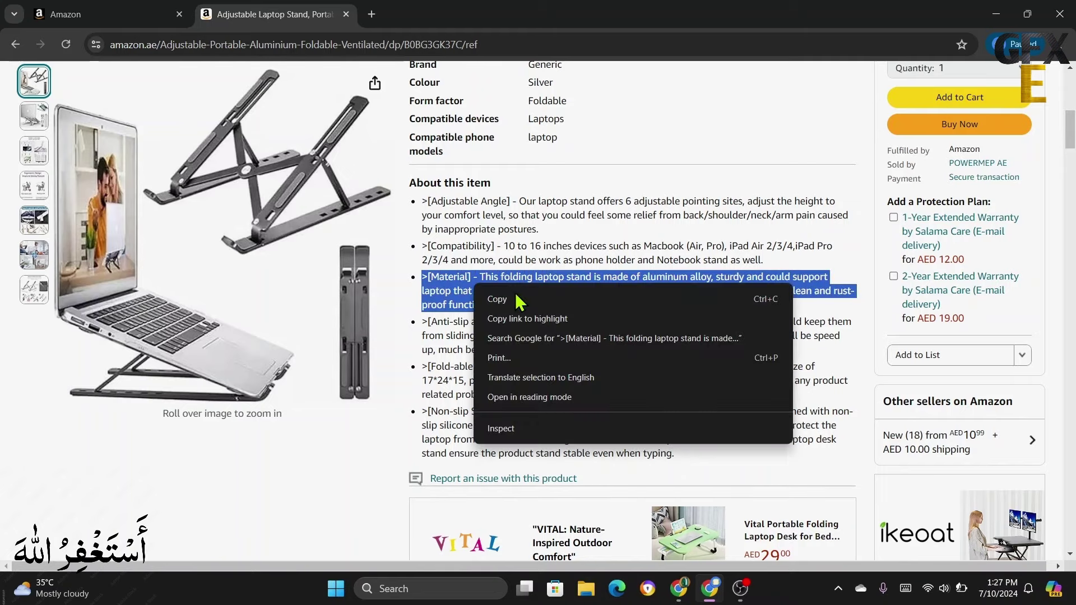
click(523, 299)
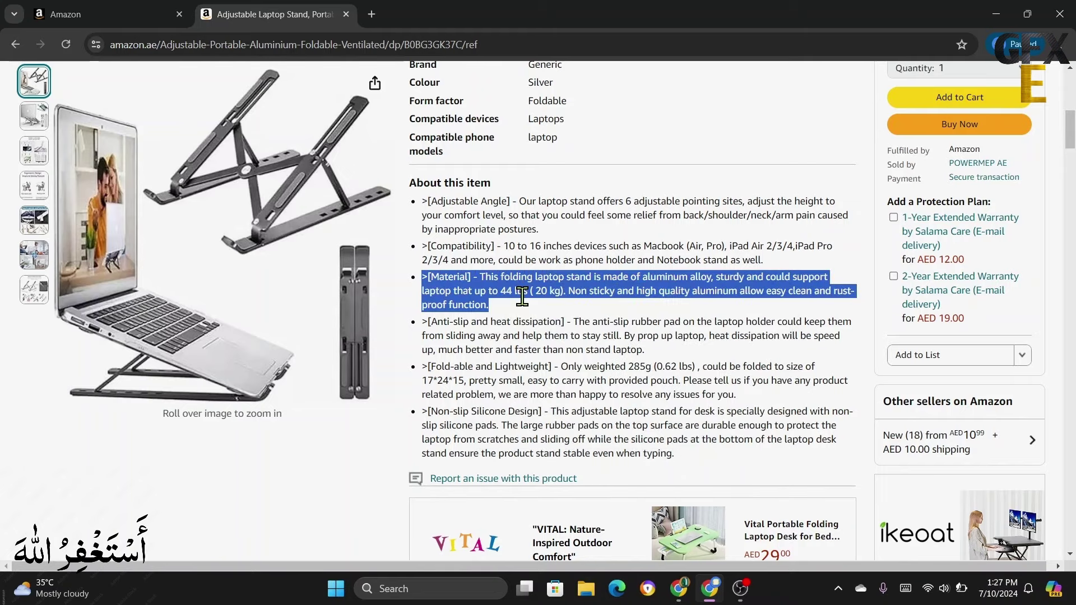
click(106, 15)
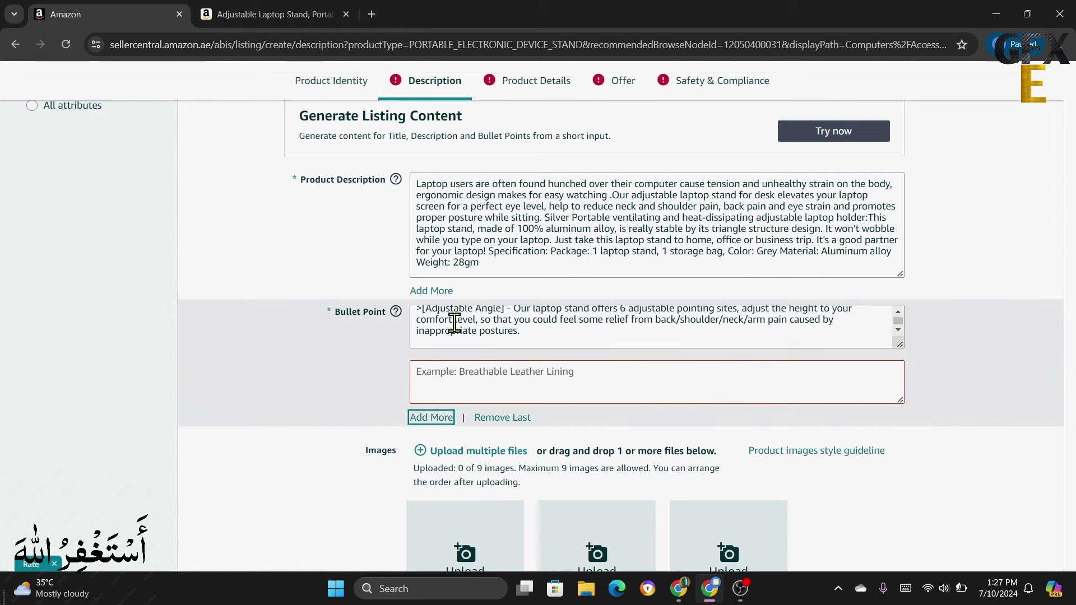
right_click(452, 390)
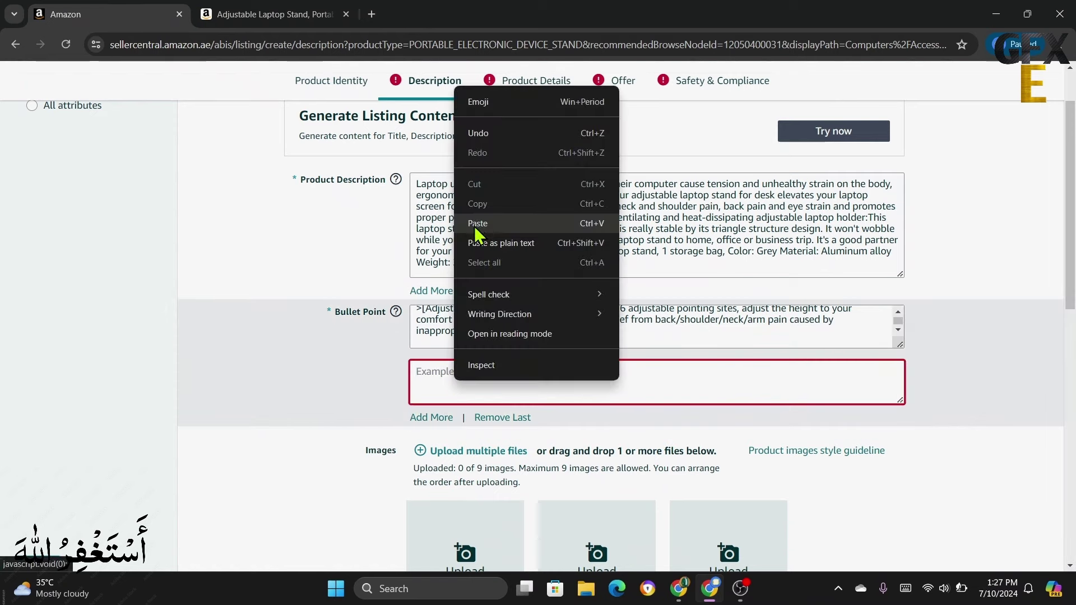
click(478, 222)
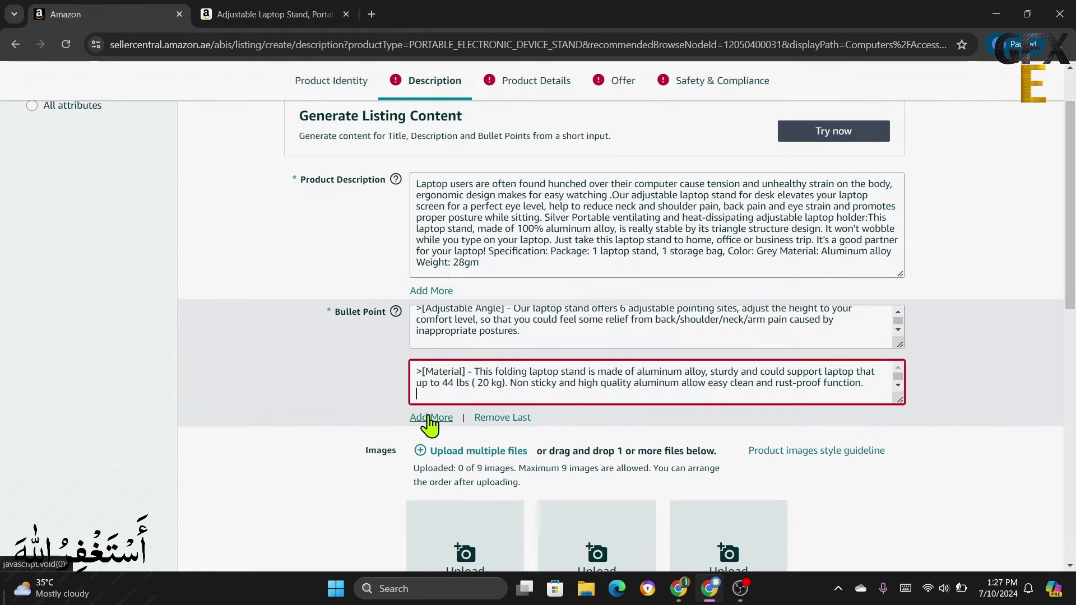
click(430, 425)
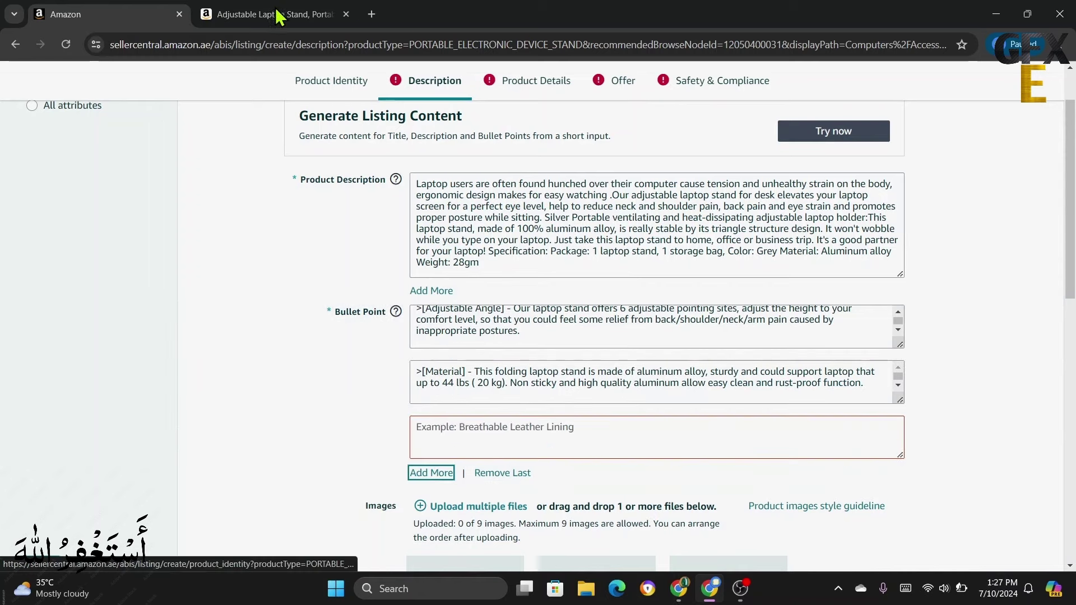
Step: Fill the third bullet point with the "[Anti-slip and heat dissipation]" text copied from the Amazon.ae page, and add an empty fourth bullet point
click(278, 15)
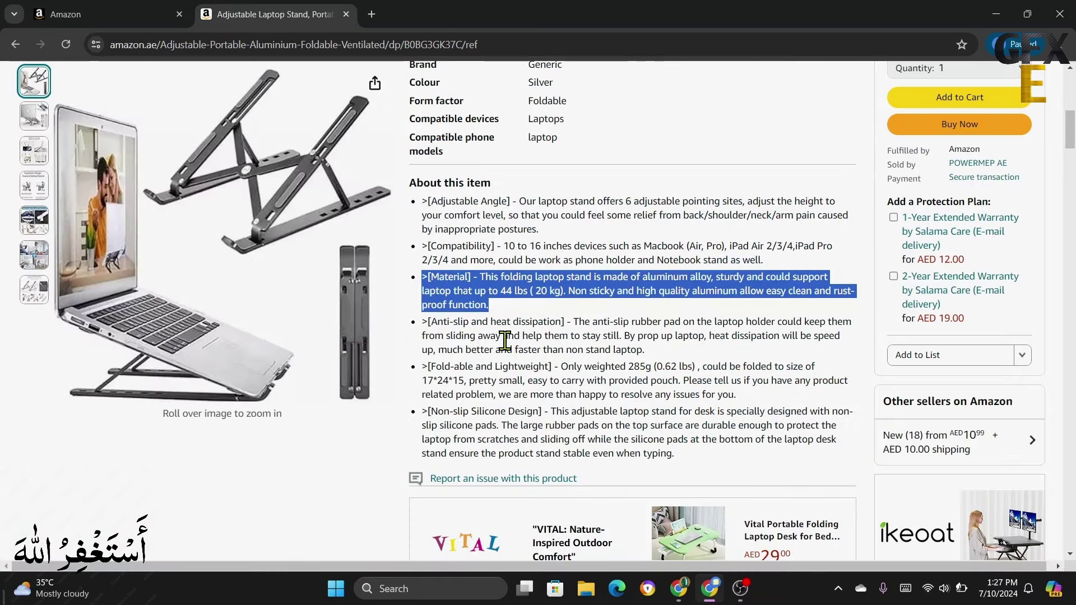
triple_click(505, 340)
right_click(505, 340)
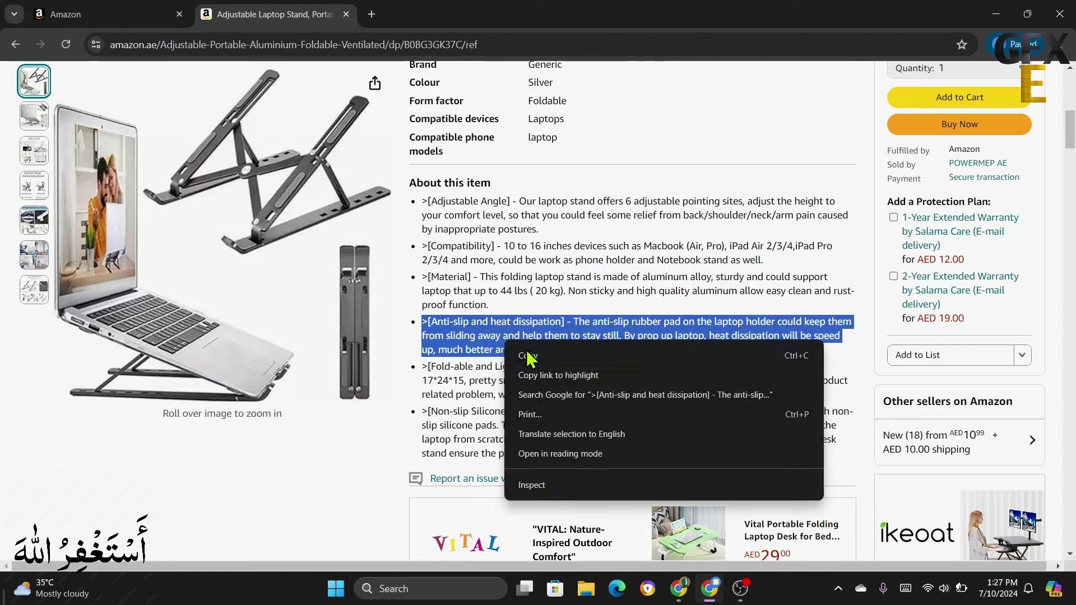
click(535, 352)
click(115, 21)
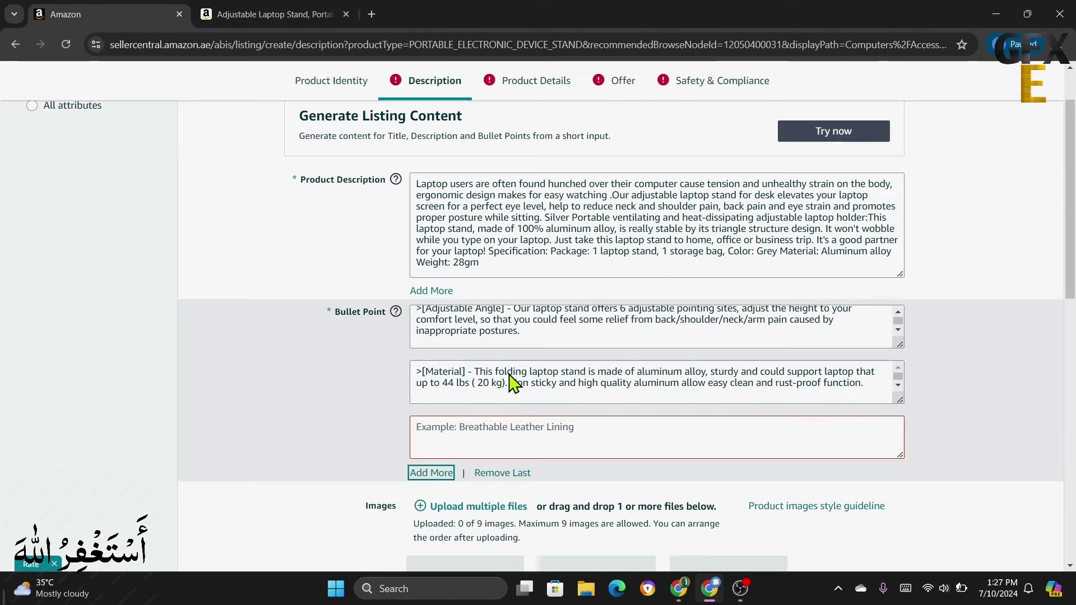
click(445, 428)
right_click(442, 434)
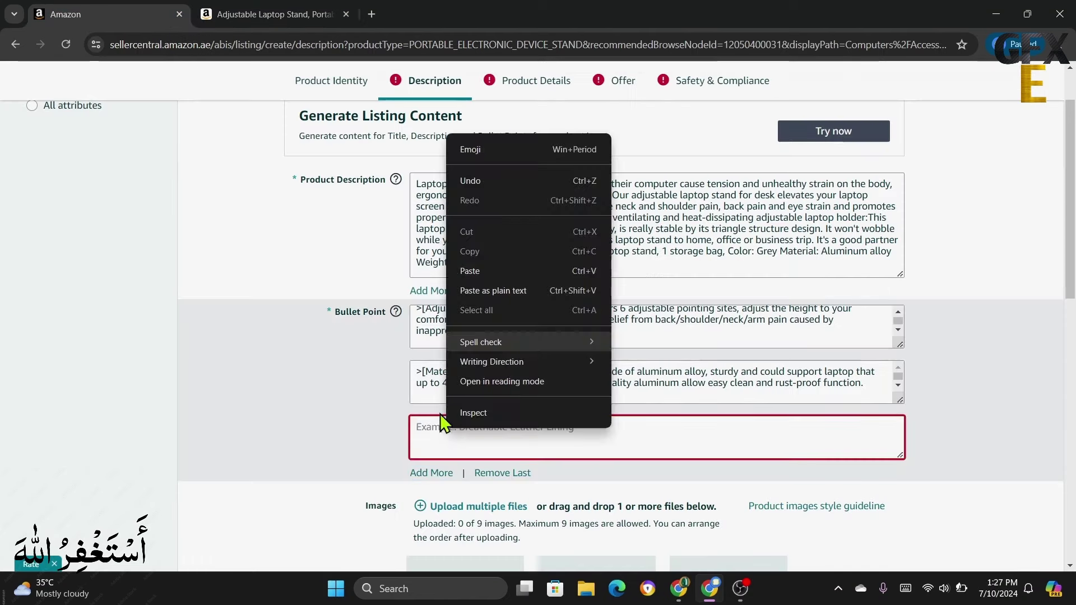
click(477, 281)
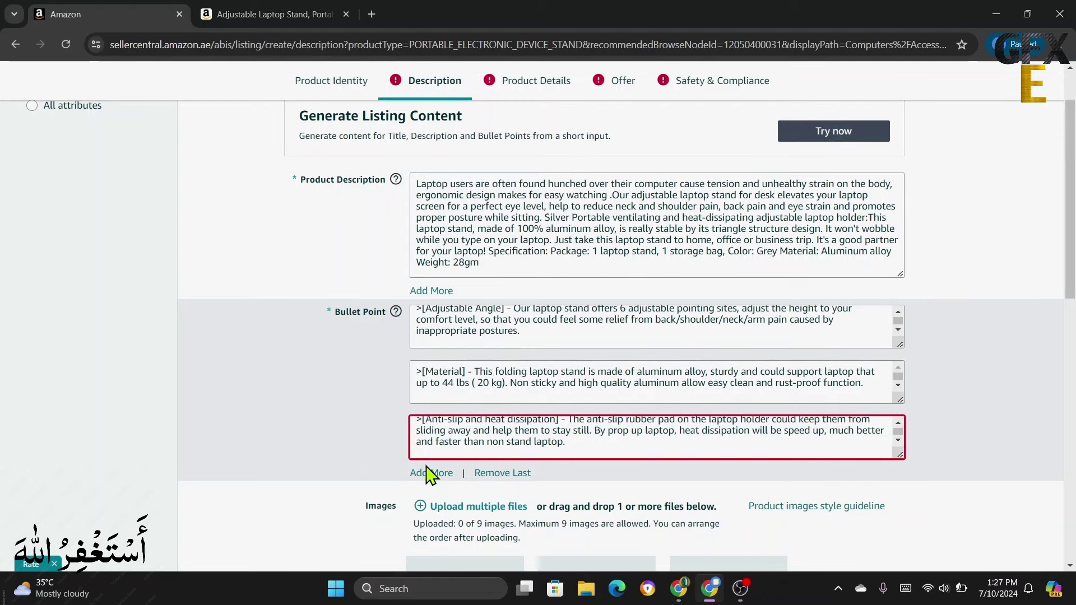
click(430, 473)
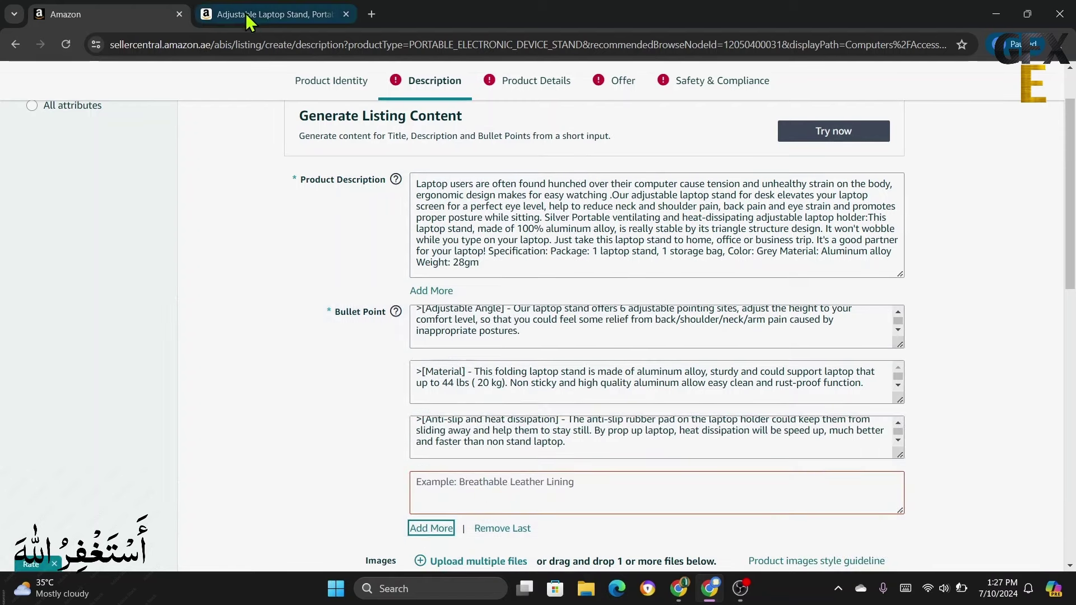
Step: Fill the fourth bullet point with the "[Compatibility]" text copied from the Amazon.ae page, and add an empty fifth bullet point
click(275, 14)
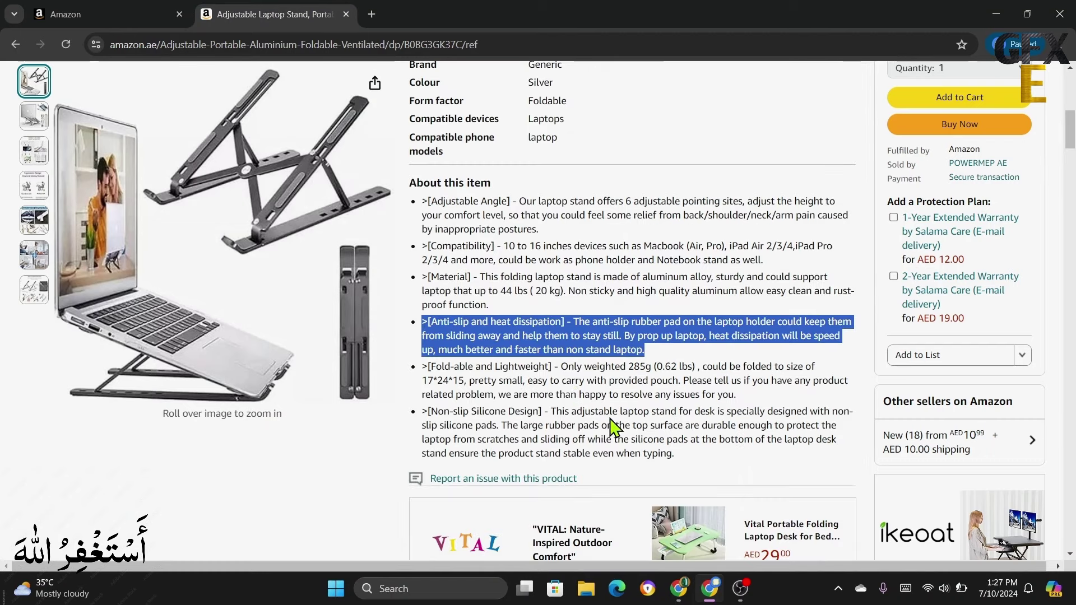
triple_click(520, 255)
right_click(521, 256)
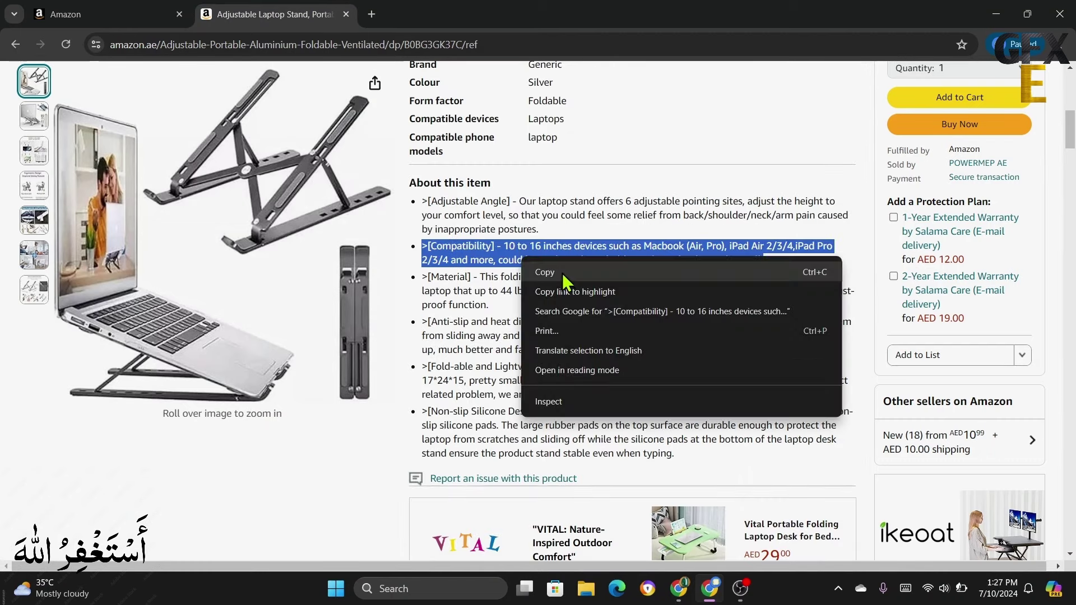
click(564, 277)
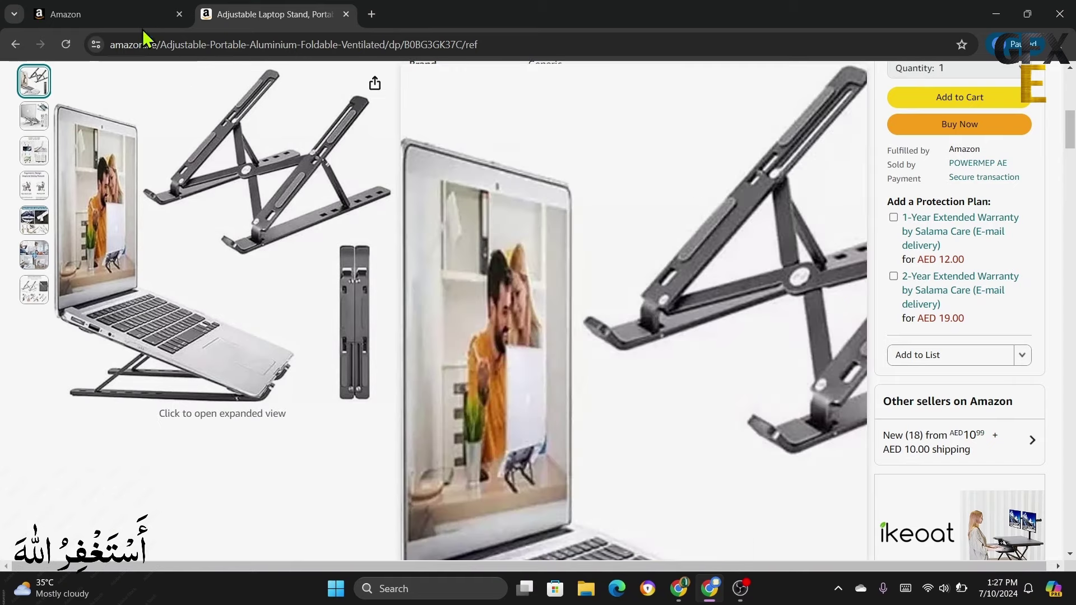
click(73, 14)
scroll(482, 375, down, 1)
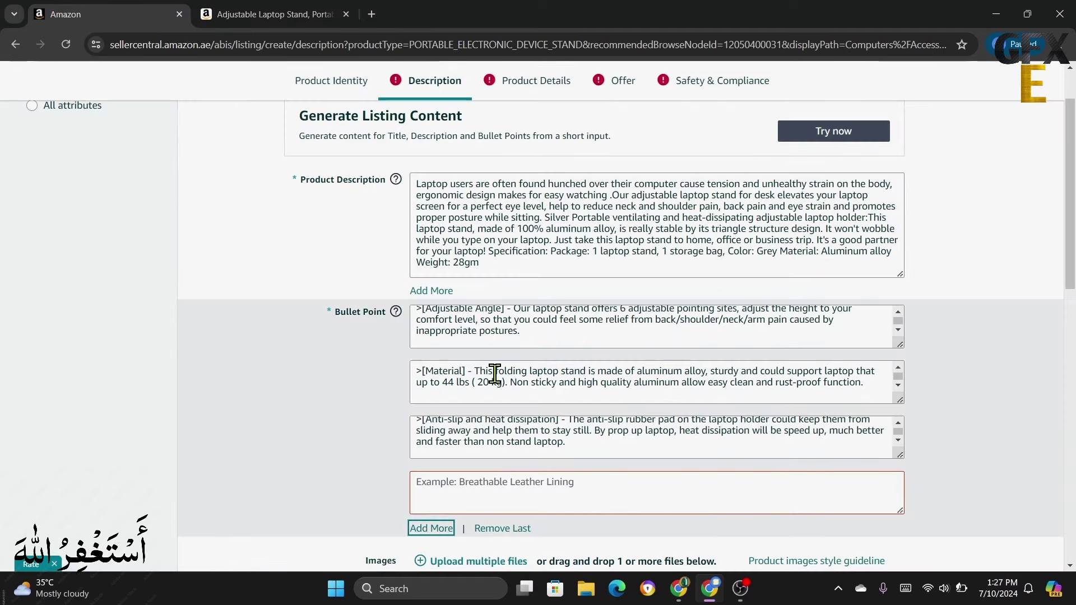
right_click(443, 504)
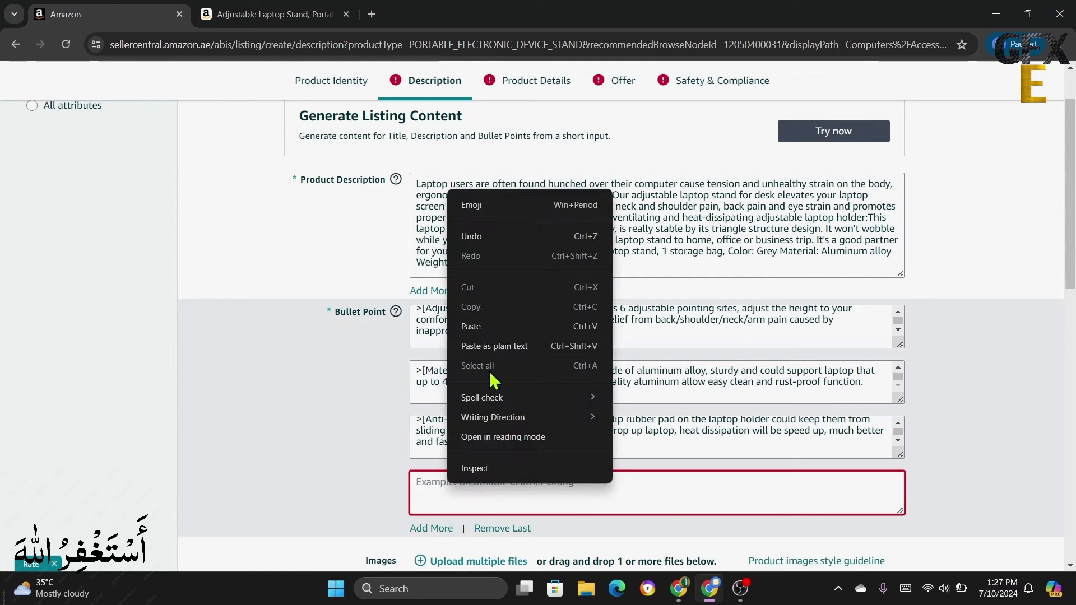
click(481, 334)
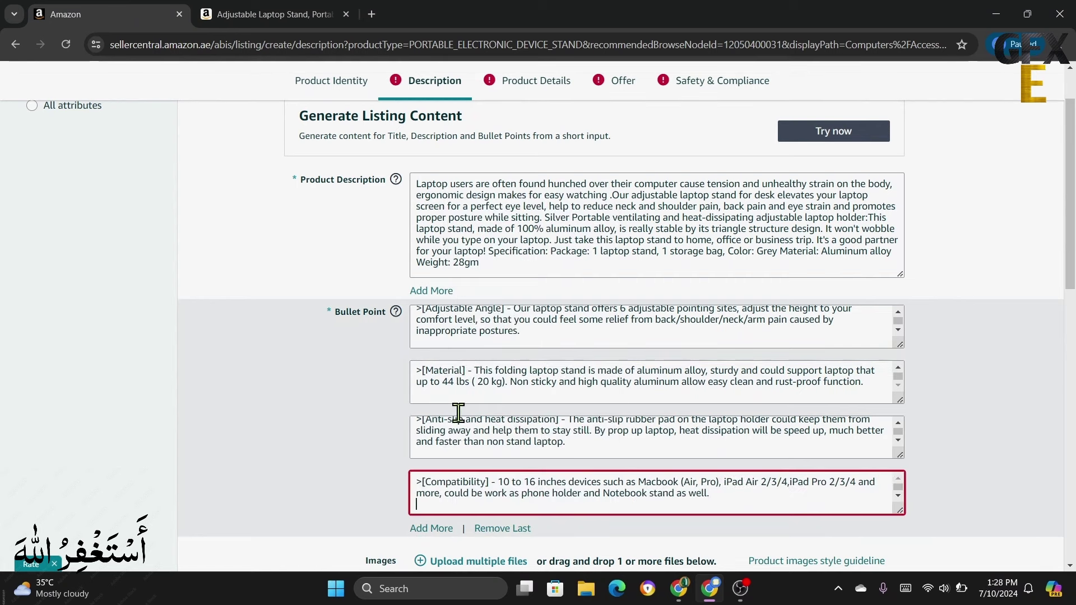
click(429, 530)
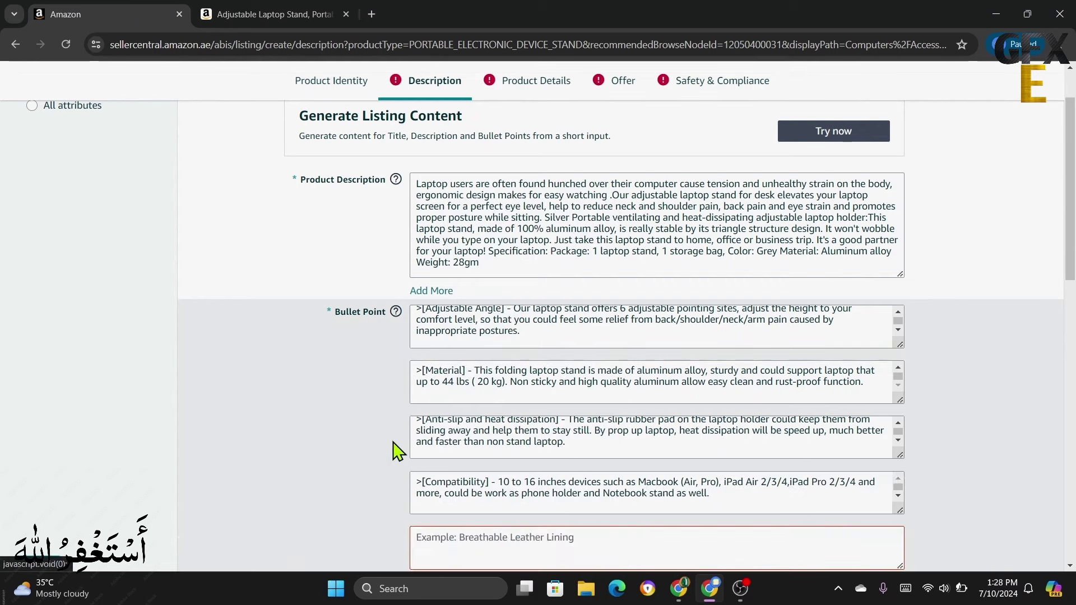
Step: Copy the "[Non-slip Silicone Design]" bullet from the Amazon.ae page and paste it into the listing's fifth bullet point
scroll(392, 453, down, 3)
scroll(392, 453, down, 2)
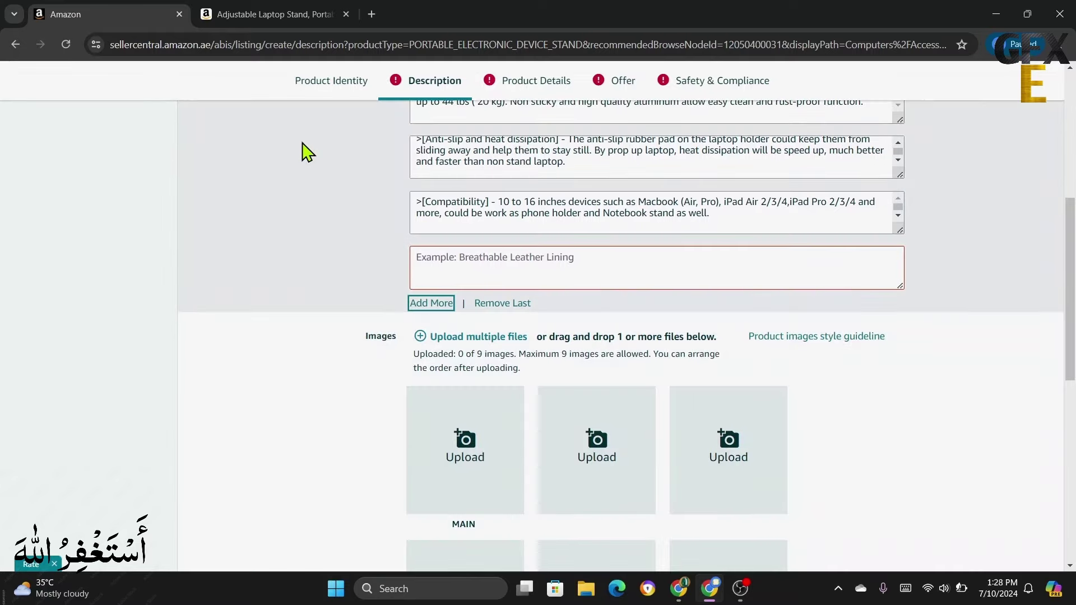
click(275, 12)
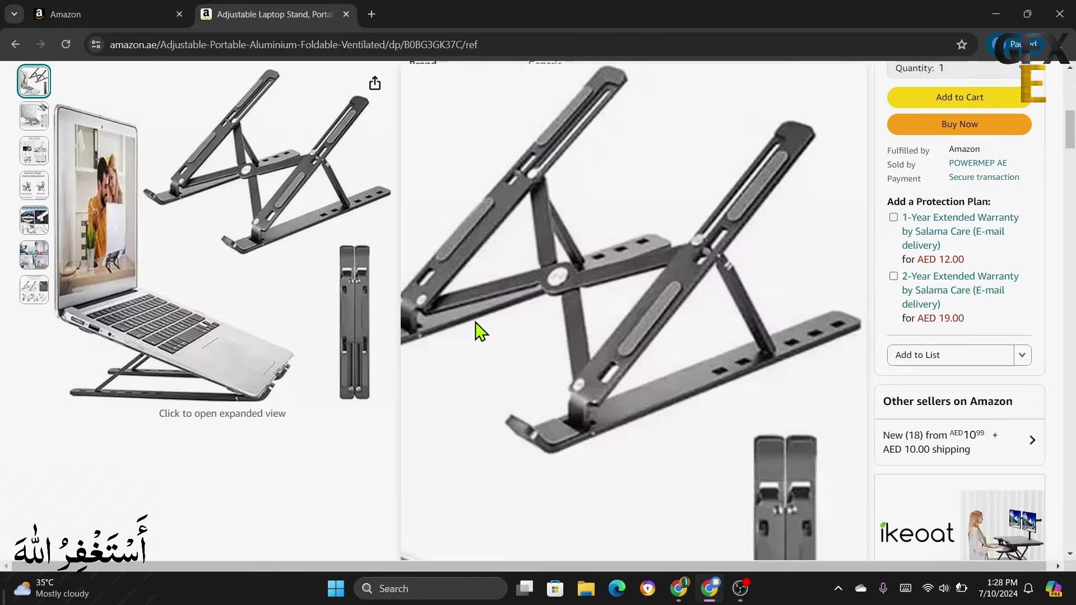
triple_click(486, 426)
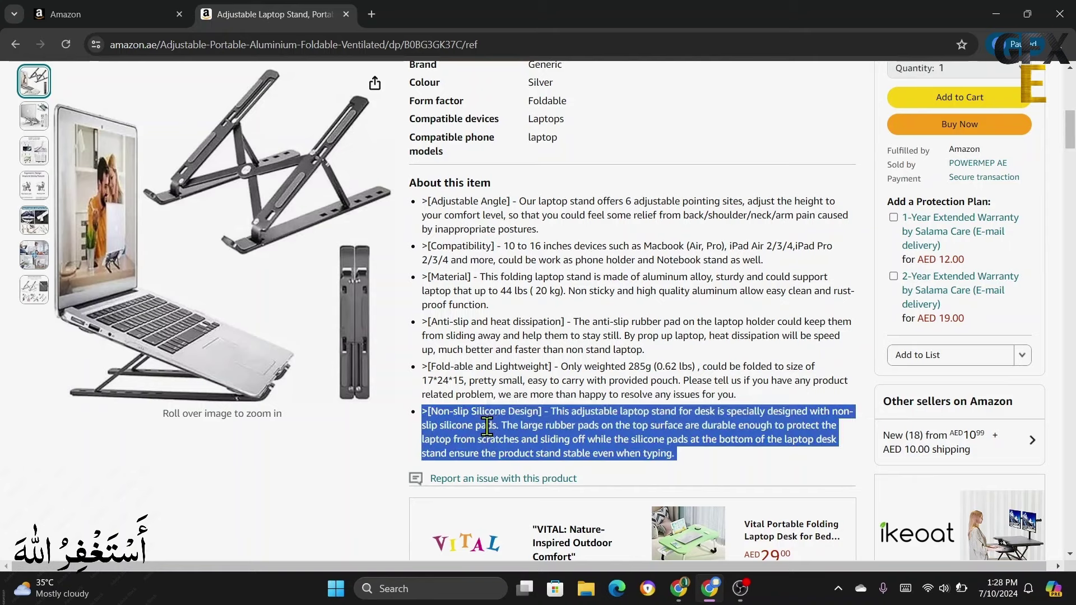
right_click(487, 426)
click(526, 283)
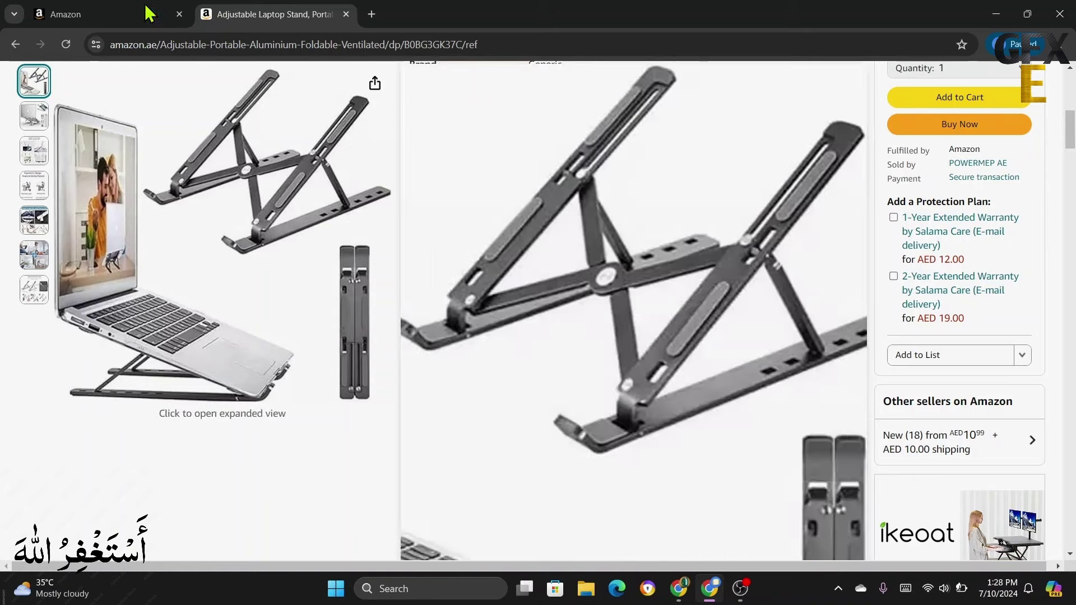
click(107, 14)
right_click(480, 258)
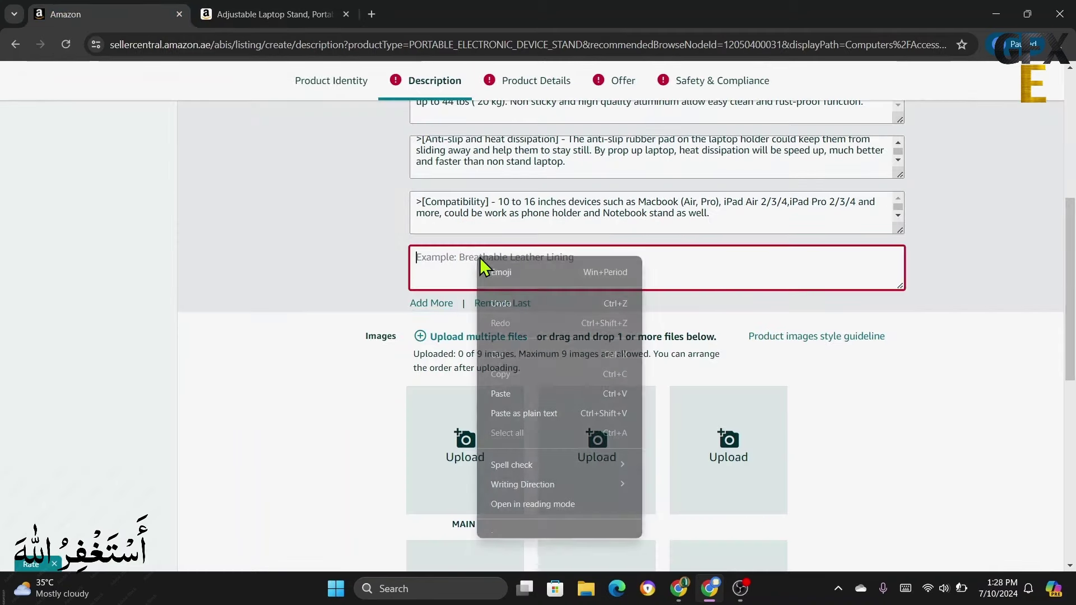
click(528, 386)
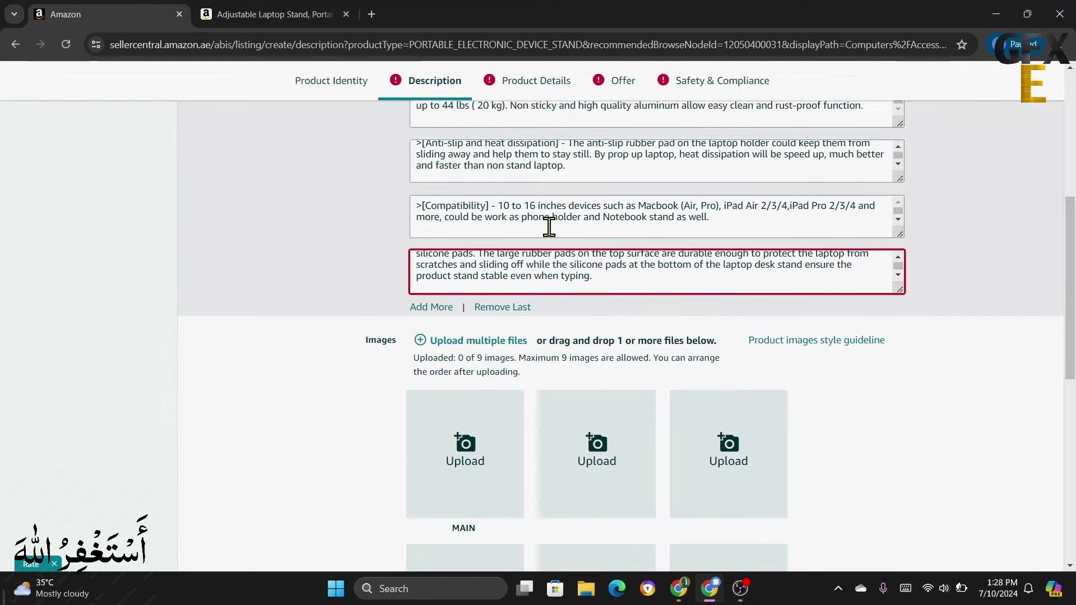
Step: Review the listing's bullet points and image upload slots, and return to the title and gallery of the Amazon.ae product page
scroll(535, 232, up, 3)
scroll(498, 210, up, 3)
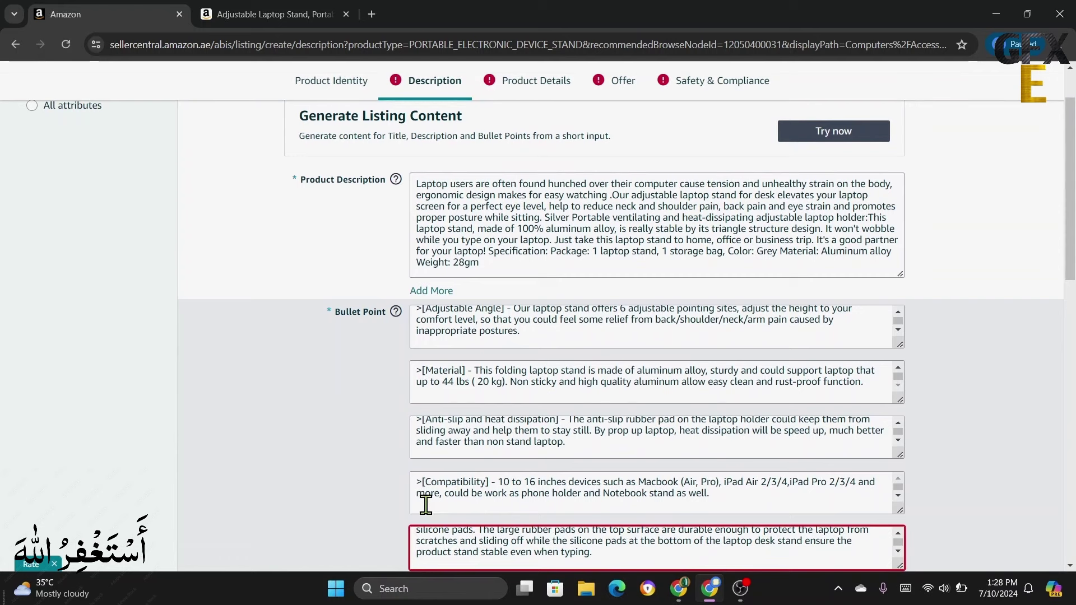
scroll(343, 492, down, 1)
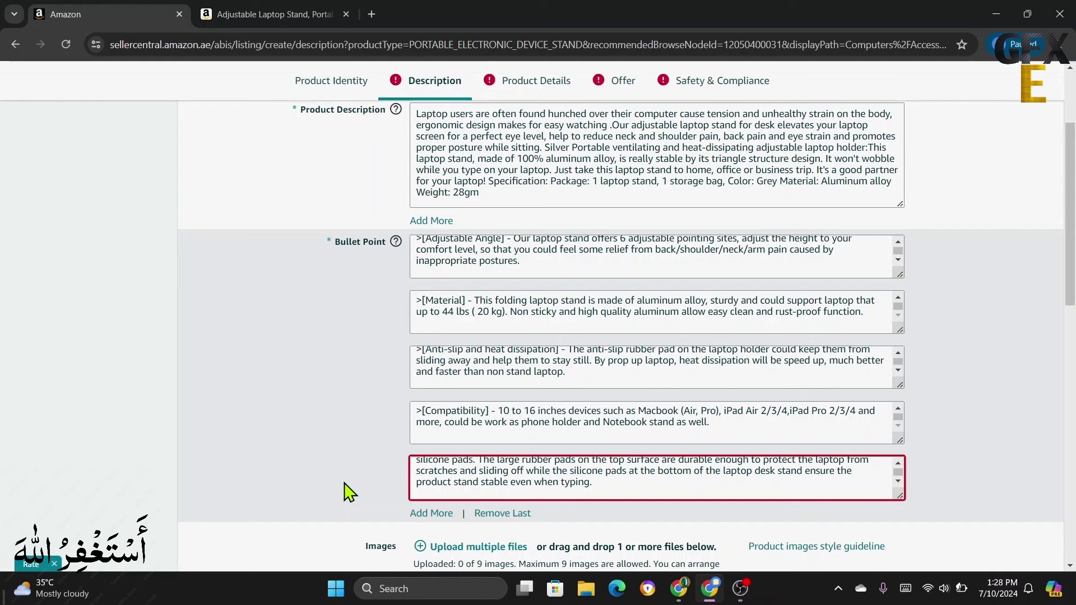
scroll(359, 477, down, 4)
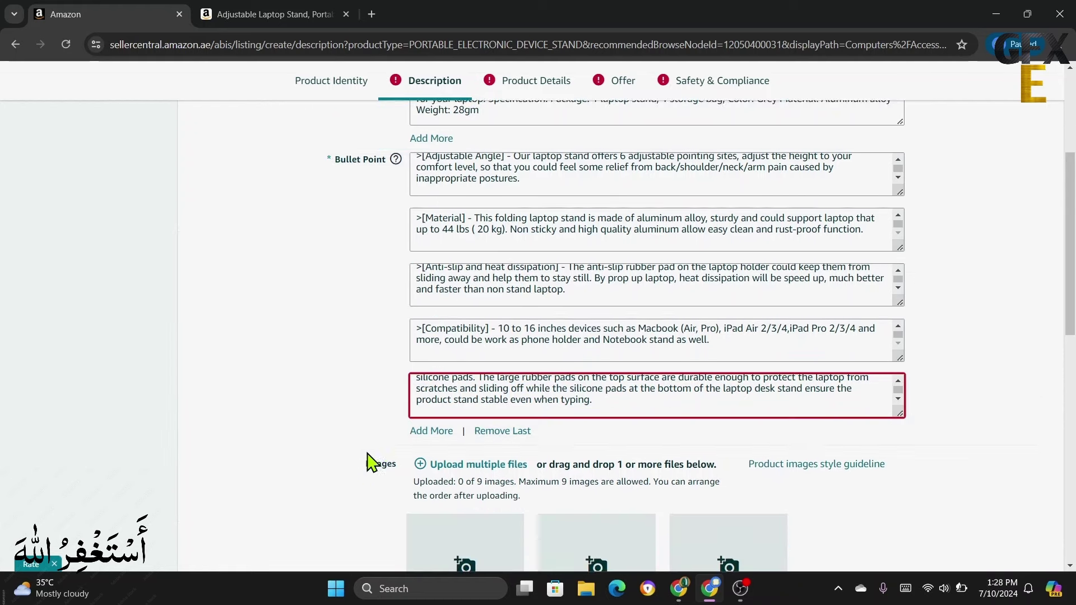
scroll(366, 452, down, 4)
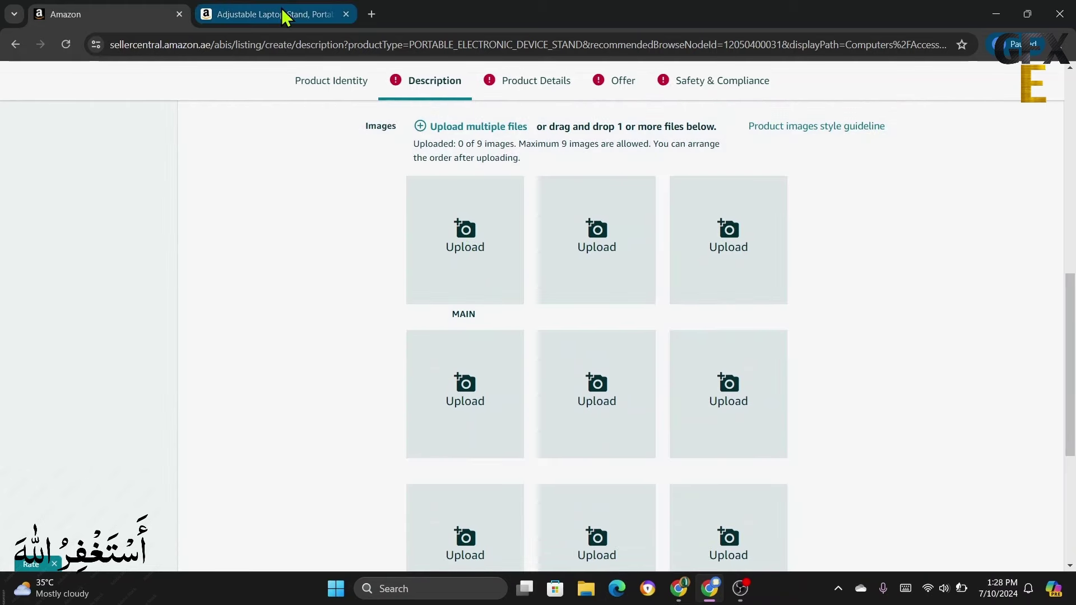
click(285, 14)
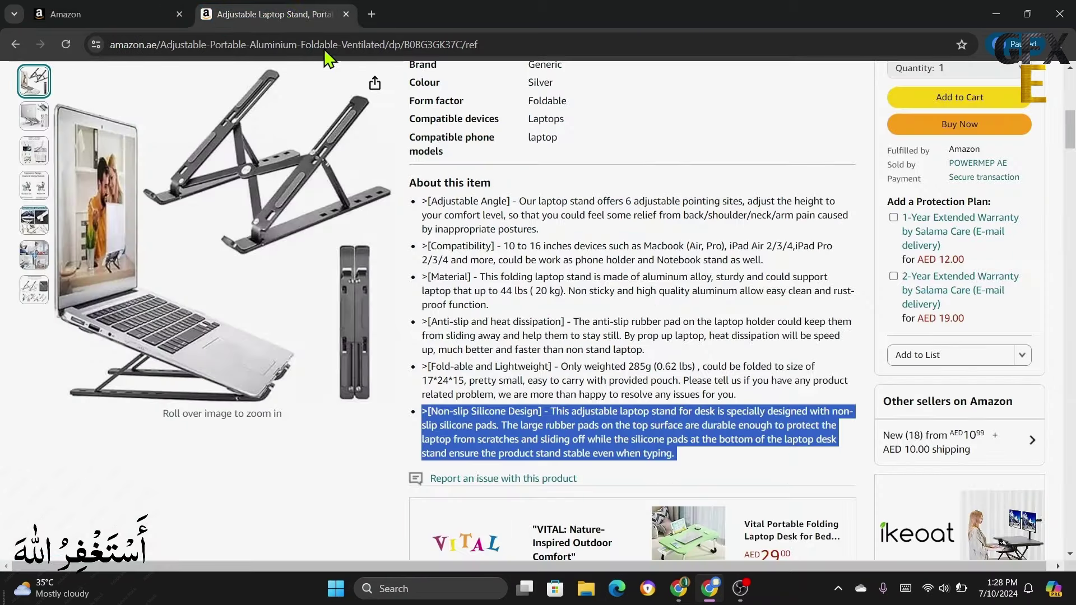
click(615, 350)
scroll(615, 349, up, 8)
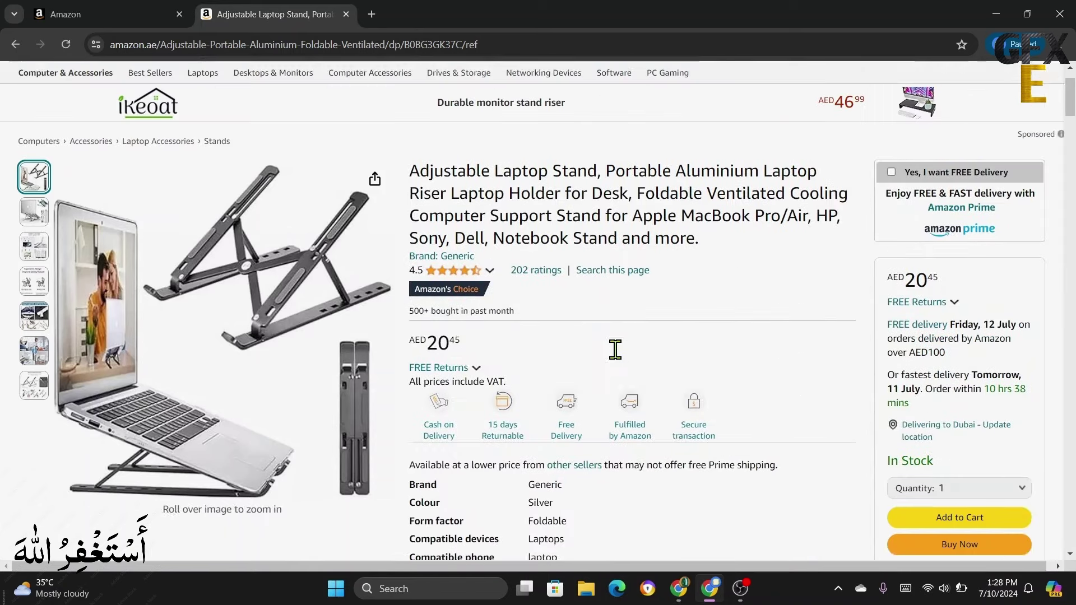
scroll(615, 350, up, 1)
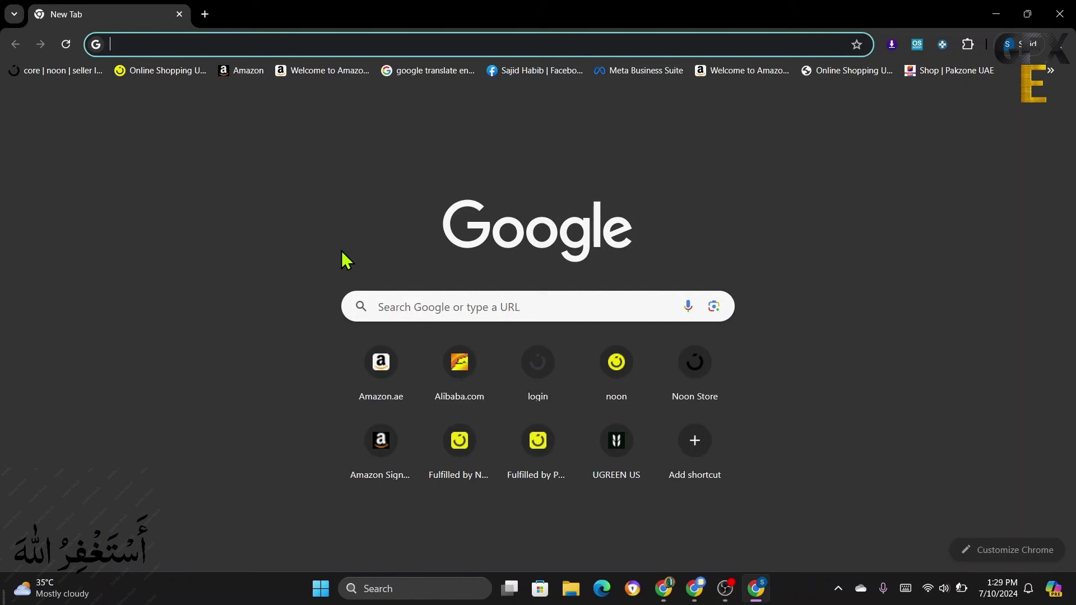
Step: Open Amazon.ae in the other Chrome window and copy the laptop stand's full title from the original product page
click(325, 74)
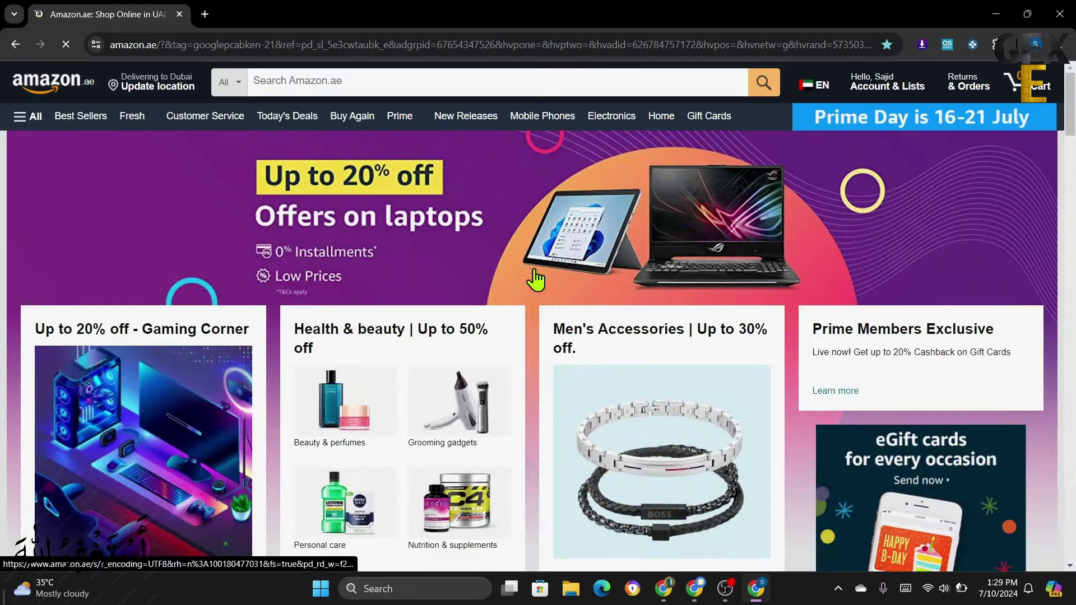
click(695, 589)
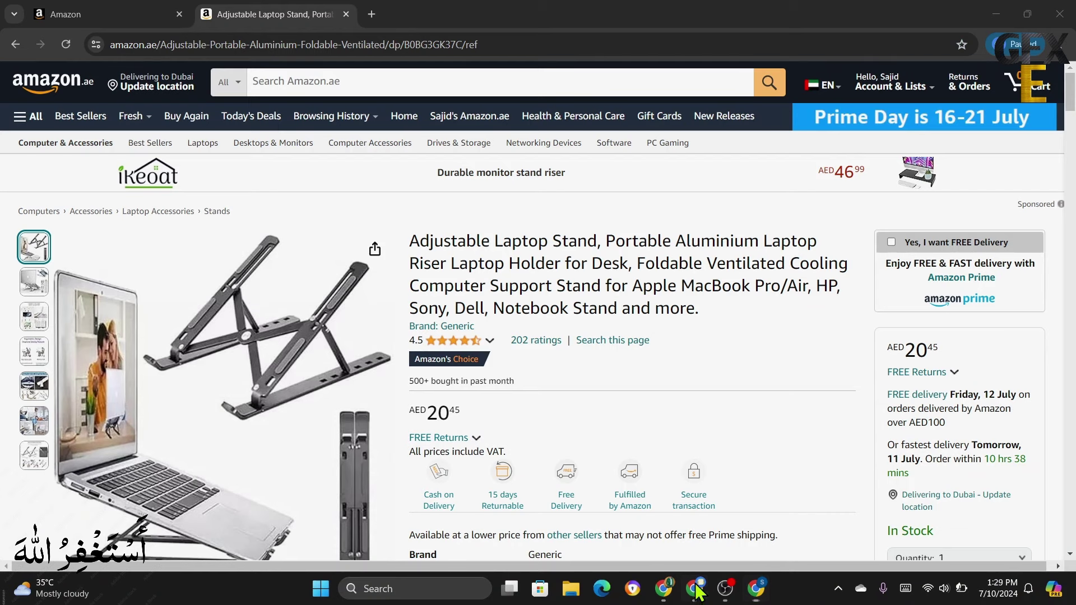
triple_click(525, 265)
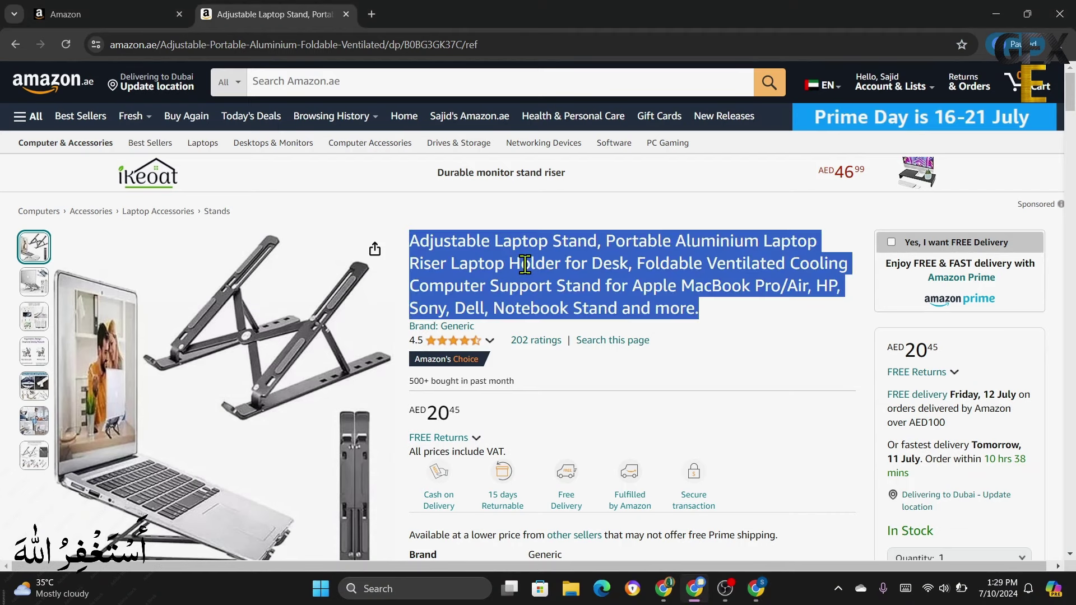
right_click(583, 284)
click(593, 280)
Step: Search Amazon.ae in the other Chrome window for the copied laptop stand title
click(756, 589)
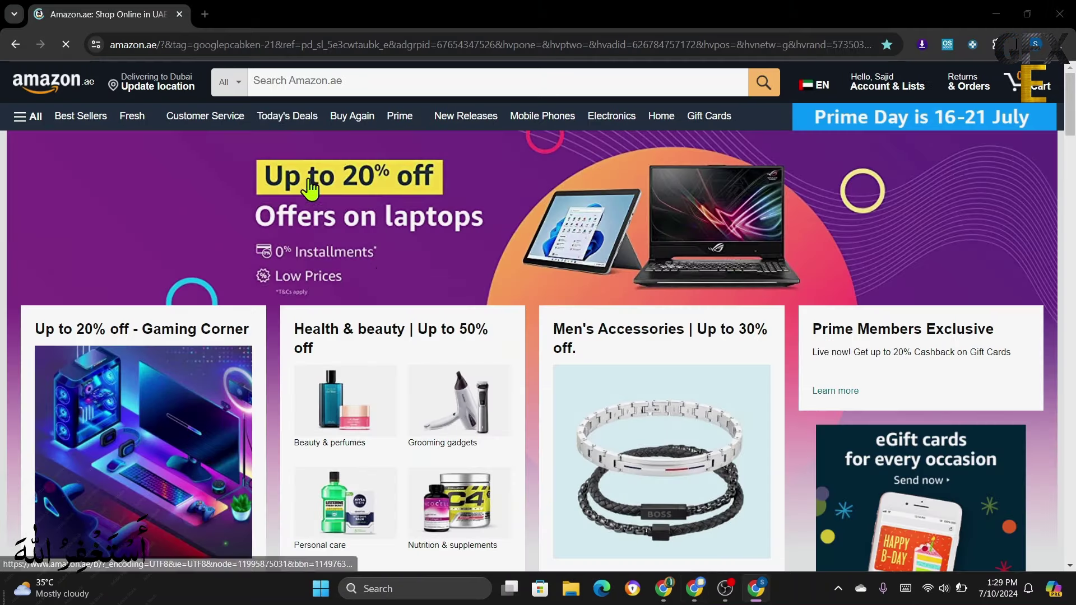
right_click(310, 83)
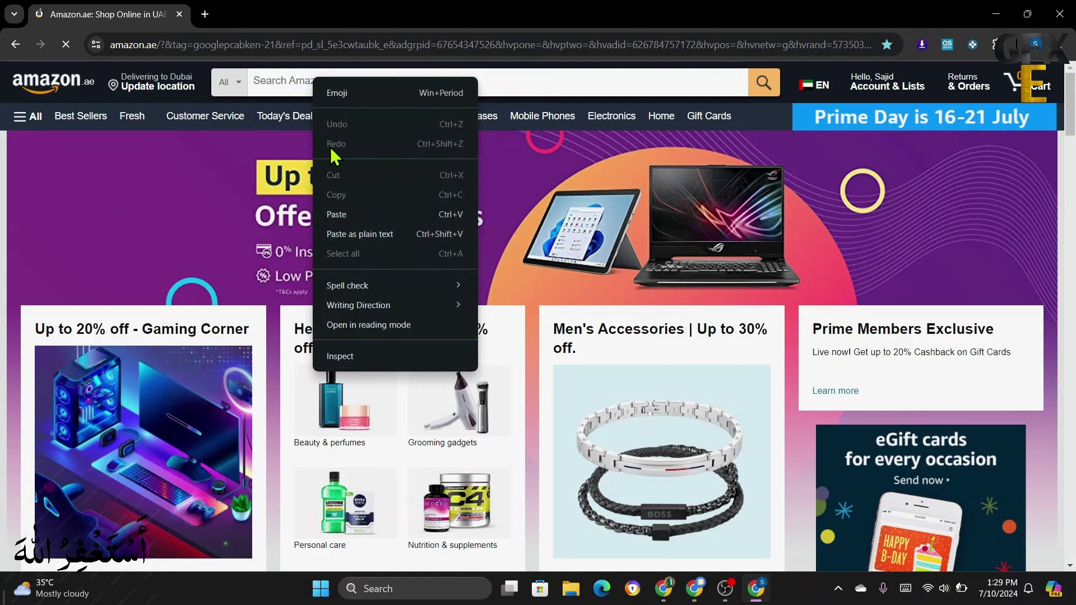
click(338, 214)
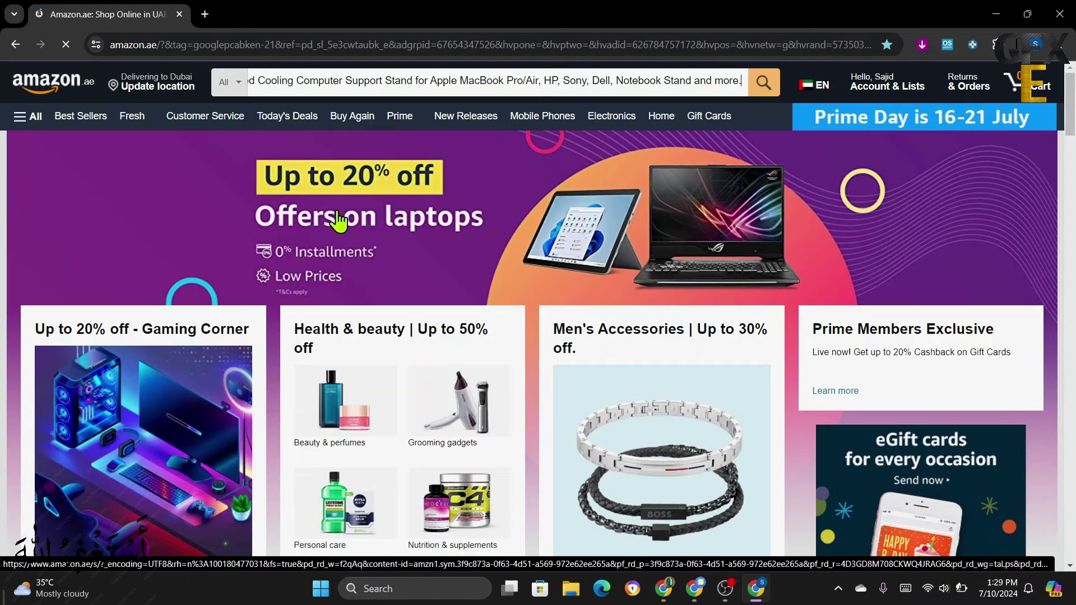
key(Return)
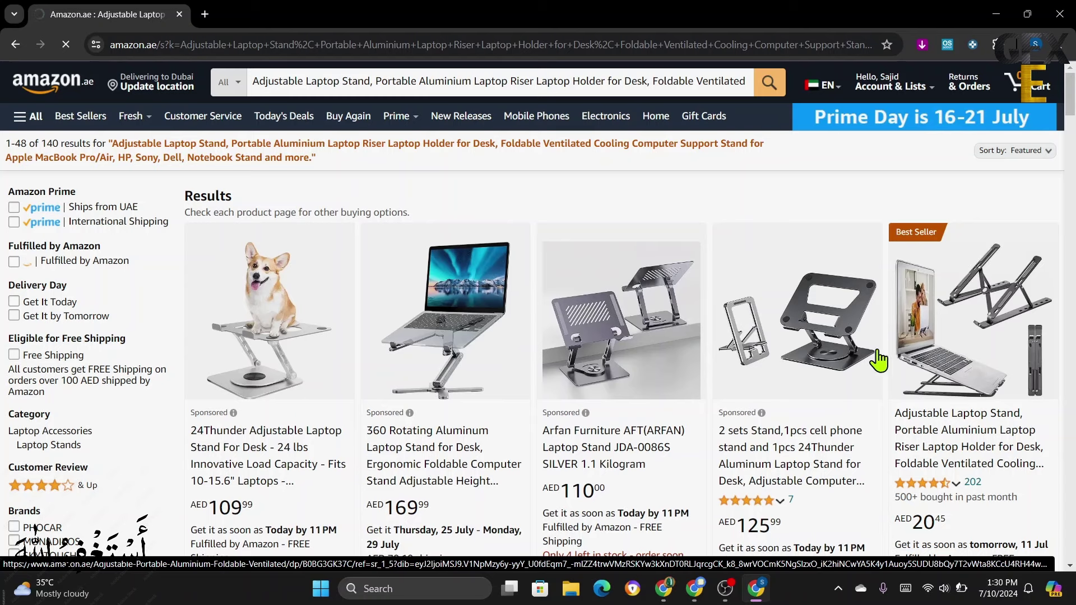
Step: Open the Best Seller adjustable laptop stand from the search results and show the browser's list of extensions
scroll(870, 367, down, 1)
click(932, 325)
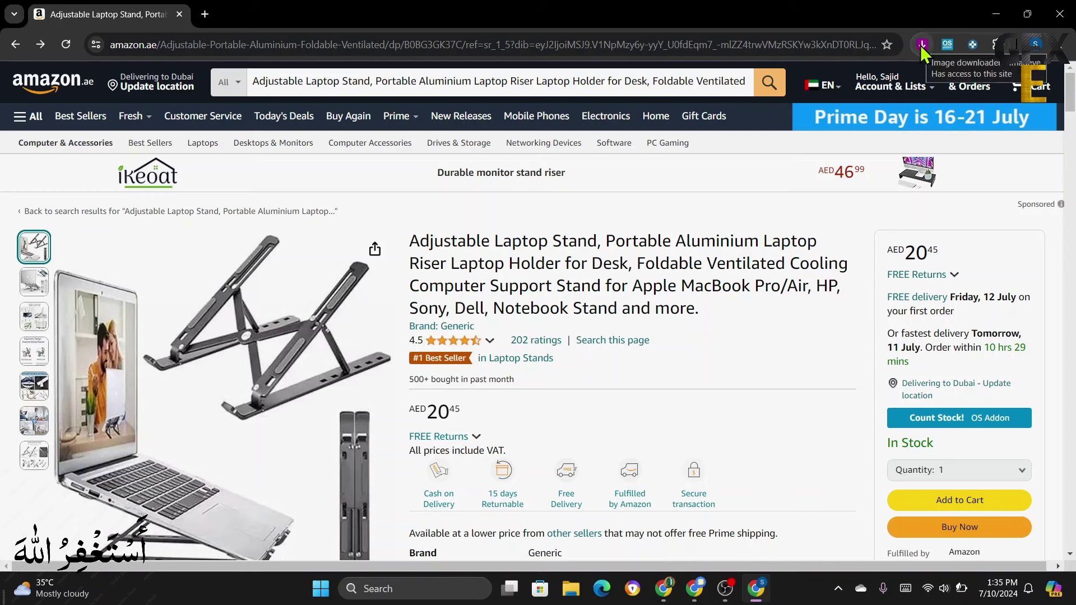
click(995, 44)
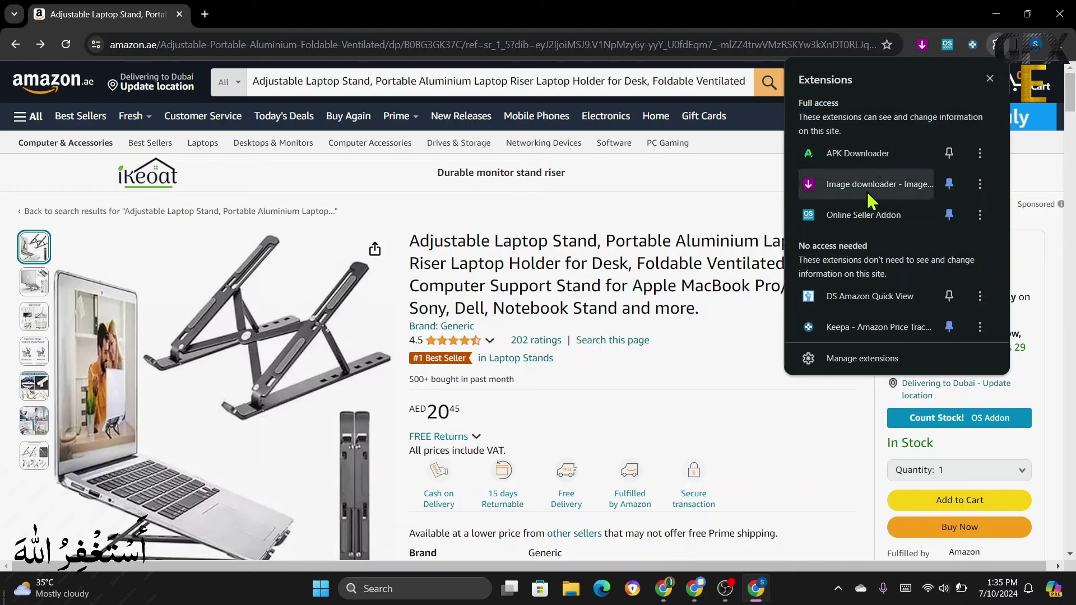
Step: Run the Imageye image downloader on the product page and browse its images to find the laptop stand's "Easy to Install and Carry" picture
click(990, 79)
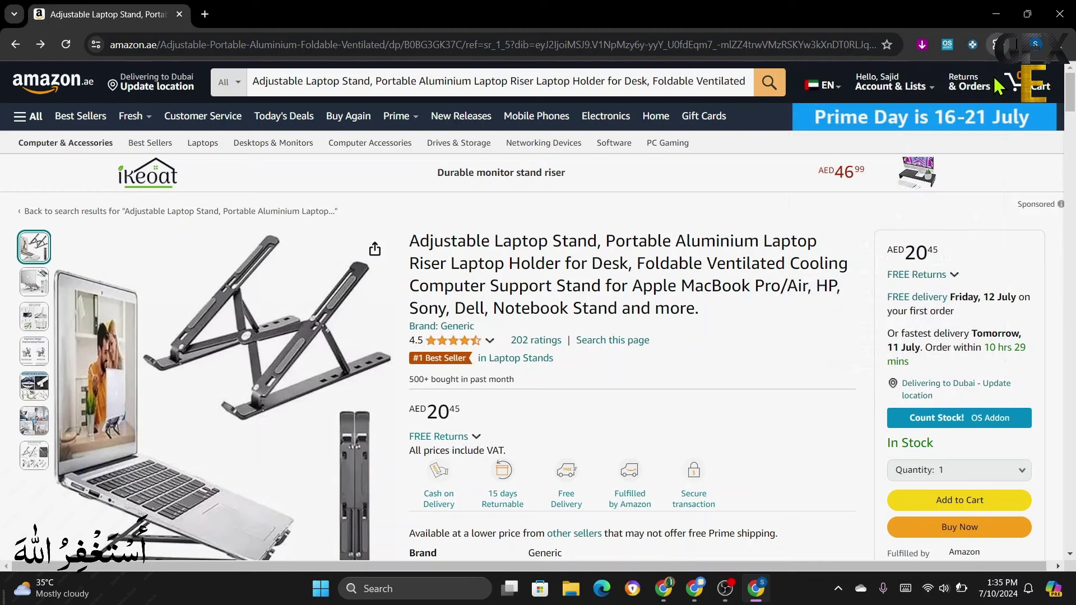
click(923, 44)
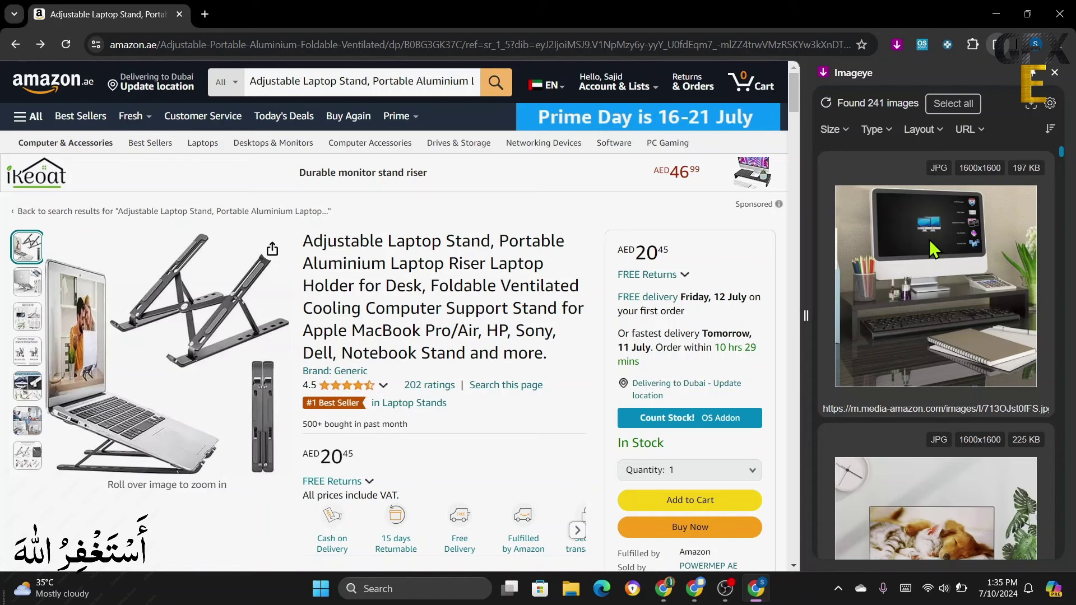
scroll(939, 398, down, 6)
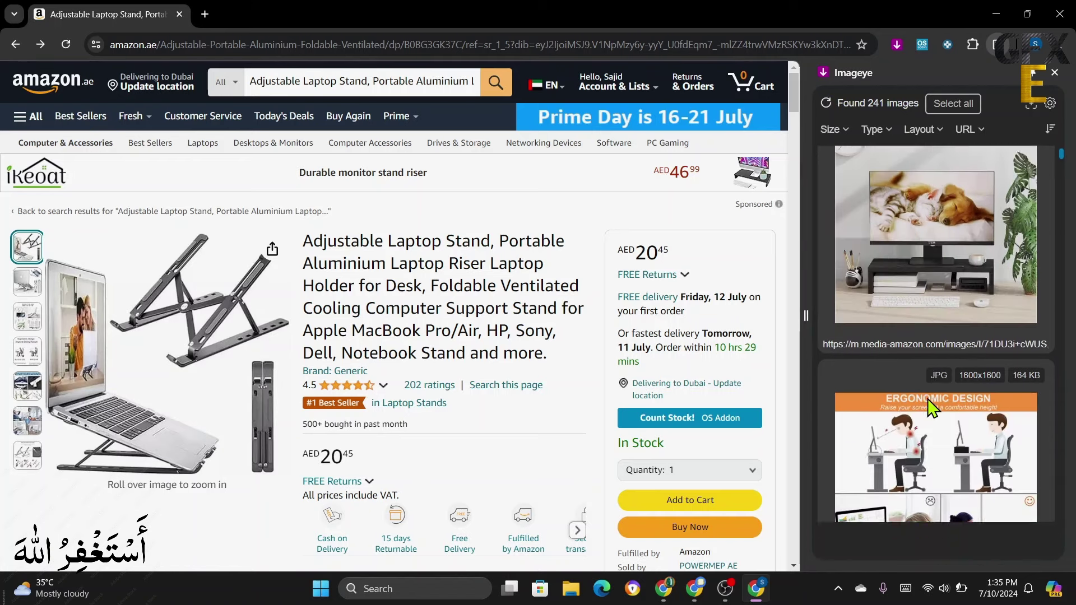
scroll(928, 399, down, 10)
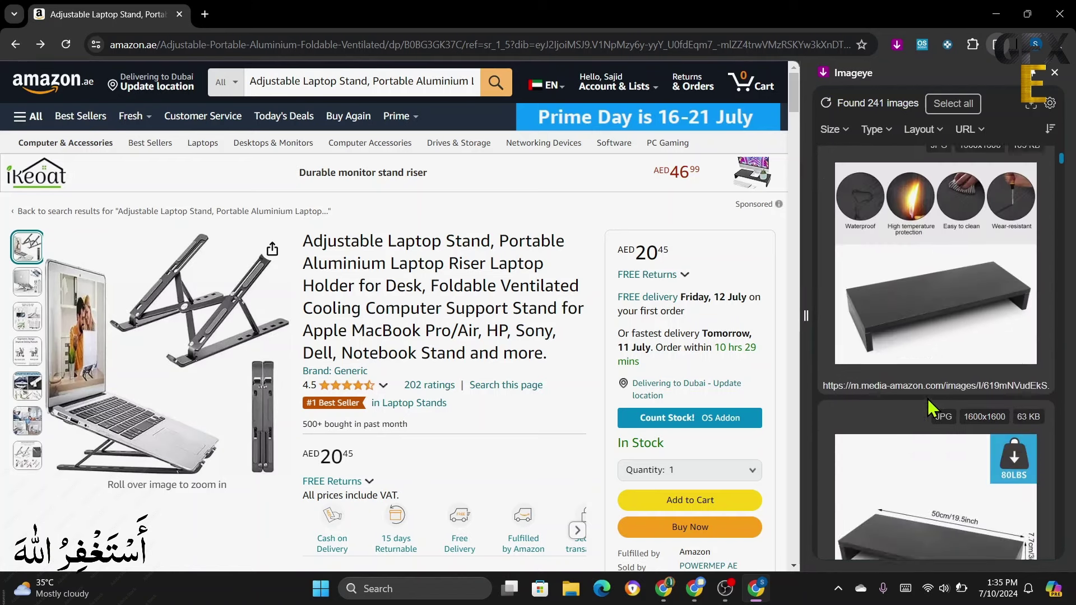
scroll(928, 408, down, 10)
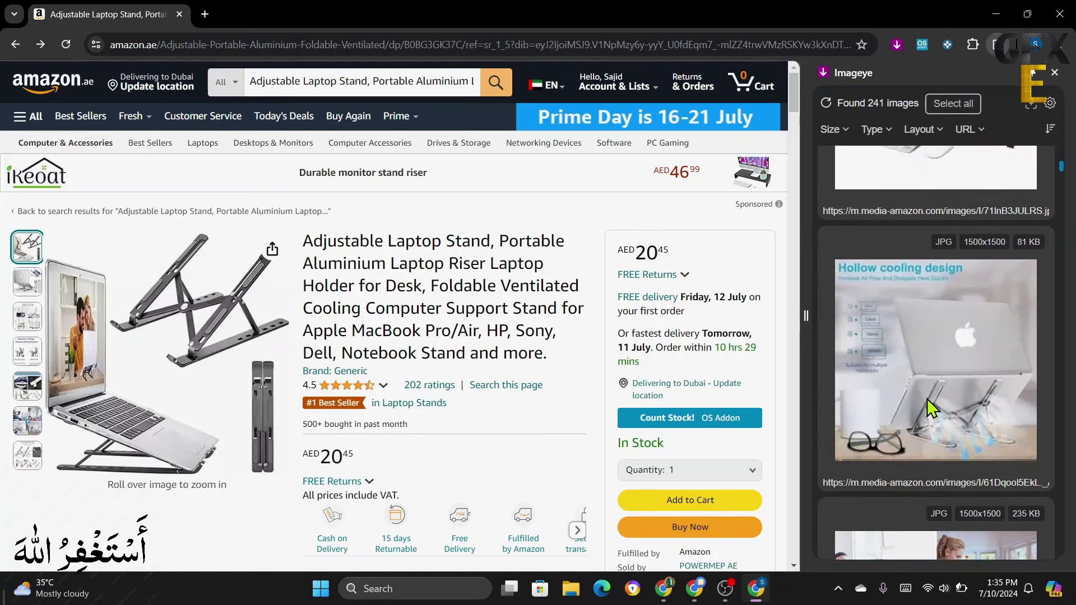
scroll(927, 399, down, 1)
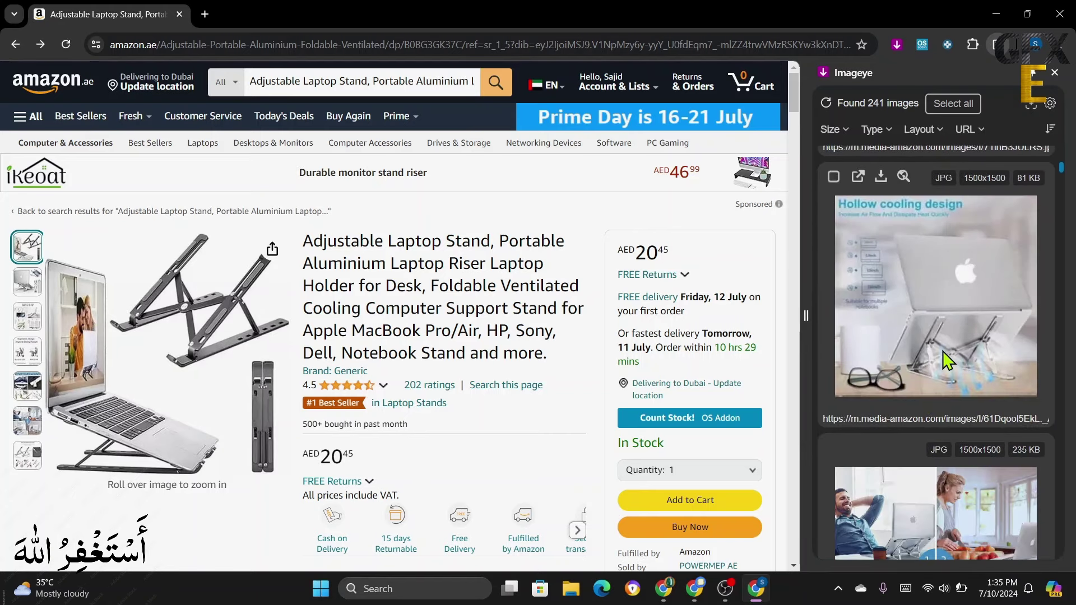
scroll(942, 354, down, 6)
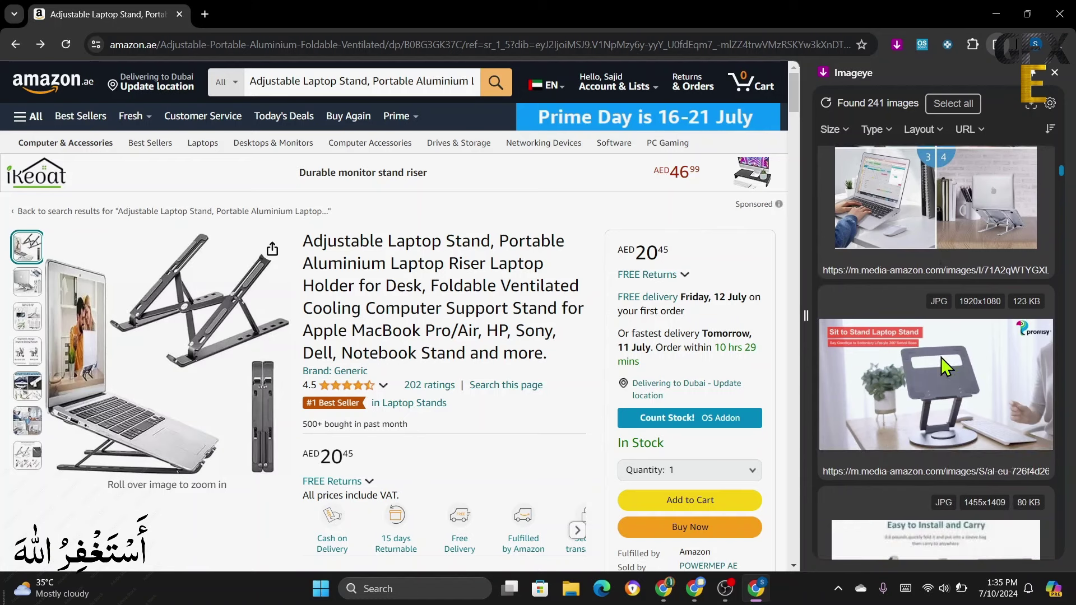
scroll(930, 385, down, 3)
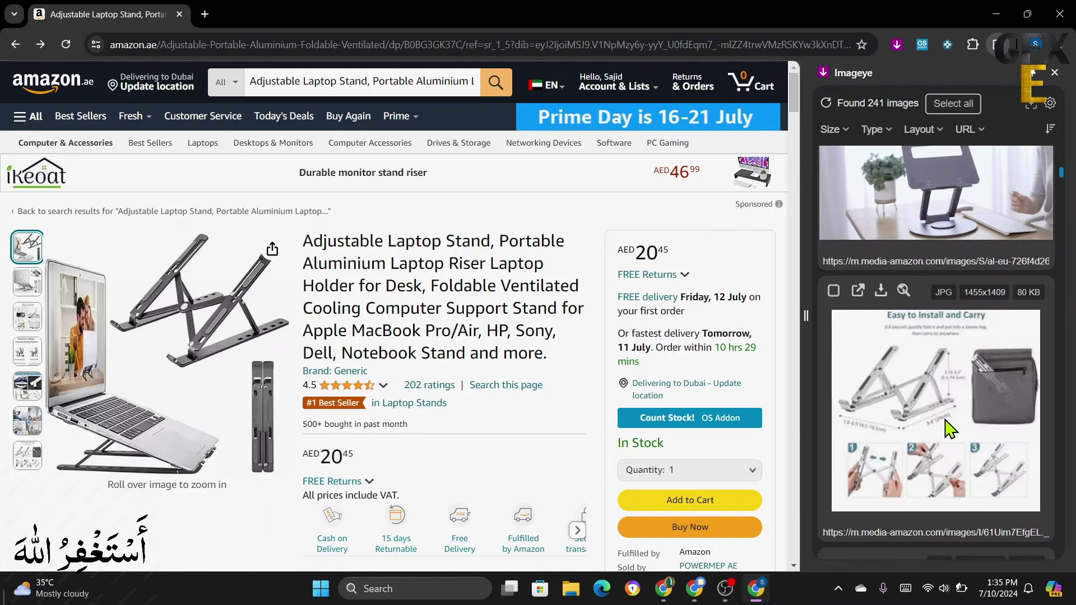
Step: Match the "Easy to Install and Carry" image with the product gallery and save it as a JPG in the Downloads folder
mouse_move(27, 469)
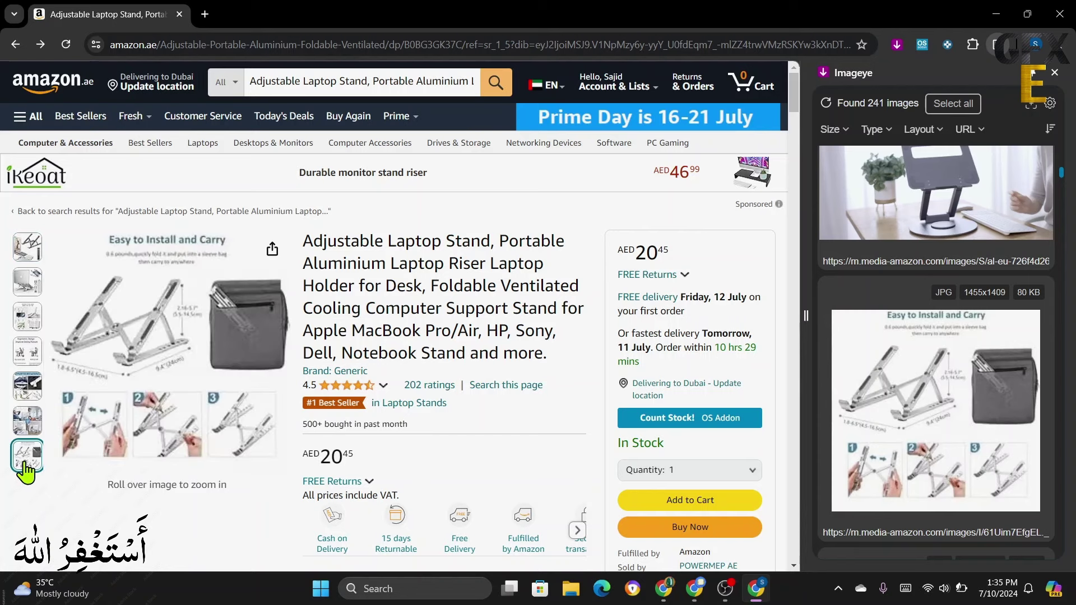
mouse_move(944, 463)
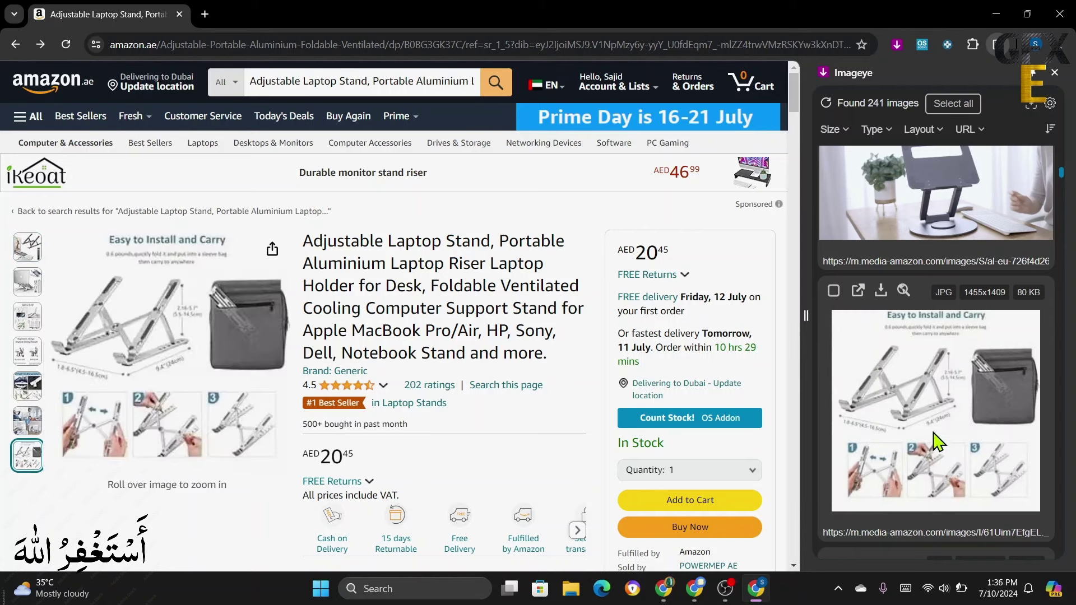
click(881, 290)
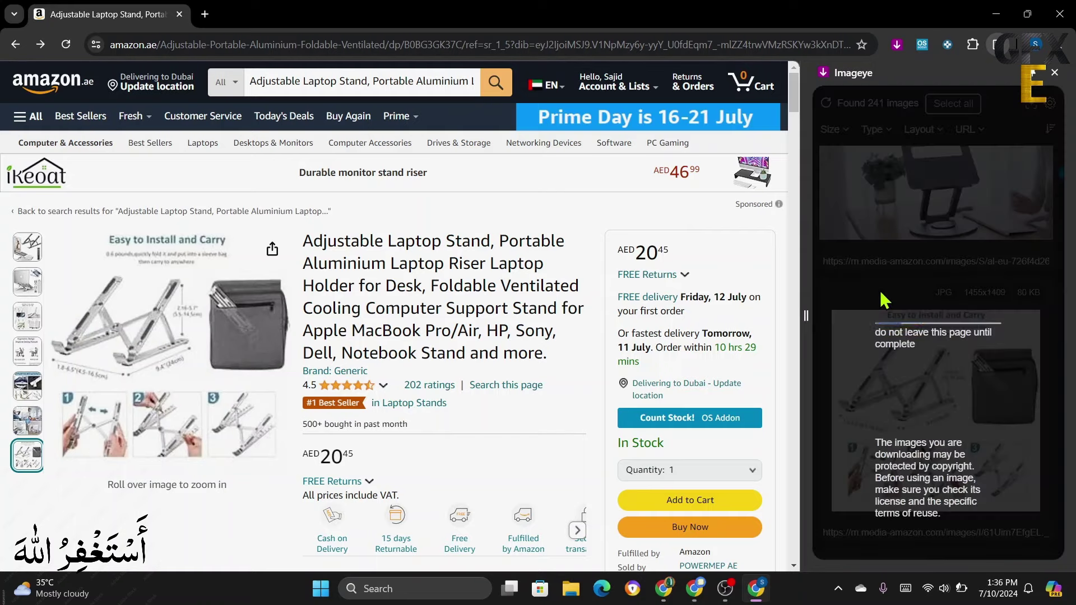
mouse_move(882, 291)
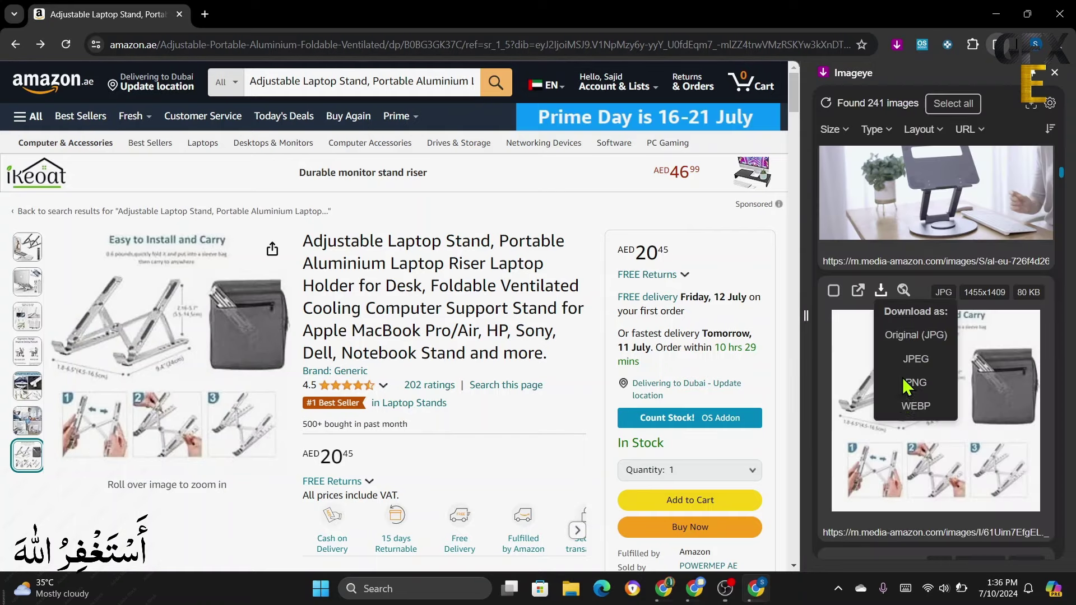
scroll(903, 450, down, 1)
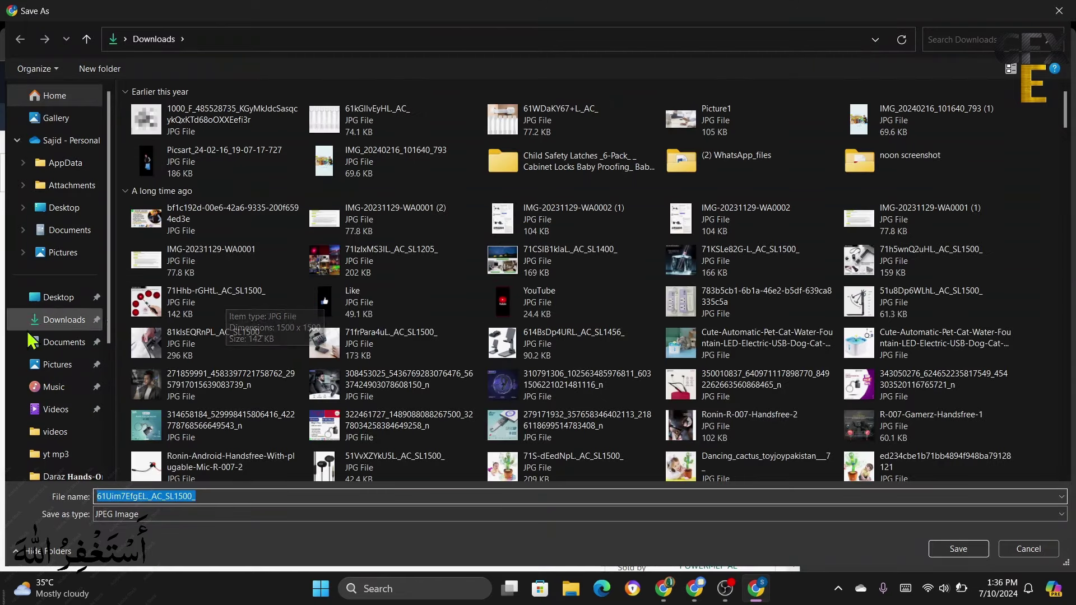
click(62, 324)
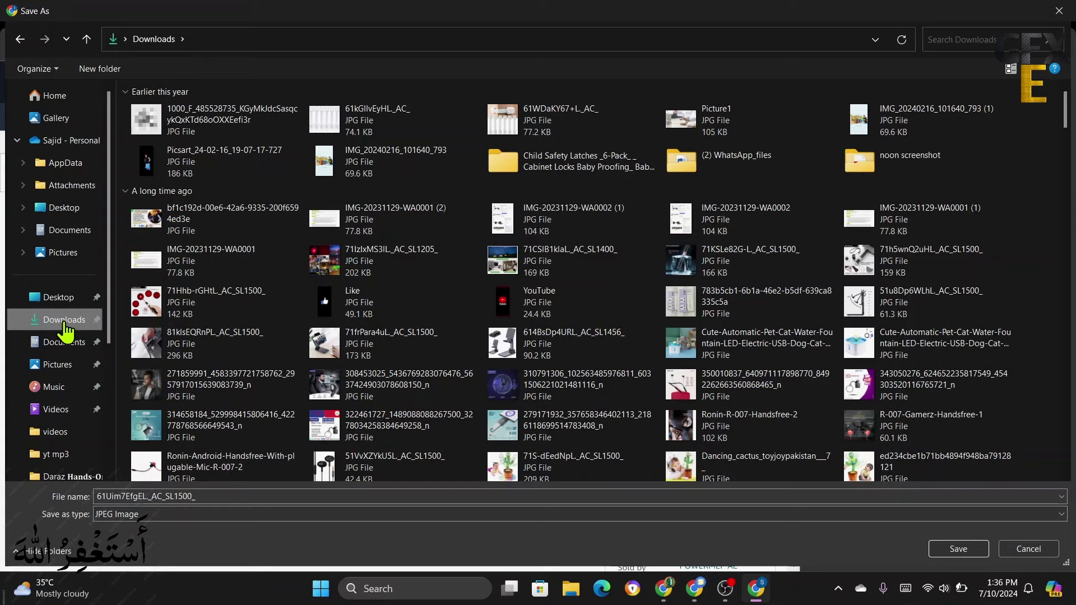
click(960, 553)
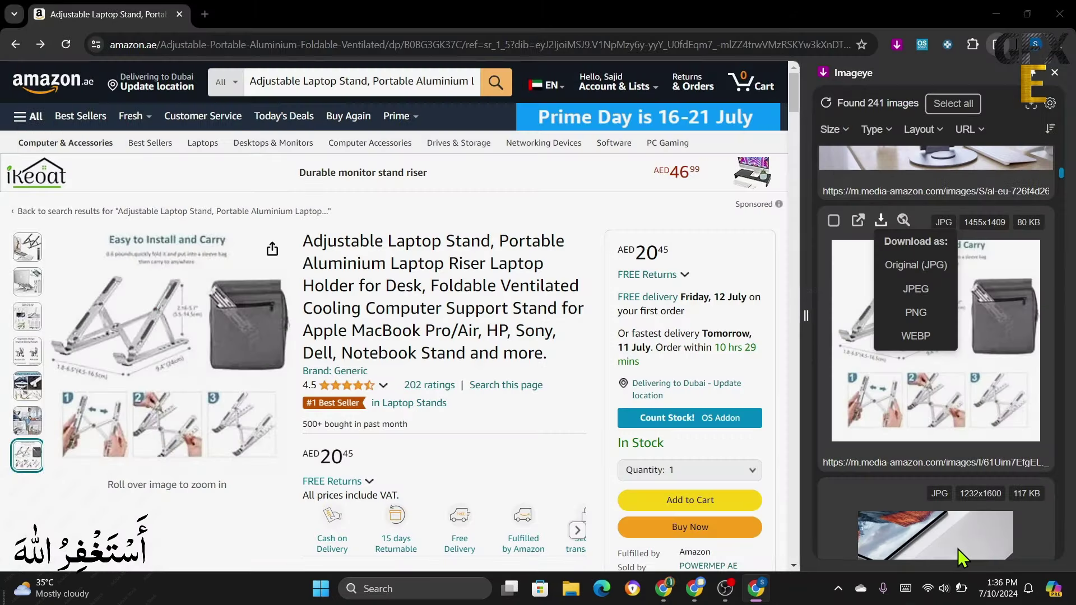
Step: Look through the remaining Imageye images for more pictures of this laptop stand
scroll(912, 430, down, 2)
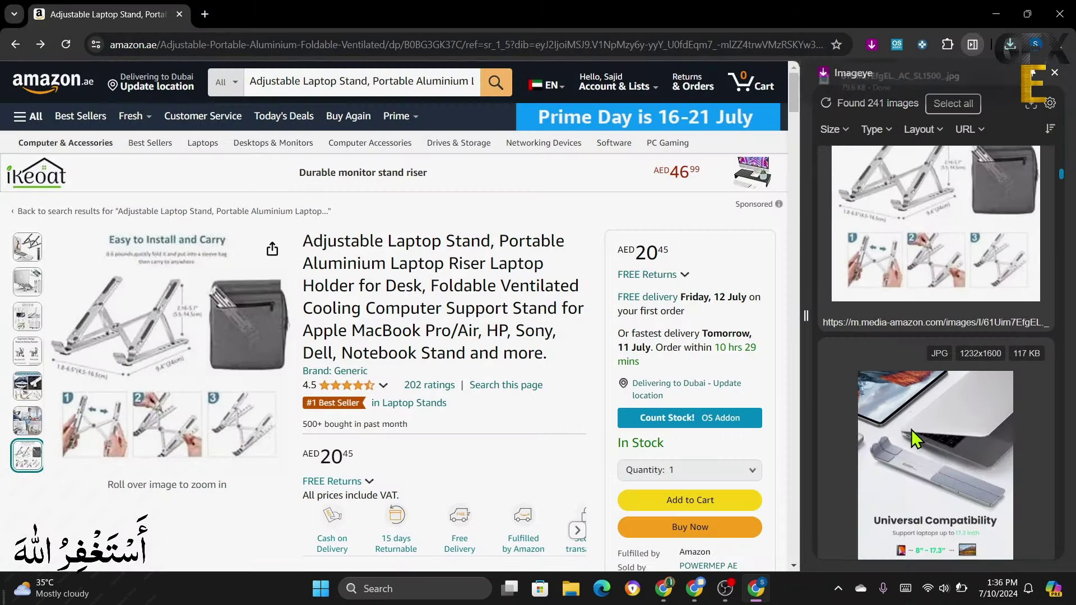
scroll(912, 430, down, 2)
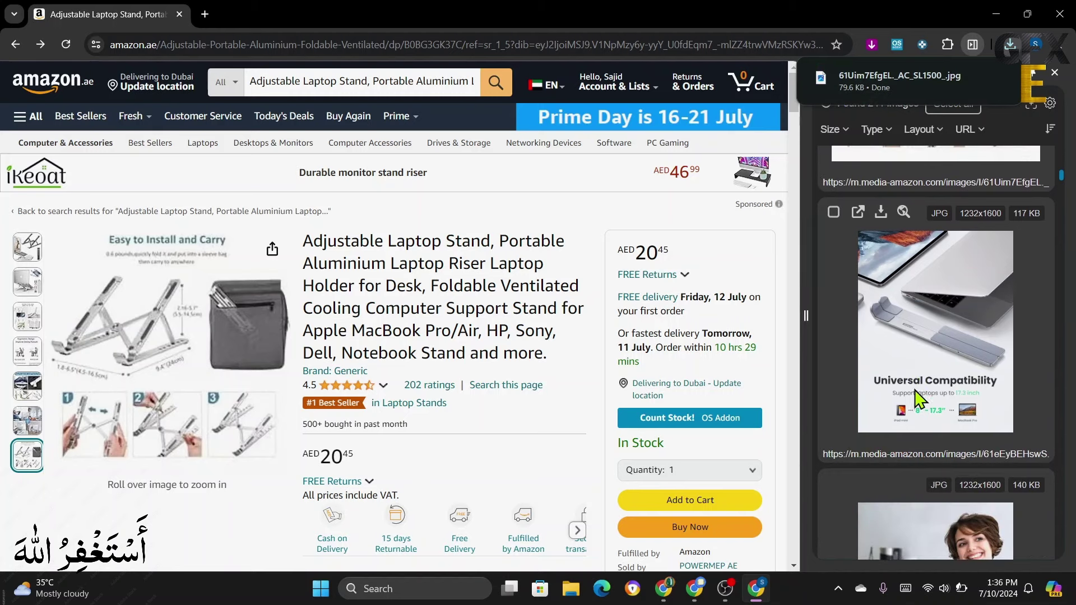
scroll(917, 399, down, 8)
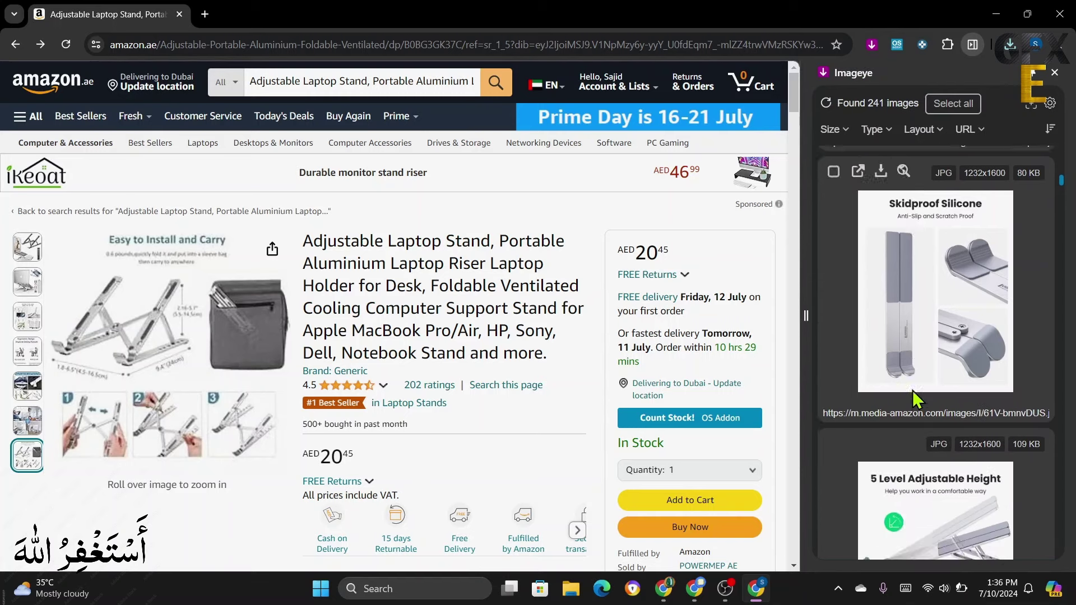
scroll(918, 399, down, 9)
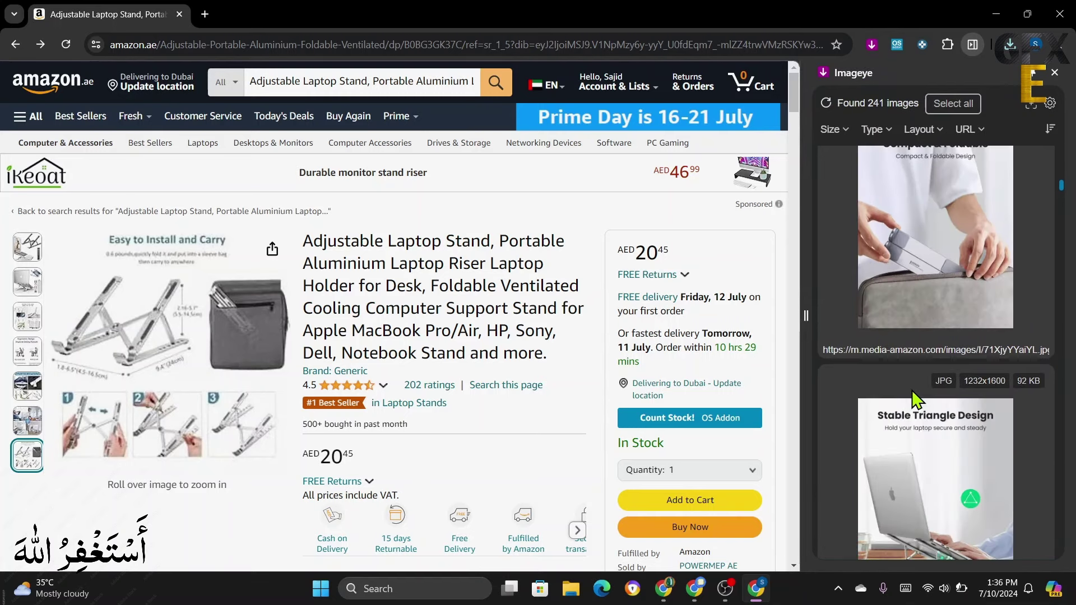
Step: Find the 1467x995 grey laptop stand image with the free bag label among the extracted images and save it to Downloads
scroll(912, 393, down, 4)
scroll(912, 392, down, 4)
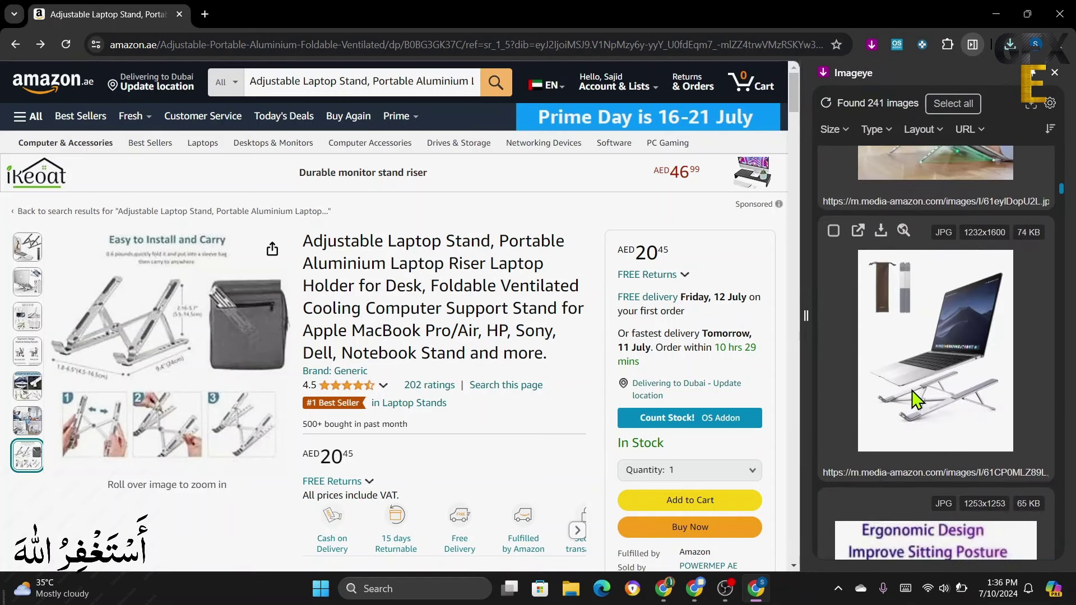
scroll(913, 395, down, 3)
scroll(917, 358, up, 2)
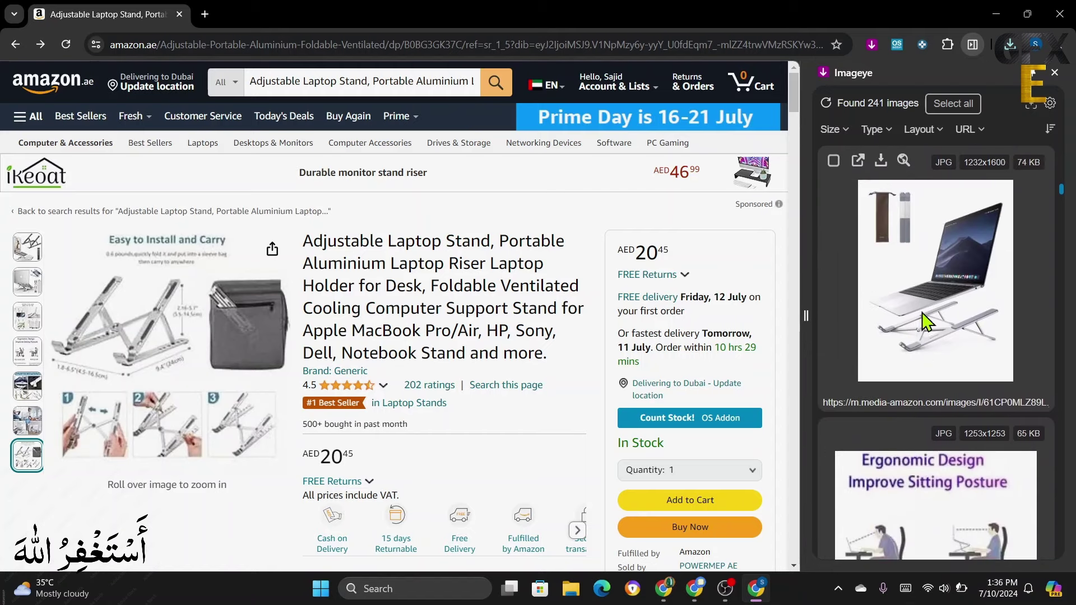
mouse_move(31, 255)
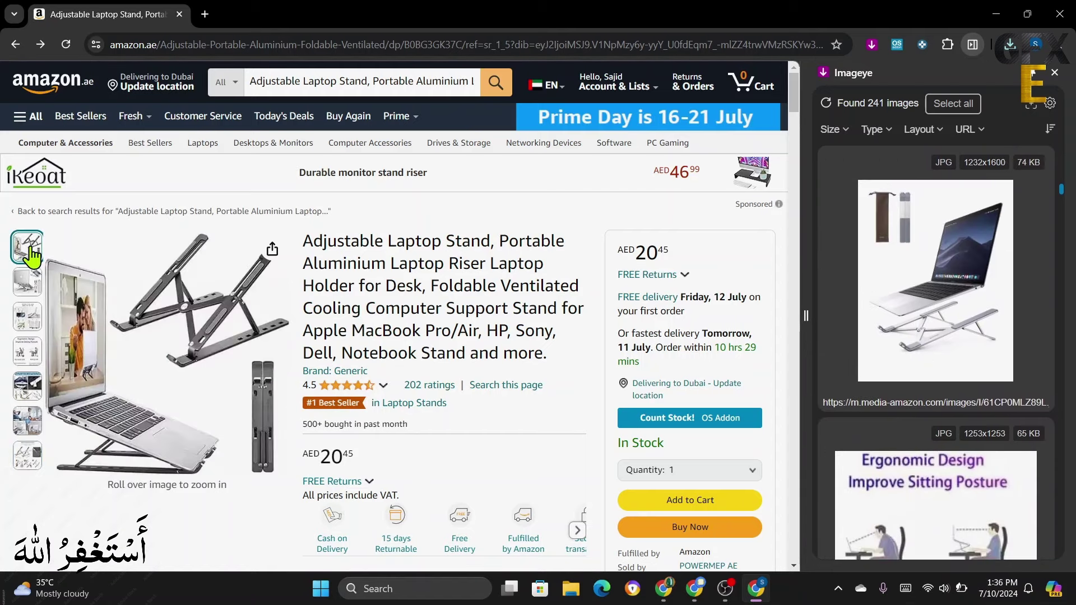
scroll(880, 364, down, 5)
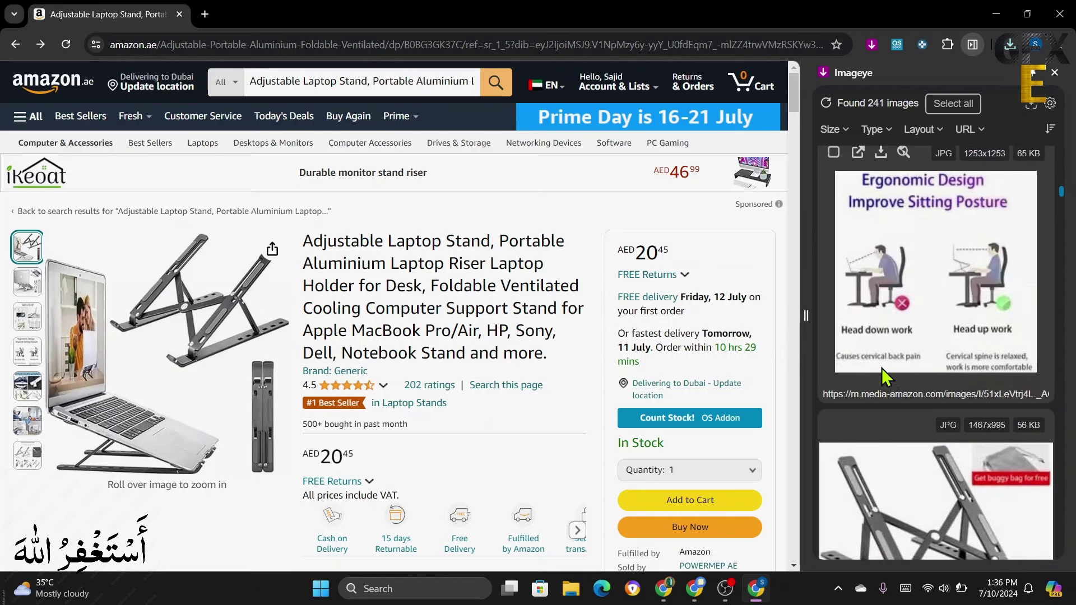
scroll(888, 379, down, 3)
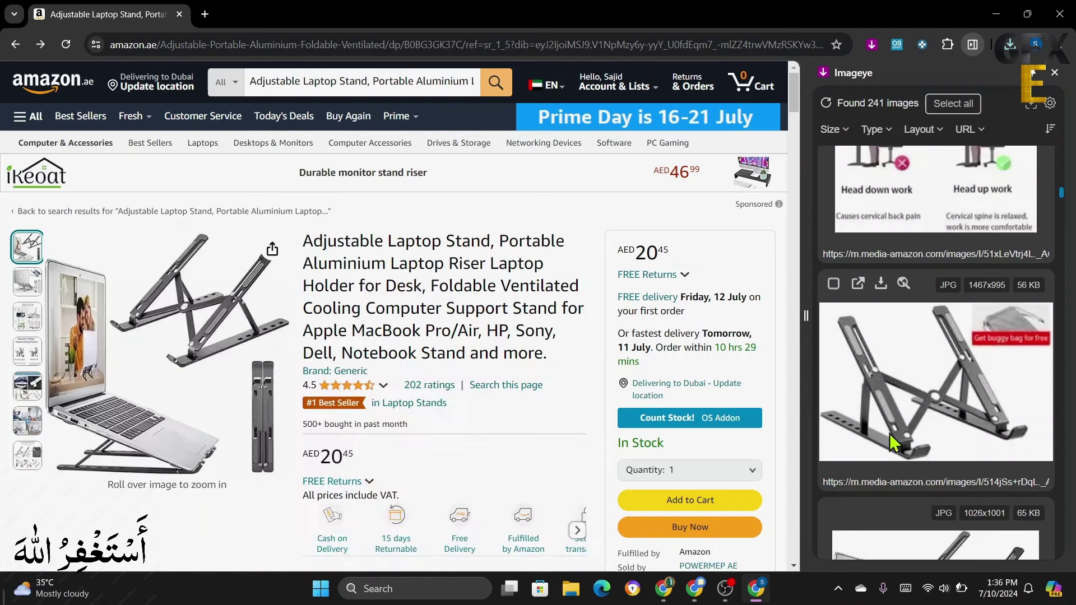
click(882, 285)
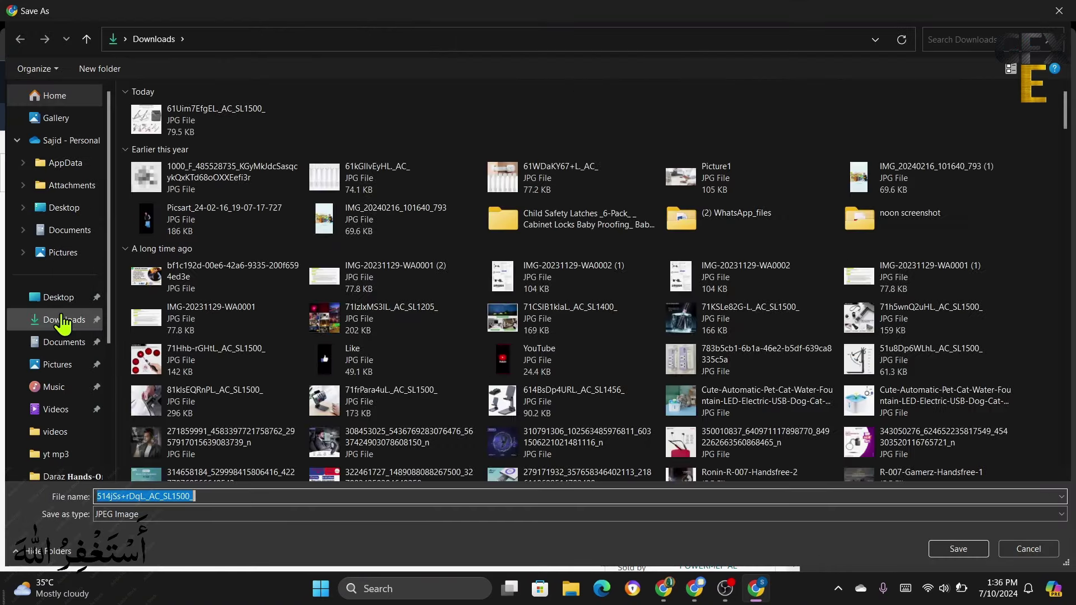
click(63, 322)
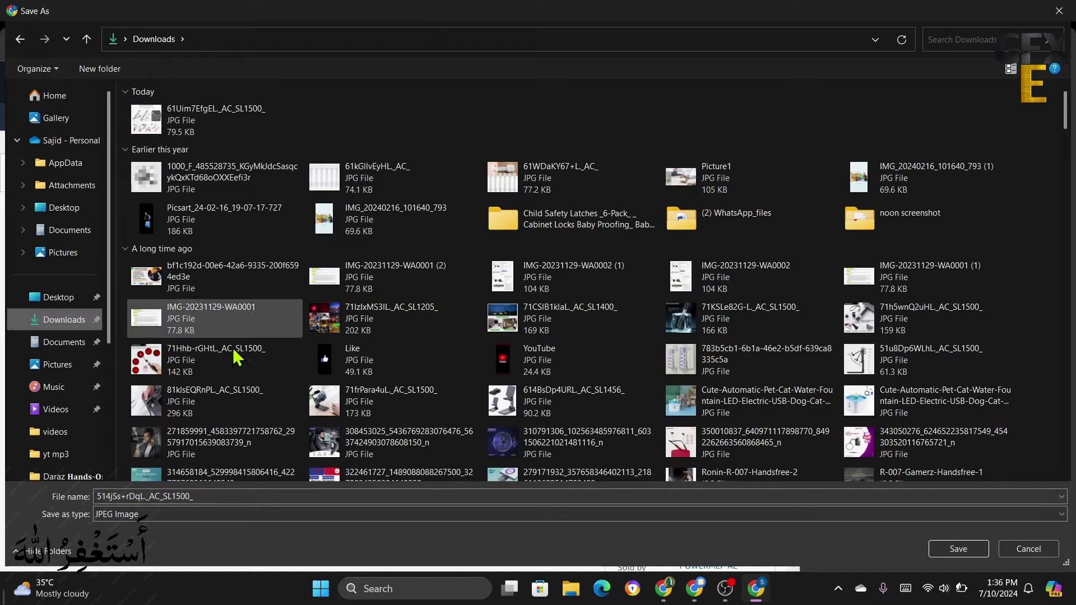
click(956, 547)
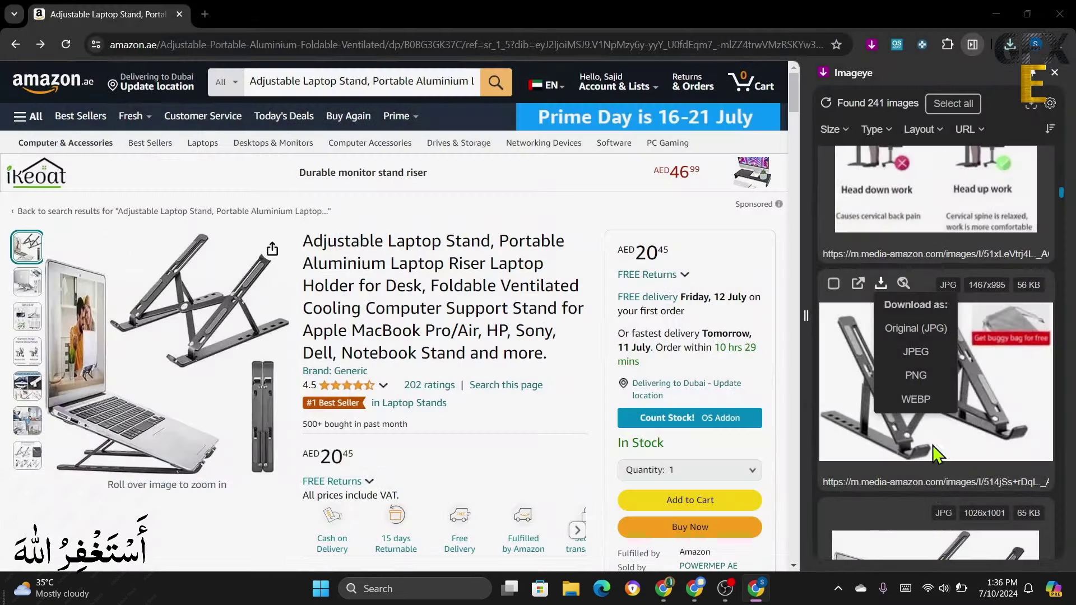
Step: Save the 1026x1001 image of the stand with a laptop to Downloads and close the Imageye image list
scroll(926, 437, down, 4)
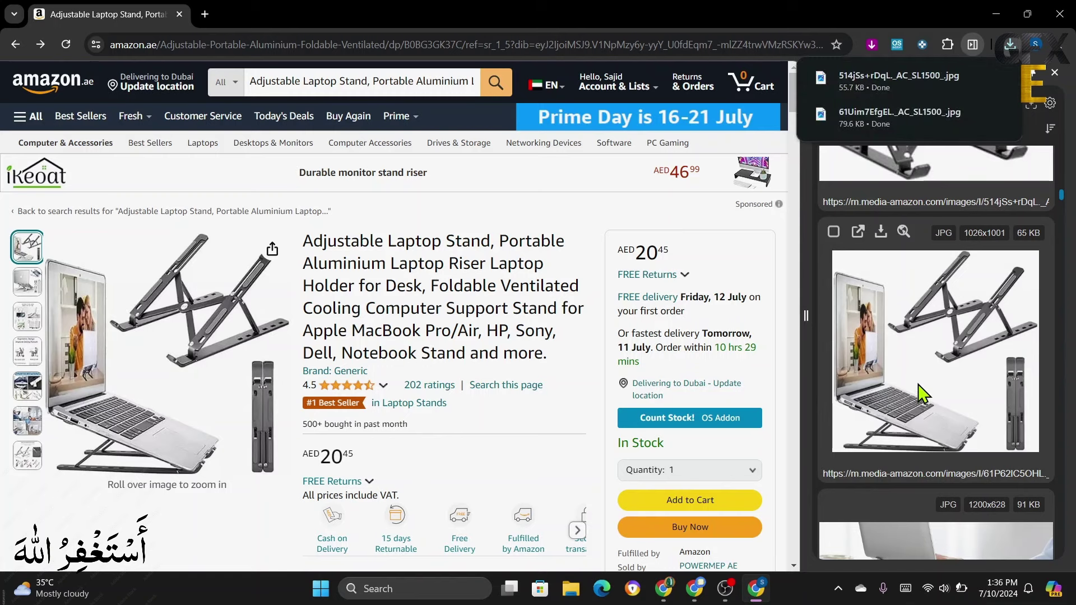
click(882, 234)
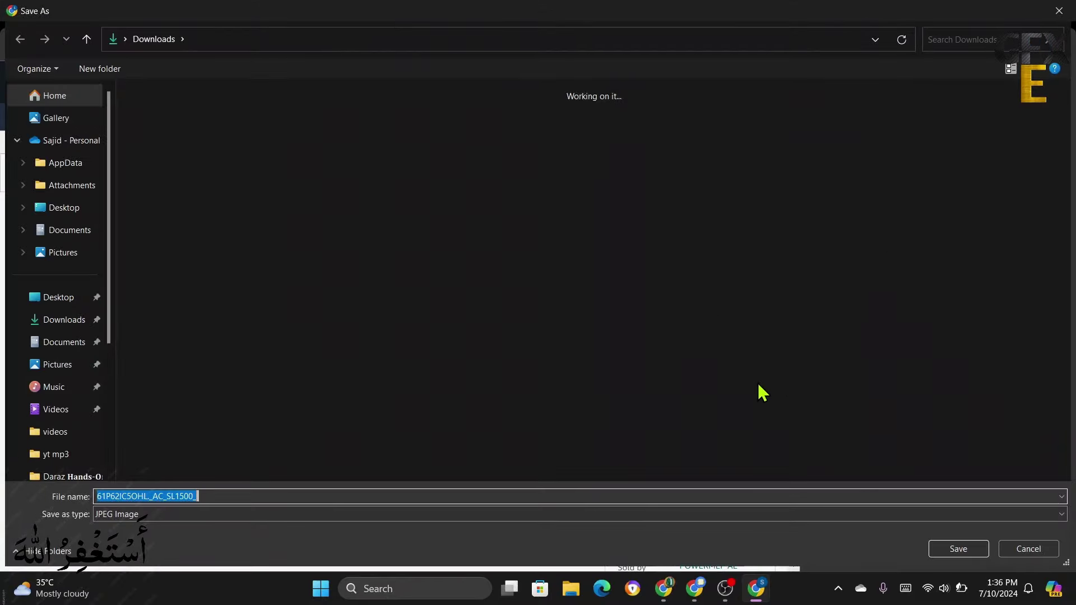
click(952, 552)
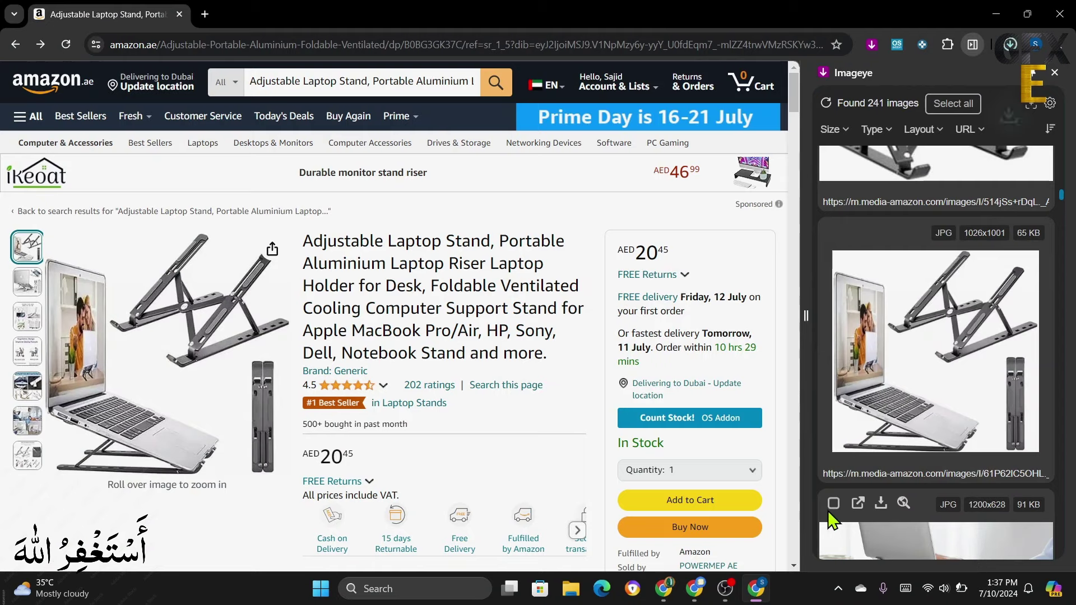
click(1055, 73)
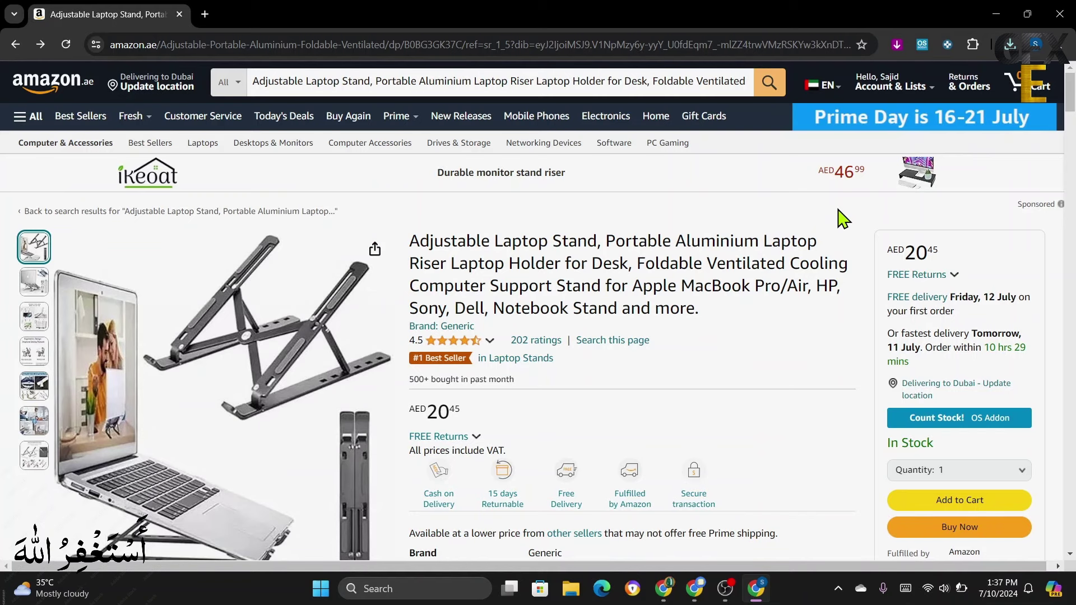
Step: Switch to the Seller Central listing and upload 61P62IC5OHL._AC_SL1500_ from Downloads as the MAIN product image
click(695, 590)
click(776, 375)
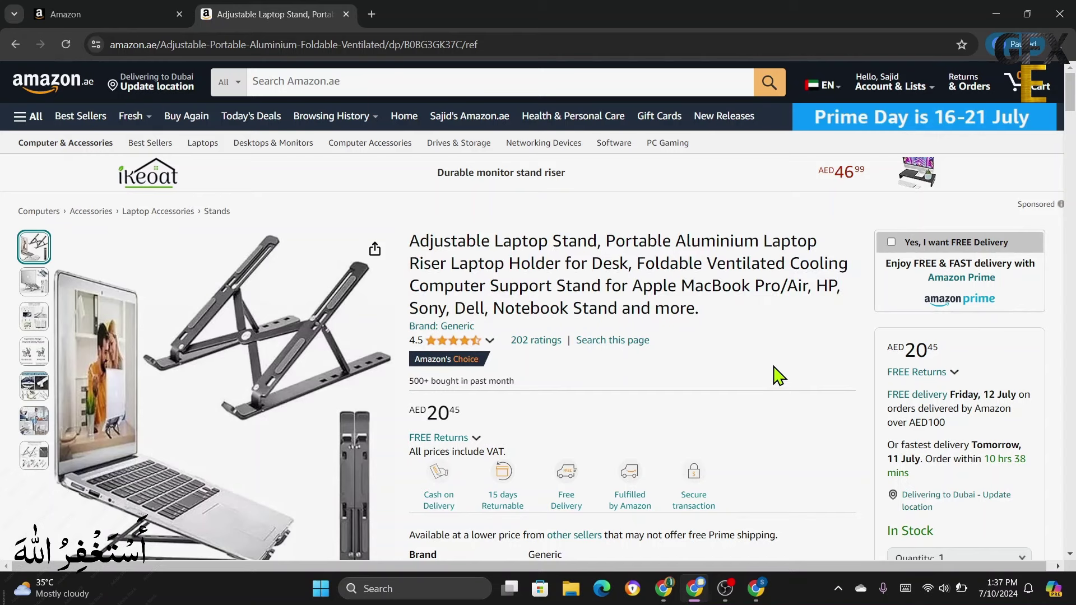
click(104, 14)
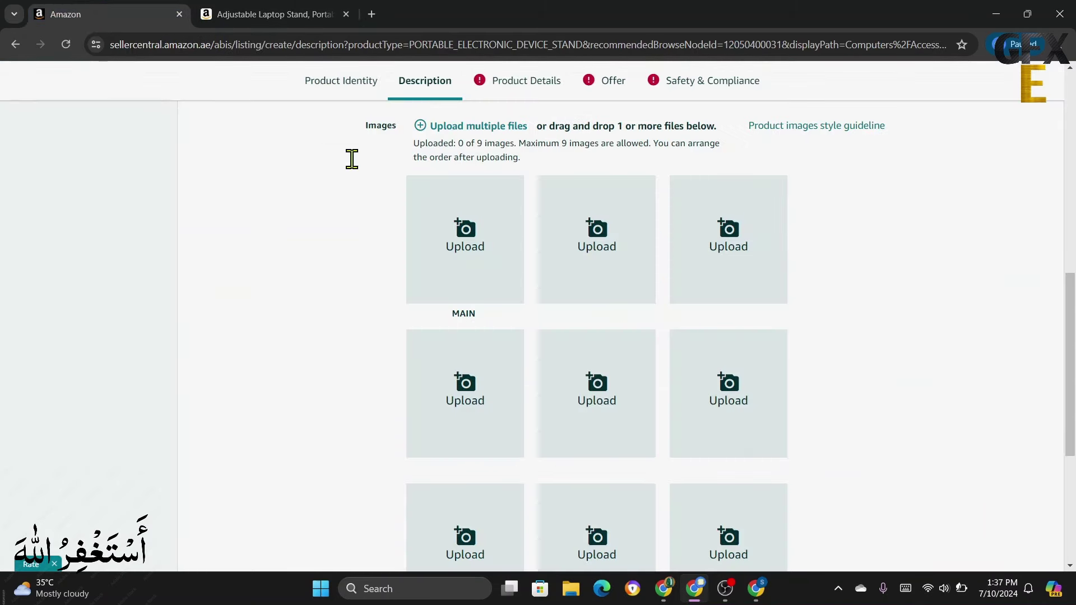
click(466, 229)
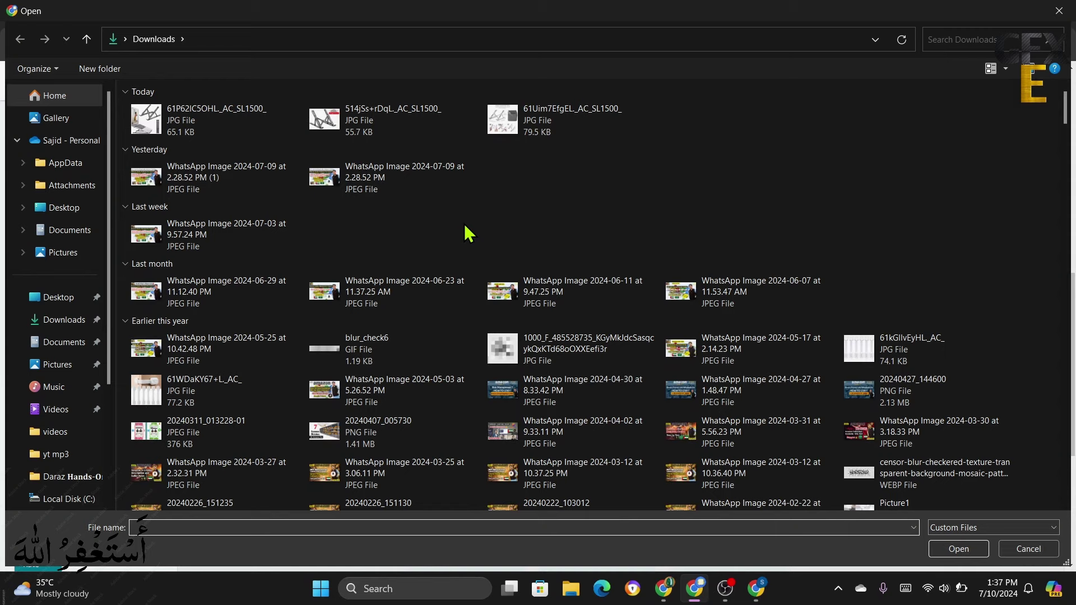
double_click(157, 121)
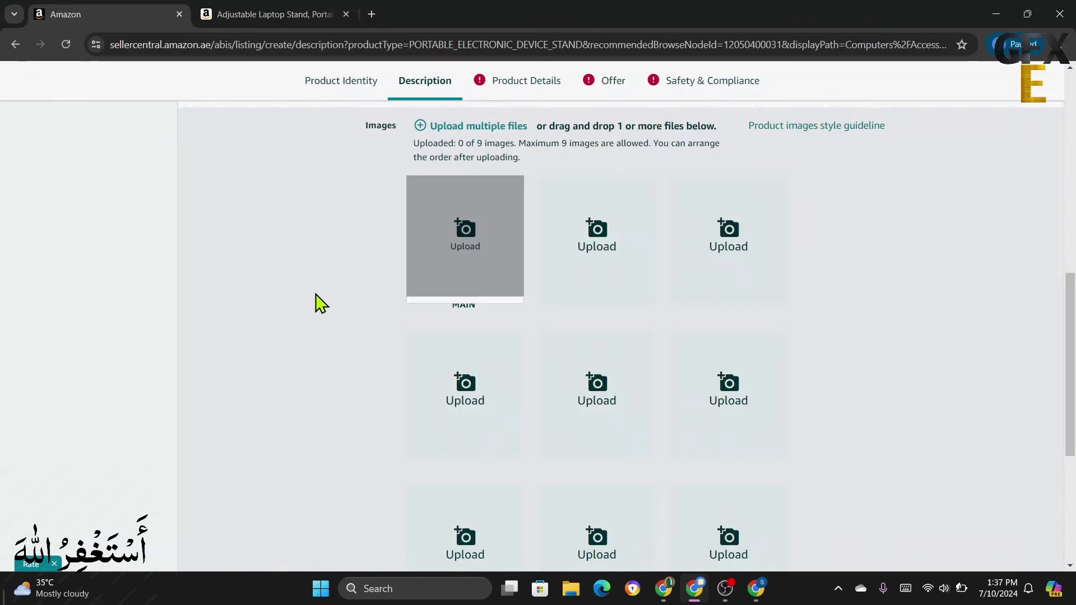
Step: Upload 61Uim7EfgEL._AC_SL1500_ as the second product image and 514jSs+rDqL._AC_SL1500_ as the third
click(602, 234)
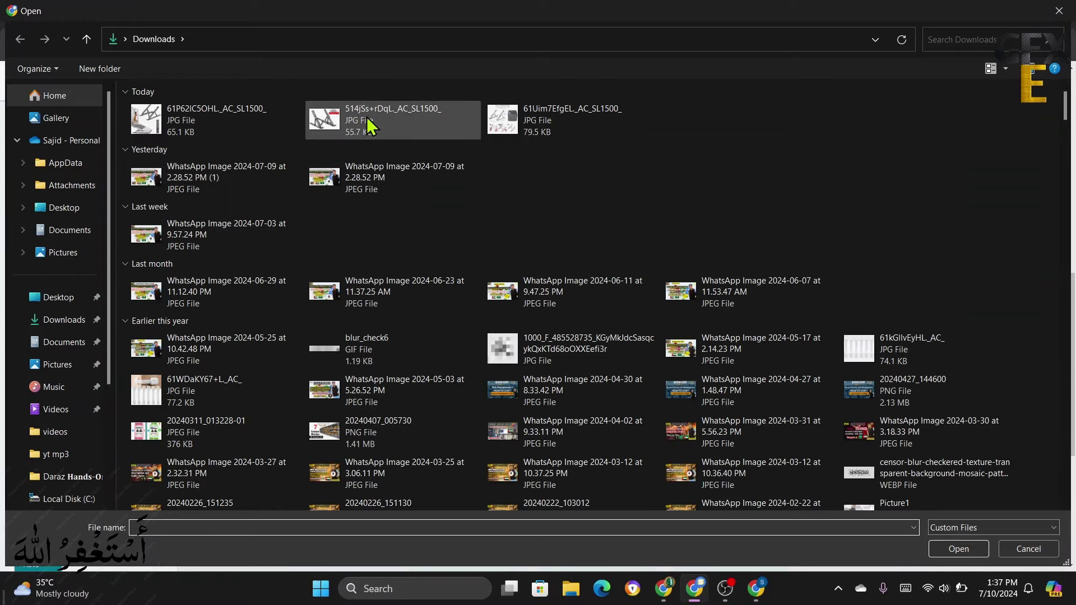
double_click(518, 124)
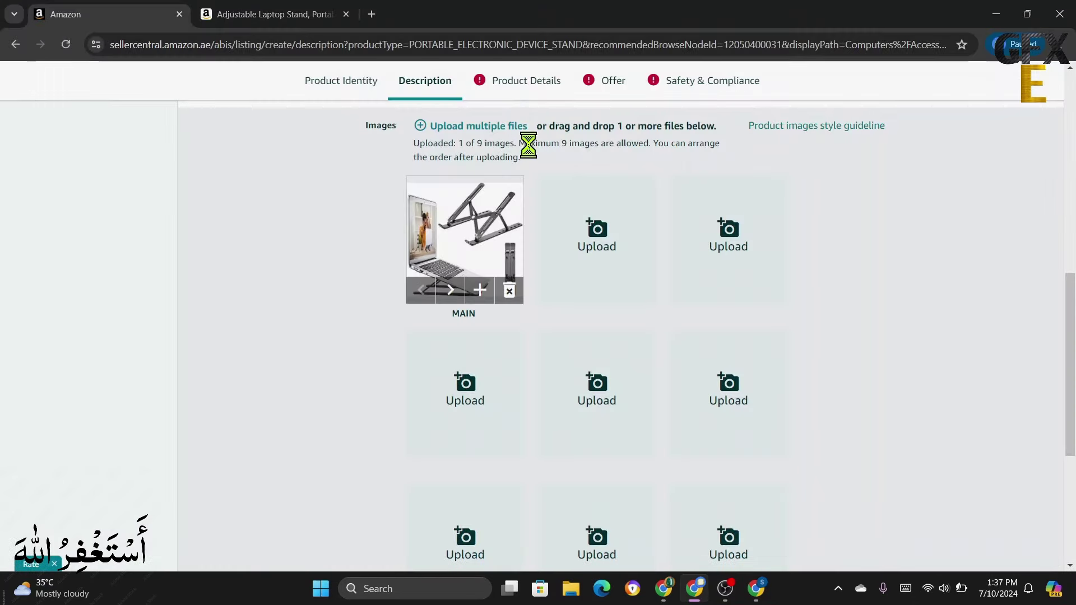
click(726, 236)
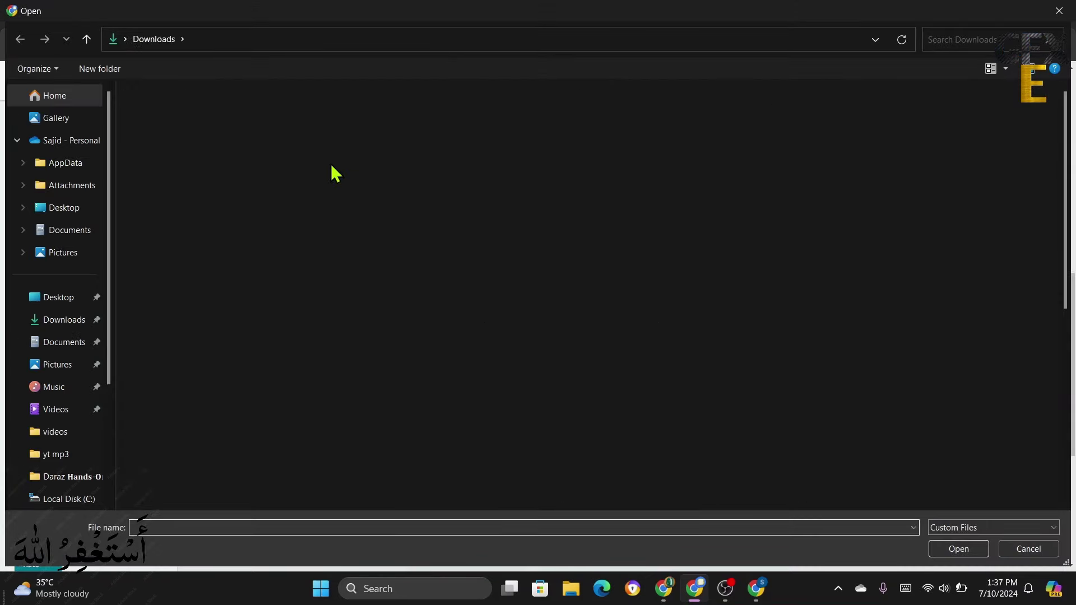
double_click(352, 120)
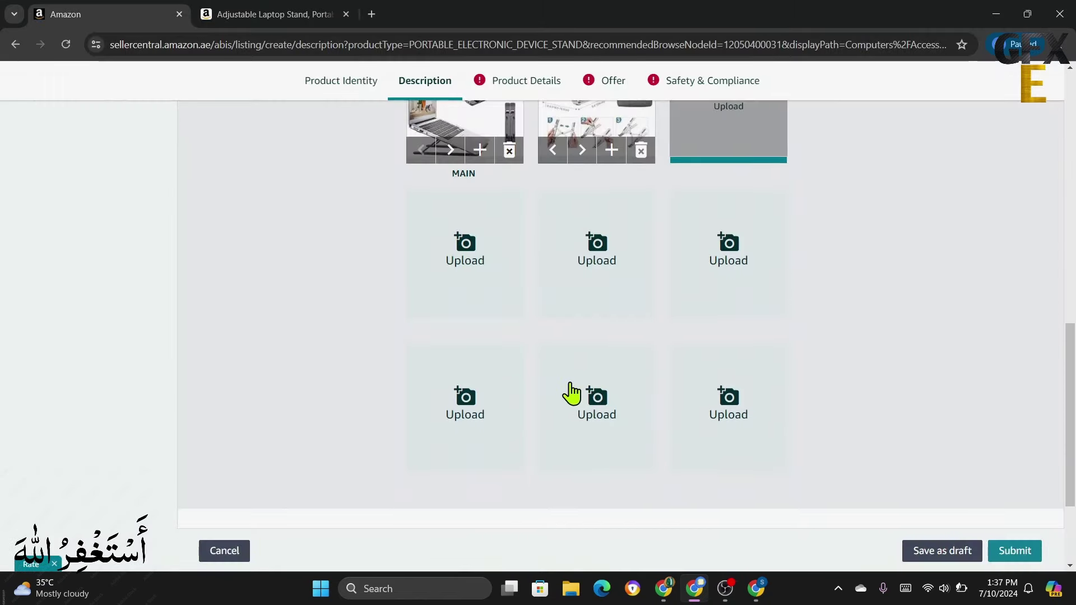
Step: Submit the description with its images and proceed to the first incomplete item in Product Details
scroll(653, 452, down, 3)
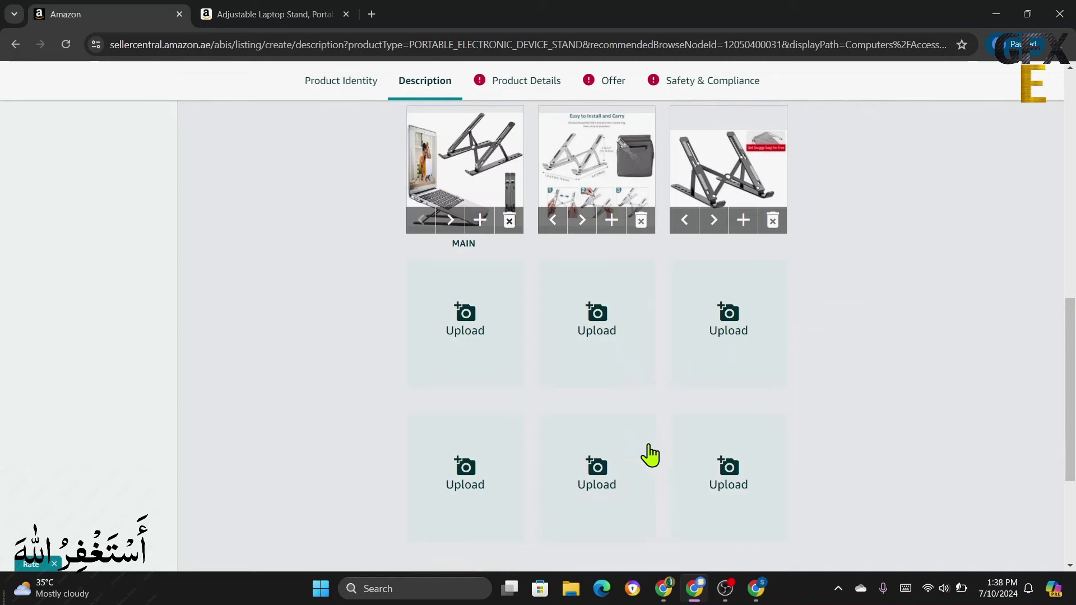
scroll(649, 455, down, 3)
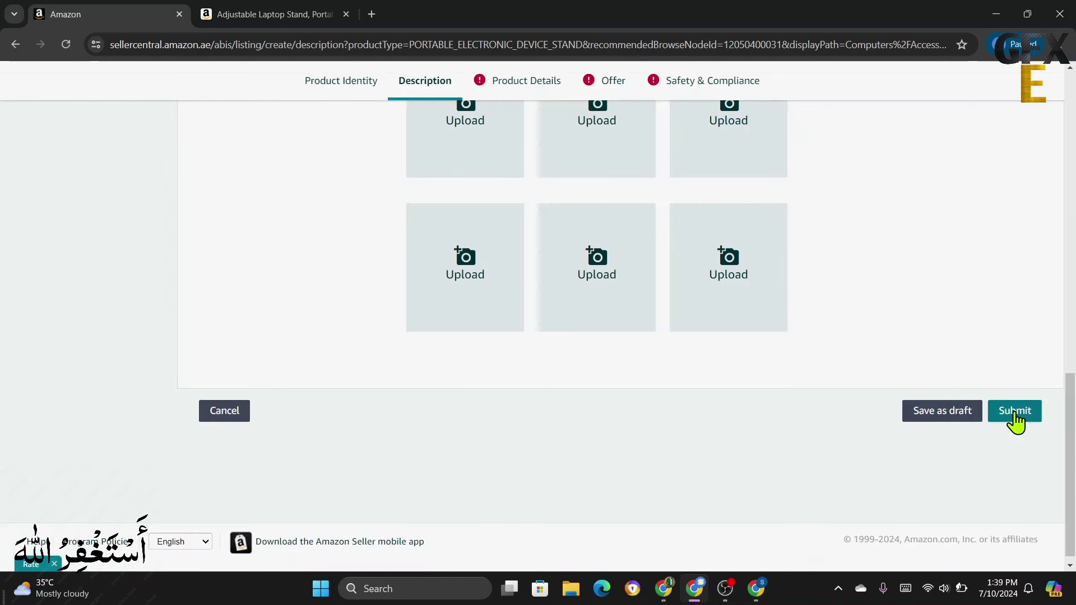
click(1017, 421)
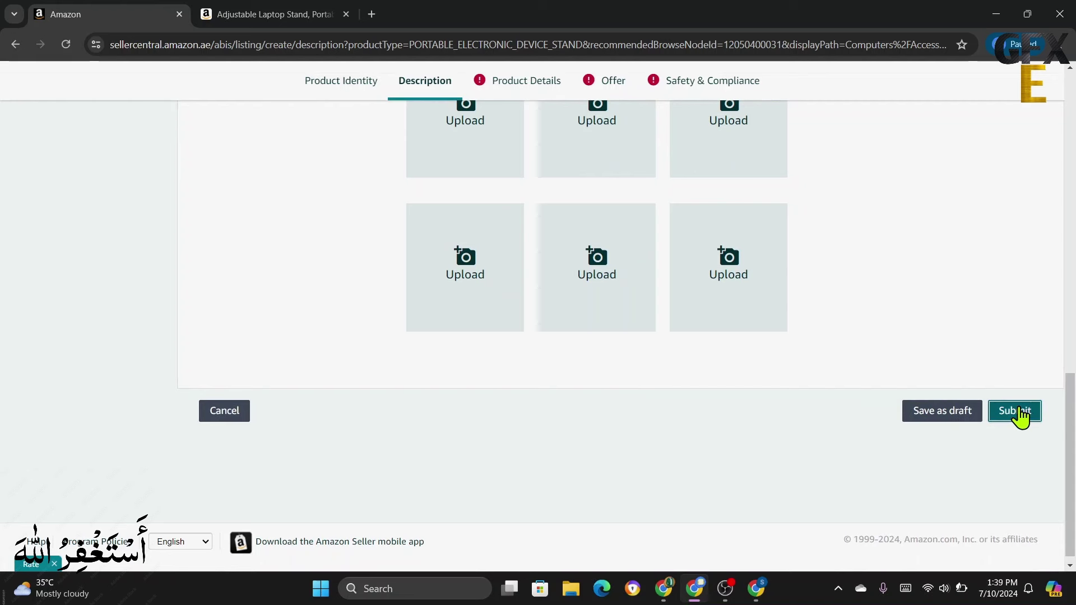
click(1017, 416)
click(949, 376)
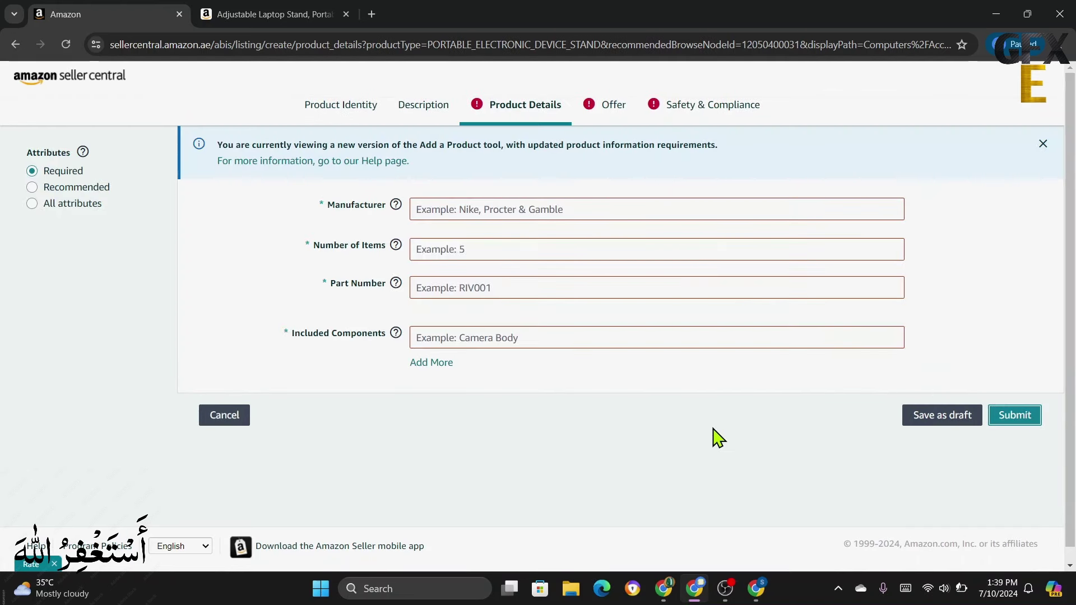
Step: Set the manufacturer to china and the number of items to 1 in the product details
click(463, 210)
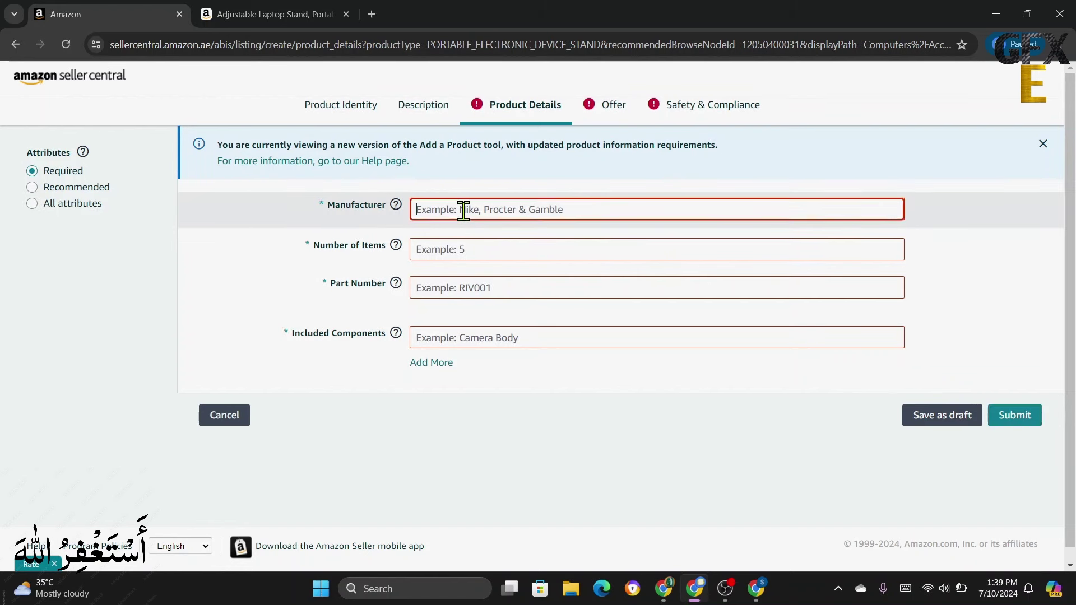
text(ch)
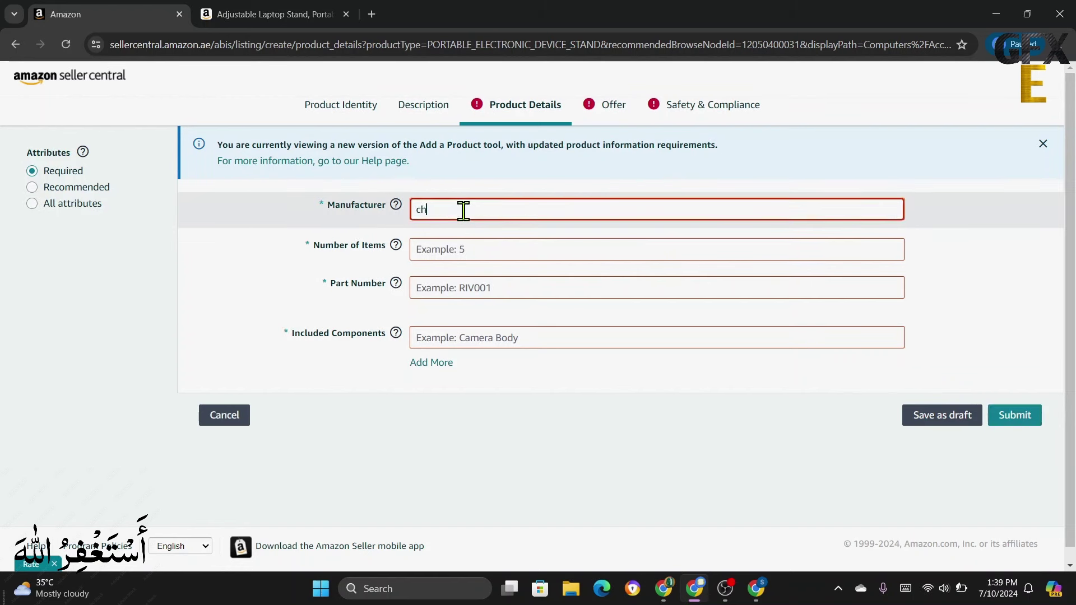
text(ina)
click(457, 250)
text(1)
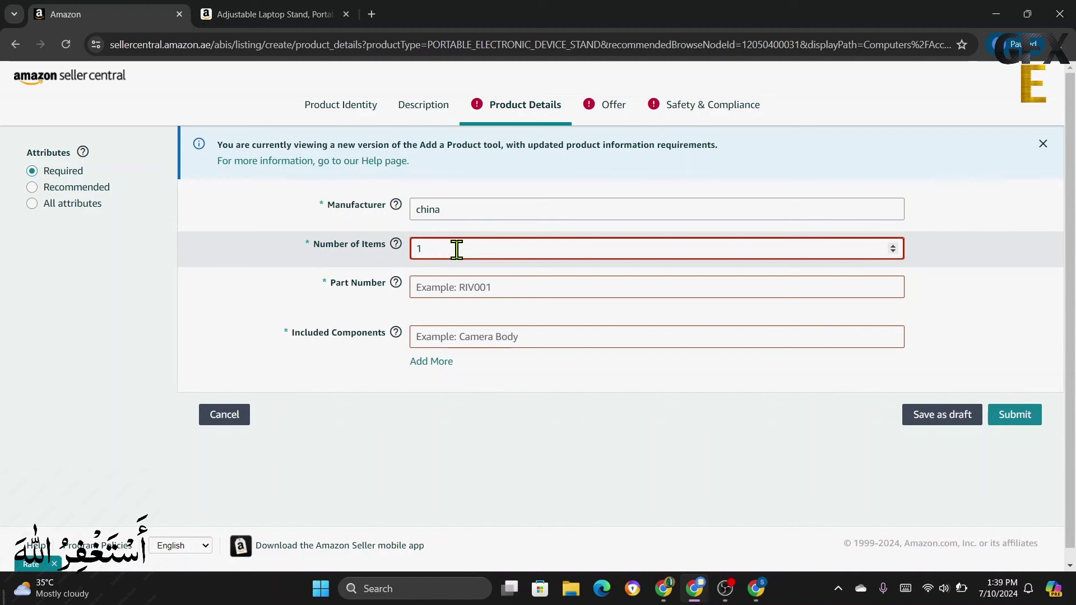
Step: Enter df32114 as the part number and NO as the included components
click(465, 289)
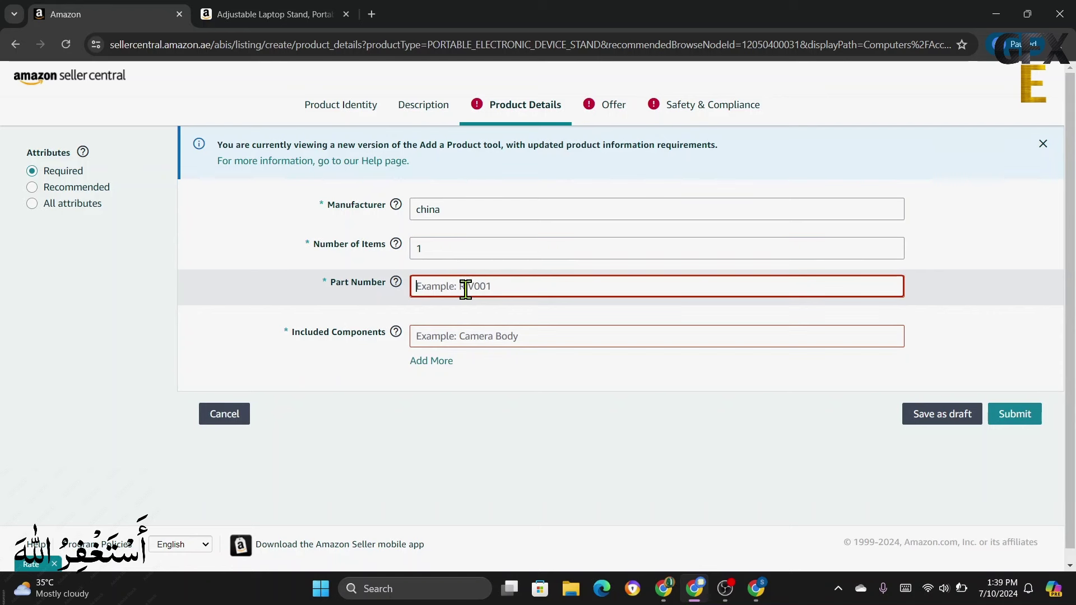
text(df32114)
click(477, 337)
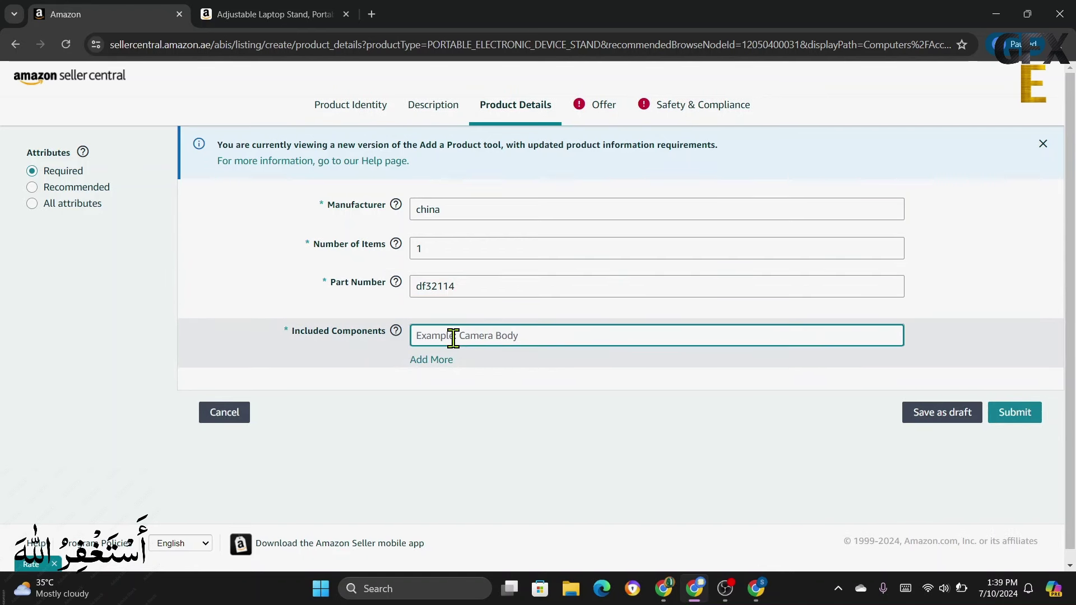
text(NO)
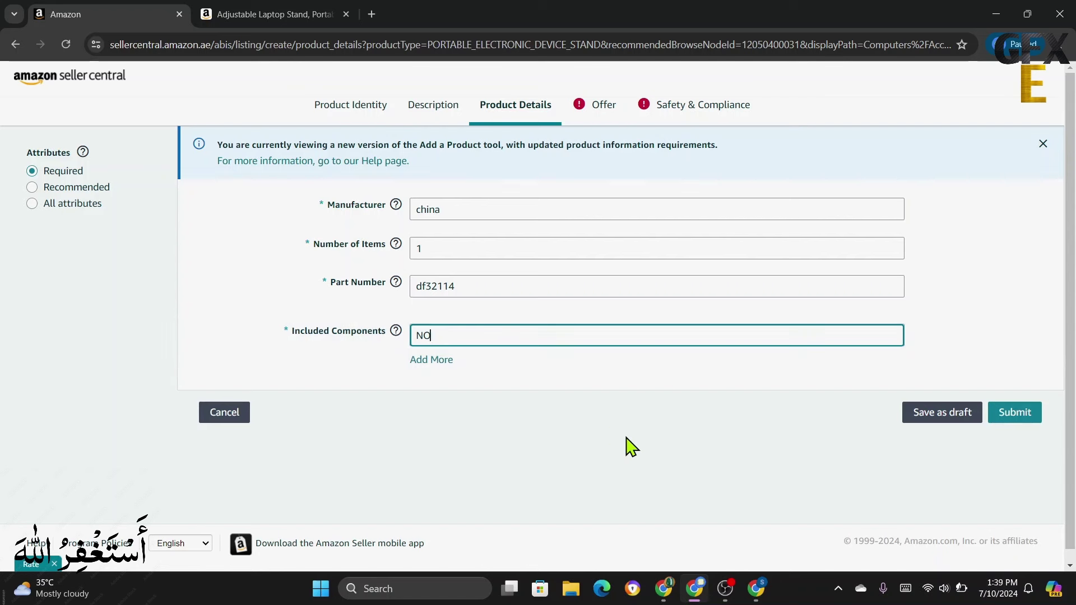
Step: Submit the completed product details and proceed to the first incomplete item in the Offer section
click(1014, 418)
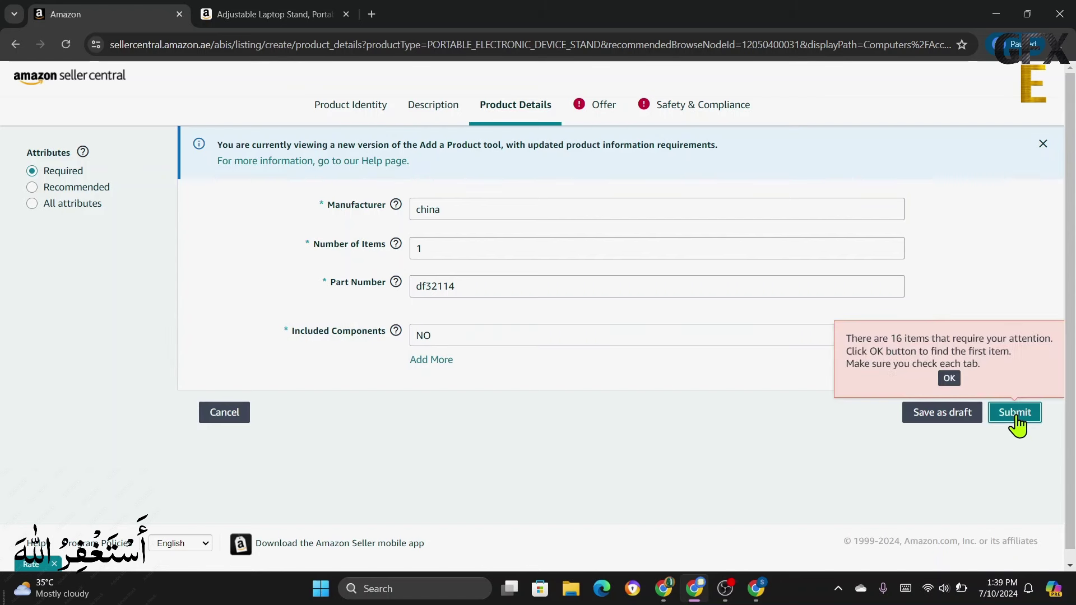
click(949, 378)
click(1019, 414)
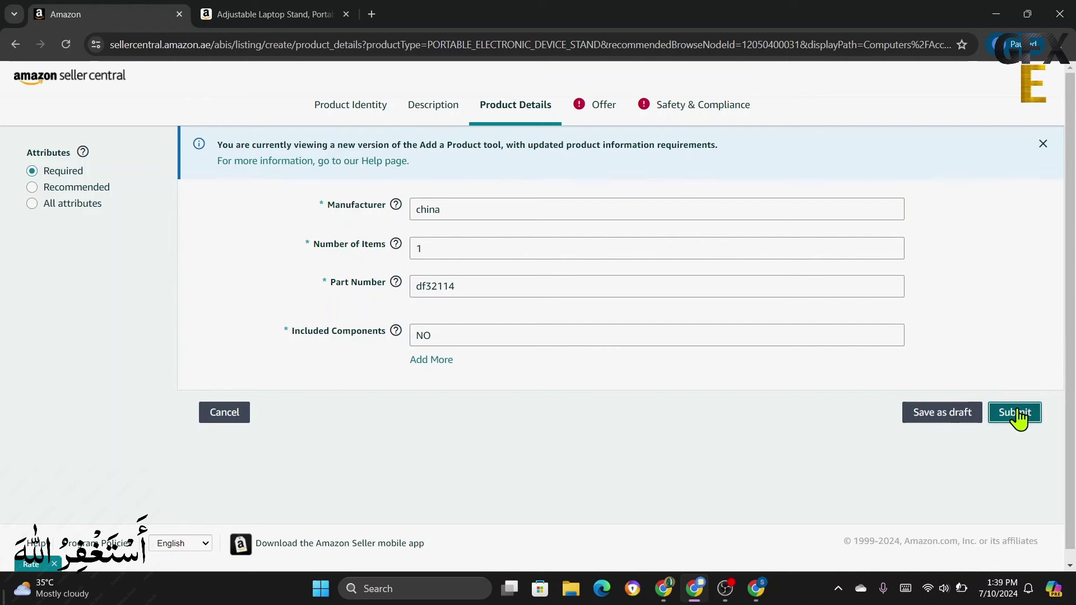
click(949, 379)
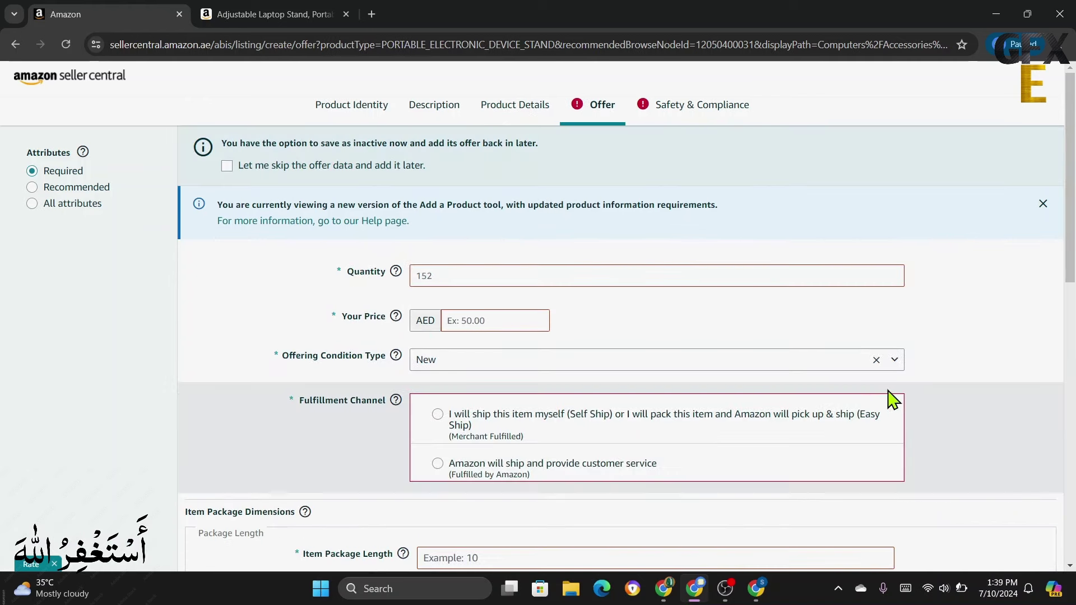
Step: Set the offer quantity to 10 and the price to 19.5 AED, consulting the reference laptop stand listing
click(442, 275)
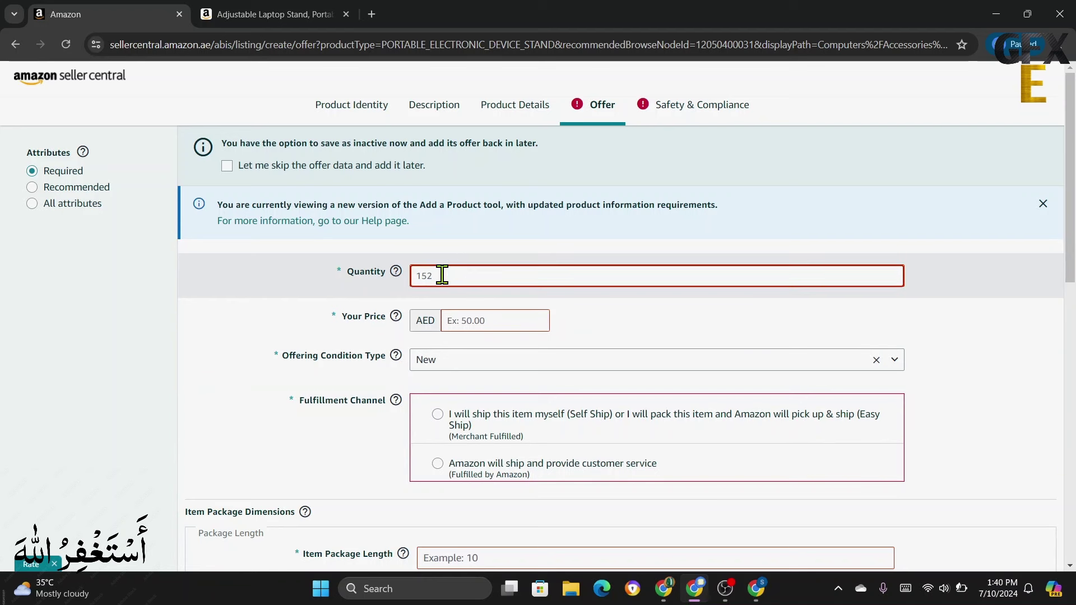
text(10)
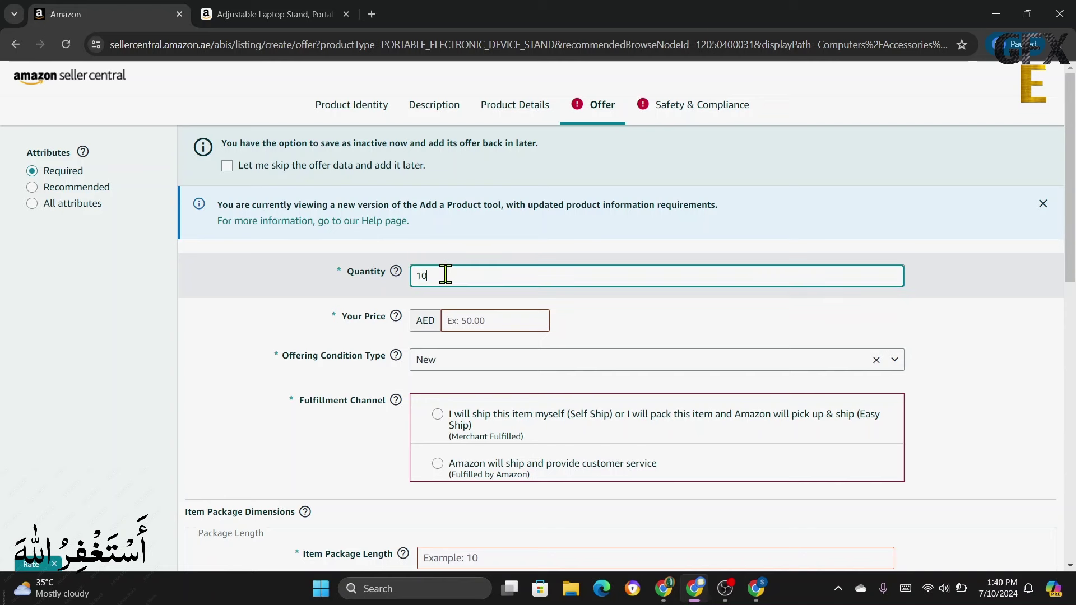
click(469, 323)
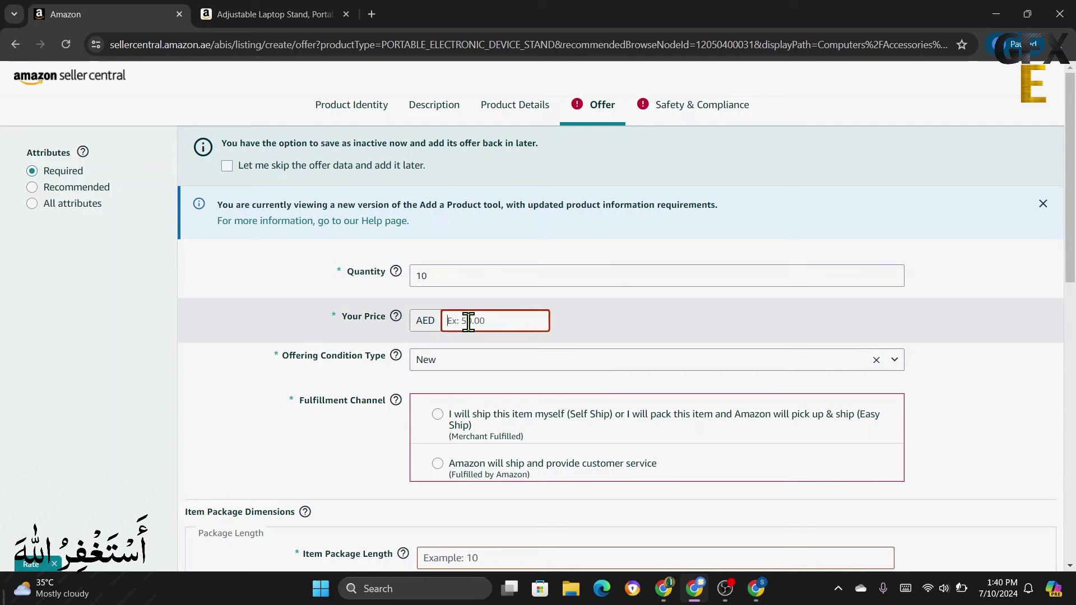
click(280, 16)
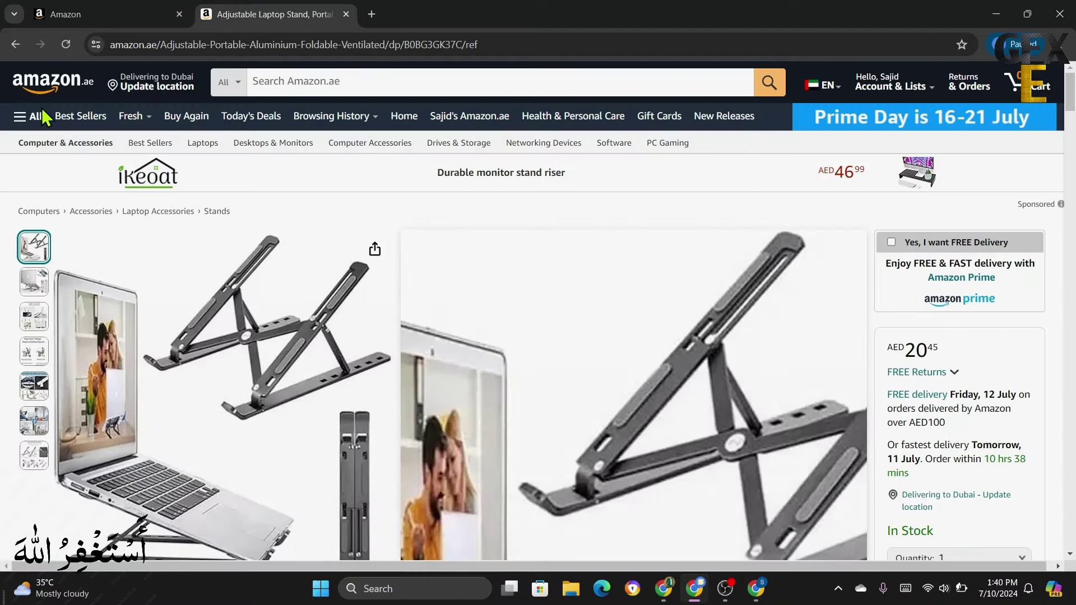
click(99, 17)
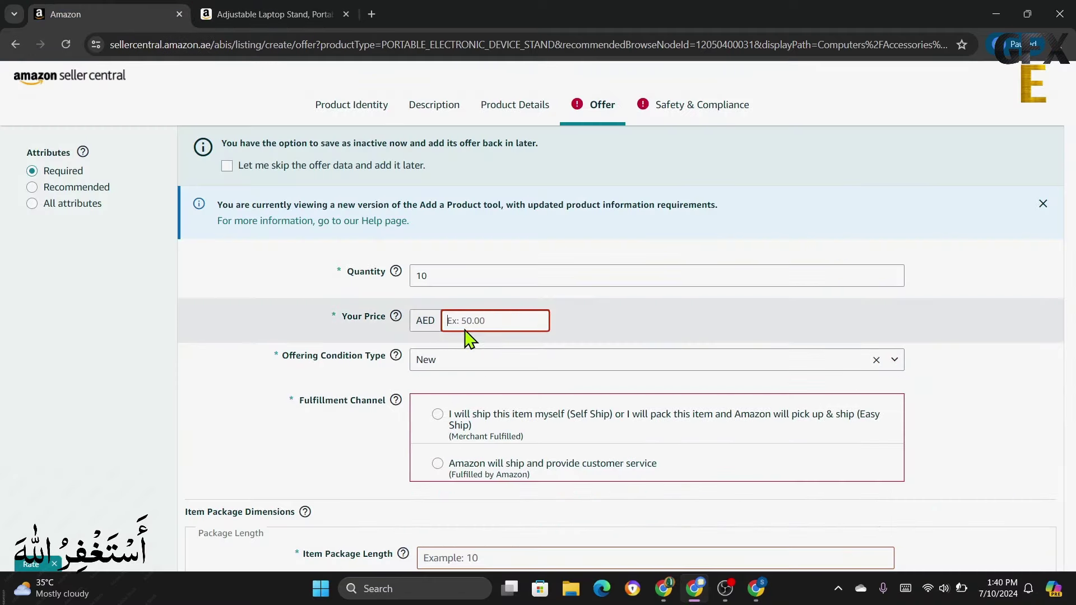
click(469, 321)
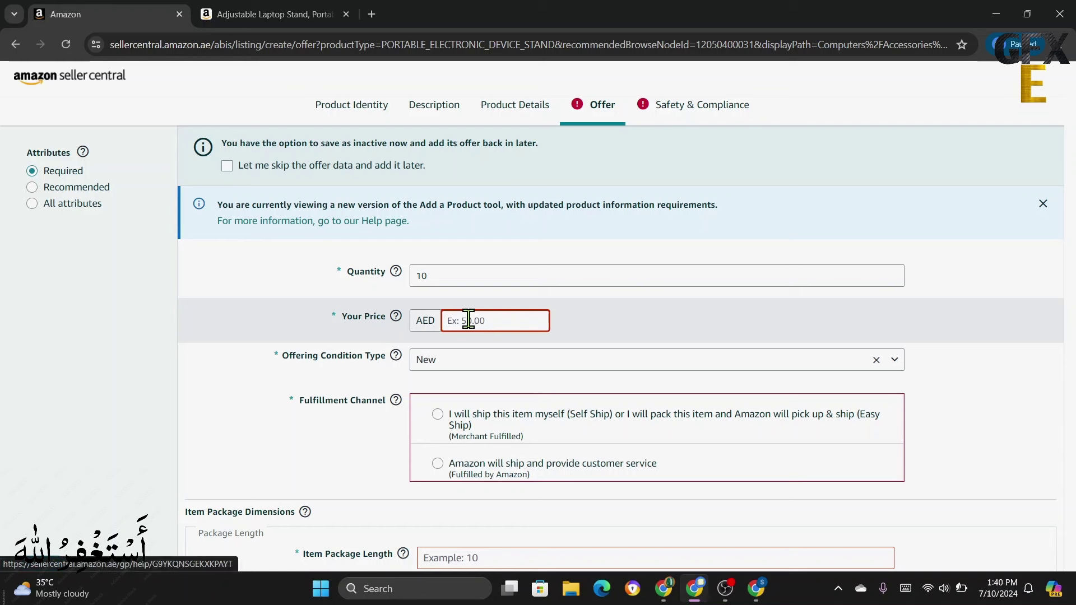
text(19)
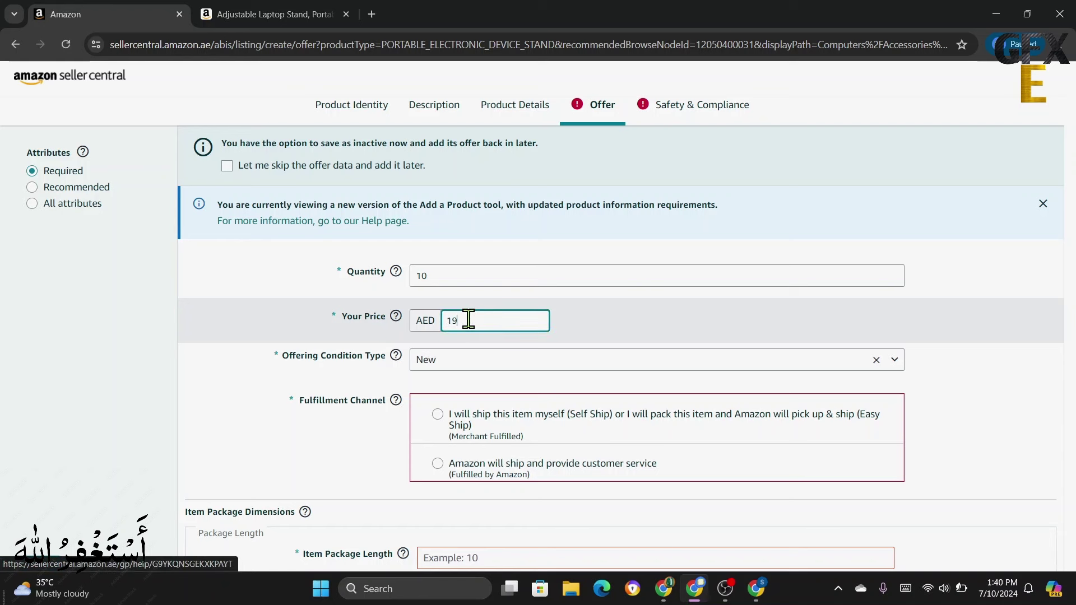
text(.5)
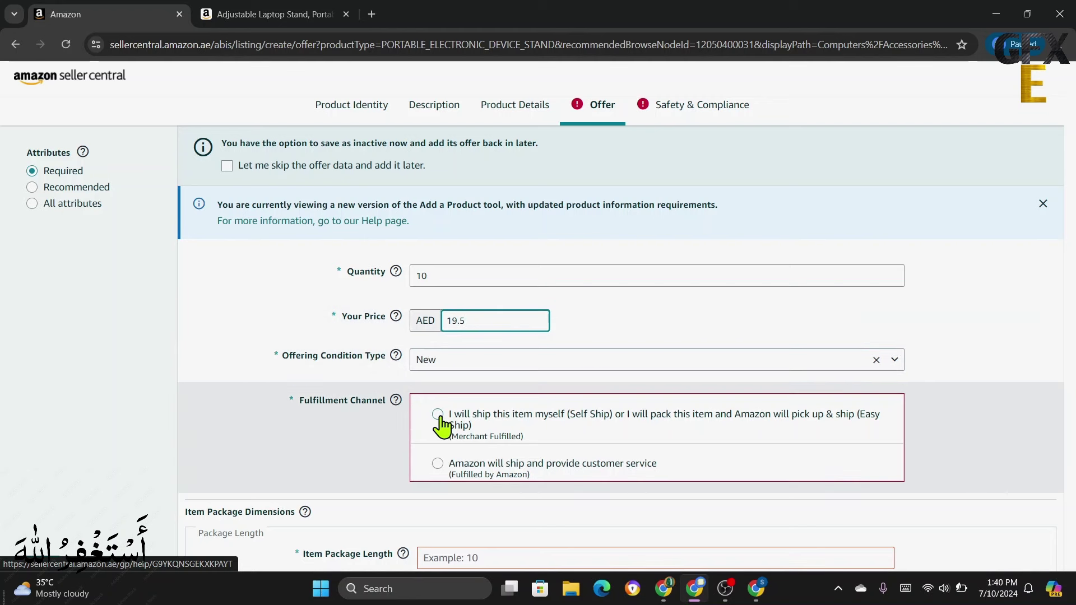
Step: Choose the Merchant Fulfilled channel, then submit the offer and proceed to the first incomplete item in Safety & Compliance
click(438, 415)
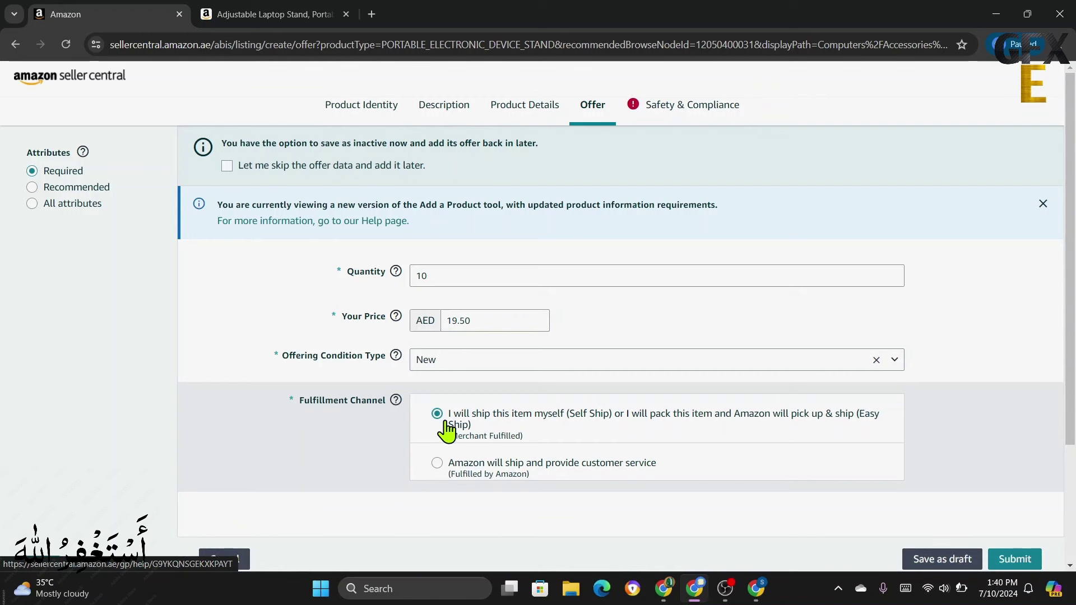
scroll(566, 442, down, 1)
scroll(566, 443, down, 1)
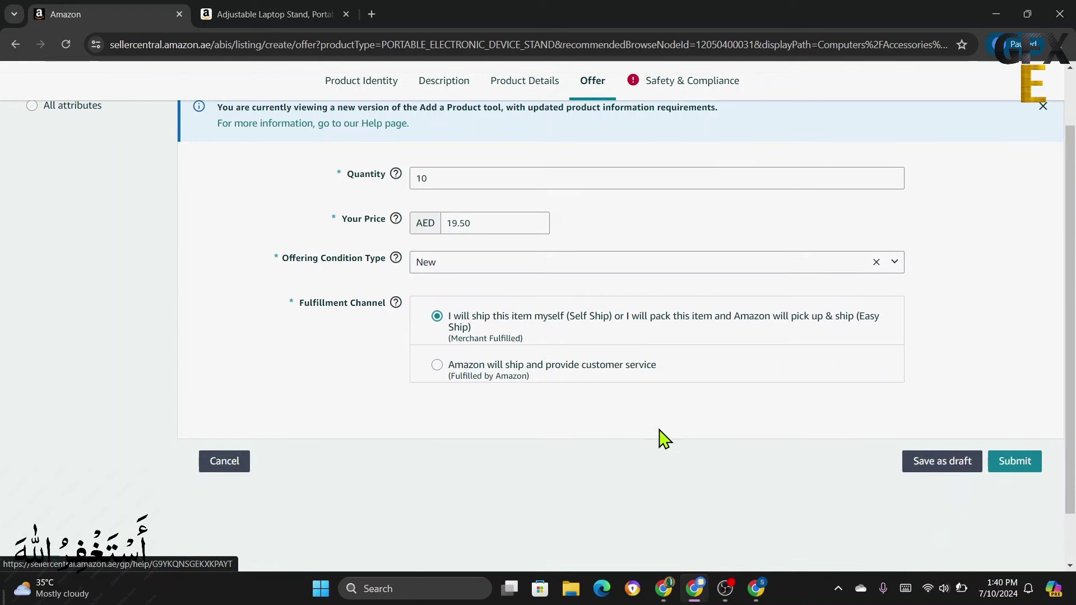
click(1016, 463)
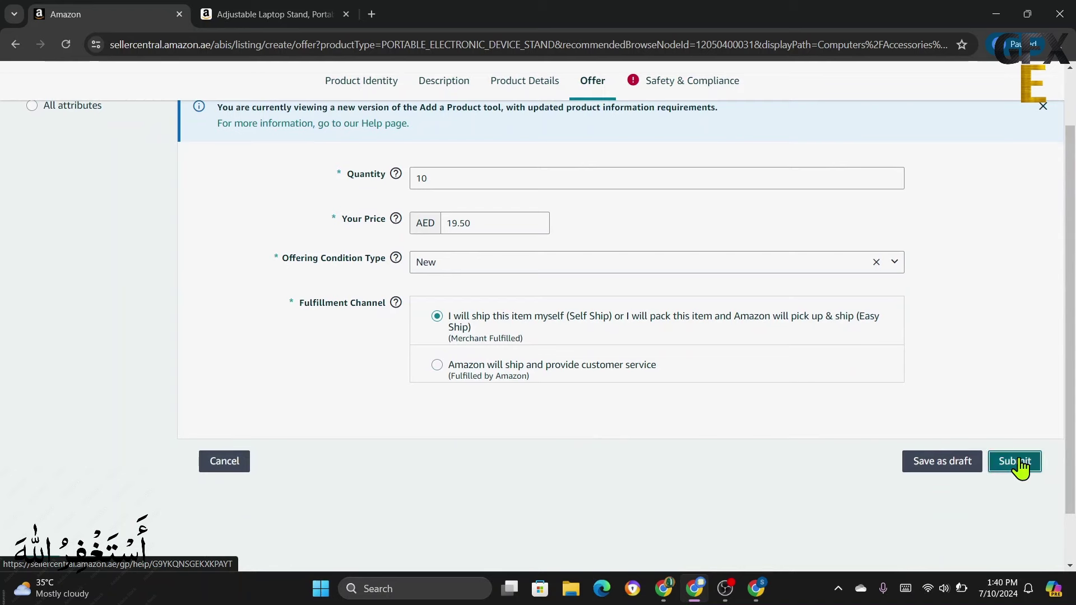
click(952, 429)
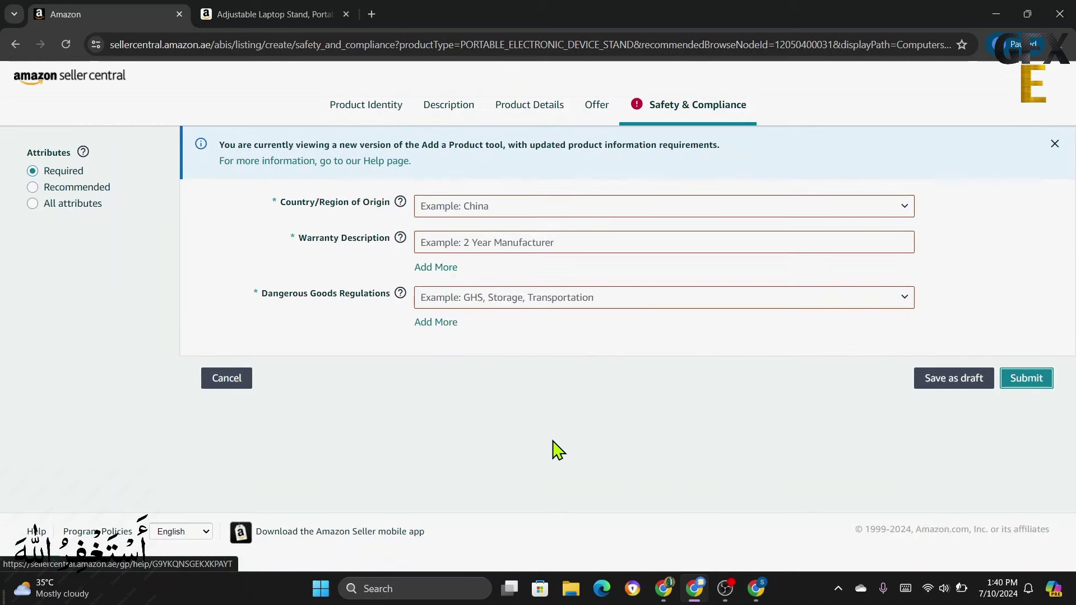
Step: Set the country of origin to Pakistan and enter NO as the warranty description
click(474, 211)
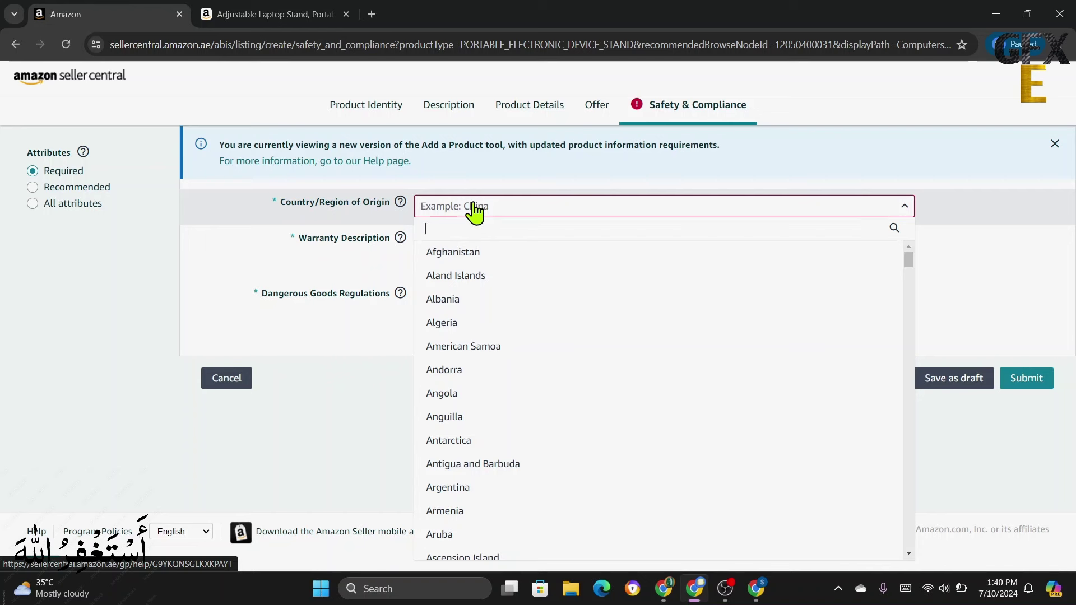
text(PAK)
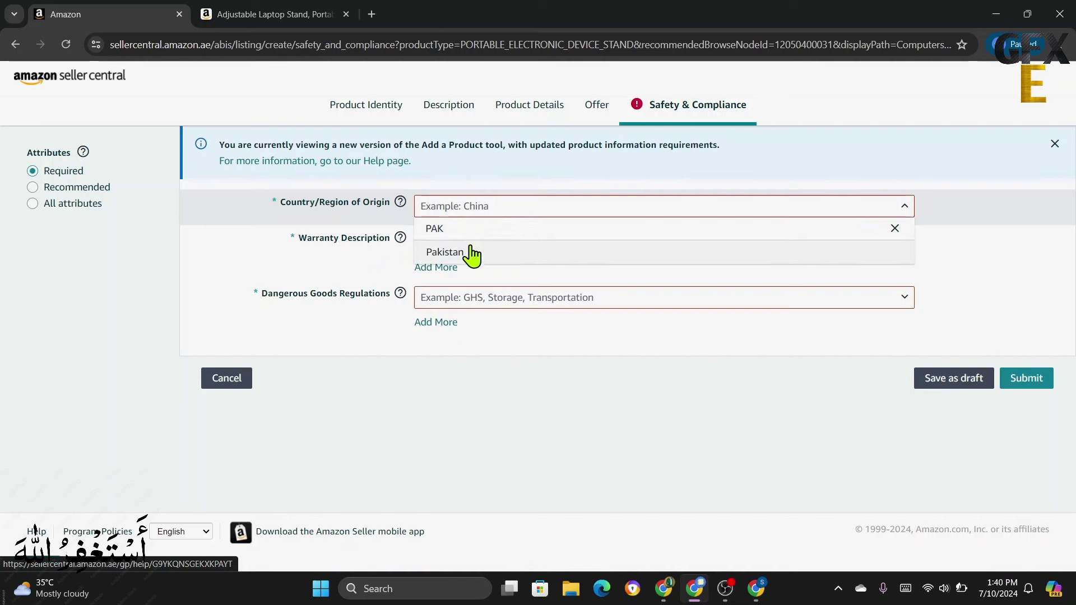
click(472, 255)
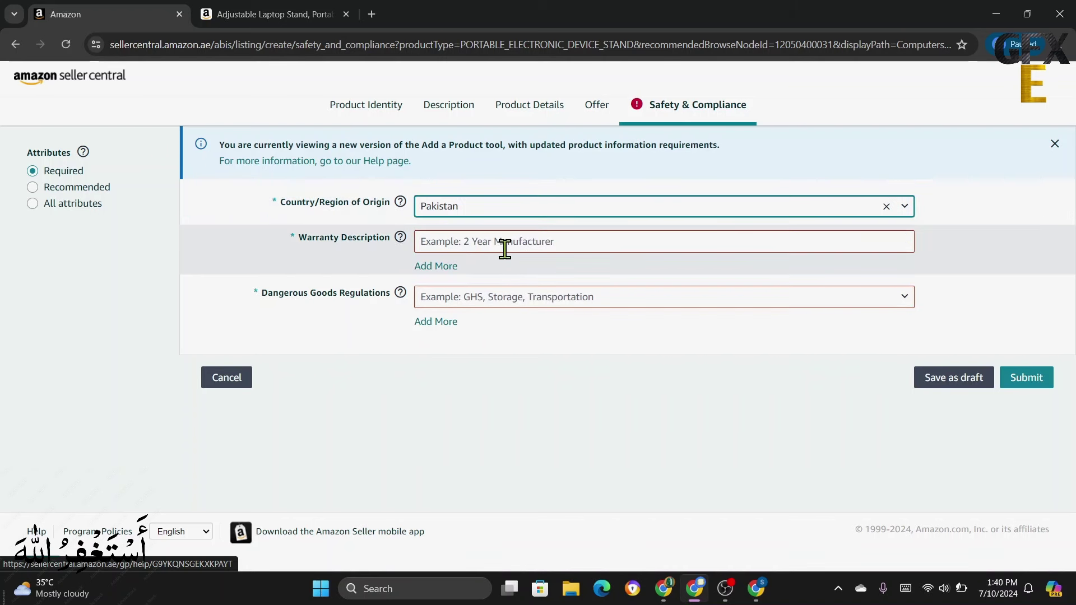
click(472, 237)
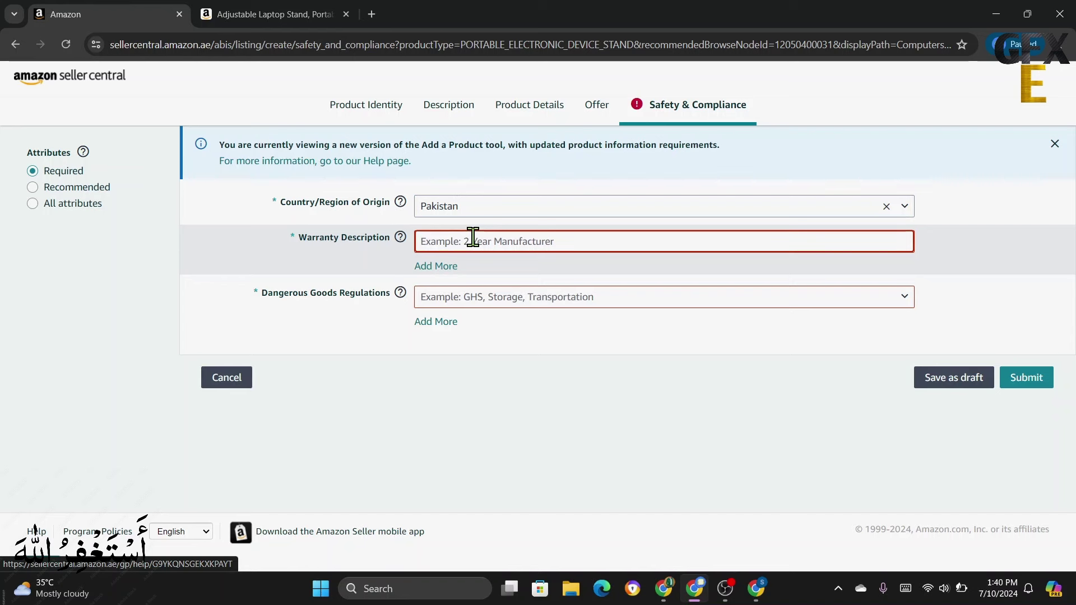
text(NO)
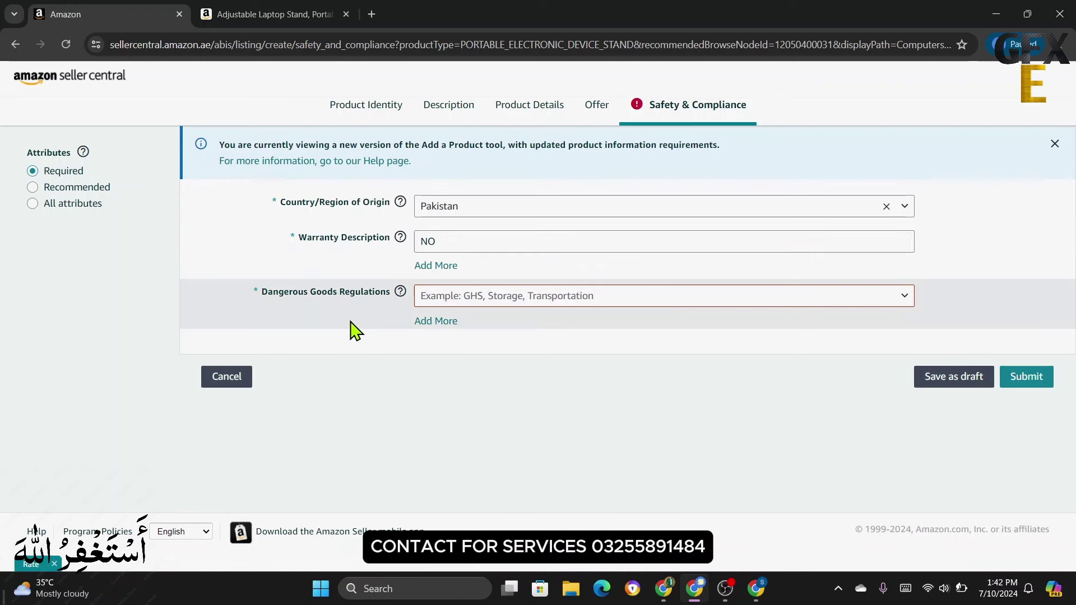
Step: Set the dangerous goods regulations to Not Applicable and submit the listing
click(487, 302)
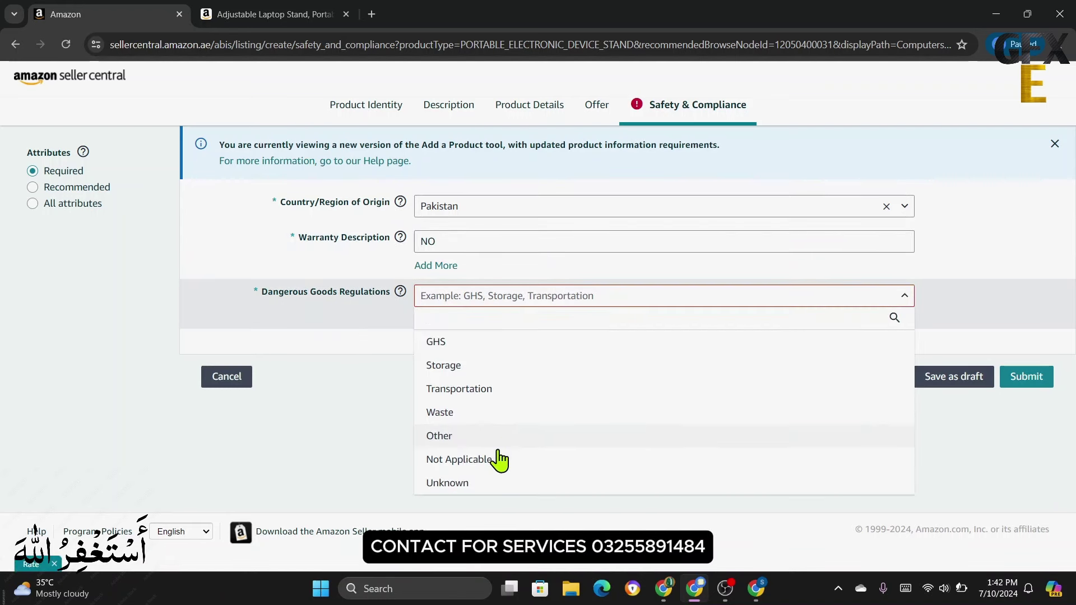
click(462, 458)
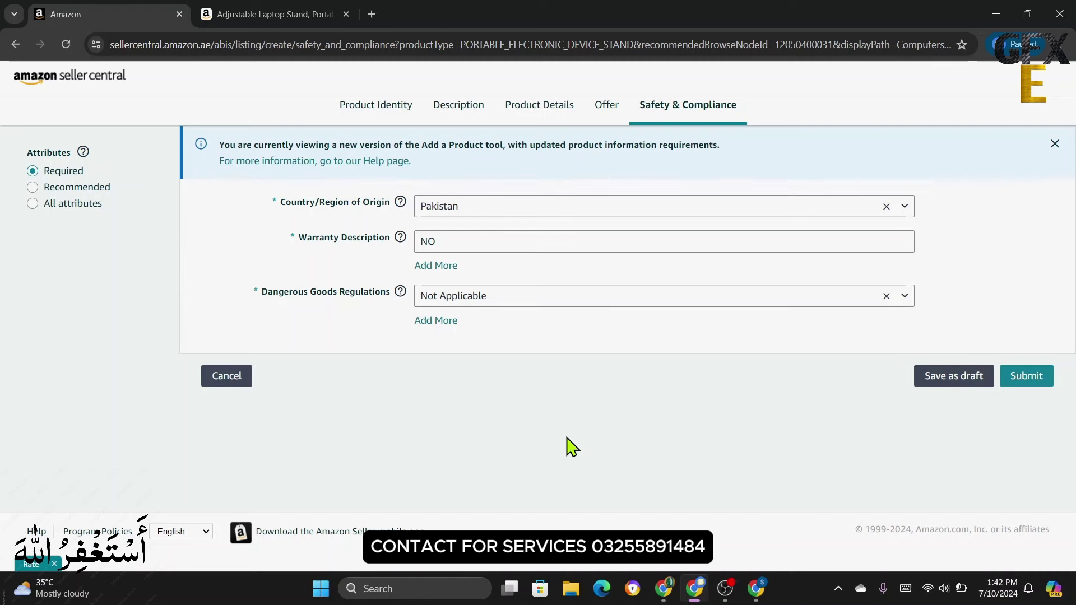
click(1030, 379)
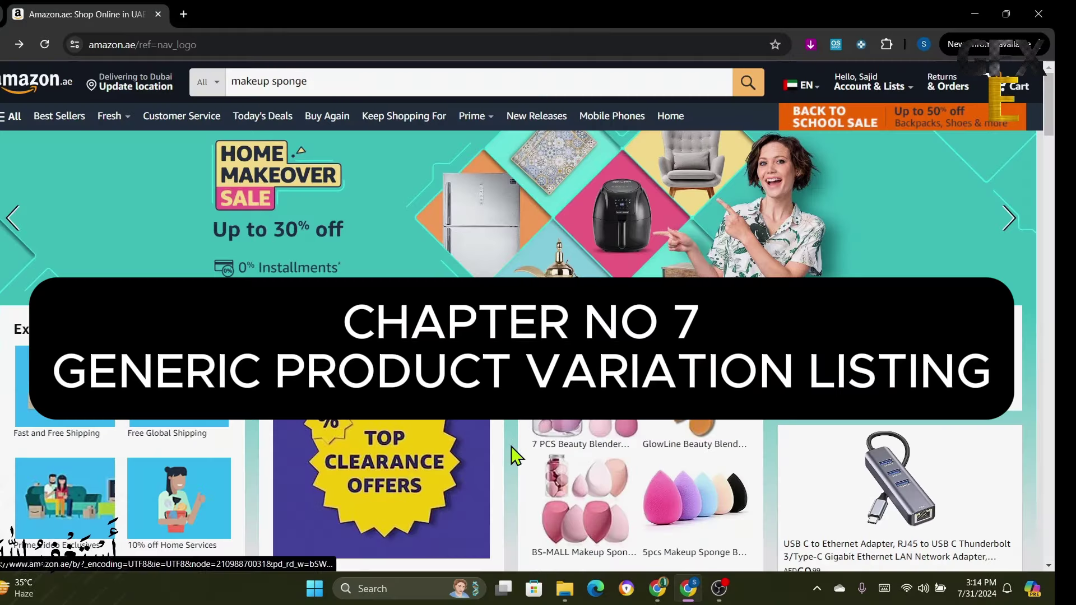
scroll(514, 457, down, 2)
scroll(514, 457, down, 10)
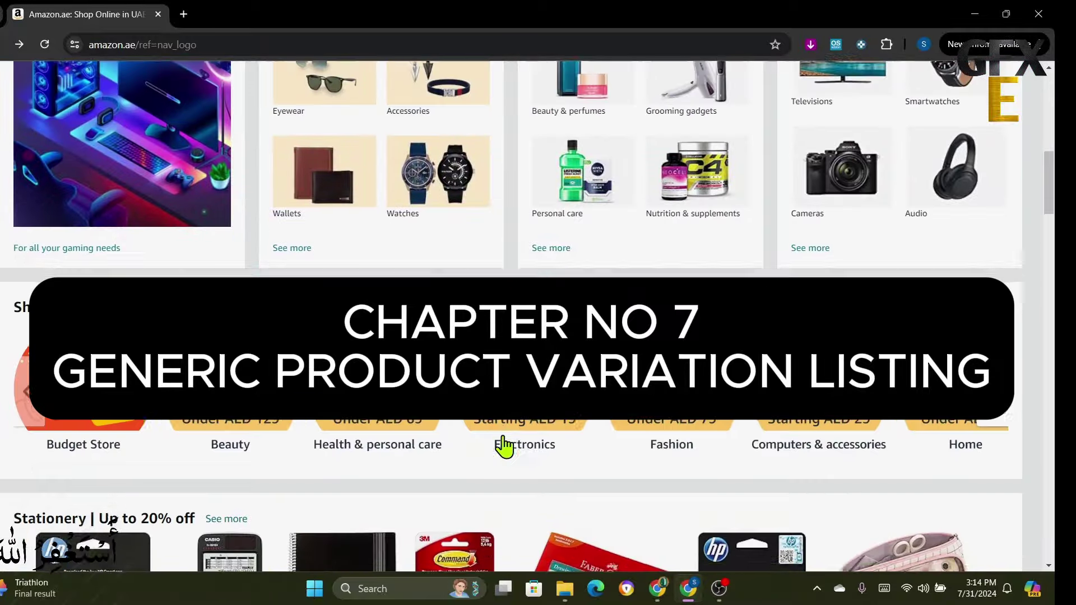
scroll(509, 440, down, 6)
scroll(507, 441, up, 15)
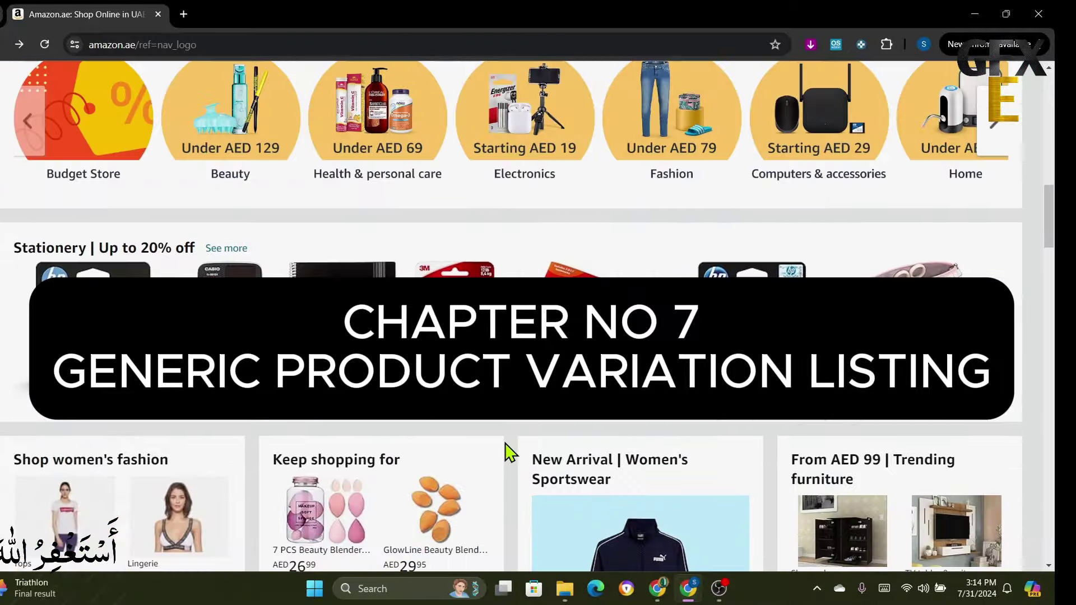
scroll(509, 452, up, 5)
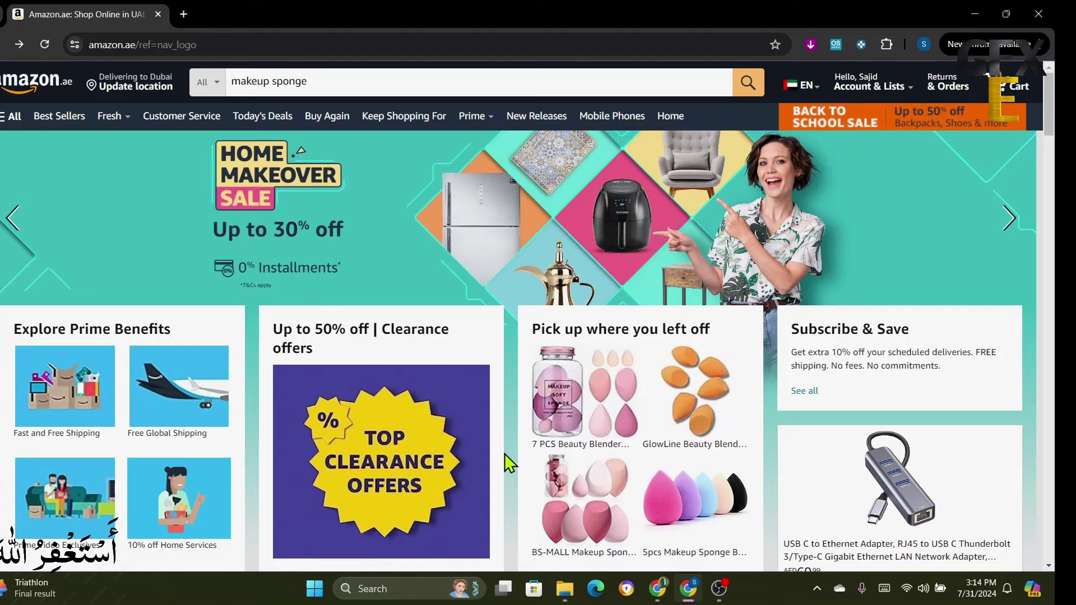
scroll(504, 453, down, 10)
scroll(507, 463, down, 10)
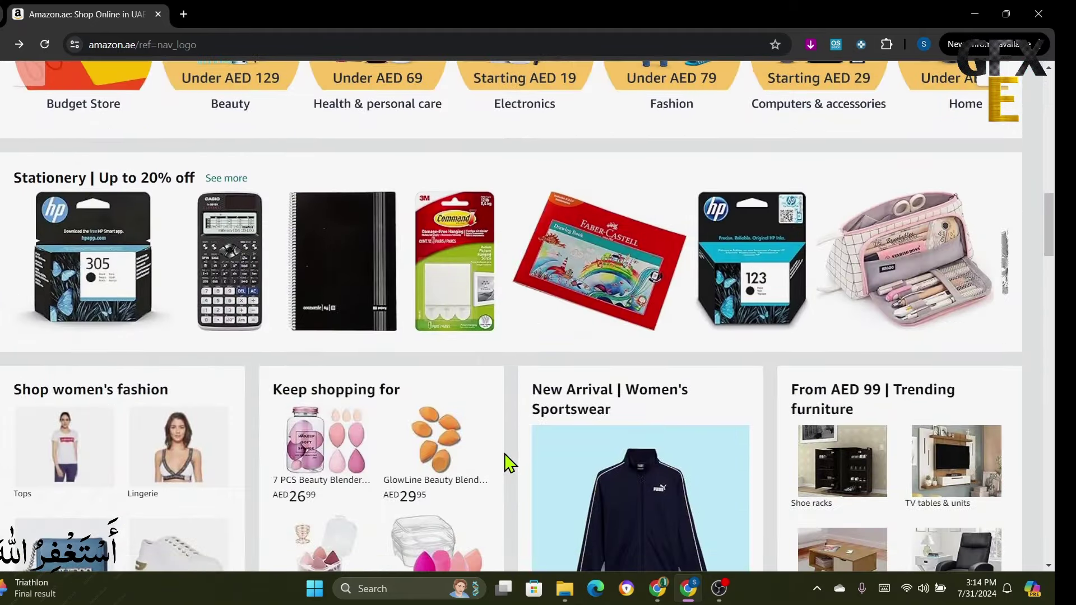
scroll(507, 463, up, 1)
scroll(509, 463, up, 20)
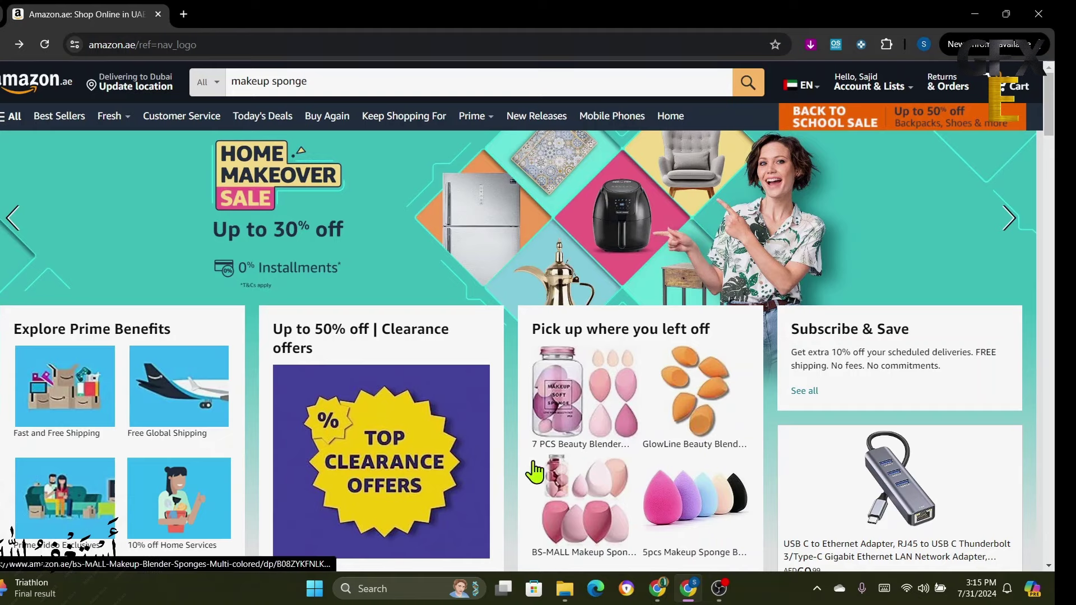
scroll(512, 480, down, 3)
scroll(512, 481, up, 3)
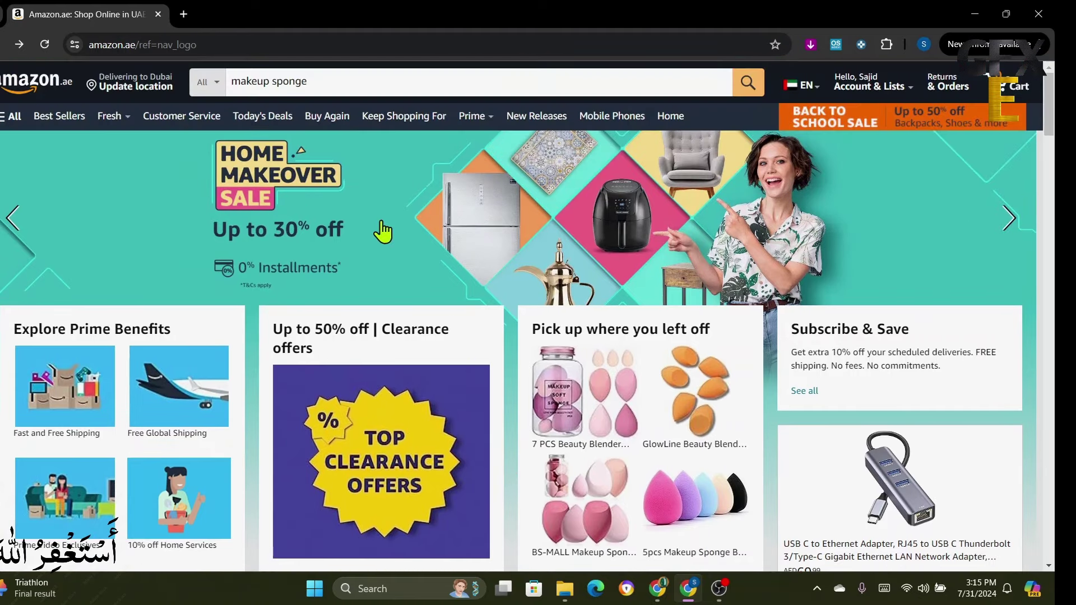
Step: Search Amazon.ae for makeup sponge and browse the product results
click(340, 80)
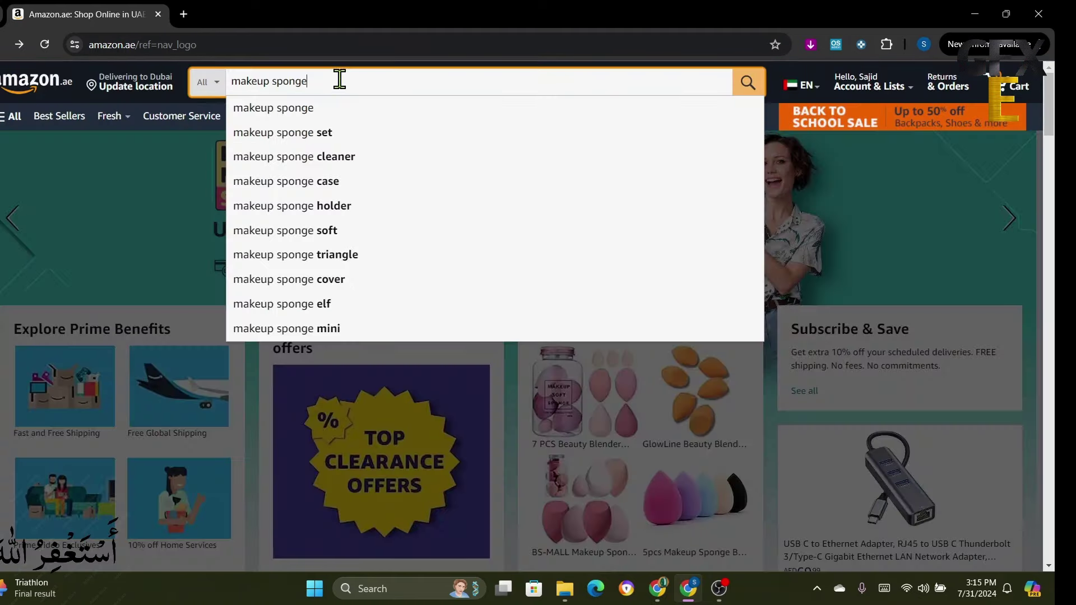
key(Return)
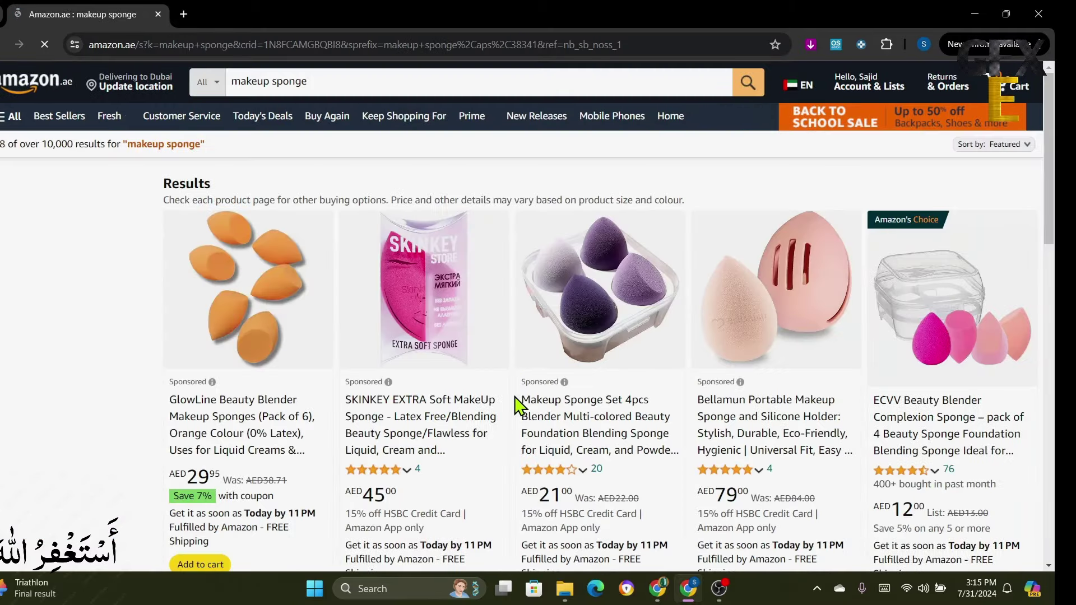
scroll(518, 402, down, 3)
scroll(504, 401, up, 3)
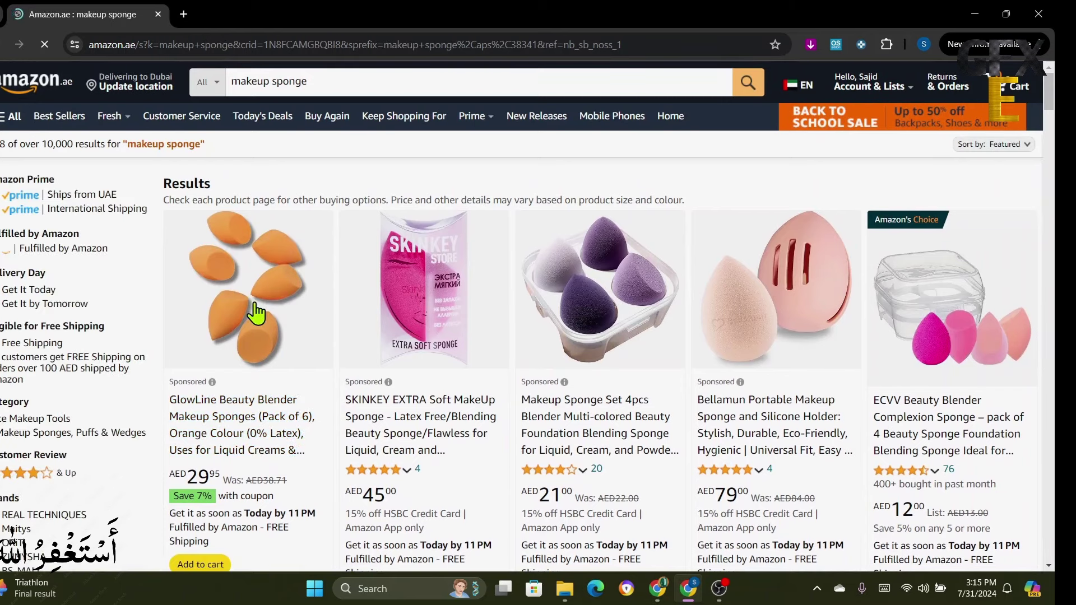
scroll(257, 314, down, 5)
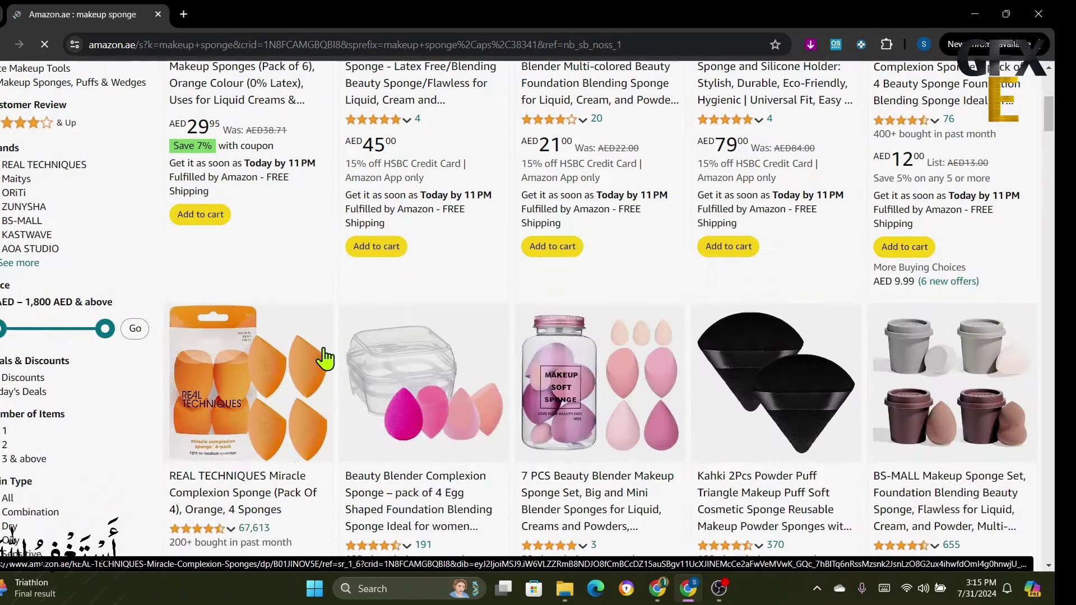
scroll(325, 359, down, 2)
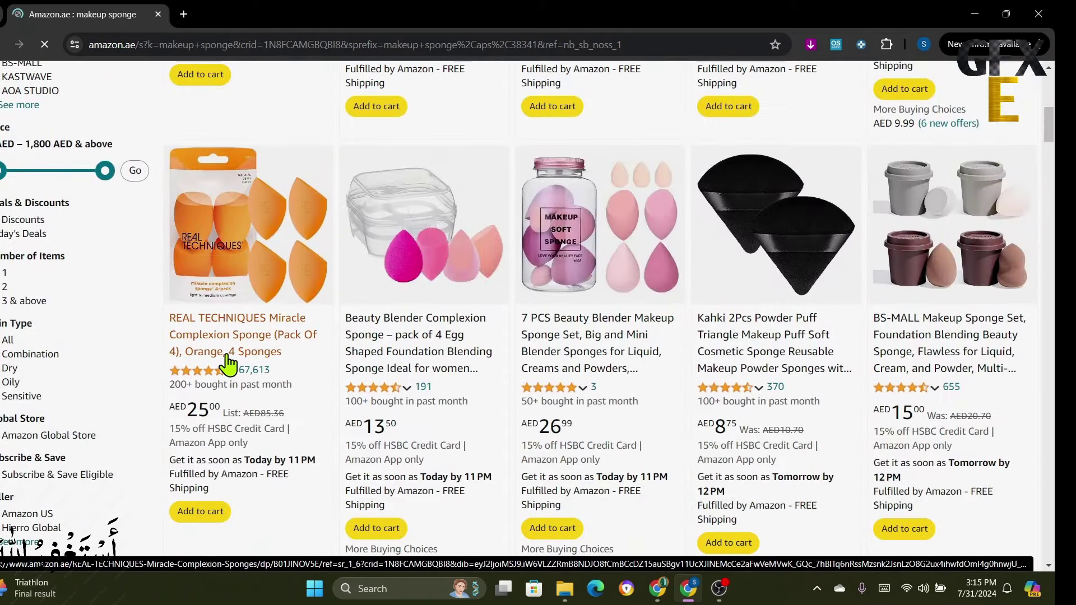
Step: View the REAL TECHNIQUES Miracle Complexion Sponge page, then return to the results and open the 7 PCS Beauty Blender Makeup Sponge Set
click(258, 261)
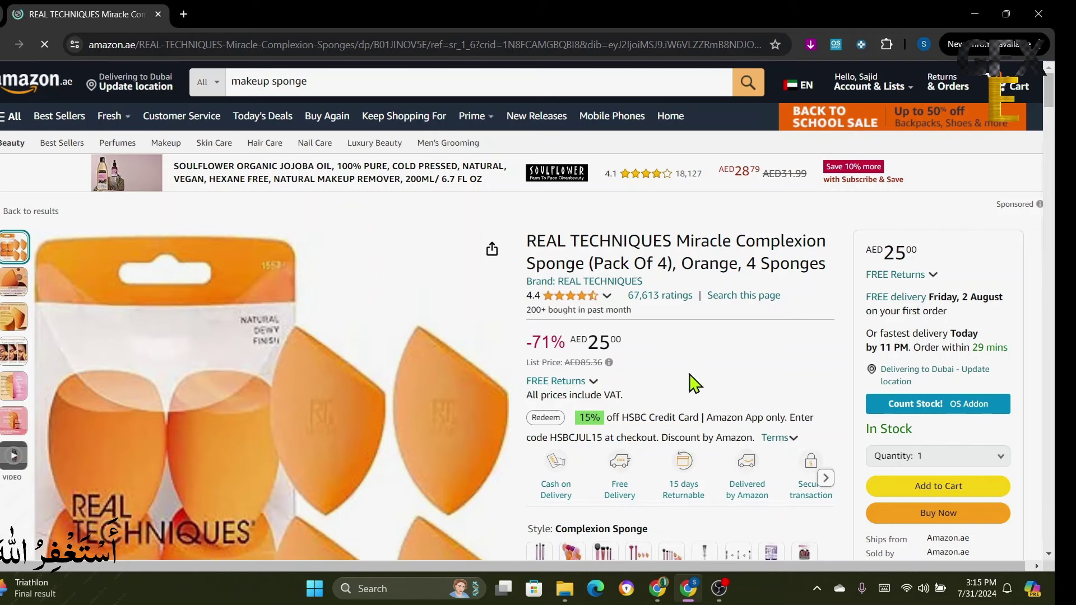
scroll(664, 388, down, 2)
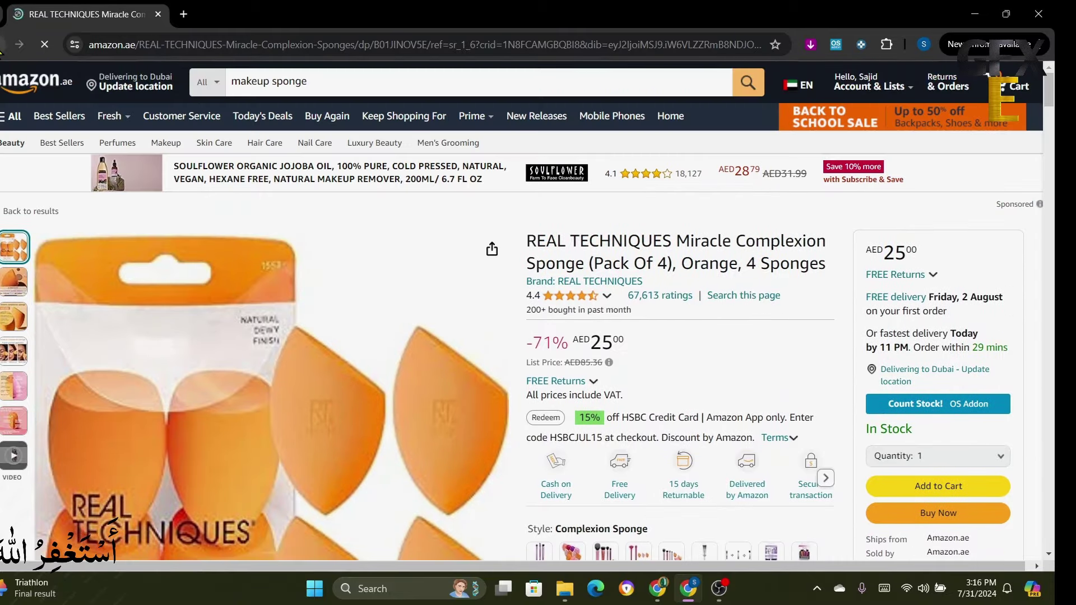
click(2, 45)
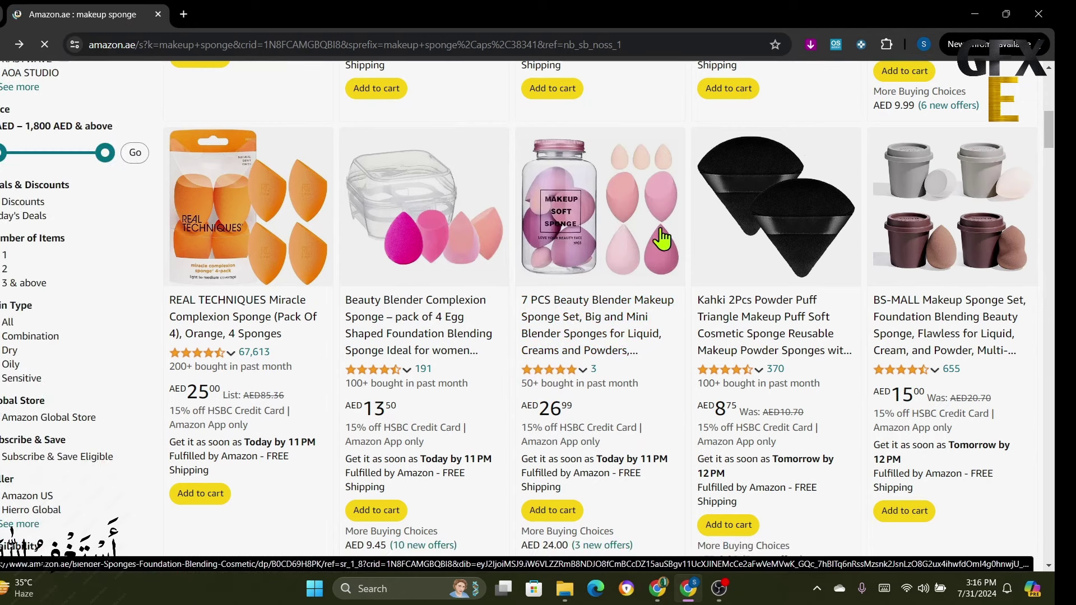
click(615, 270)
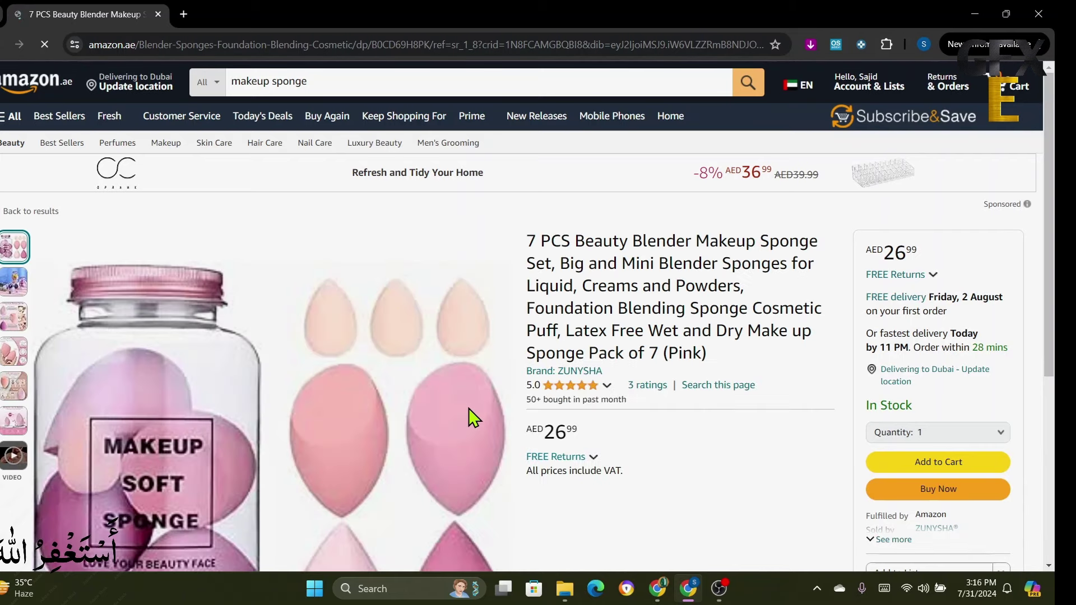
Step: Review the 7 PCS Beauty Blender Makeup Sponge Set page, including its price, product attributes and item description
scroll(392, 433, down, 2)
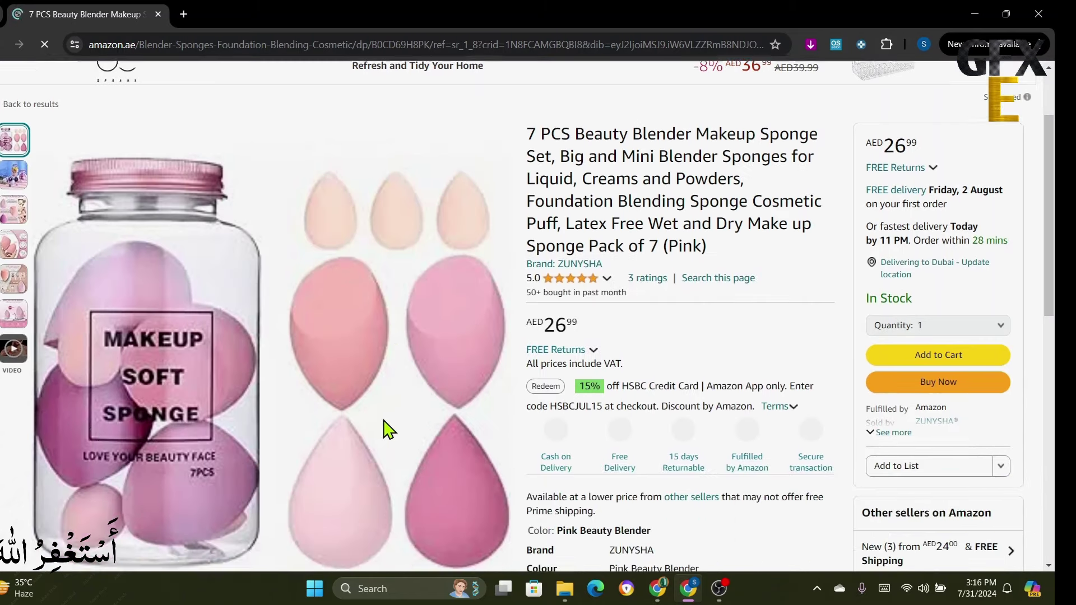
scroll(624, 361, down, 4)
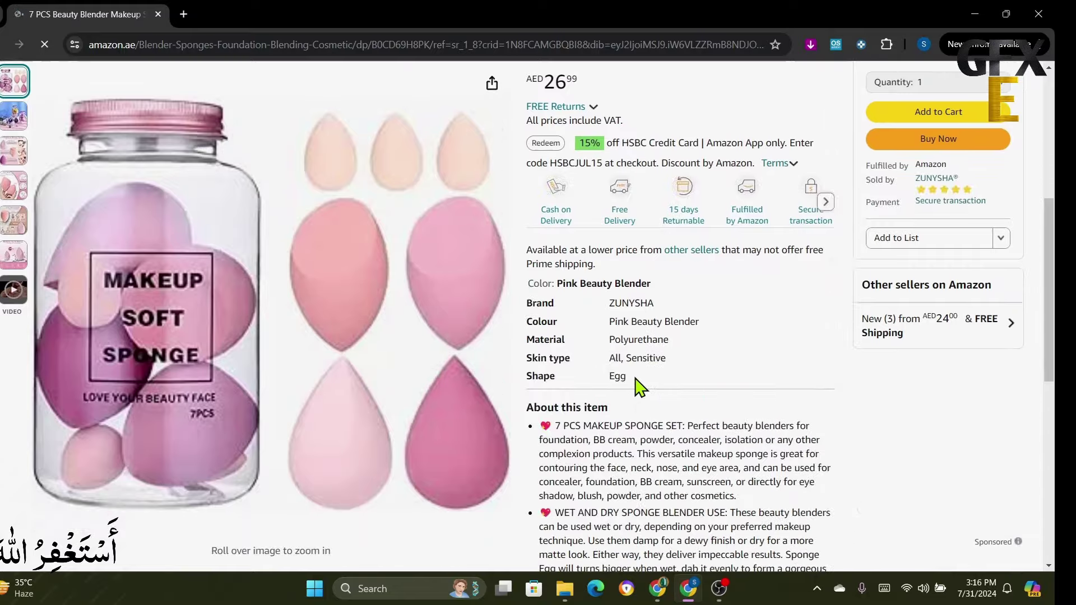
scroll(632, 384, down, 15)
scroll(632, 384, up, 11)
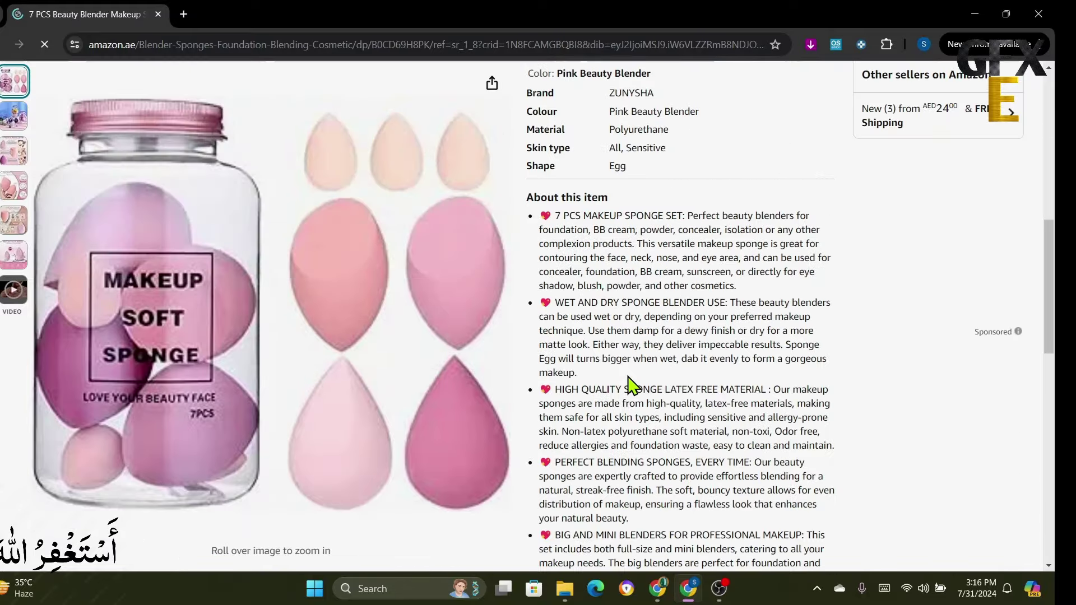
scroll(632, 384, up, 7)
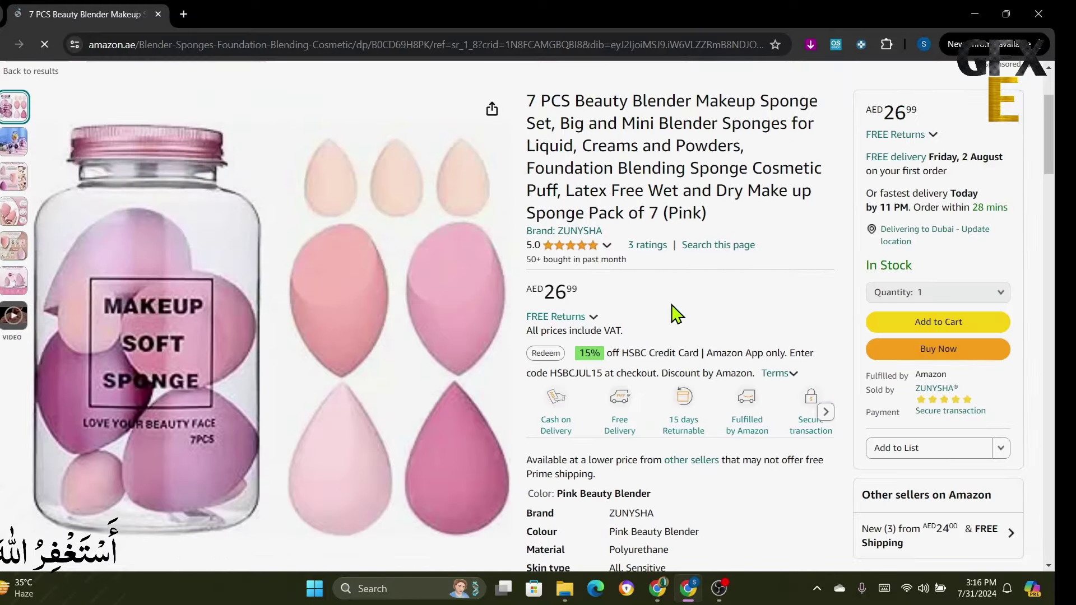
scroll(677, 313, up, 3)
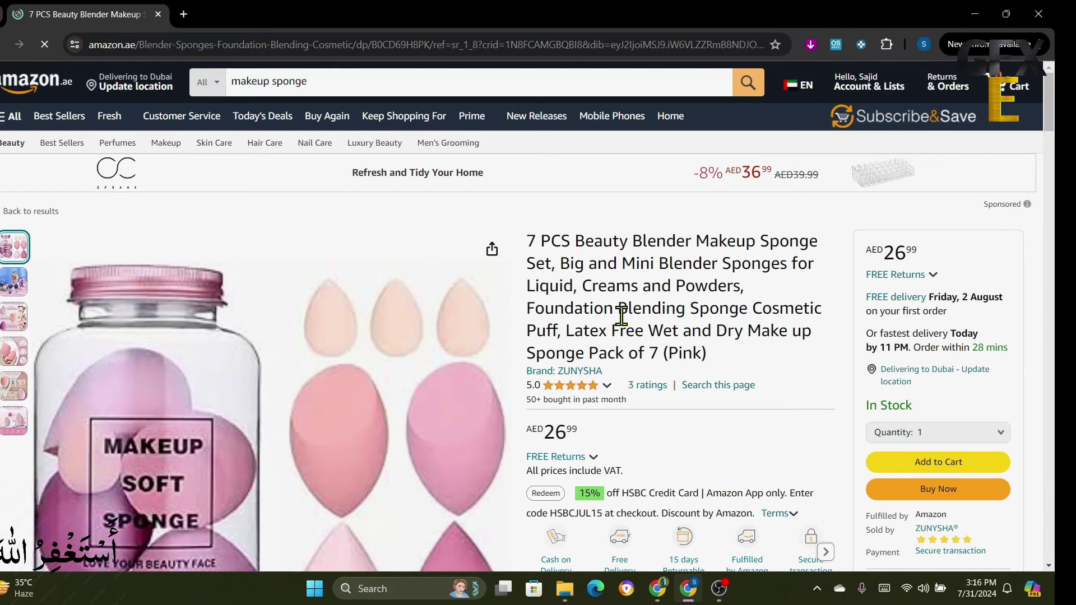
scroll(637, 385, down, 2)
scroll(651, 398, down, 3)
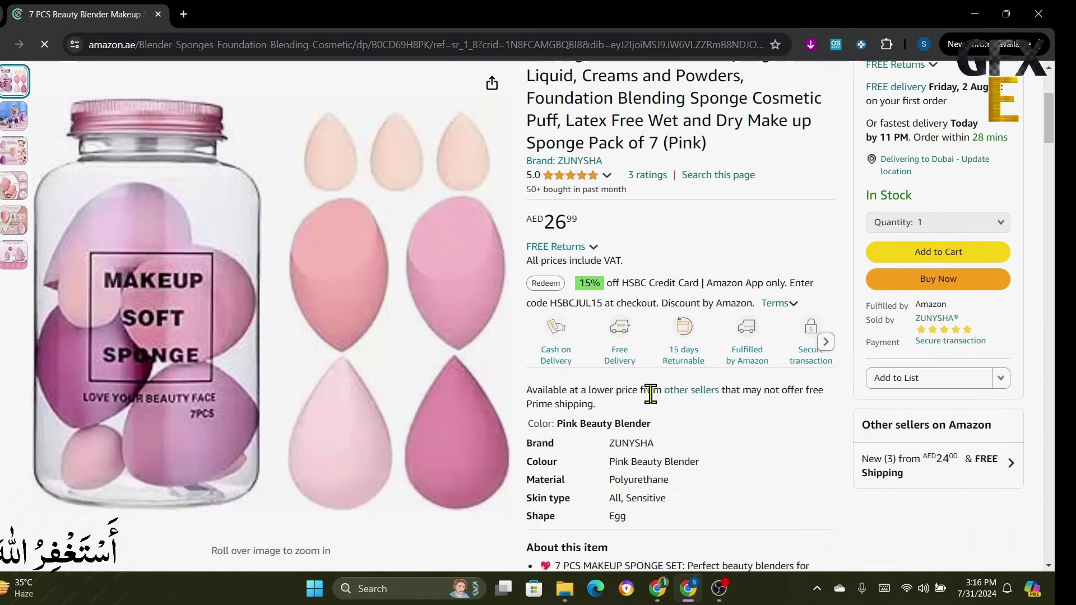
mouse_move(344, 313)
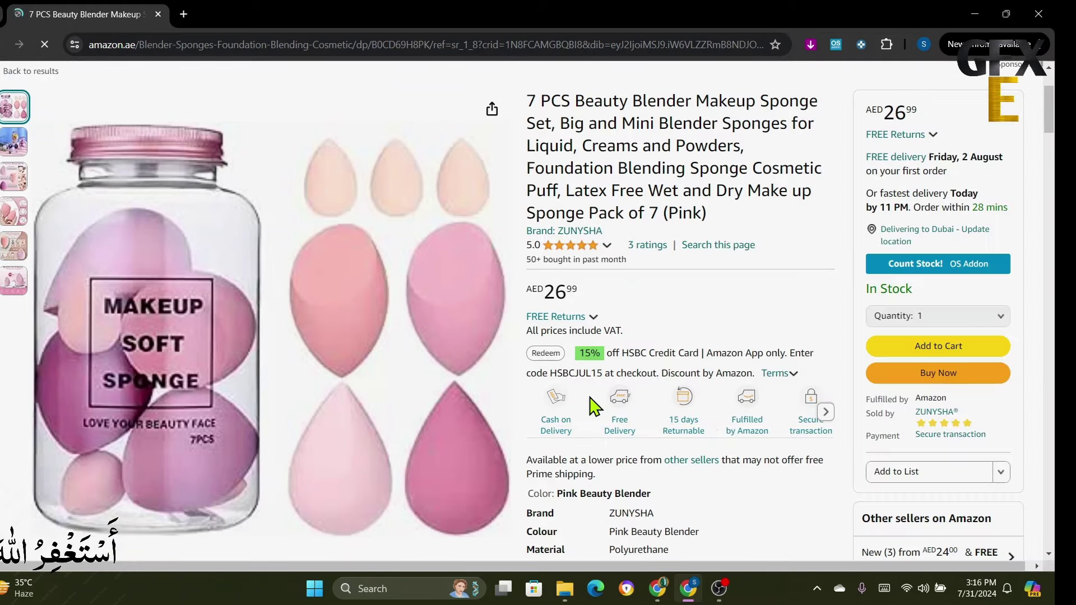
scroll(701, 496, up, 3)
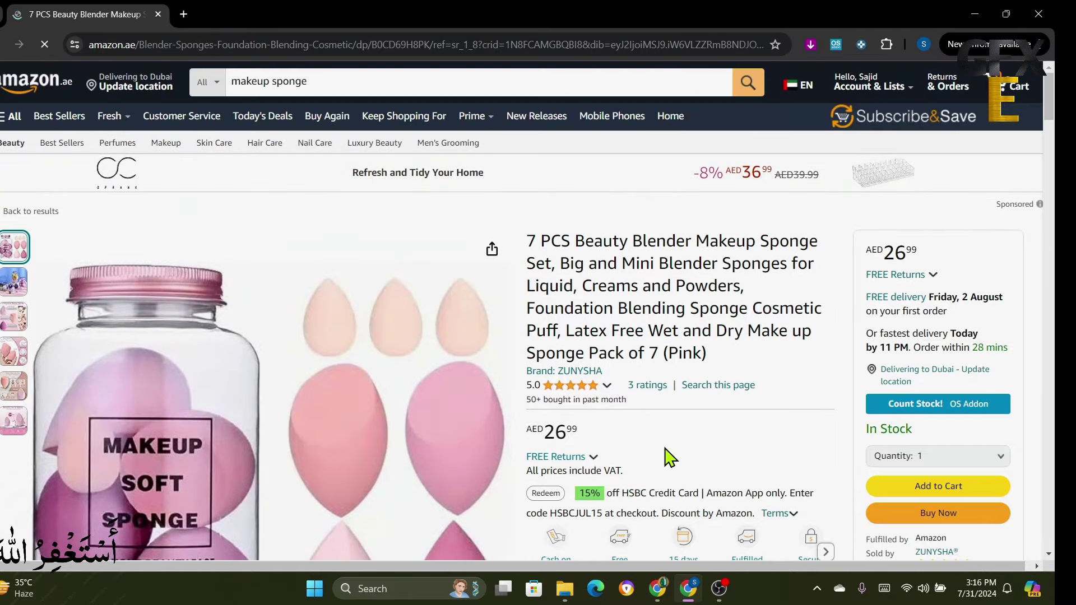
Step: Copy the full product title of the 7 PCS Beauty Blender Makeup Sponge Set
triple_click(641, 301)
right_click(641, 301)
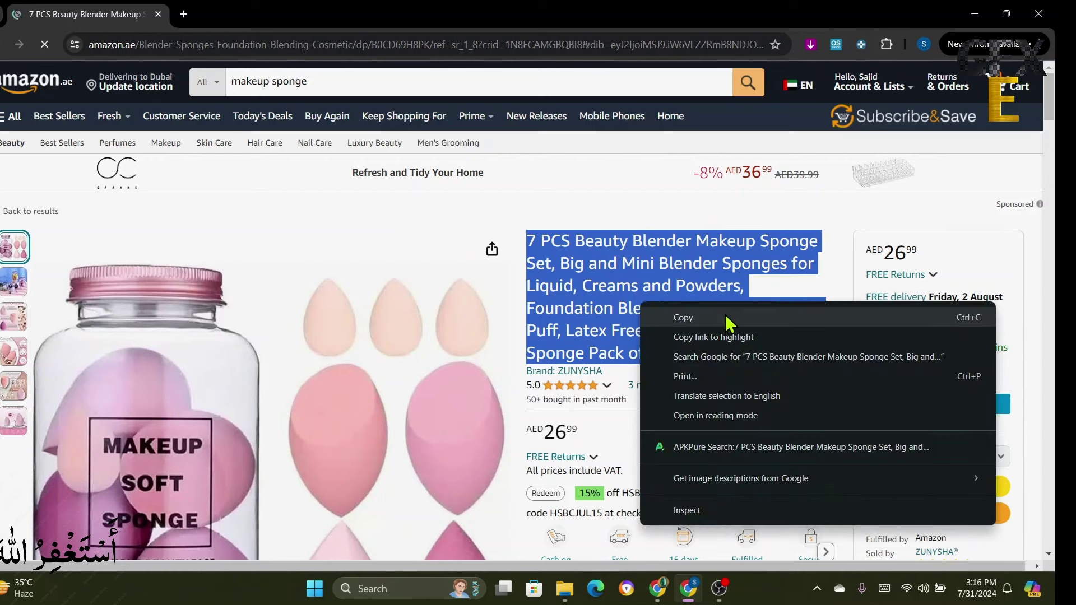
click(726, 317)
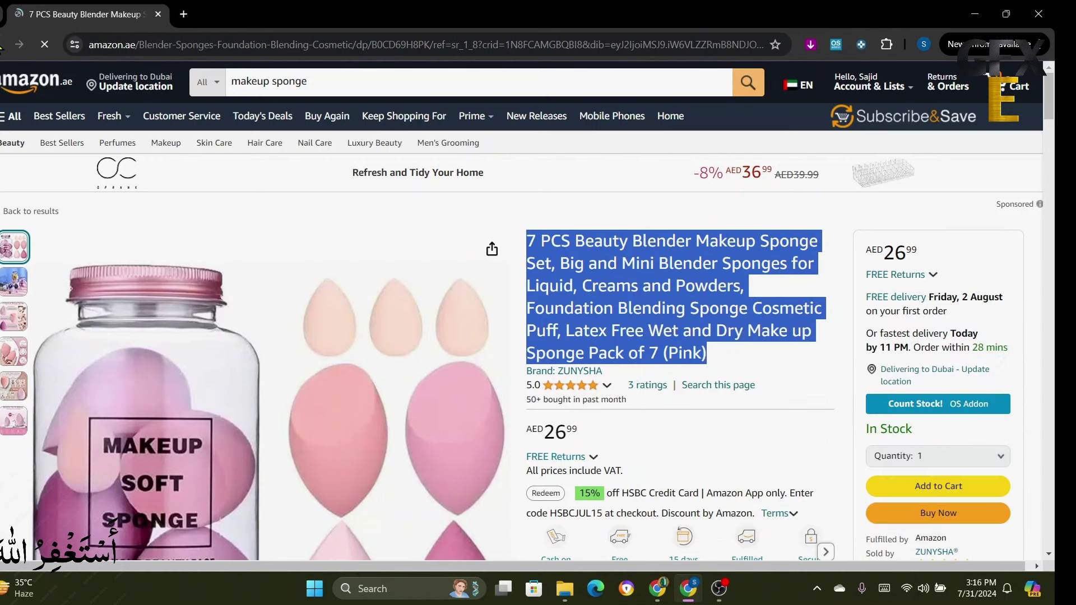
Step: Return to the makeup sponge search results and browse further down through the More results section
click(7, 45)
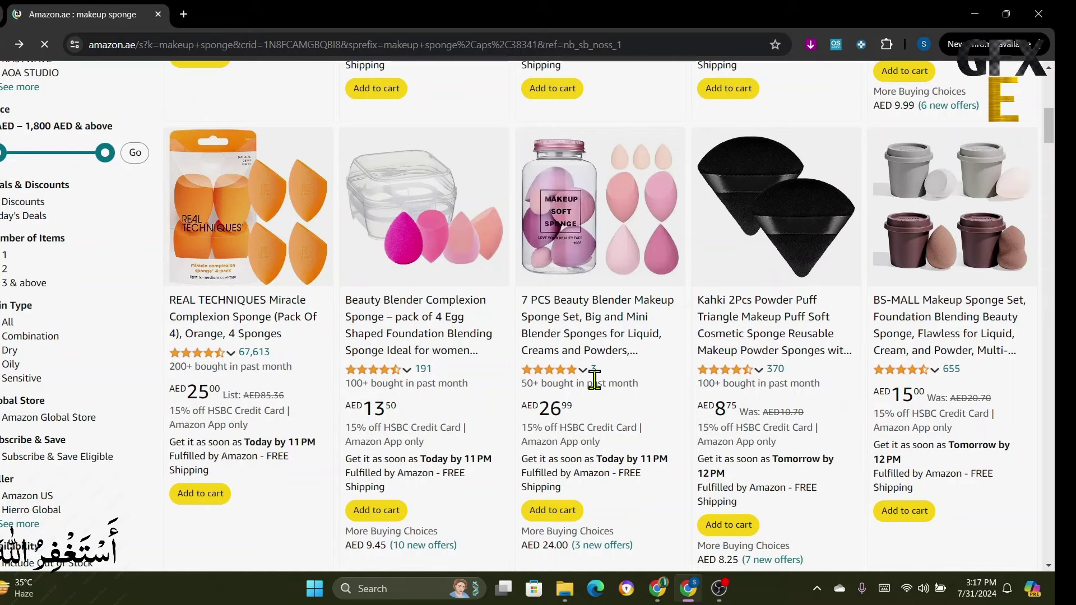
scroll(597, 387, down, 10)
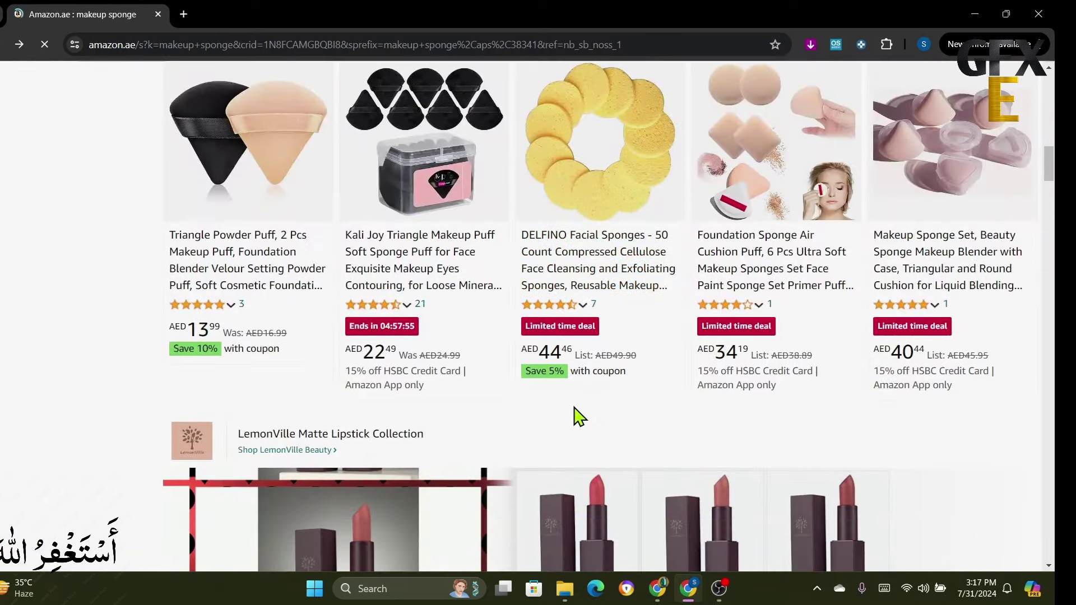
scroll(561, 417, down, 10)
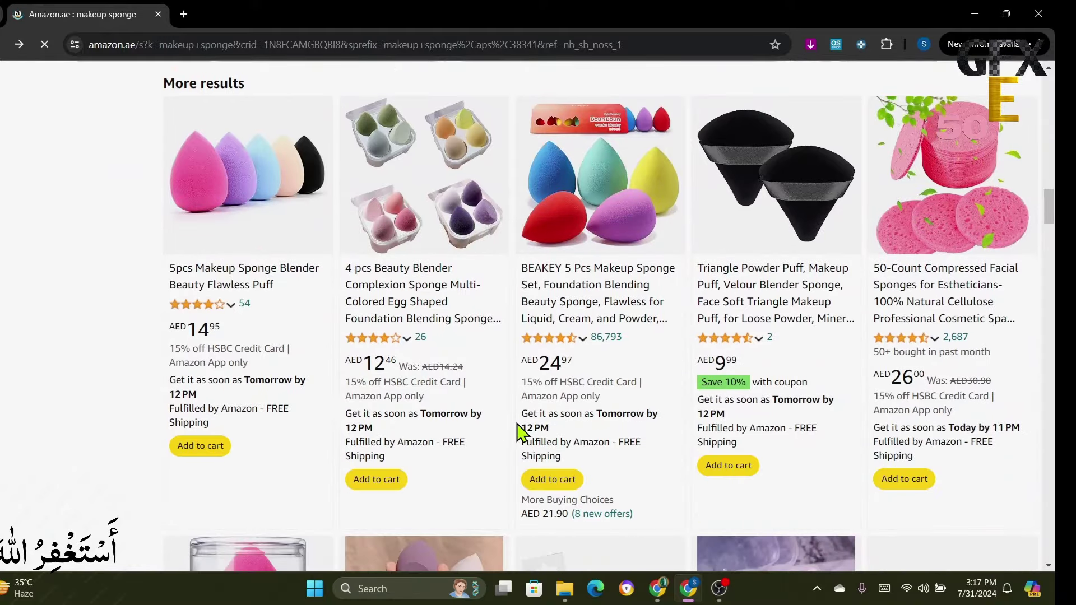
scroll(519, 428, up, 4)
scroll(516, 422, down, 3)
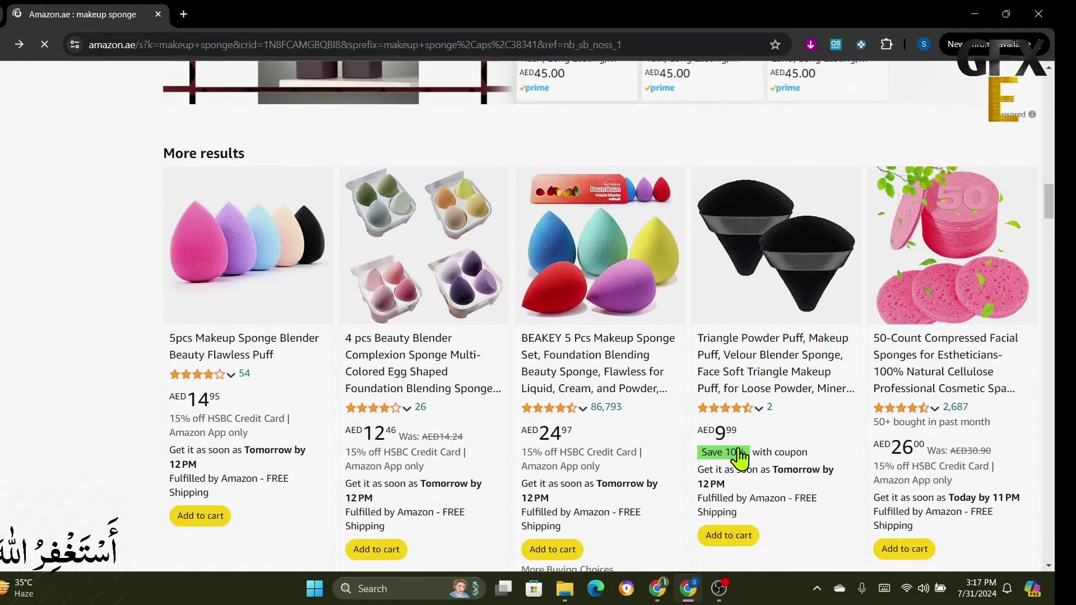
Step: Open Alibaba.com in a new tab and search its products for the copied title "7 PCS Beauty Blender Makeup Sponge Set, Big and Mi"
click(183, 14)
text(ali)
click(250, 71)
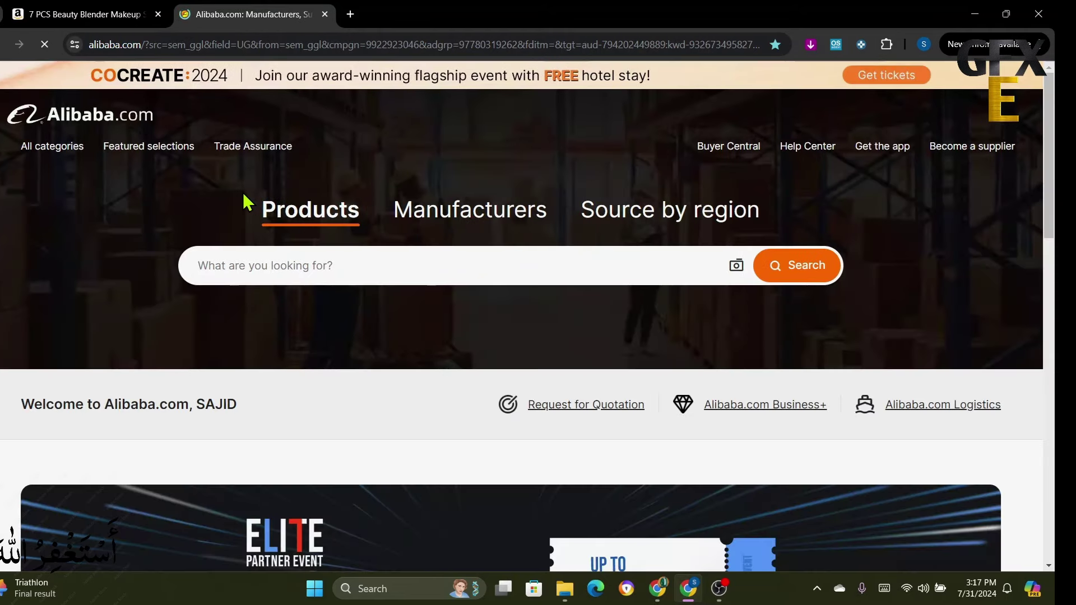
click(271, 266)
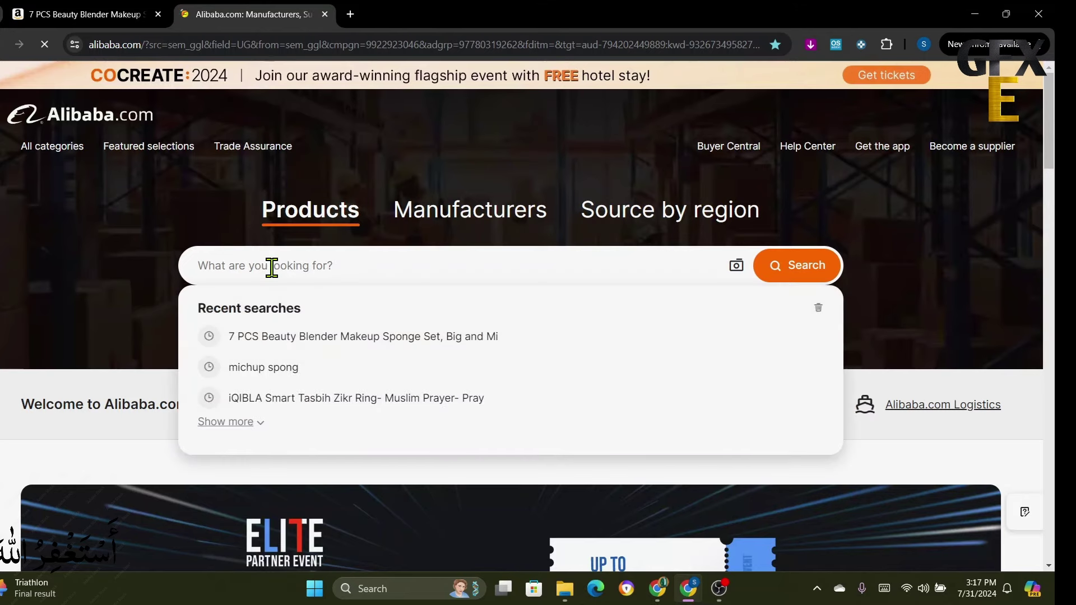
key(ctrl+v)
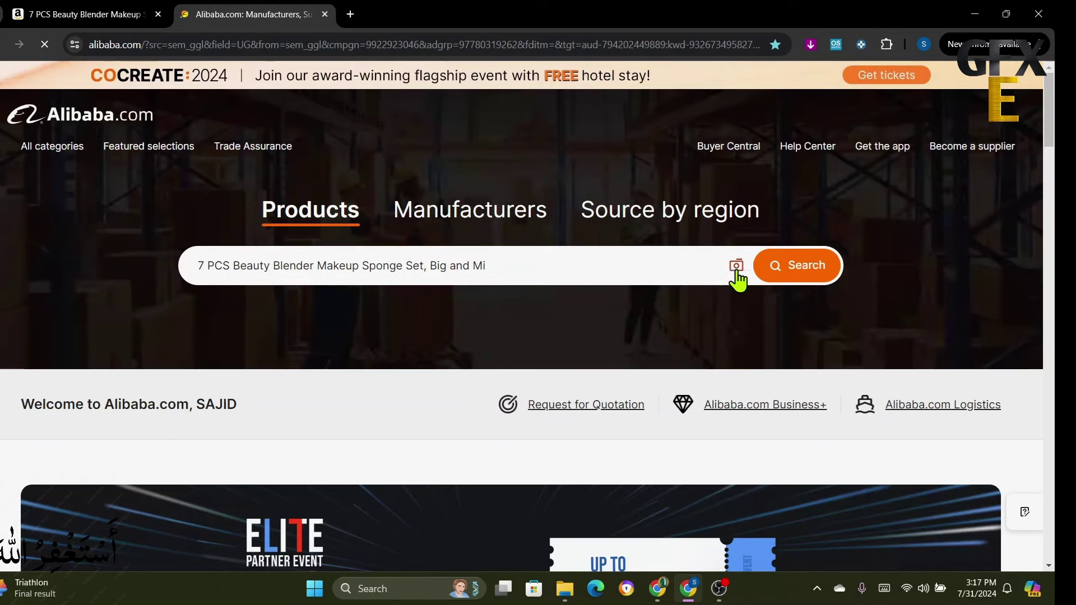
click(800, 273)
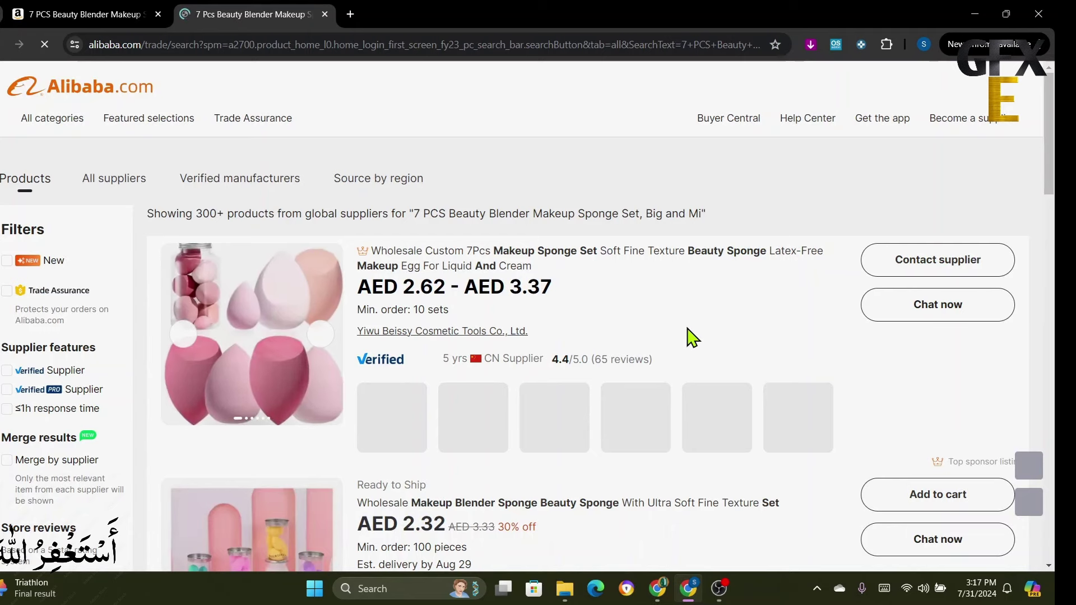
Step: Browse the Alibaba search results, comparing the sponge sets' prices, minimum orders and suppliers
scroll(693, 336, down, 1)
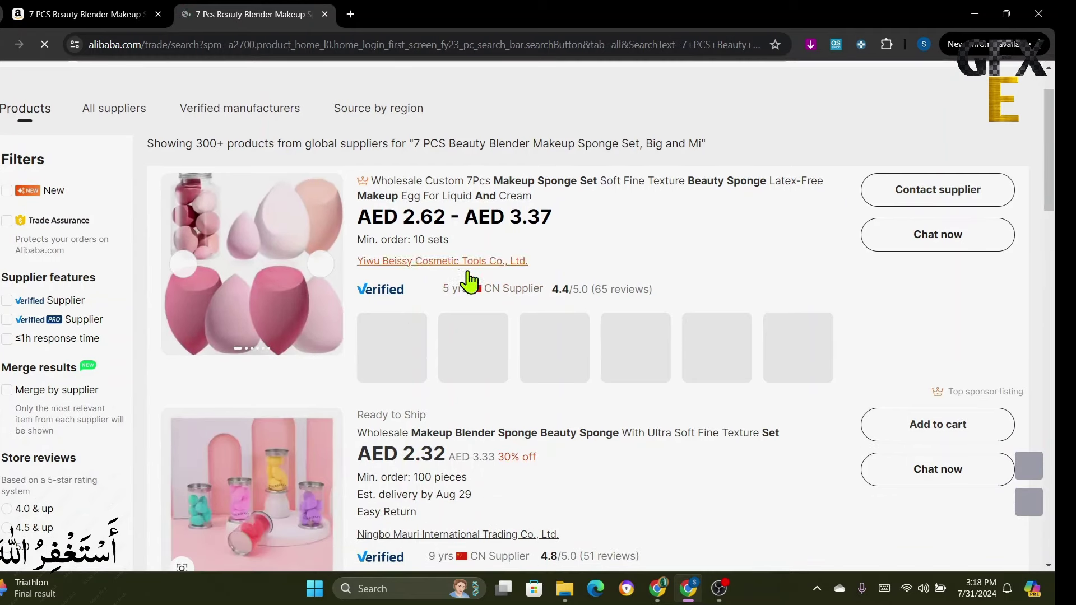
scroll(667, 309, down, 3)
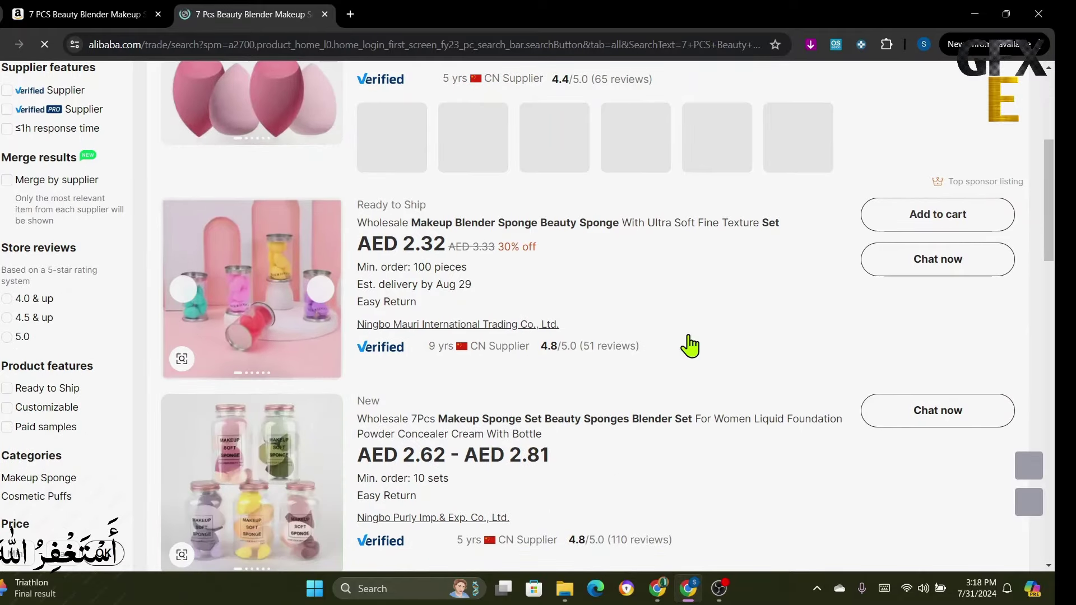
scroll(695, 345, up, 2)
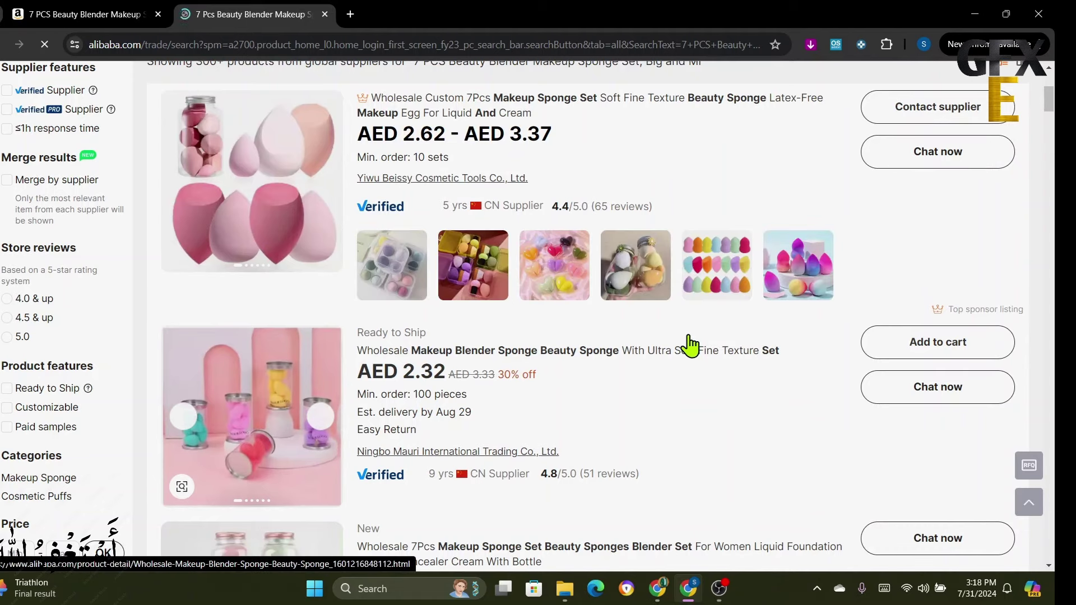
scroll(701, 348, up, 3)
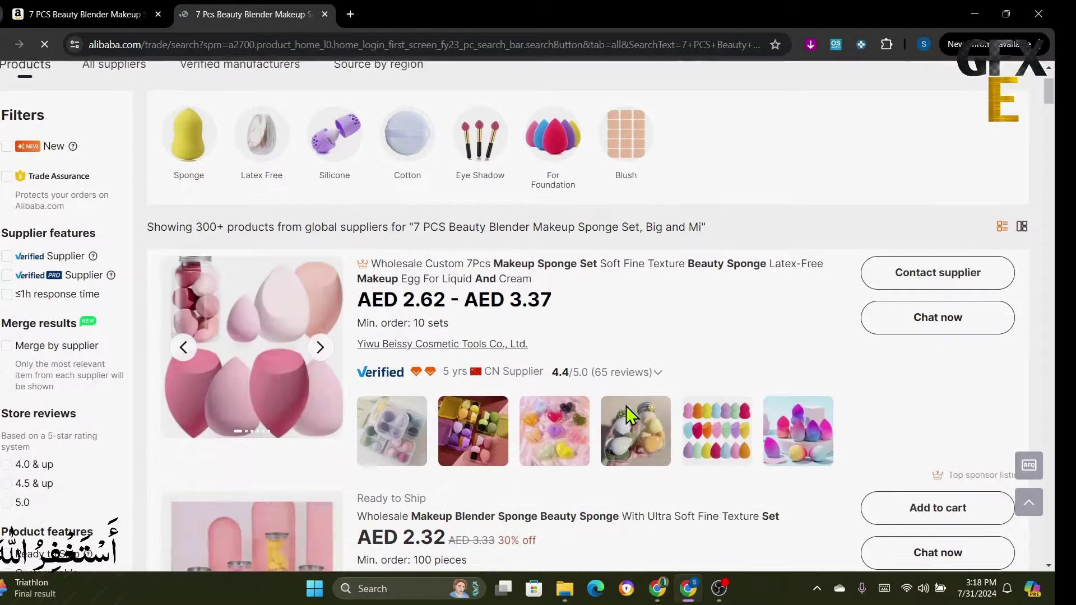
scroll(627, 406, down, 9)
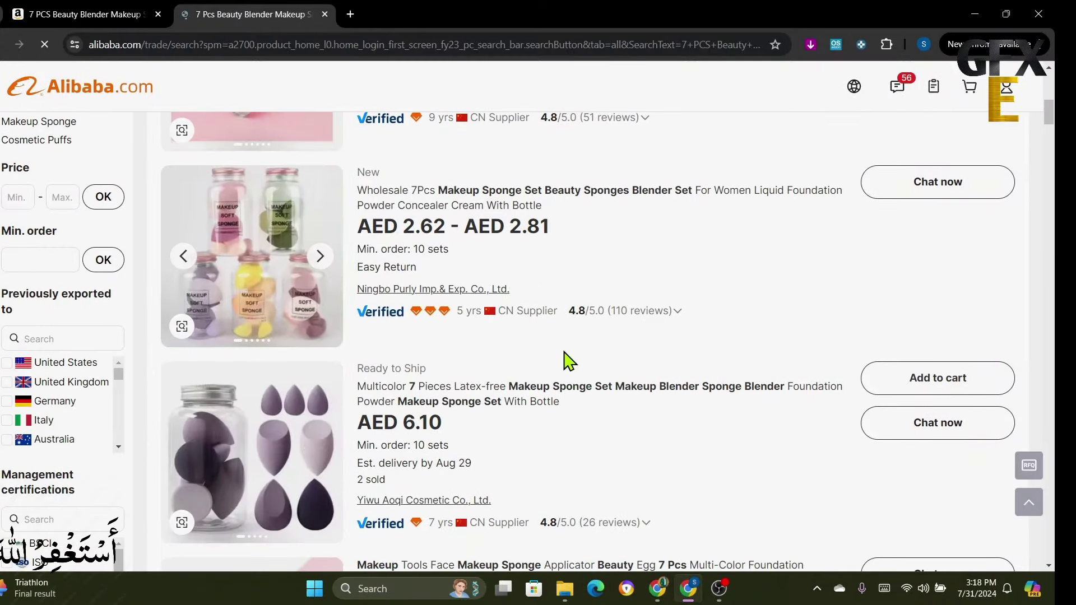
scroll(589, 360, down, 5)
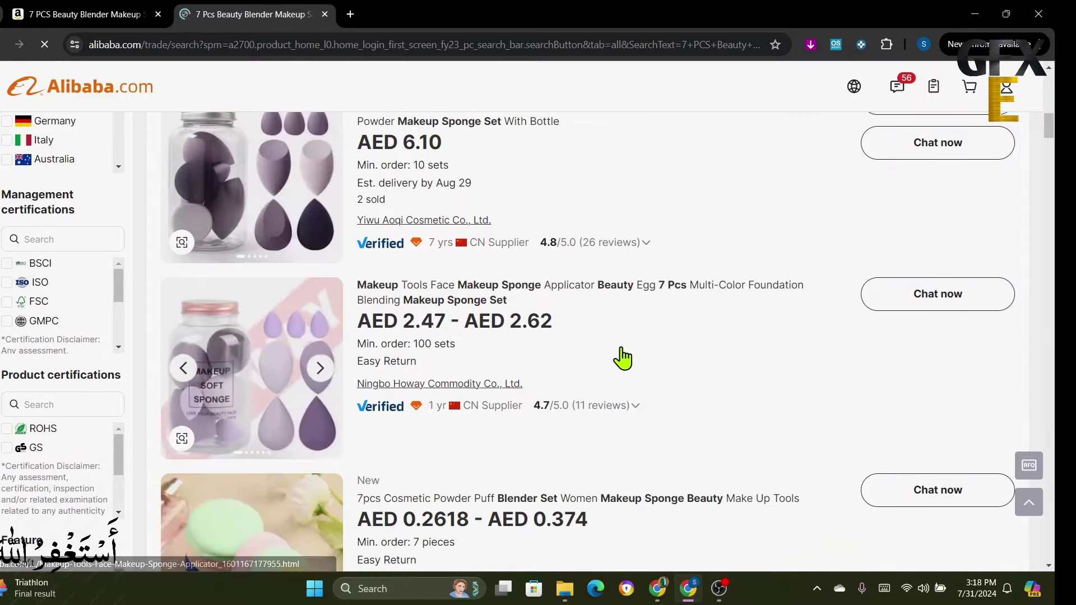
scroll(622, 358, down, 5)
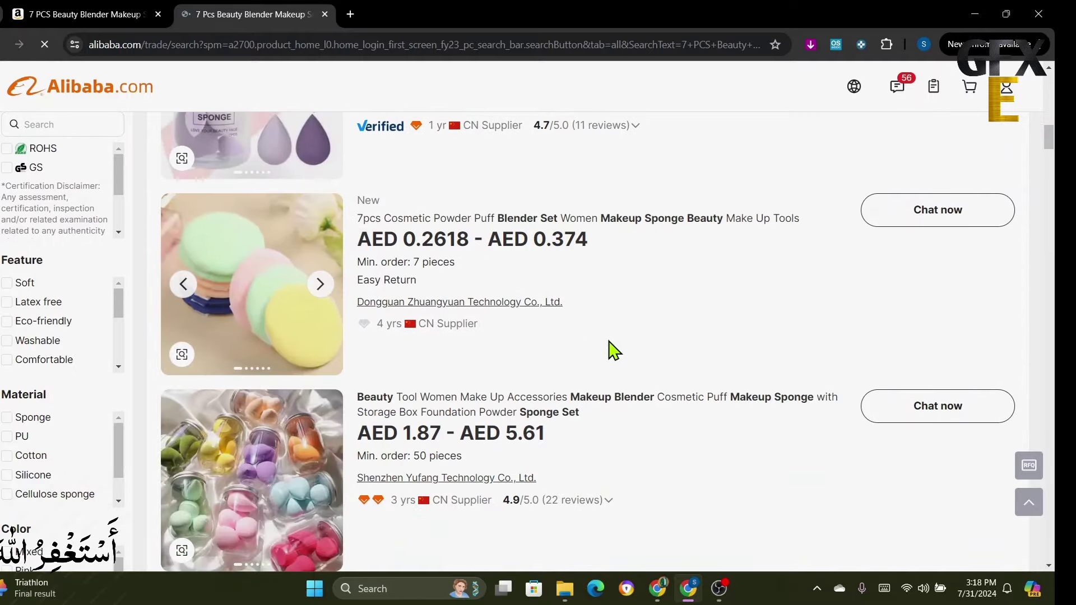
scroll(615, 350, down, 4)
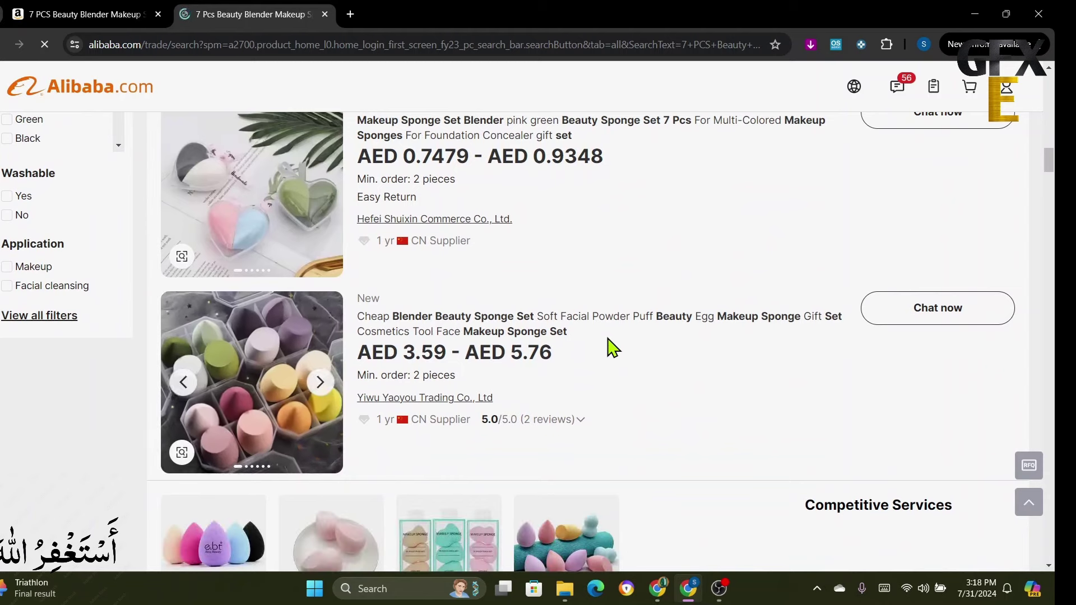
scroll(630, 379, down, 2)
scroll(653, 385, down, 5)
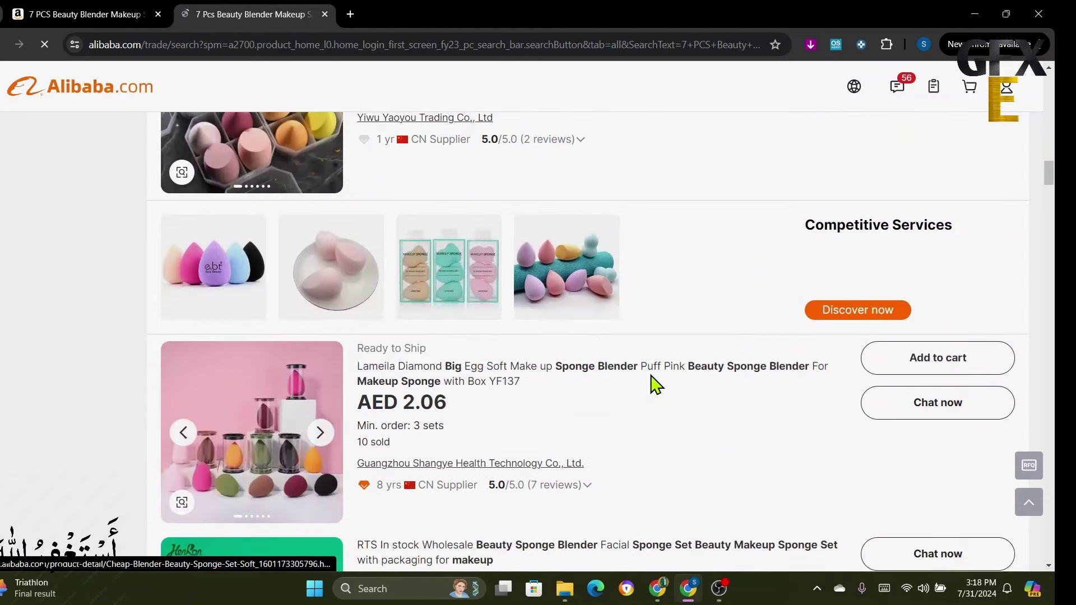
scroll(629, 376, down, 2)
scroll(627, 369, down, 6)
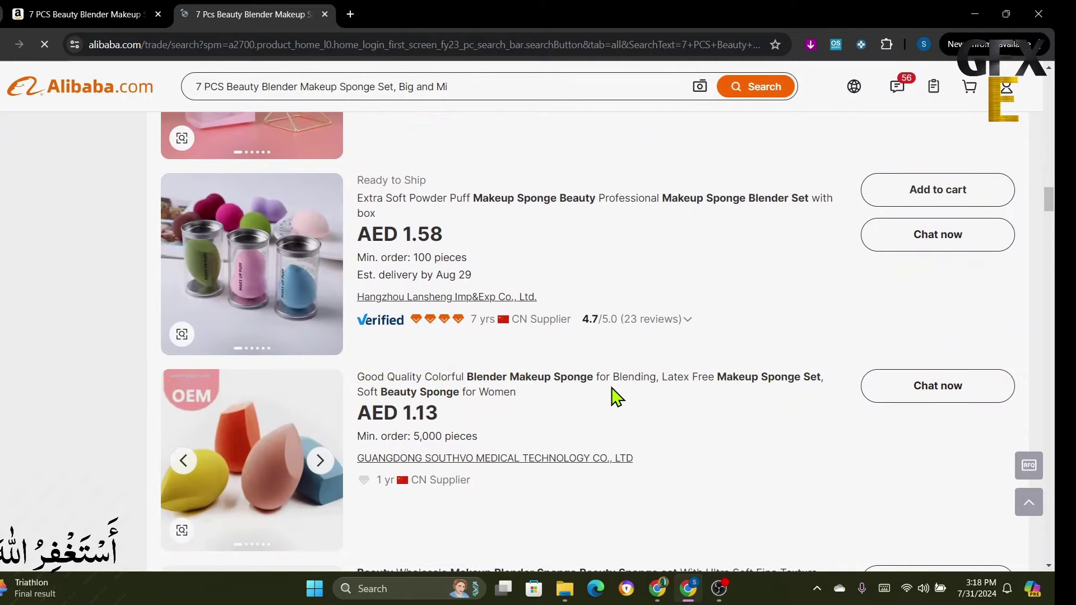
scroll(616, 397, down, 4)
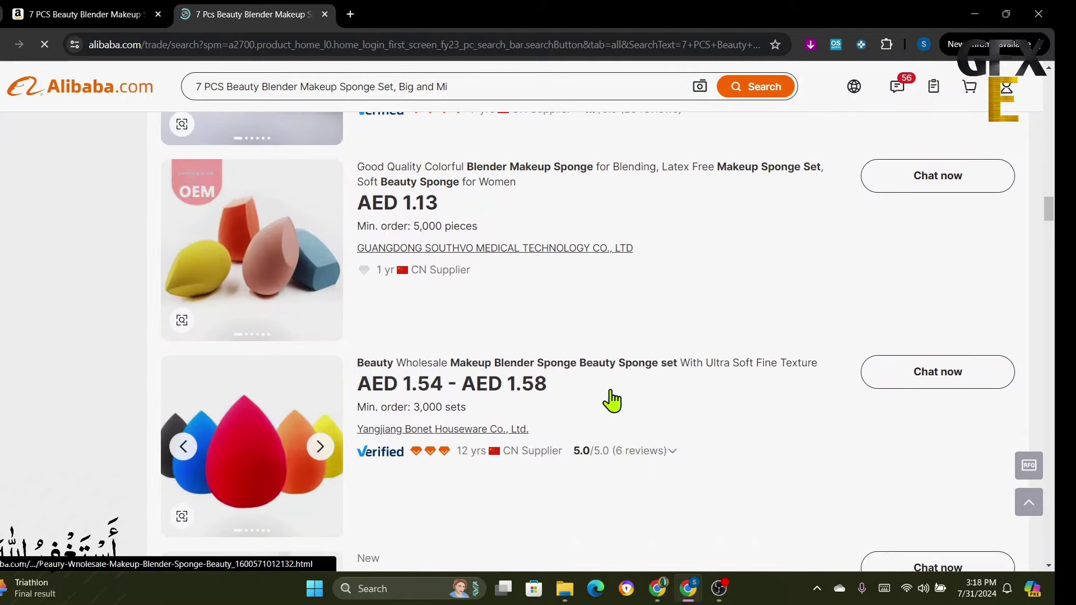
scroll(612, 401, down, 2)
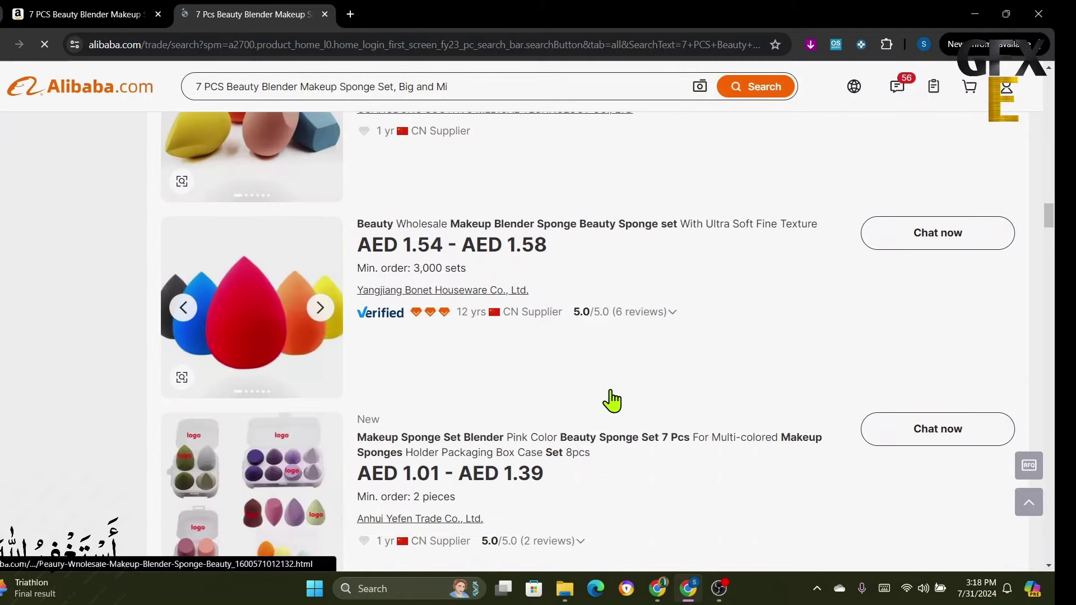
Step: Open the Beauty Wholesale Makeup Blender Sponge set from Yangjiang Bonet Houseware and examine its gallery images, key attributes and lead time
click(277, 307)
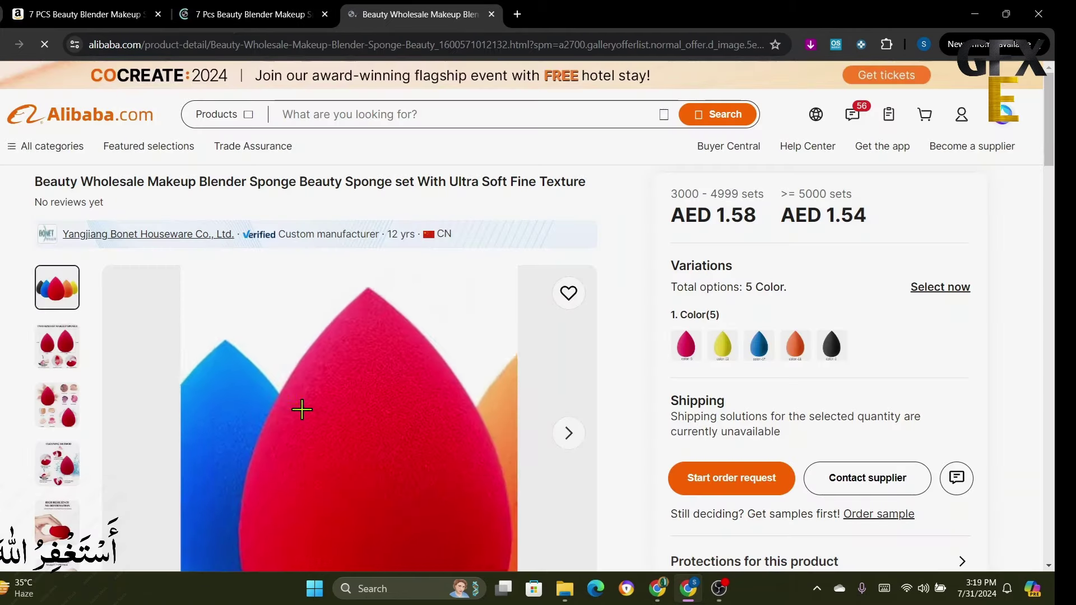
click(63, 351)
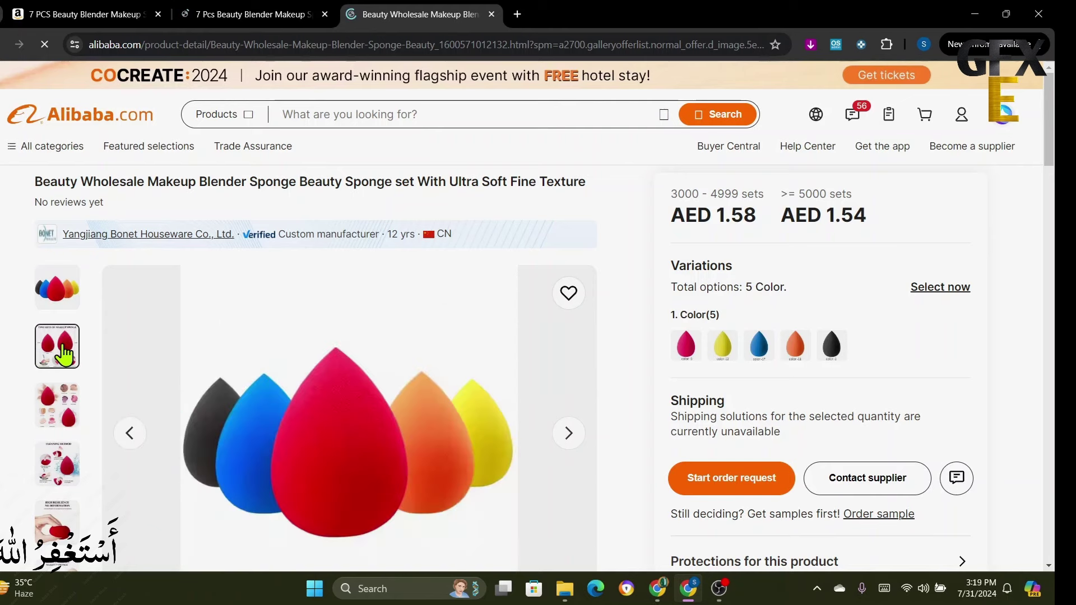
click(56, 400)
scroll(51, 443, down, 1)
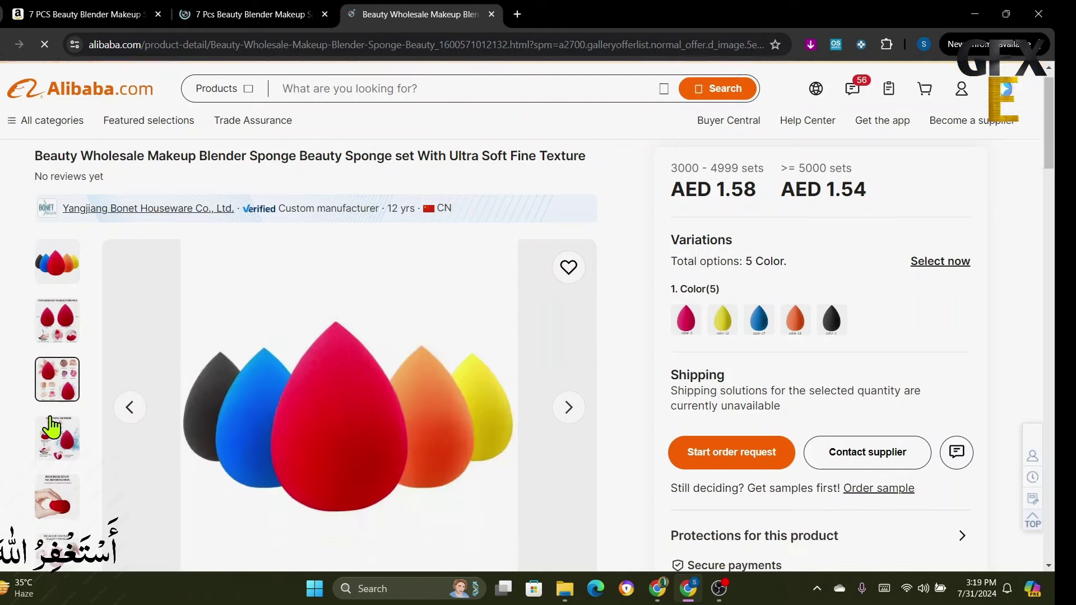
scroll(52, 427, down, 3)
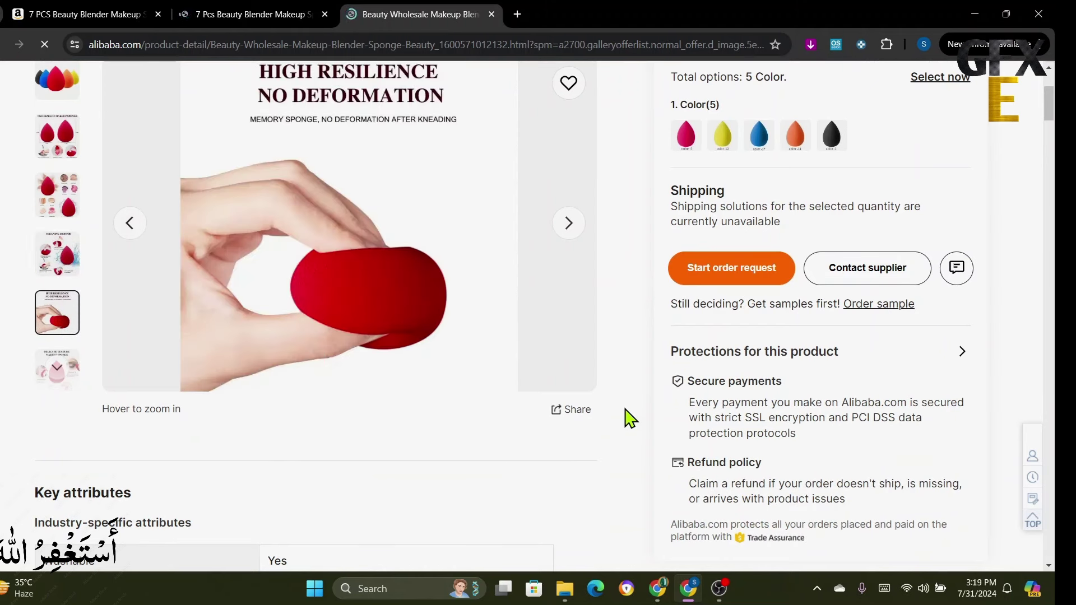
scroll(625, 412, down, 7)
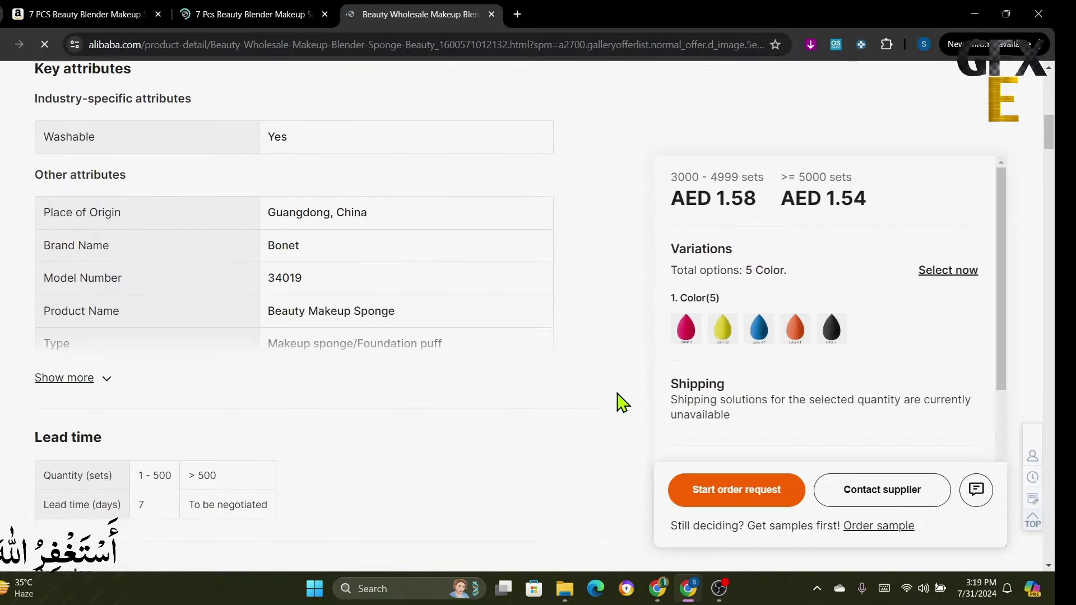
Step: Draft a supplier inquiry for the Yangjiang Bonet sponge set reading "need more information .", and close the inquiry and messenger windows
scroll(620, 400, down, 5)
scroll(608, 395, up, 7)
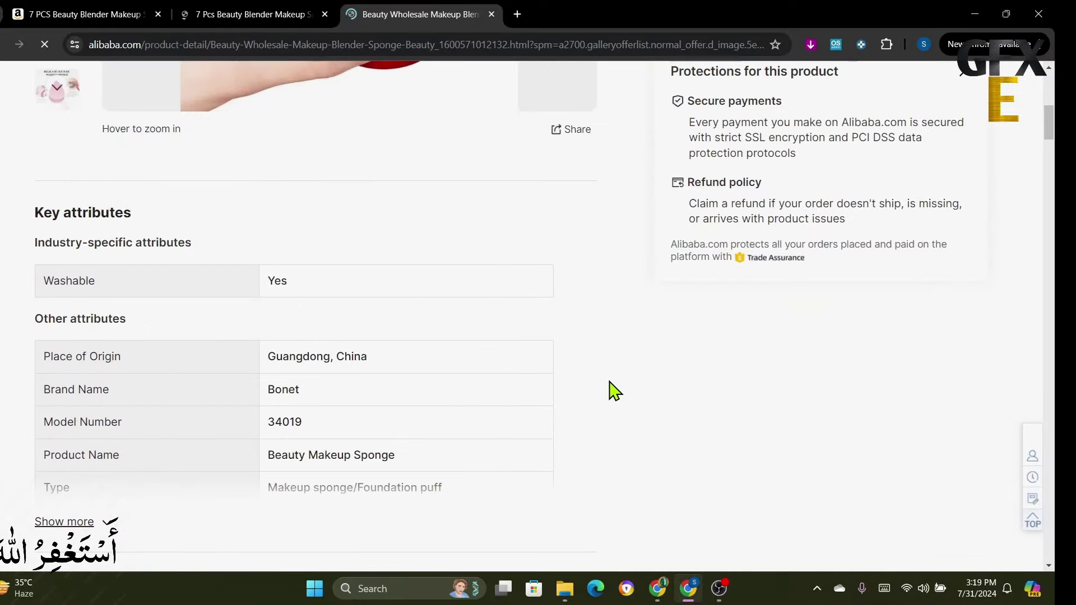
scroll(614, 390, up, 7)
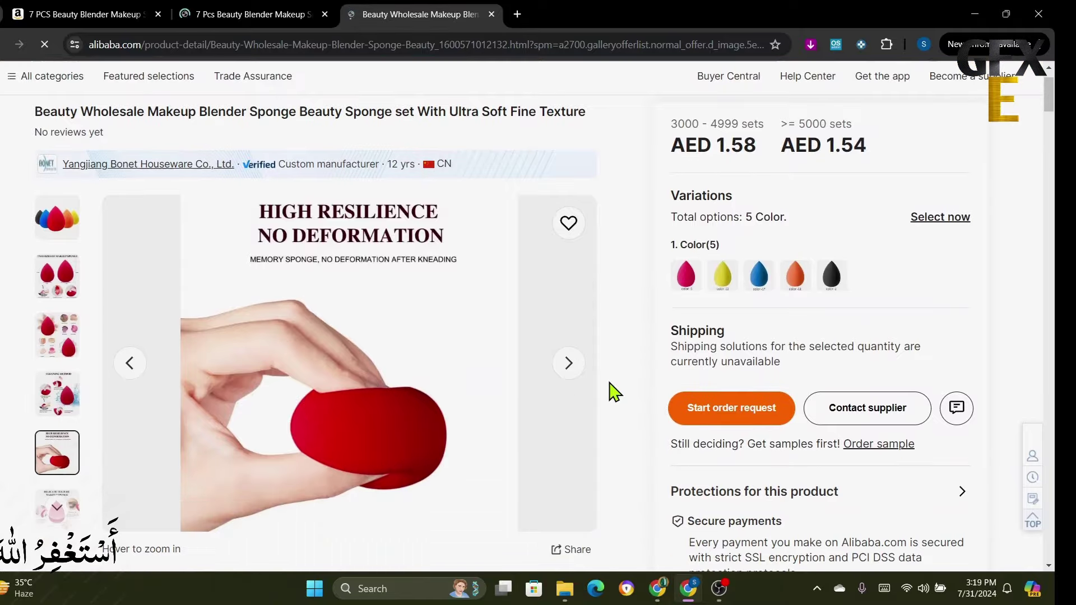
click(867, 415)
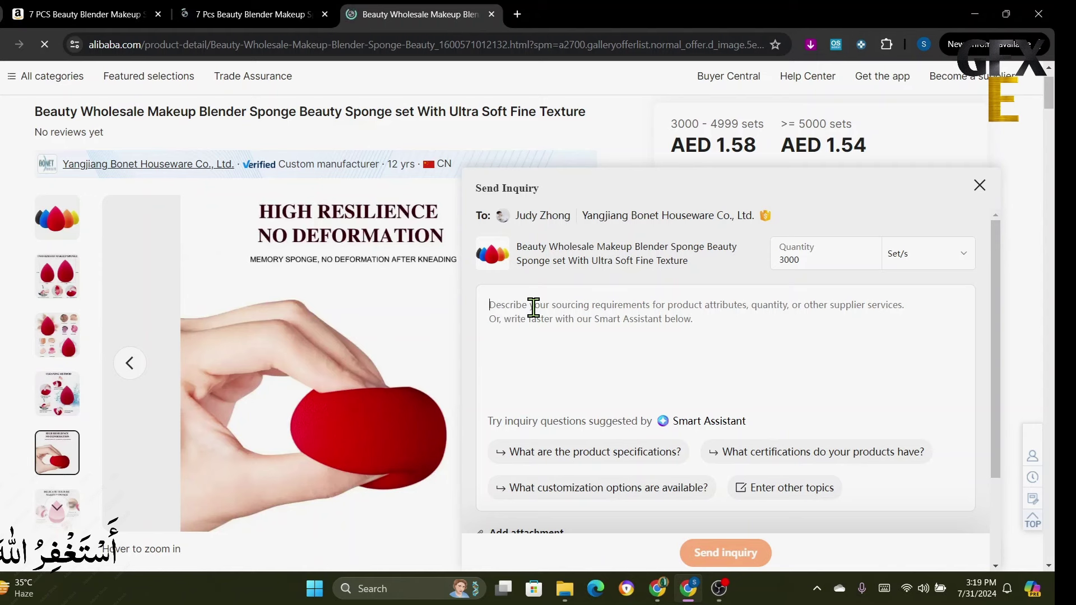
text(n)
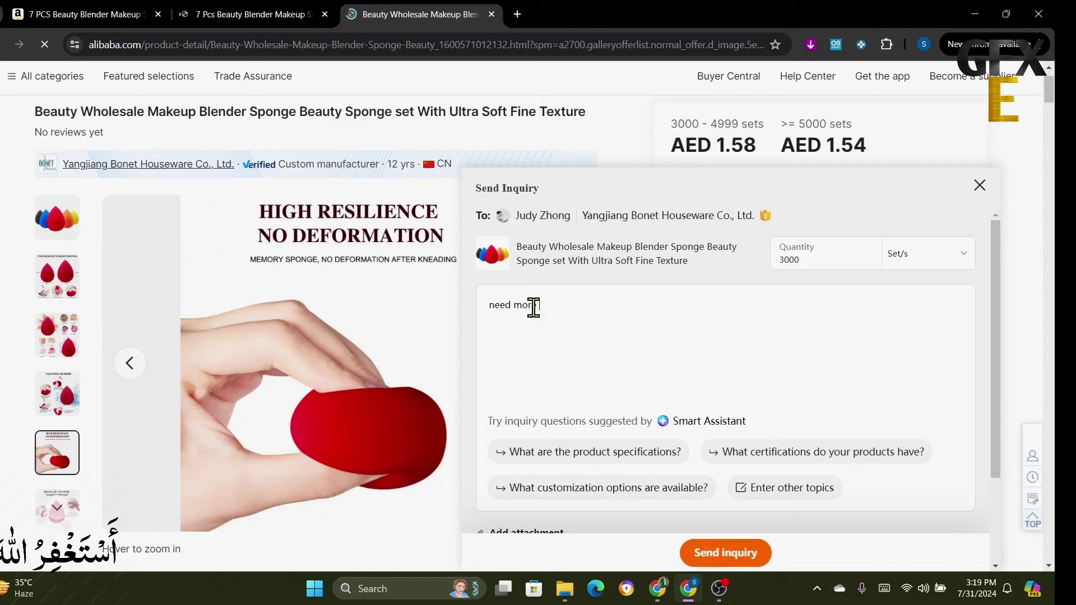
text(eed more information )
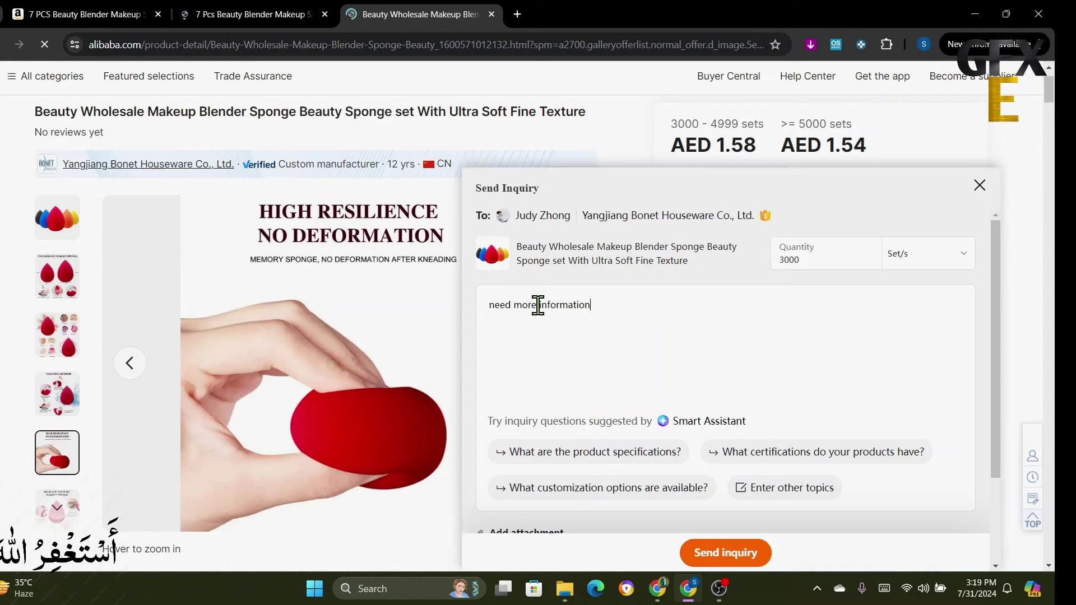
text(.)
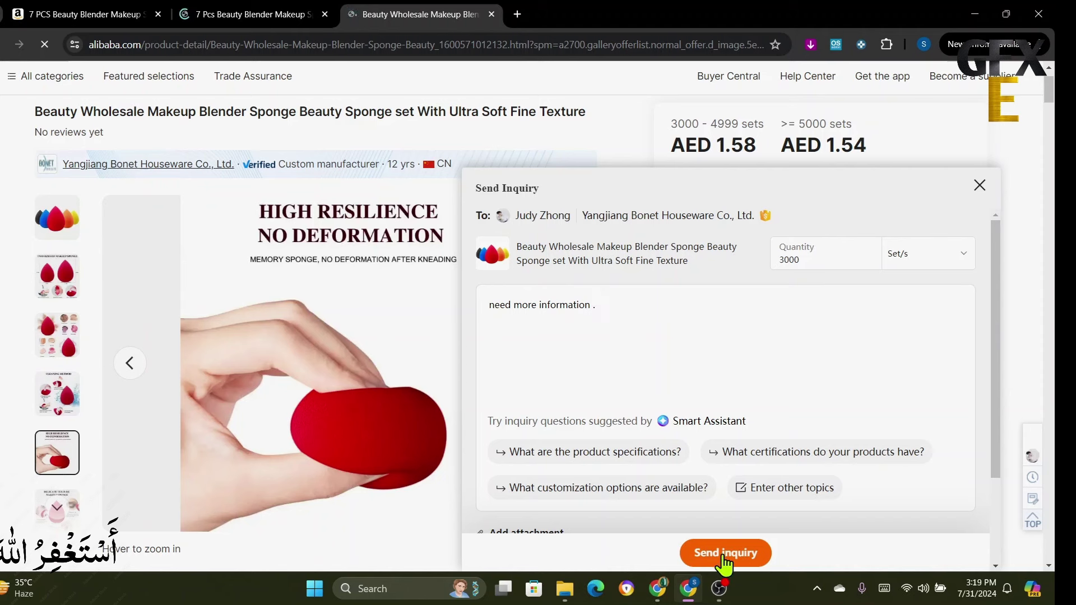
click(981, 186)
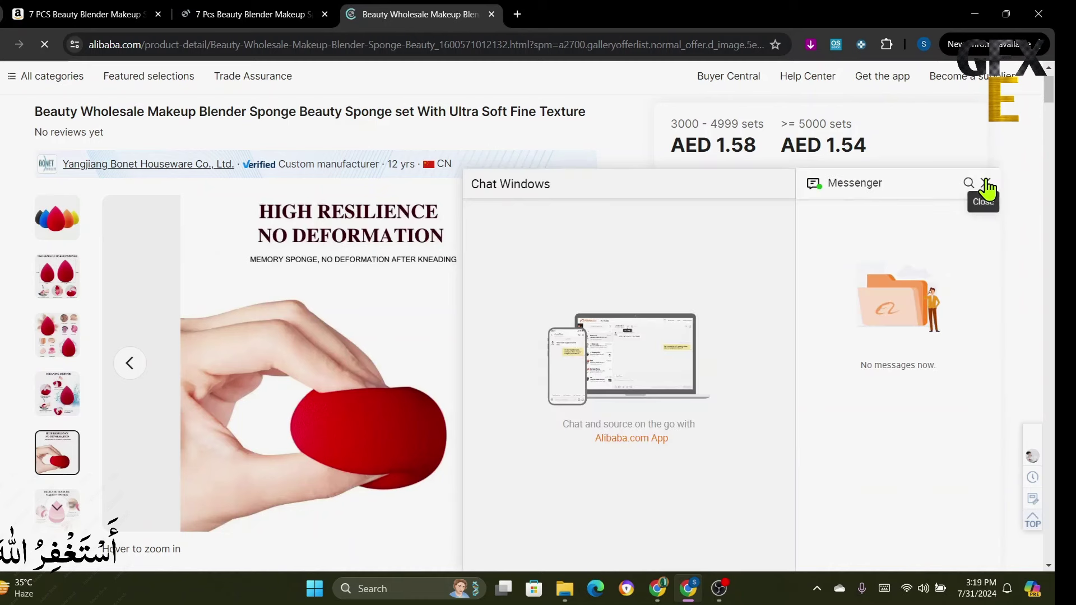
click(985, 184)
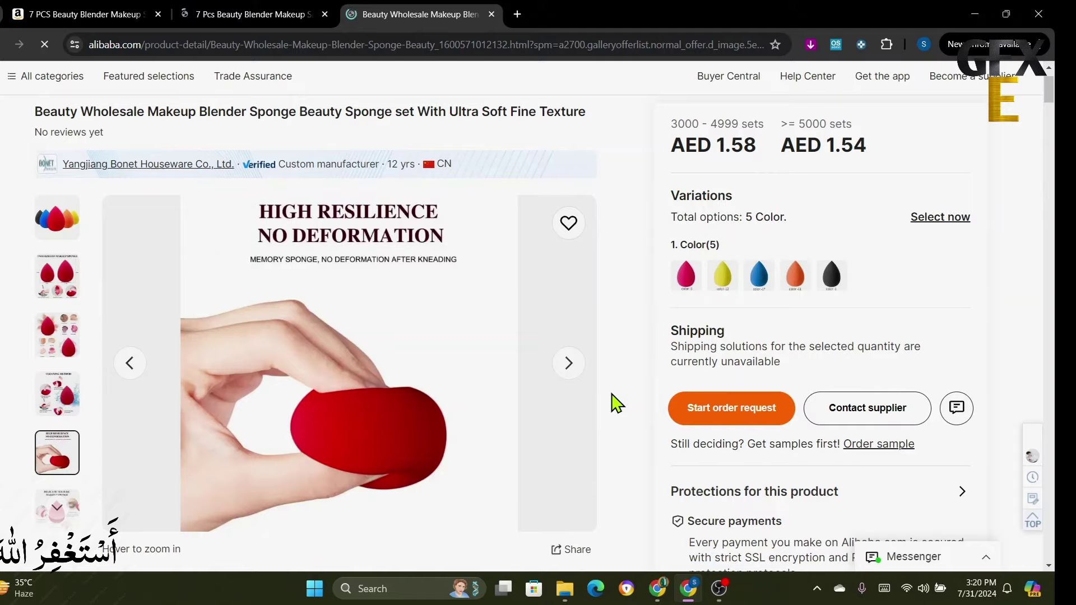
Step: Examine the sponge set's recommendations and key attributes, and compare its price and minimum order with other sets in the Alibaba search results
scroll(615, 403, down, 5)
scroll(623, 393, down, 3)
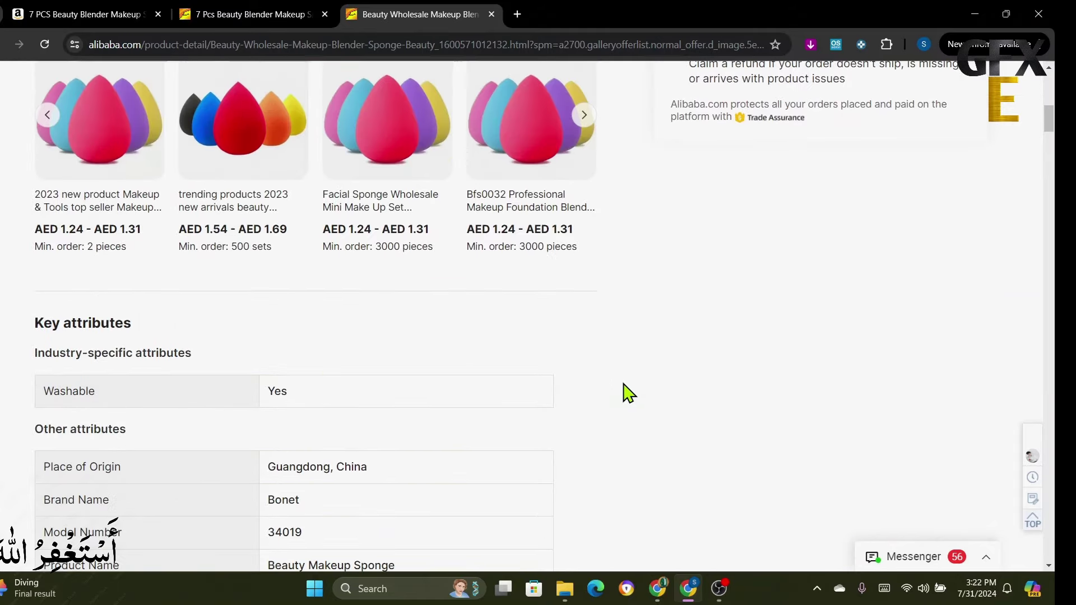
scroll(628, 393, down, 10)
scroll(629, 392, up, 15)
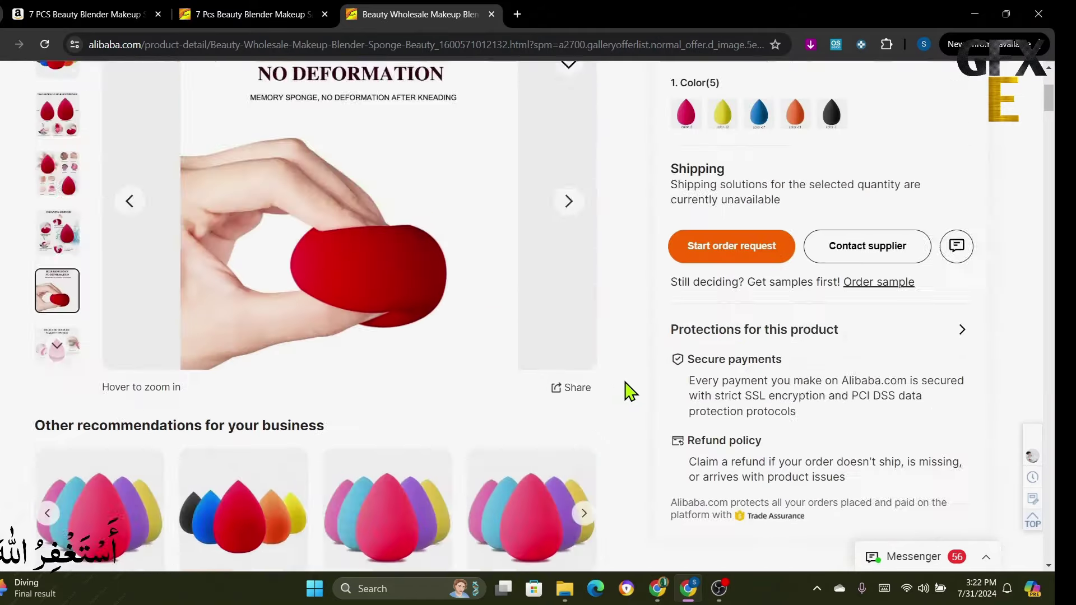
scroll(629, 391, up, 4)
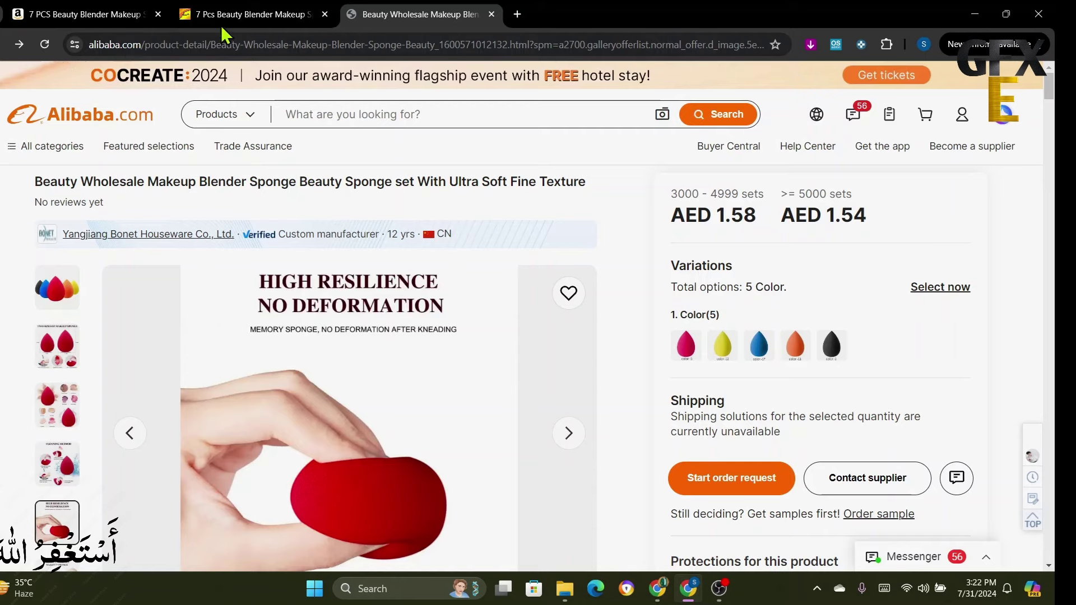
click(252, 14)
scroll(504, 374, down, 9)
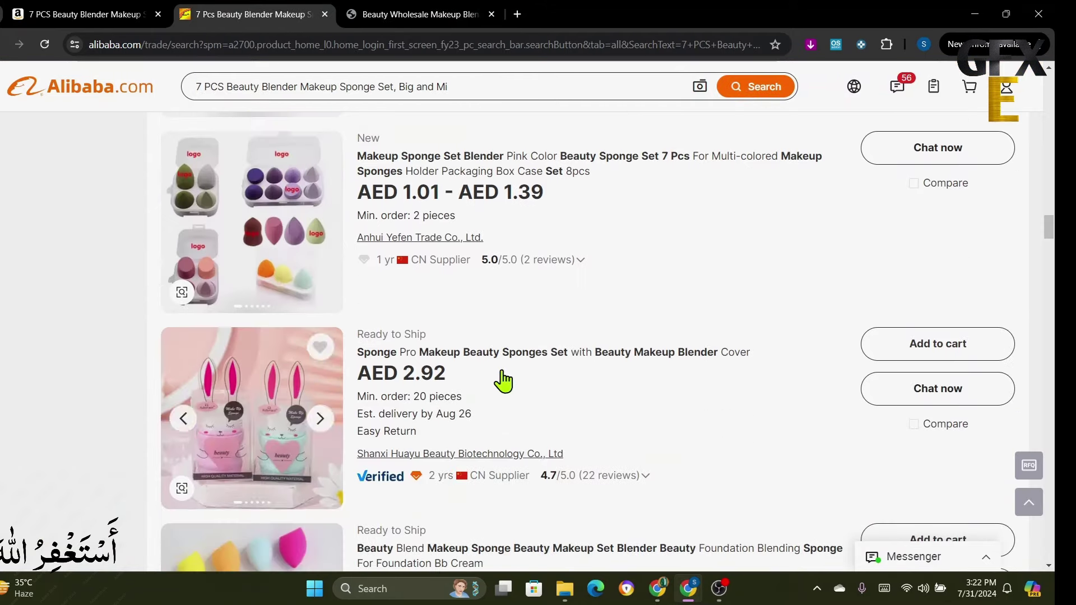
scroll(502, 377, down, 5)
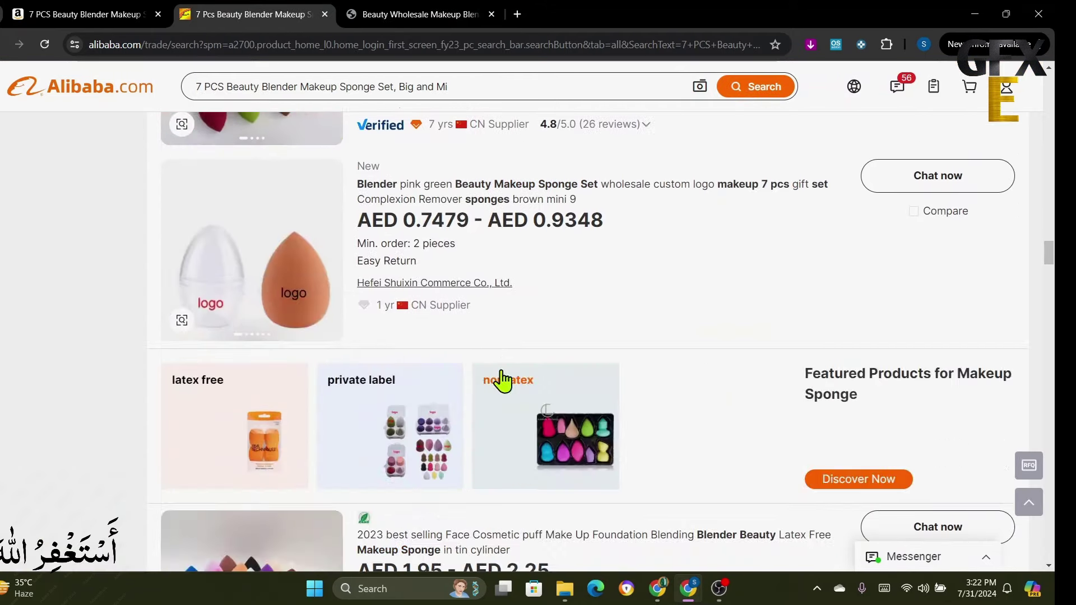
scroll(493, 361, up, 10)
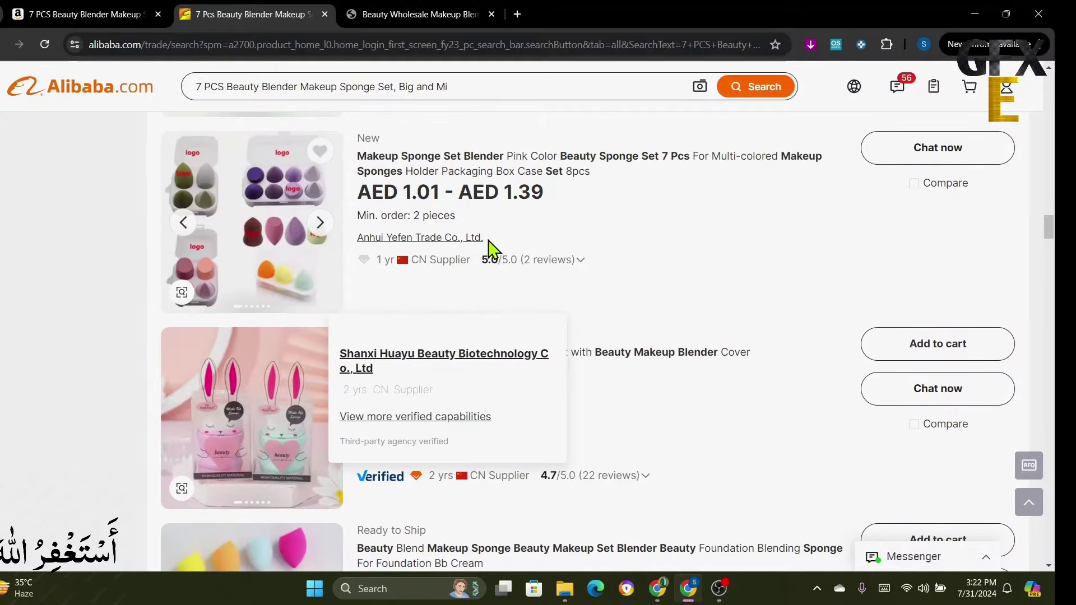
click(422, 16)
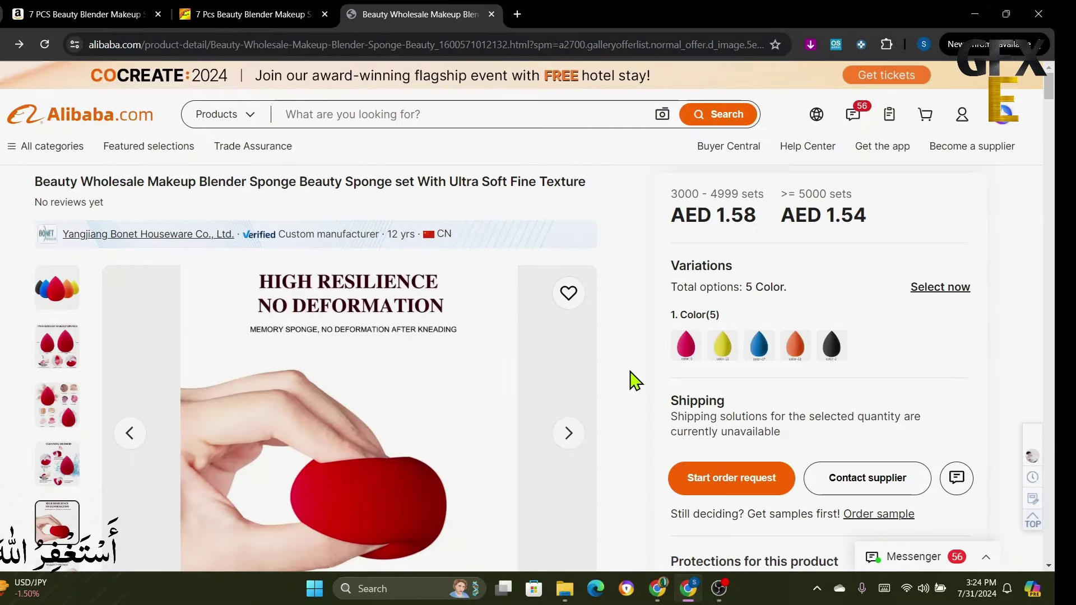
scroll(633, 381, down, 10)
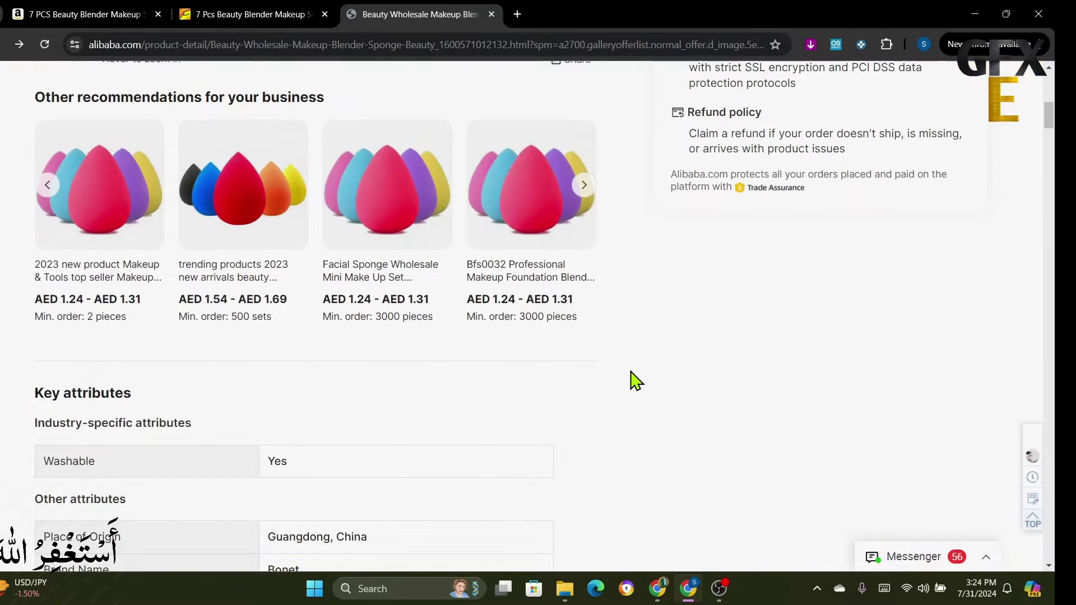
scroll(635, 381, up, 10)
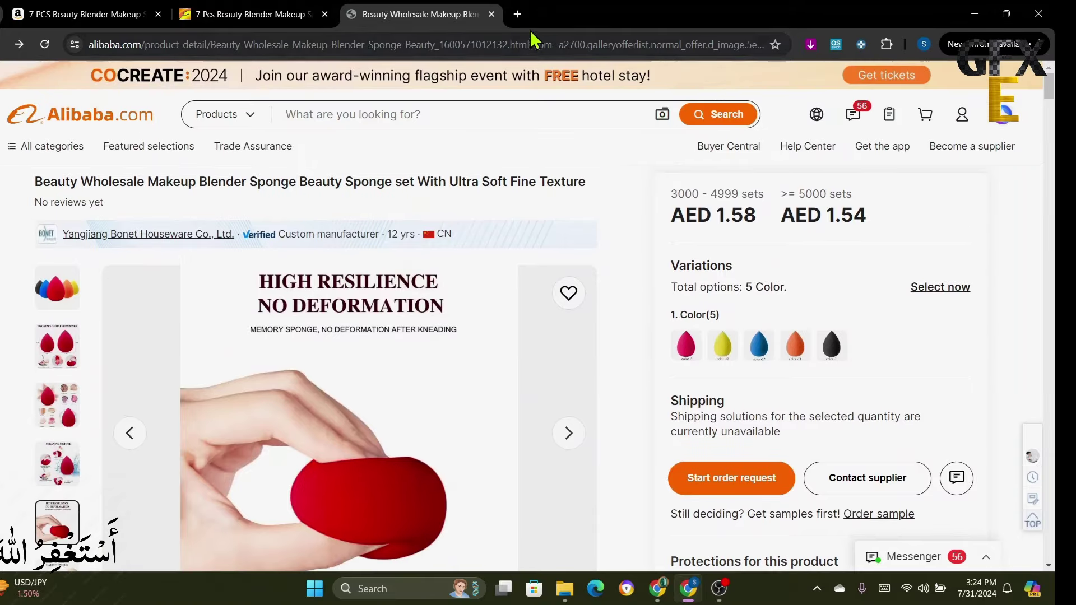
Step: Switch to the Add Products page of Amazon Seller Central and start a single product listing from a blank form
click(517, 14)
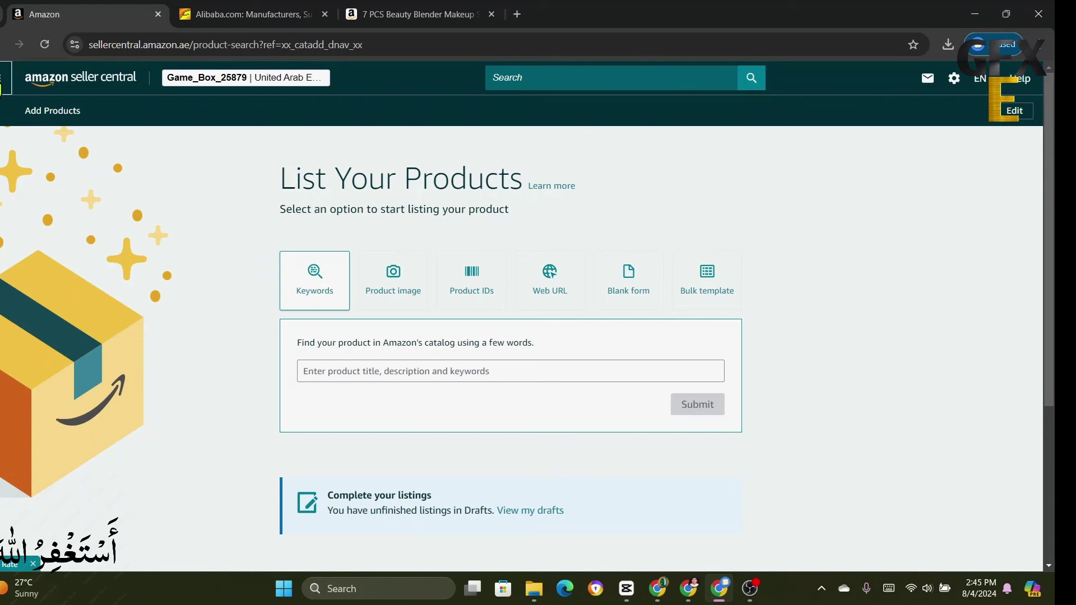
click(2, 88)
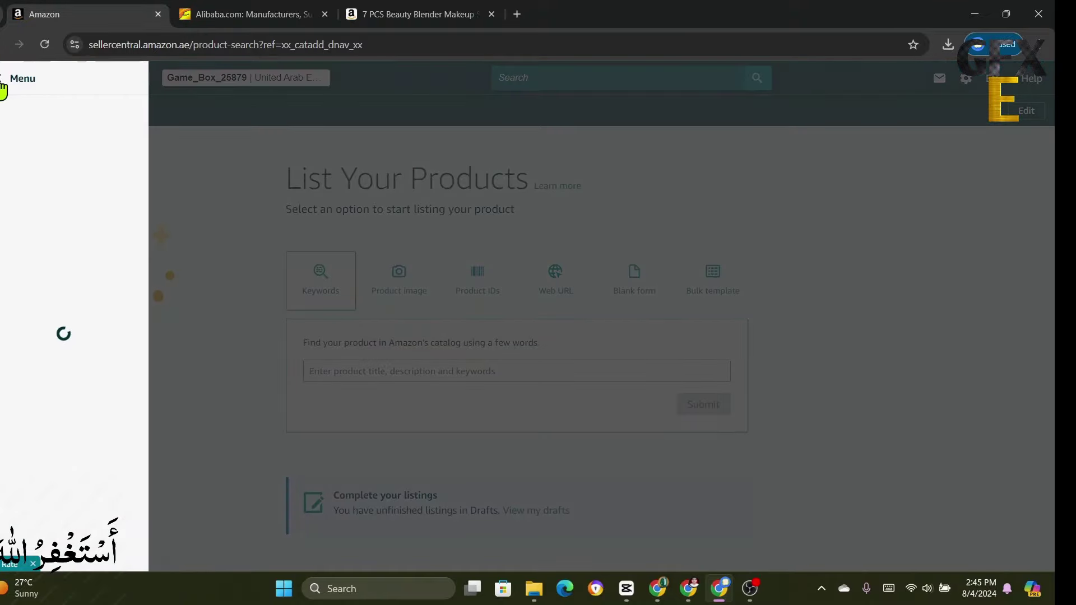
mouse_move(58, 121)
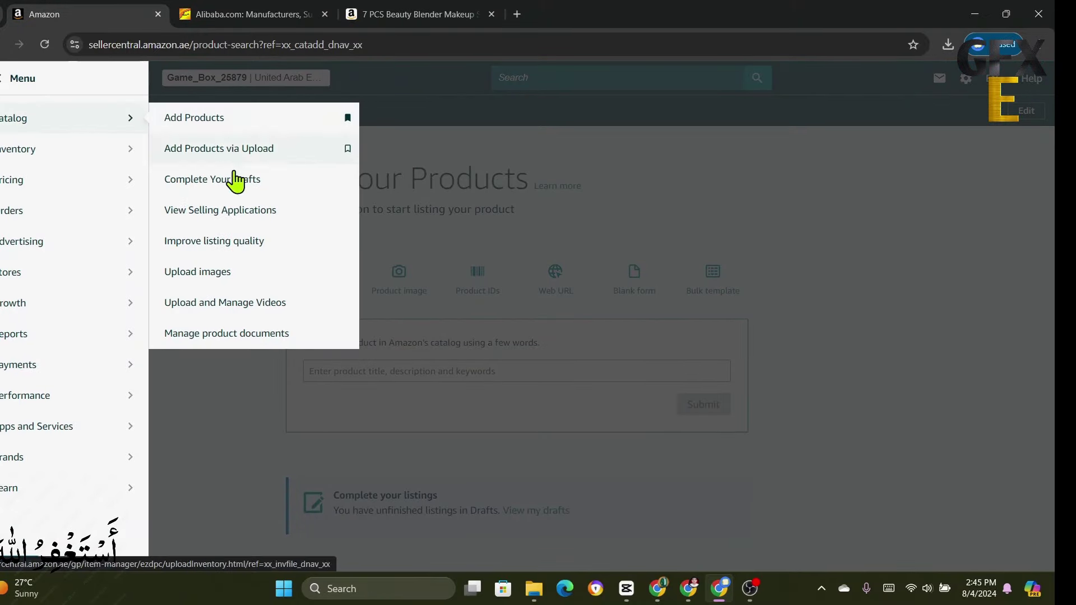
click(238, 409)
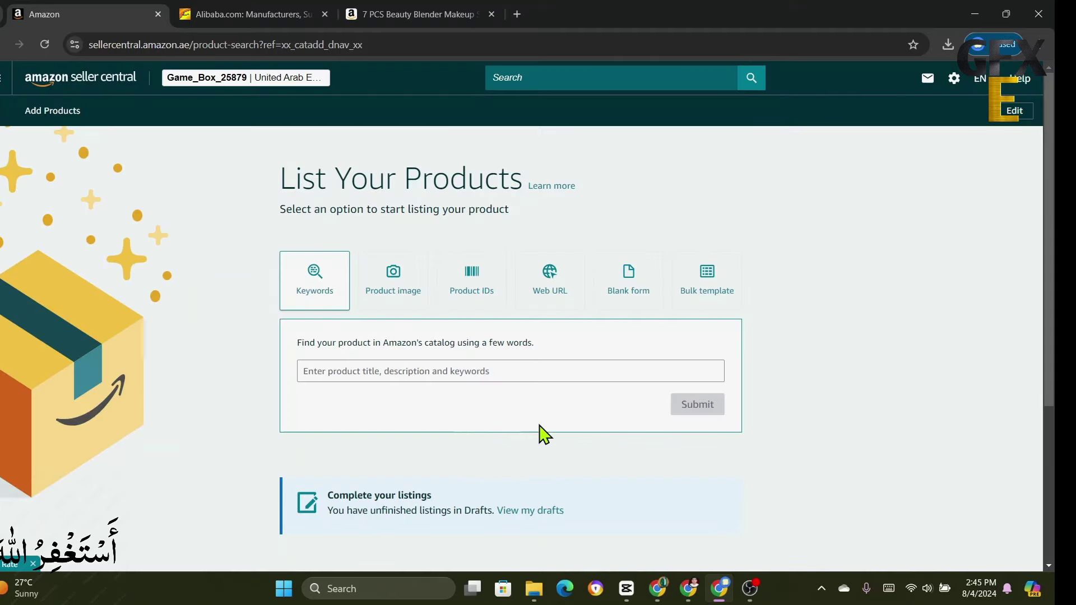
click(625, 287)
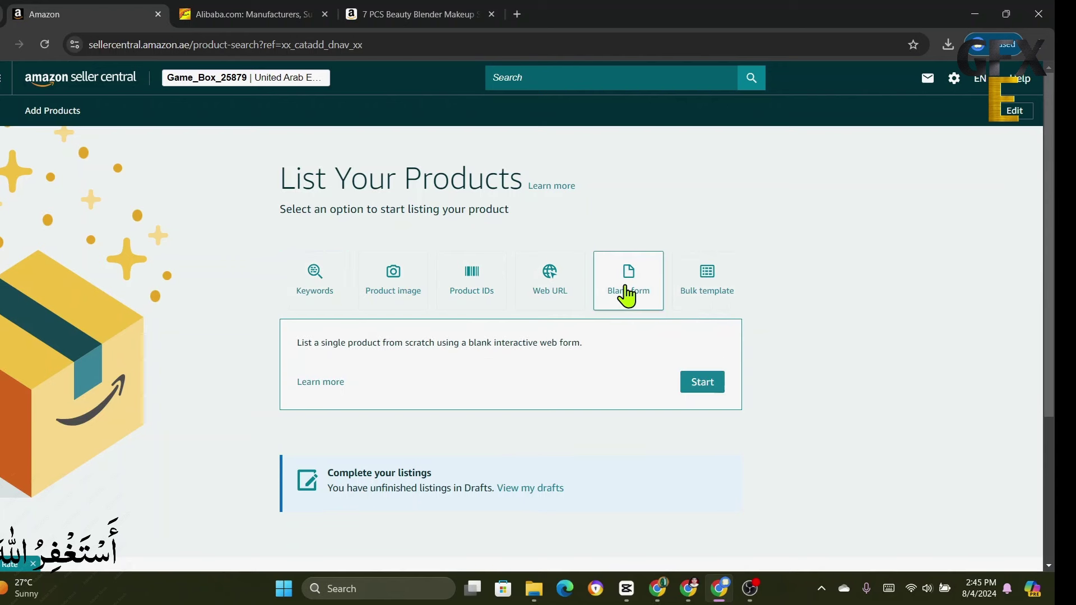
click(703, 384)
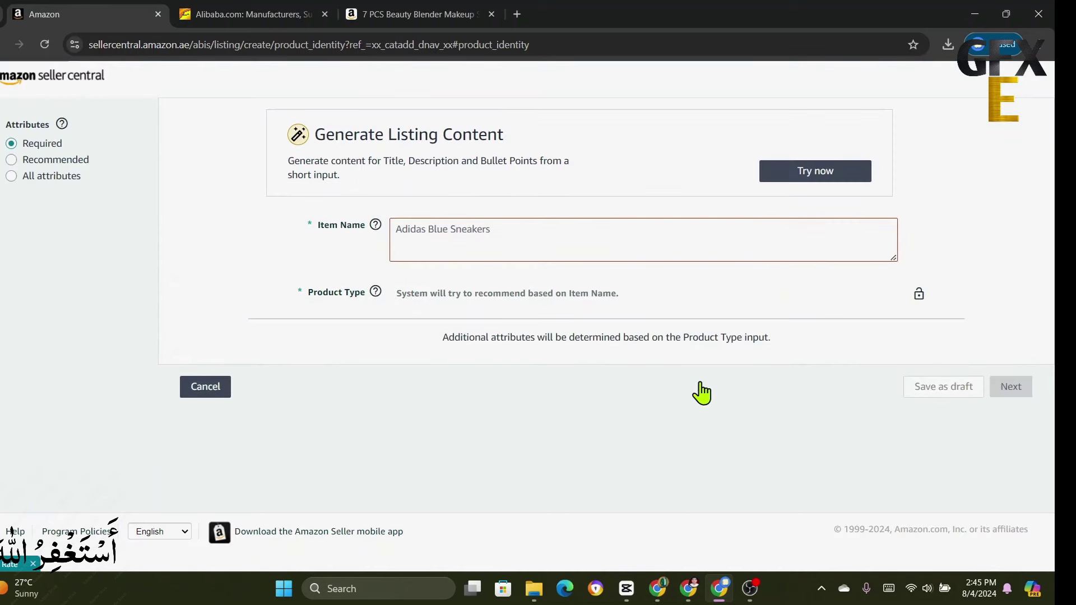
Step: Copy the full title of the pink 7 PCS Beauty Blender Makeup Sponge Set from its Amazon.ae page into the listing's Item Name
click(446, 230)
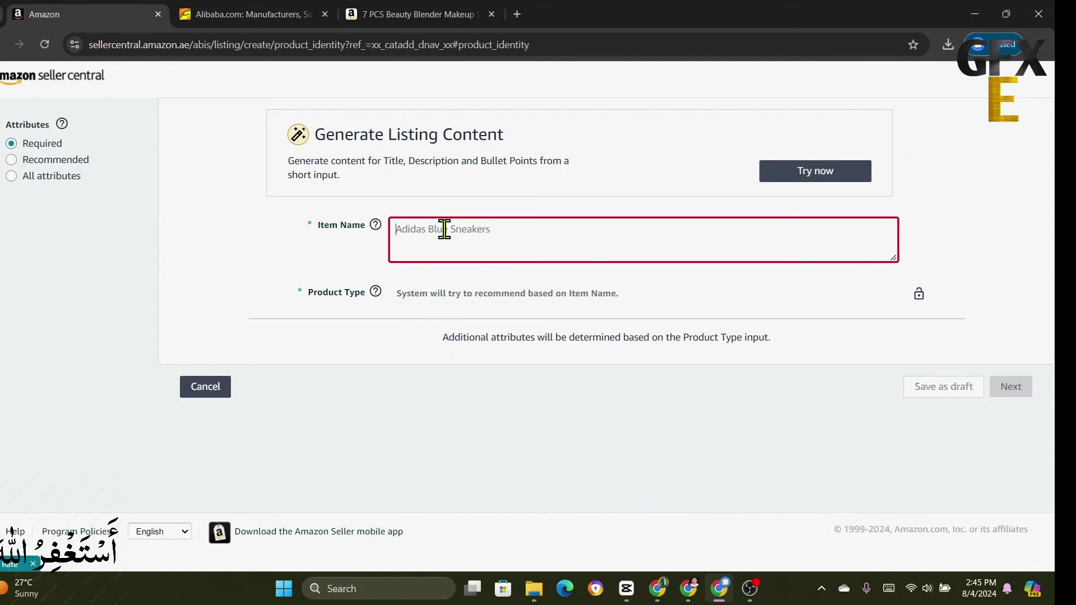
click(420, 16)
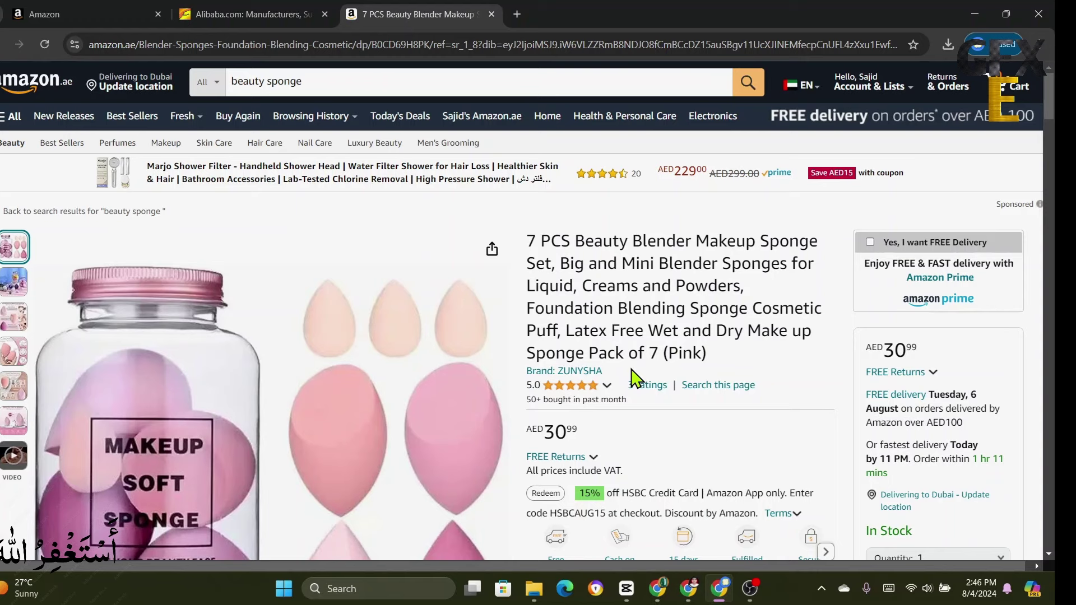
scroll(680, 439, down, 3)
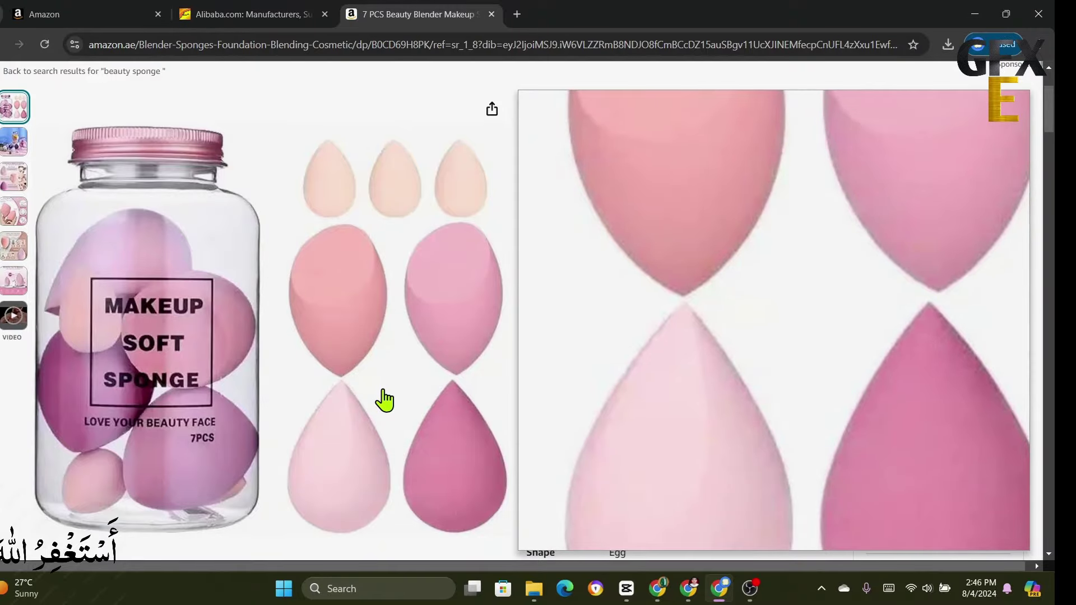
click(107, 15)
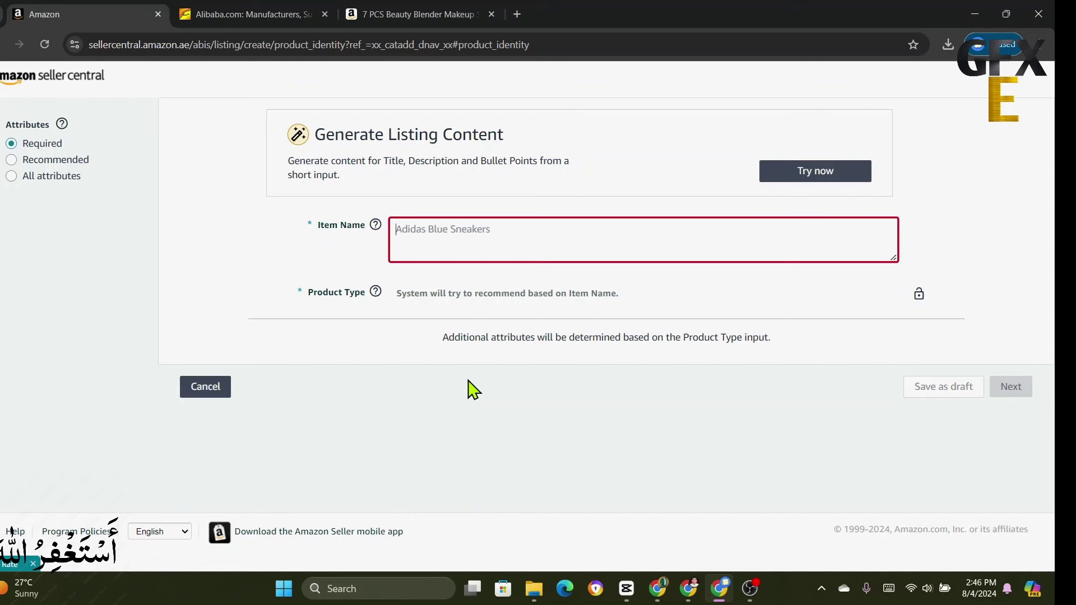
click(417, 16)
triple_click(624, 170)
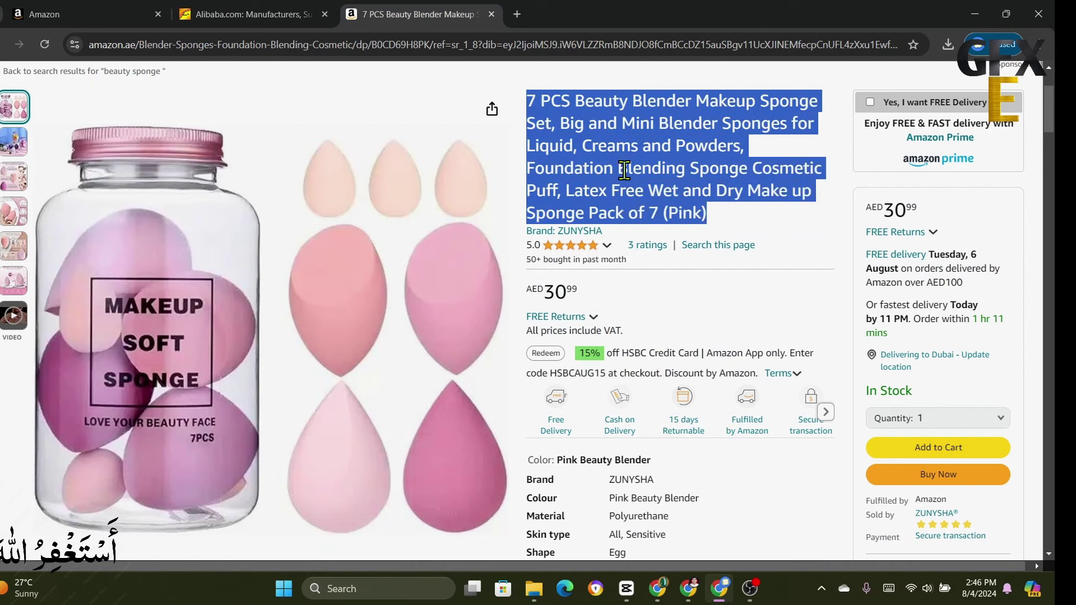
right_click(642, 171)
click(660, 184)
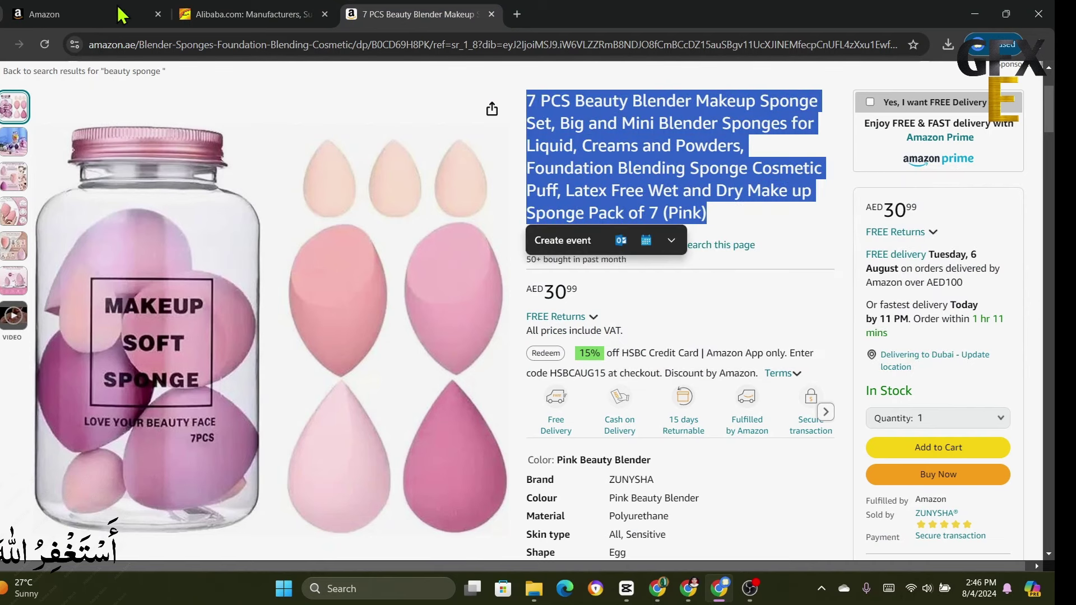
click(87, 15)
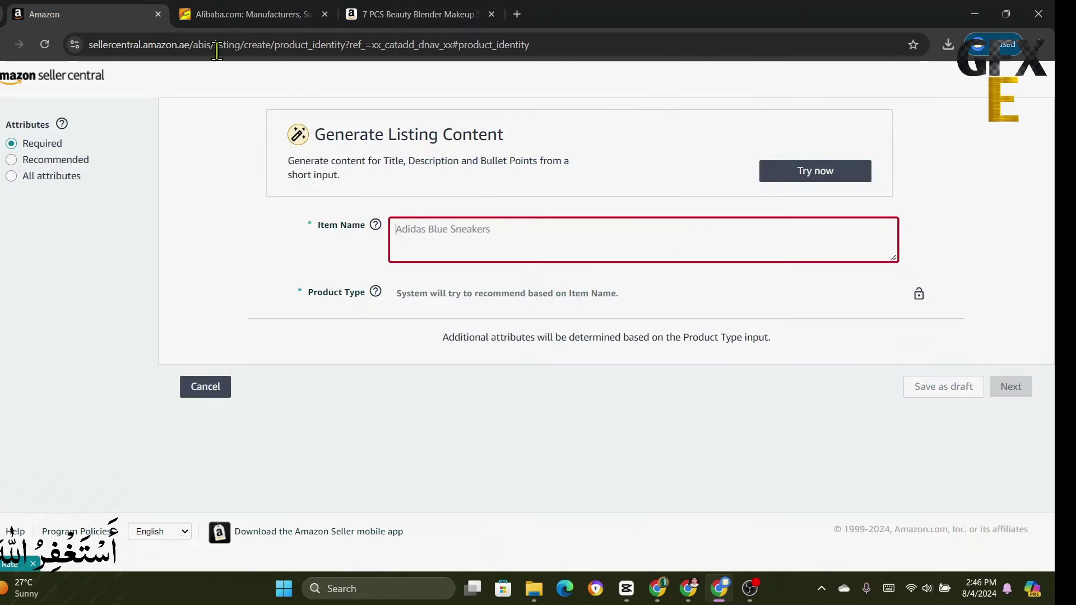
right_click(449, 239)
click(478, 365)
click(611, 419)
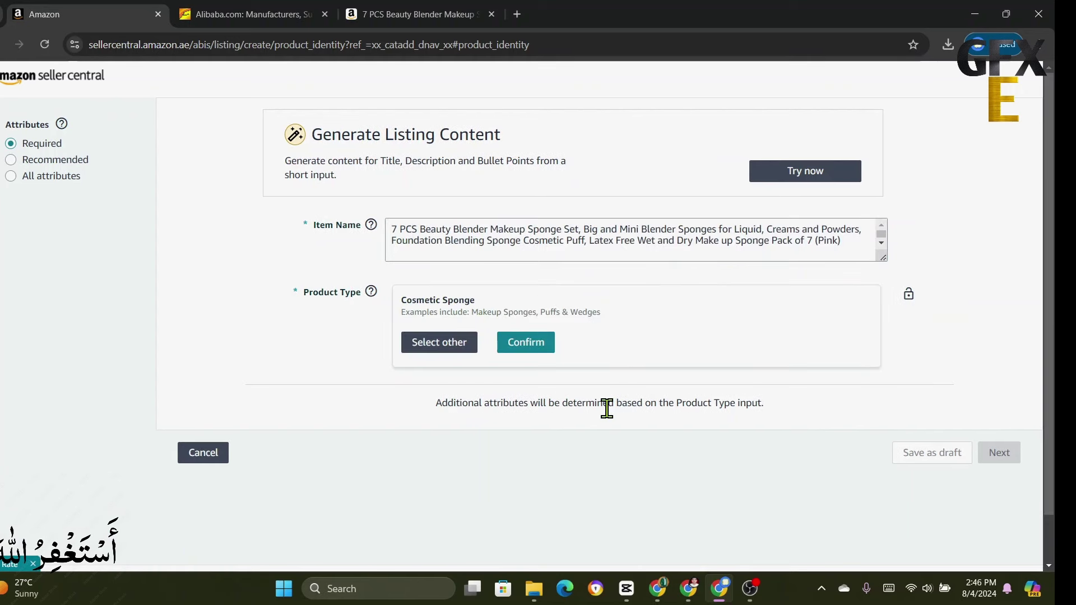
Step: Confirm Cosmetic Sponge as the product type and mark the product as not having a brand name
click(513, 341)
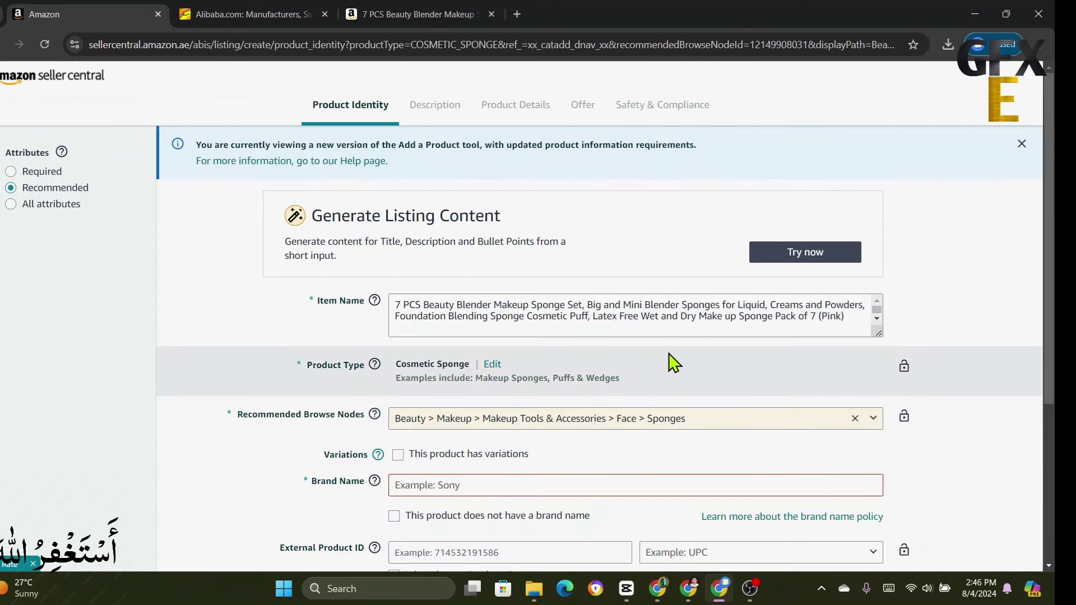
scroll(673, 363, down, 2)
scroll(654, 291, up, 2)
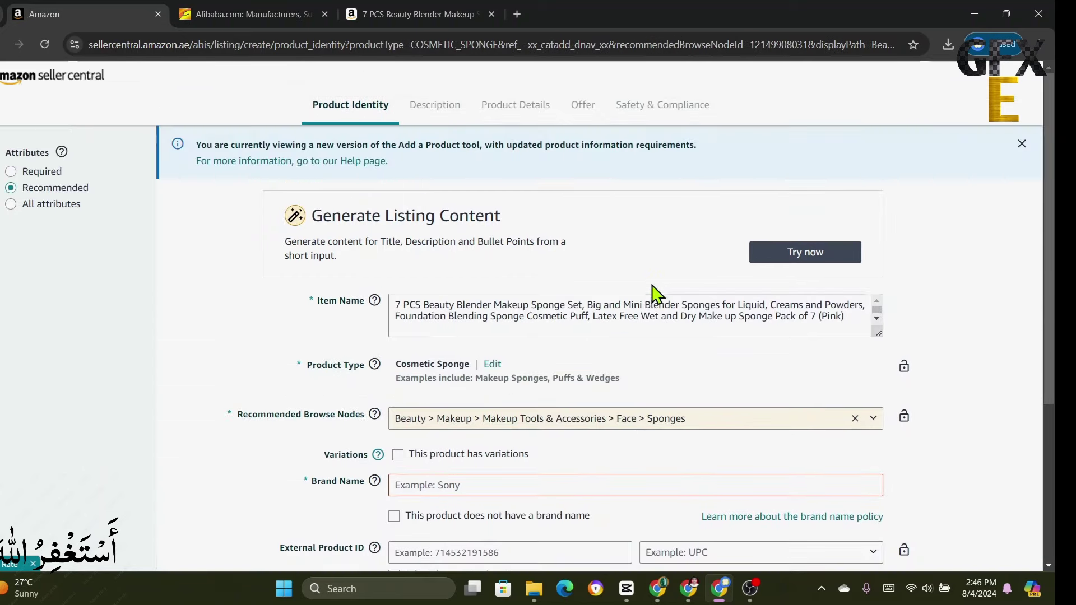
scroll(644, 359, down, 4)
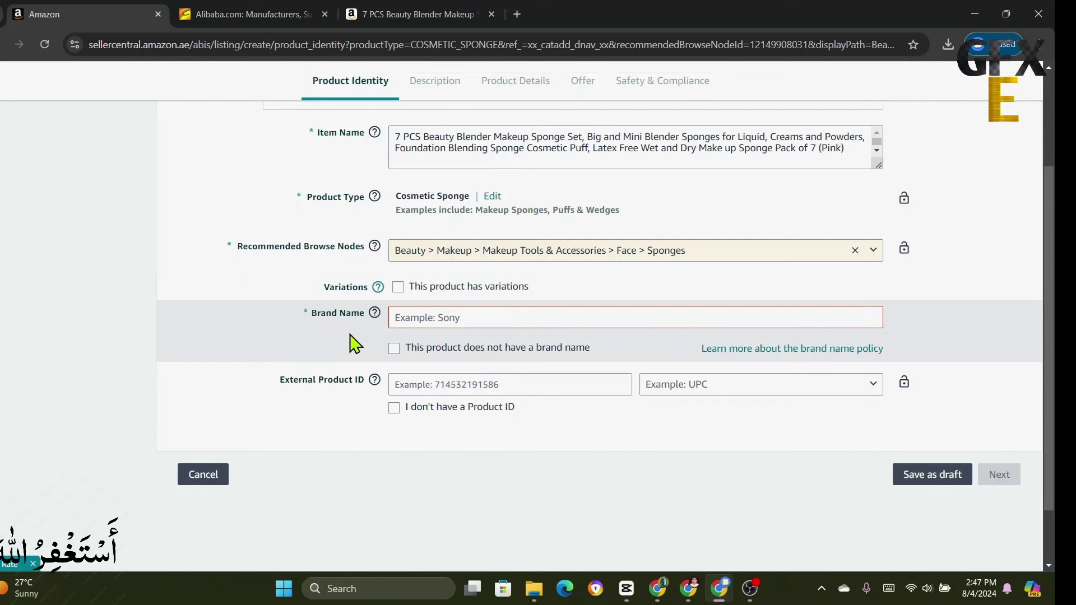
click(394, 348)
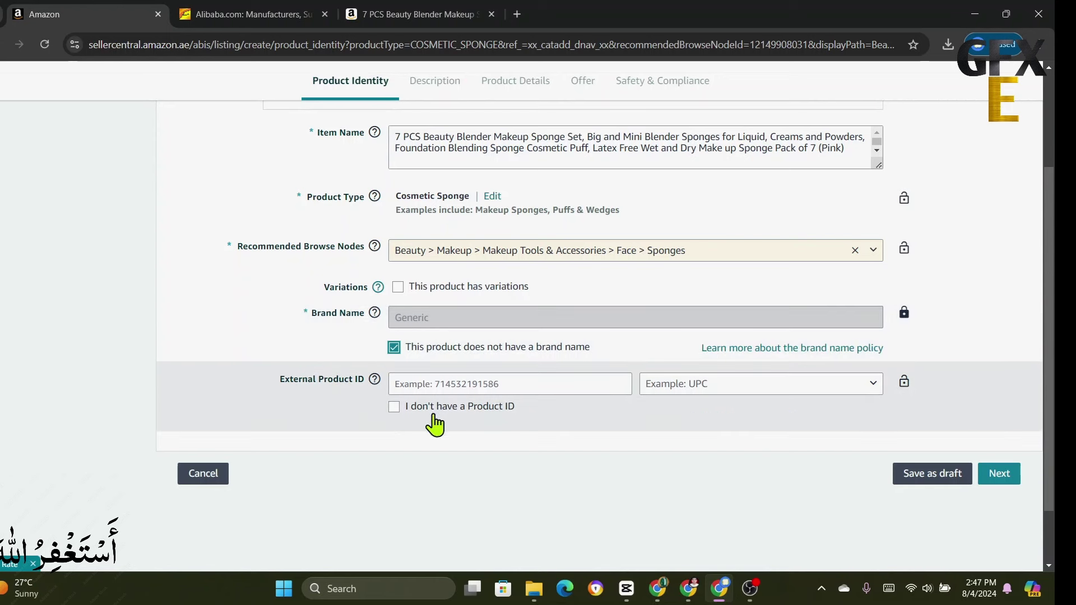
Step: Mark the product as having no product ID and continue to the listing's Description section
click(394, 407)
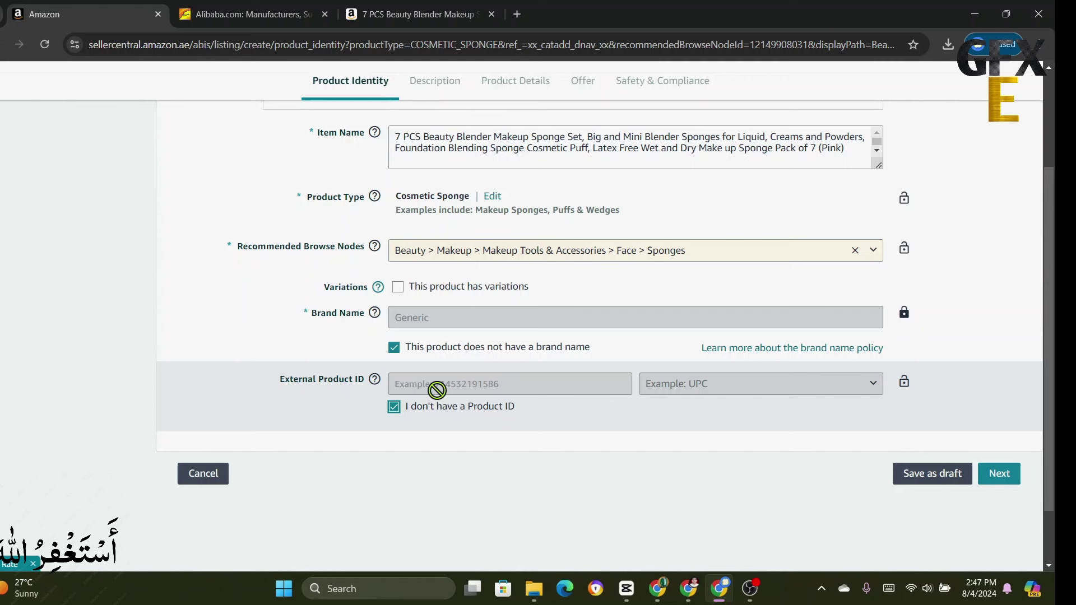
click(1000, 477)
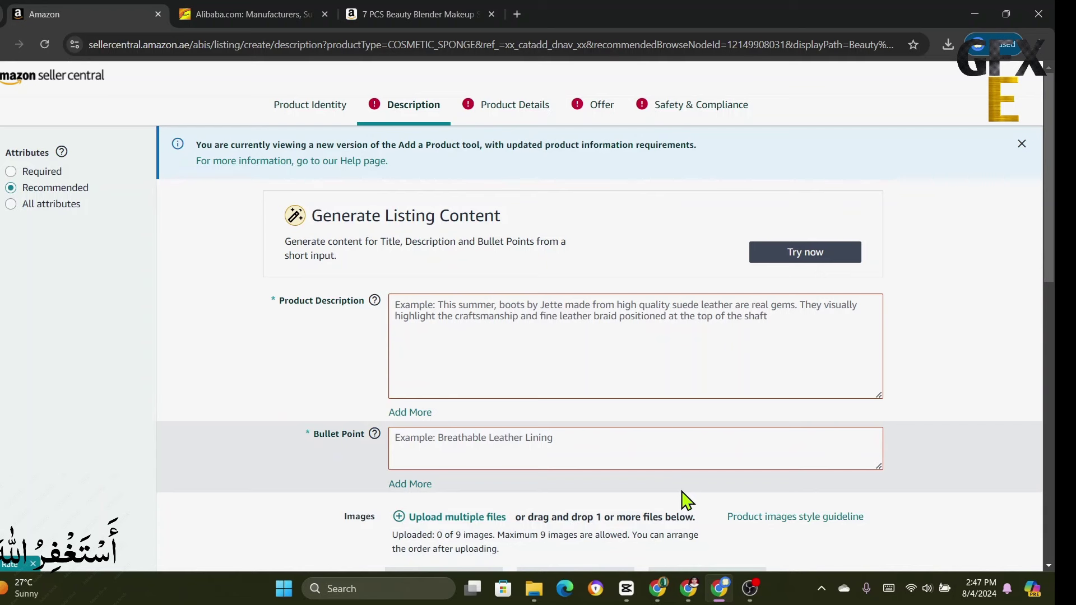
click(494, 318)
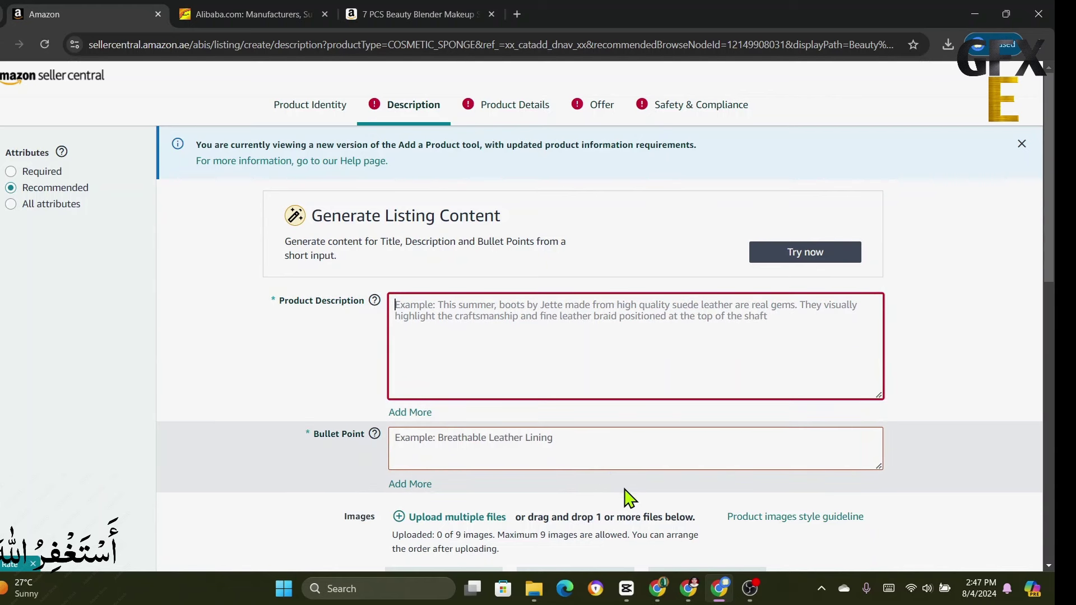
Step: Examine the attributes and About this item bullets of the pink 7 PCS sponge set on its Amazon.ae page
scroll(606, 487, down, 4)
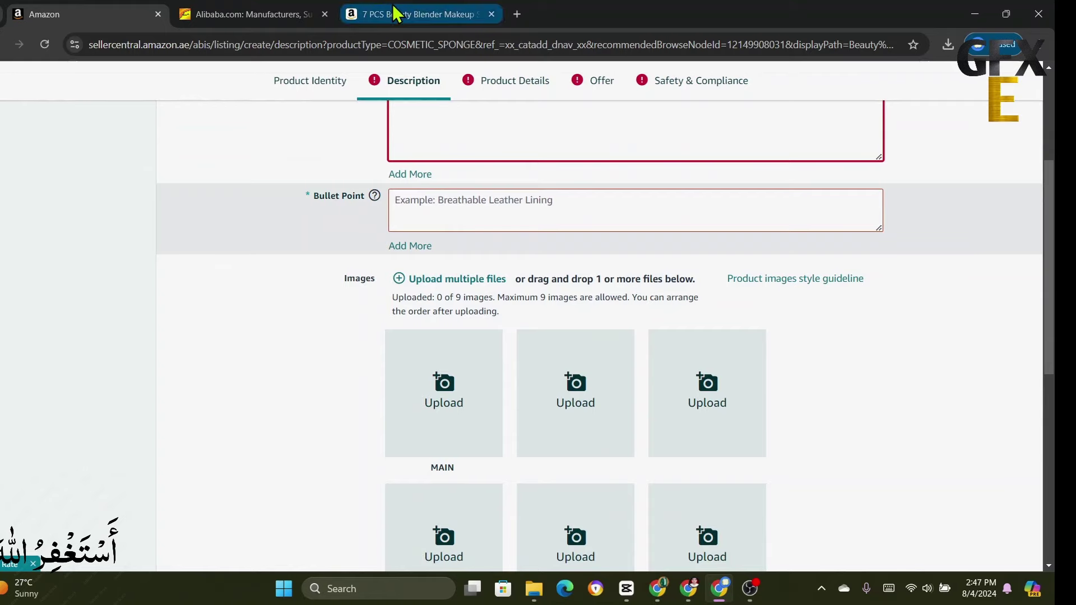
click(420, 14)
click(673, 301)
scroll(673, 301, down, 6)
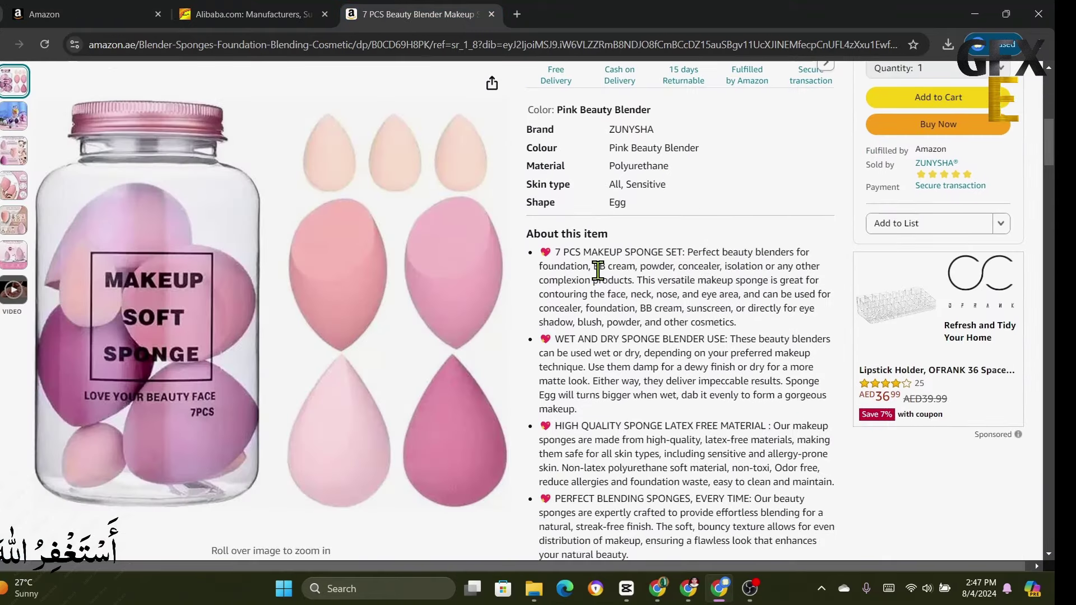
scroll(631, 322, up, 6)
scroll(636, 336, down, 3)
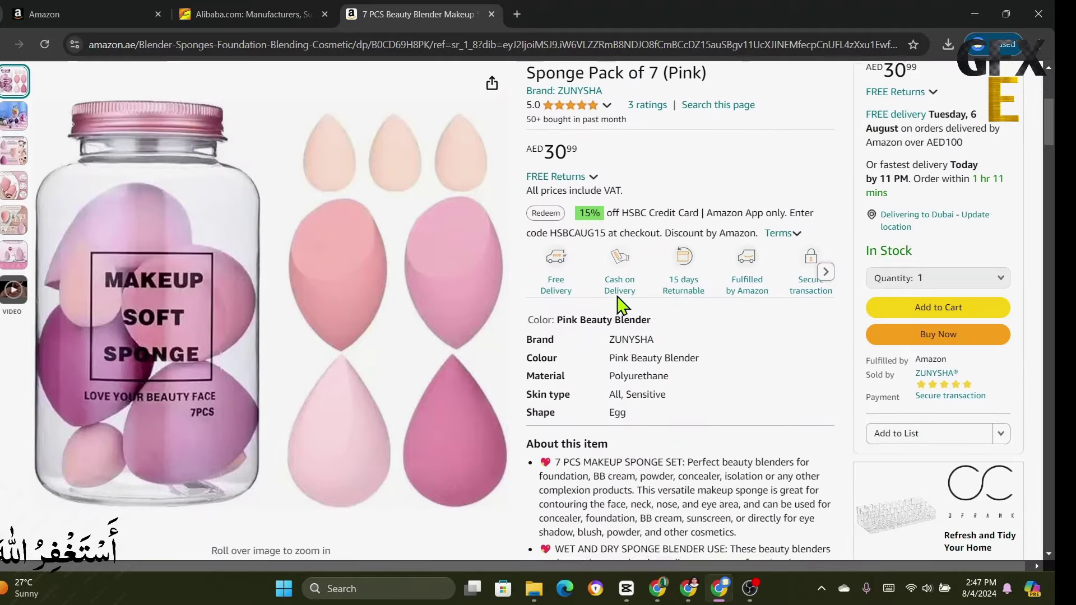
Step: Switch back to the Seller Central listing and upload the downloaded sponge set picture 71qaoTjH3IL_AC_SX679_ as the main image
click(86, 12)
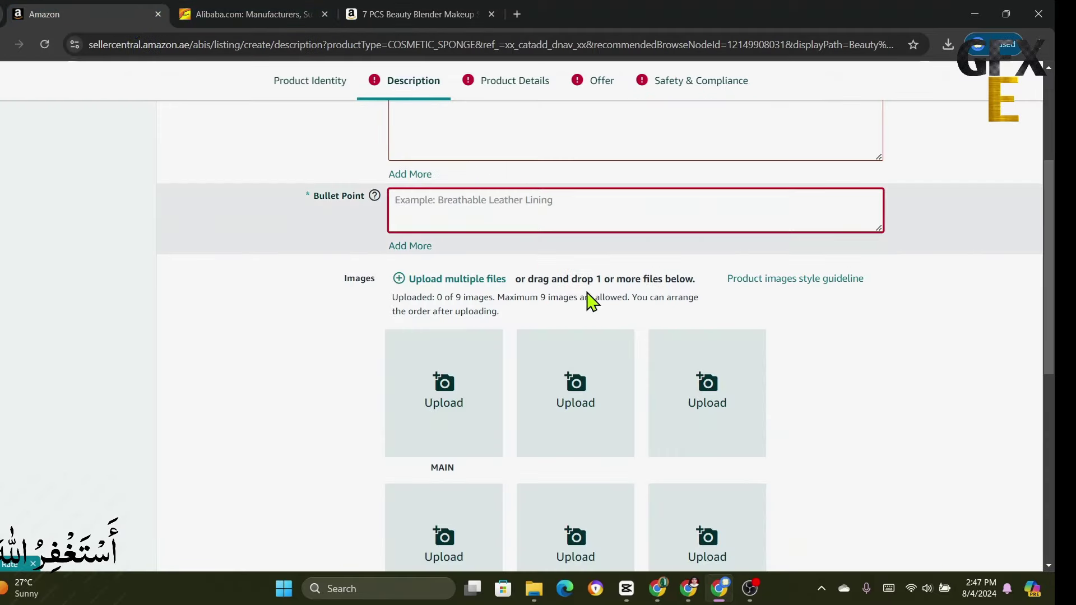
scroll(554, 357, up, 4)
scroll(553, 357, down, 6)
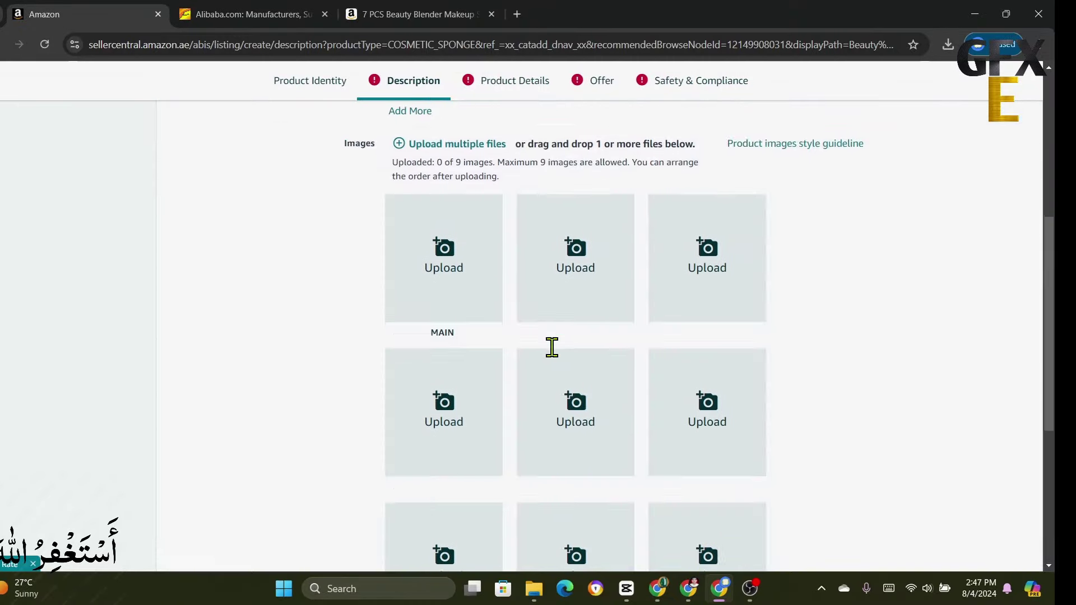
click(445, 247)
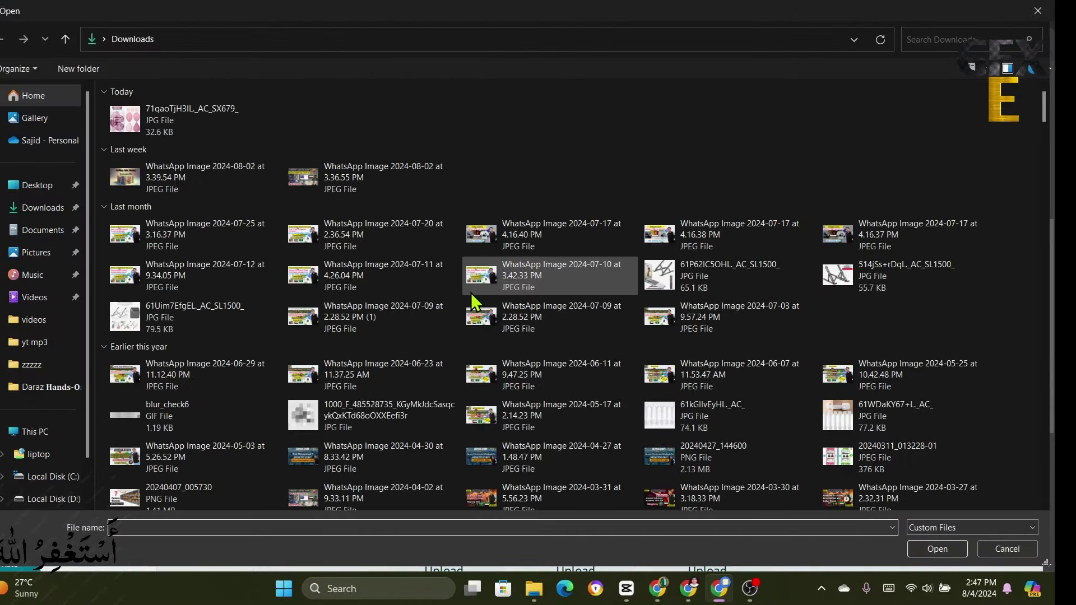
double_click(138, 120)
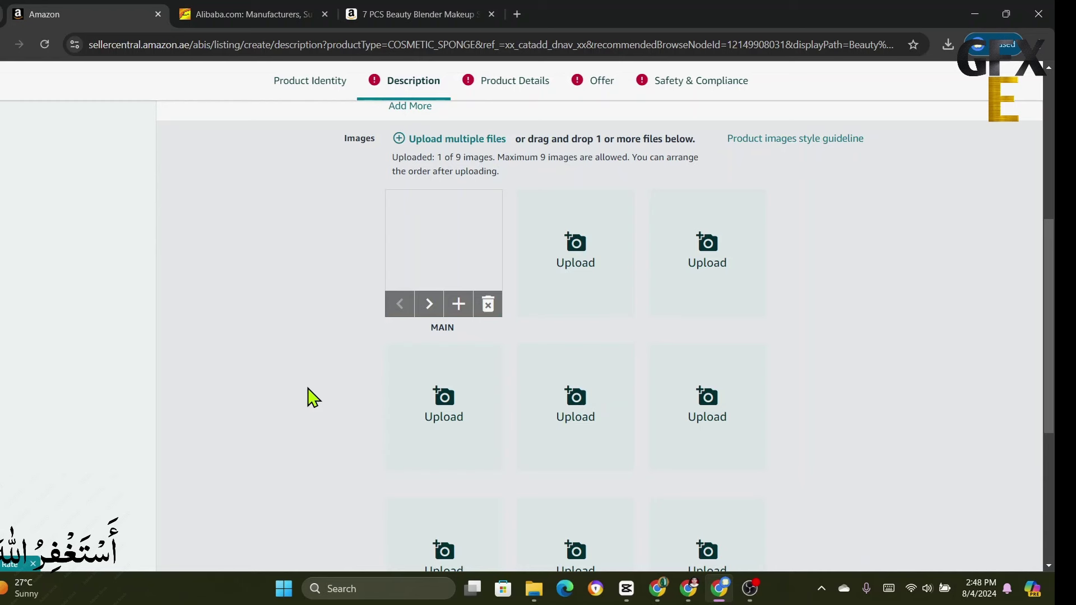
Step: Review the listing's Product Description, Bullet Point and Images fields
scroll(324, 391, up, 1)
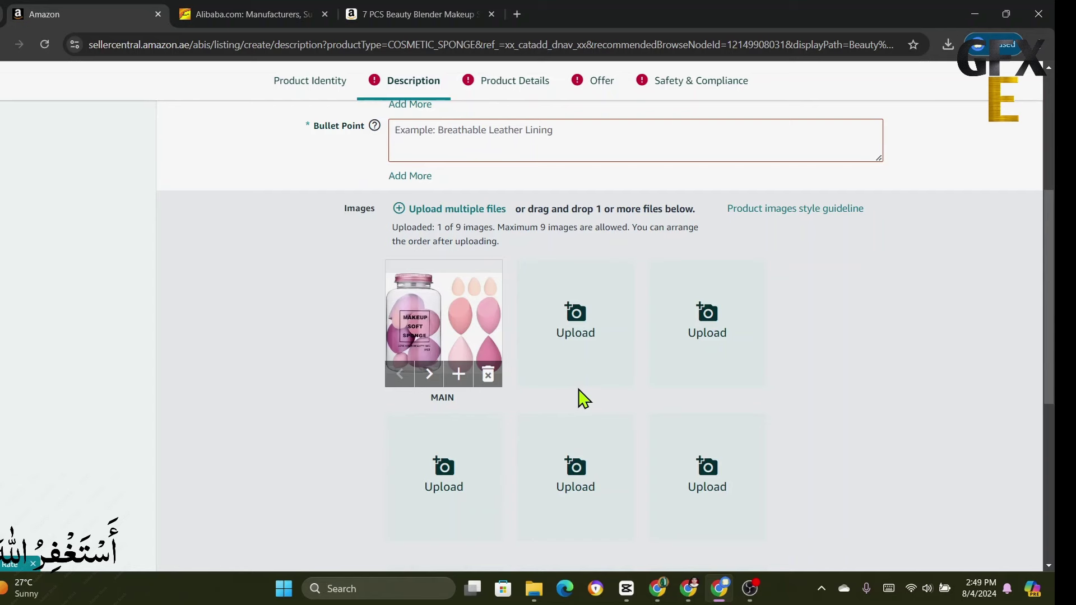
scroll(583, 399, up, 5)
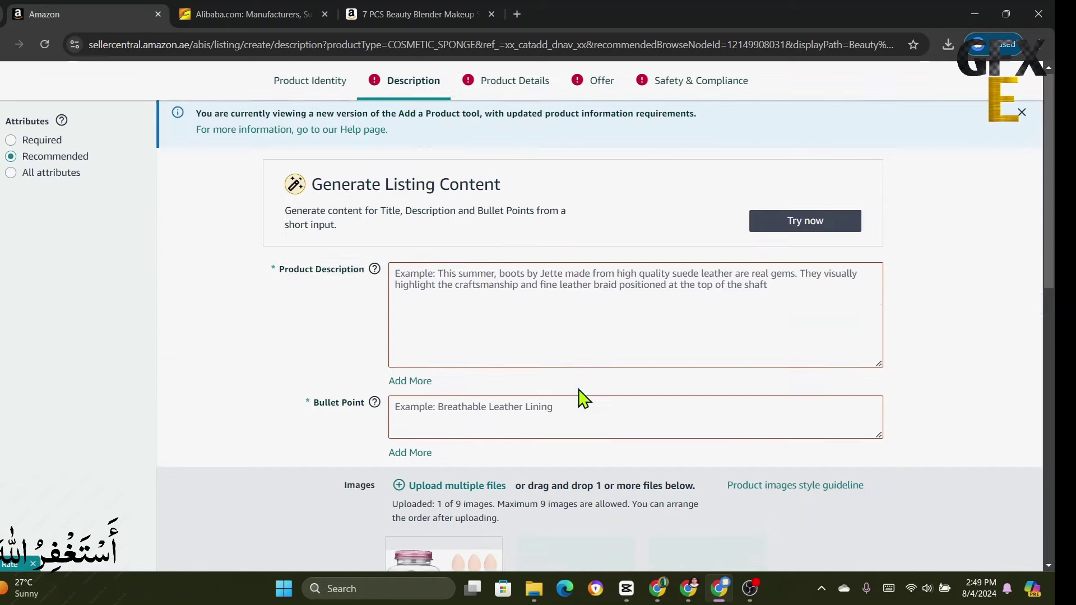
scroll(583, 399, down, 5)
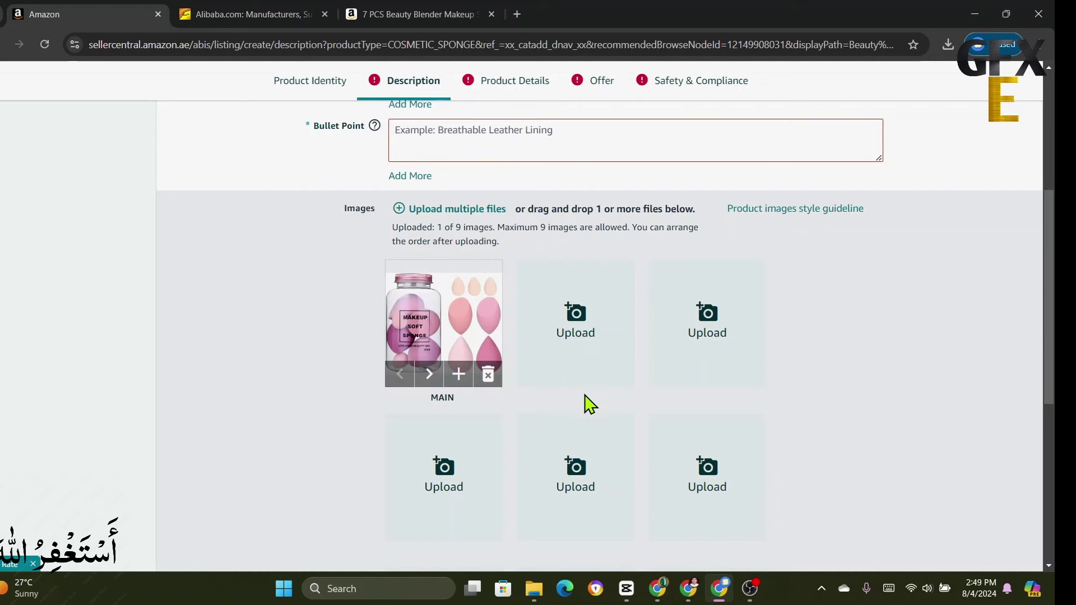
scroll(590, 403, up, 5)
scroll(590, 404, down, 5)
scroll(583, 404, up, 5)
scroll(583, 404, down, 1)
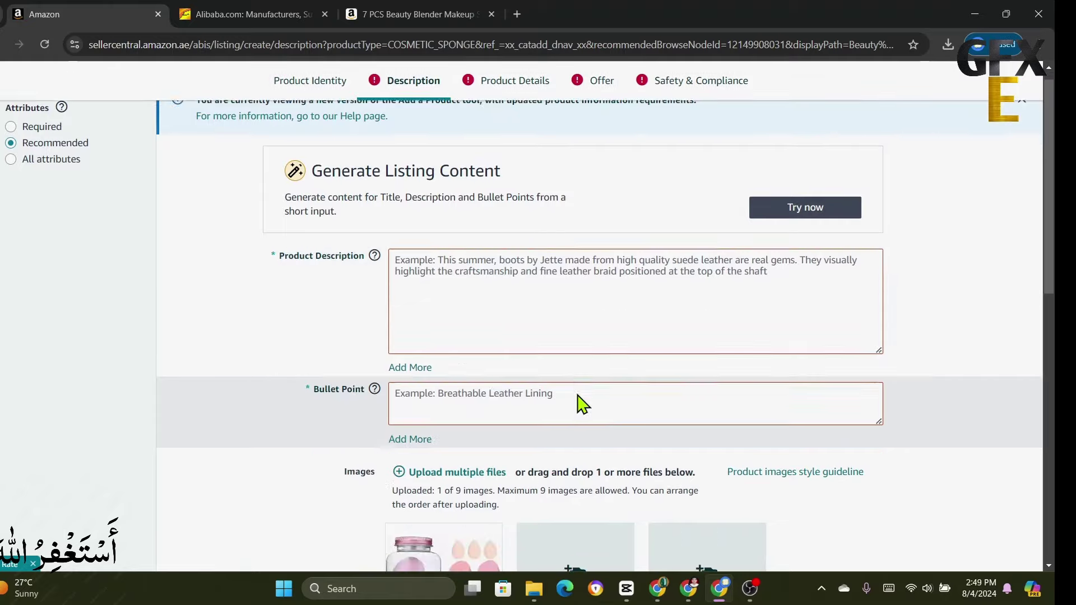
scroll(581, 403, down, 5)
scroll(577, 398, up, 6)
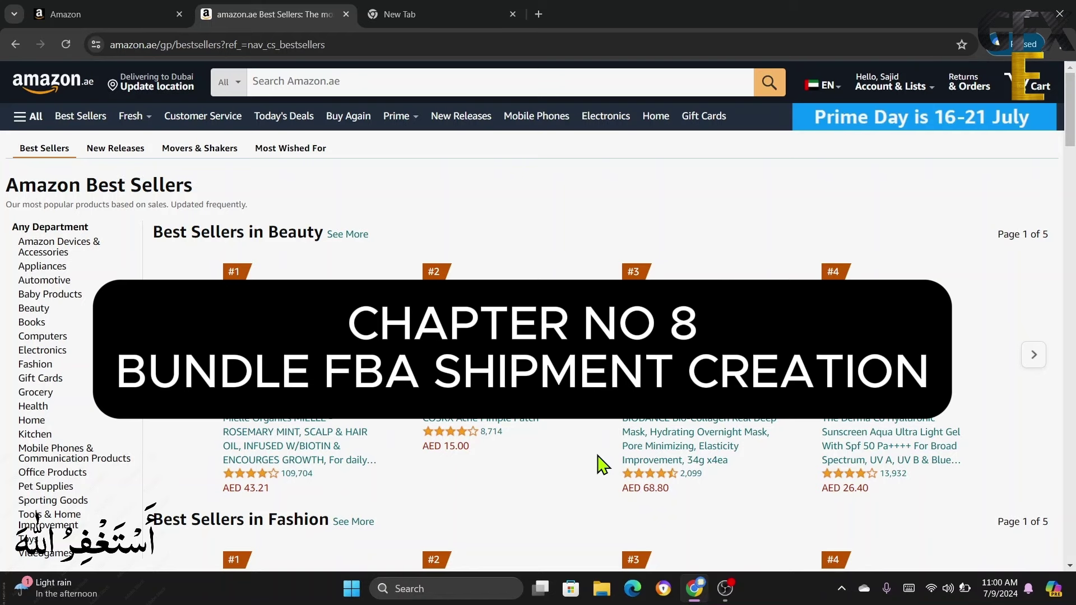
scroll(601, 464, down, 12)
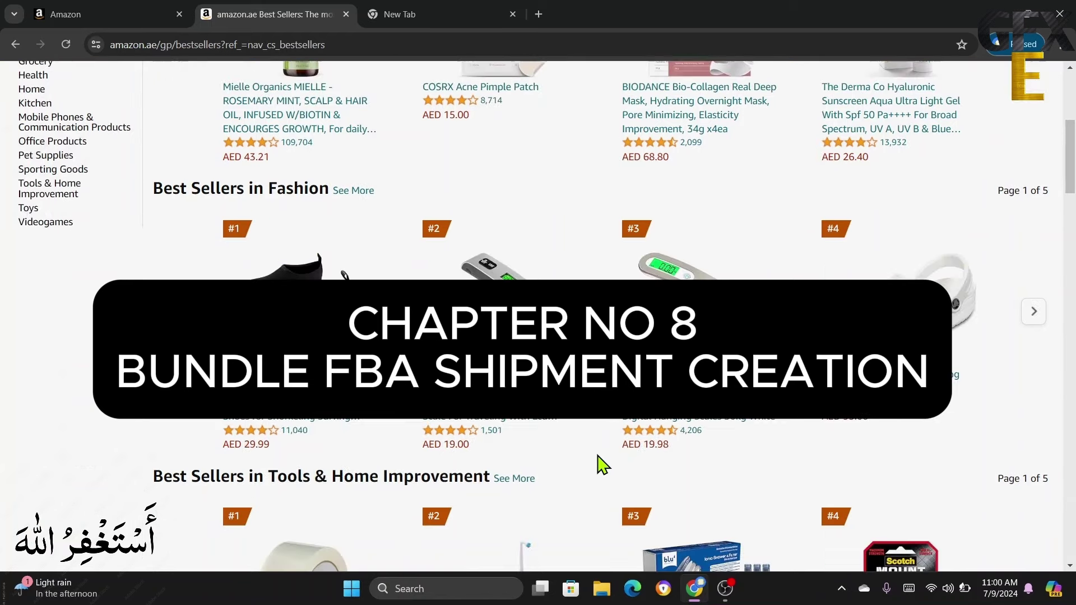
scroll(601, 464, up, 12)
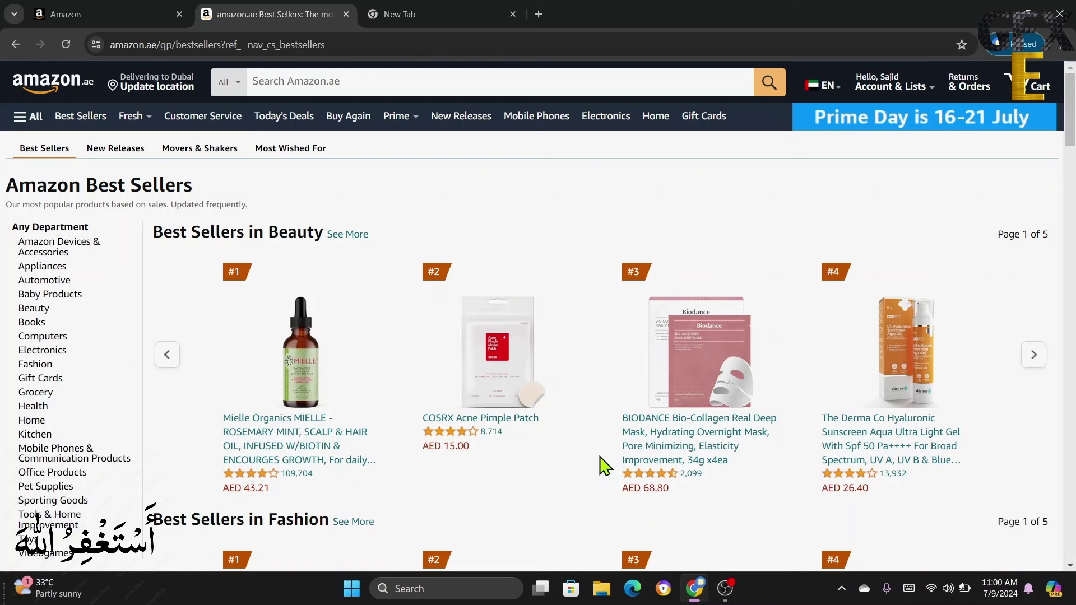
scroll(600, 464, down, 10)
scroll(606, 464, down, 8)
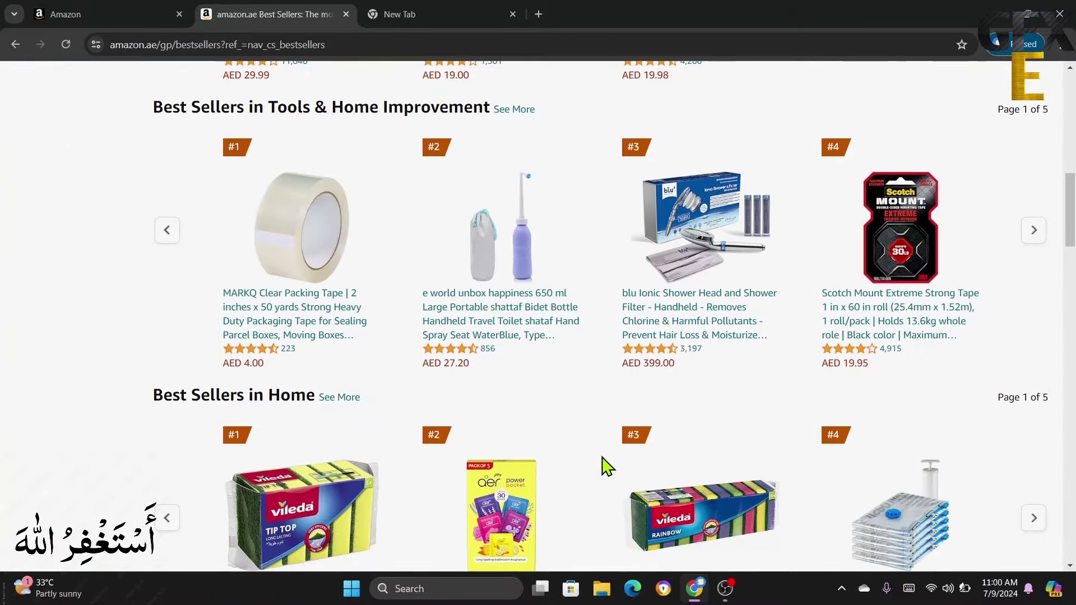
scroll(607, 466, up, 9)
scroll(607, 467, up, 8)
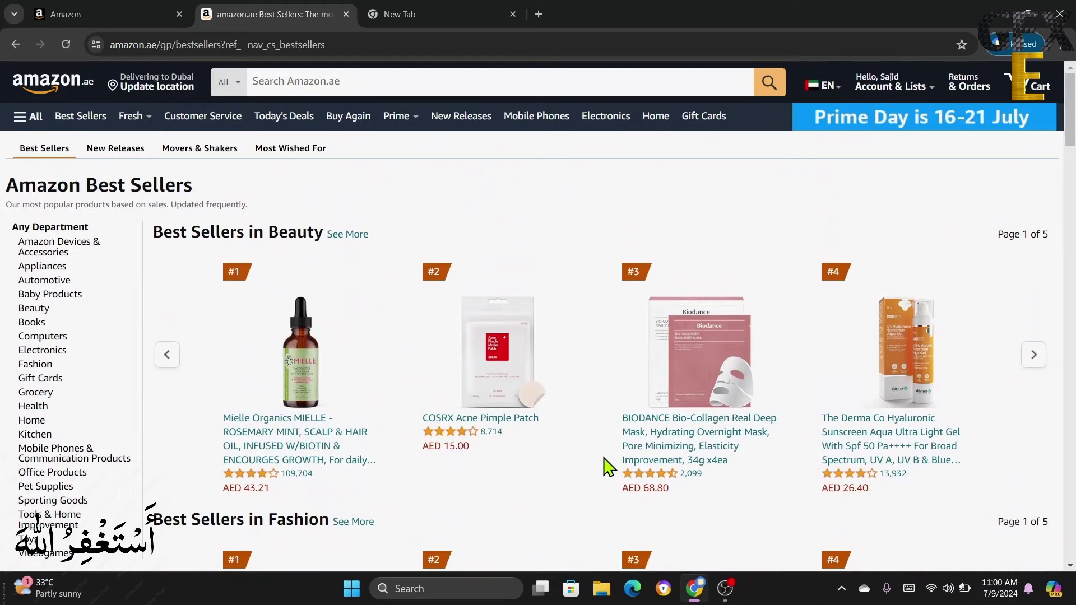
scroll(609, 467, down, 10)
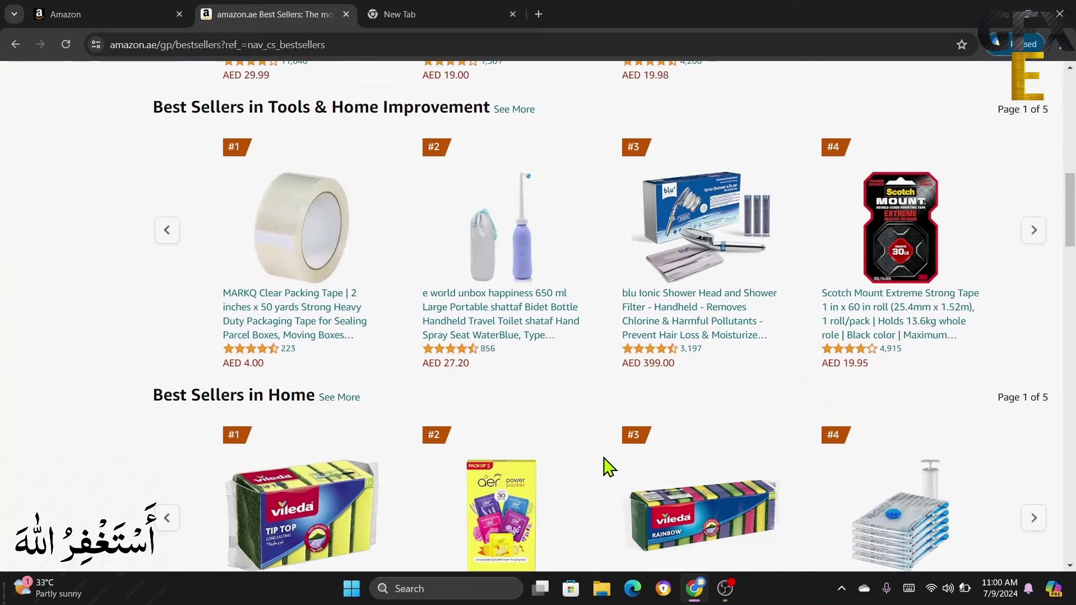
scroll(608, 467, up, 10)
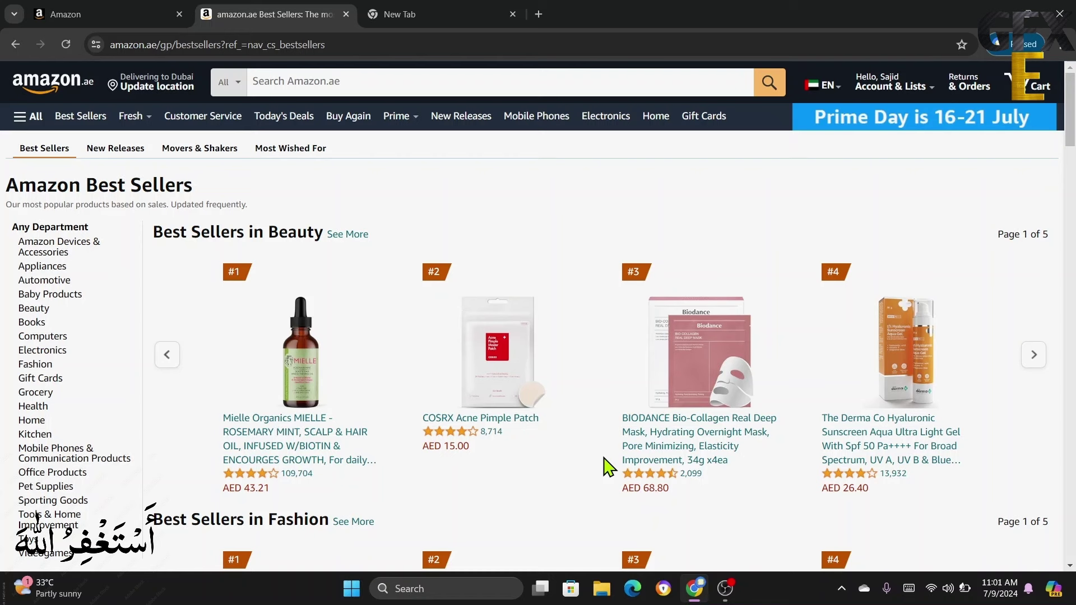
Step: Switch to the Manage Inventory page of Amazon Seller Central and view the available inventory management options
click(104, 17)
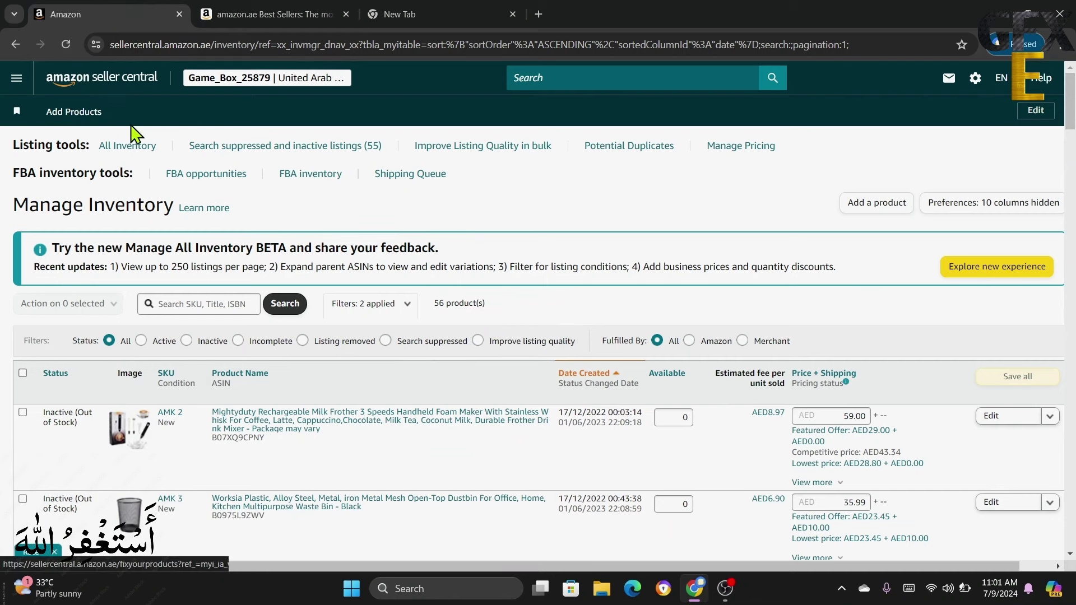
click(16, 81)
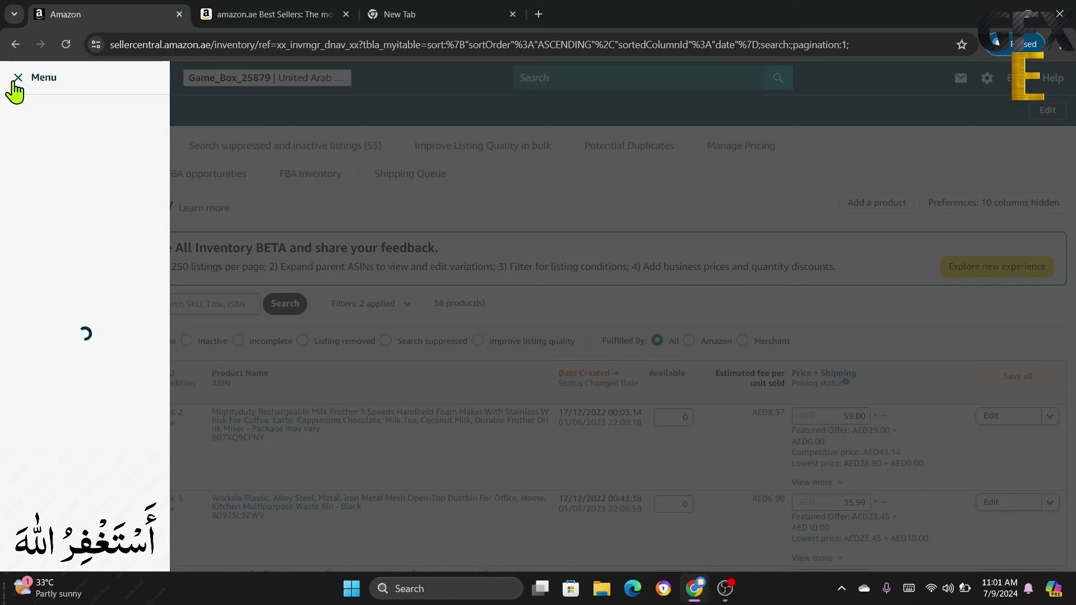
mouse_move(100, 170)
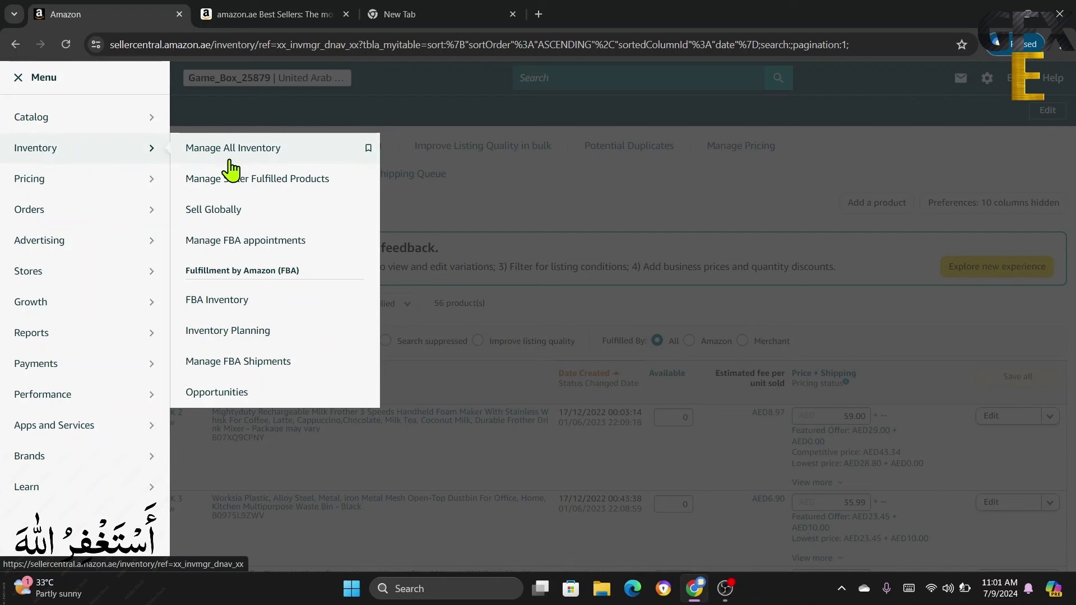
click(517, 311)
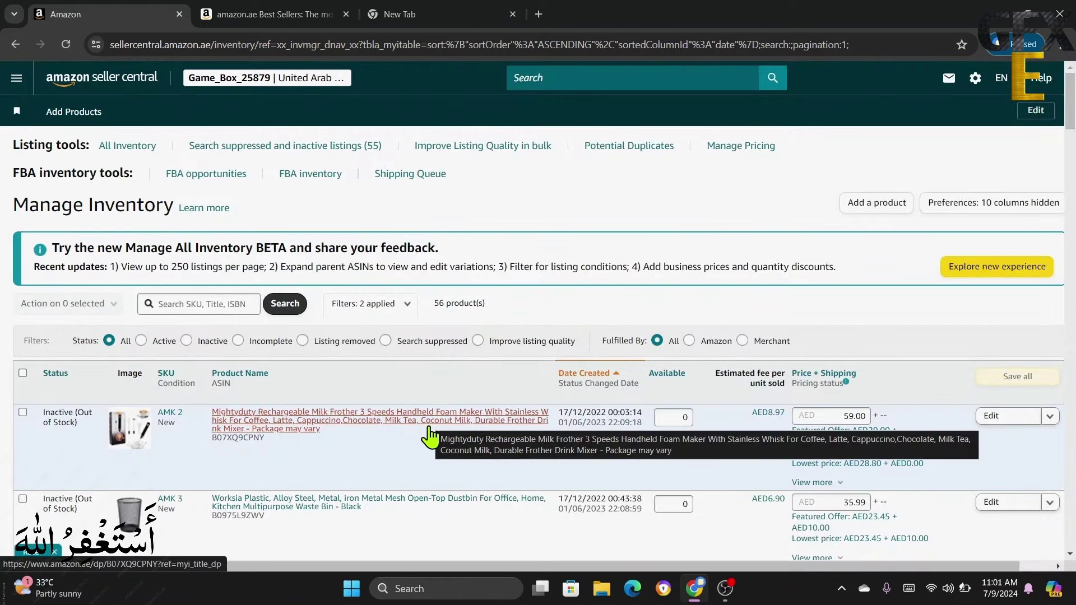
Step: Change the AMK 2, AMK 3 and AMK 4 listings to Fulfilled by Amazon in one bulk action and confirm it
scroll(407, 462, down, 1)
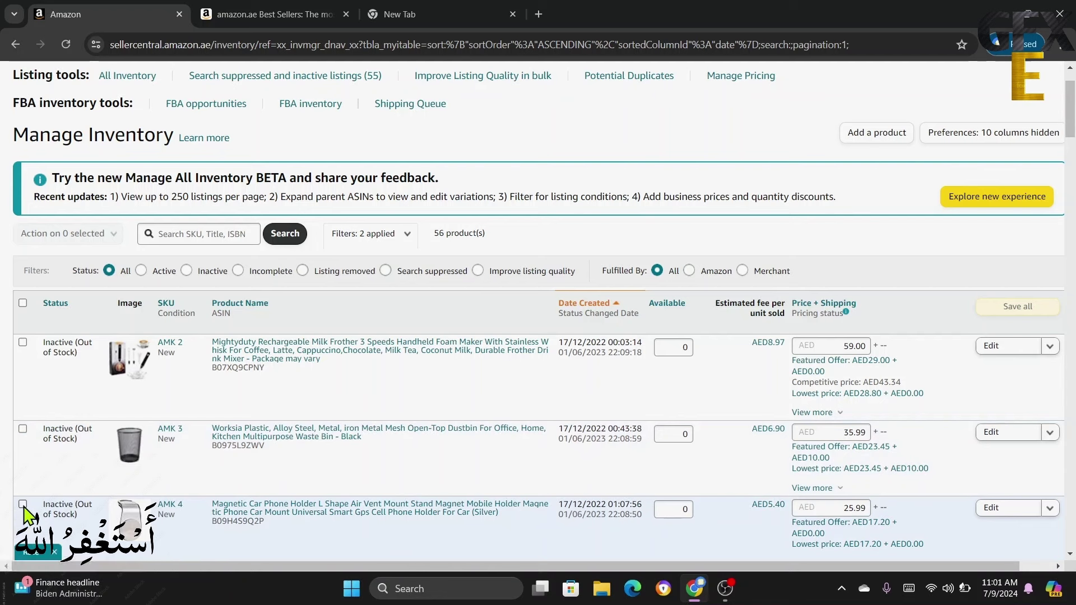
click(22, 504)
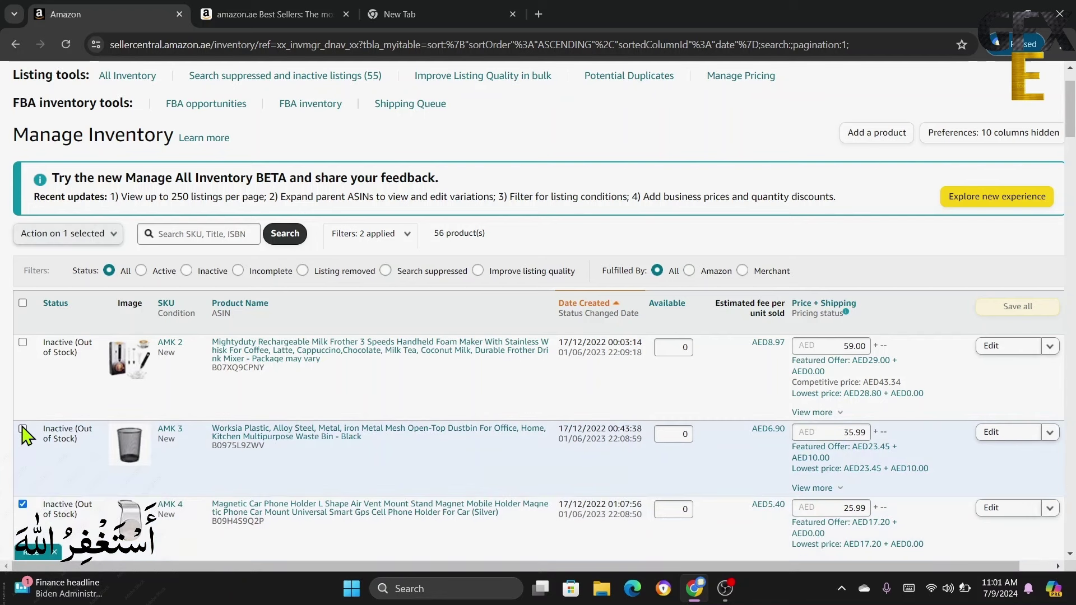
click(22, 429)
click(22, 343)
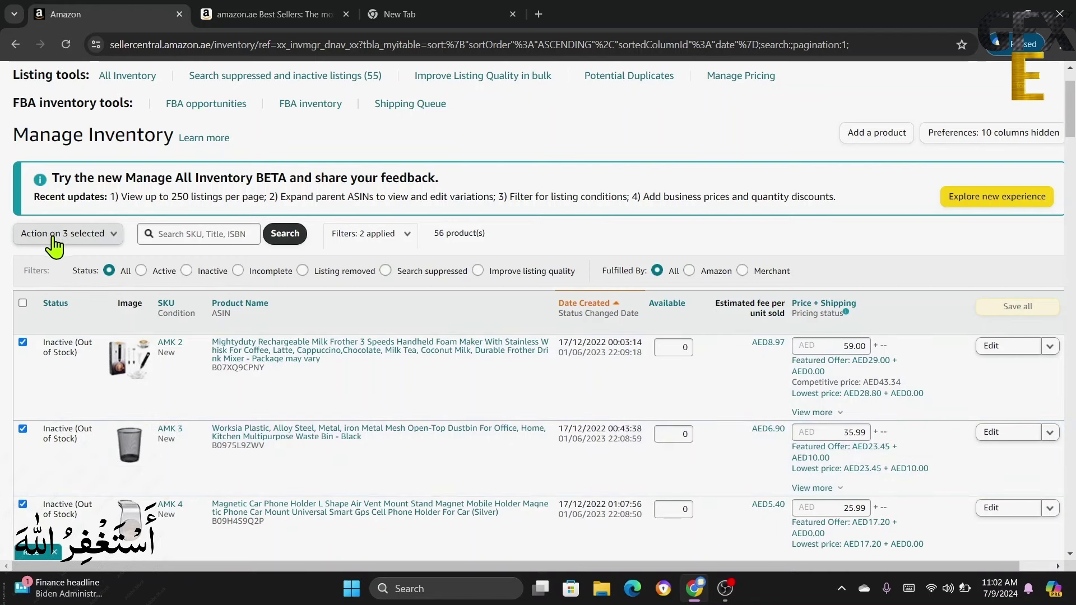
click(89, 235)
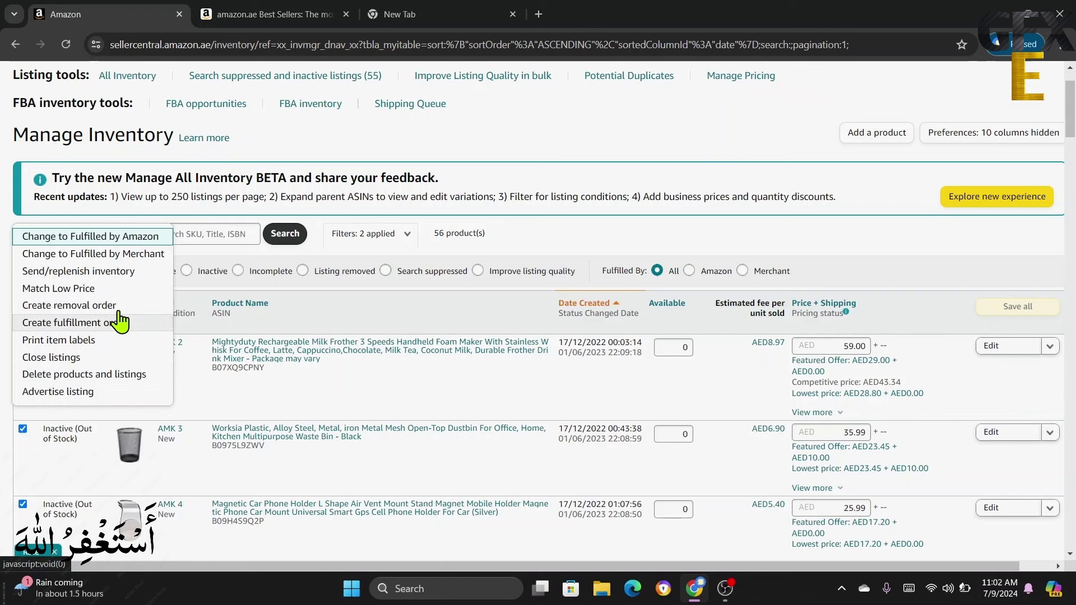
click(95, 239)
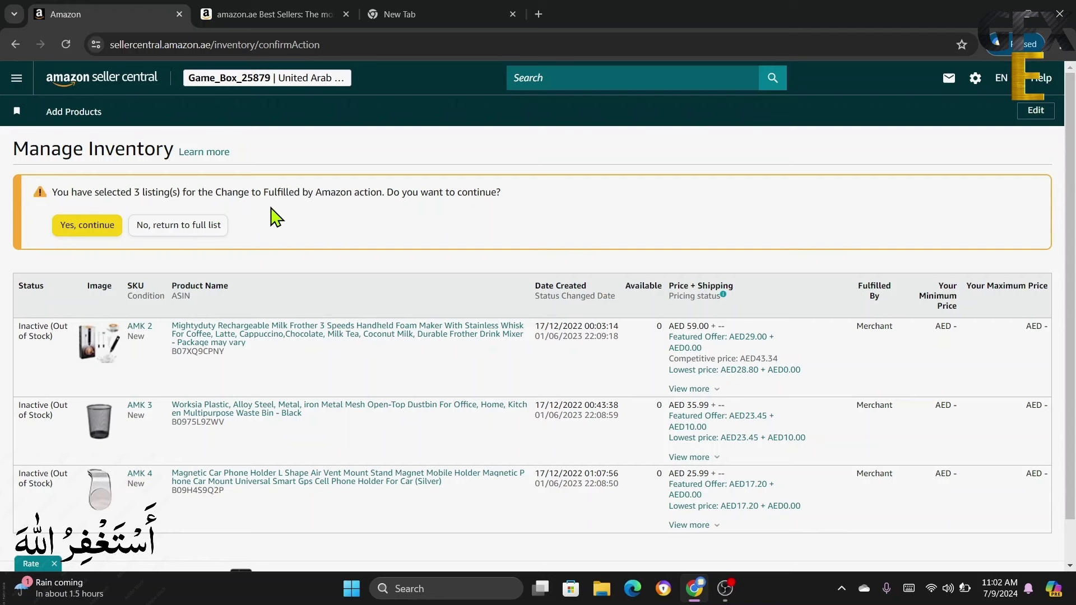
click(81, 227)
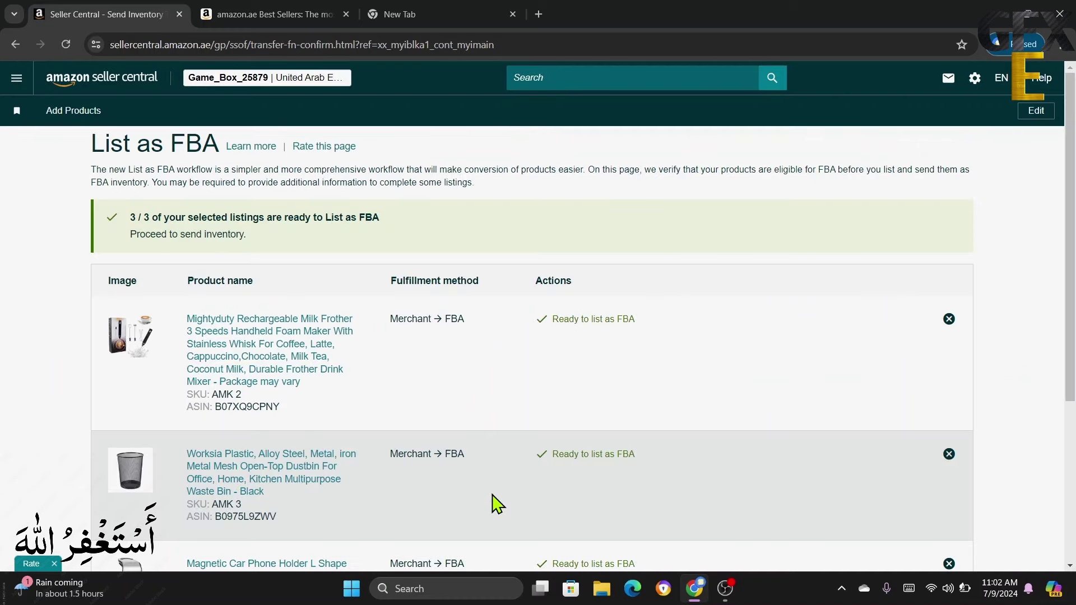
Step: Review the three eligible products, list them as FBA and start sending them to Amazon
scroll(495, 503, down, 1)
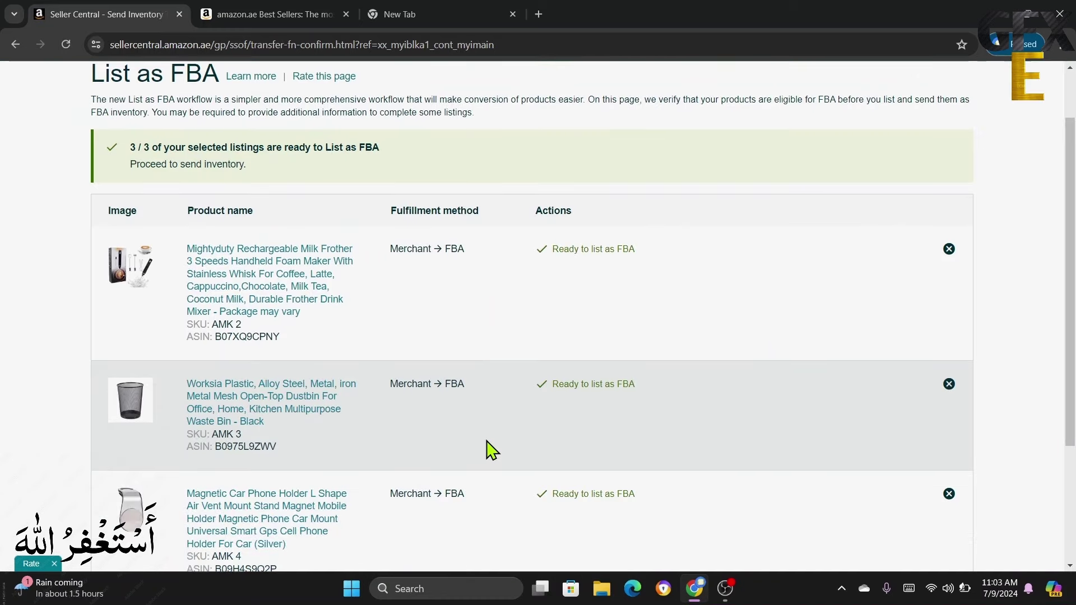
scroll(488, 443, down, 1)
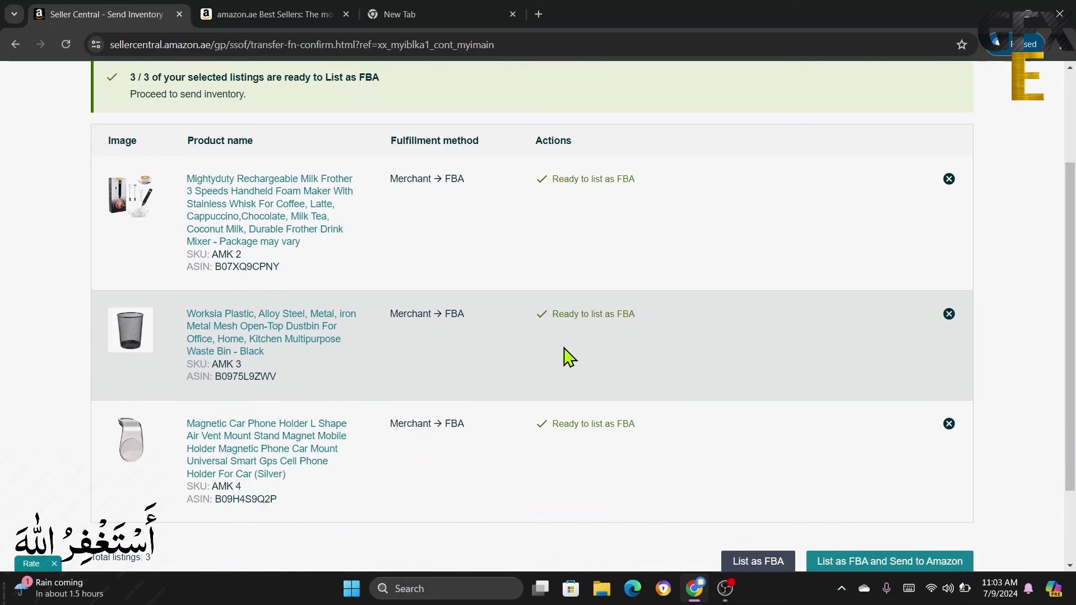
scroll(510, 463, down, 1)
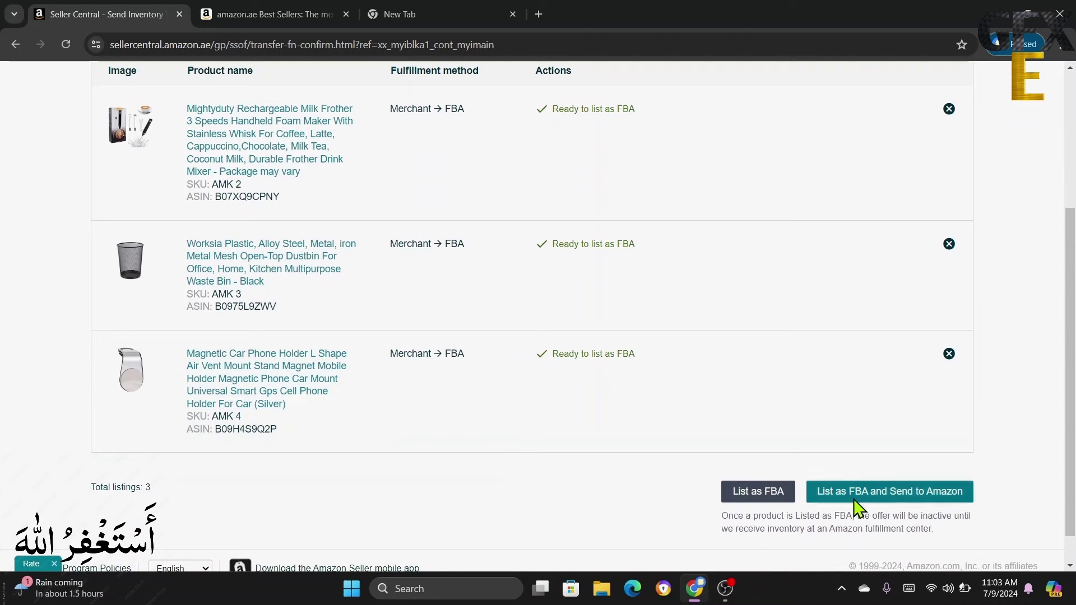
click(875, 504)
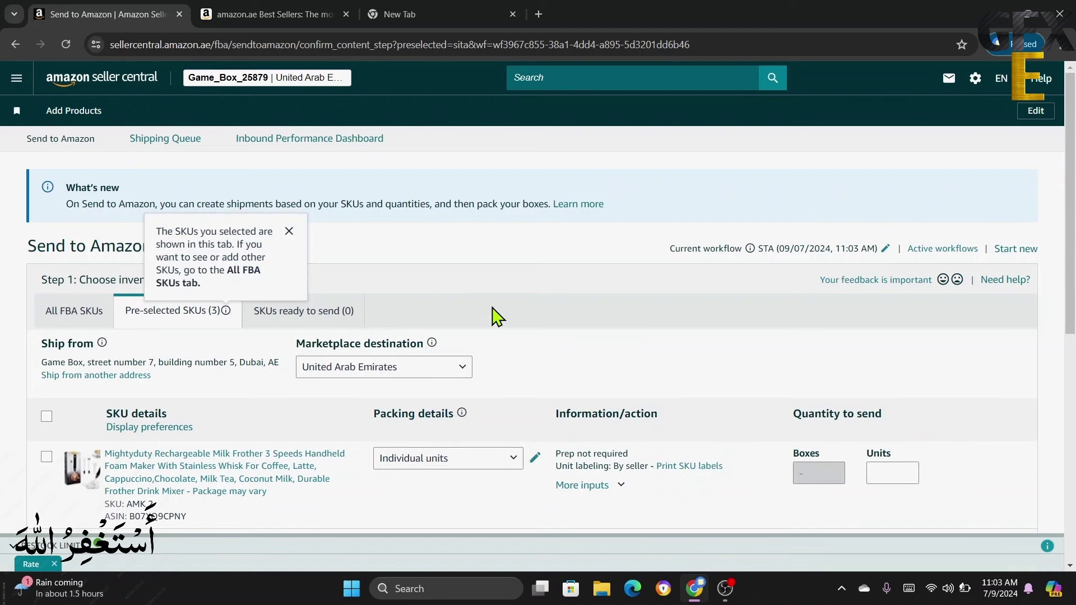
Step: Review the packing and prep details of the three pre-selected SKUs and reload the Send to Amazon page
click(289, 232)
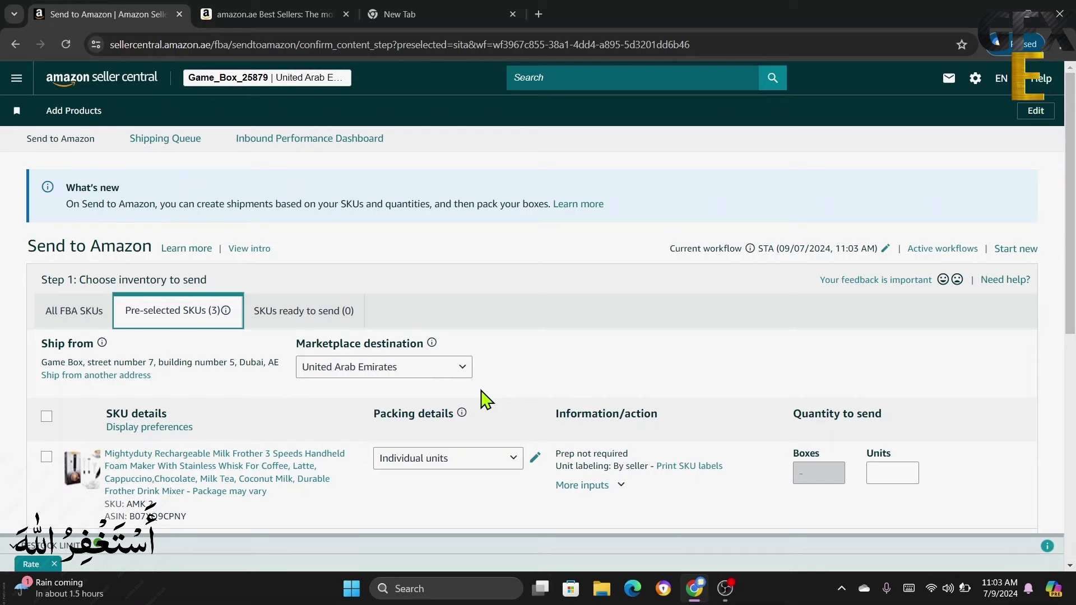
scroll(512, 413, down, 4)
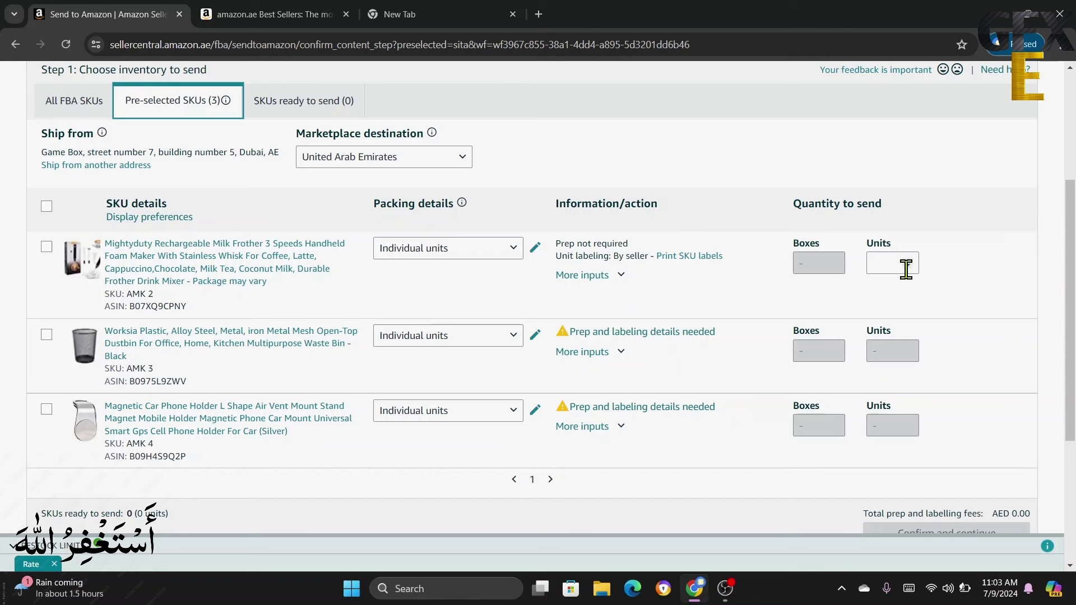
scroll(667, 345, up, 4)
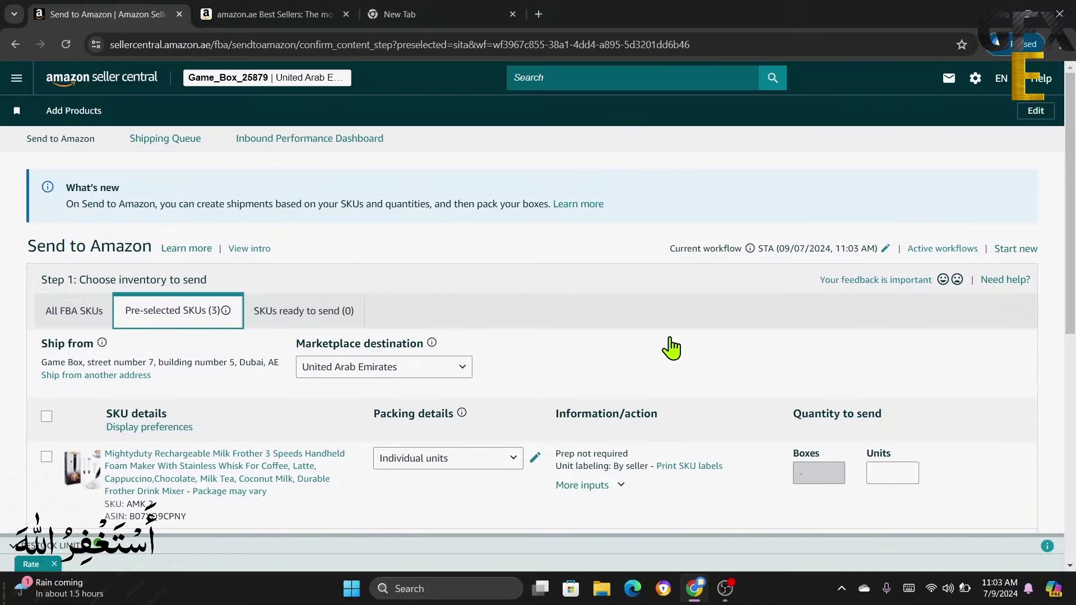
click(66, 45)
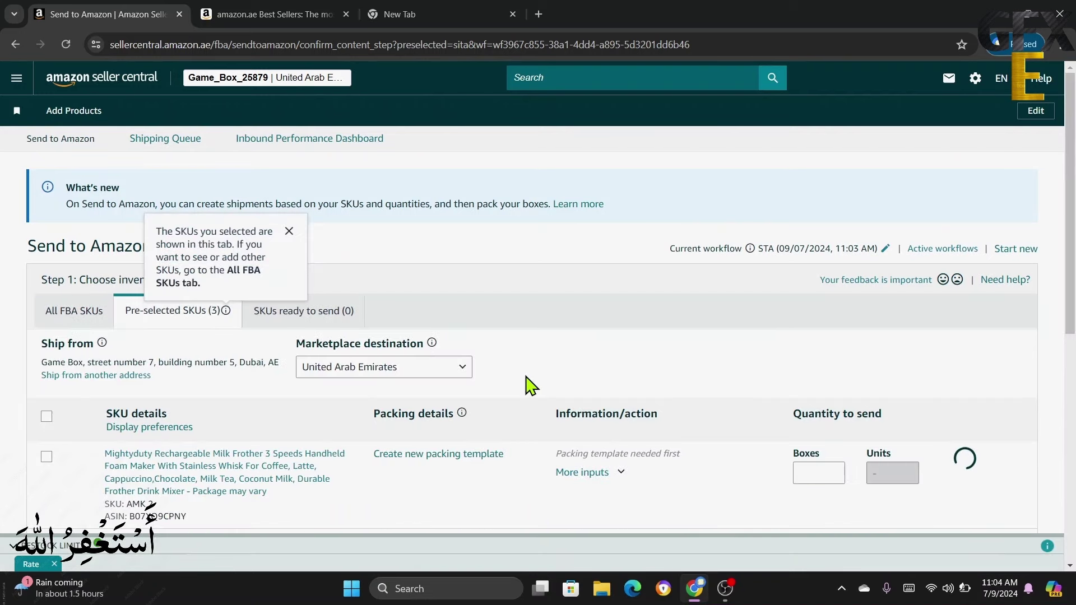
Step: Set the prep category of the AMK 3 dustbin to No prep needed and save its packing details with units labelled by seller
scroll(533, 379, down, 2)
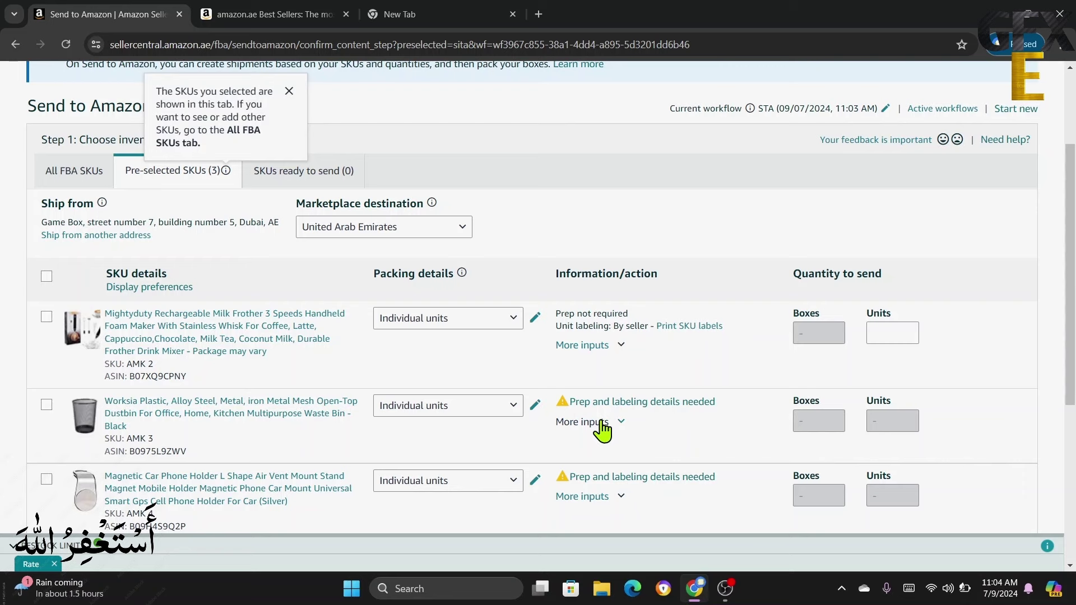
click(640, 402)
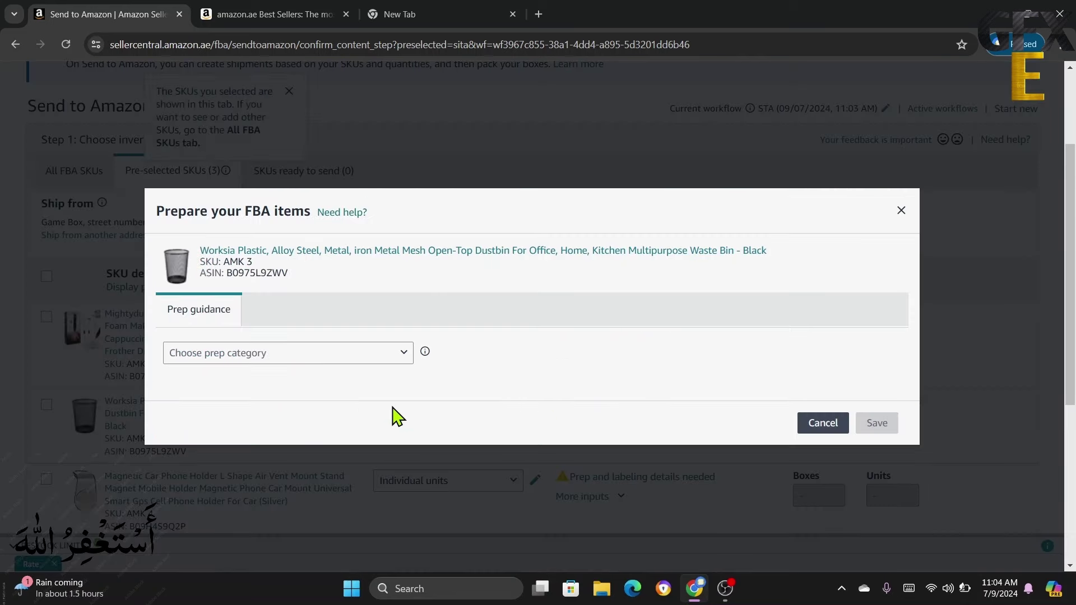
click(311, 355)
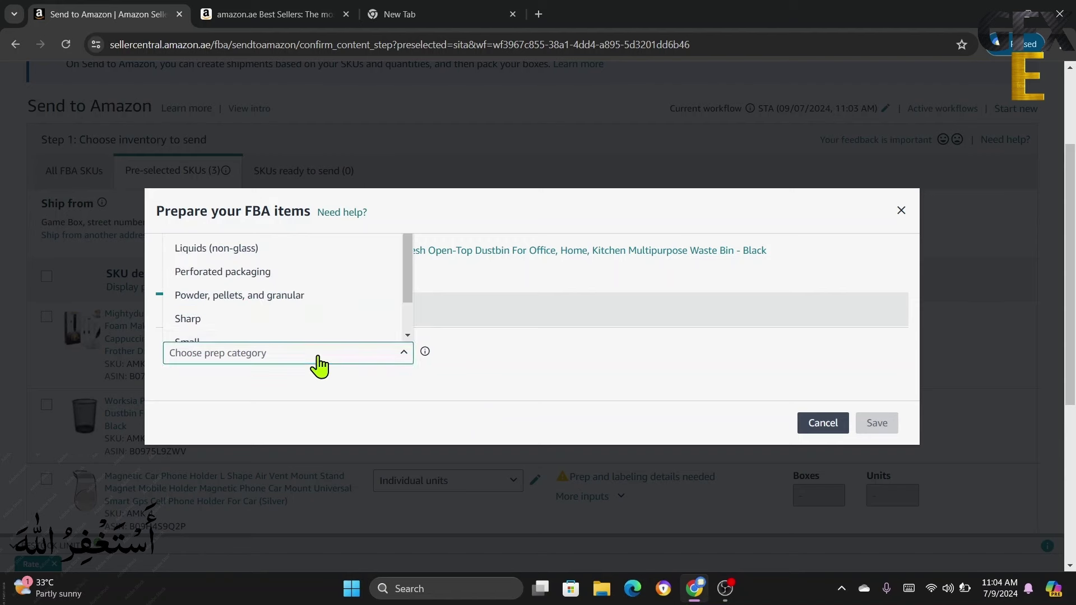
scroll(311, 325, down, 1)
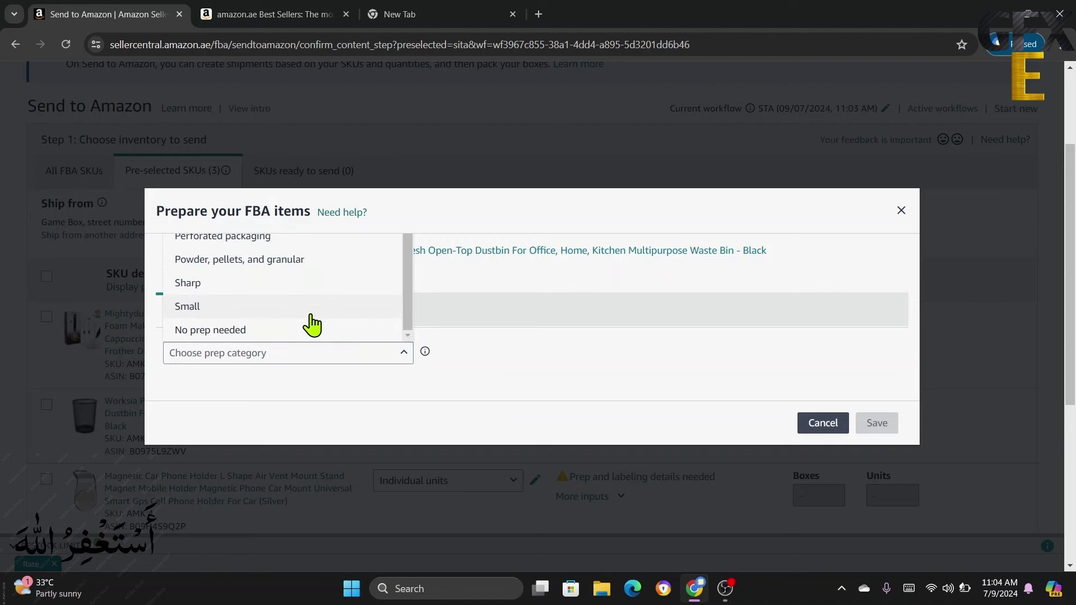
click(247, 336)
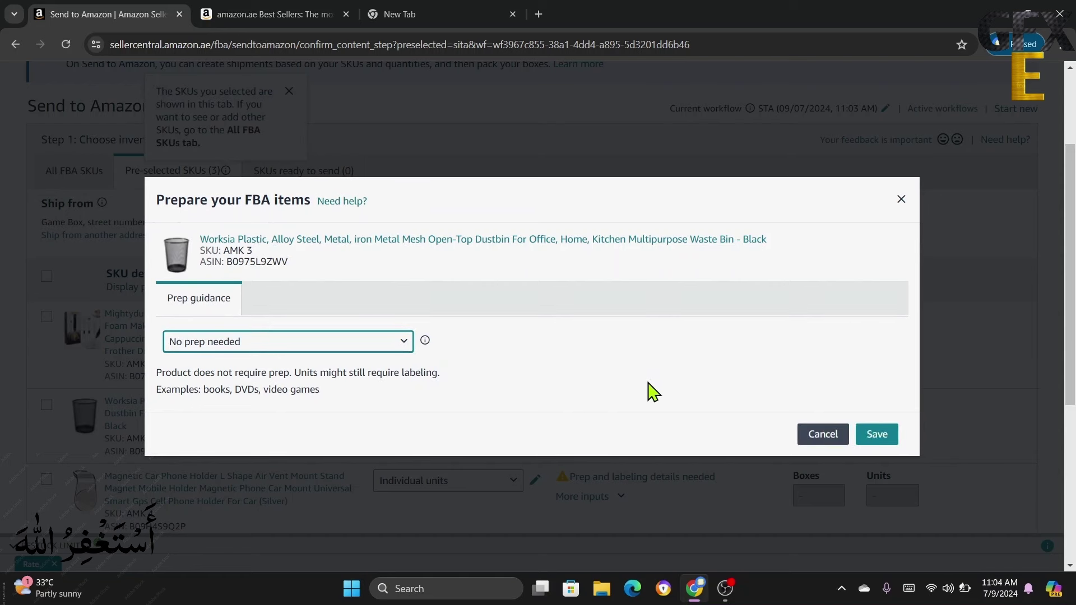
click(878, 436)
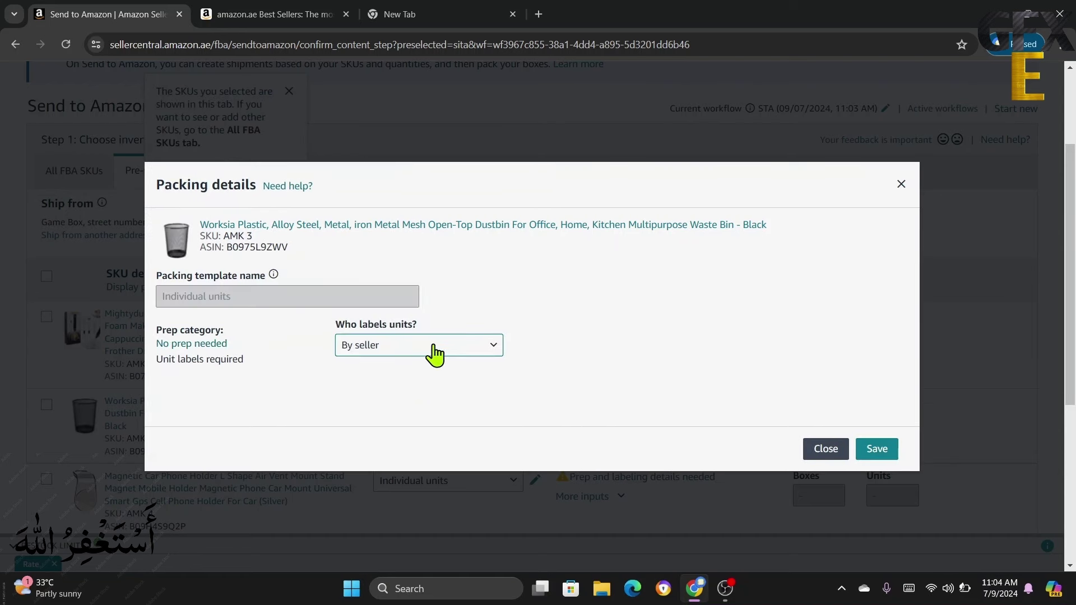
click(878, 452)
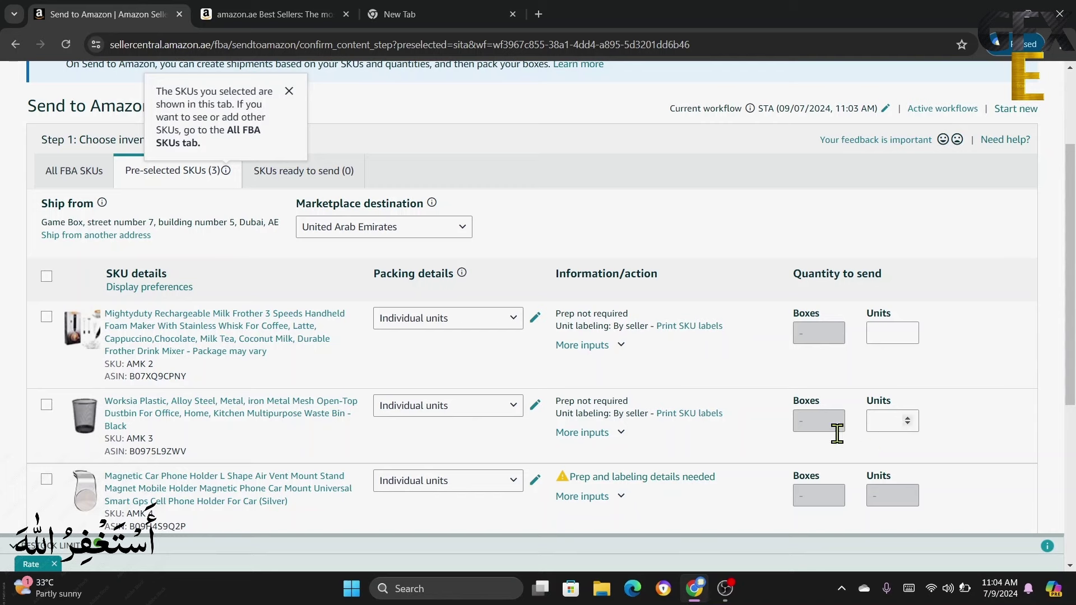
Step: Set the prep category of the AMK 4 car phone holder to No prep needed and save its packing details with seller labelling
scroll(622, 442, down, 1)
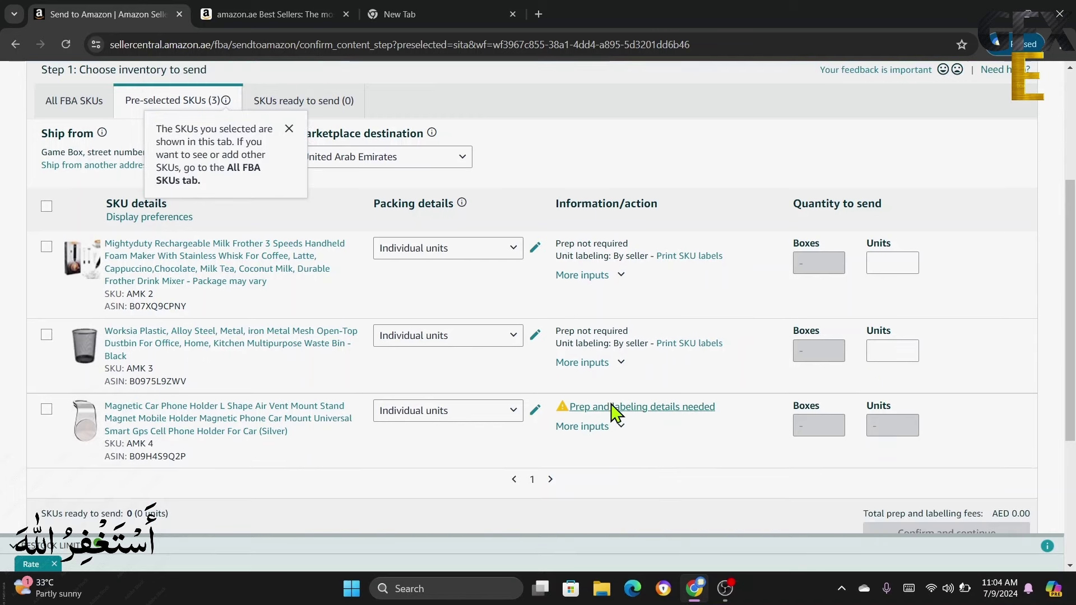
click(610, 409)
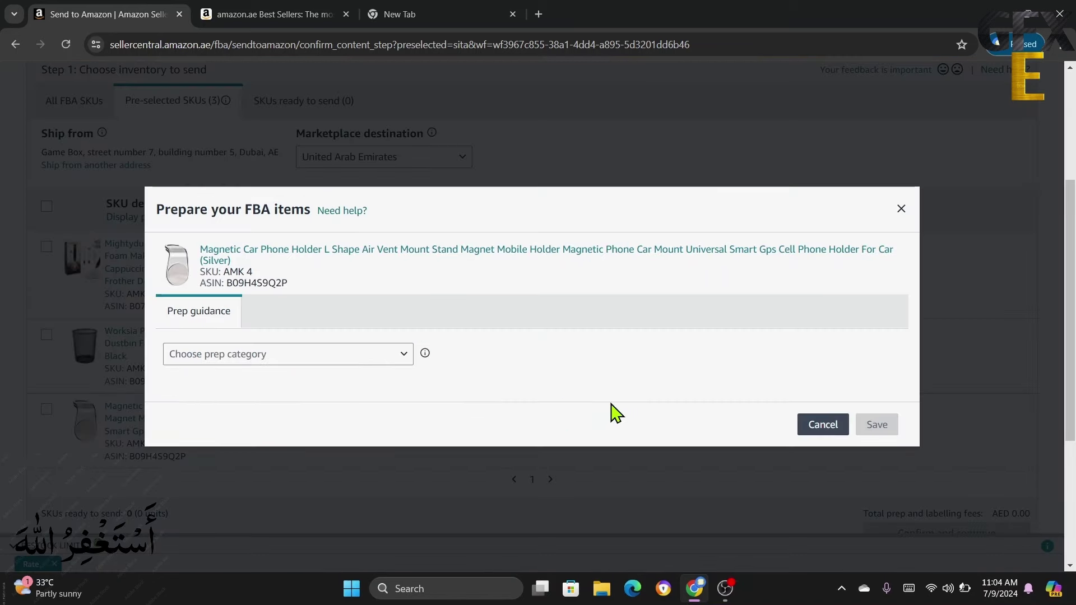
click(286, 361)
scroll(279, 325, down, 1)
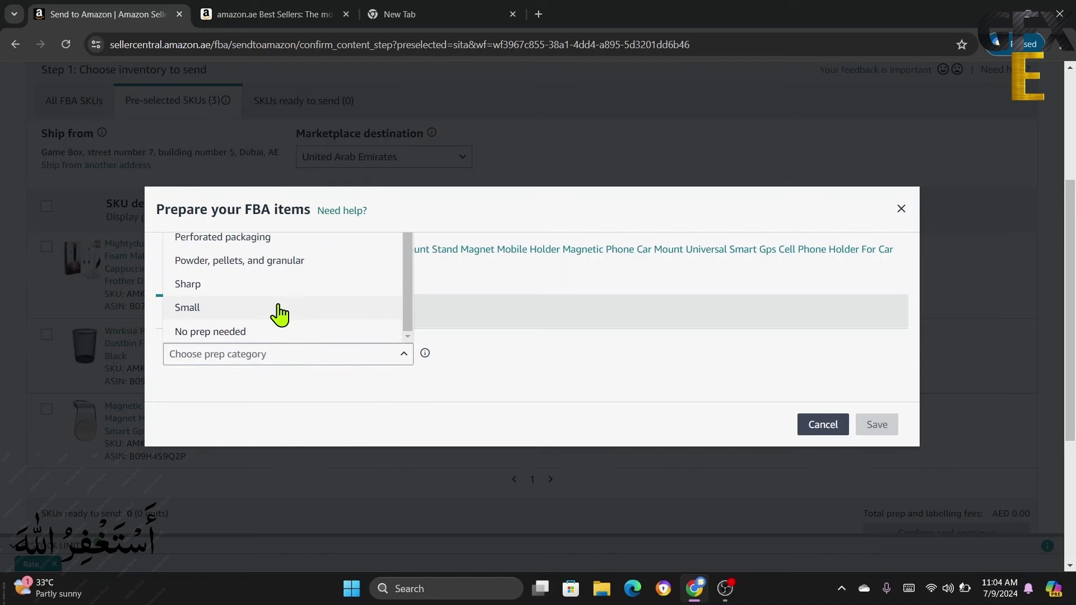
click(278, 334)
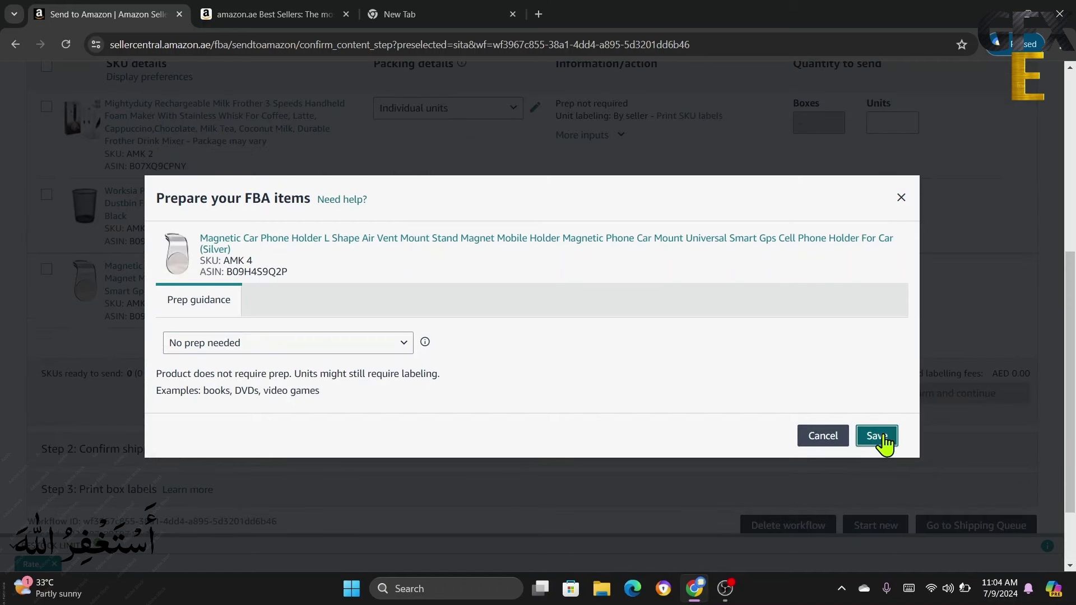
click(883, 437)
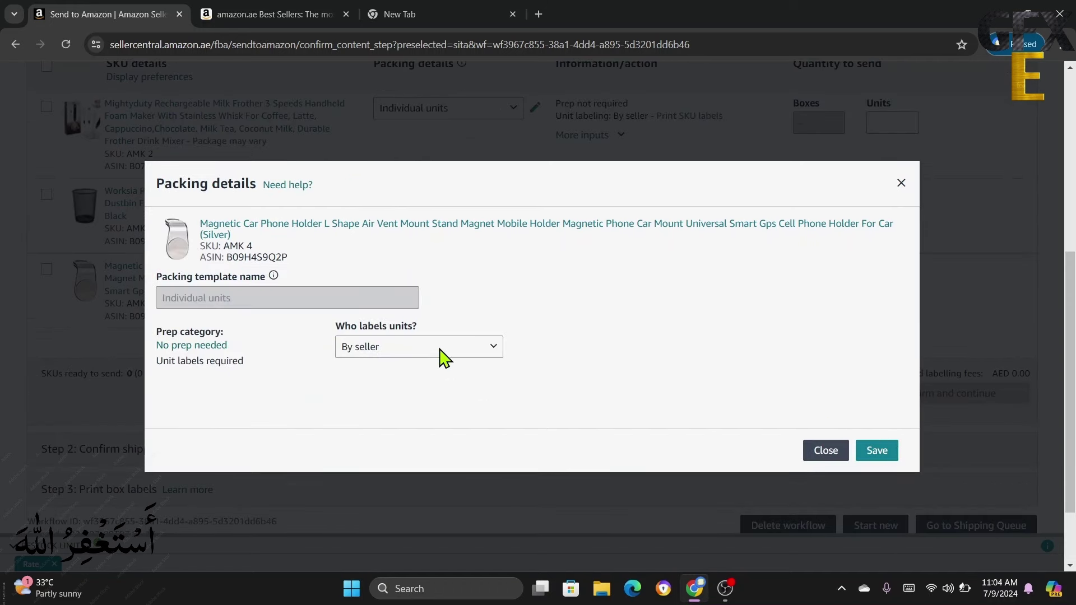
click(874, 454)
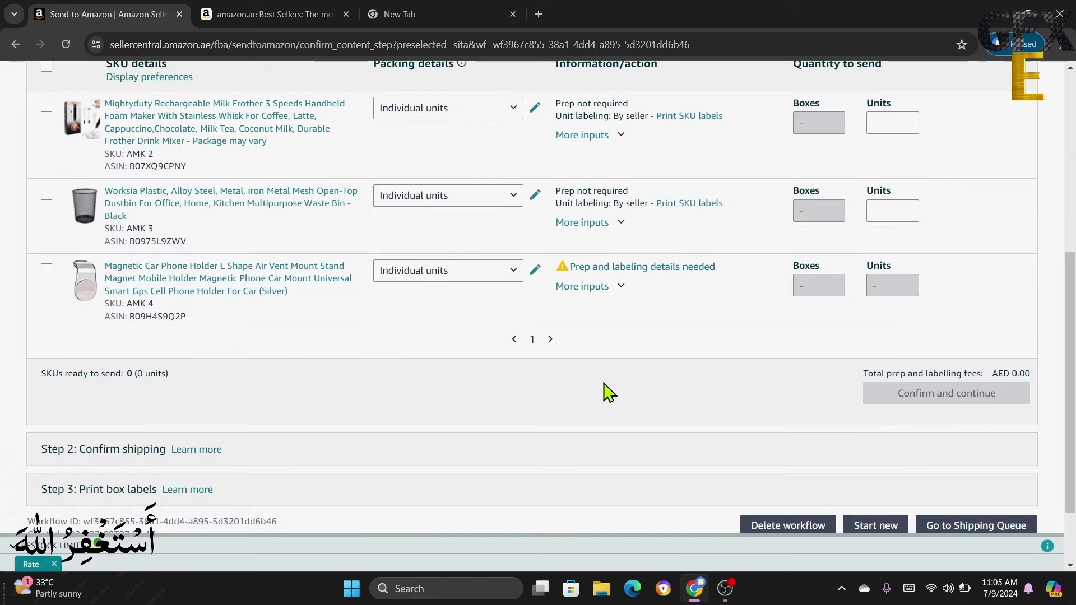
Step: Set the quantity to send for the AMK 2 milk frother to 20 units and mark it ready to pack
scroll(599, 380, down, 1)
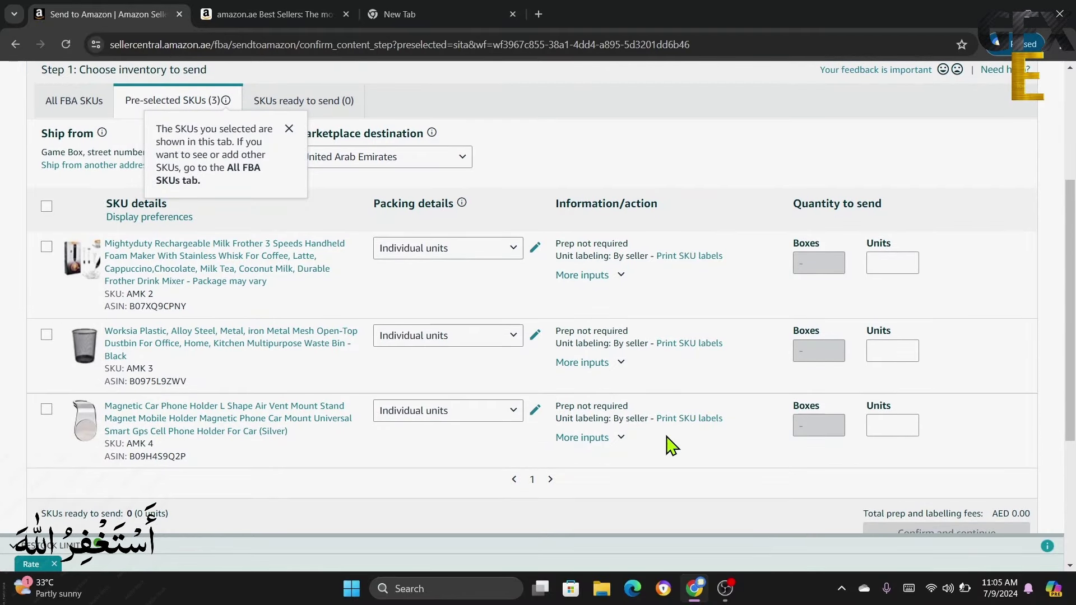
scroll(765, 413, up, 4)
scroll(812, 392, down, 3)
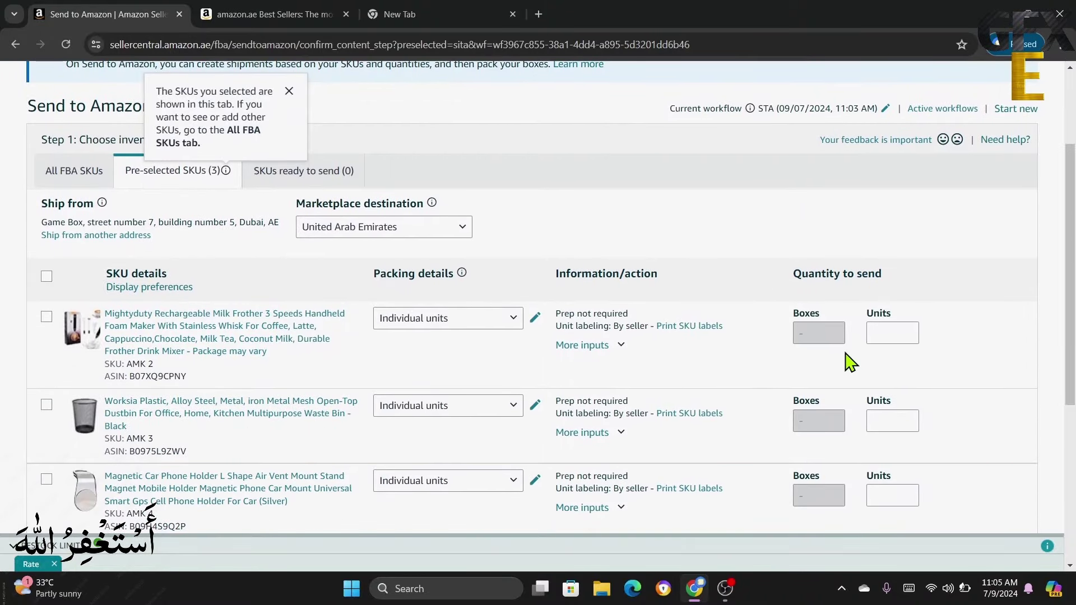
click(886, 334)
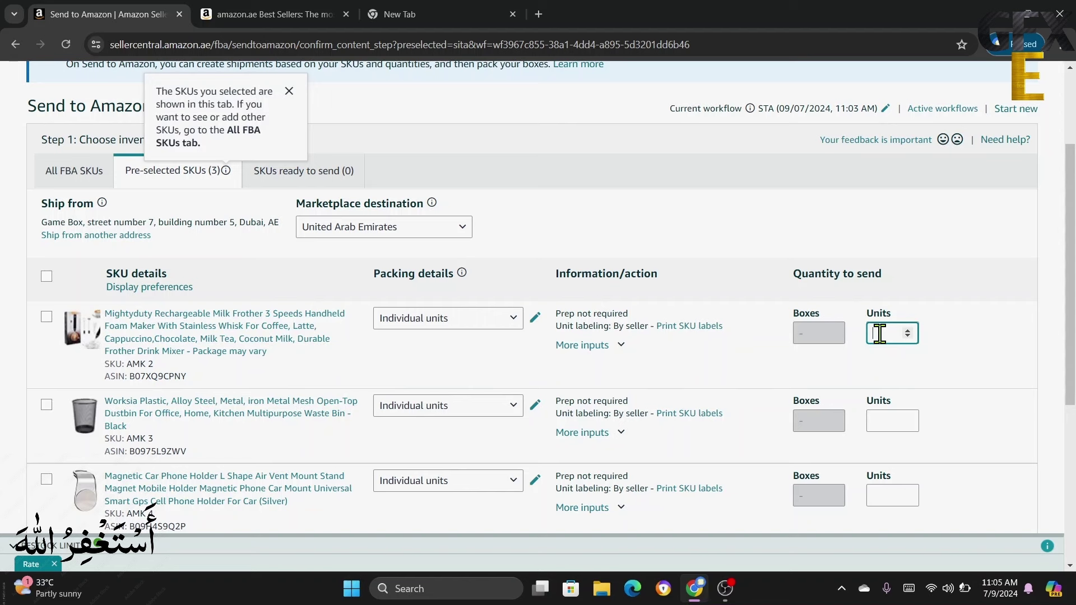
text(20)
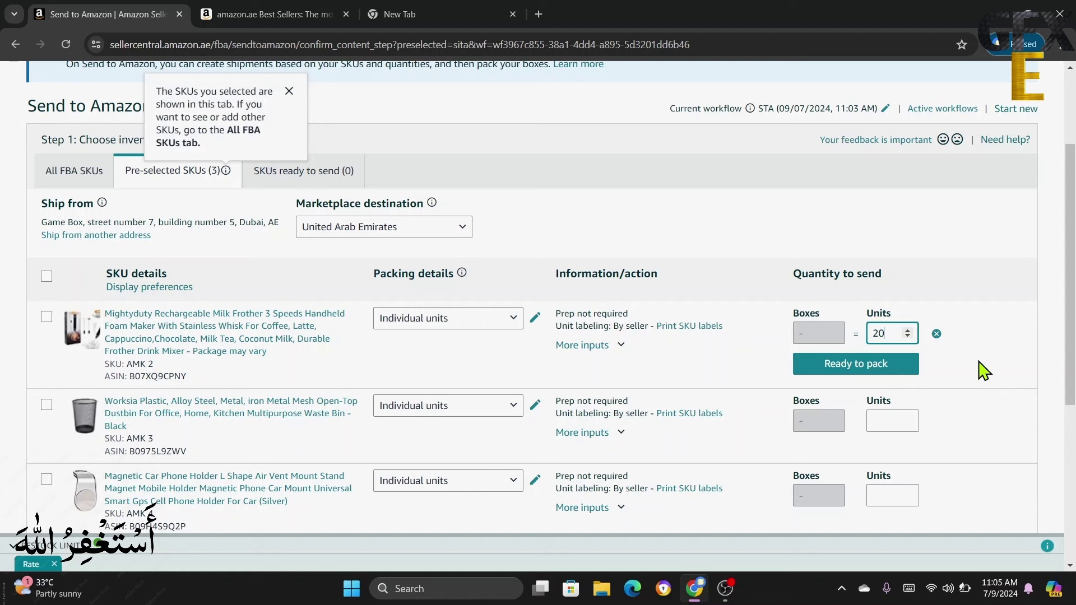
click(854, 364)
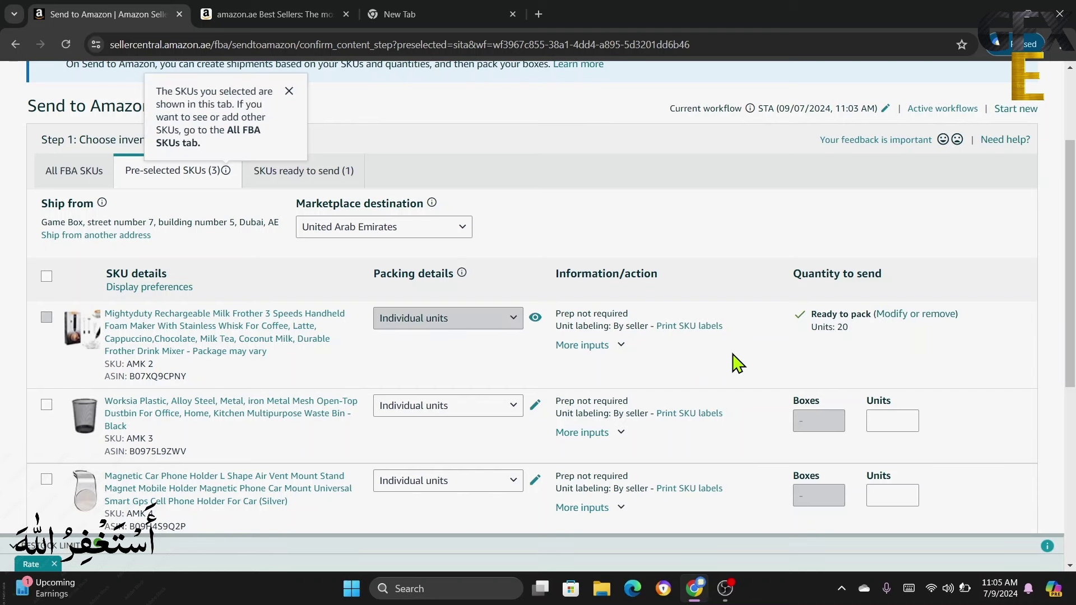
Step: Print 20 SKU labels for the AMK 2 milk frother and close the label dialog
click(696, 334)
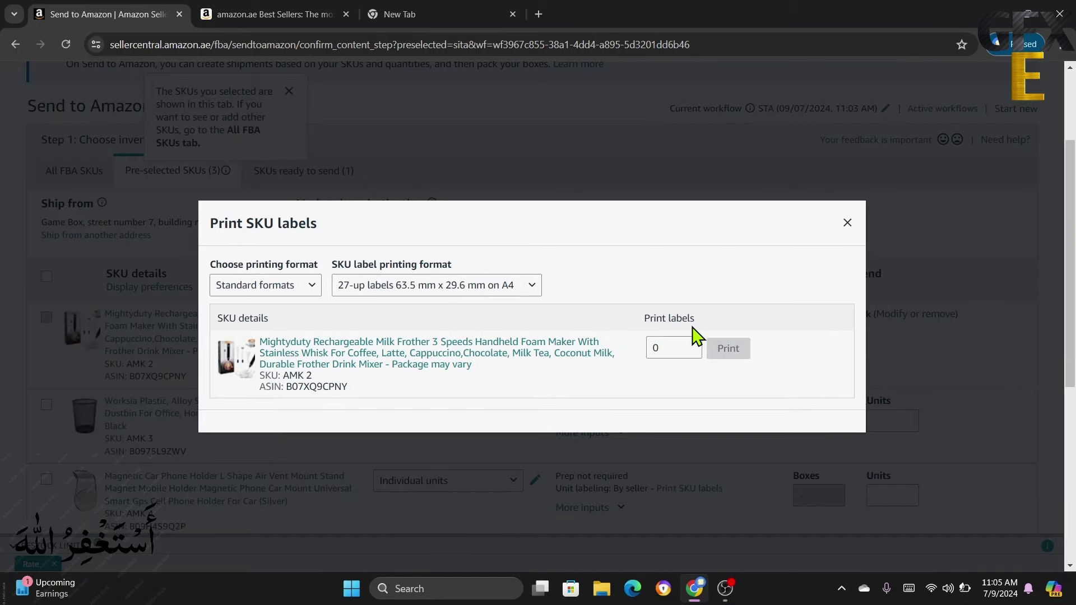
click(678, 347)
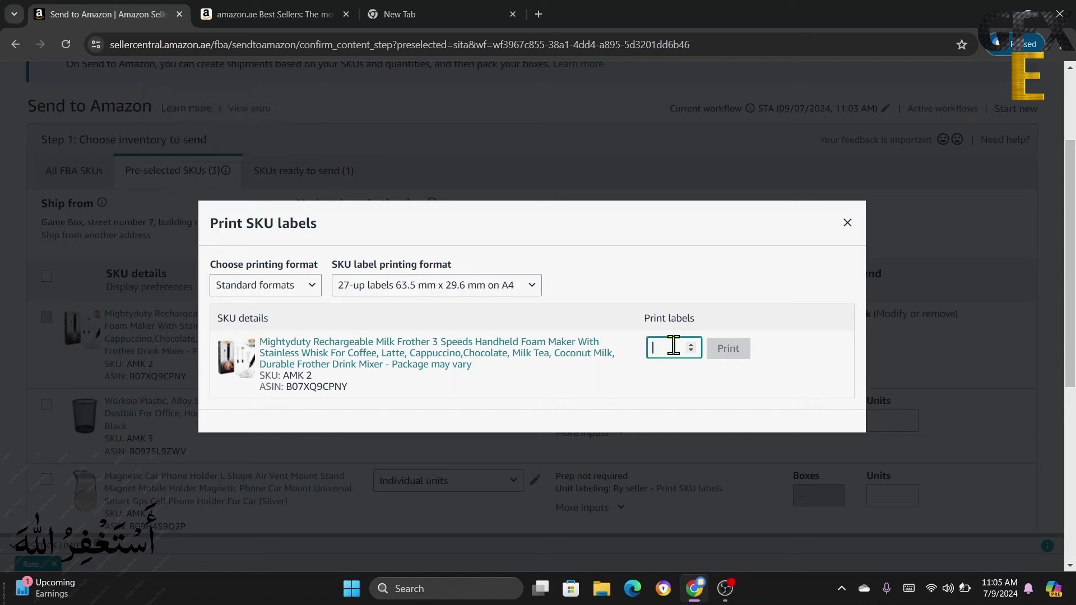
text(20)
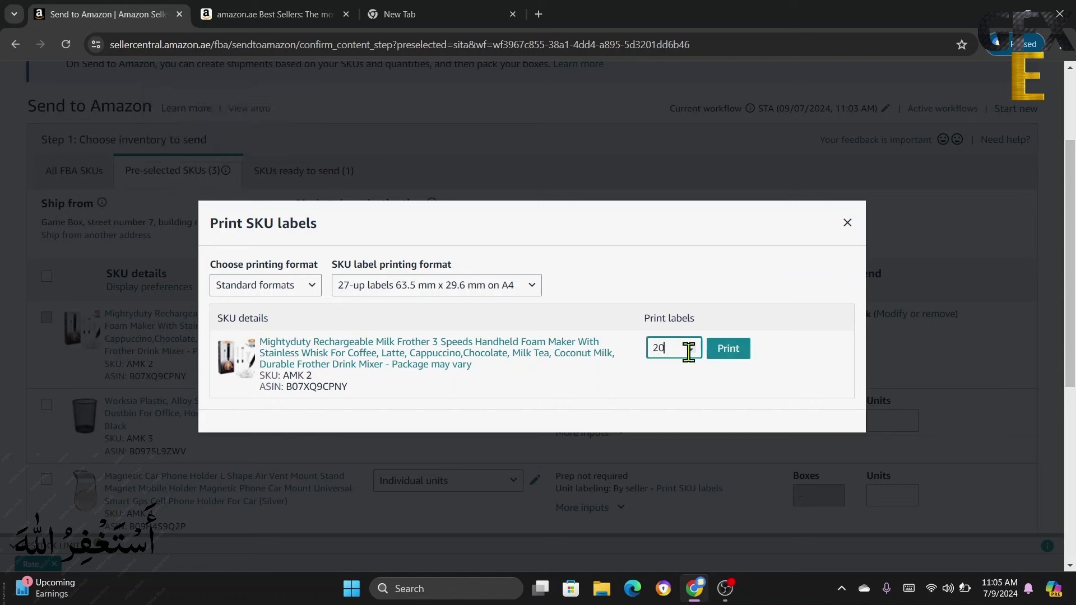
click(728, 348)
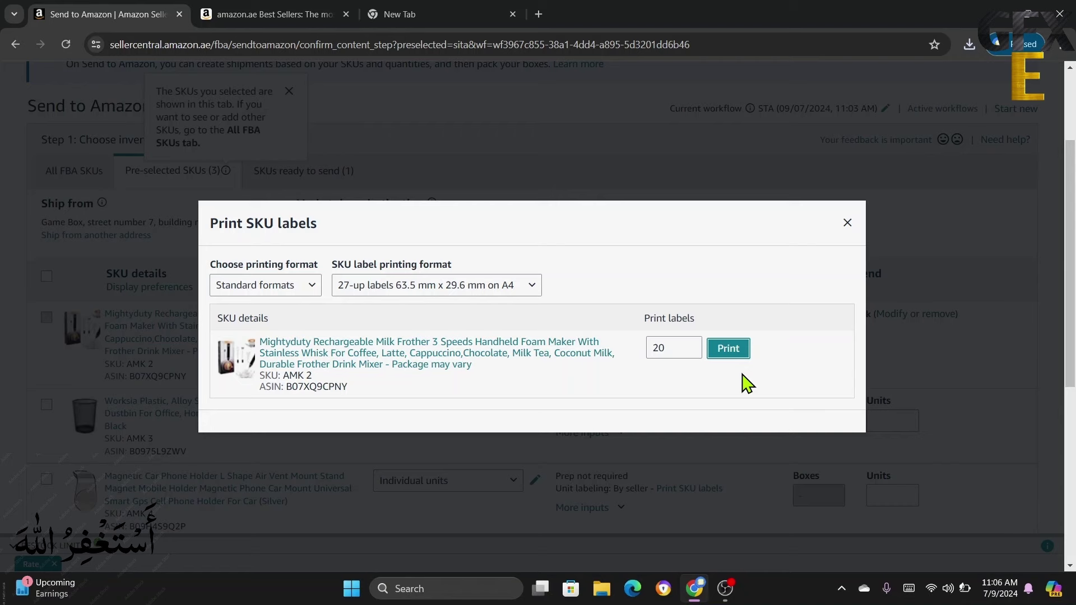
click(848, 224)
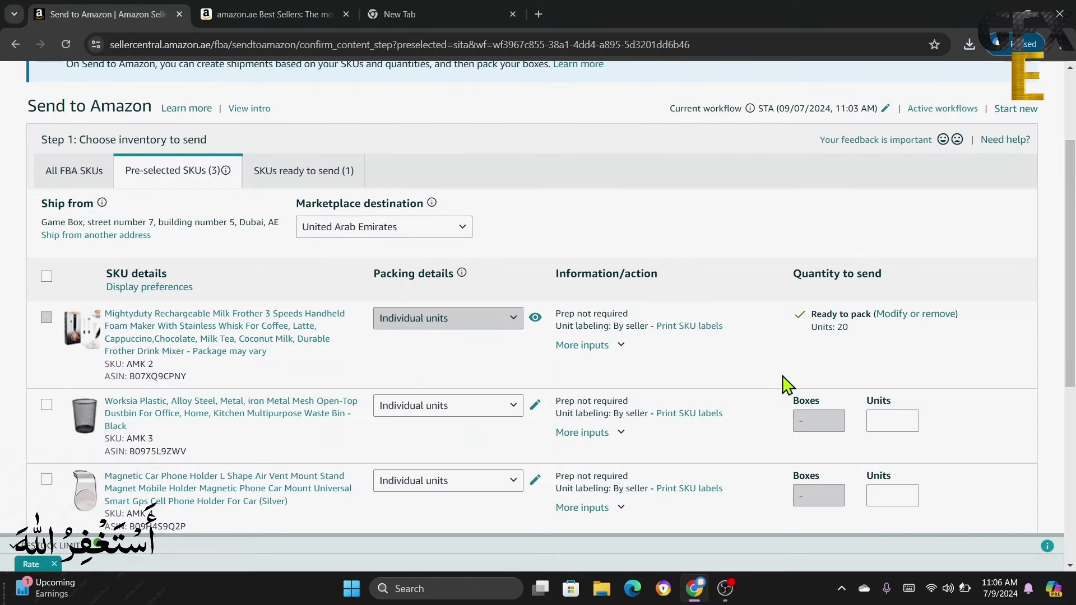
Step: Set the quantity to send for the AMK 3 dustbin to 20 units and mark it ready to pack
click(880, 421)
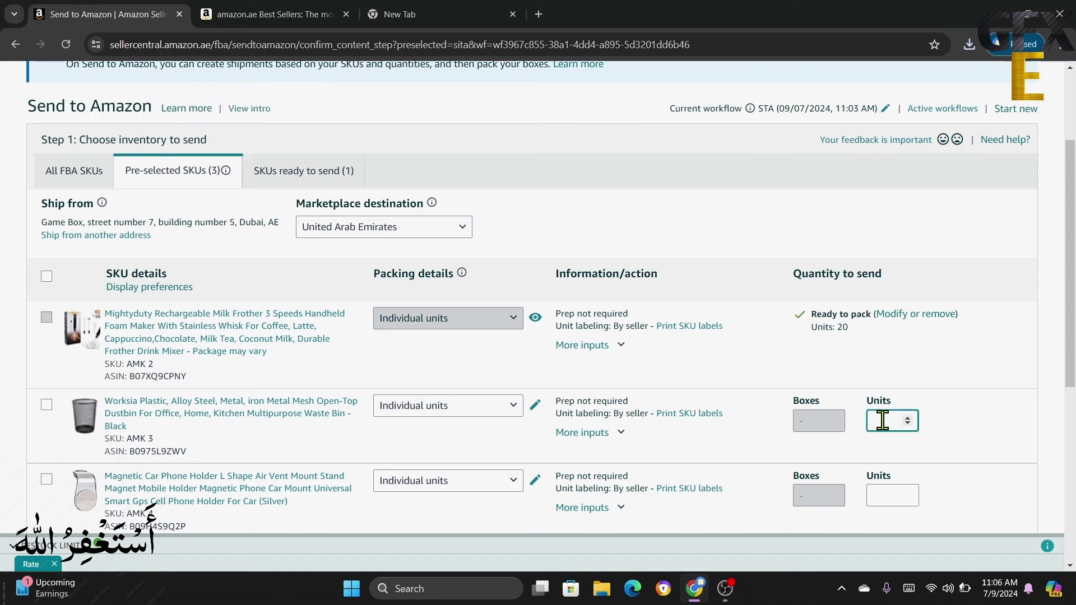
text(20)
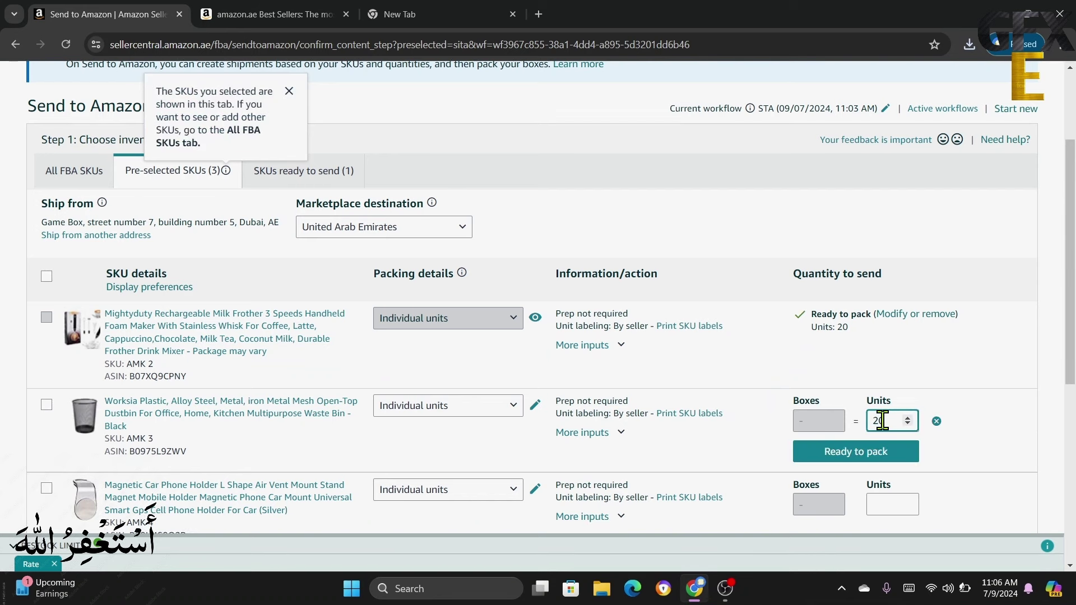
click(861, 453)
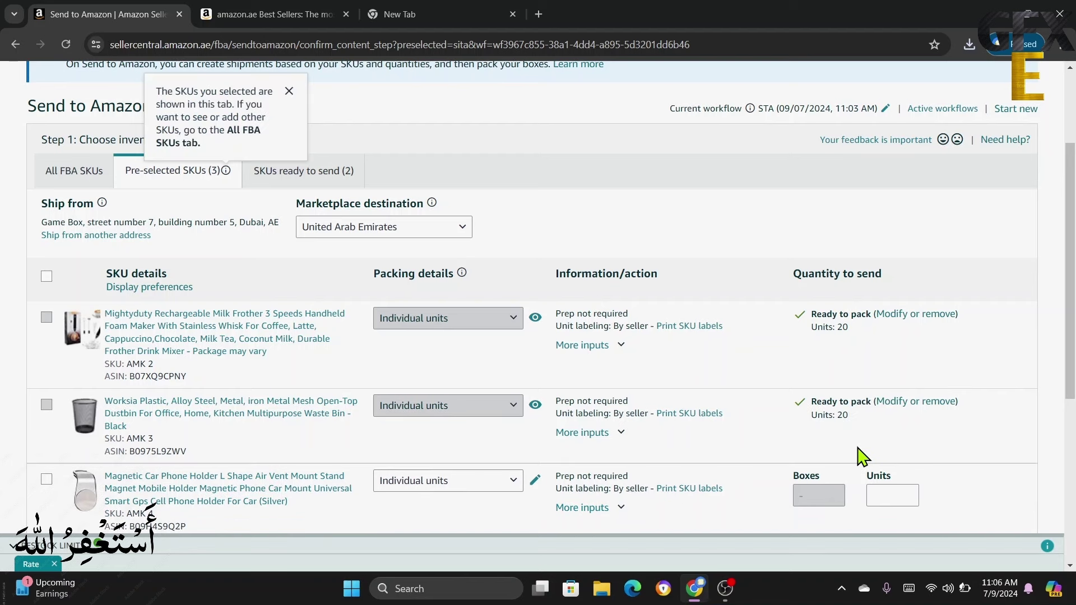
Step: Print 20 SKU labels for the AMK 3 dustbin and close the label dialog
click(693, 415)
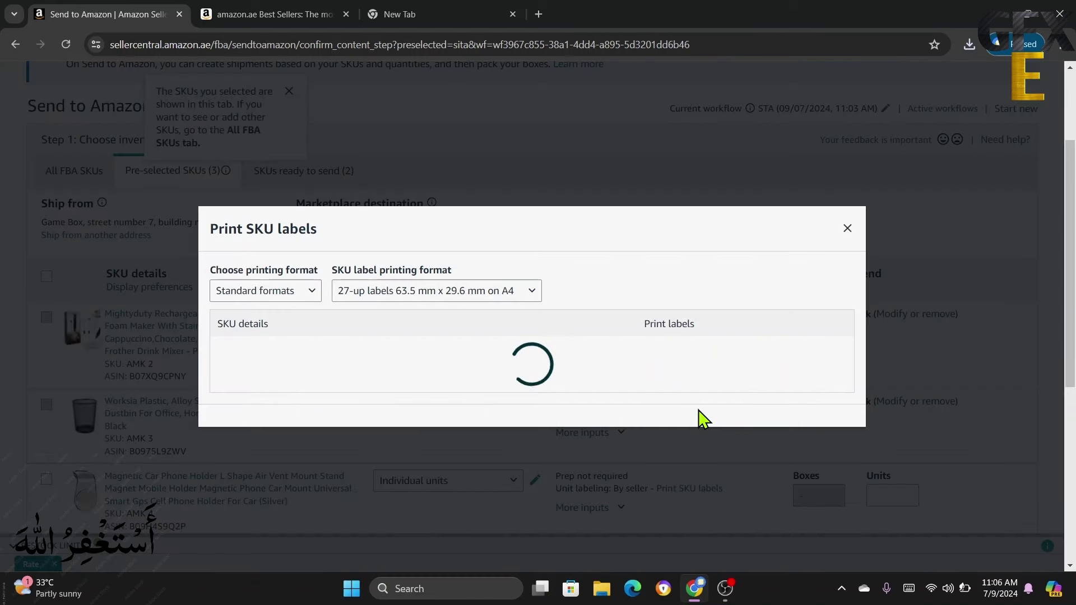
click(678, 354)
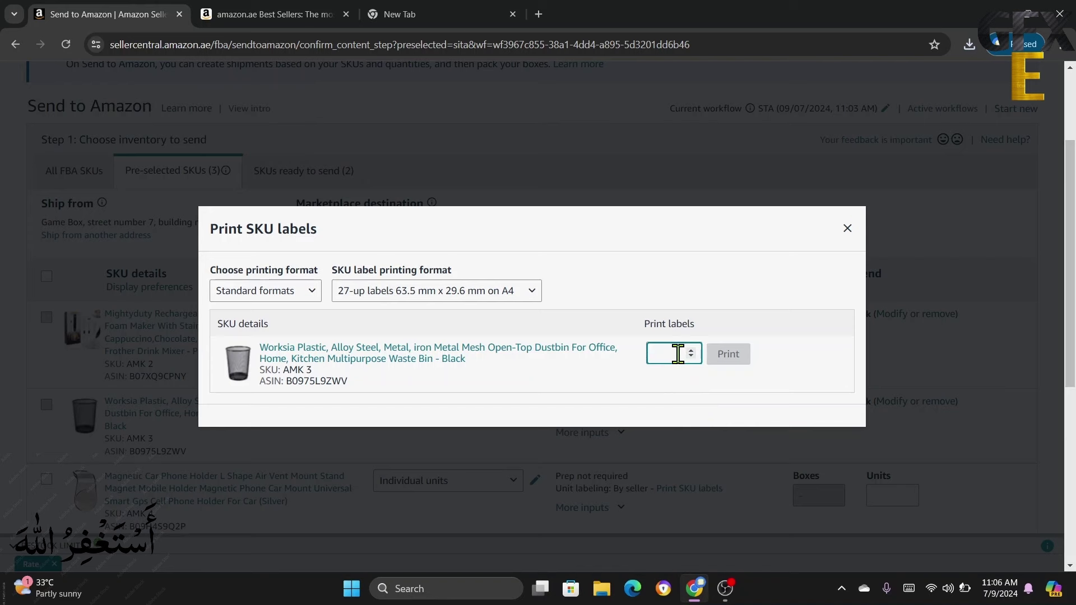
text(20)
click(731, 357)
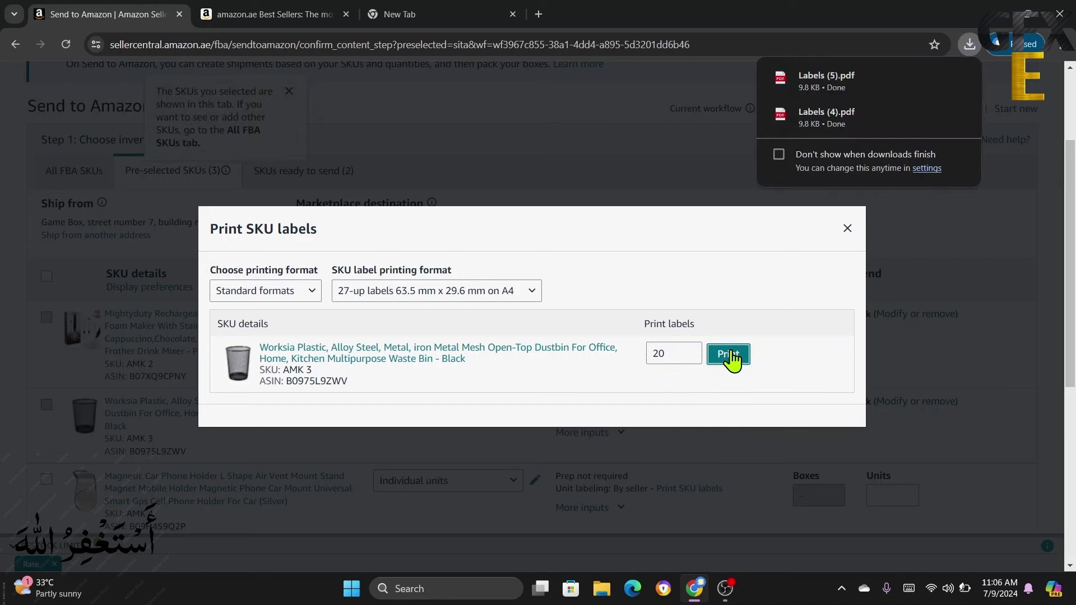
click(848, 230)
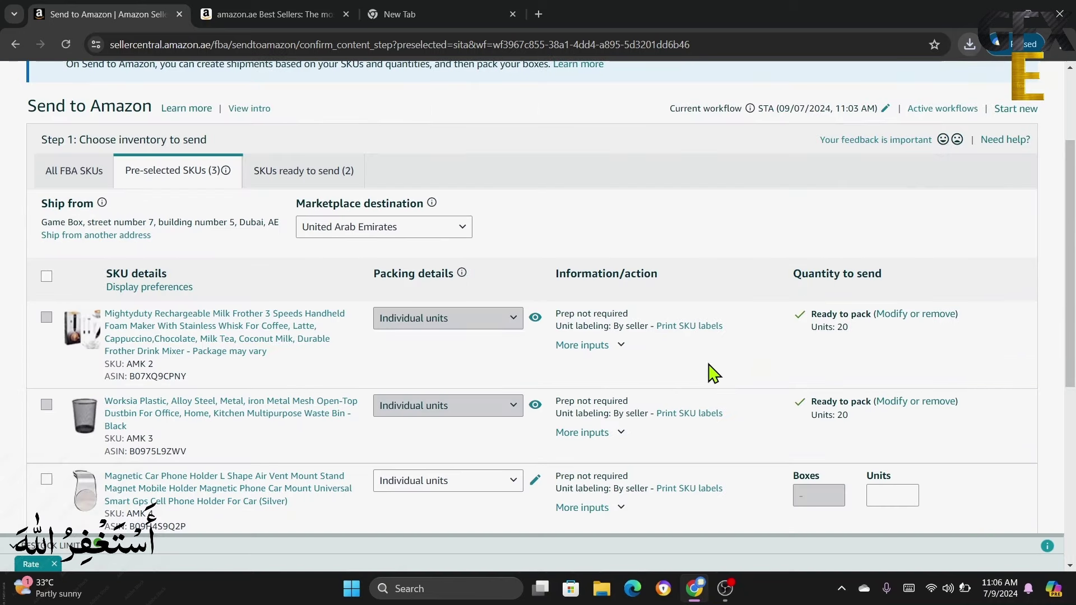
scroll(720, 443, down, 2)
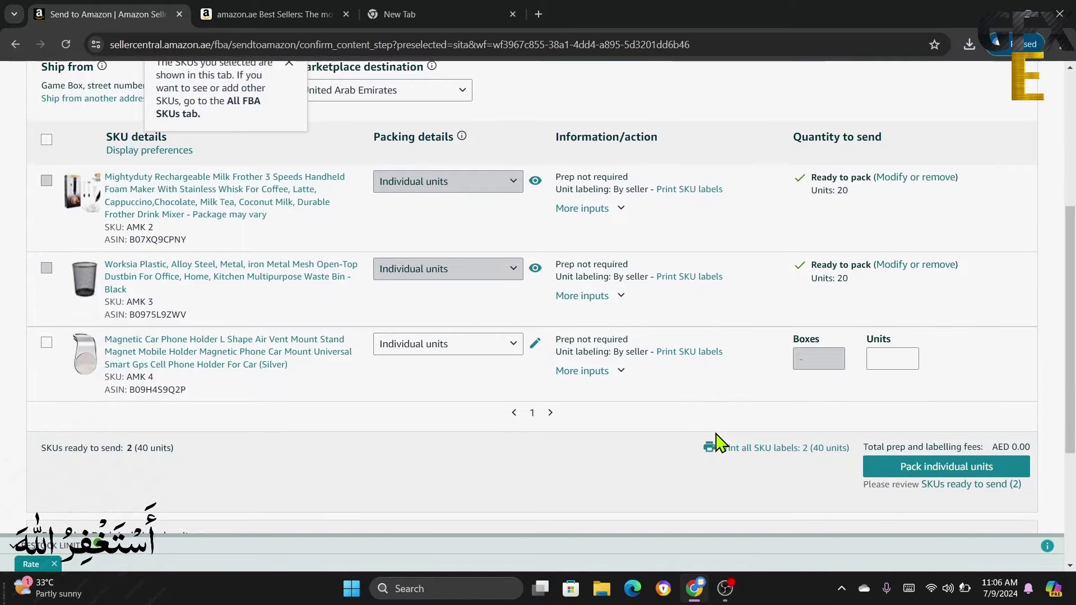
Step: Set the quantity to send for the AMK 4 magnetic car phone holder to 20 units and mark it ready to pack
click(882, 355)
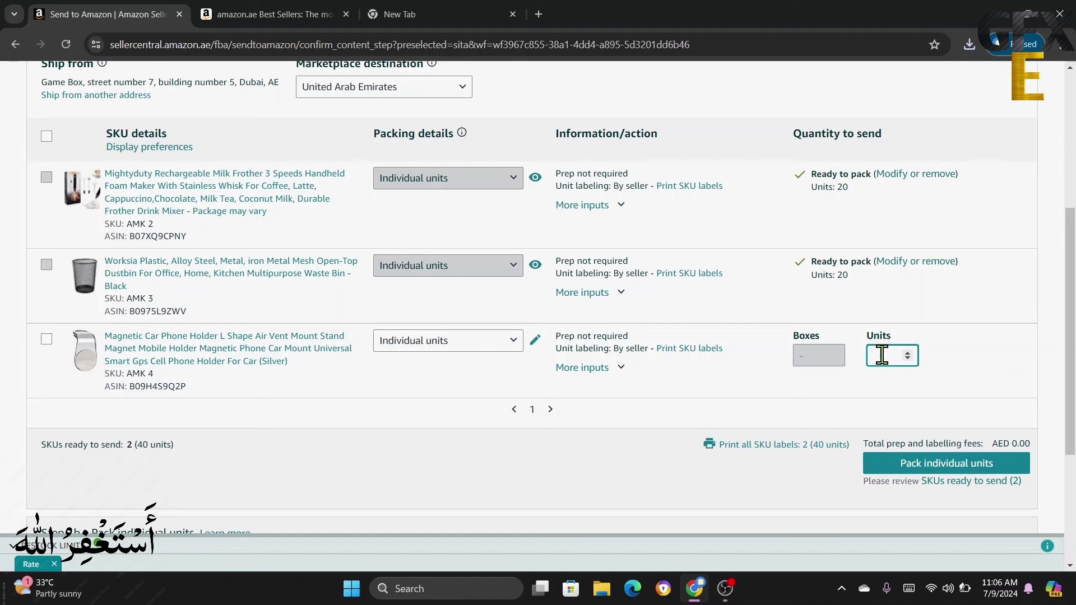
text(20)
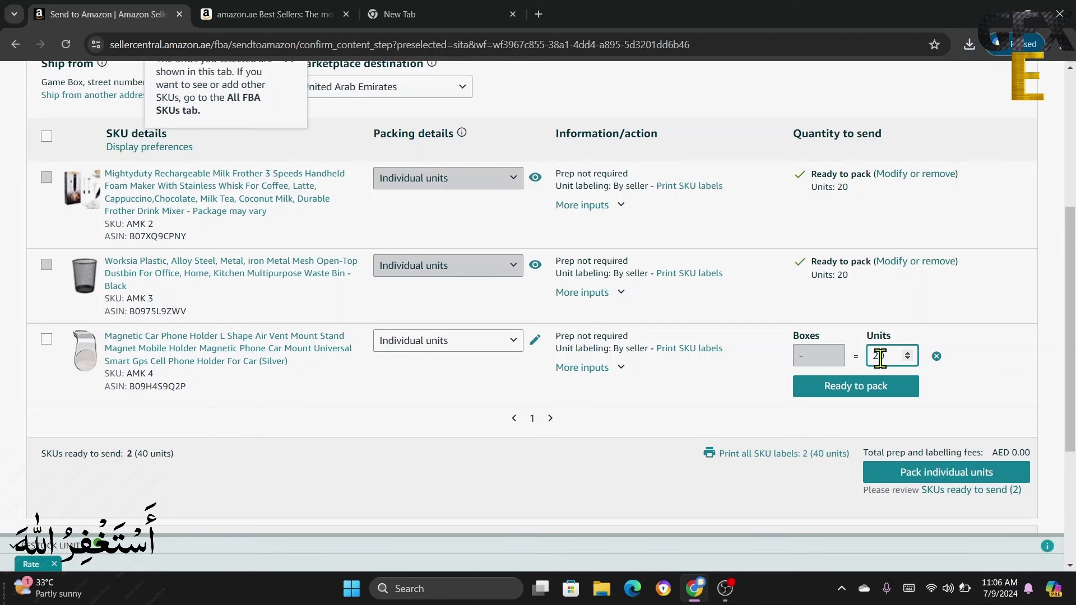
click(870, 386)
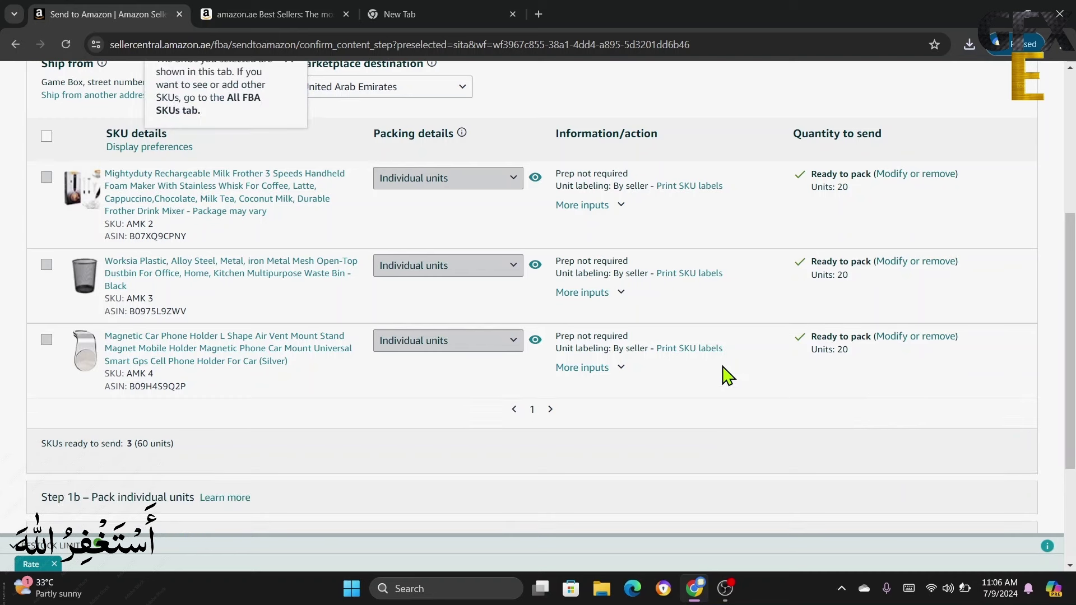
Step: Print 20 SKU labels for the AMK 4 car phone holder and close the label dialog
click(694, 348)
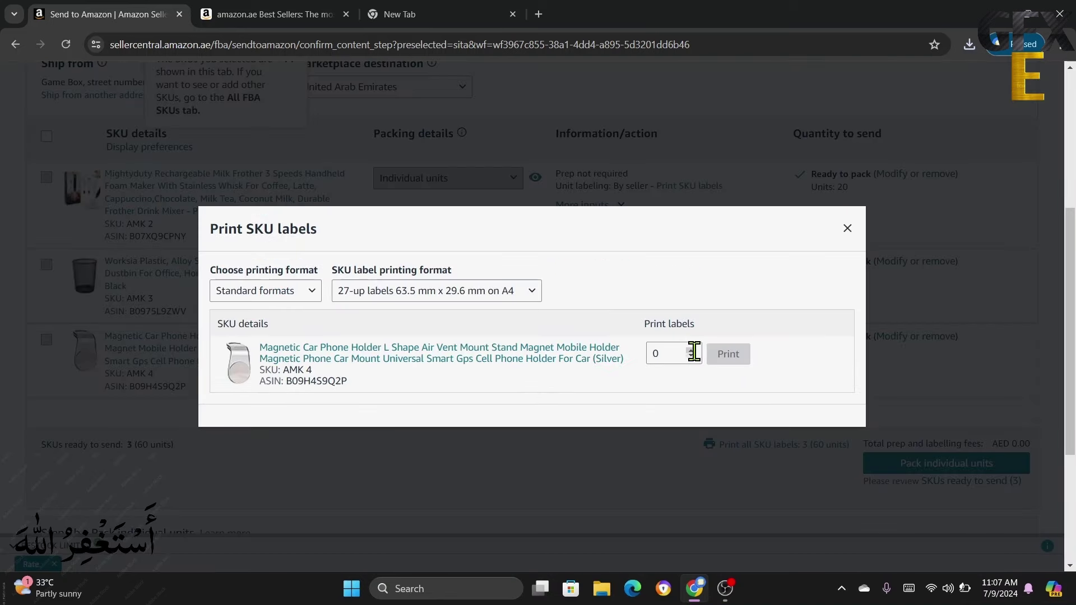
double_click(685, 353)
key(BackSpace)
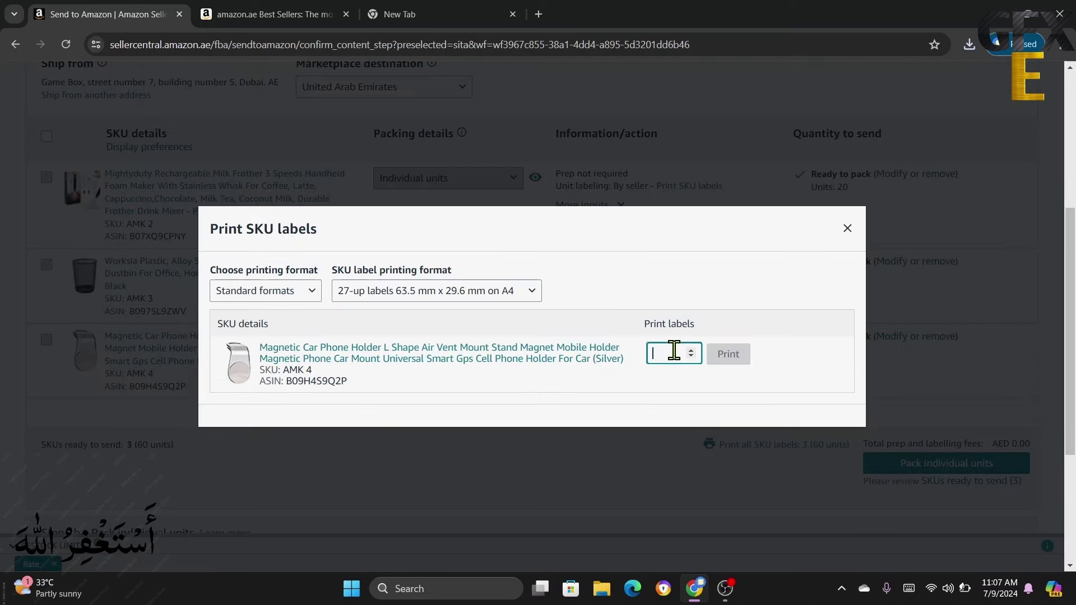
text(20)
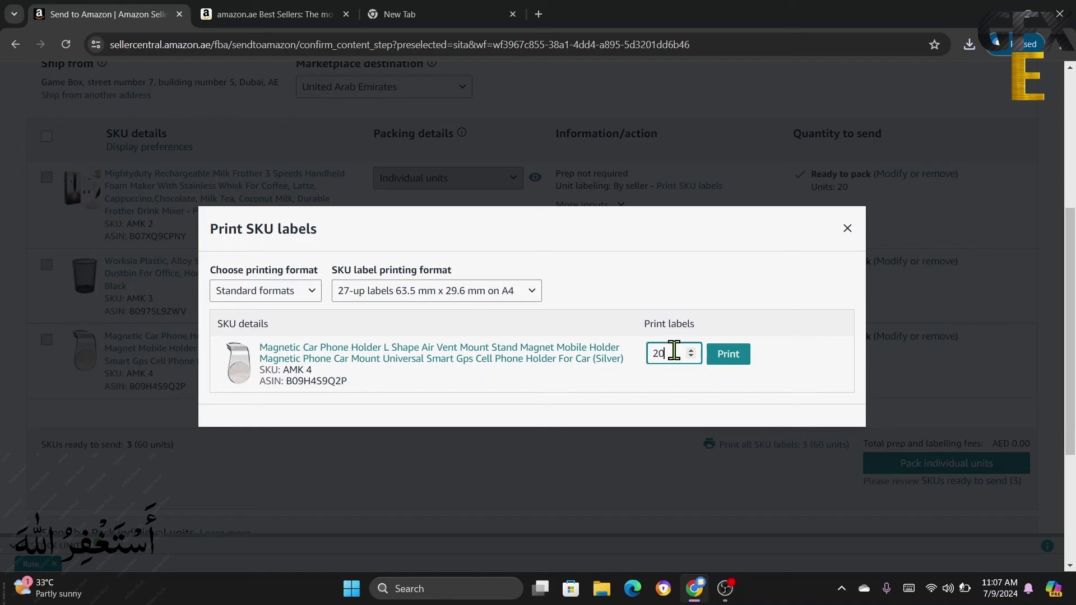
click(722, 358)
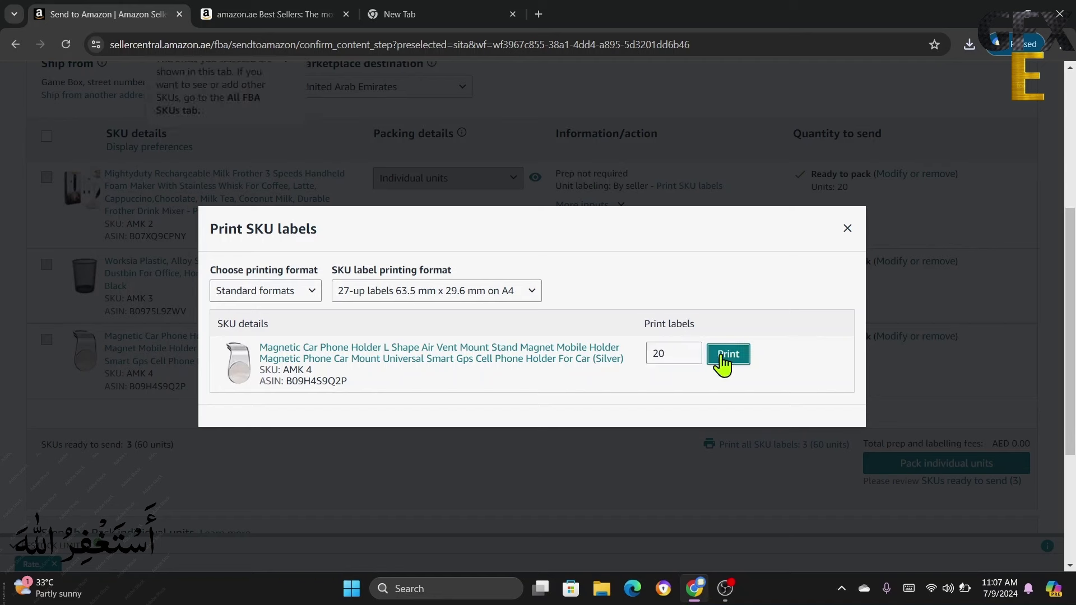
click(722, 359)
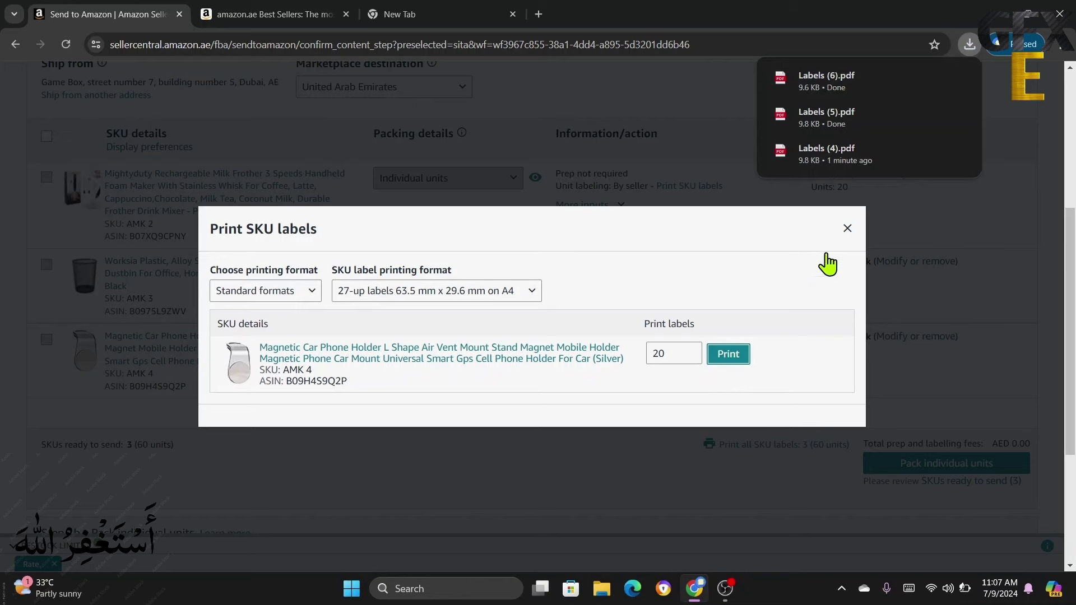
click(848, 229)
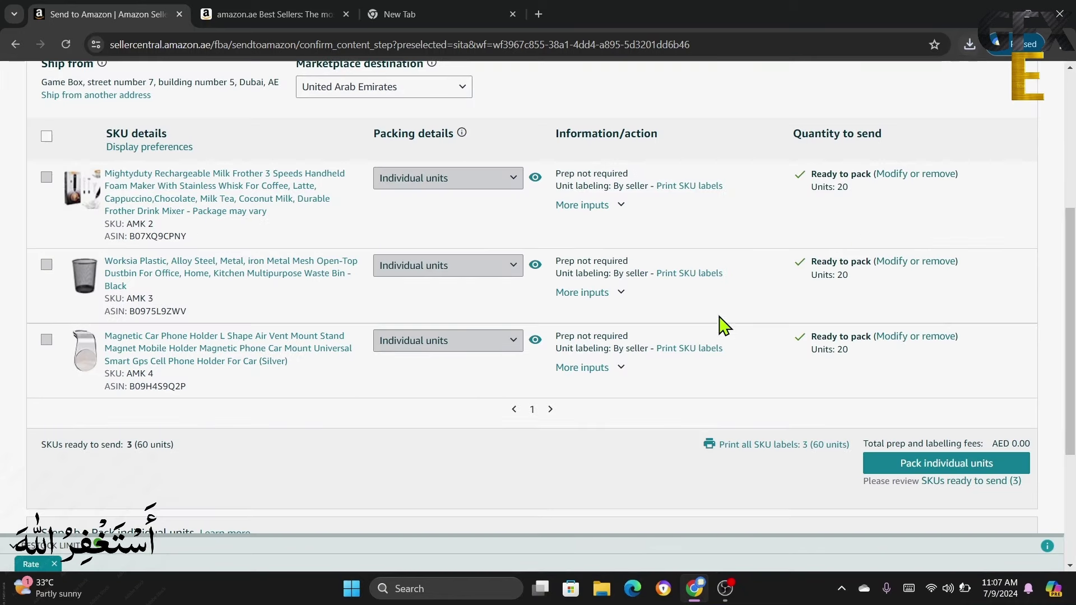
Step: Review the three SKUs marked ready and proceed to packing them as individual units
scroll(712, 341, down, 2)
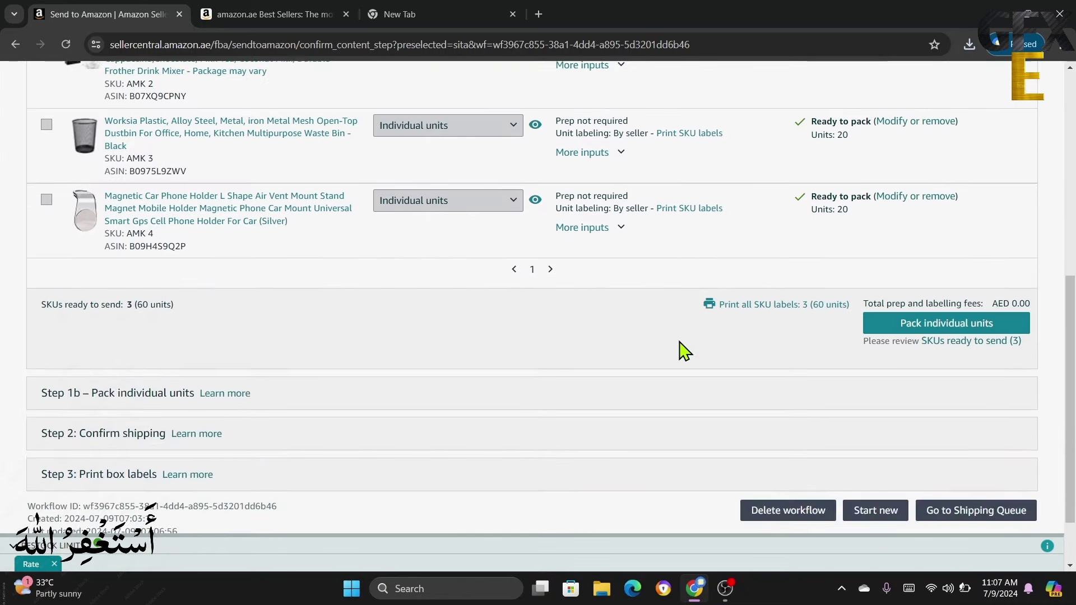
scroll(682, 351, up, 1)
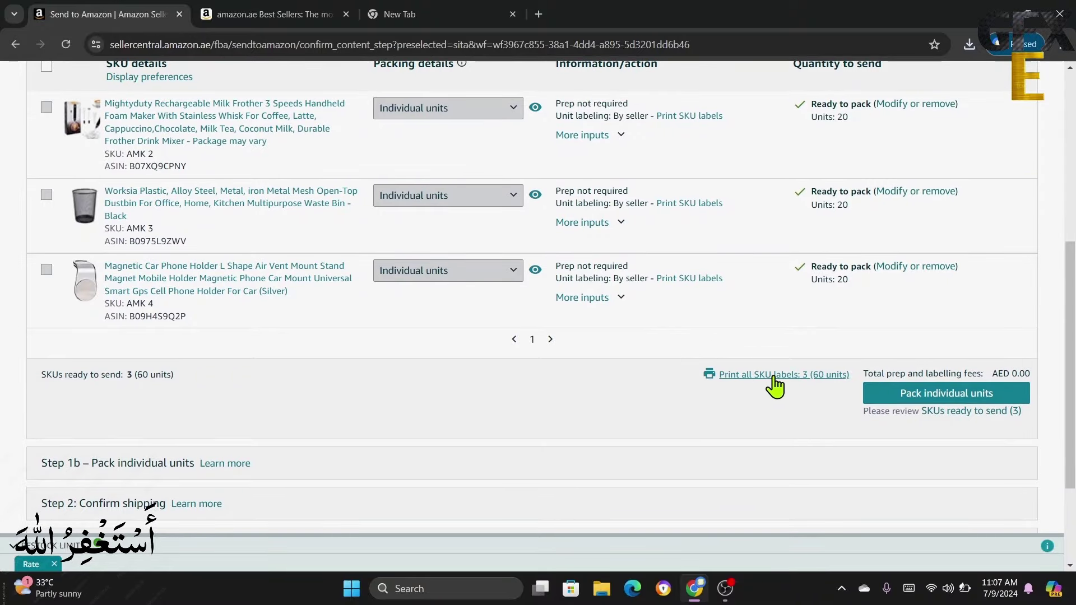
scroll(751, 322, up, 4)
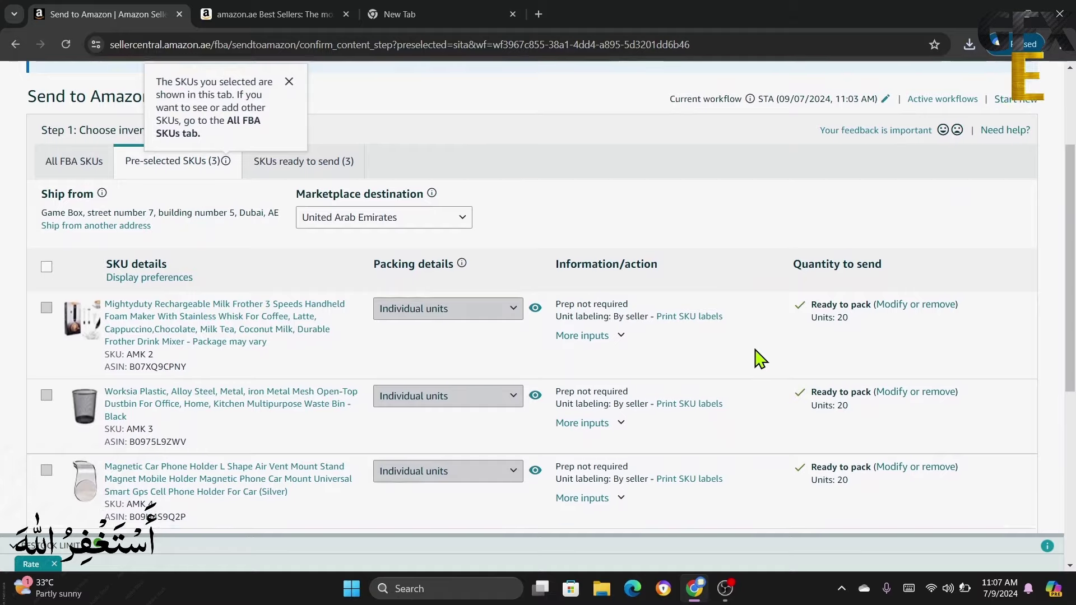
scroll(759, 360, down, 2)
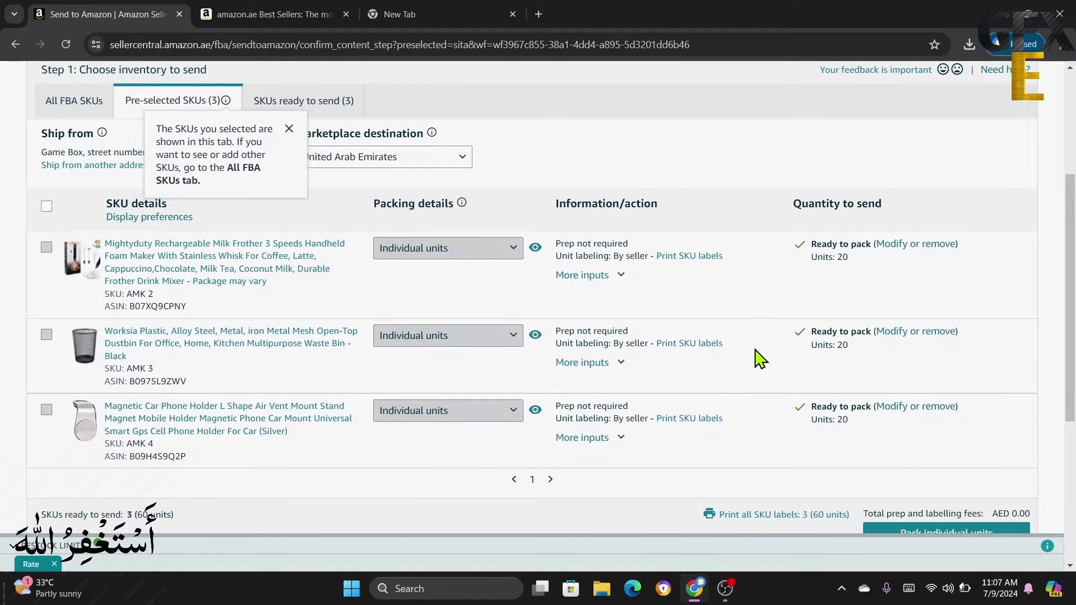
scroll(759, 361, down, 2)
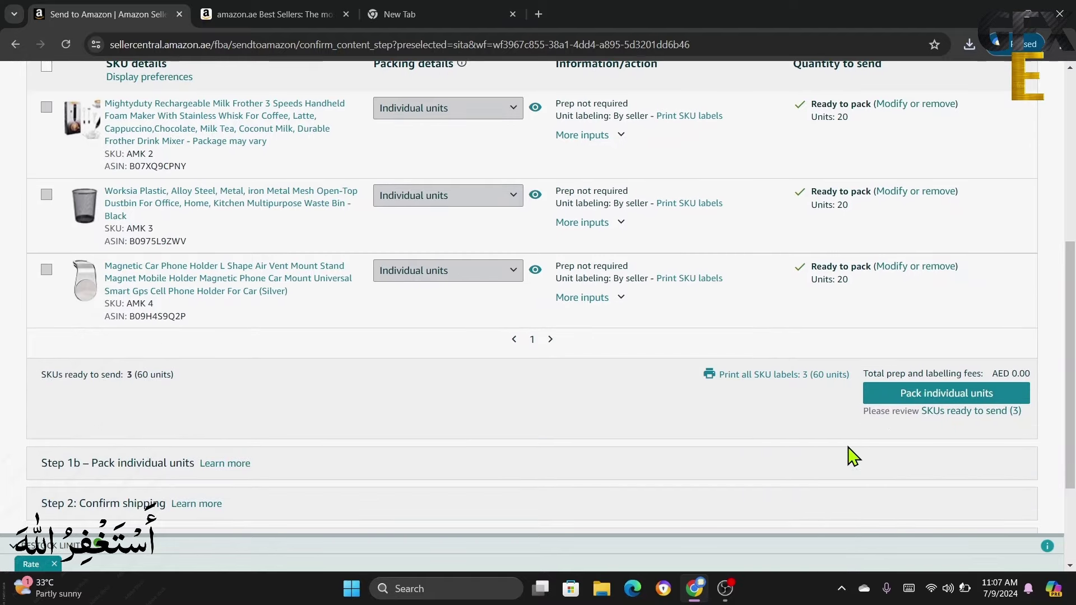
click(956, 399)
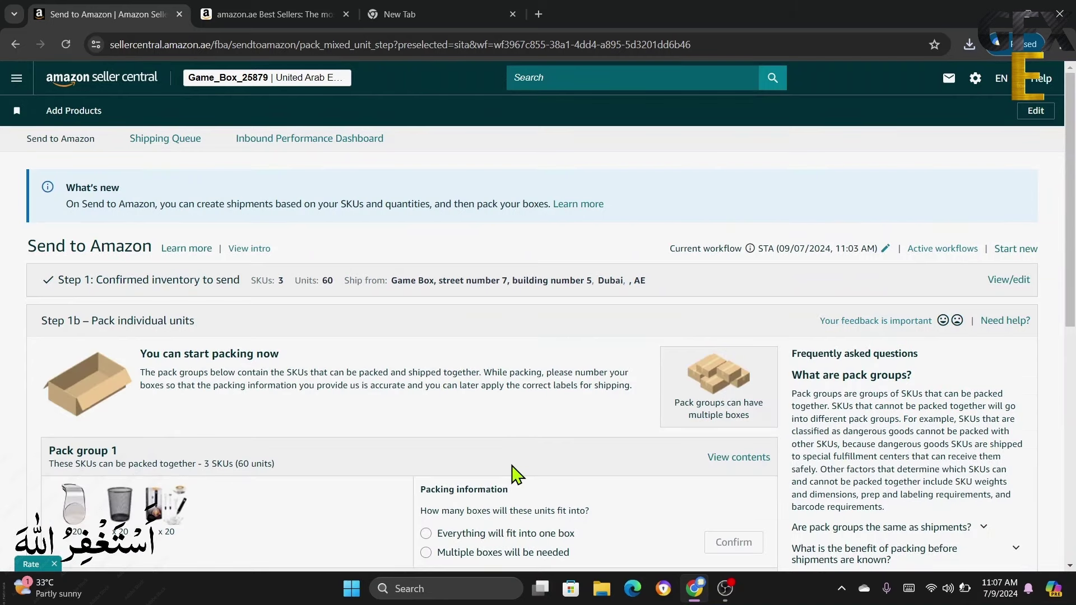
Step: Specify that pack group 1 needs multiple boxes, set the number of boxes to 3, and open its web form
scroll(516, 475, down, 4)
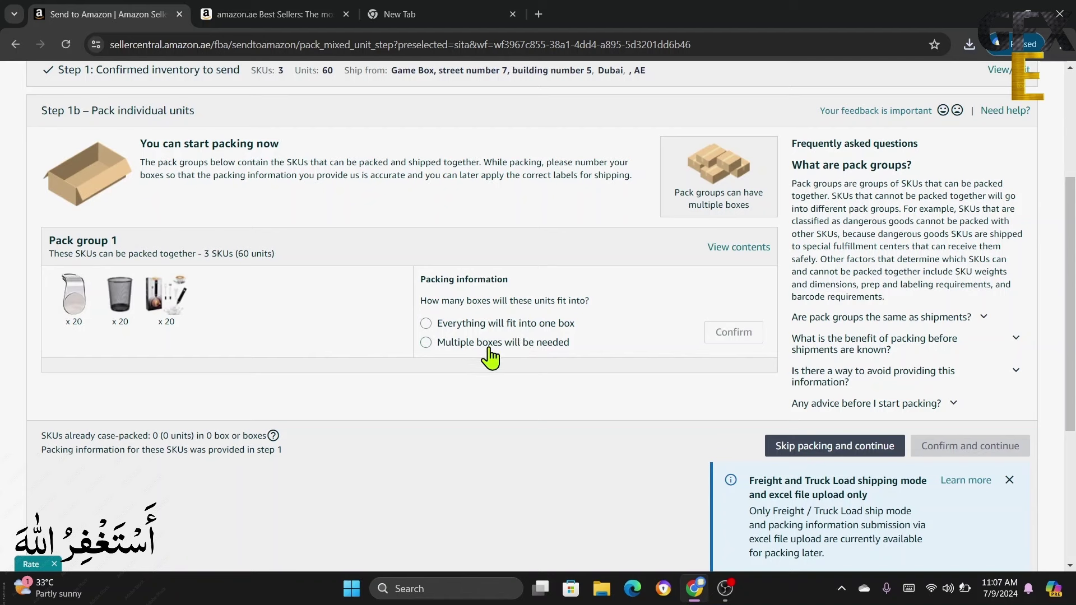
click(425, 343)
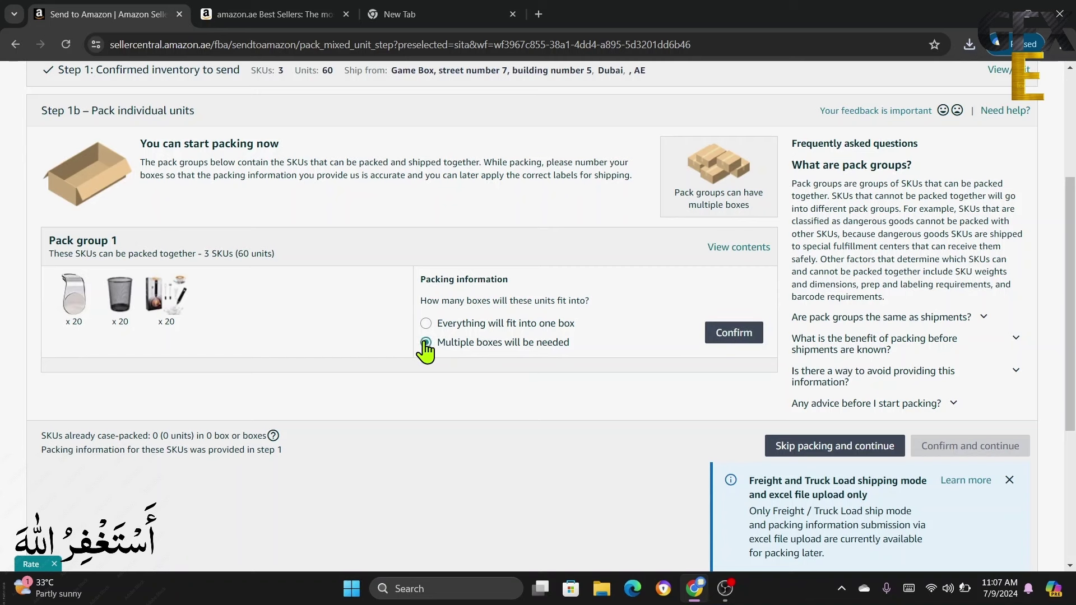
click(736, 337)
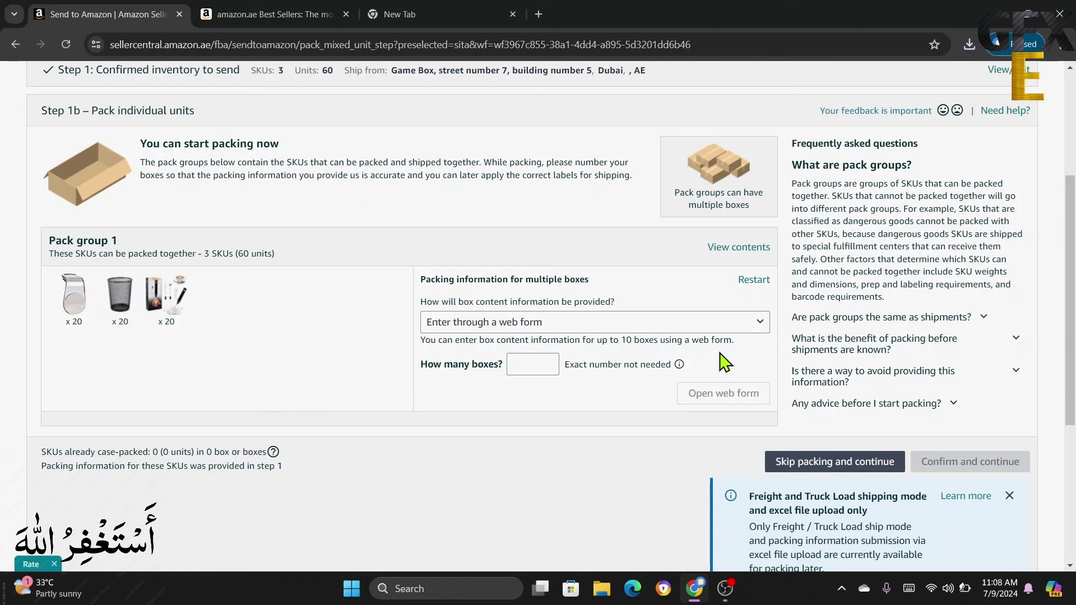
click(529, 363)
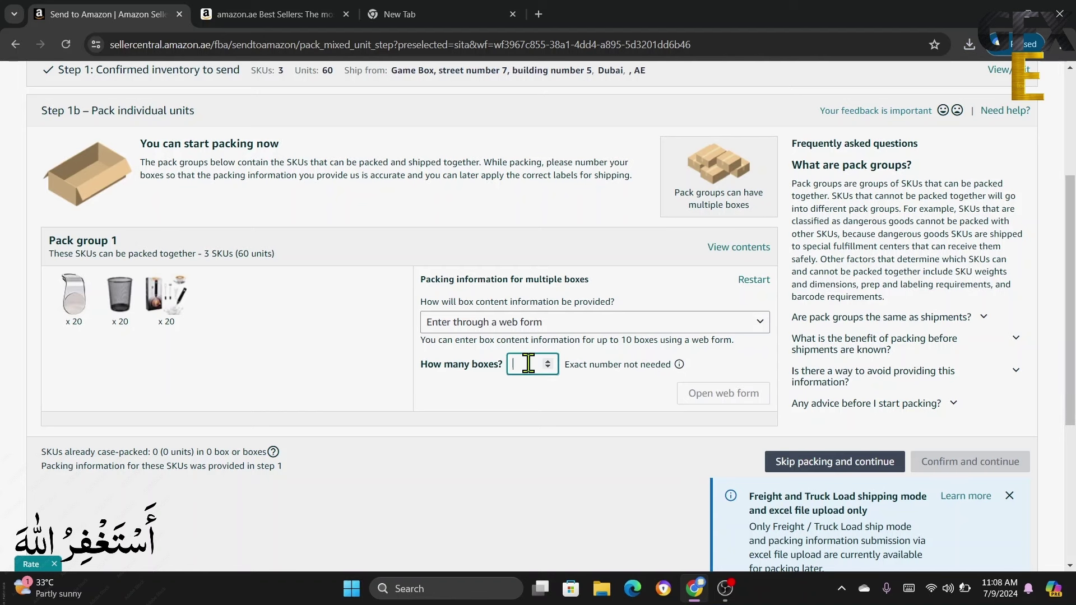
text(3)
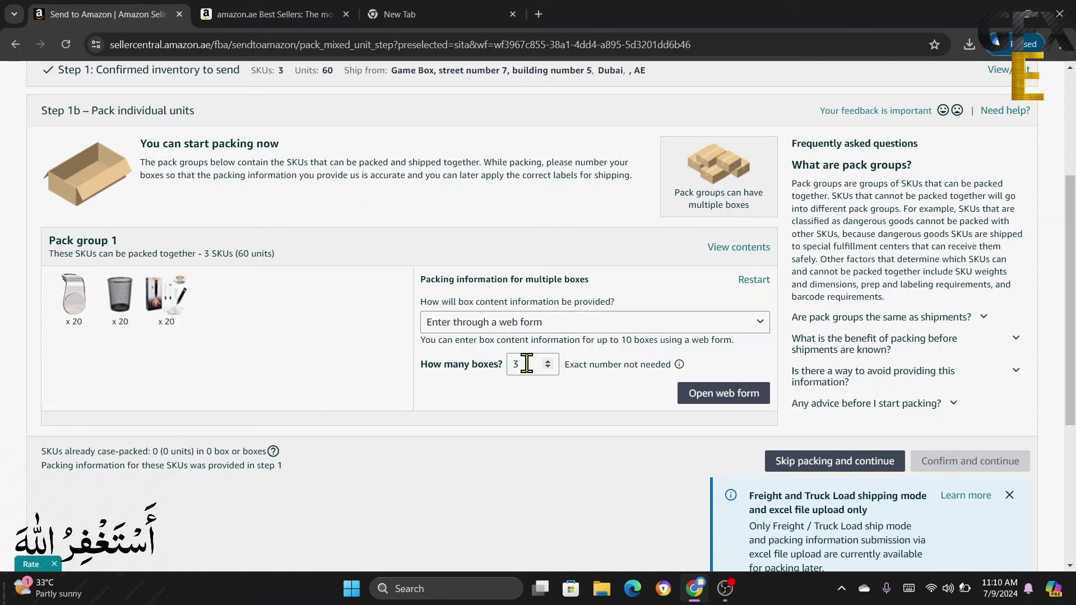
click(724, 394)
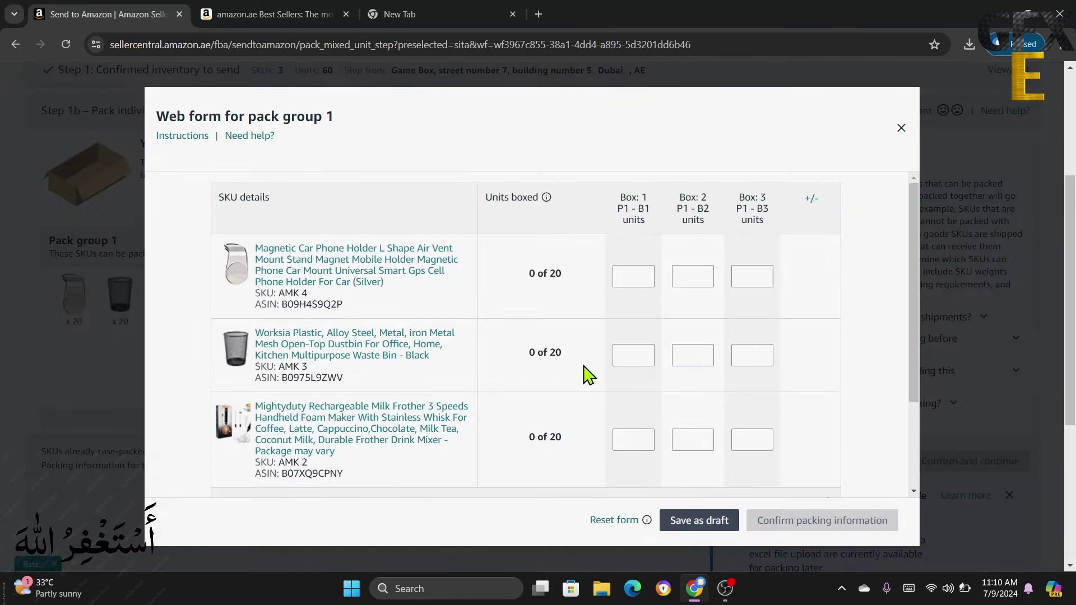
Step: Assign 20 units of AMK 4 to box 1, 20 units of AMK 3 to box 2 and 20 units of AMK 2 to box 3
scroll(587, 374, down, 3)
scroll(600, 379, up, 3)
scroll(598, 380, down, 3)
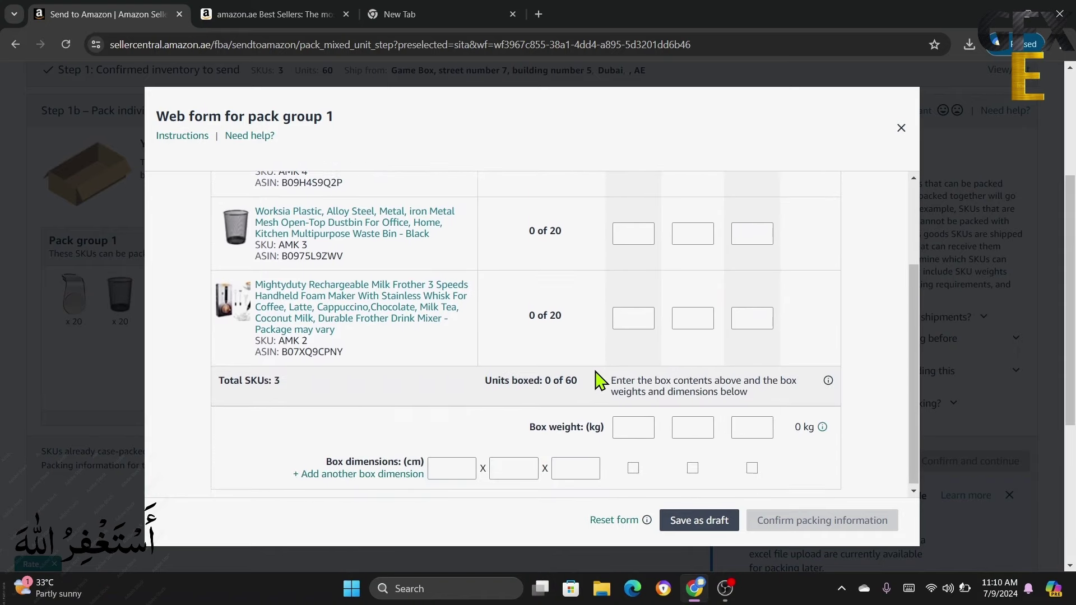
scroll(598, 379, up, 3)
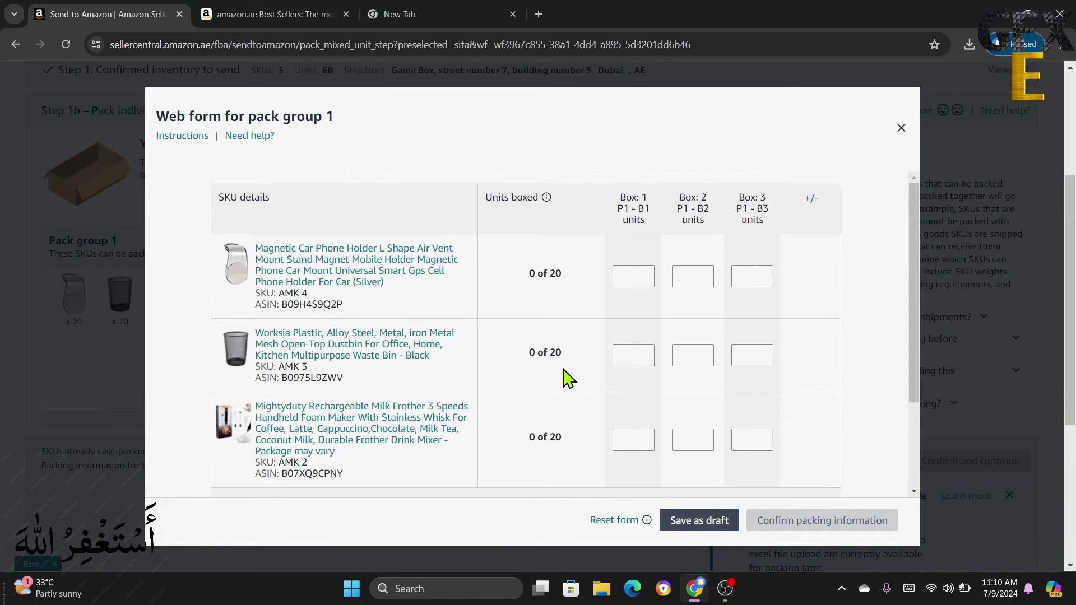
click(631, 275)
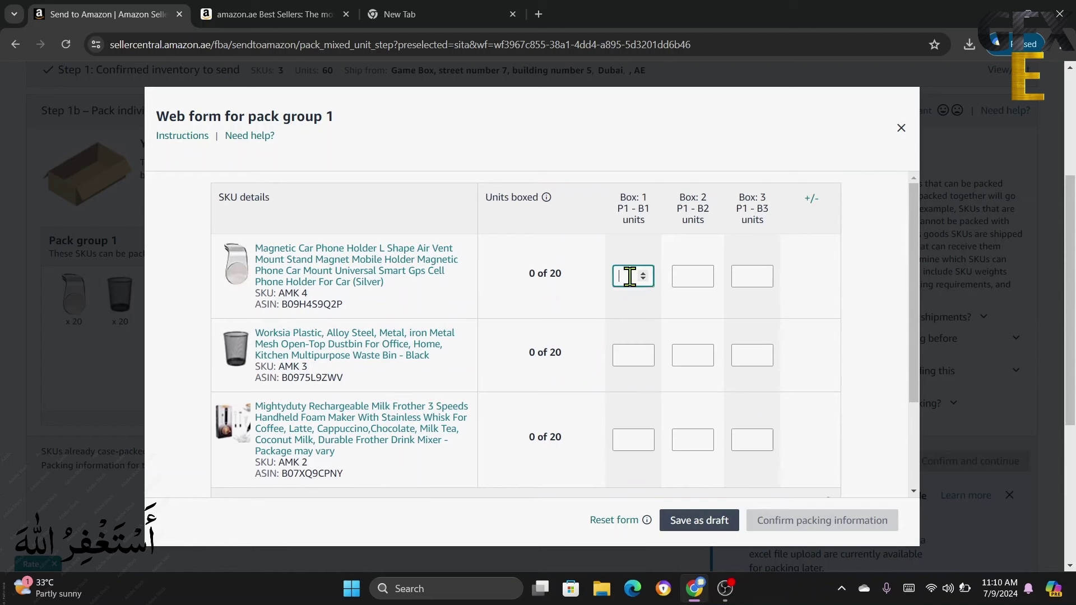
text(20)
click(687, 357)
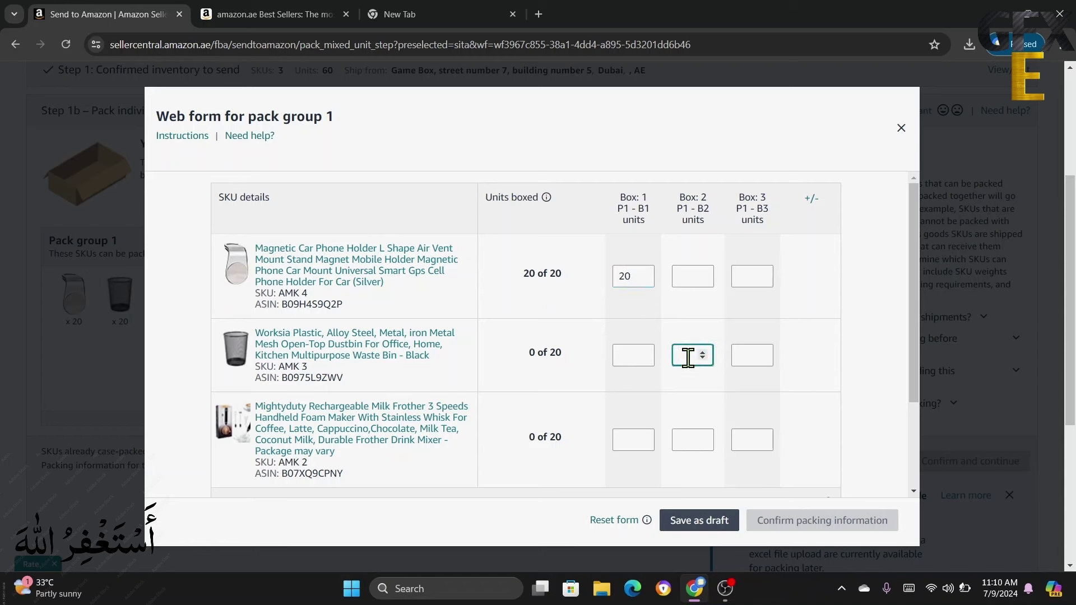
text(20)
click(743, 441)
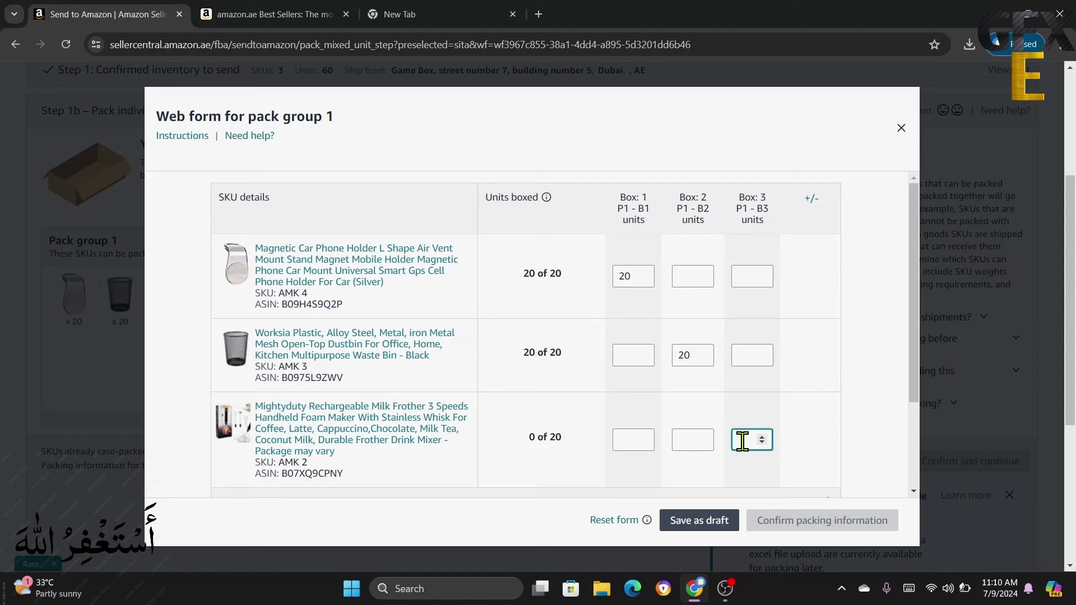
text(20)
Step: Set the box weight to 4 kg for each of the three boxes in pack group 1
scroll(812, 454, down, 2)
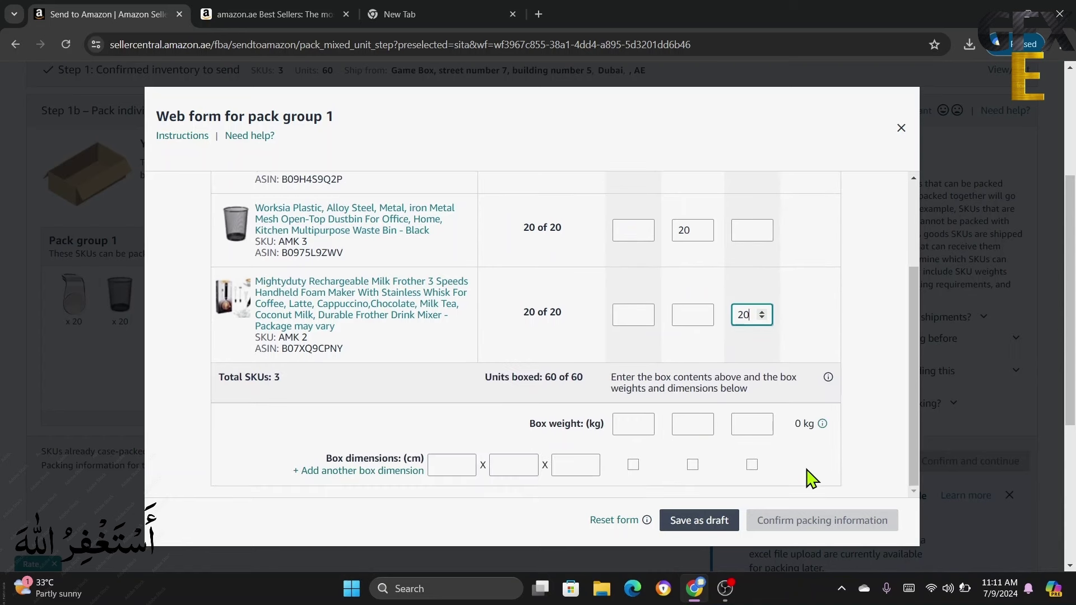
scroll(811, 479, up, 3)
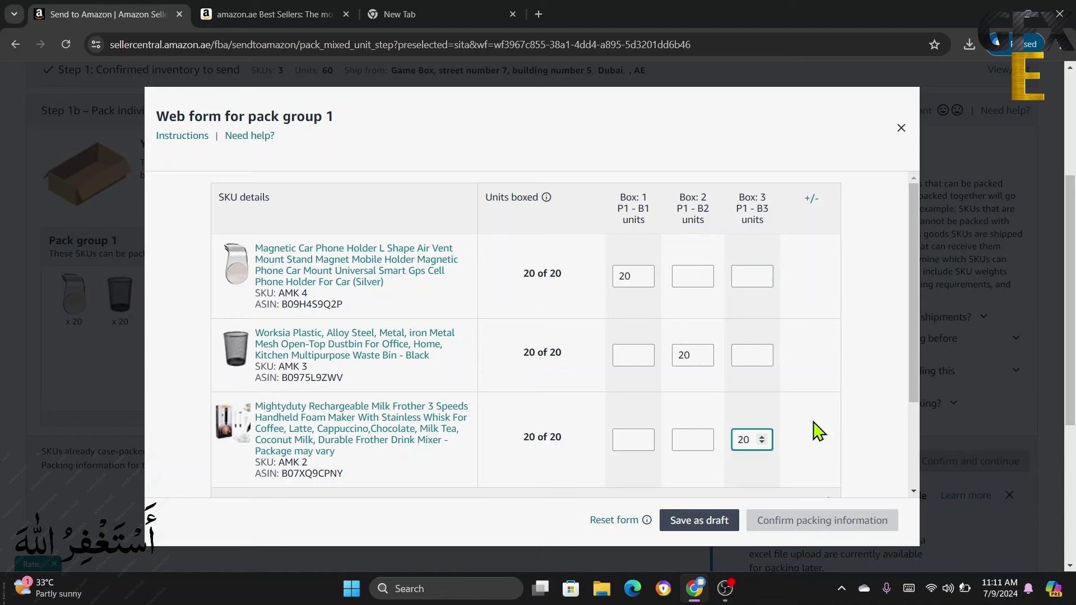
scroll(817, 429, down, 1)
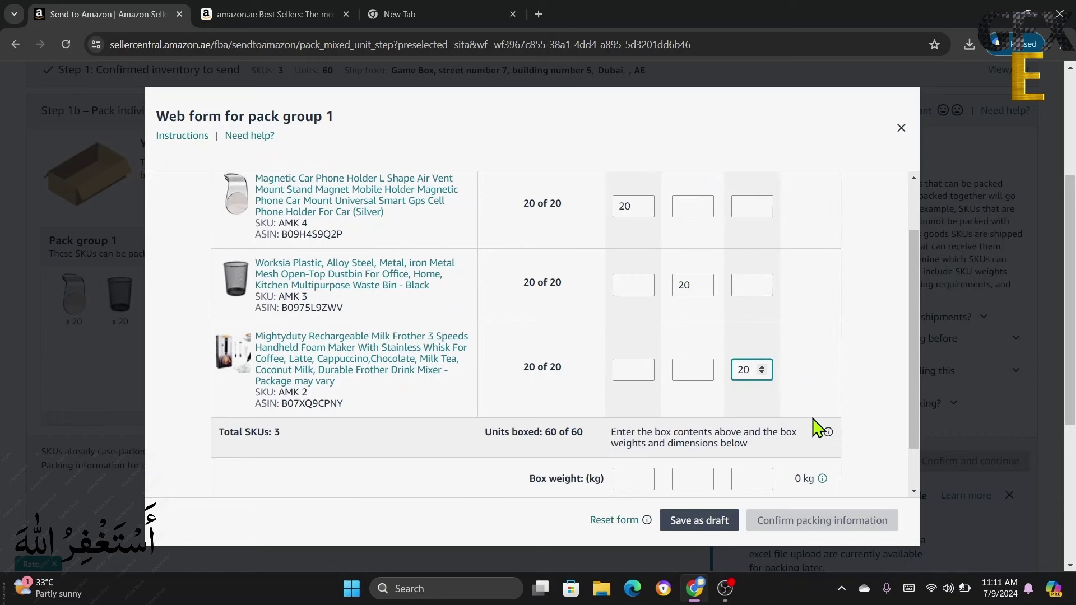
scroll(813, 431, down, 1)
scroll(811, 430, down, 1)
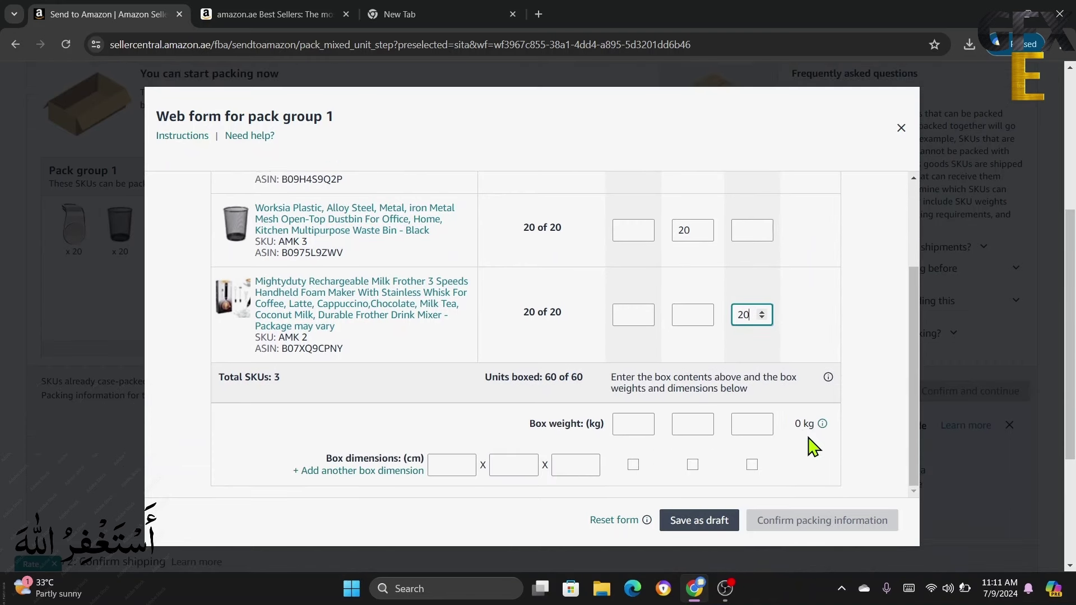
click(623, 424)
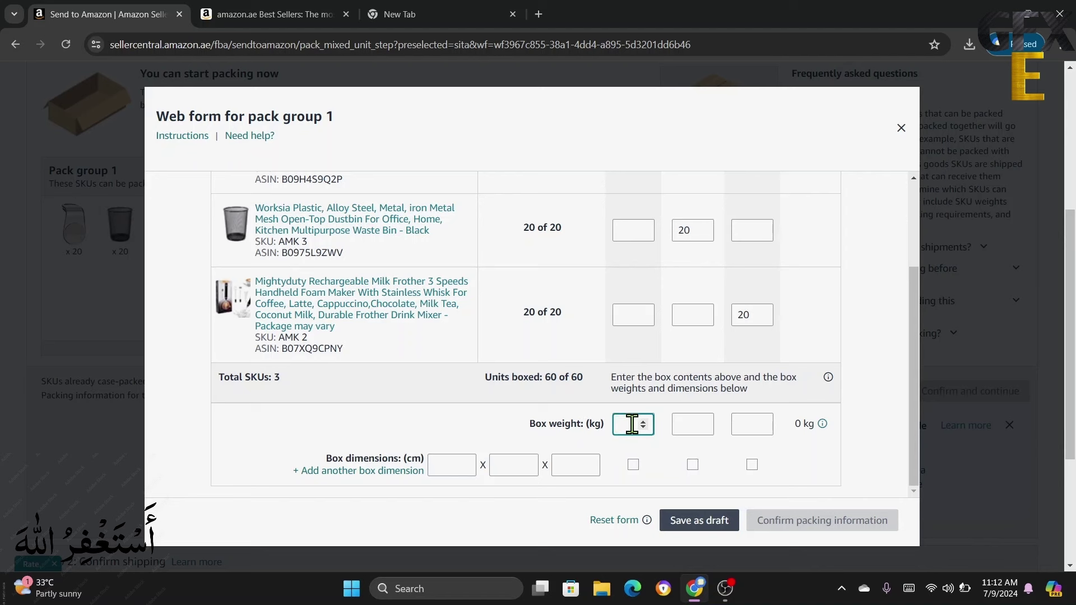
text(4)
click(689, 424)
text(4)
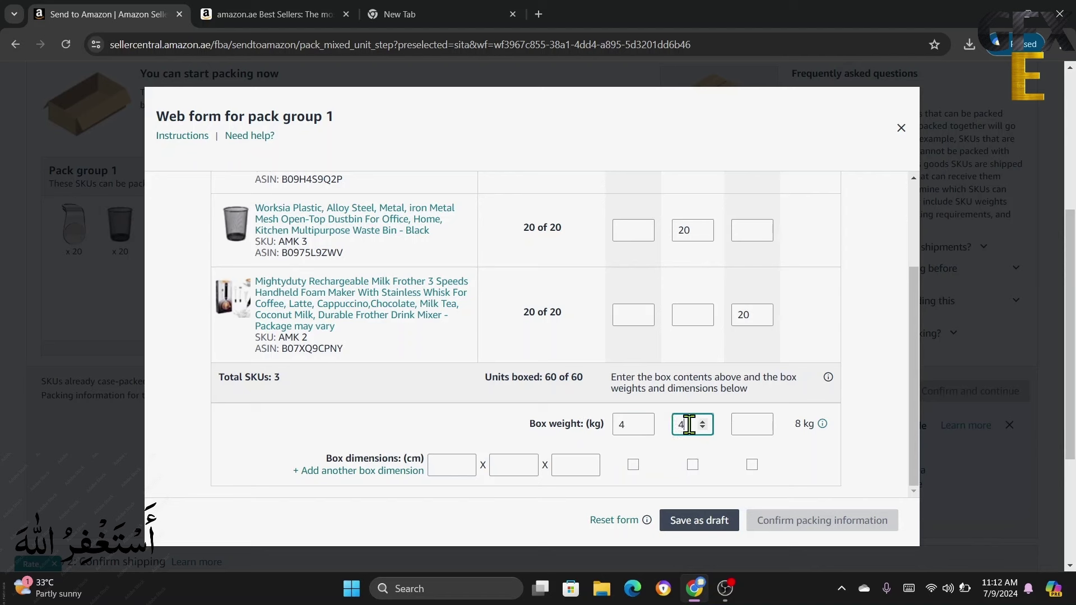
click(749, 425)
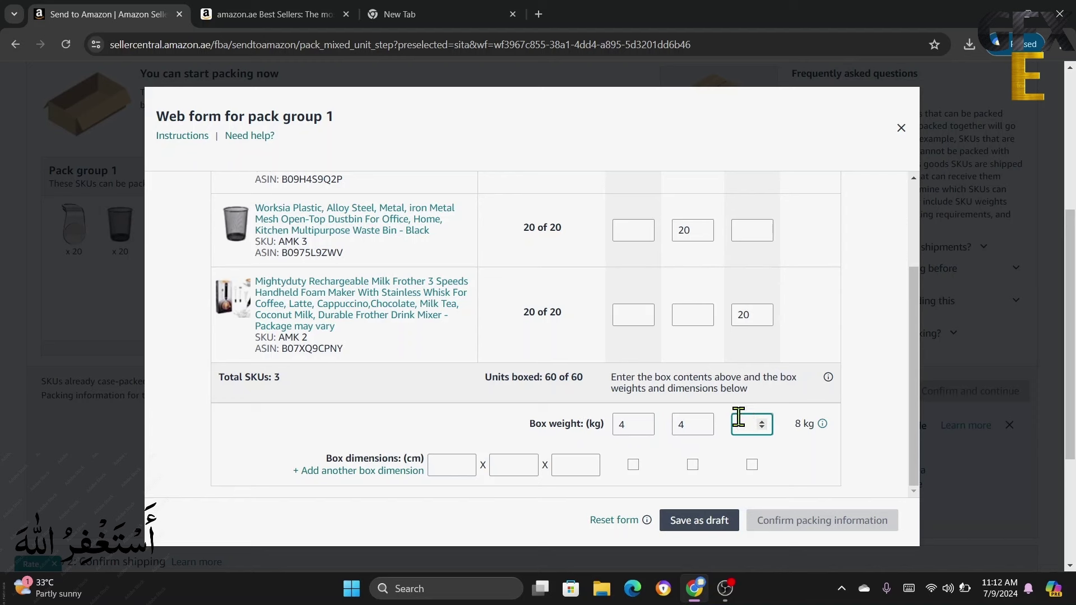
text(4)
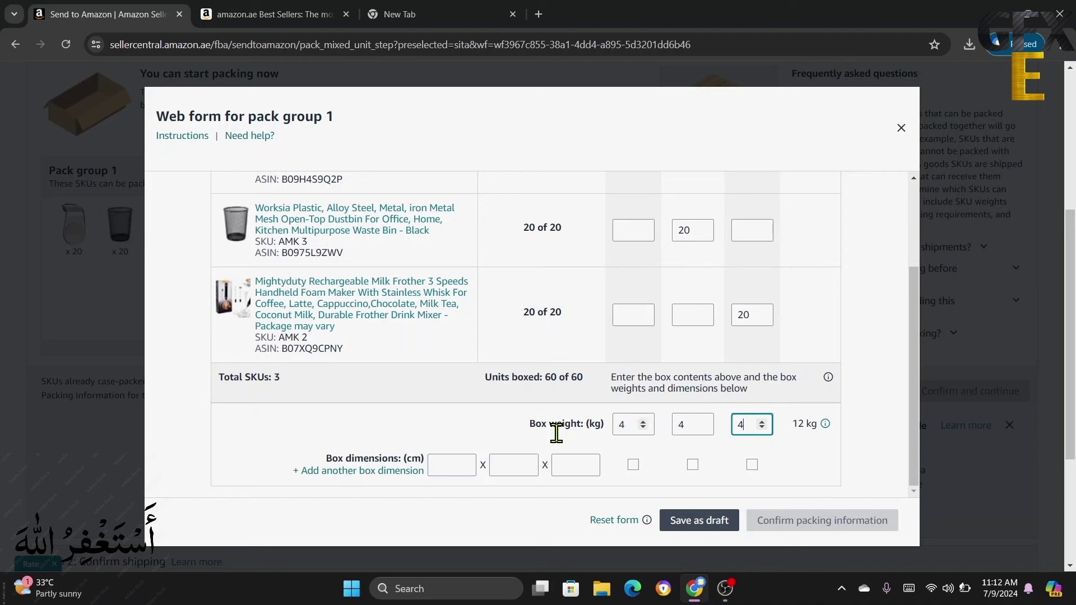
scroll(471, 433, down, 1)
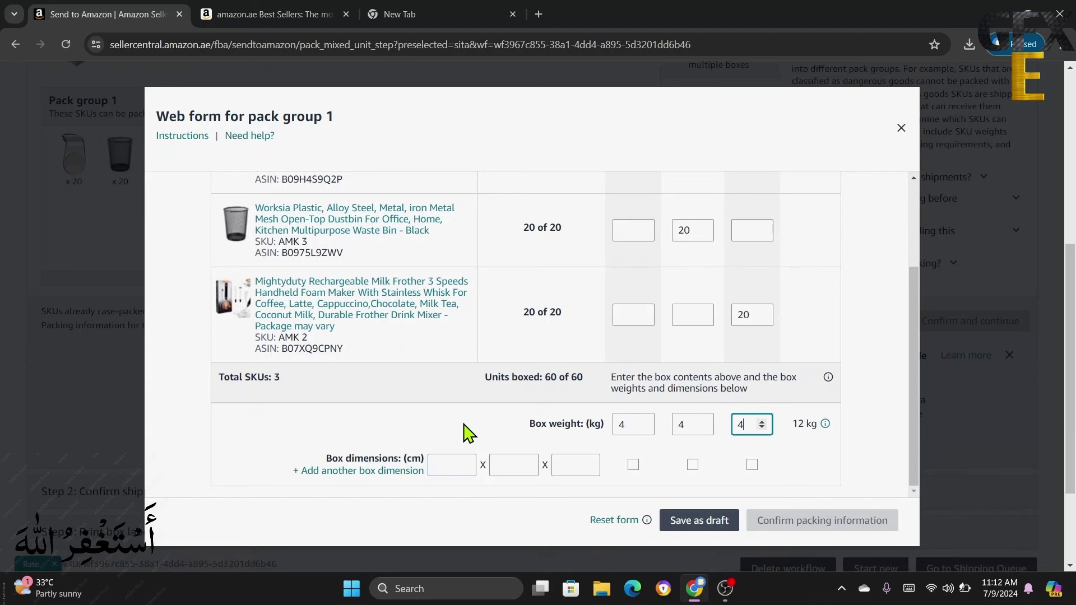
Step: Set the box dimensions for pack group 1 to 40 x 40 x 40 cm and apply them to boxes 1 and 2
click(442, 464)
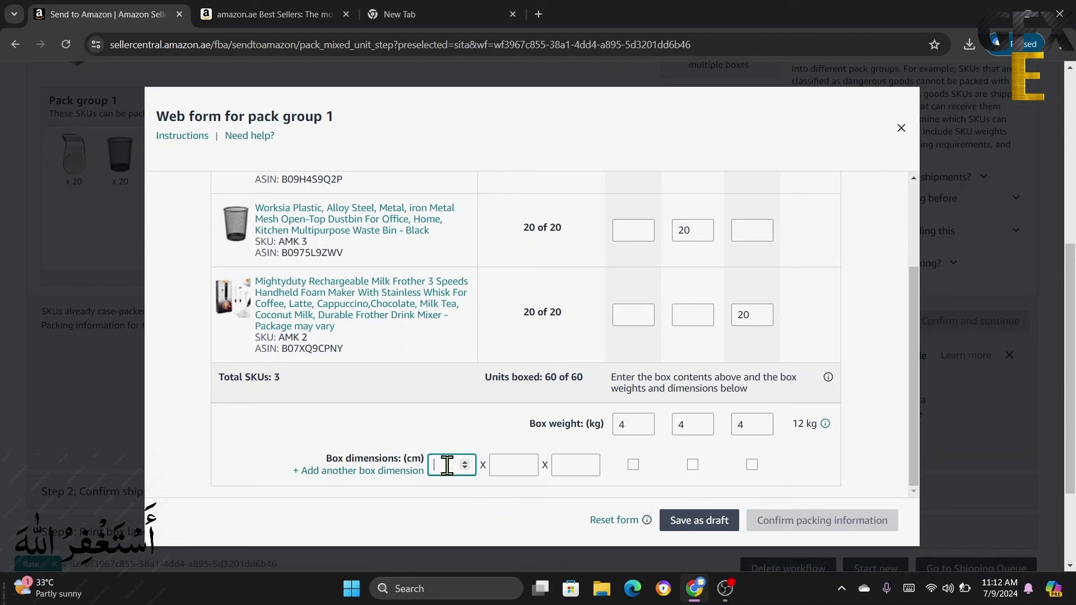
text(40)
click(503, 465)
text(40)
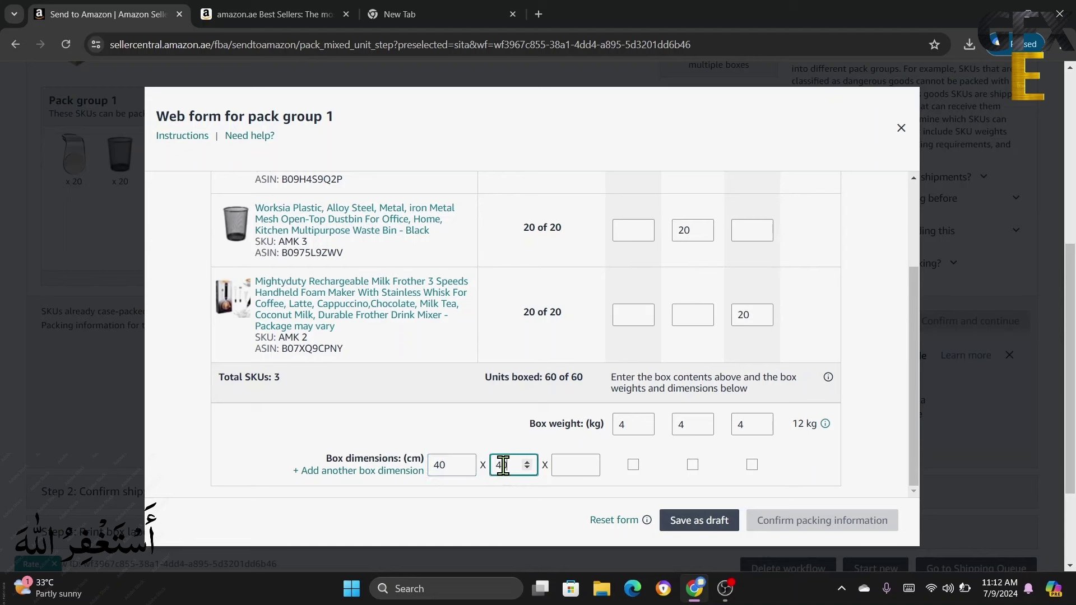
click(575, 467)
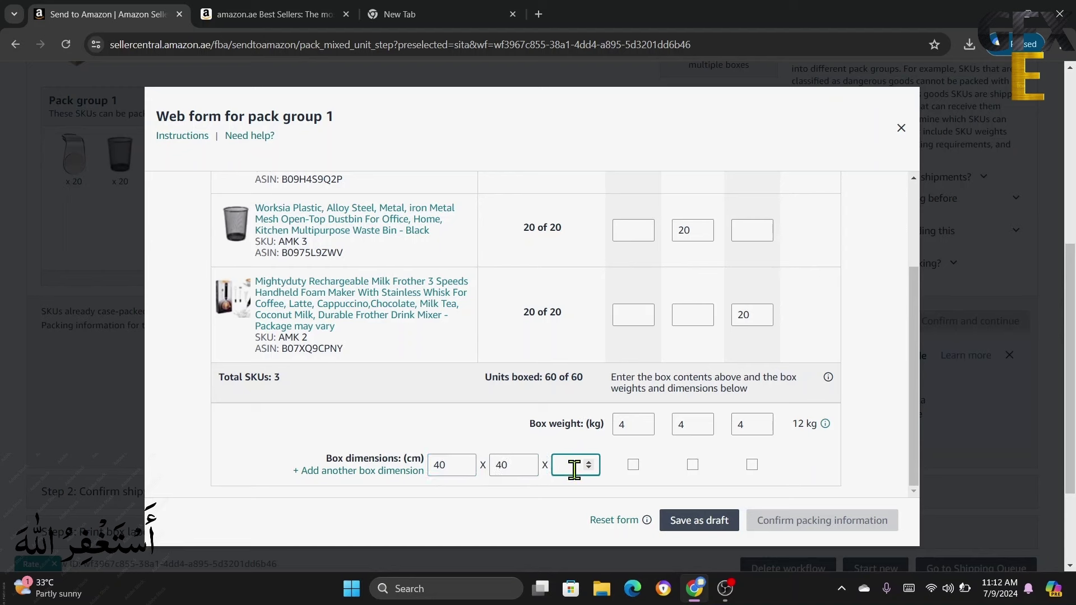
text(40)
click(634, 465)
click(693, 466)
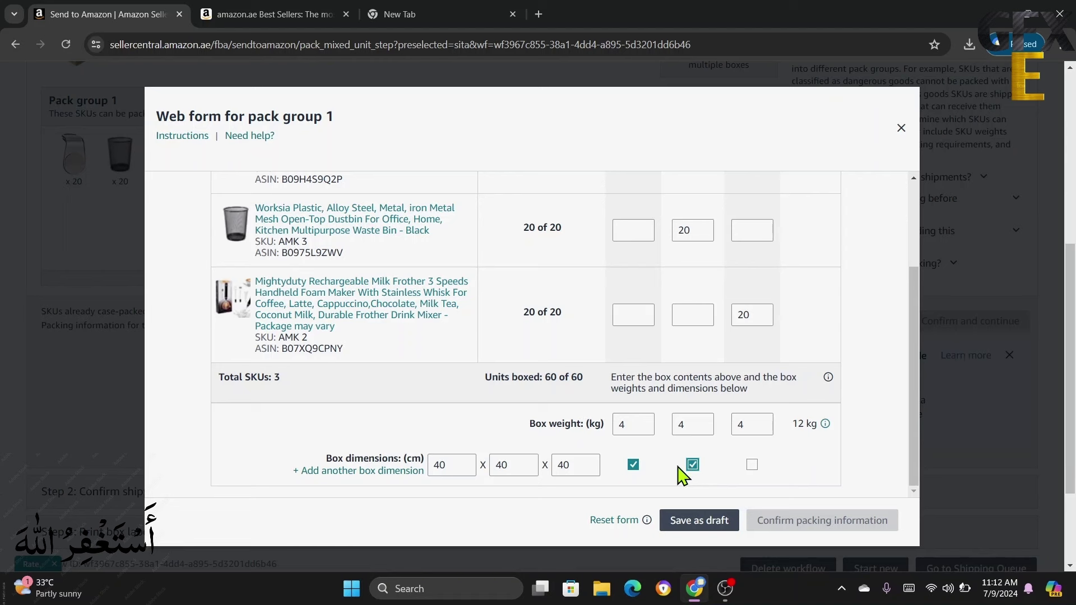
Step: Add a second box dimension entry and clear the third value of the first entry
click(374, 471)
scroll(374, 473, down, 1)
scroll(378, 477, down, 1)
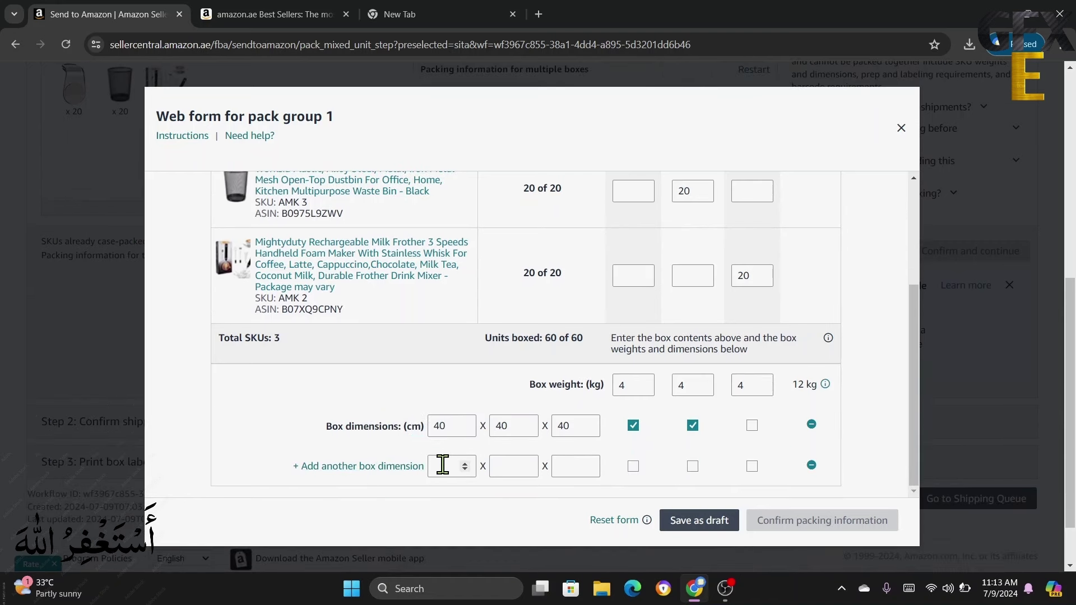
click(575, 430)
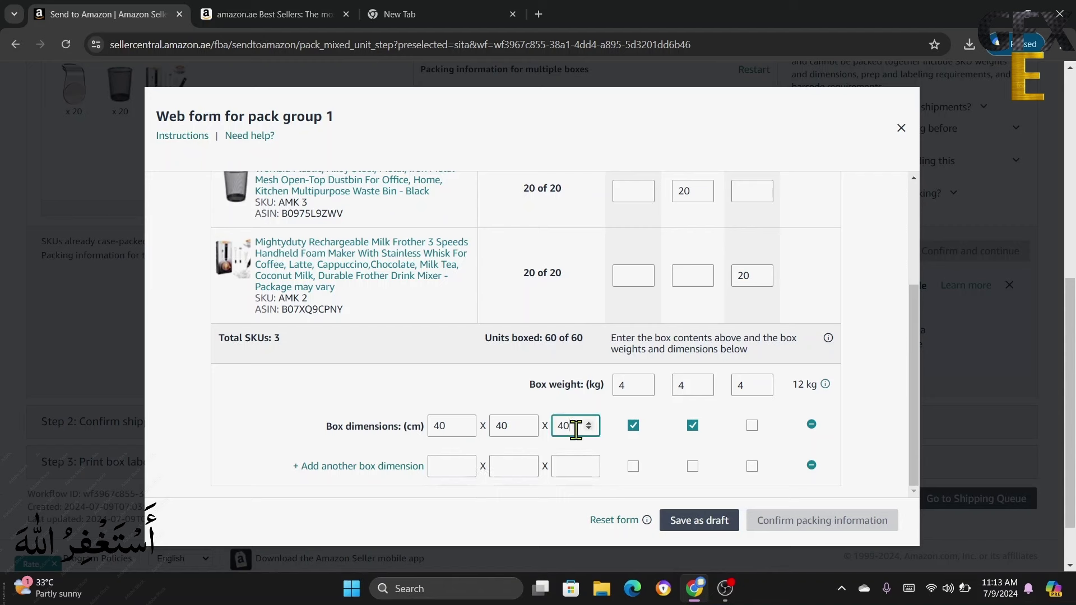
key(BackSpace)
key(BackSpace)
Step: Set the second box dimension to 30 x 30 x 30 cm and apply it to box 3
click(449, 467)
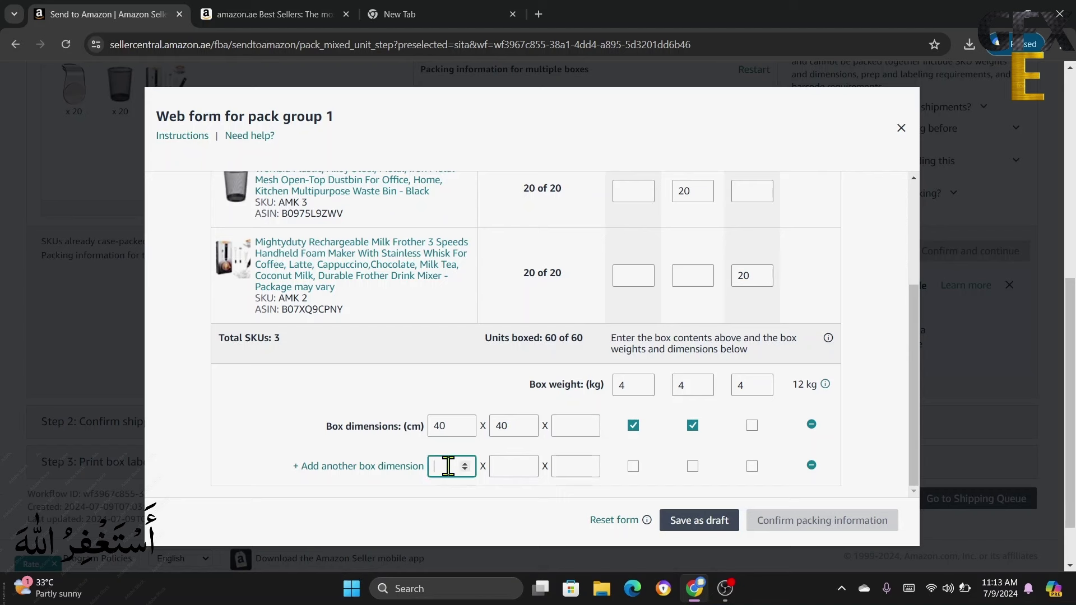
text(30)
click(504, 467)
text(3)
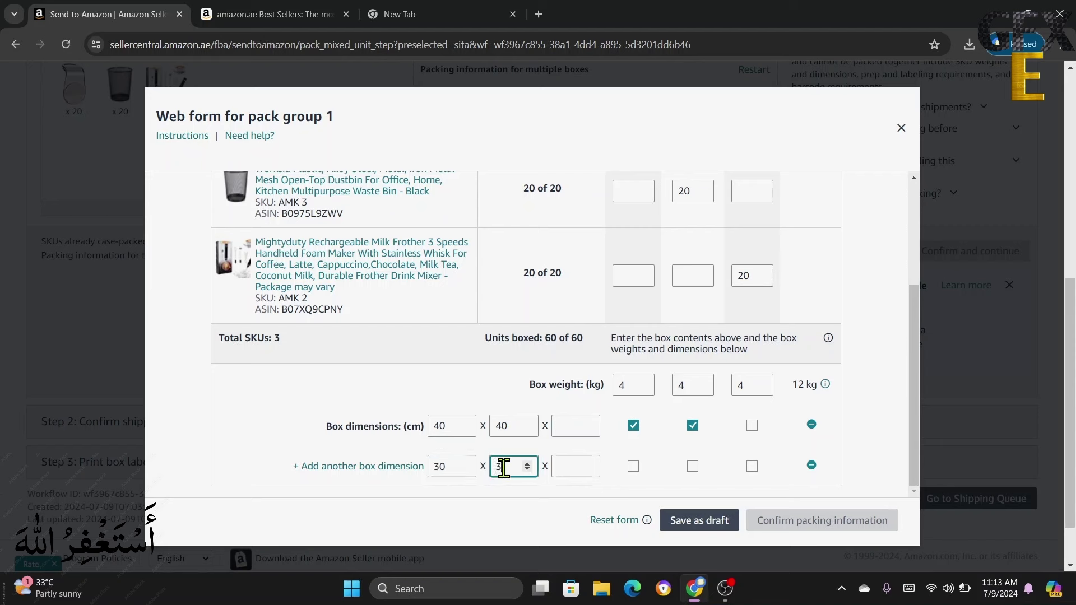
text(0)
click(569, 467)
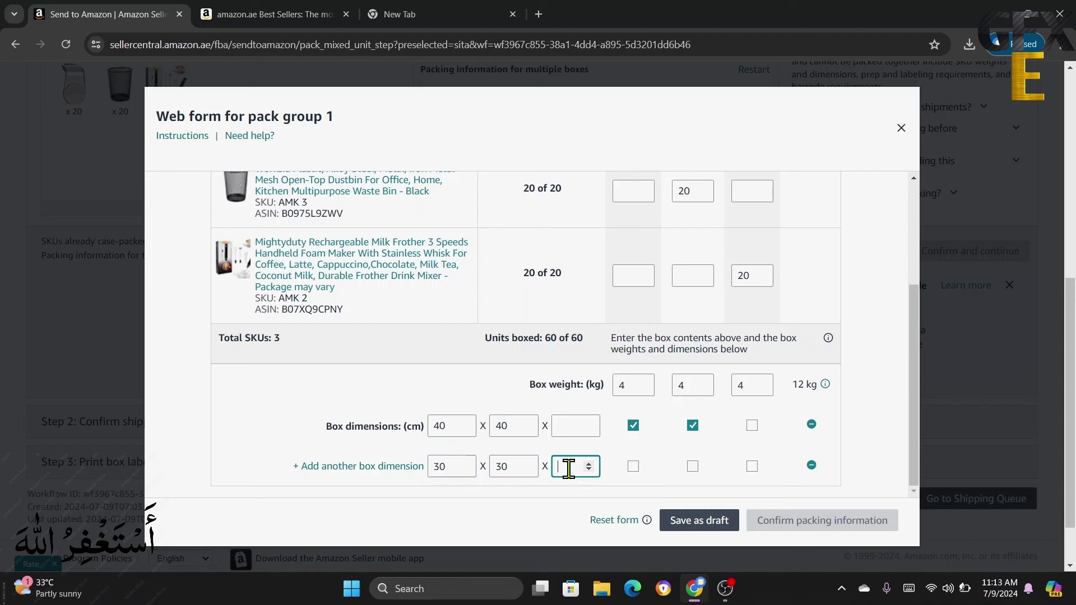
text(30)
click(752, 466)
scroll(819, 314, up, 5)
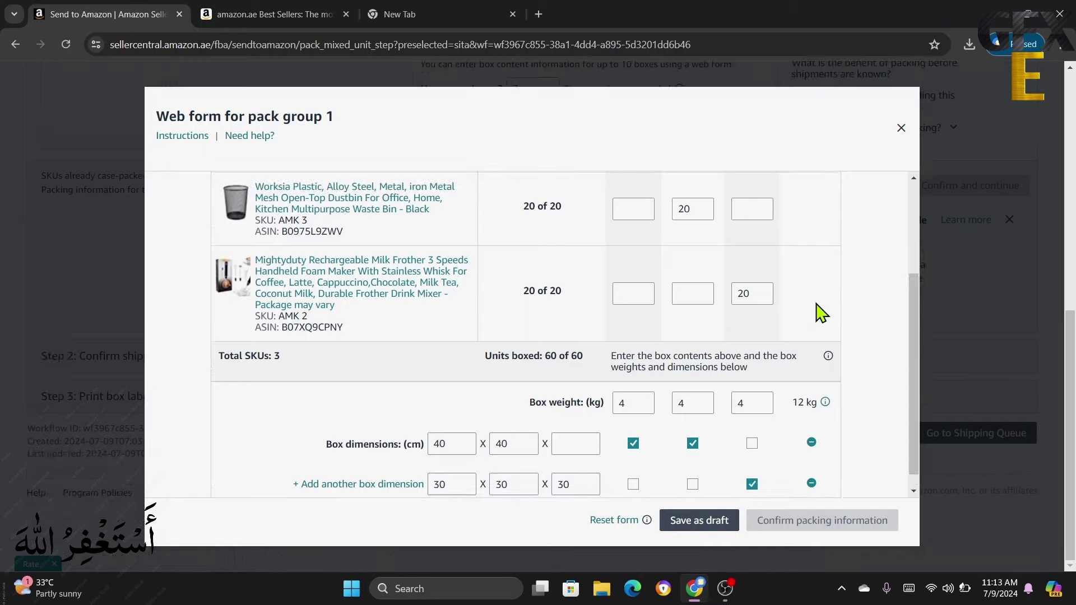
scroll(819, 313, down, 8)
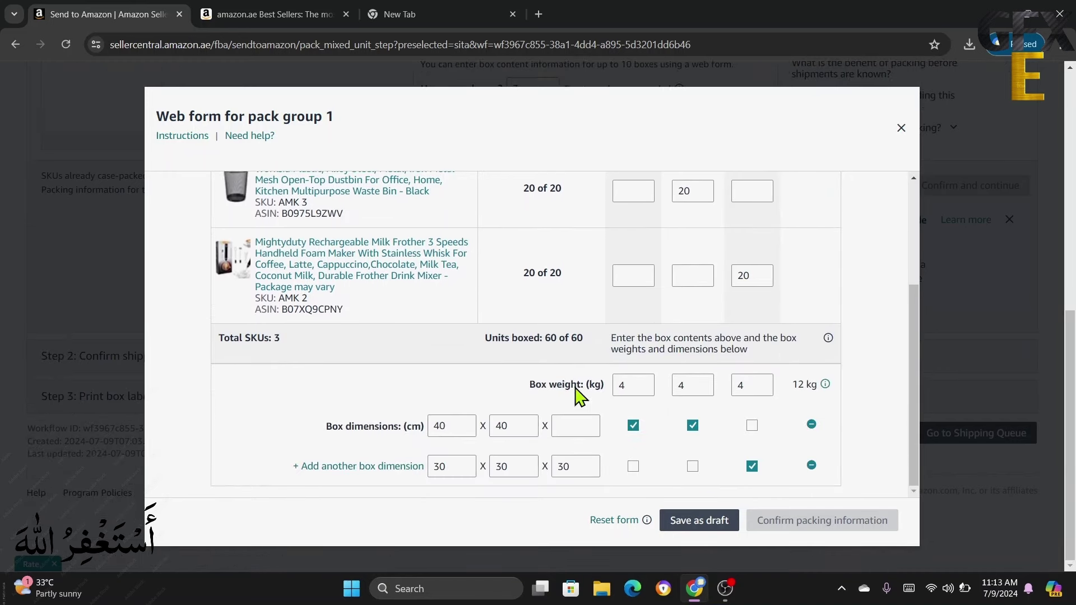
Step: Set the first box dimension's third value to 40 cm and confirm the packing information with boxes 1 and 2 assigned to it
click(569, 428)
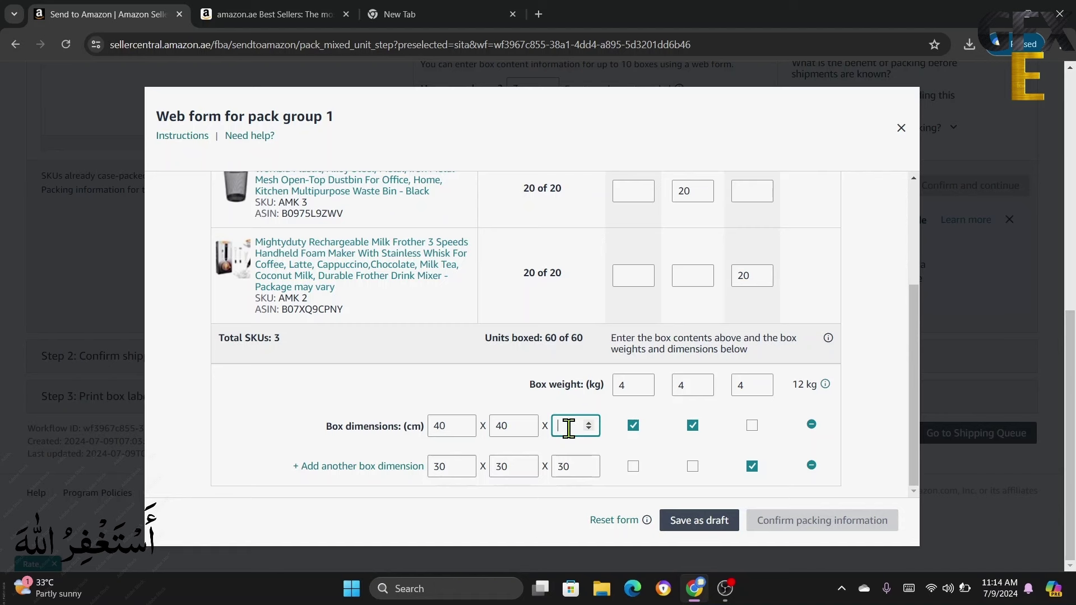
text(40)
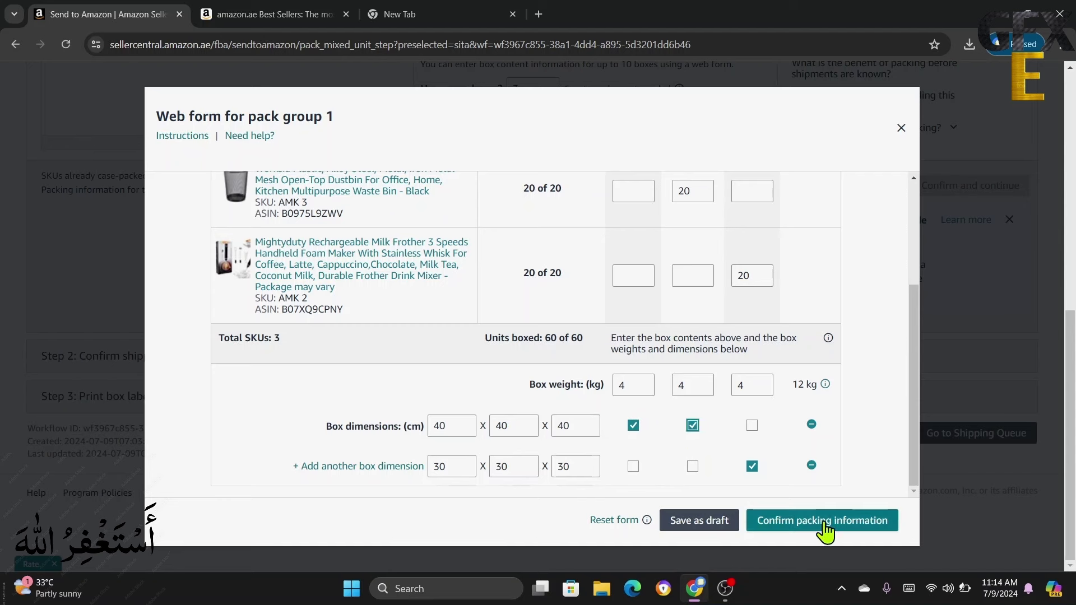
click(693, 426)
click(693, 426)
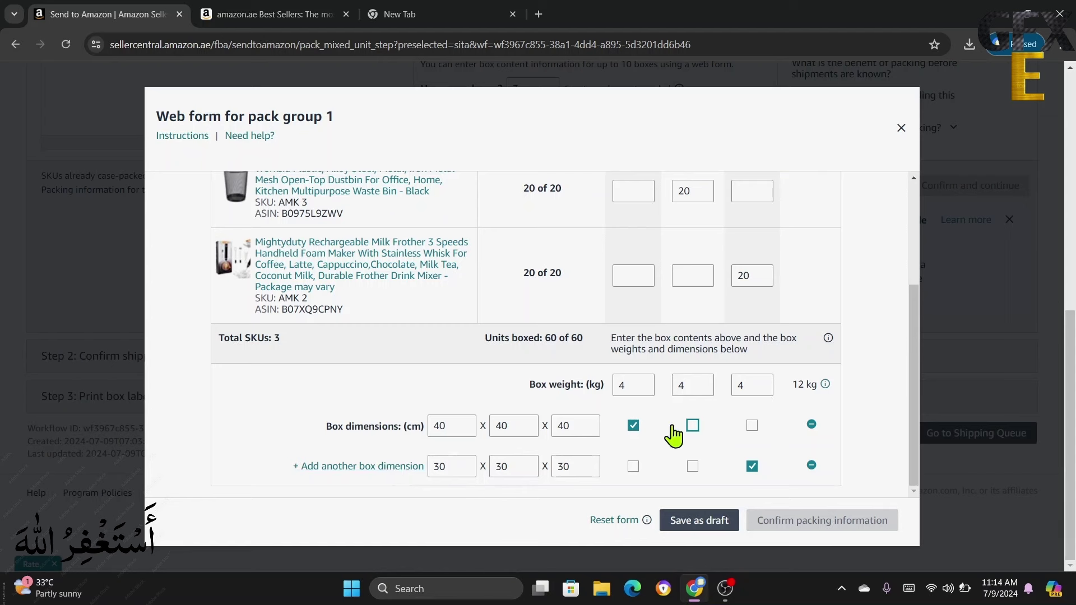
click(693, 427)
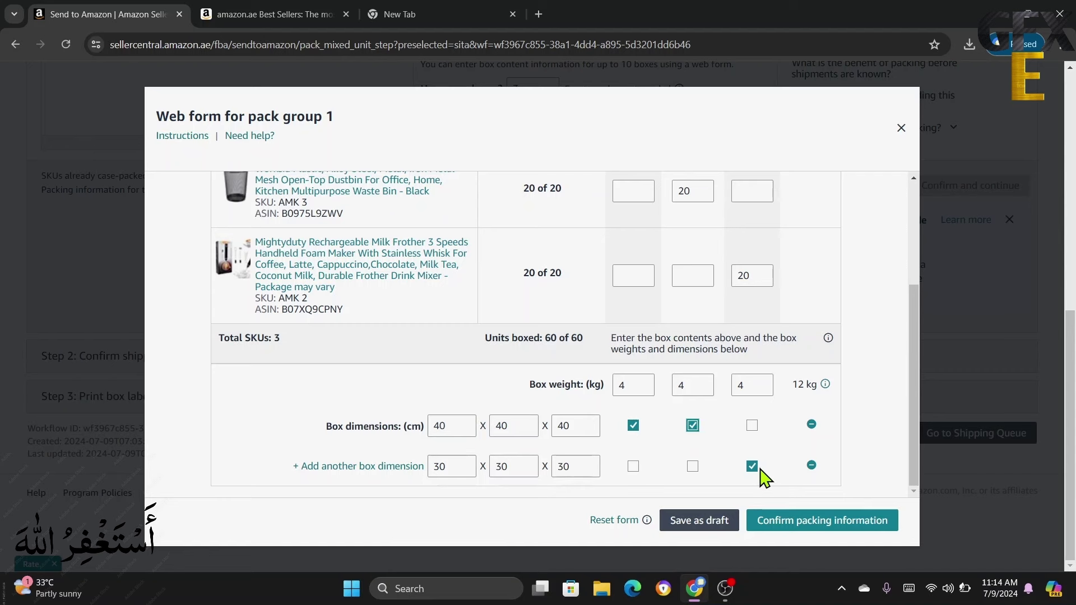
click(824, 524)
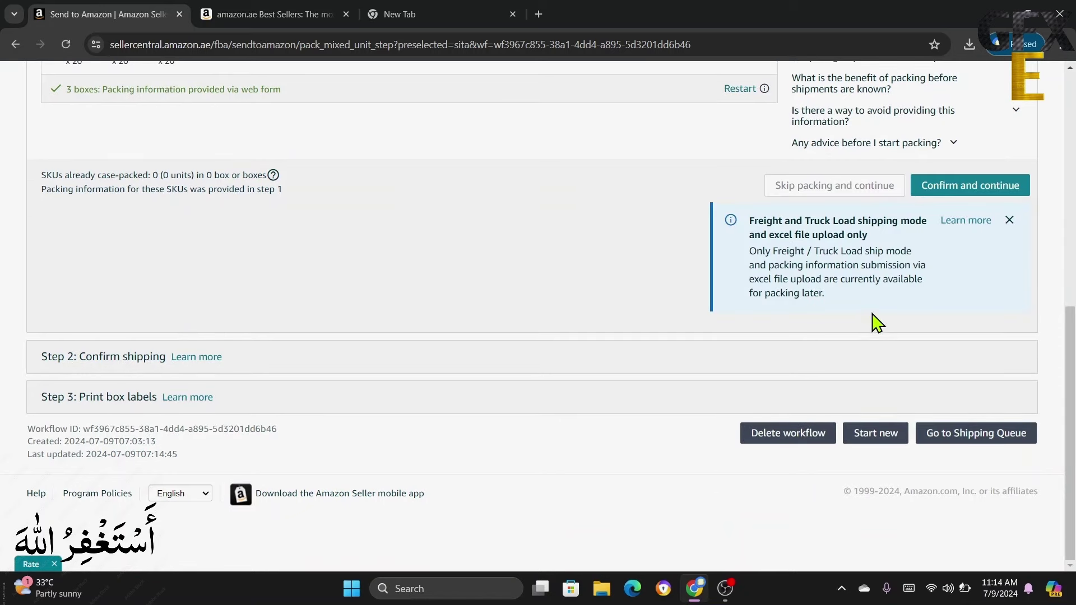
Step: Check the packed contents of pack group 1, confirm them and continue to the shipping step
scroll(781, 320, up, 6)
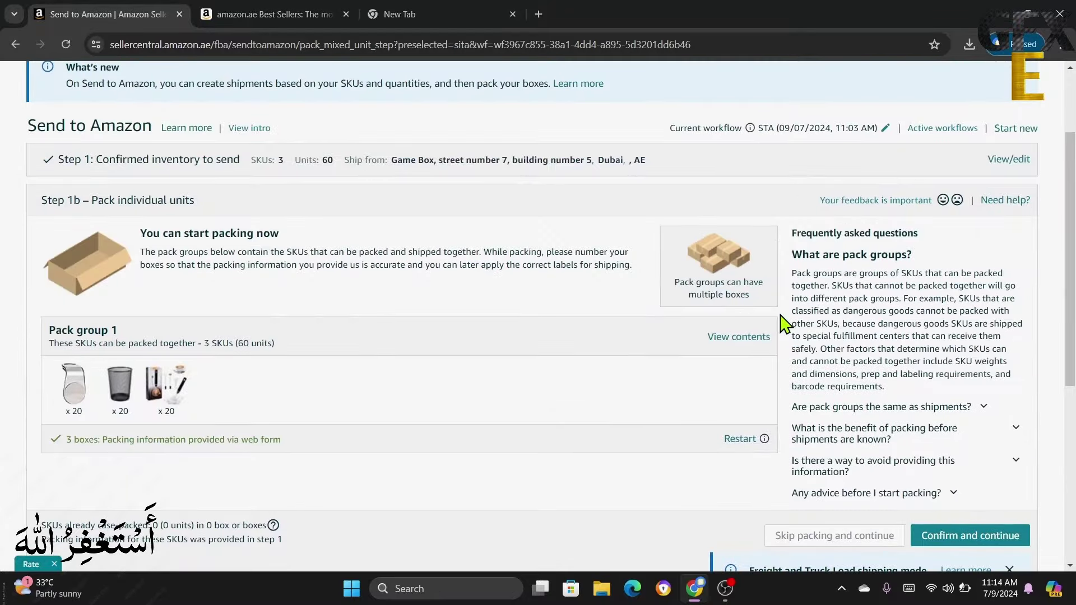
scroll(622, 365, down, 3)
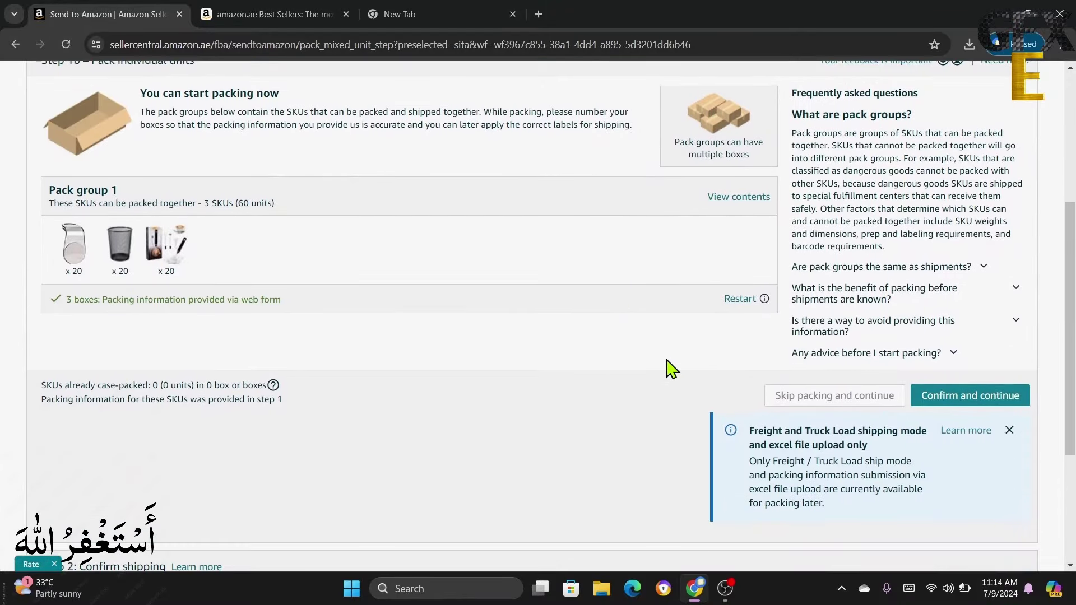
click(952, 396)
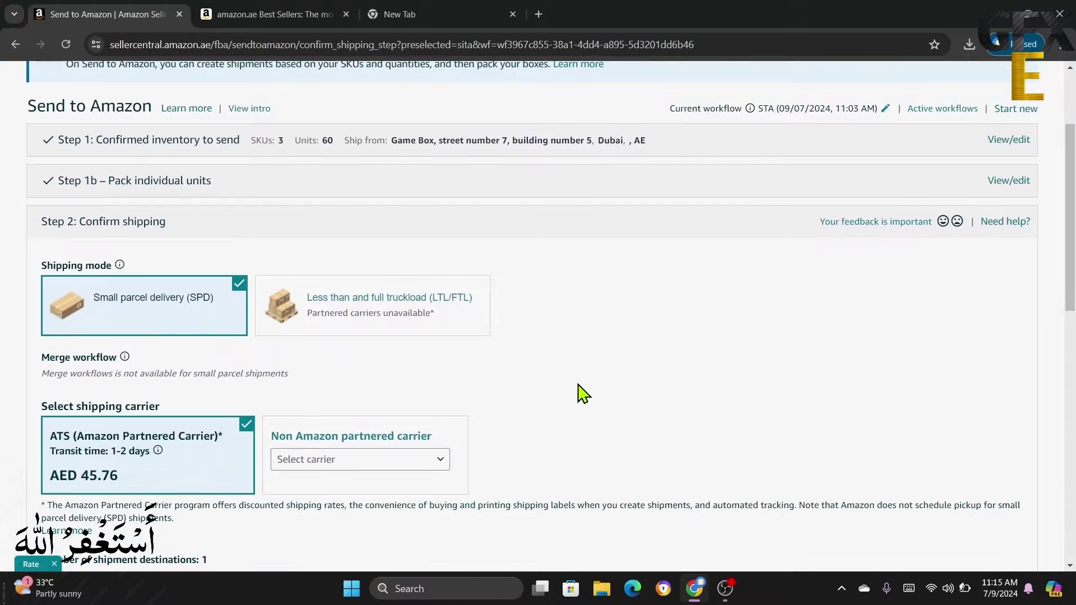
Step: Examine the shipping mode, the partnered and non-partnered carrier options, the transit time explanation and the shipment contents
scroll(595, 382, down, 1)
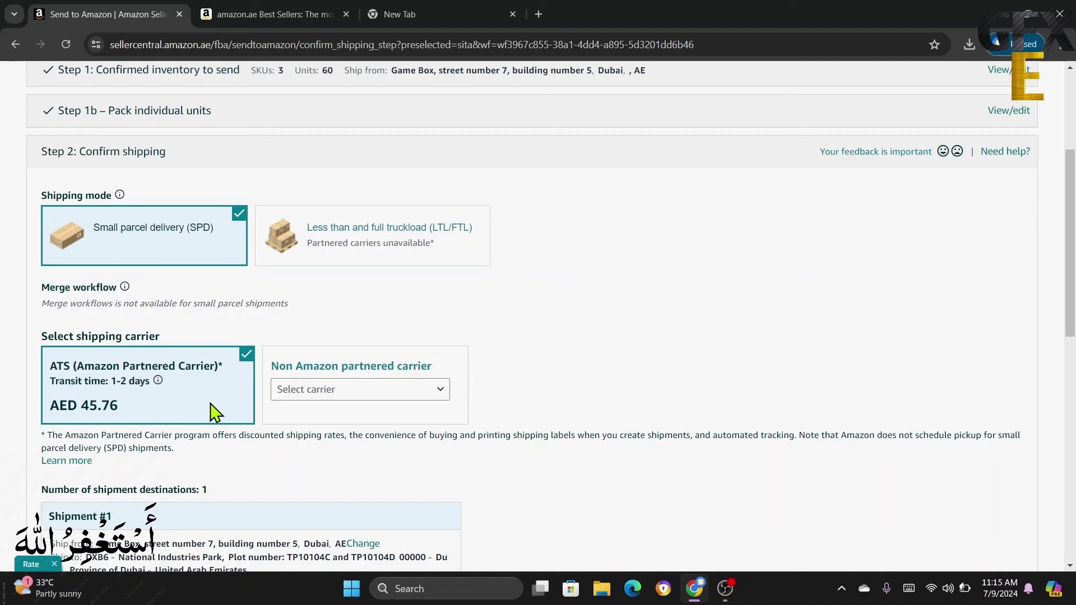
click(351, 398)
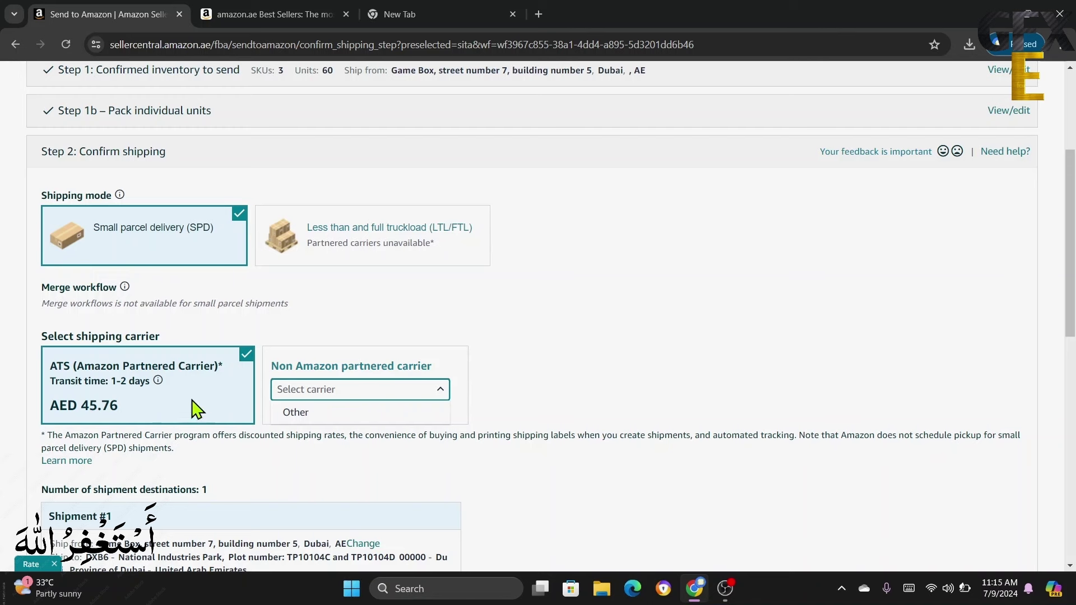
click(537, 392)
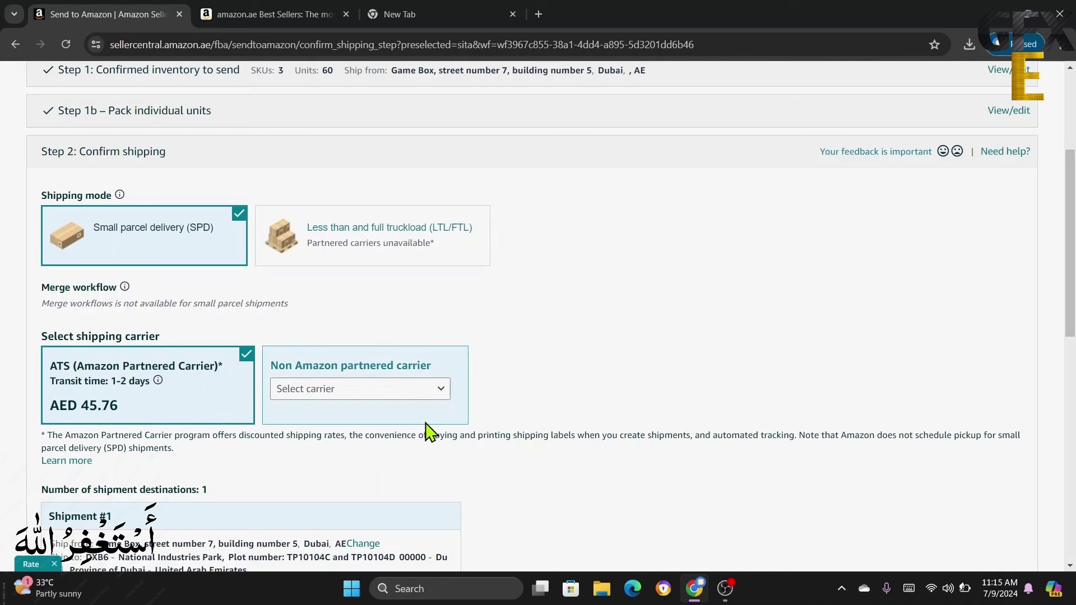
scroll(437, 356, down, 3)
scroll(541, 397, up, 4)
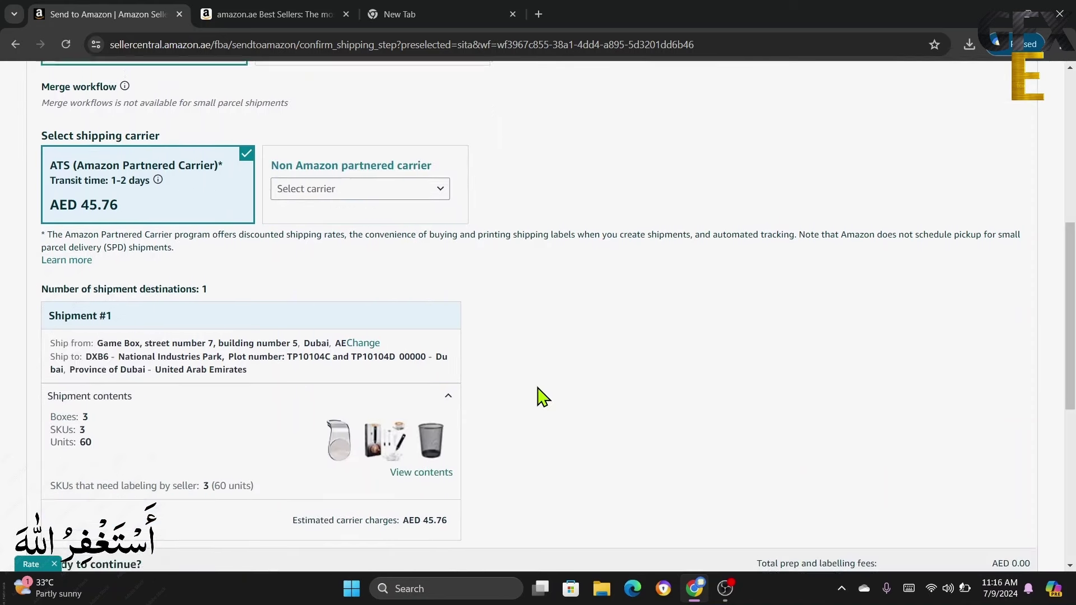
scroll(541, 397, down, 2)
scroll(541, 397, up, 3)
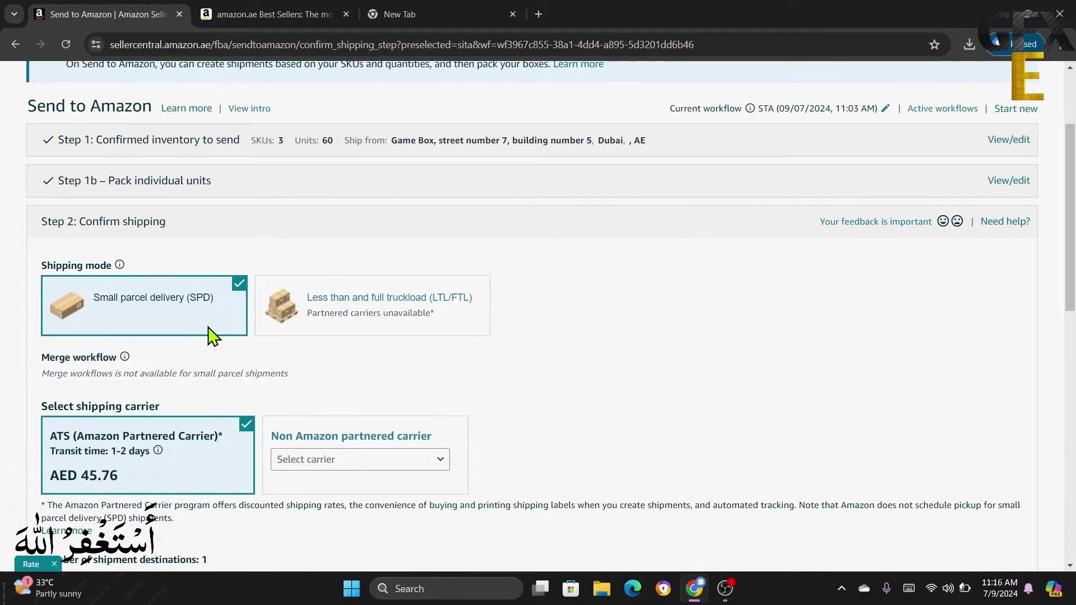
scroll(284, 355, down, 1)
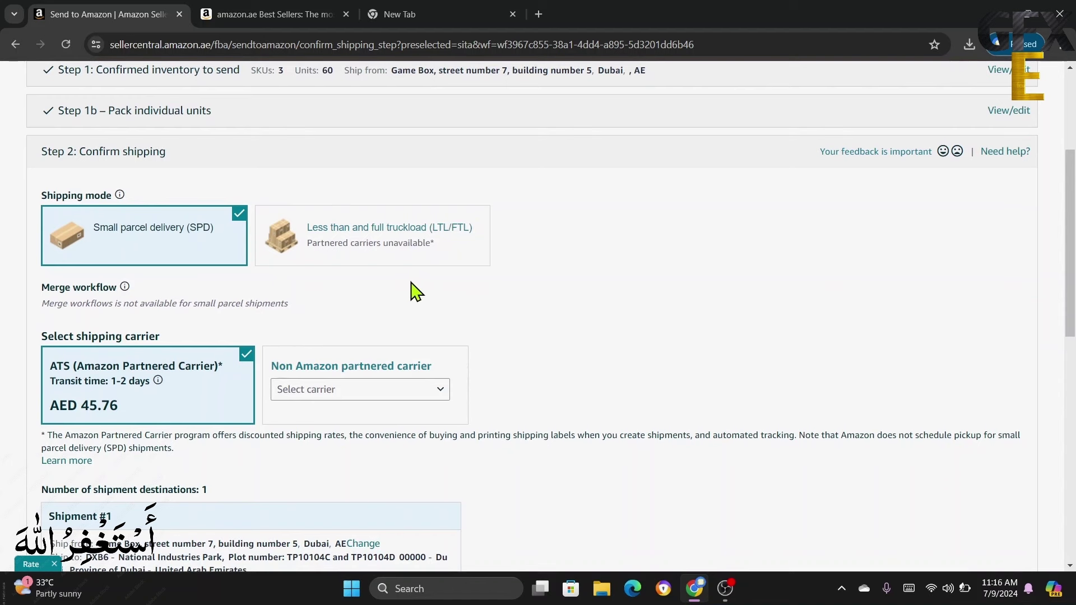
scroll(367, 296, down, 1)
mouse_move(183, 324)
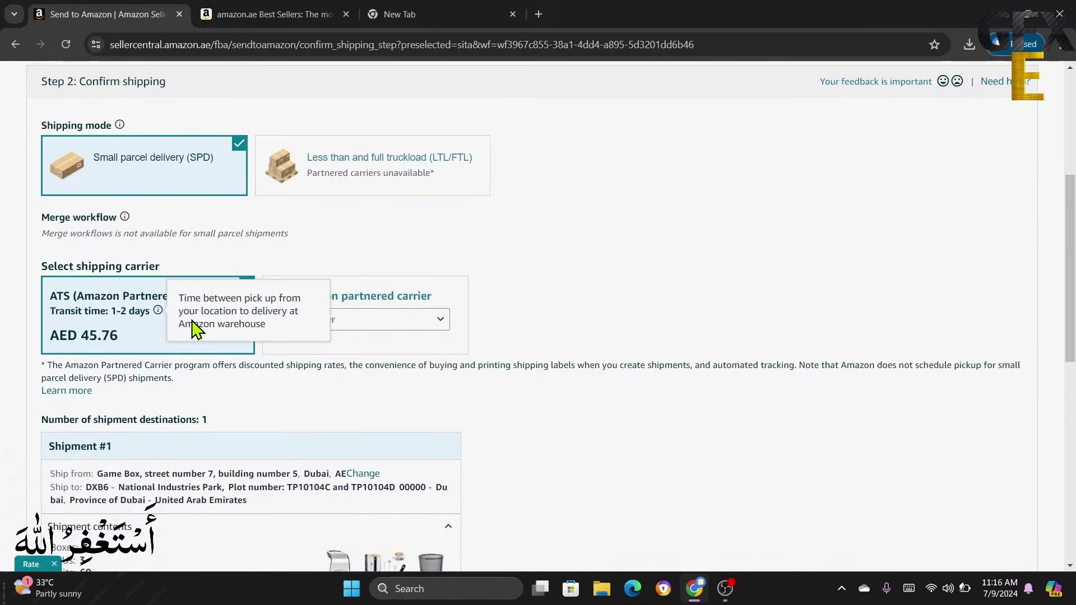
scroll(188, 326, down, 2)
scroll(513, 308, down, 4)
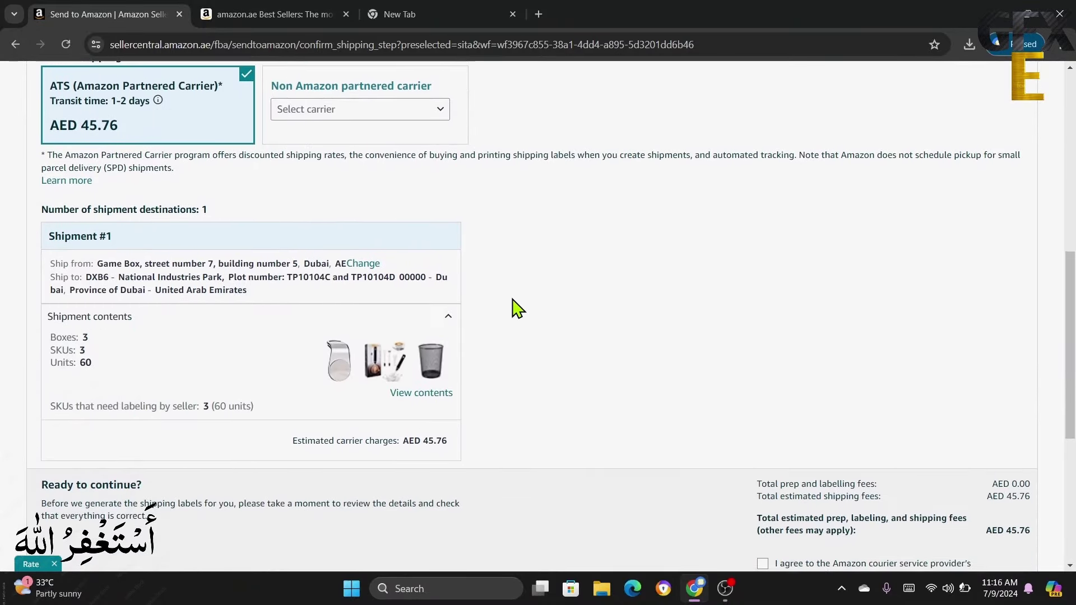
Step: Agree to the Amazon courier service provider's terms, then accept the charges and confirm shipping
scroll(529, 311, down, 1)
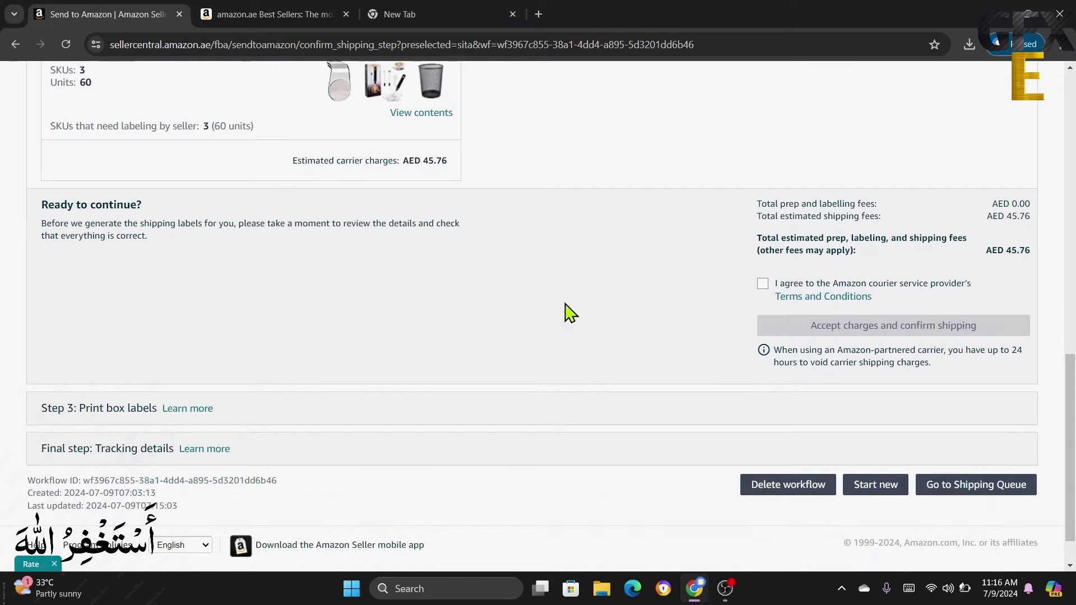
click(764, 284)
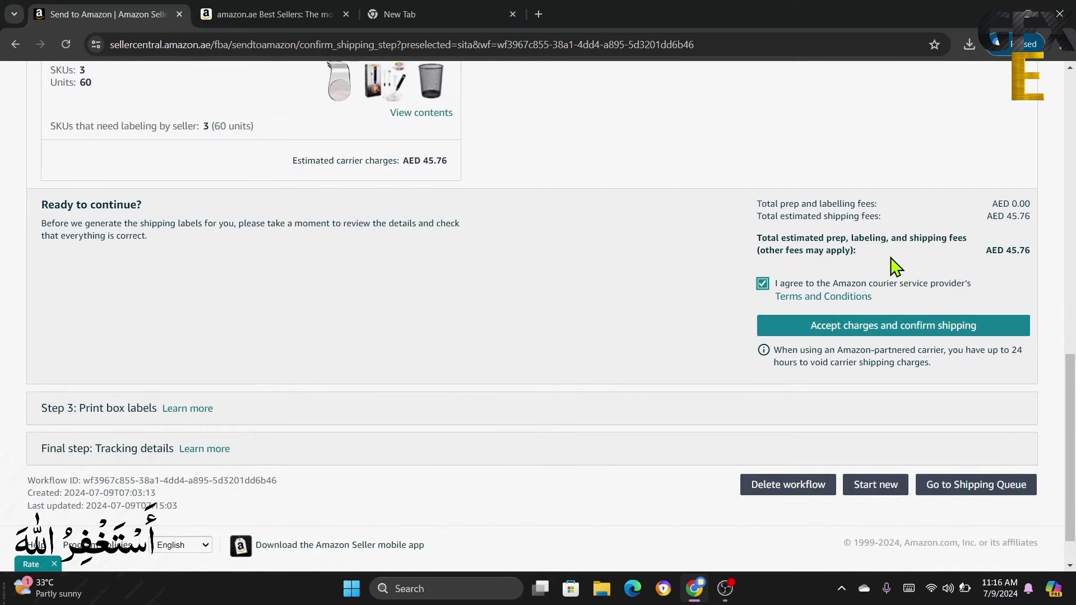
click(893, 332)
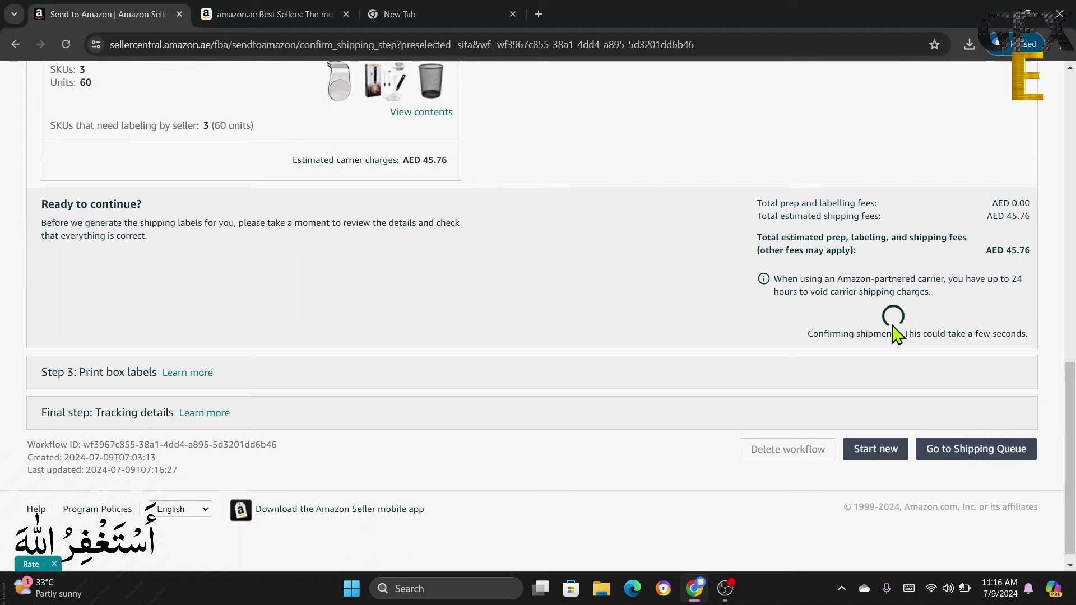
scroll(524, 348, up, 6)
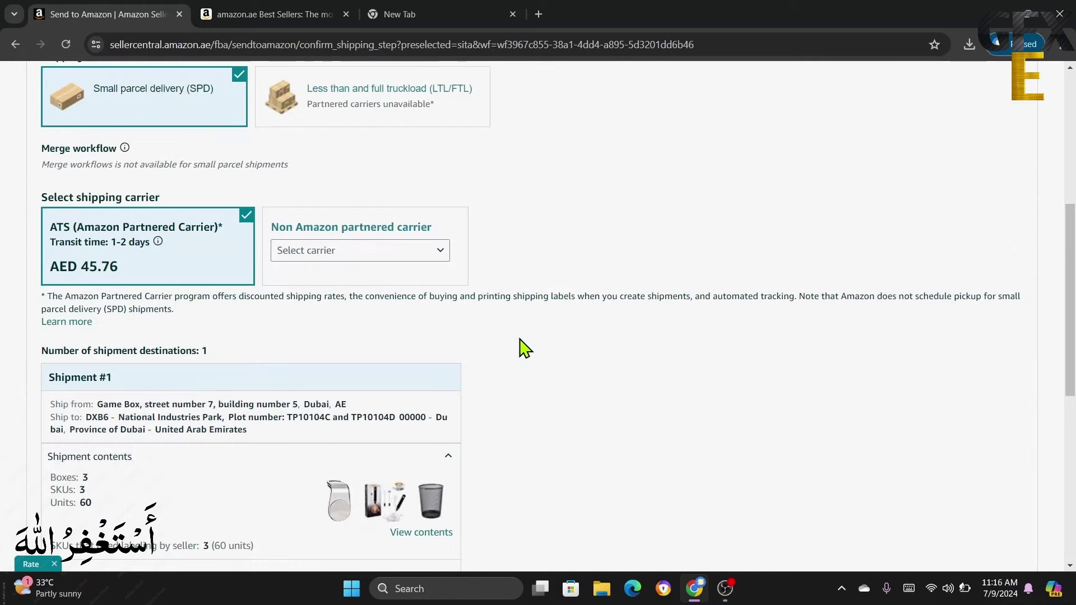
scroll(524, 347, down, 4)
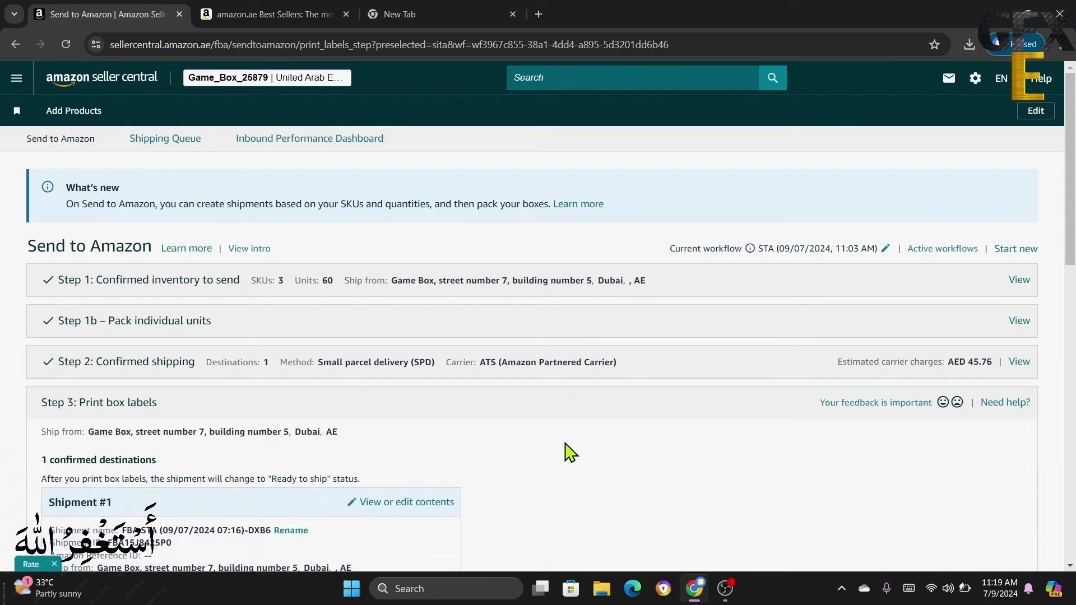
Step: Review shipment #1's destination, carrier, pickup contact and box label printing details in the print box labels step
scroll(567, 452, down, 3)
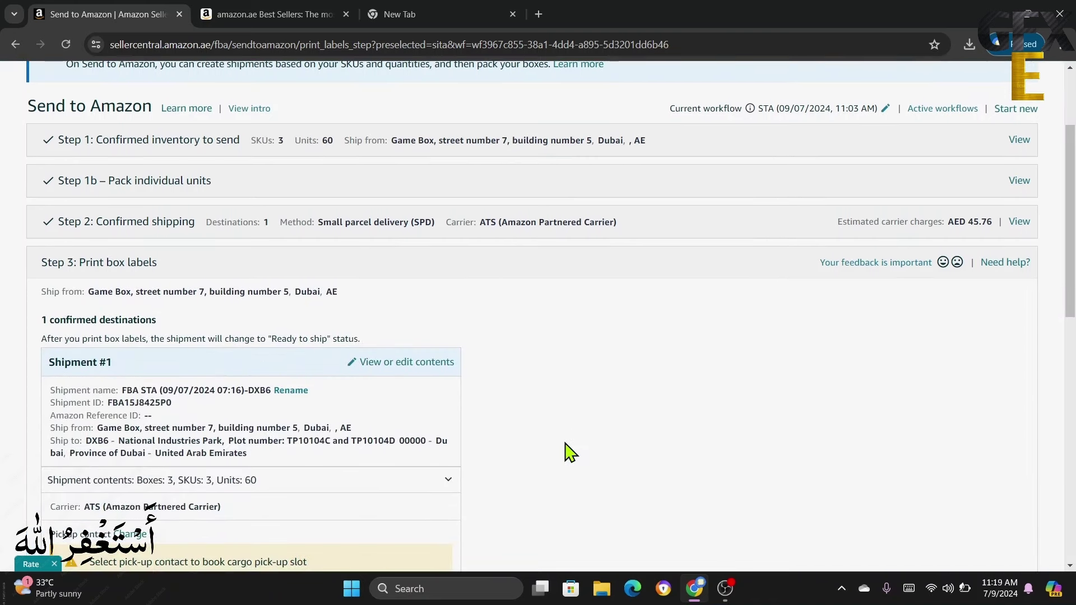
scroll(567, 452, down, 3)
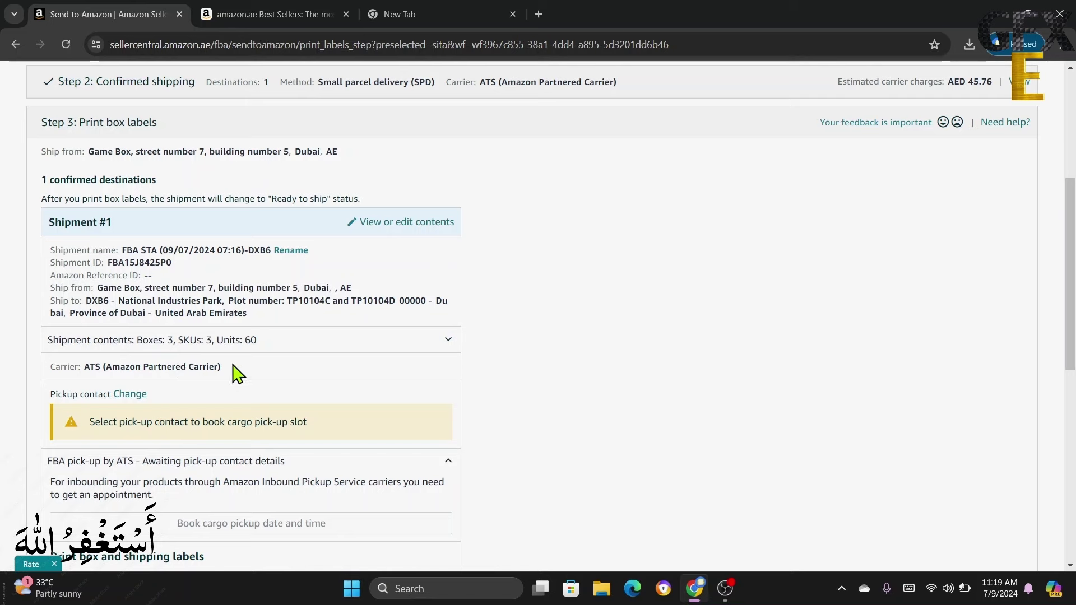
scroll(303, 356, down, 2)
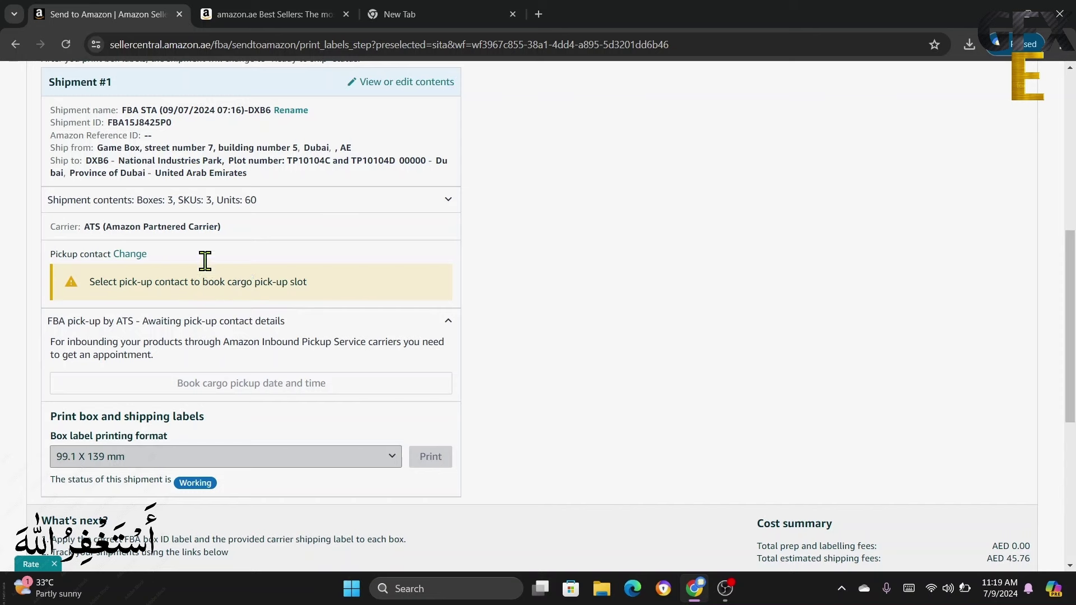
Step: Add a pickup contact with full name, phone number and email address, save it and select it for shipment #1
click(134, 258)
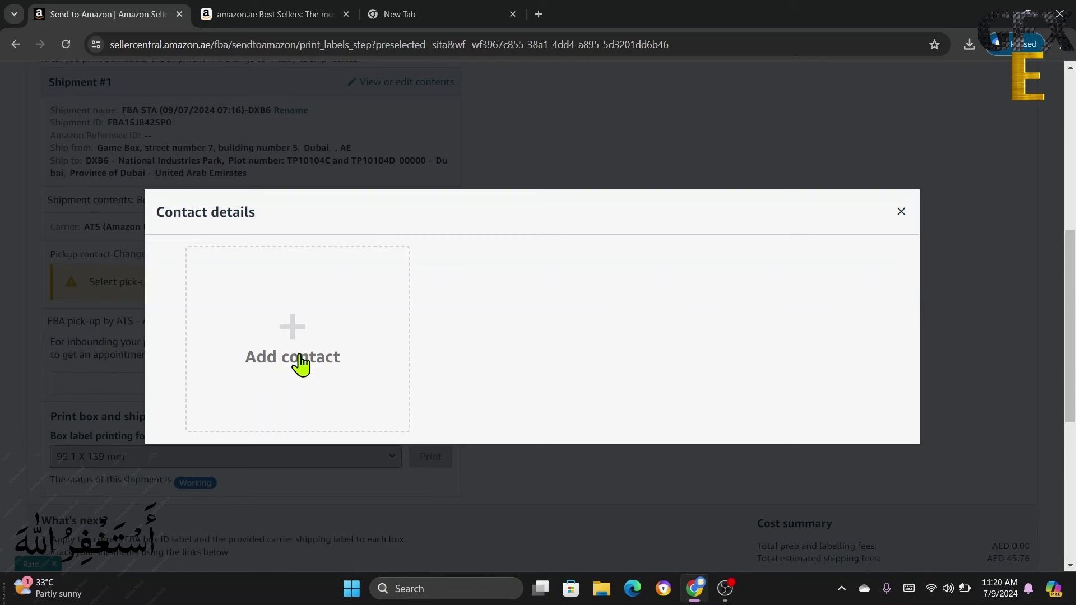
click(299, 351)
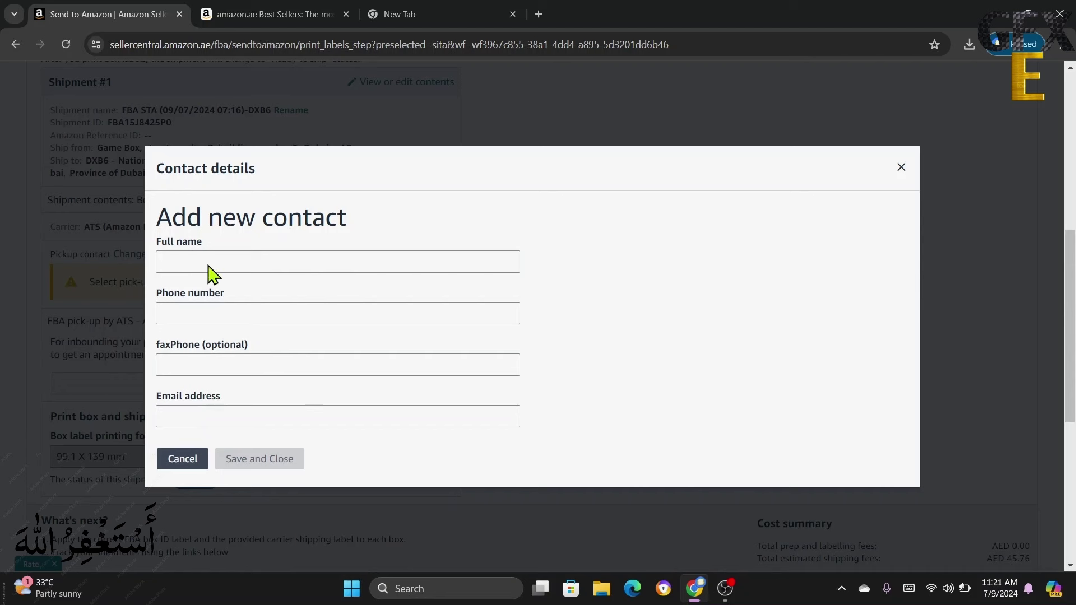
click(268, 457)
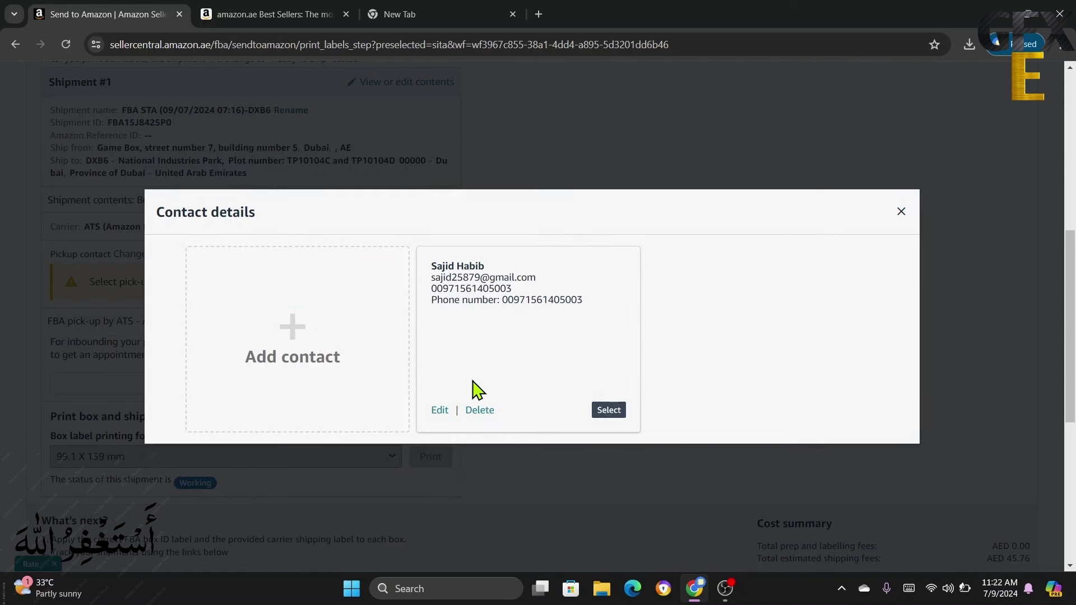
click(609, 412)
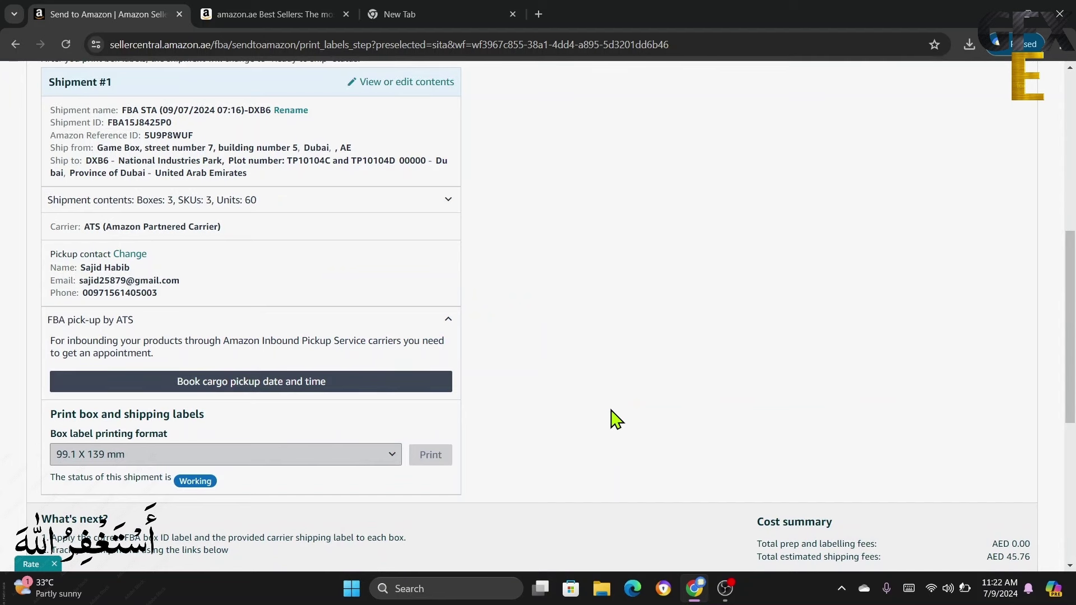
Step: Book the cargo pickup for 10 Jul 2024, 10:00 AM - 04:00 PM GST, agreeing to the partnered carrier terms and accepting the charges
click(273, 387)
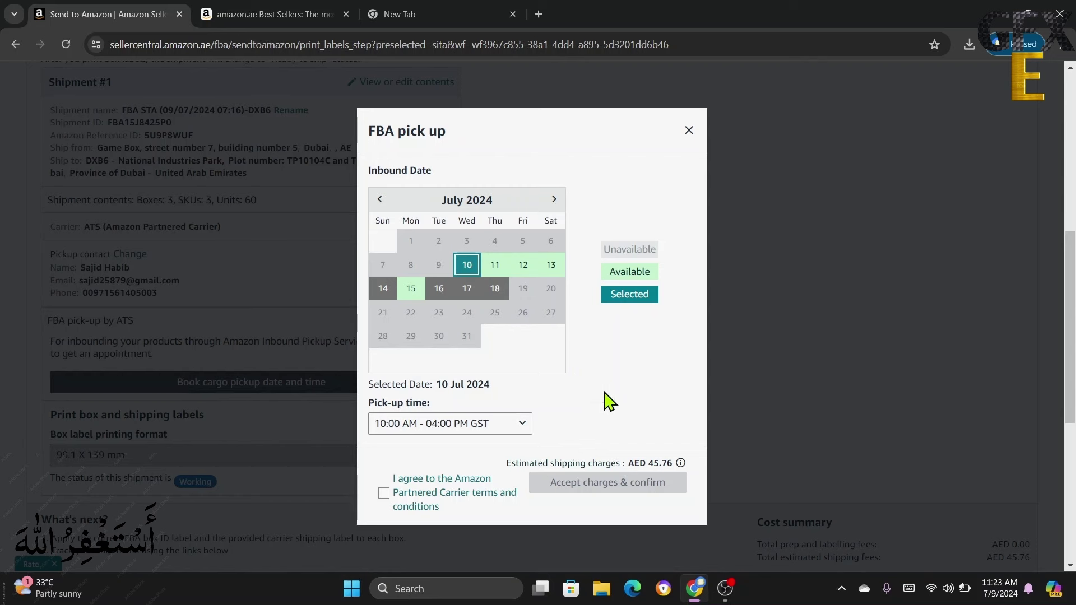
scroll(561, 411, down, 1)
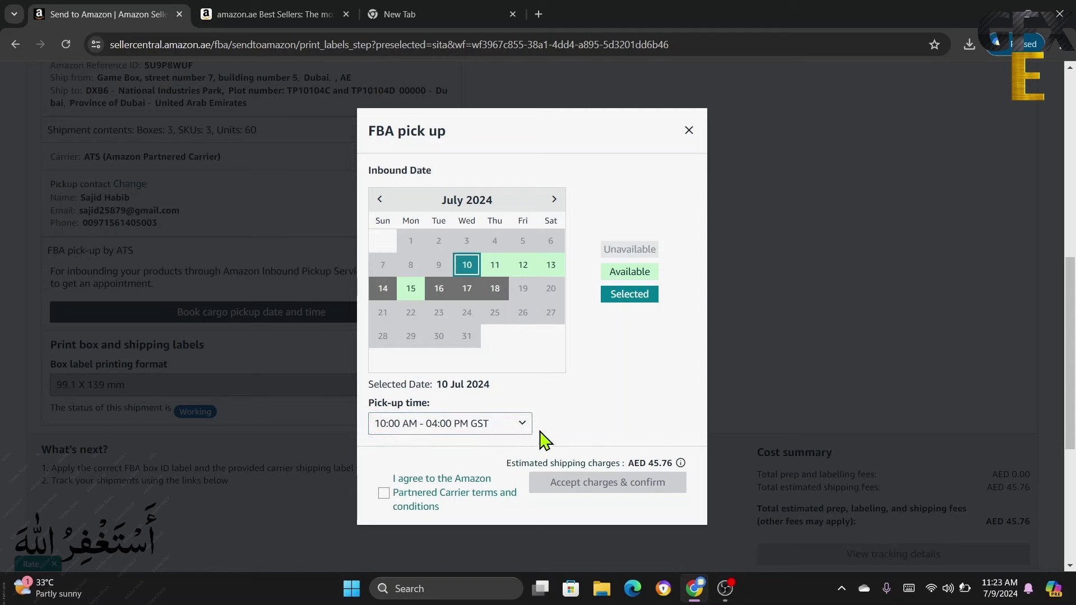
click(384, 494)
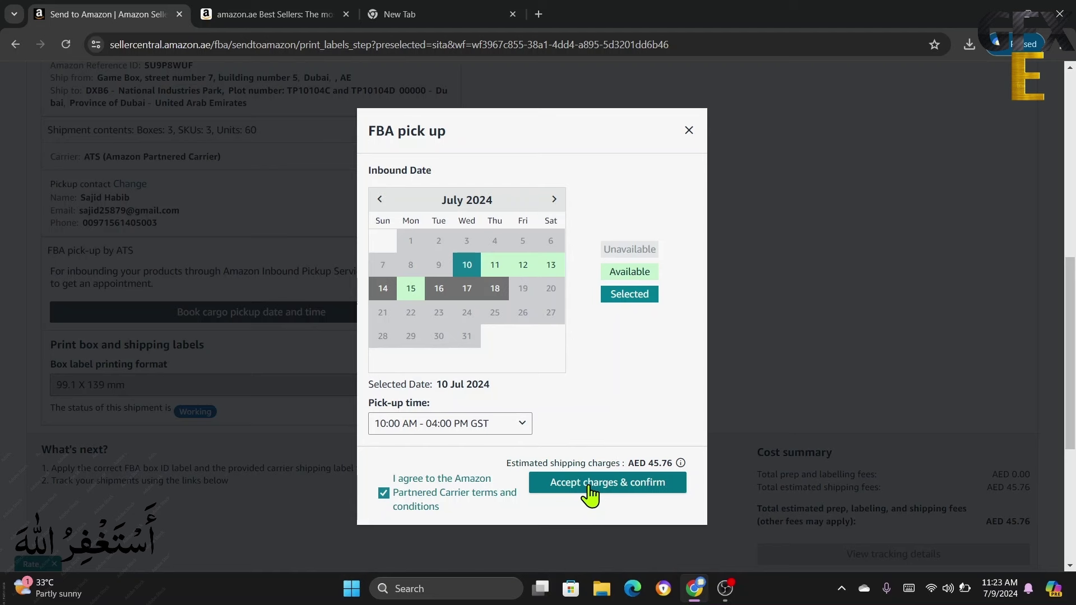
click(591, 493)
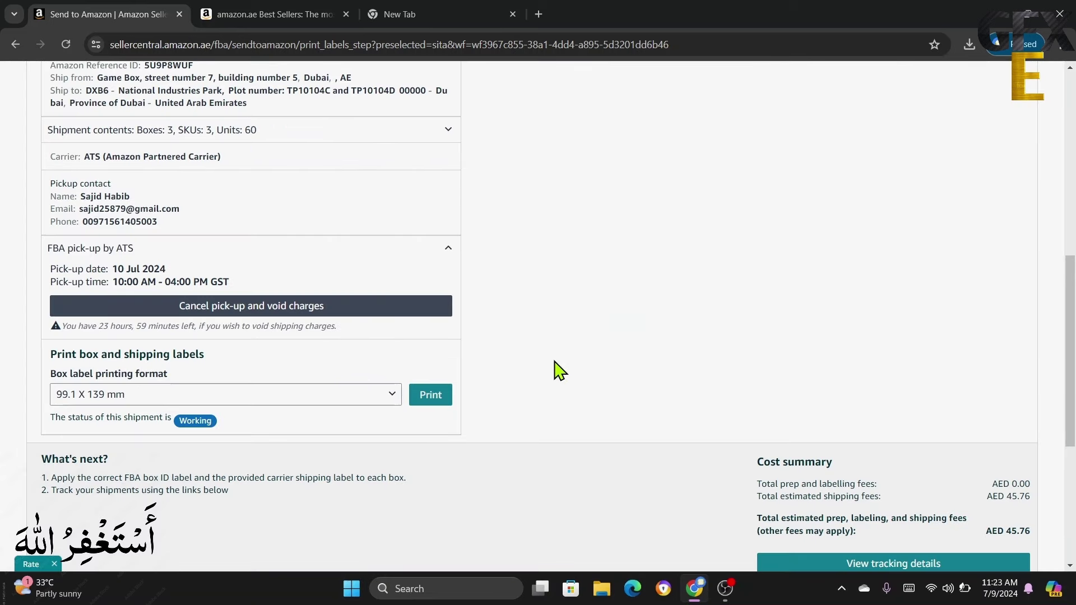
Step: Generate the box and shipping labels for shipment #1 in the 99.1 X 139 mm format
scroll(553, 364, down, 3)
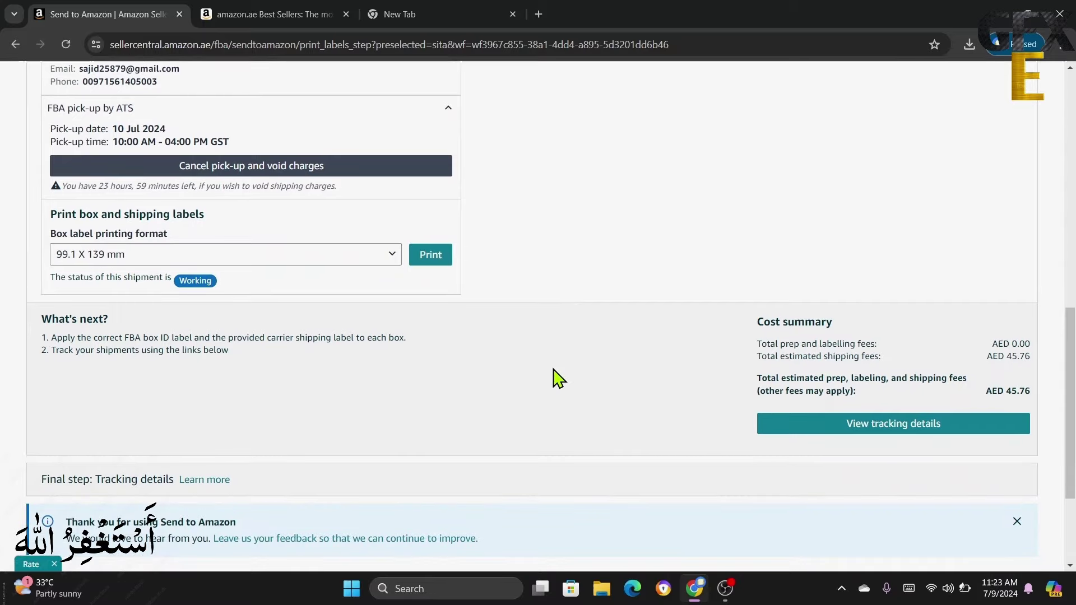
scroll(553, 364, up, 1)
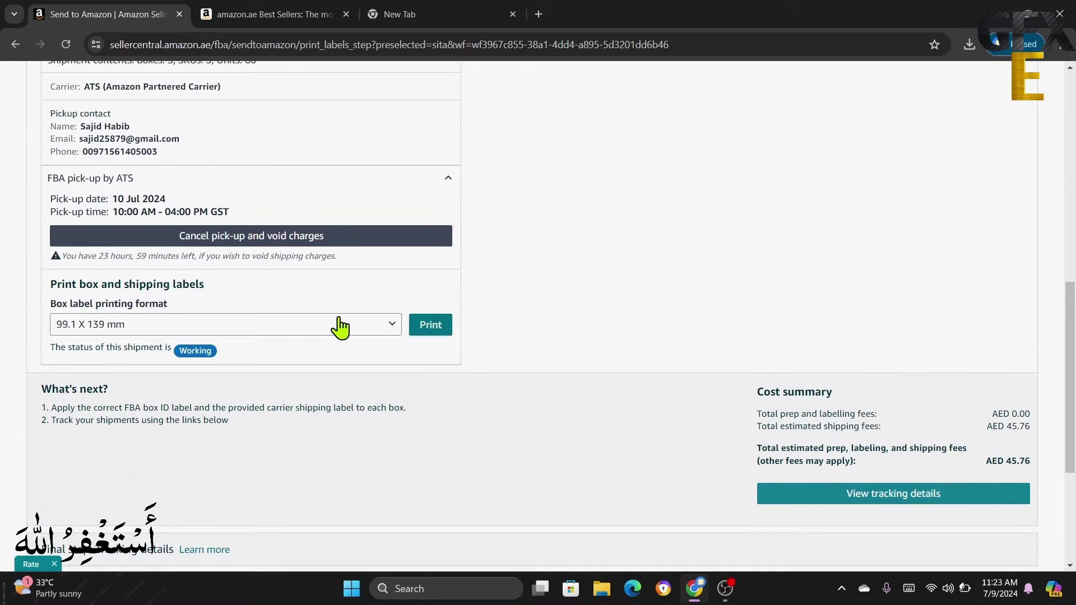
click(430, 325)
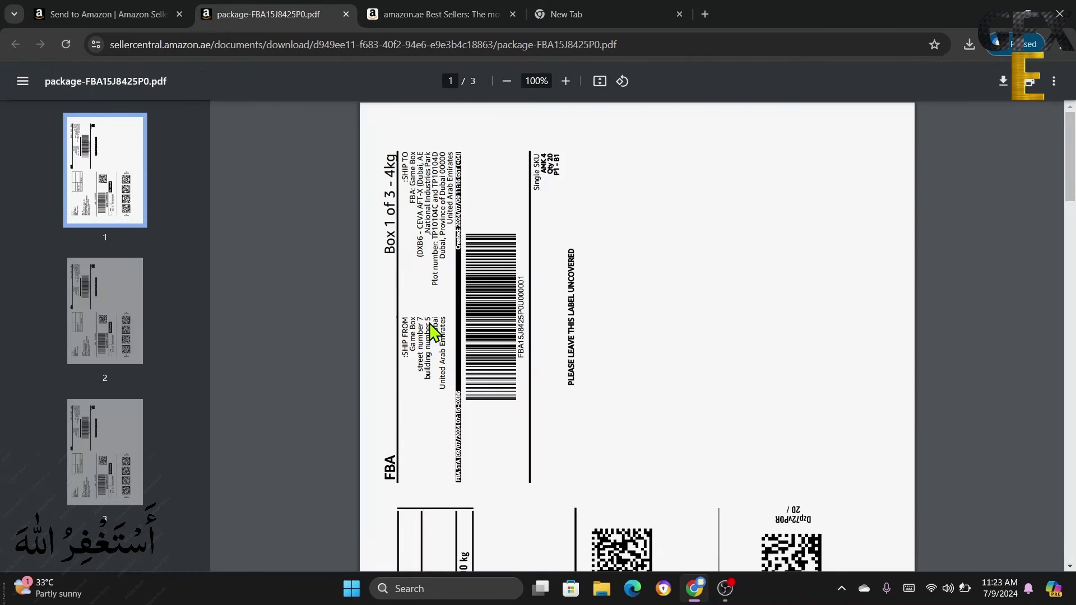
Step: Examine the box and carrier labels for all three boxes in the generated PDF
scroll(515, 449, down, 5)
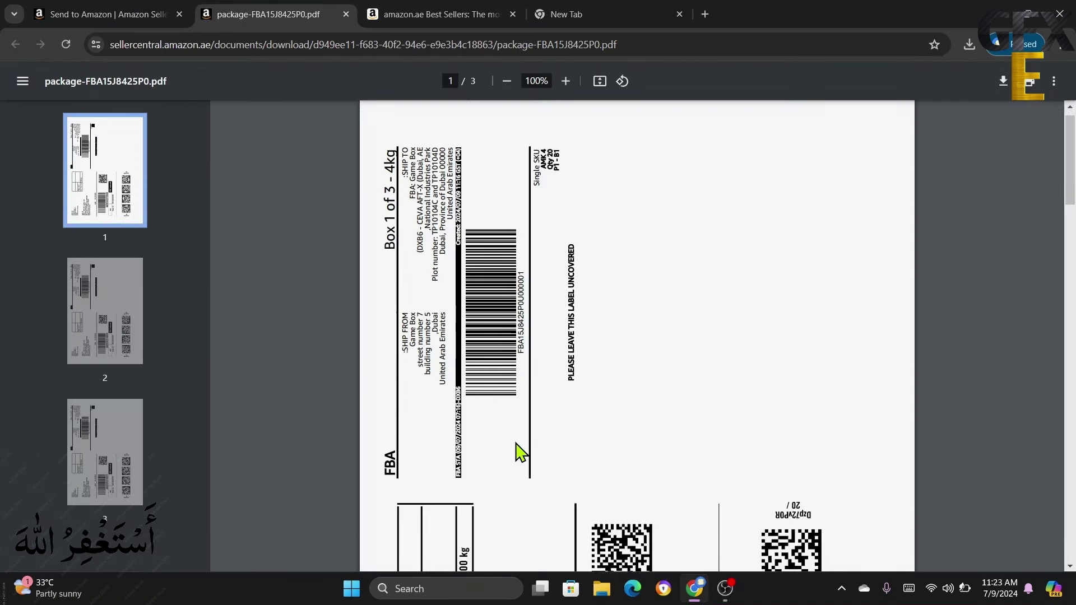
scroll(519, 452, down, 4)
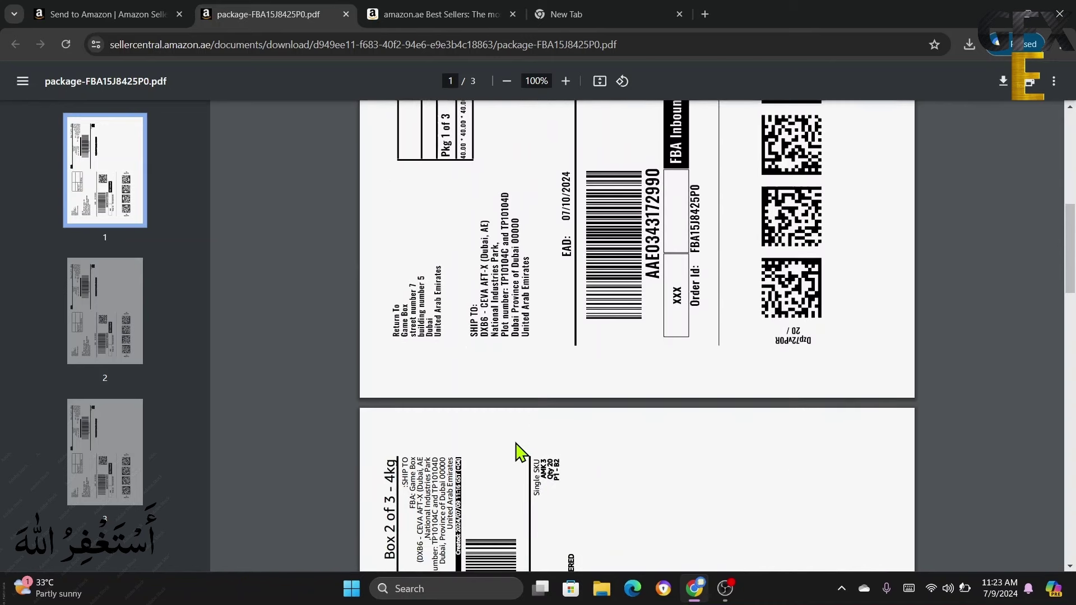
scroll(520, 451, down, 2)
scroll(521, 451, up, 5)
scroll(520, 451, down, 7)
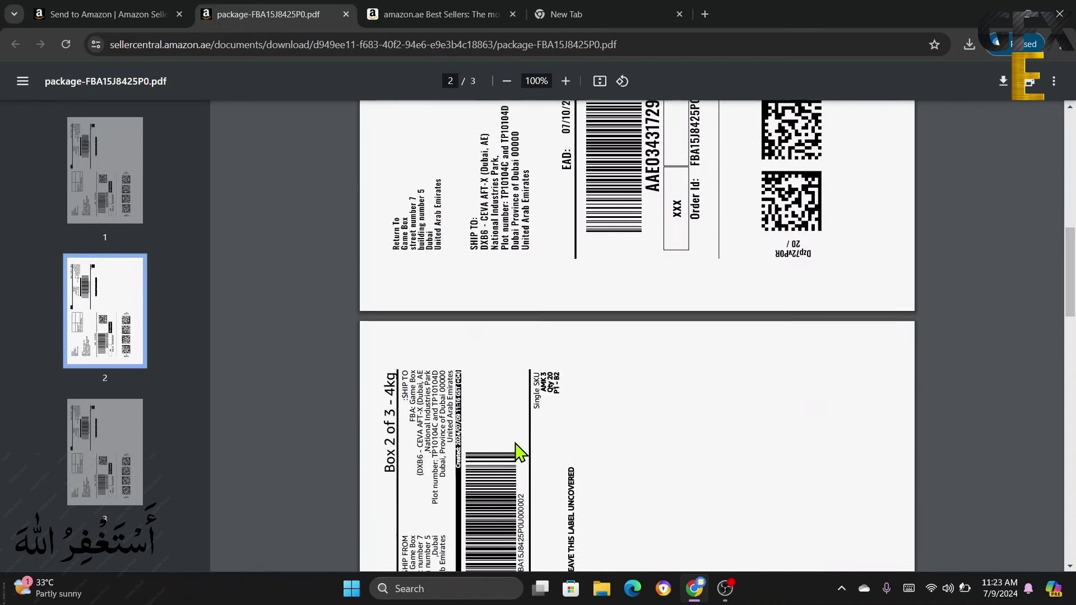
scroll(520, 453, down, 17)
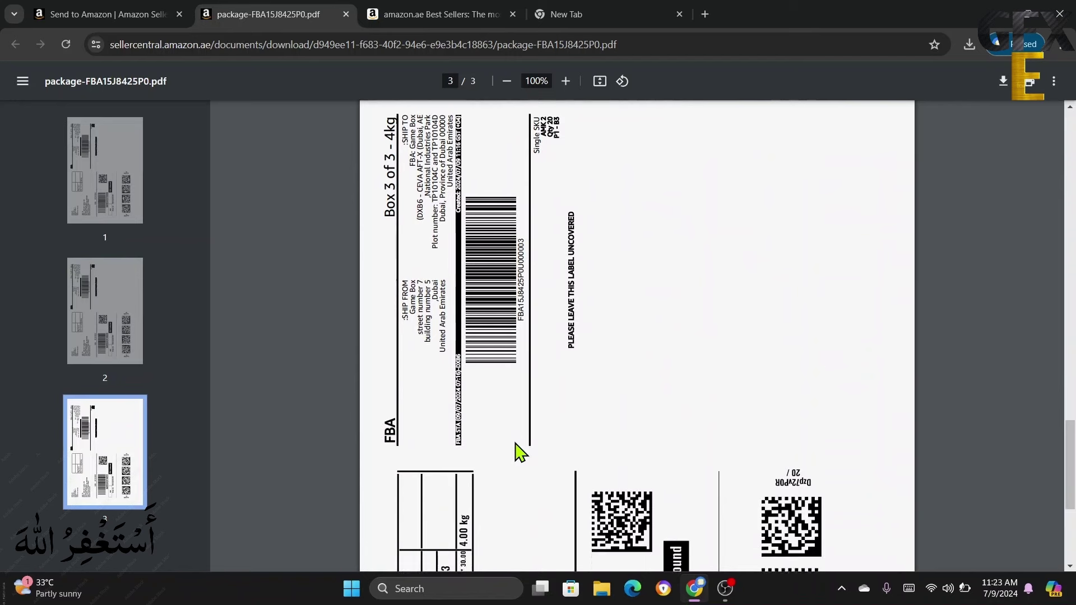
scroll(520, 453, up, 8)
scroll(520, 453, down, 3)
scroll(520, 453, up, 8)
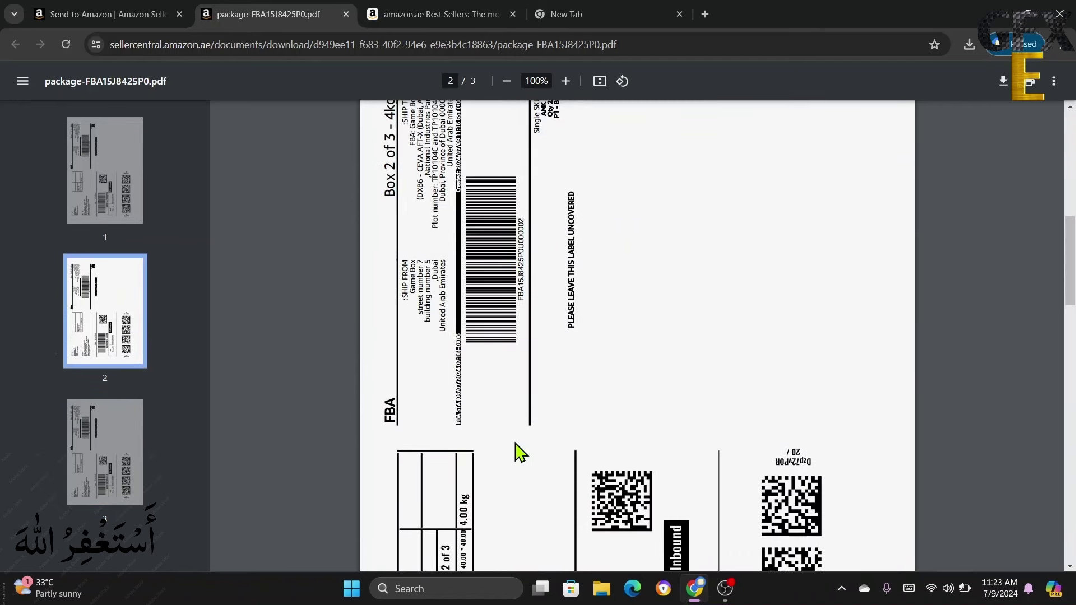
scroll(520, 453, up, 6)
scroll(520, 453, up, 6)
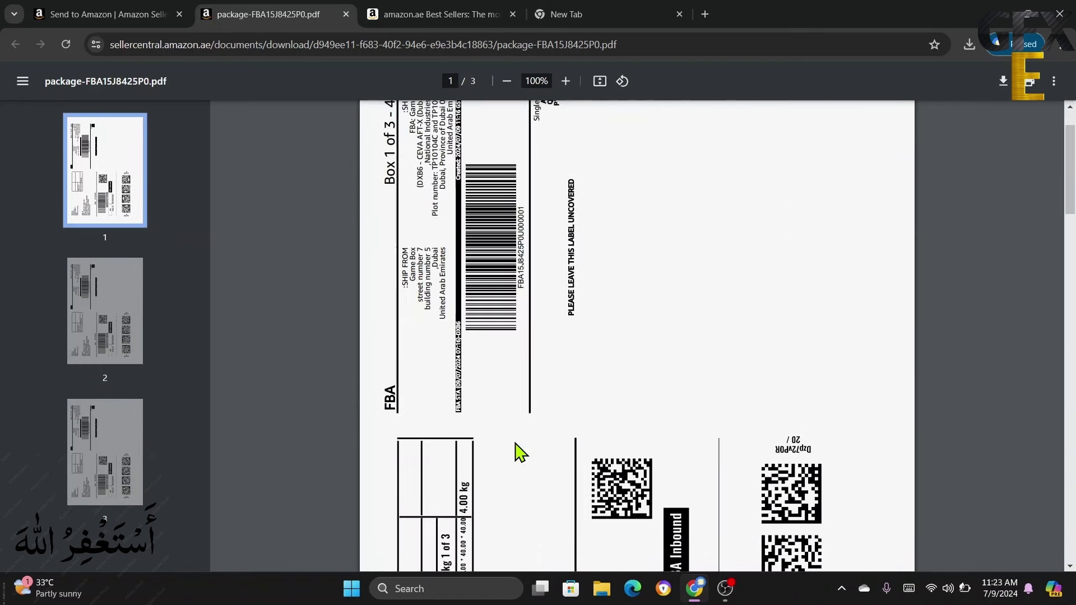
Step: Return to the Send to Amazon workflow and copy the shipment's tracking reference from the page footer
click(139, 17)
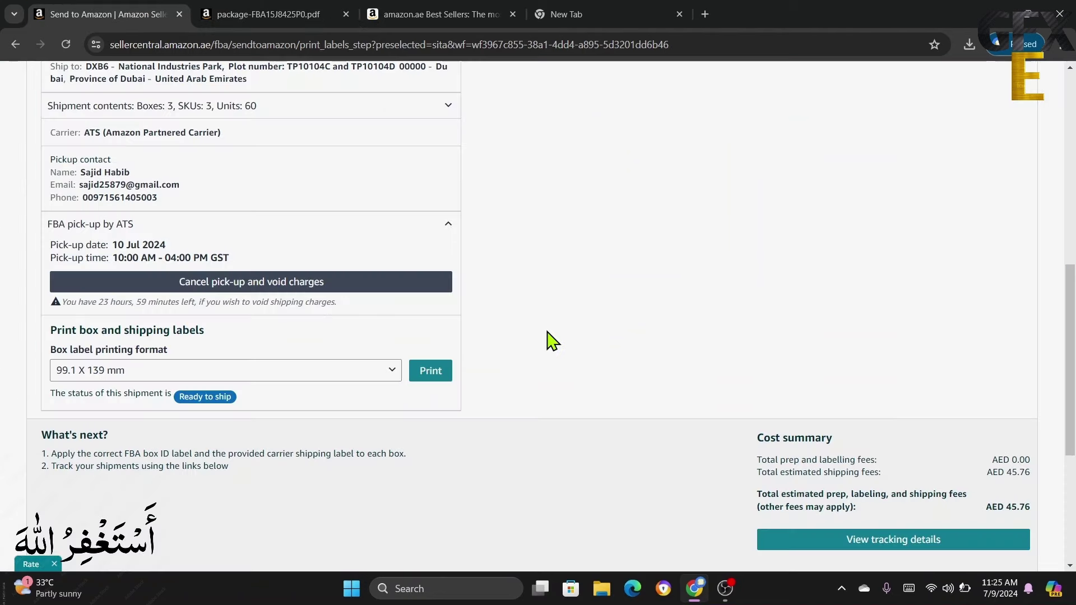
scroll(550, 340, down, 3)
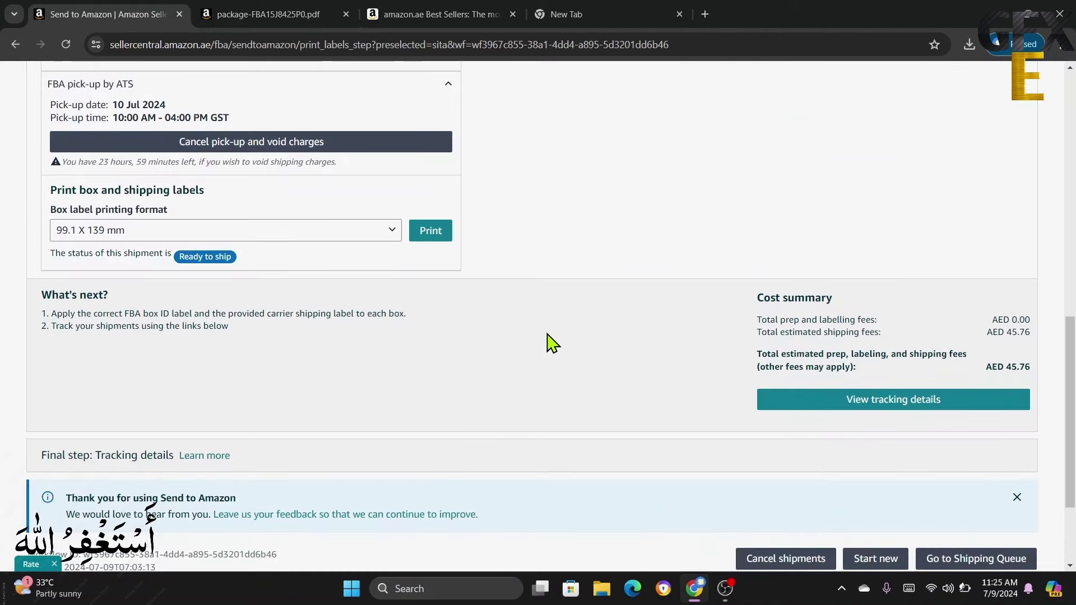
scroll(552, 344, up, 7)
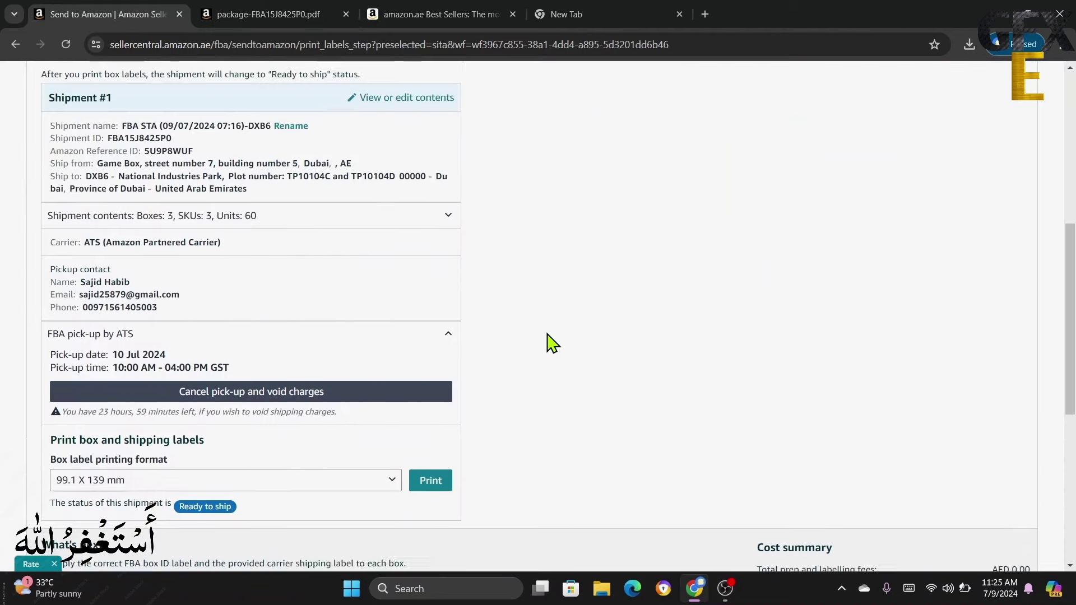
scroll(548, 343, down, 7)
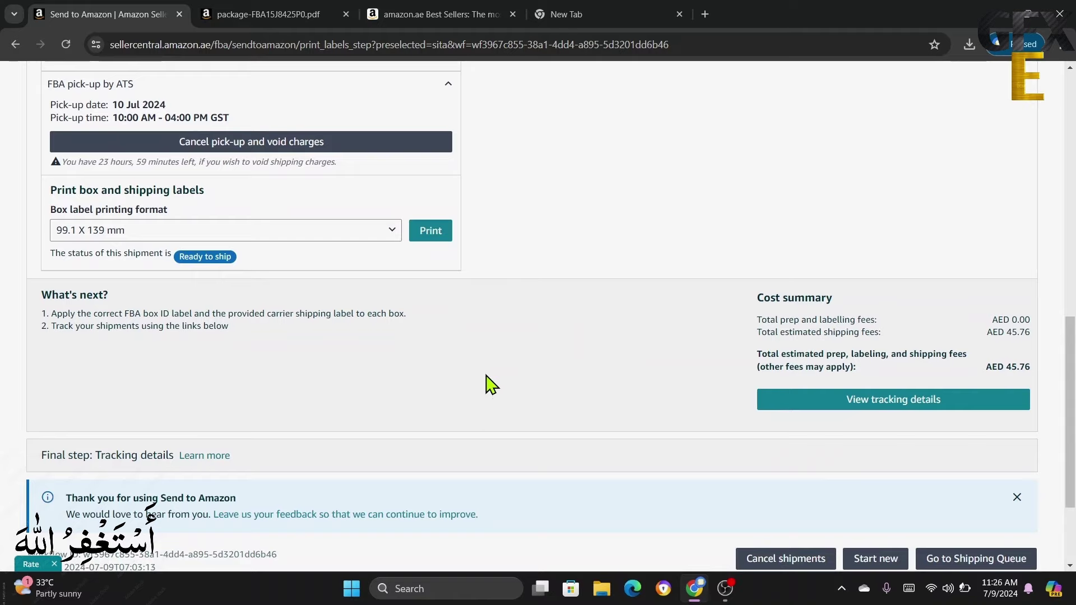
scroll(490, 384, down, 2)
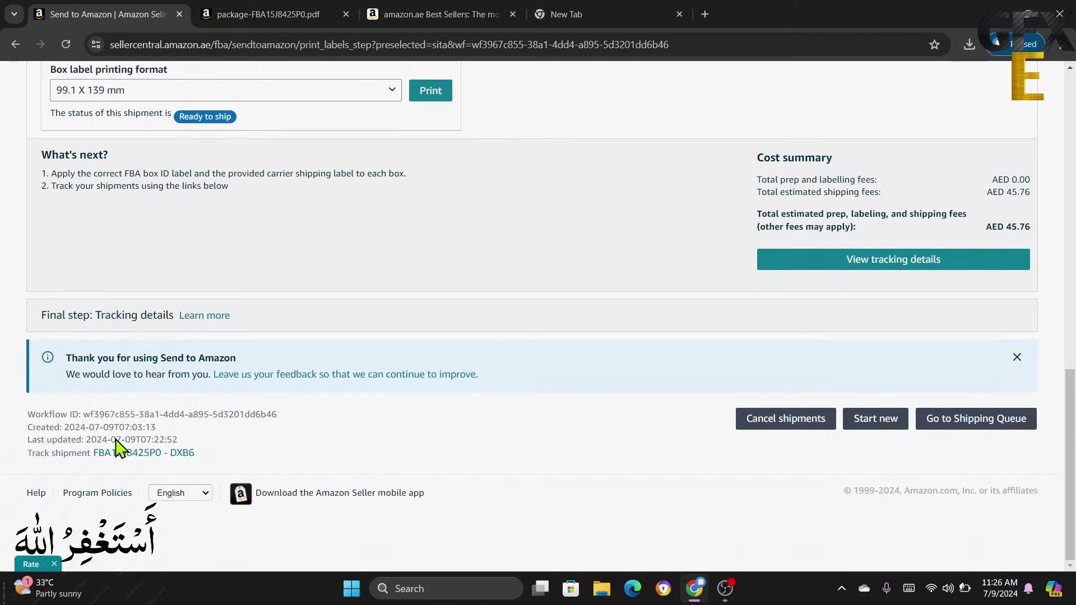
drag(202, 454, 96, 456)
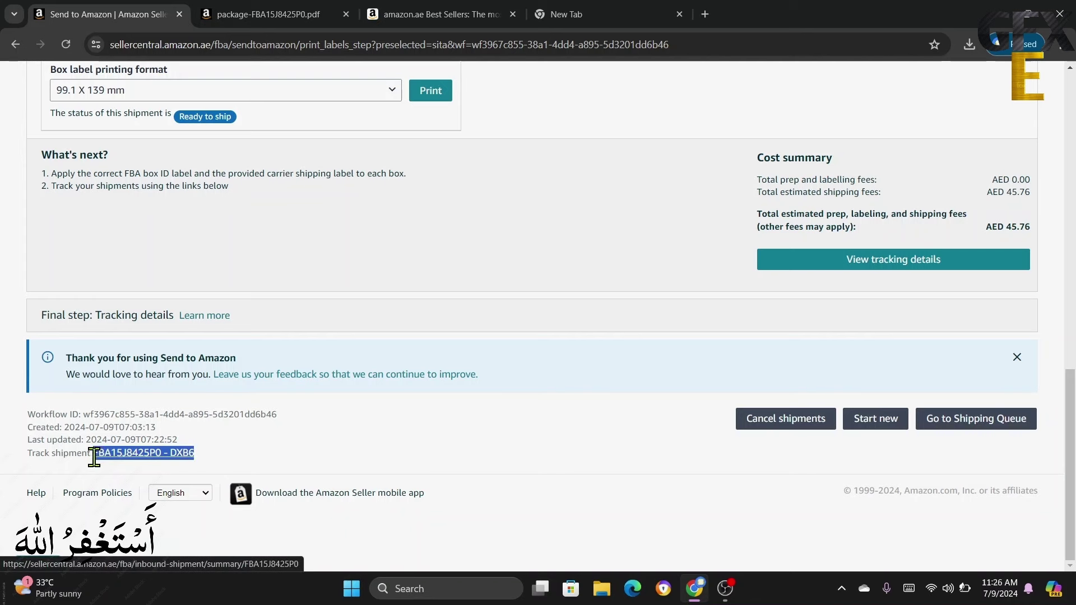
right_click(112, 456)
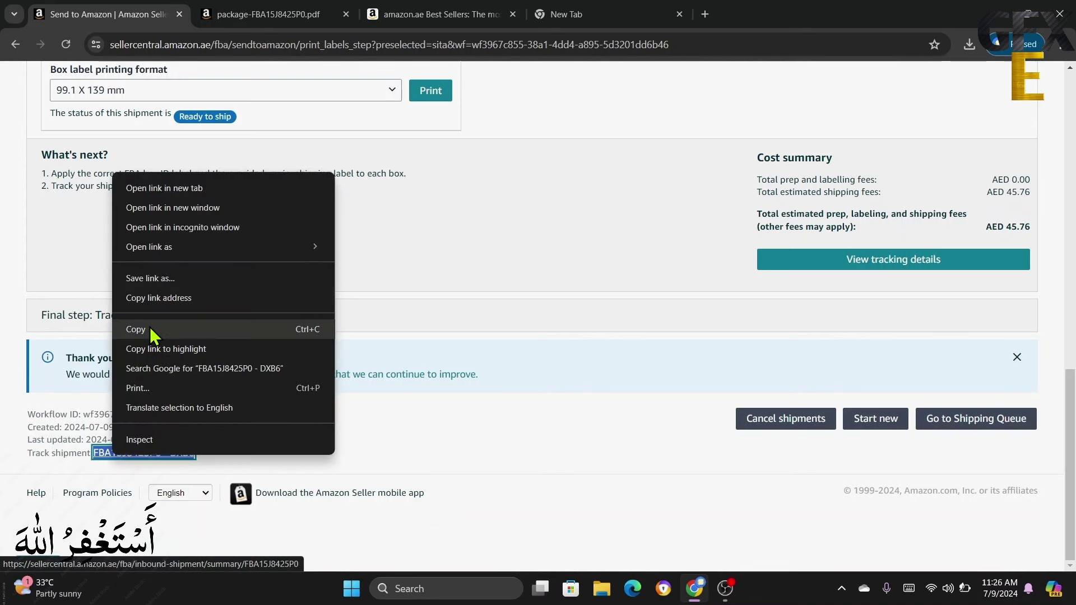
click(137, 330)
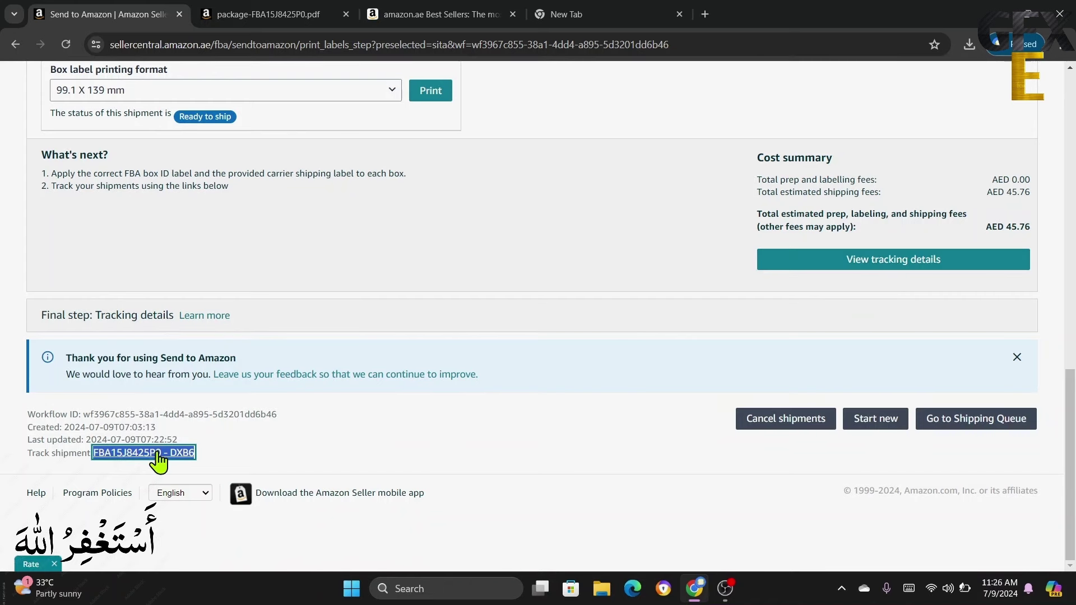
Step: Proceed to the final tracking details step and check each box's tracking ID, status, weight and dimensions
click(894, 261)
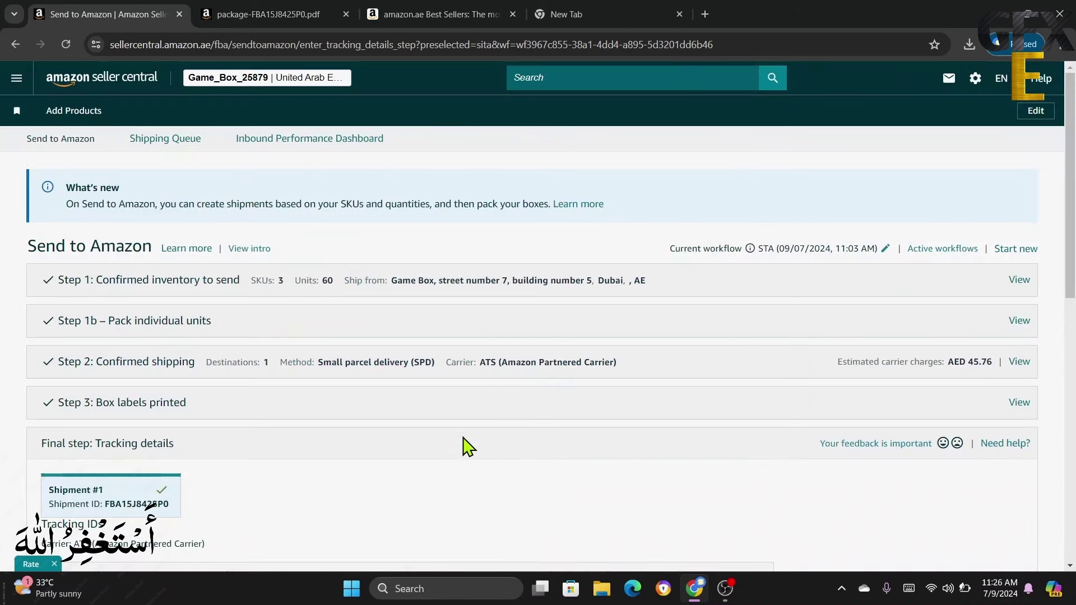
scroll(466, 457, down, 1)
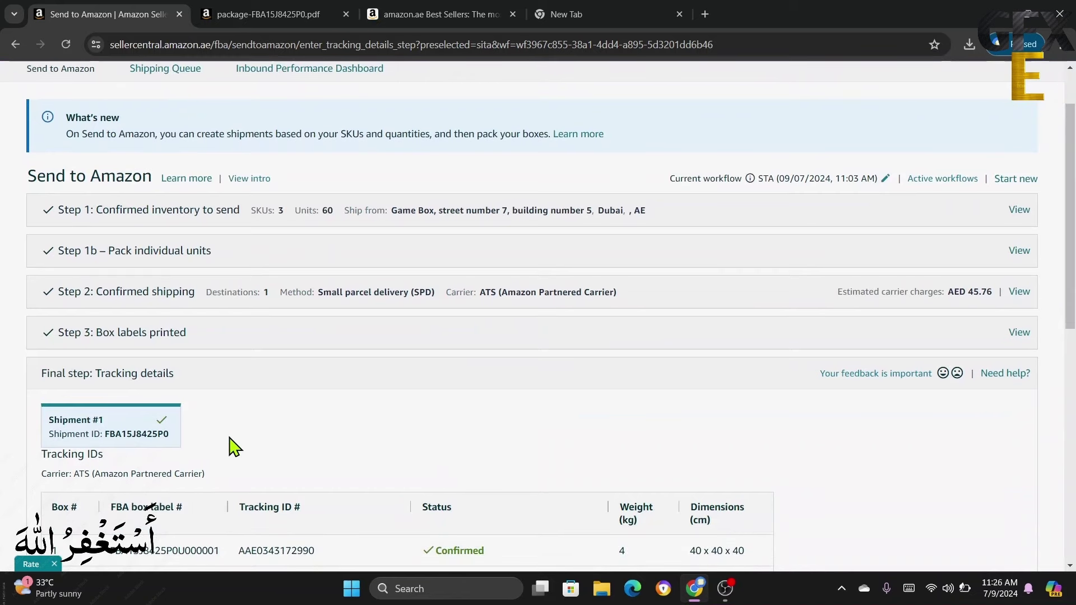
scroll(445, 440, down, 2)
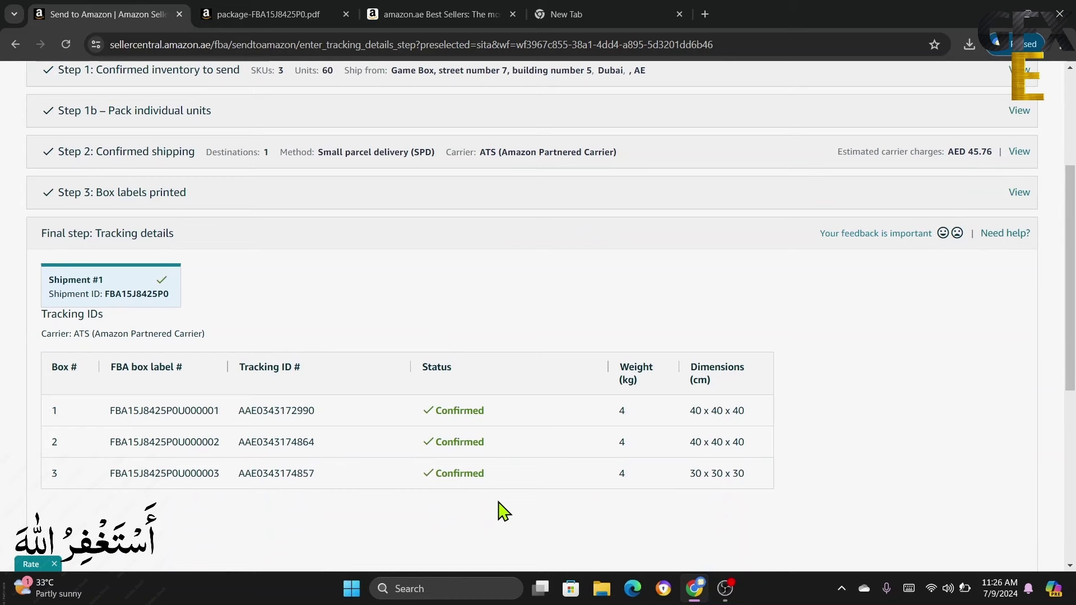
scroll(649, 457, down, 5)
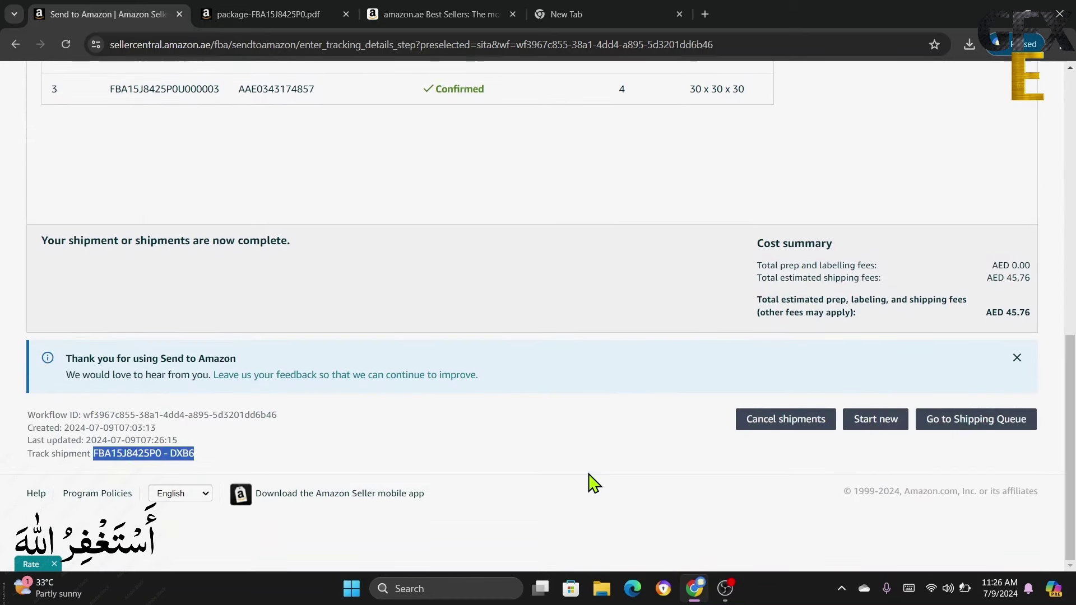
click(509, 421)
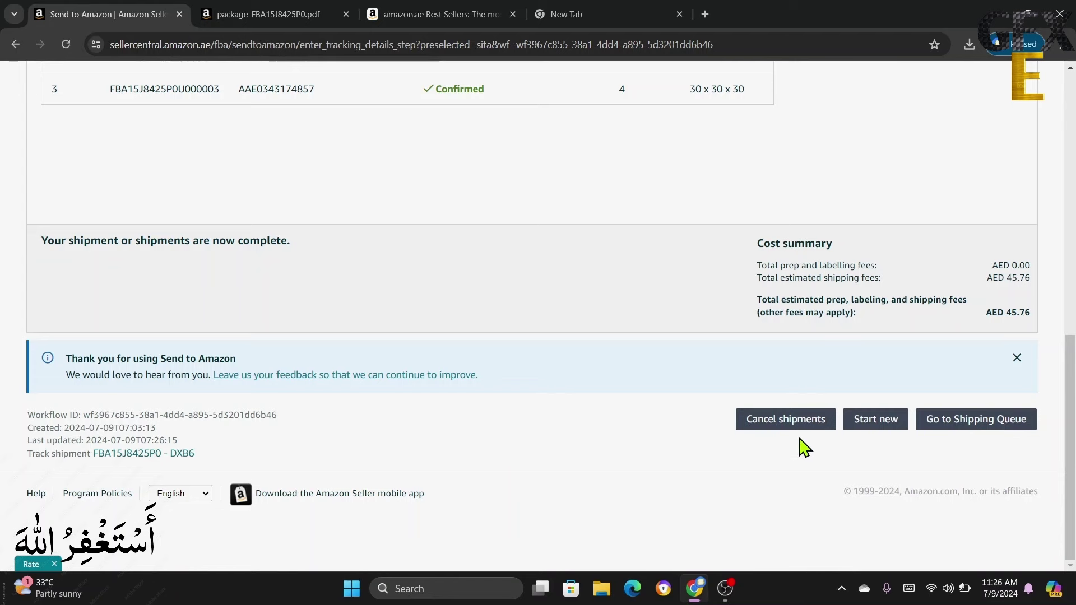
Step: Review the workflow's step summaries, the box tracking table and the cost summary of the shipment
scroll(440, 437, up, 8)
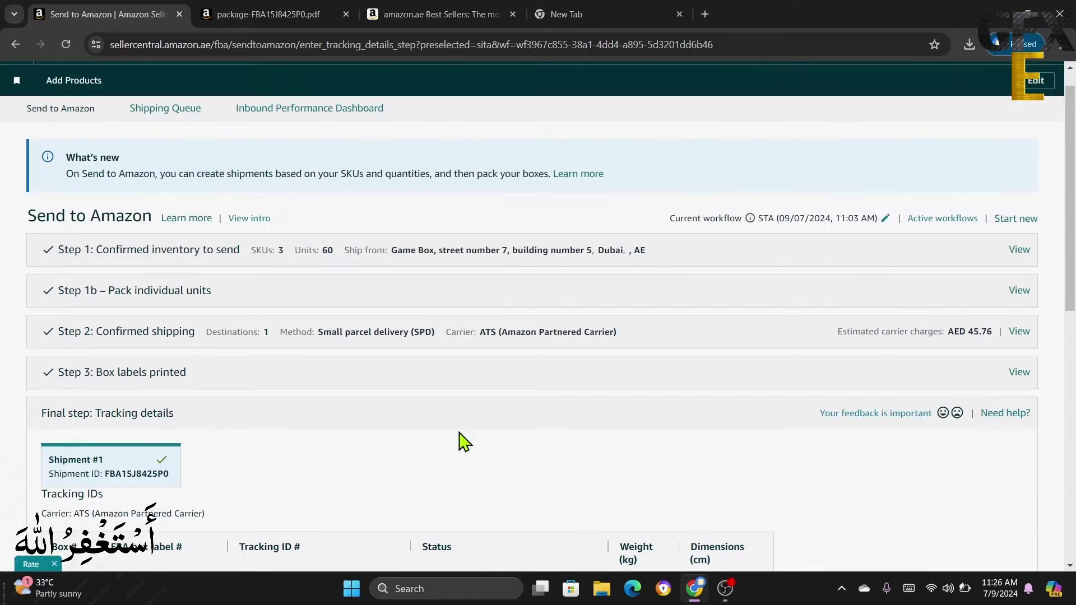
scroll(459, 442, down, 10)
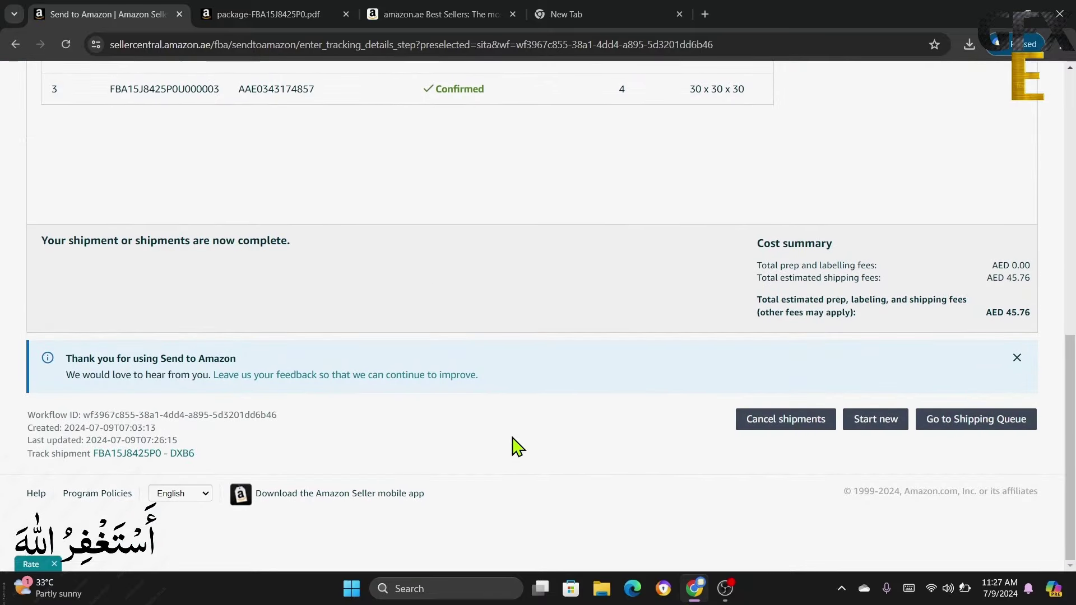
scroll(548, 445, up, 10)
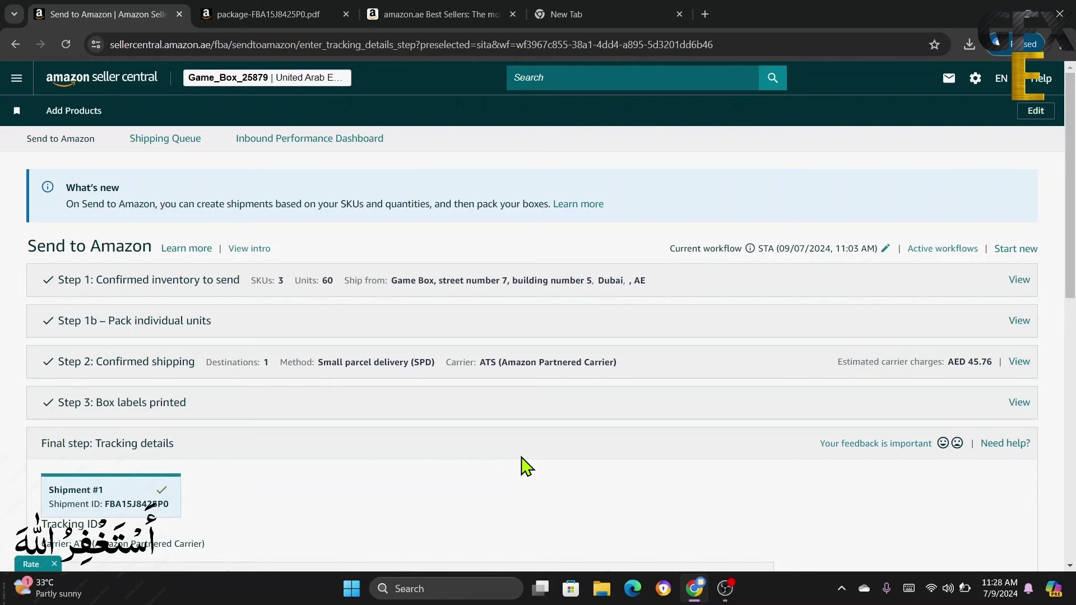
scroll(527, 467, down, 4)
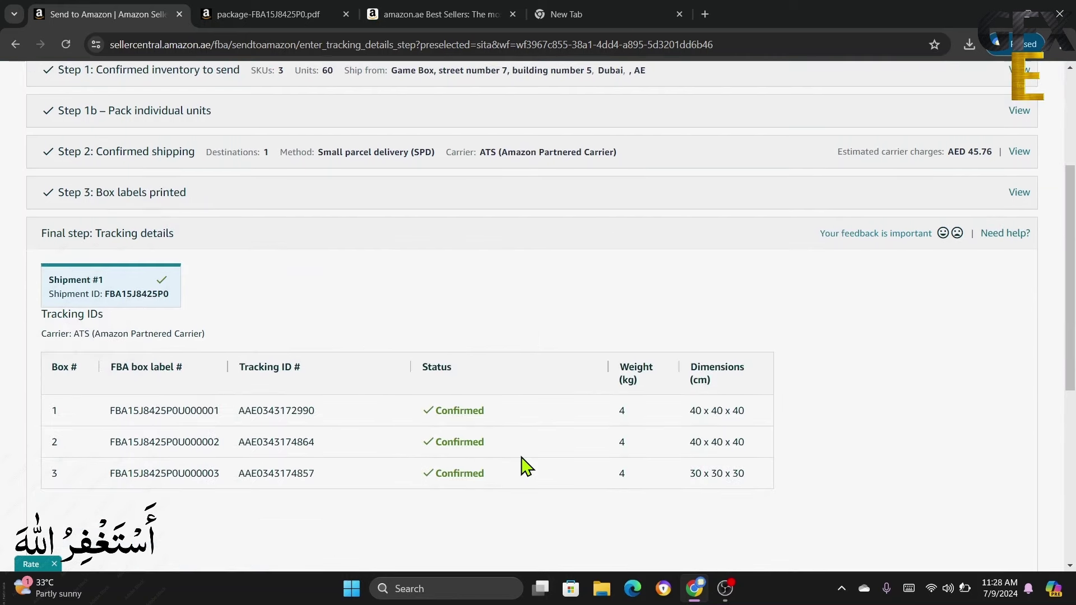
scroll(527, 467, up, 4)
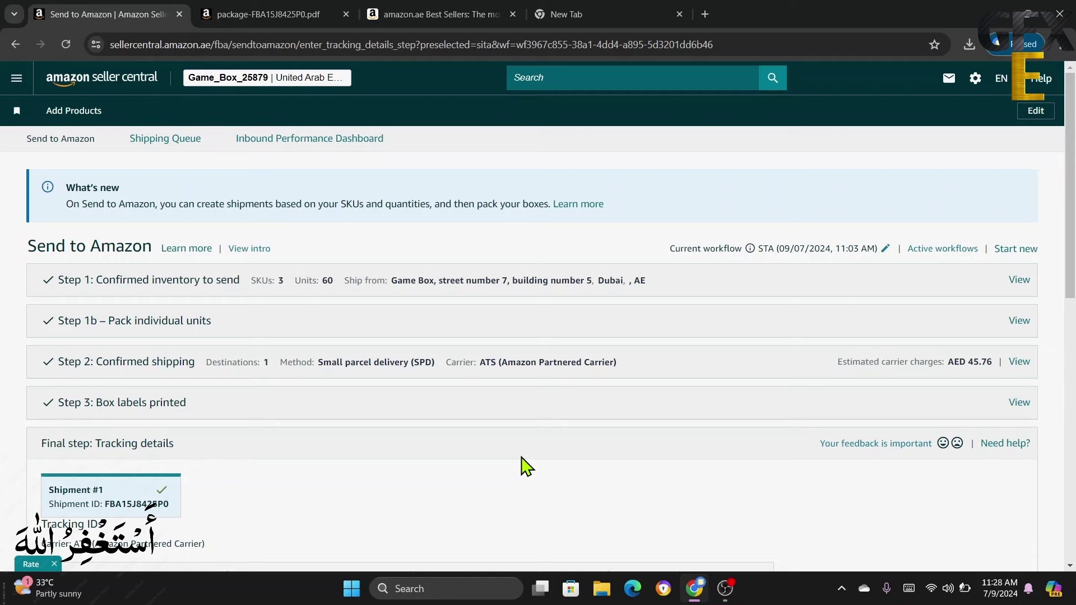
scroll(527, 467, down, 8)
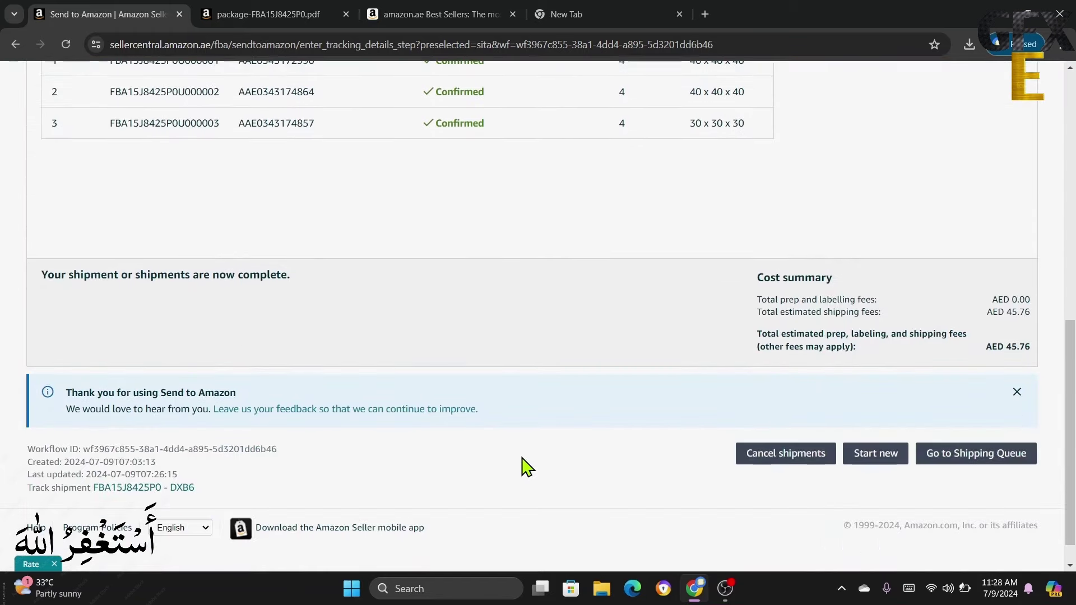
scroll(527, 467, up, 10)
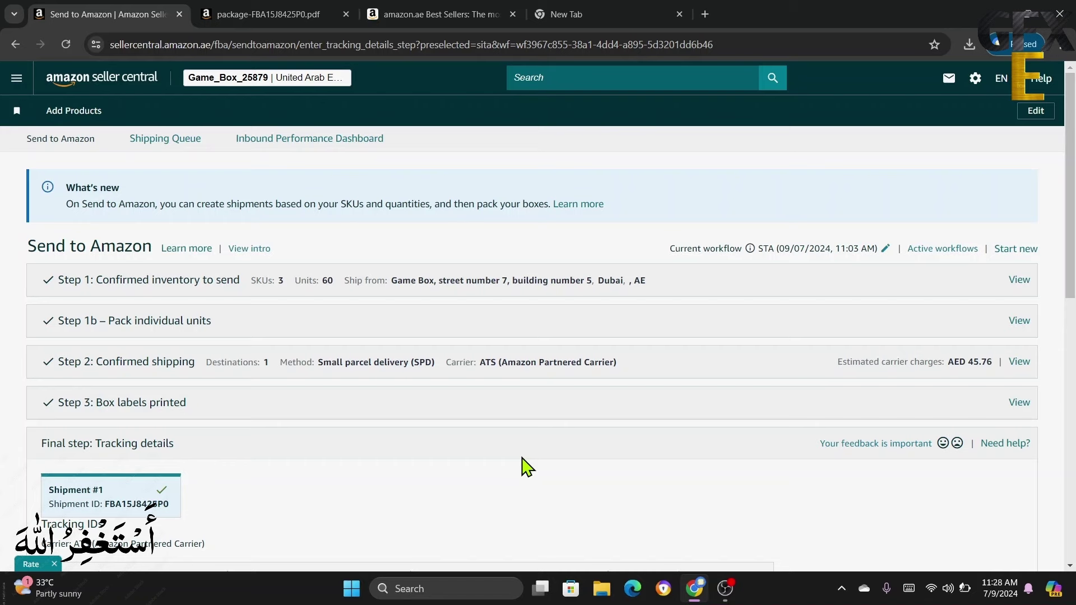
scroll(527, 466, down, 8)
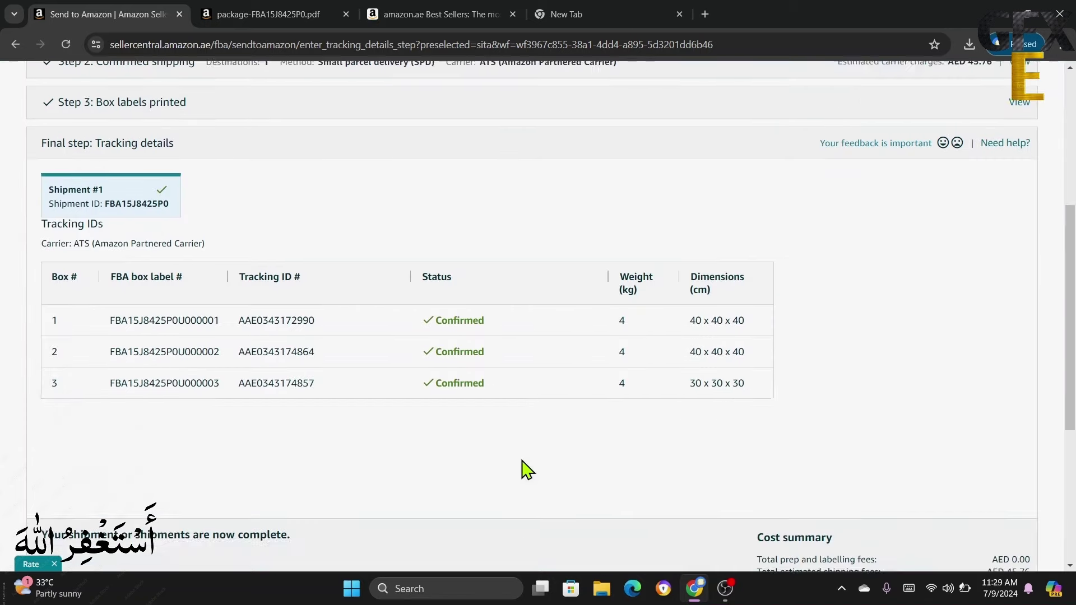
scroll(527, 468, up, 8)
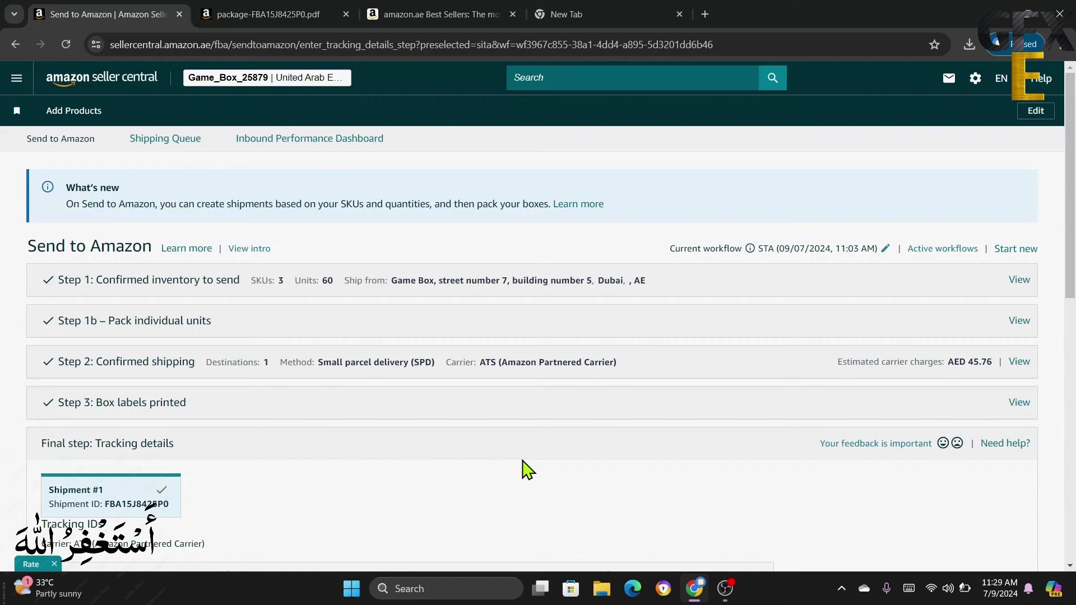
scroll(527, 470, down, 10)
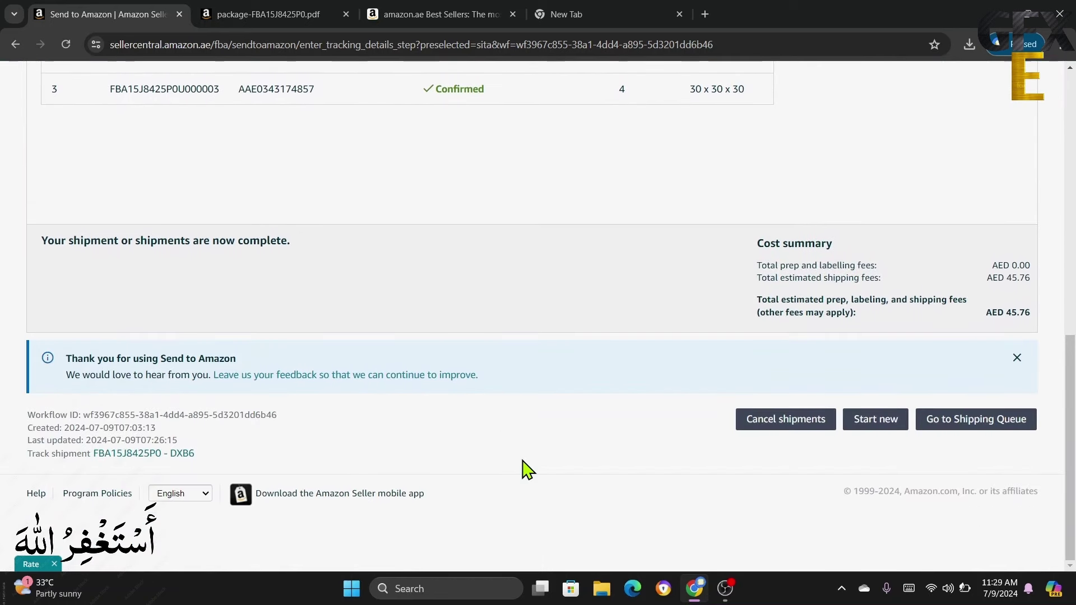